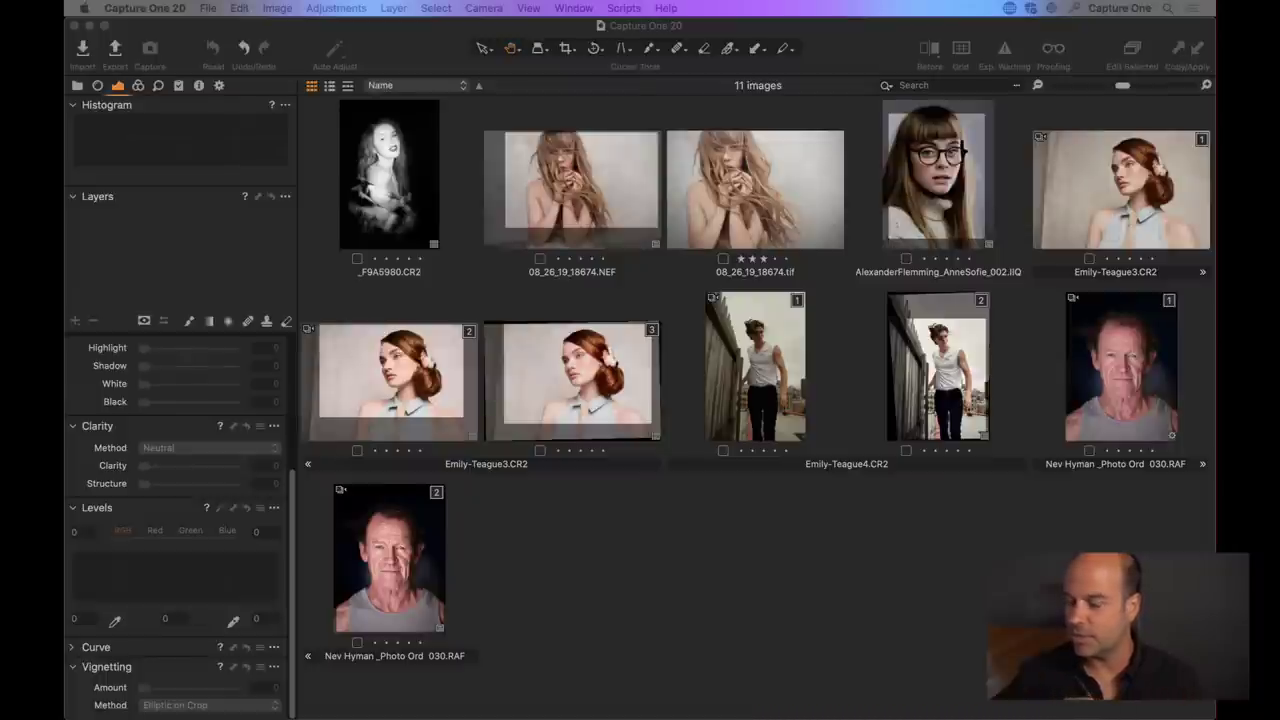
# - Compare the three Emily-Teague3 variants and settle on the unedited first one, with the filmstrip hidden
pyautogui.click(697, 549)
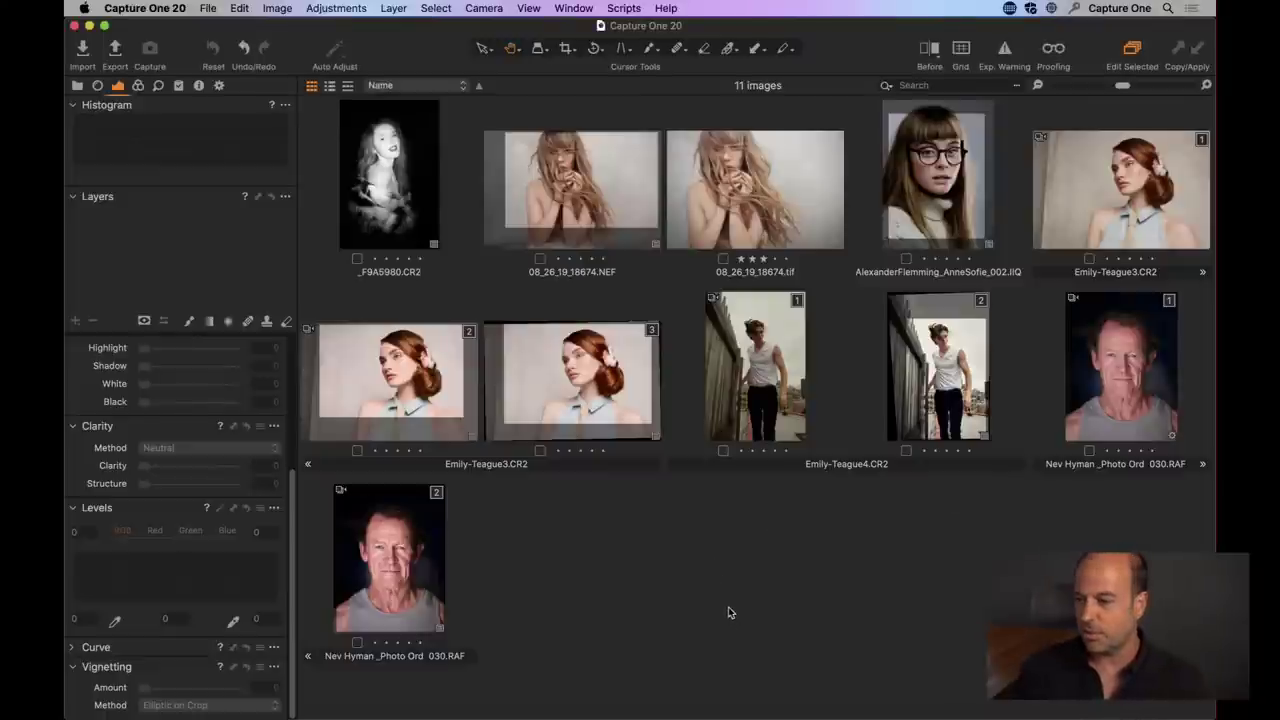
pyautogui.click(849, 557)
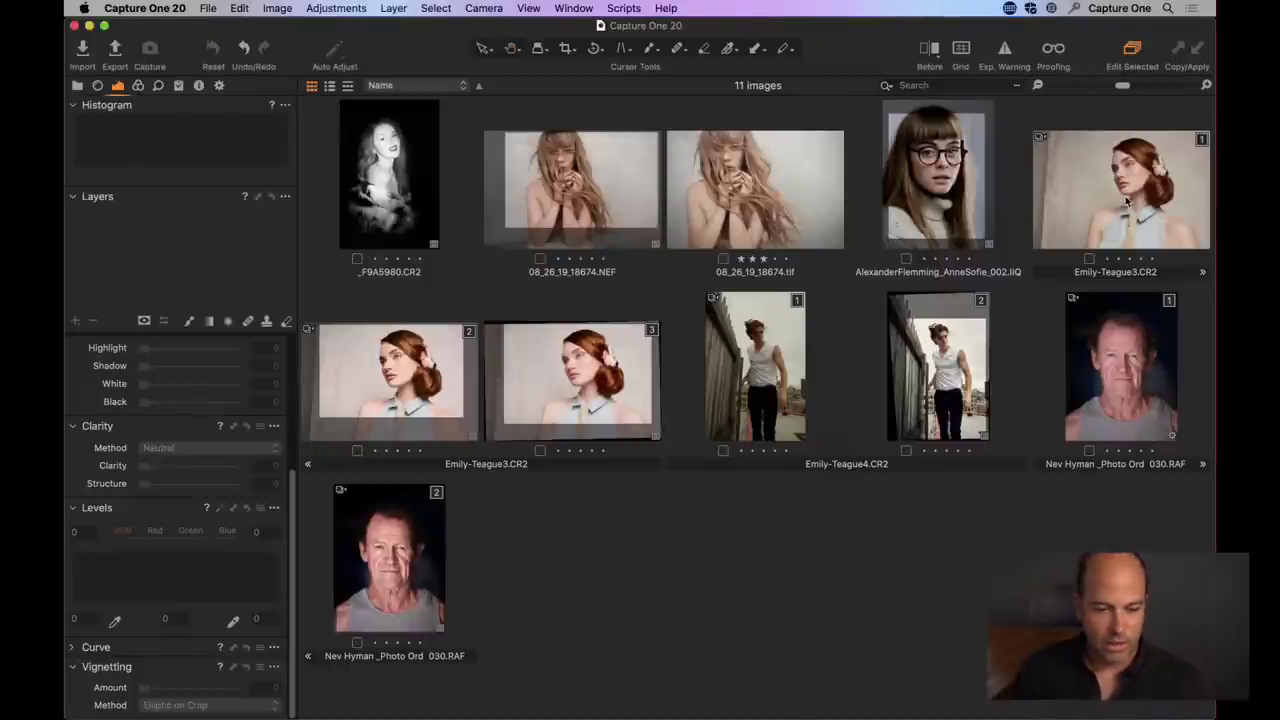
pyautogui.click(1118, 235)
pyautogui.doubleClick(1118, 235)
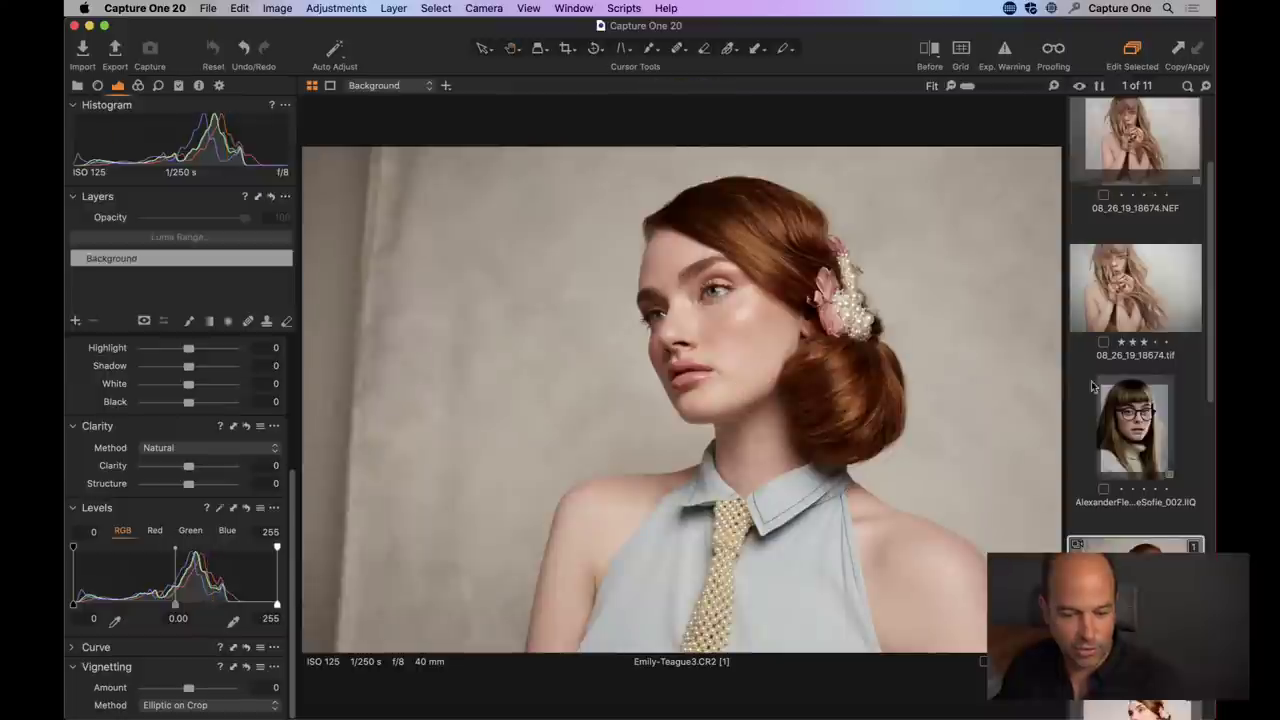
pyautogui.scroll(-3, 1137, 376)
pyautogui.scroll(-1, 1137, 376)
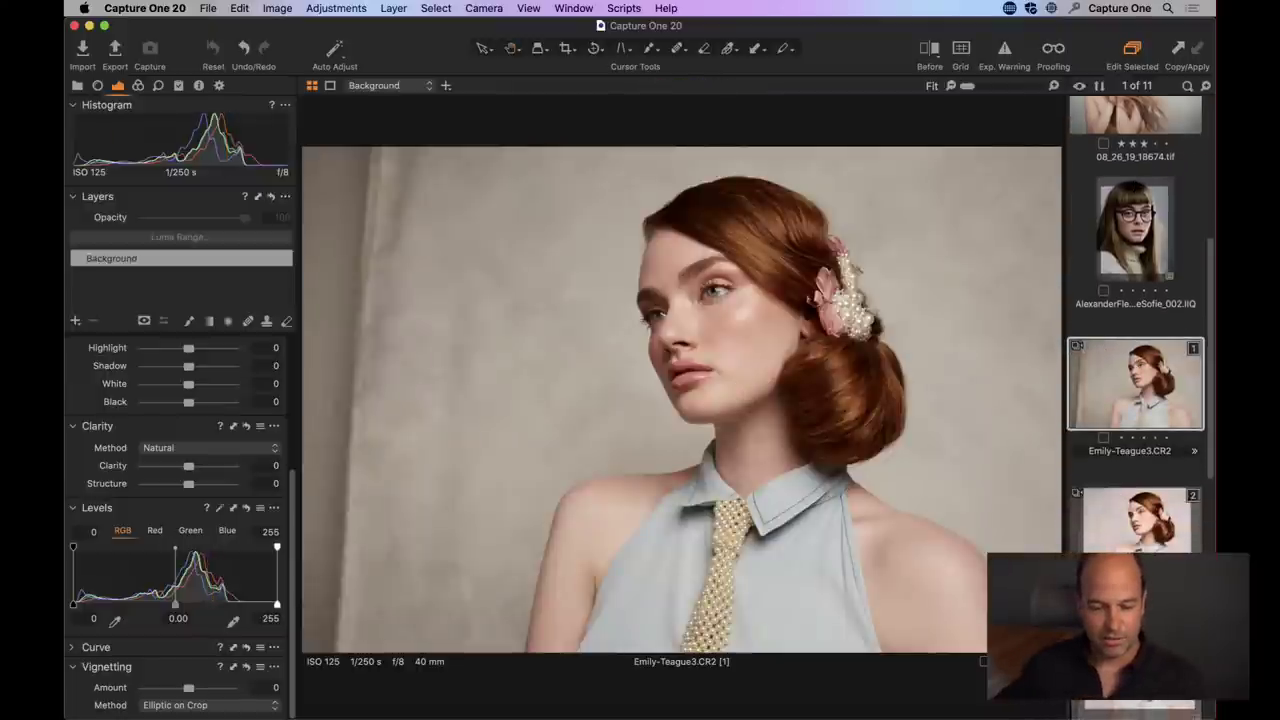
pyautogui.click(1135, 677)
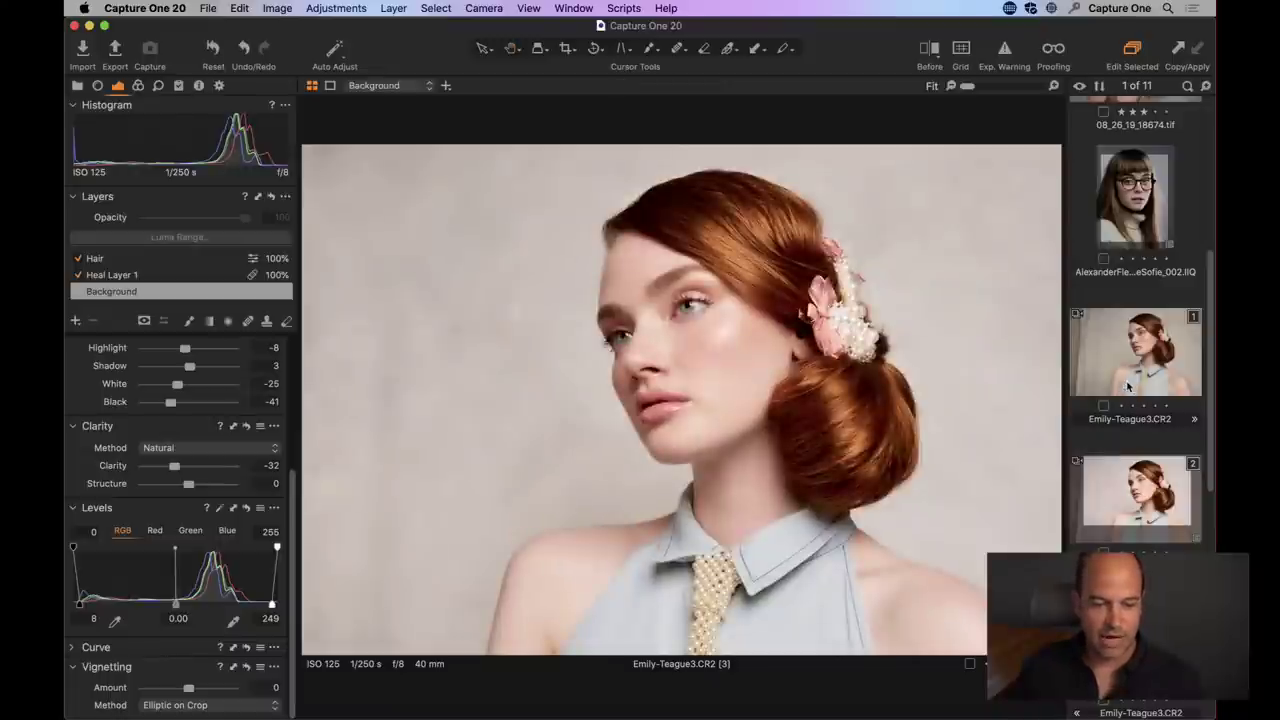
pyautogui.click(1133, 492)
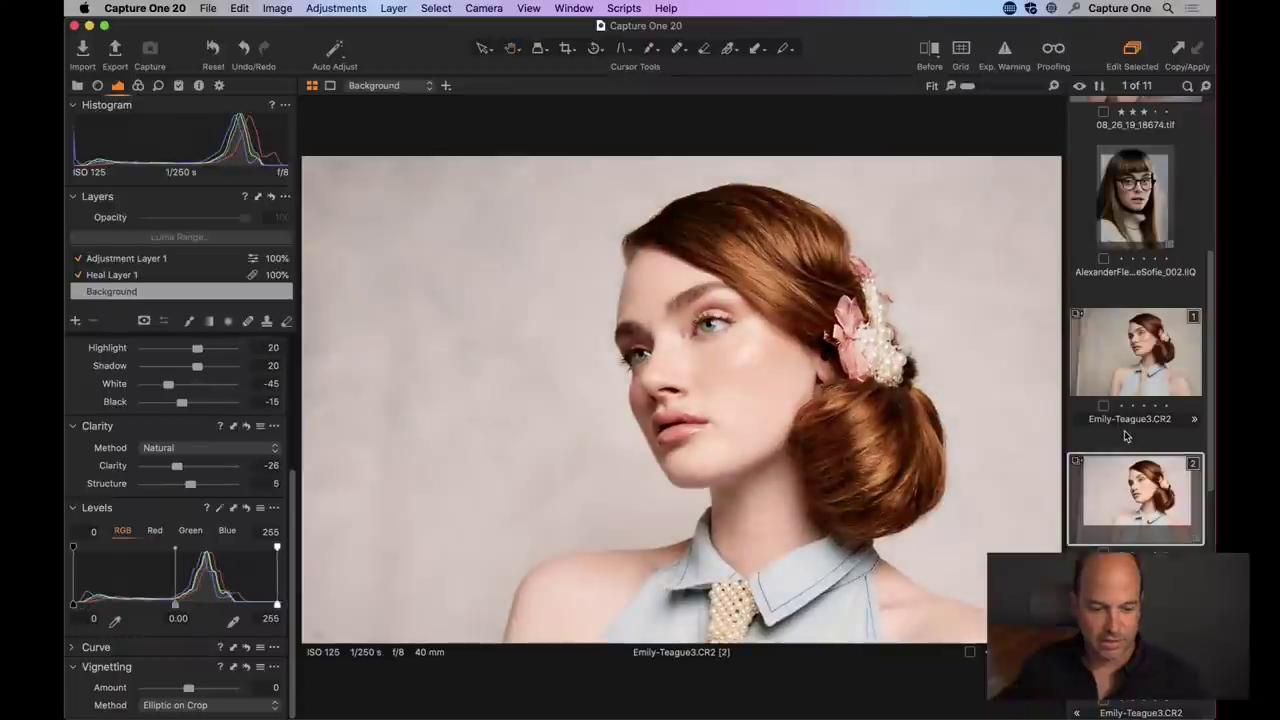
pyautogui.click(1126, 355)
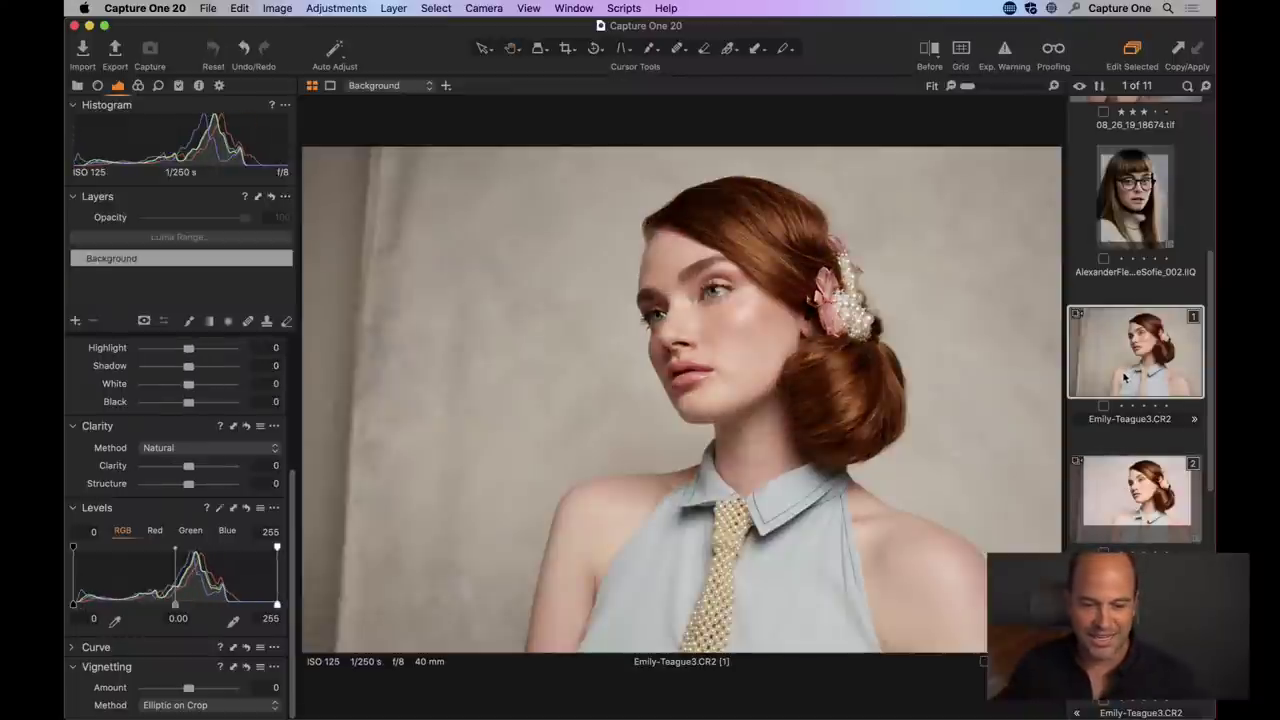
pyautogui.press('super+b')
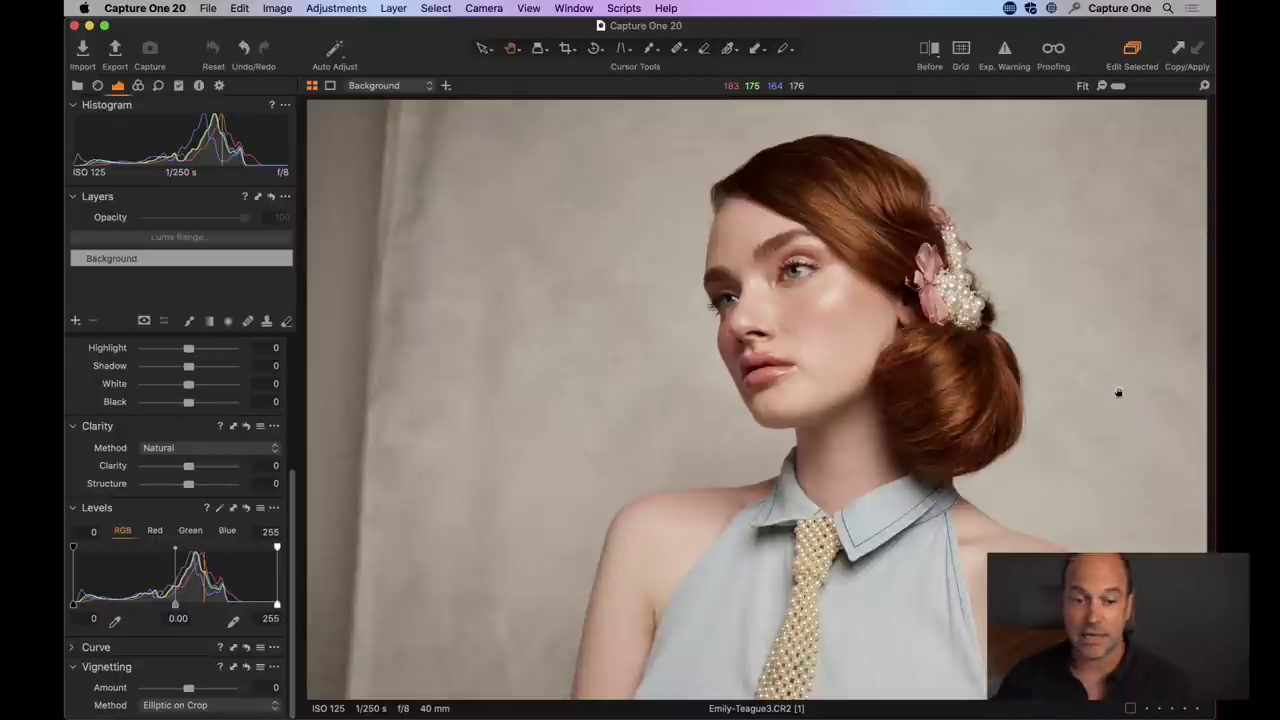
pyautogui.press('super+alt+v')
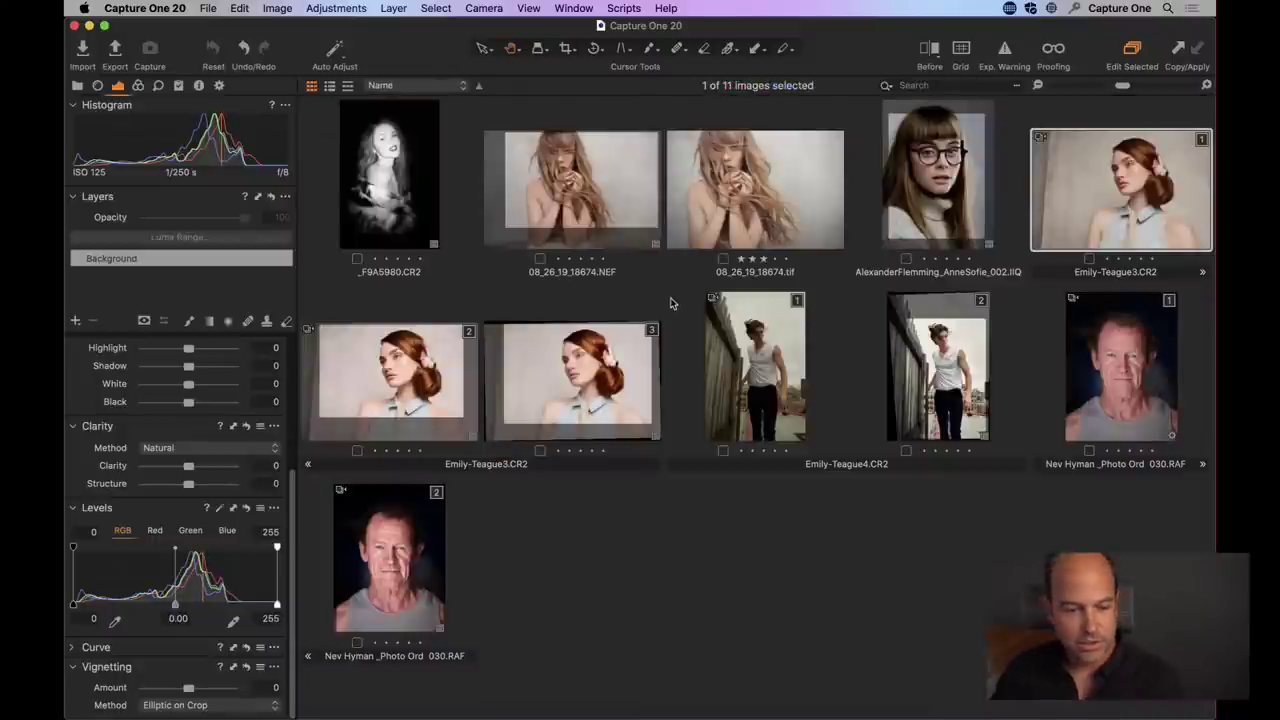
pyautogui.click(406, 566)
pyautogui.press('super+alt+v')
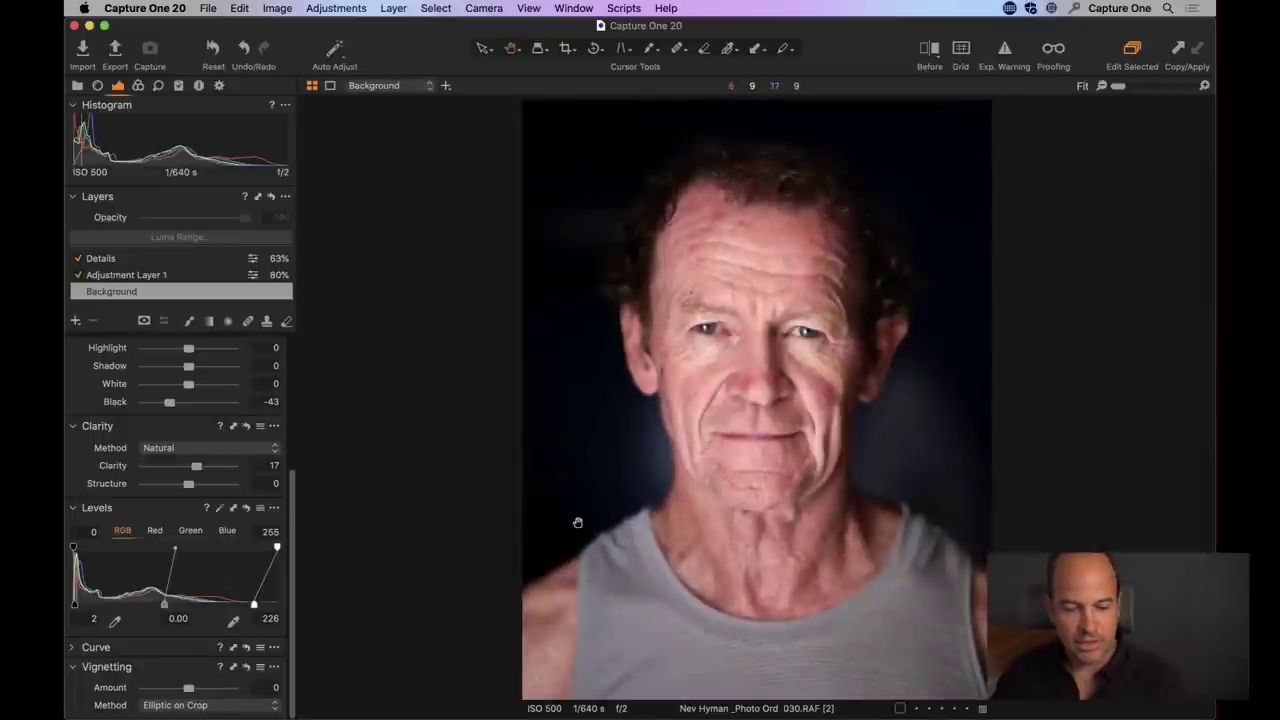
pyautogui.press('super+alt+v')
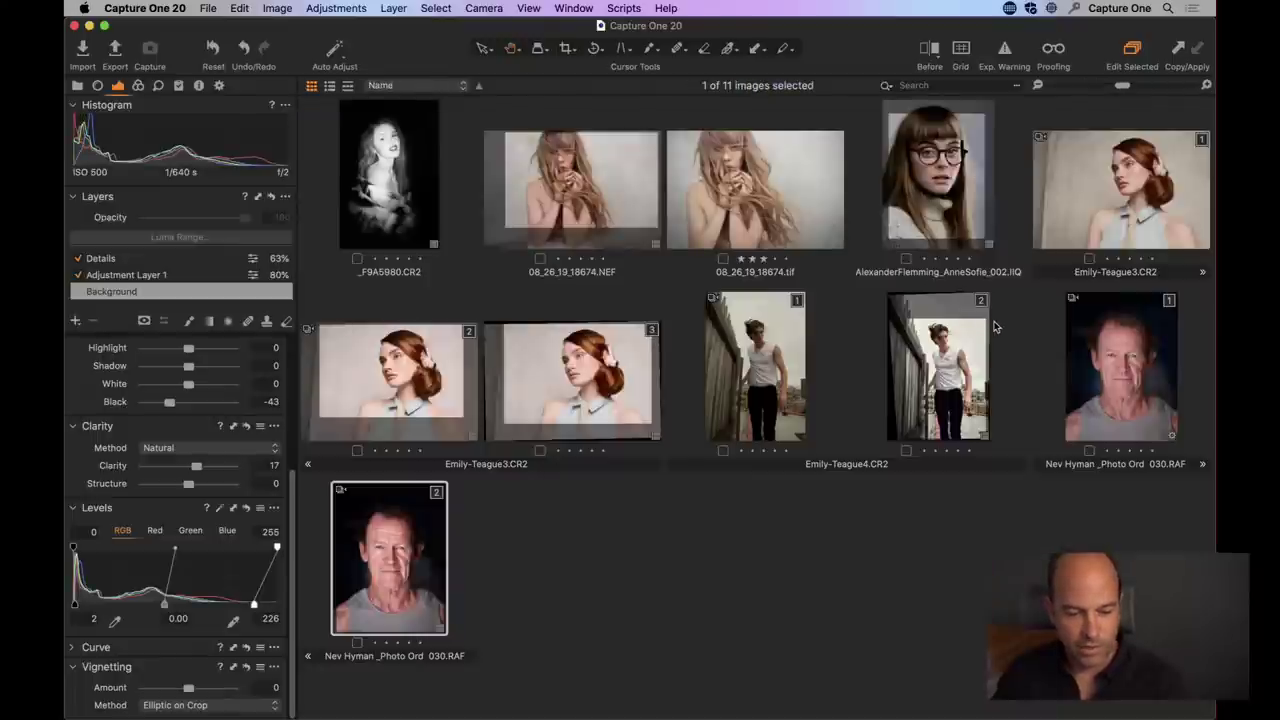
pyautogui.click(944, 360)
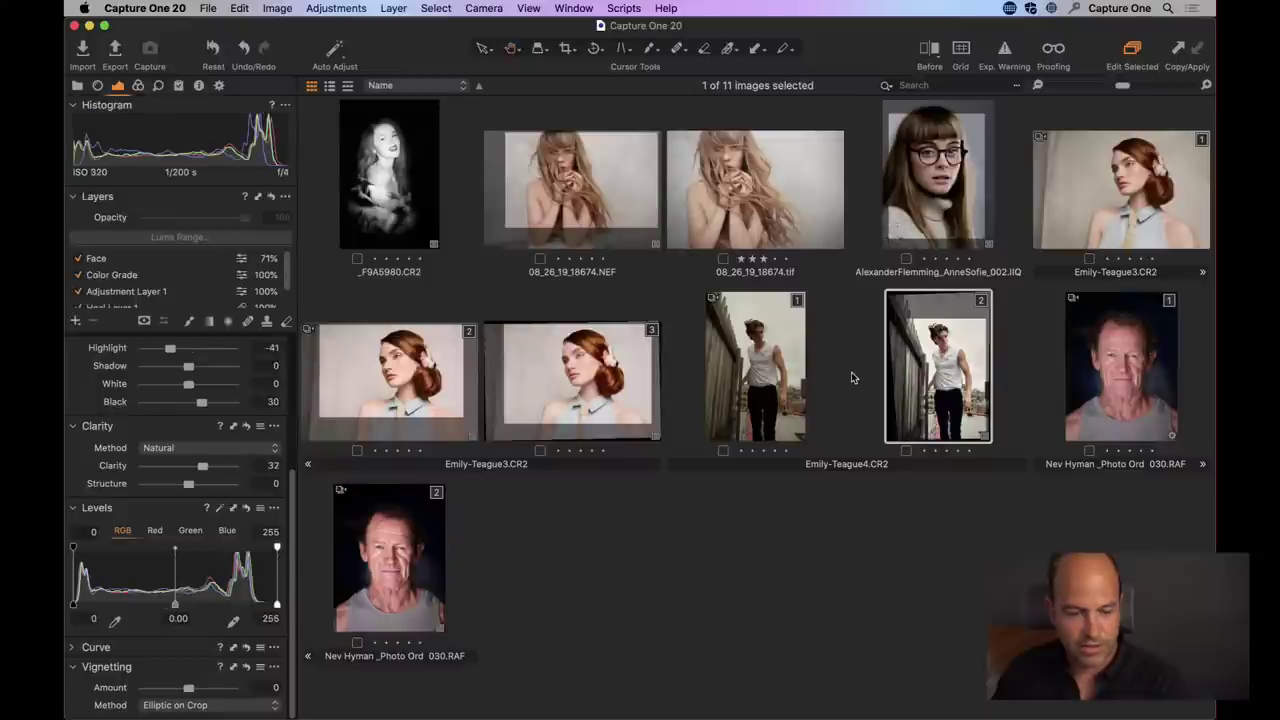
pyautogui.press('super+alt+v')
pyautogui.press('super+alt+v')
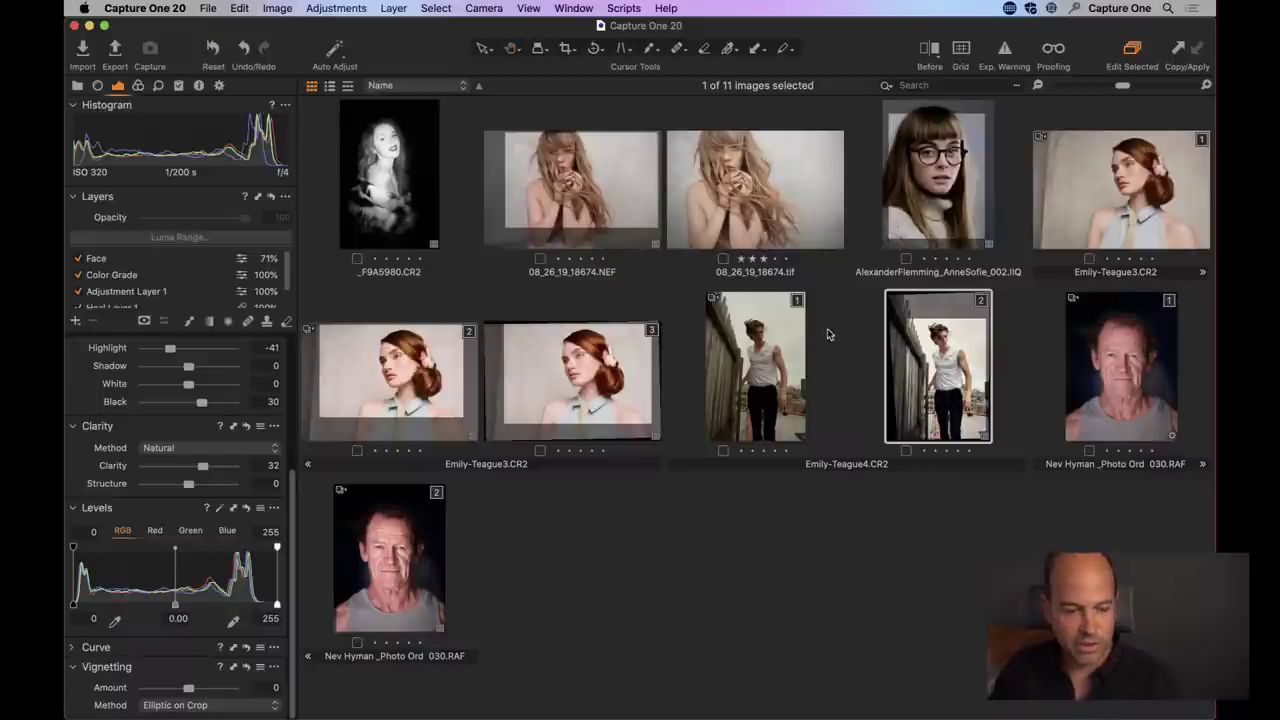
pyautogui.click(1097, 215)
pyautogui.press('super+alt+v')
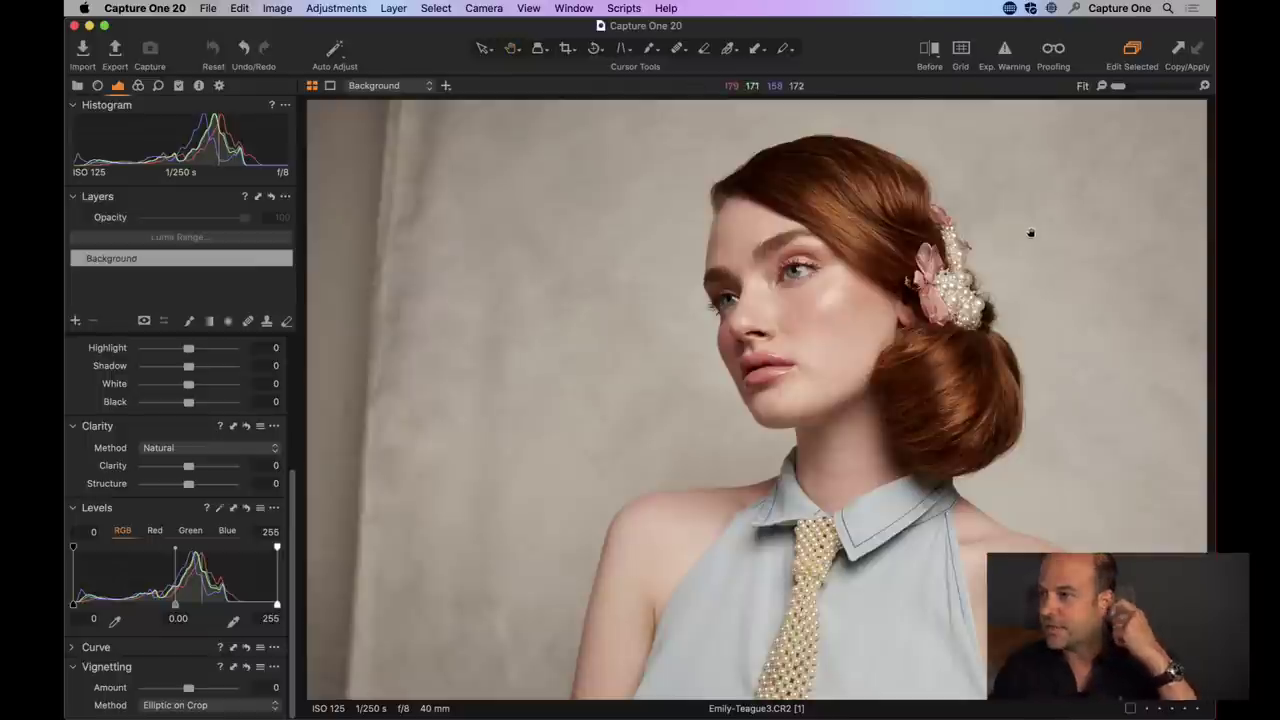
# - Crop the portrait tighter, trimming the top-left and bottom-right edges, and apply the crop
pyautogui.press('c')
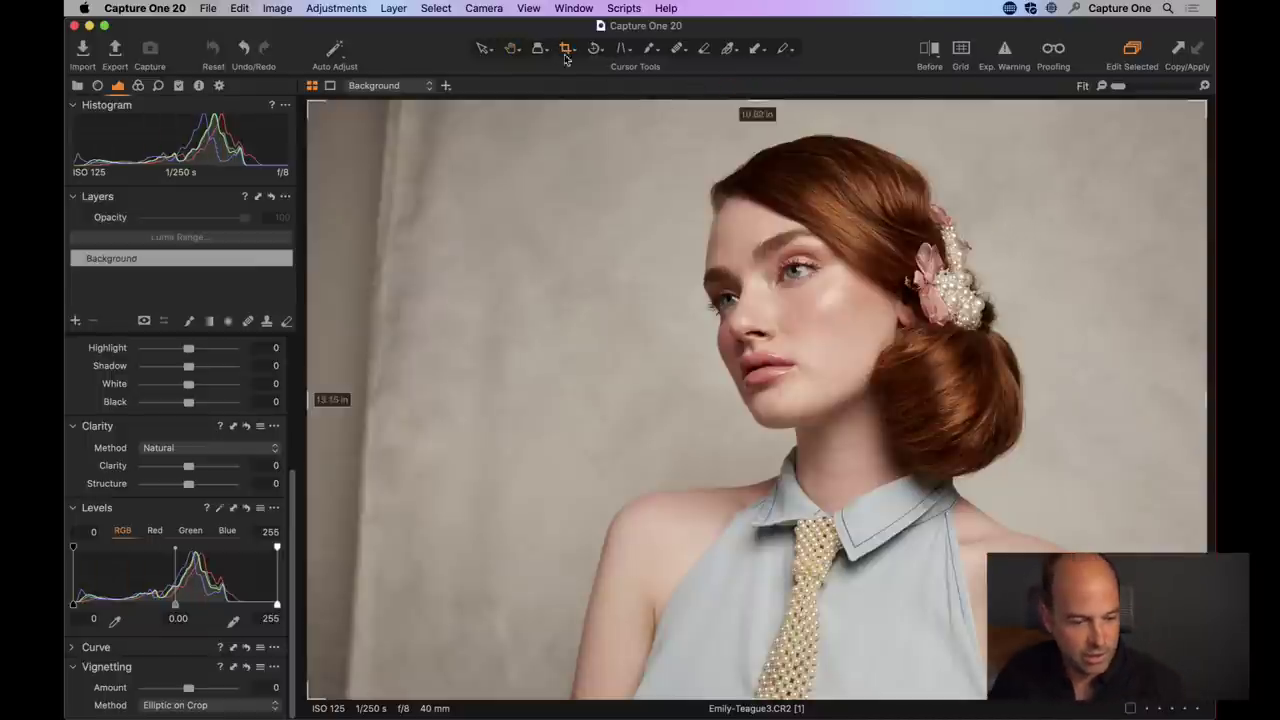
pyautogui.moveTo(310, 101); pyautogui.dragTo(394, 111)
pyautogui.moveTo(1206, 698); pyautogui.dragTo(1180, 628)
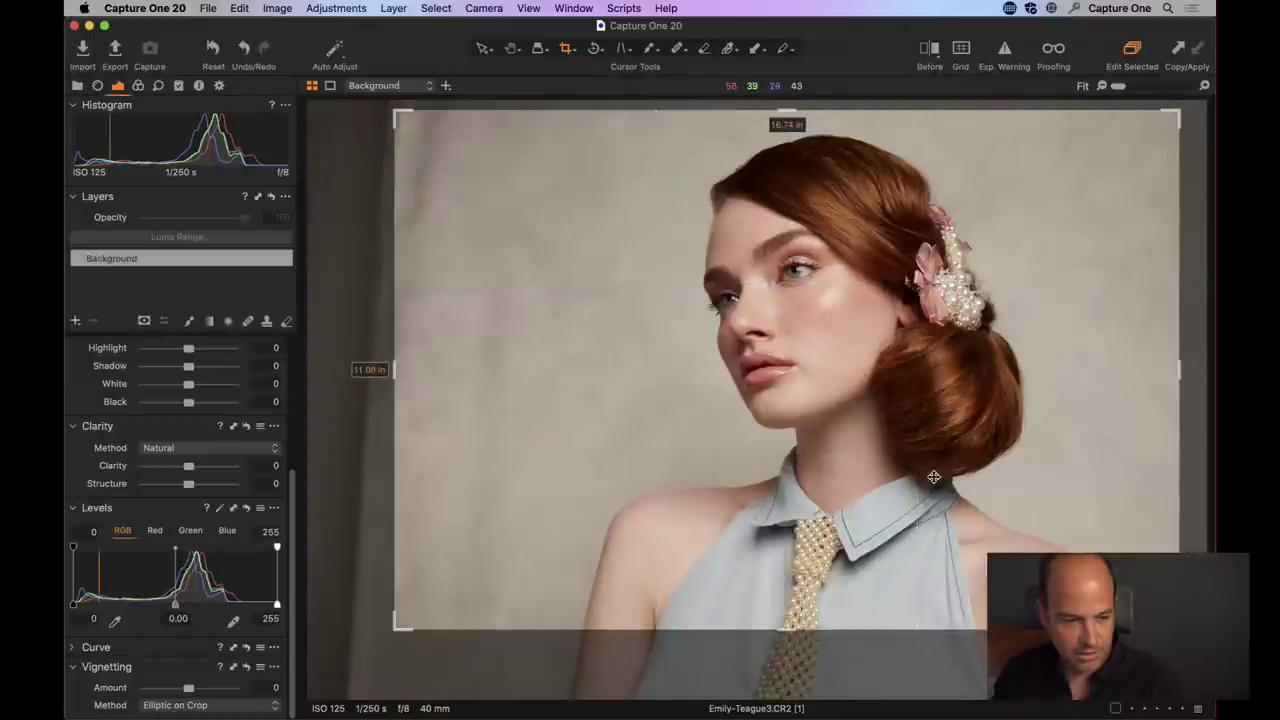
pyautogui.click(929, 474)
pyautogui.press('Return')
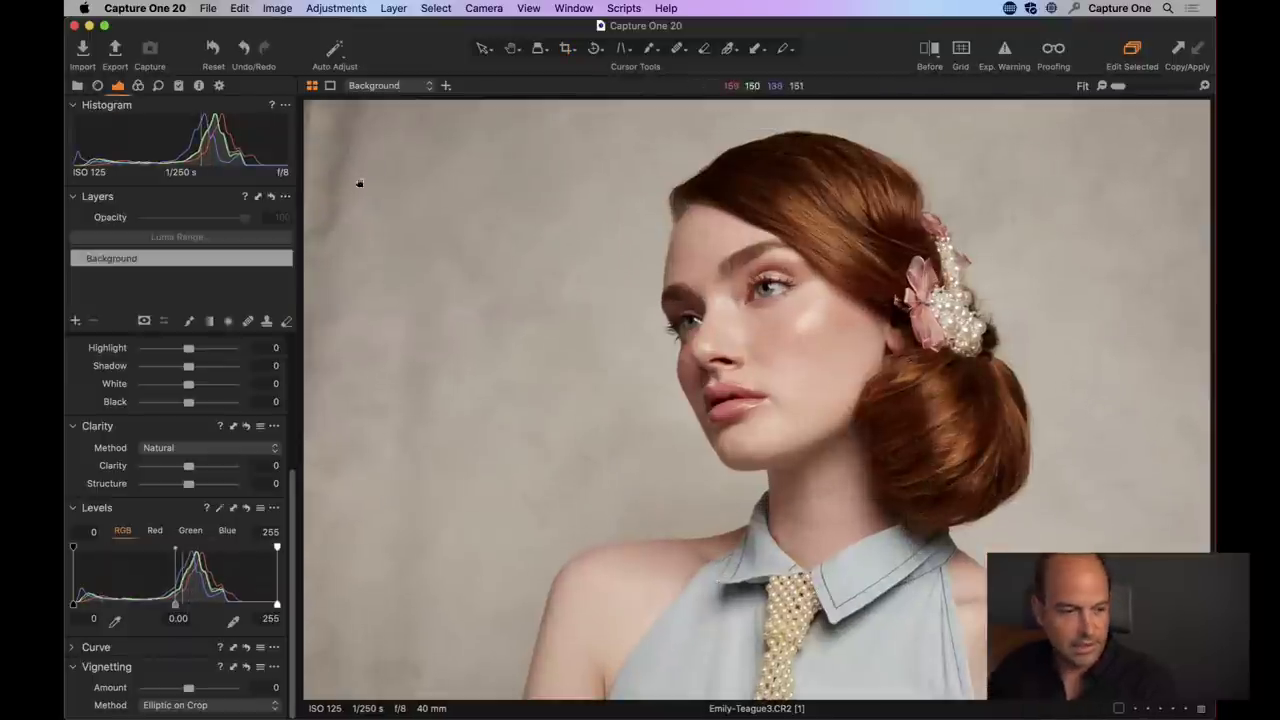
pyautogui.press('h')
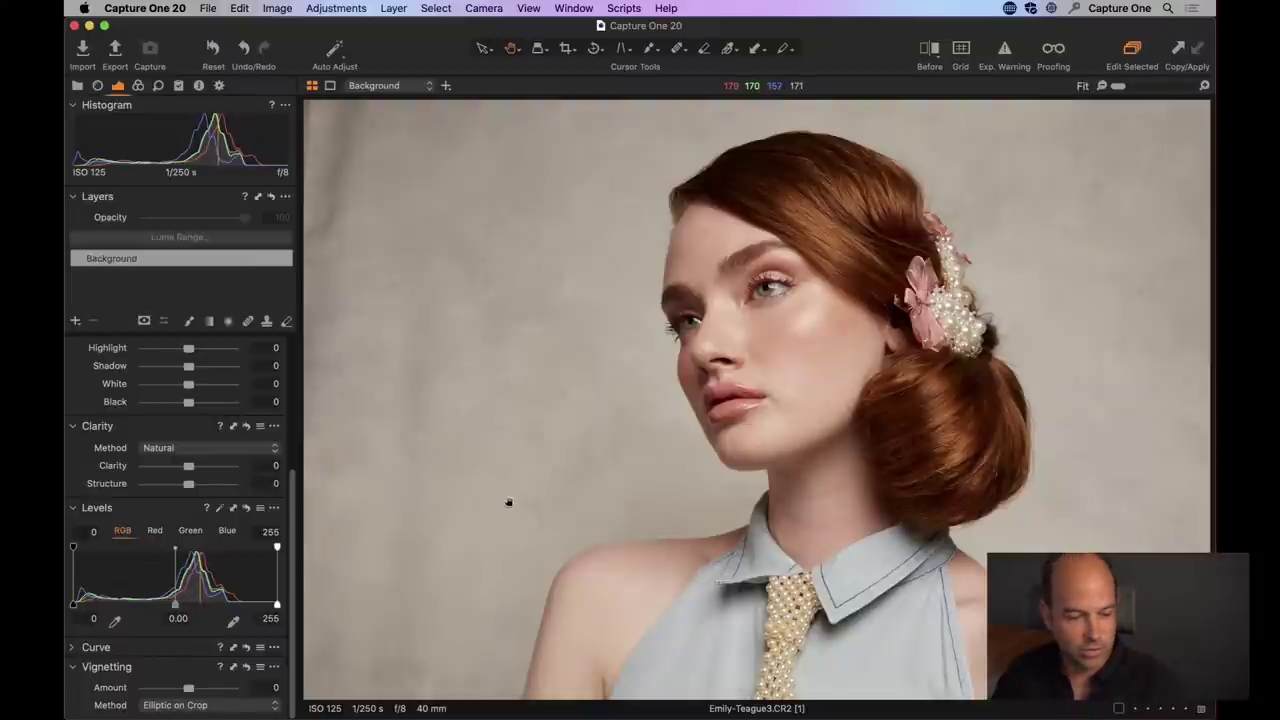
pyautogui.moveTo(290, 487); pyautogui.dragTo(306, 355)
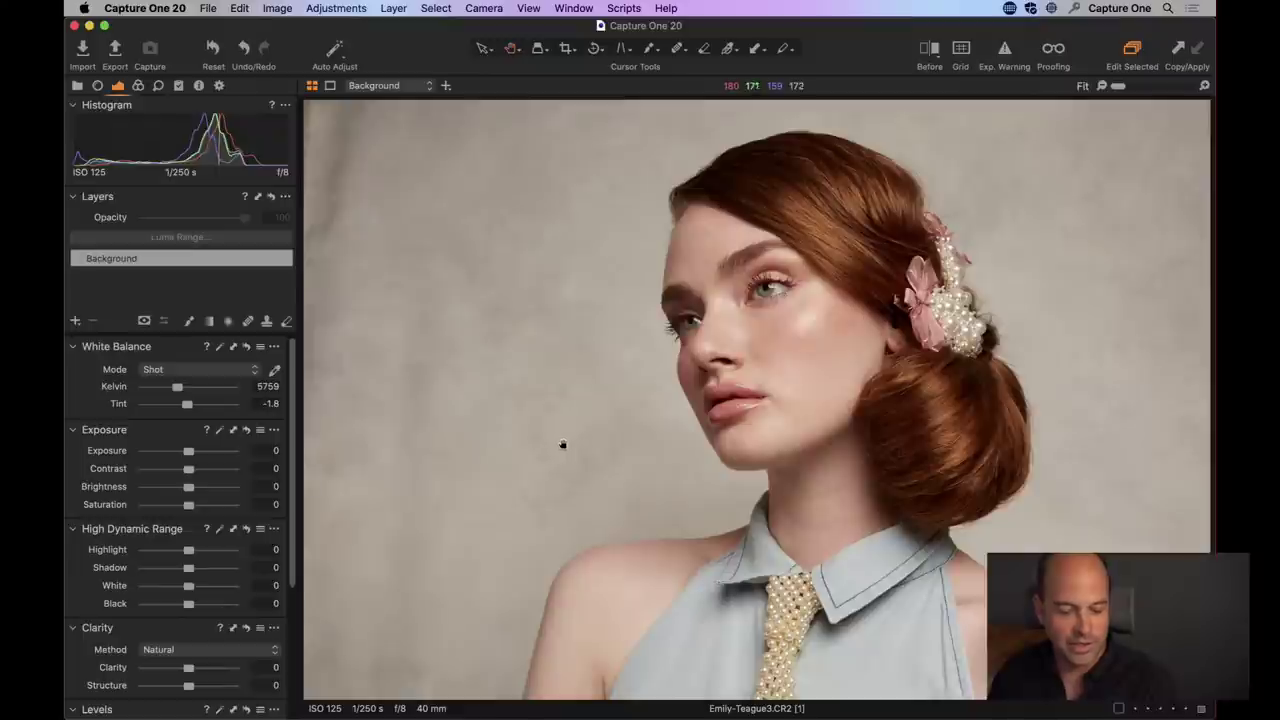
# - Raise Exposure Brightness to 16 and drop the White Balance Kelvin value to 5611 K
pyautogui.press('h')
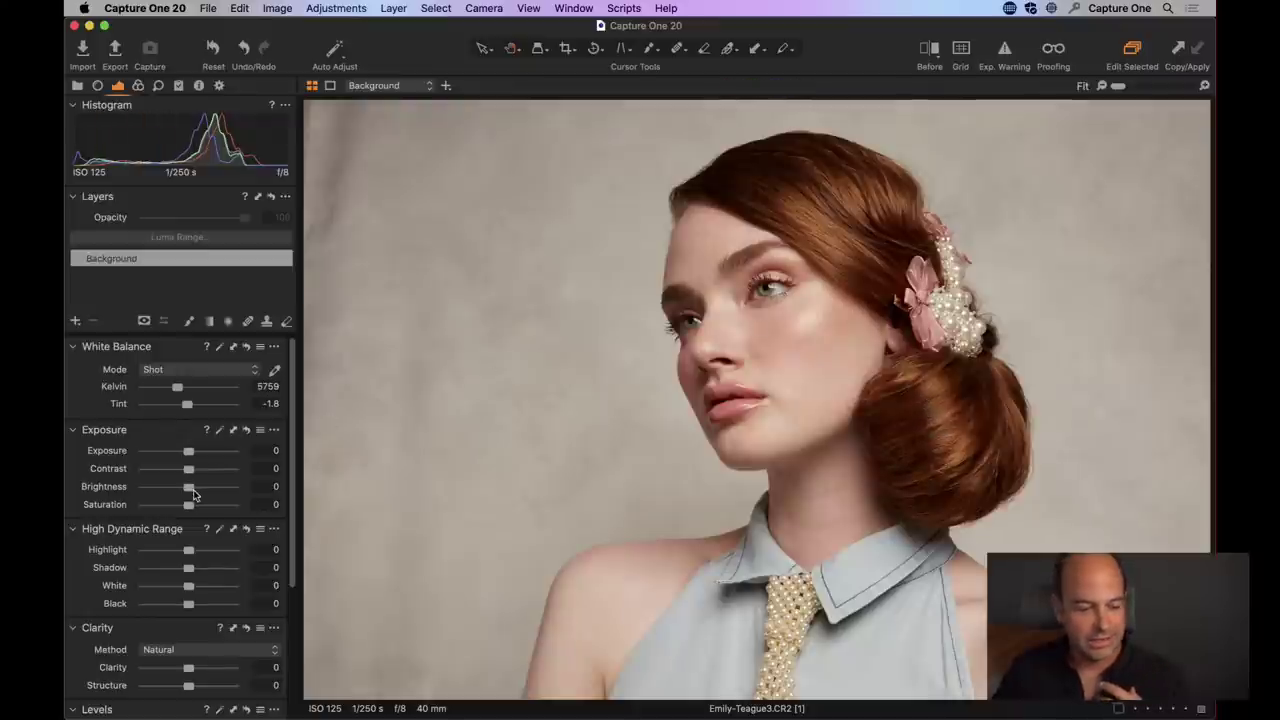
pyautogui.moveTo(188, 488); pyautogui.dragTo(202, 488)
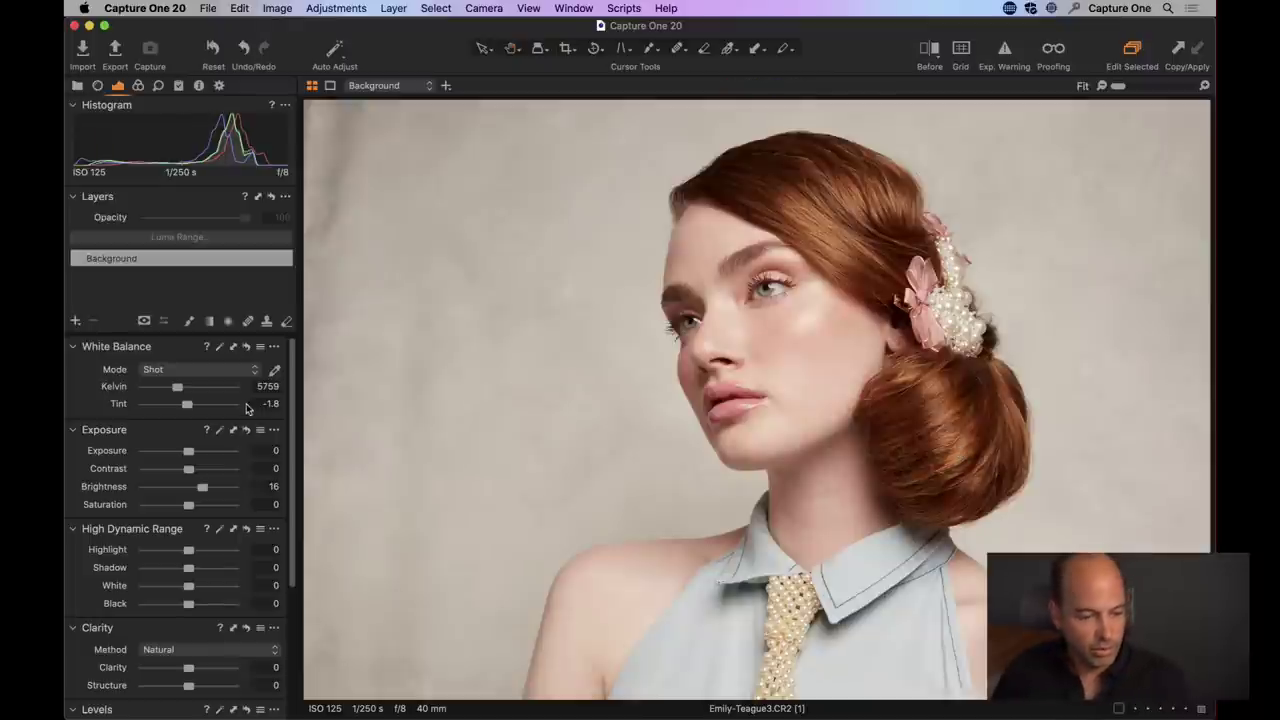
pyautogui.moveTo(177, 389); pyautogui.dragTo(176, 387)
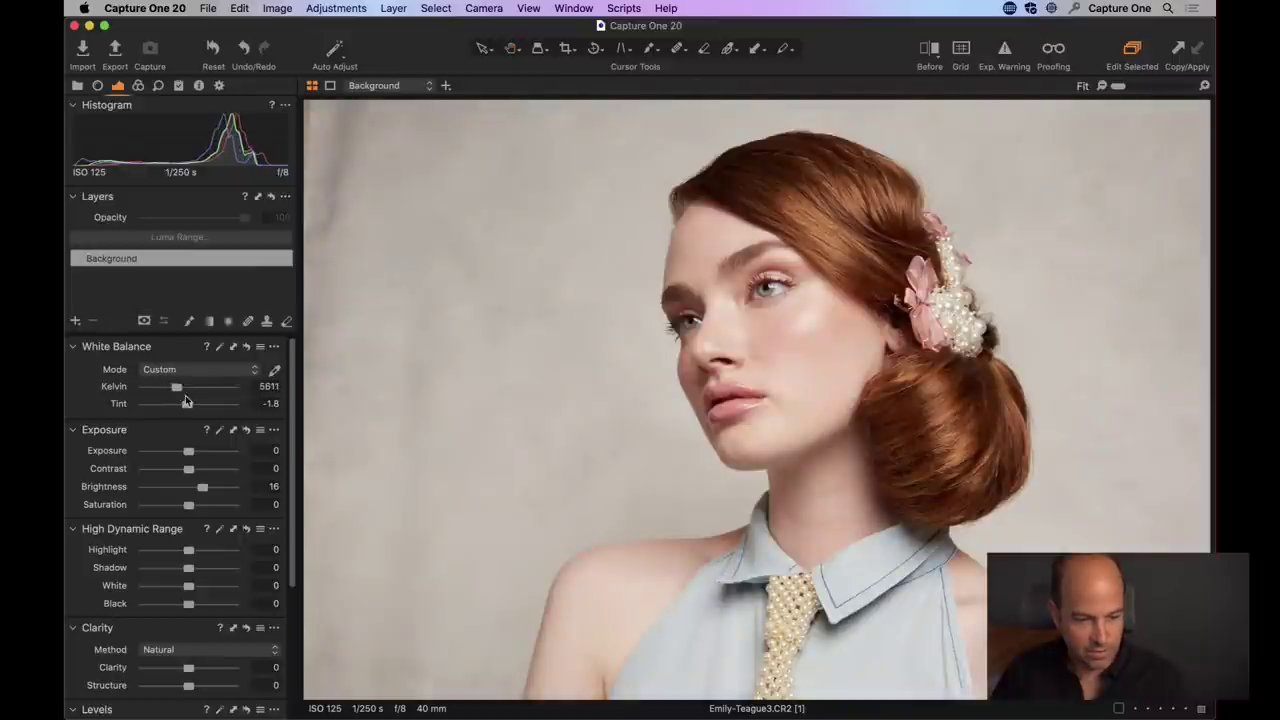
pyautogui.scroll(-1, 293, 397)
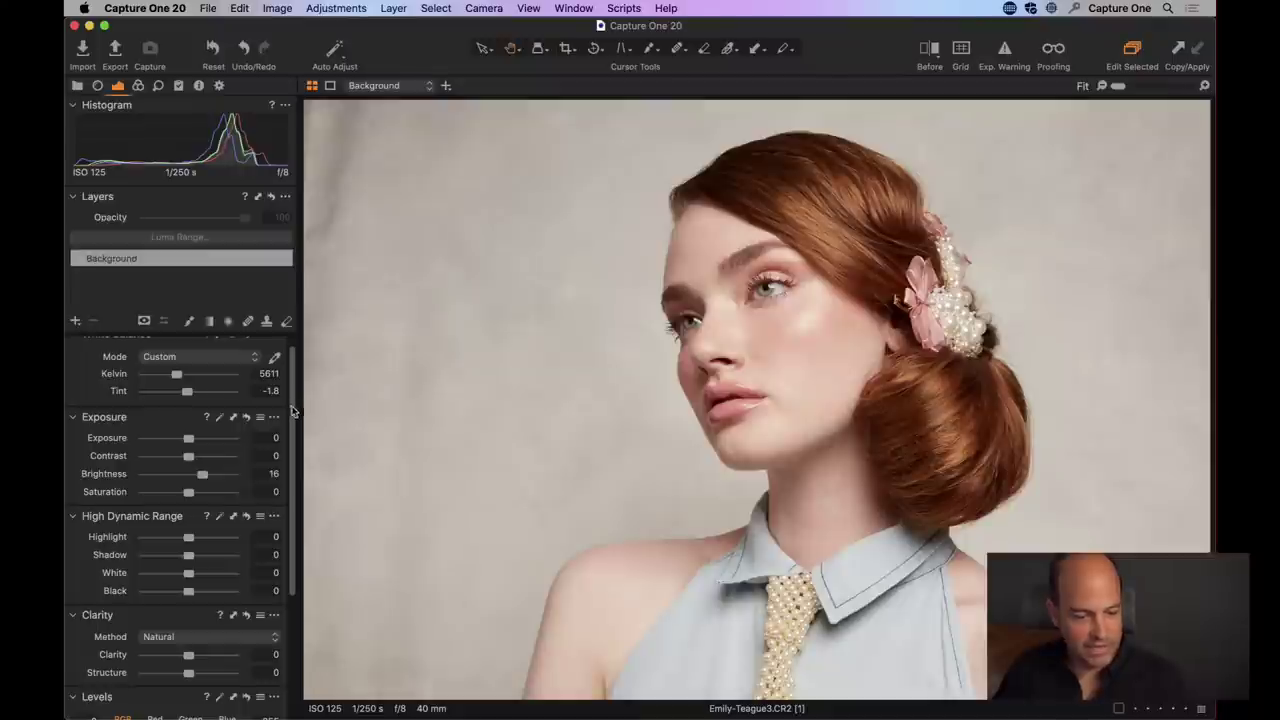
pyautogui.scroll(-10, 290, 450)
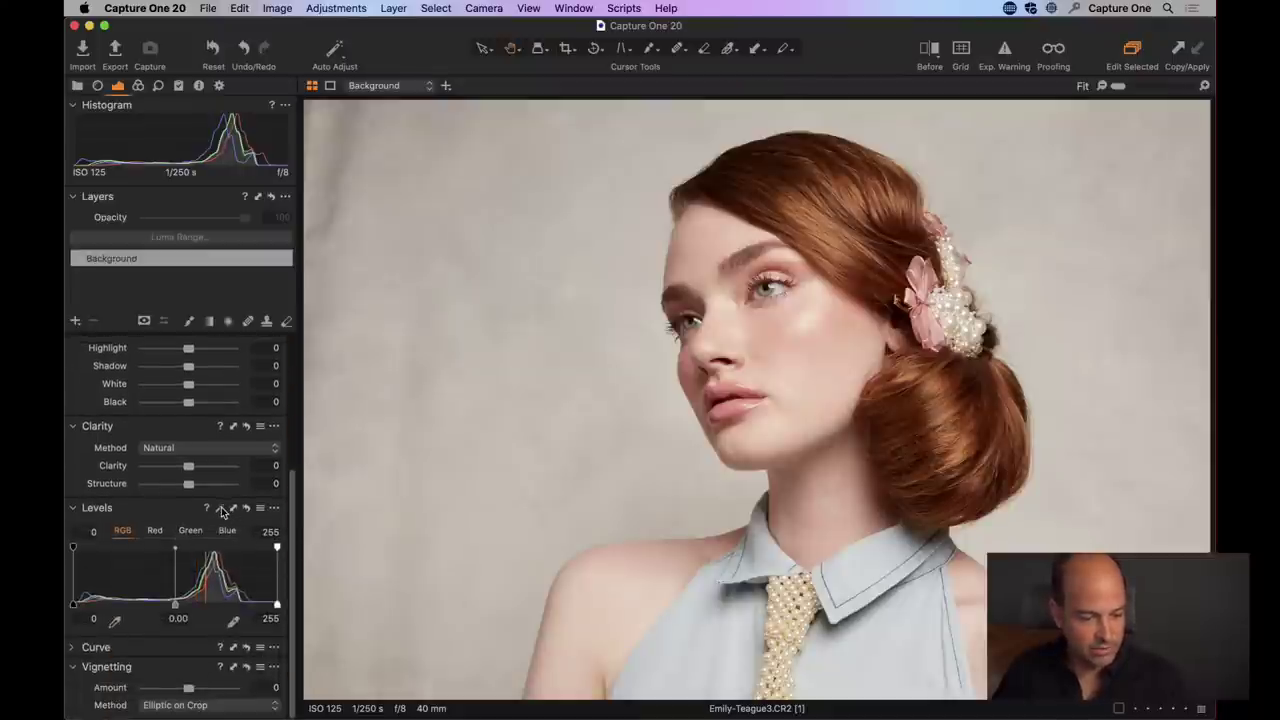
# - Auto-set Levels to black 8 and white 248, zoom to 100% on the face, and set Clarity to -32
pyautogui.click(222, 510)
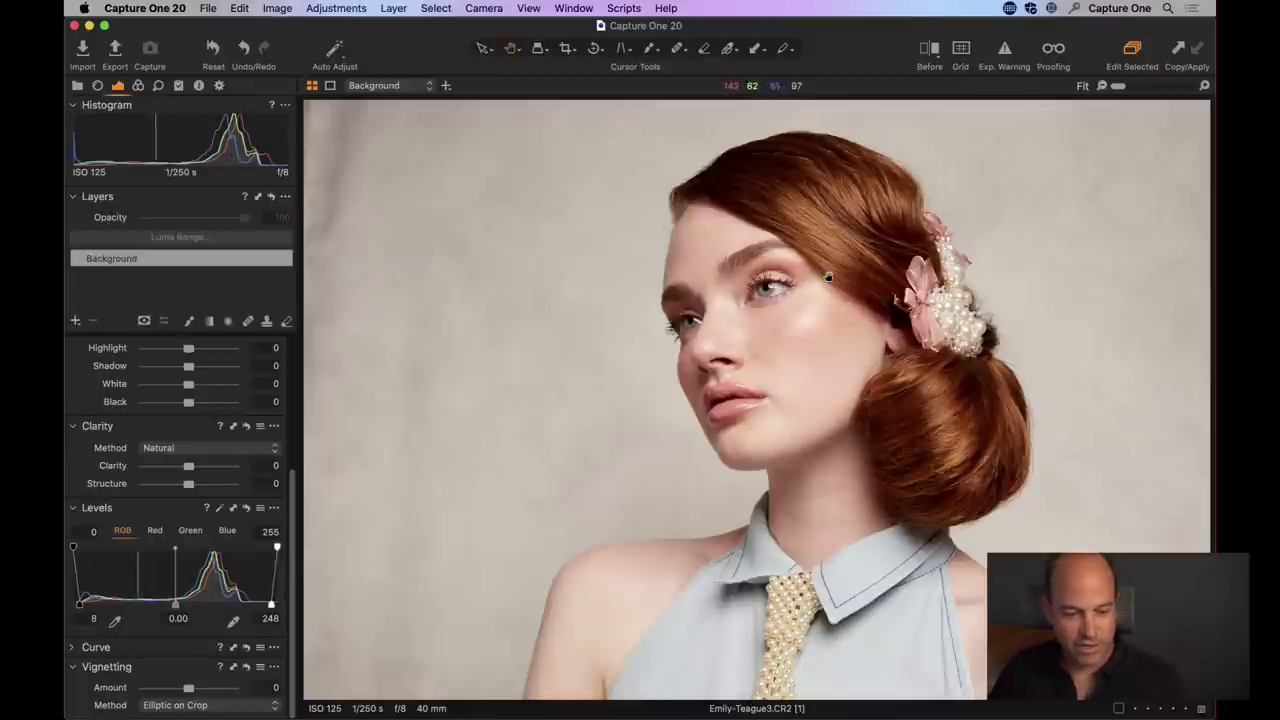
pyautogui.click(777, 331)
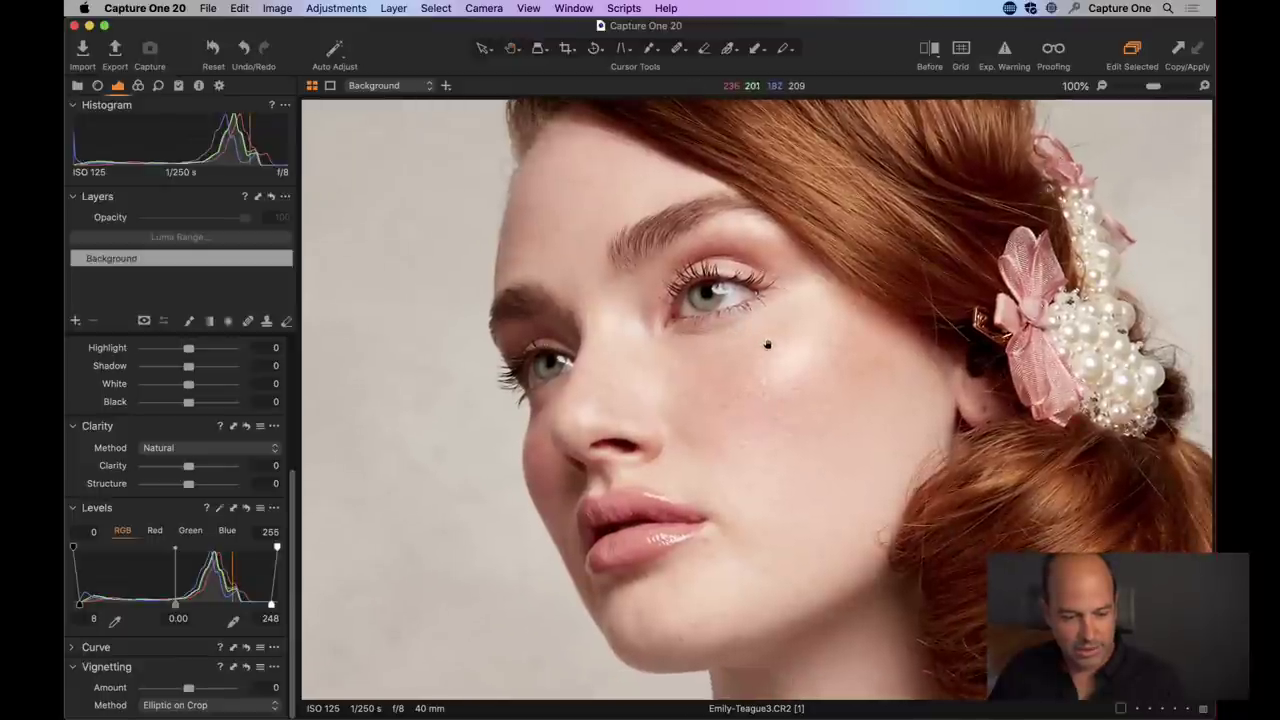
pyautogui.hscroll(2, 714, 440)
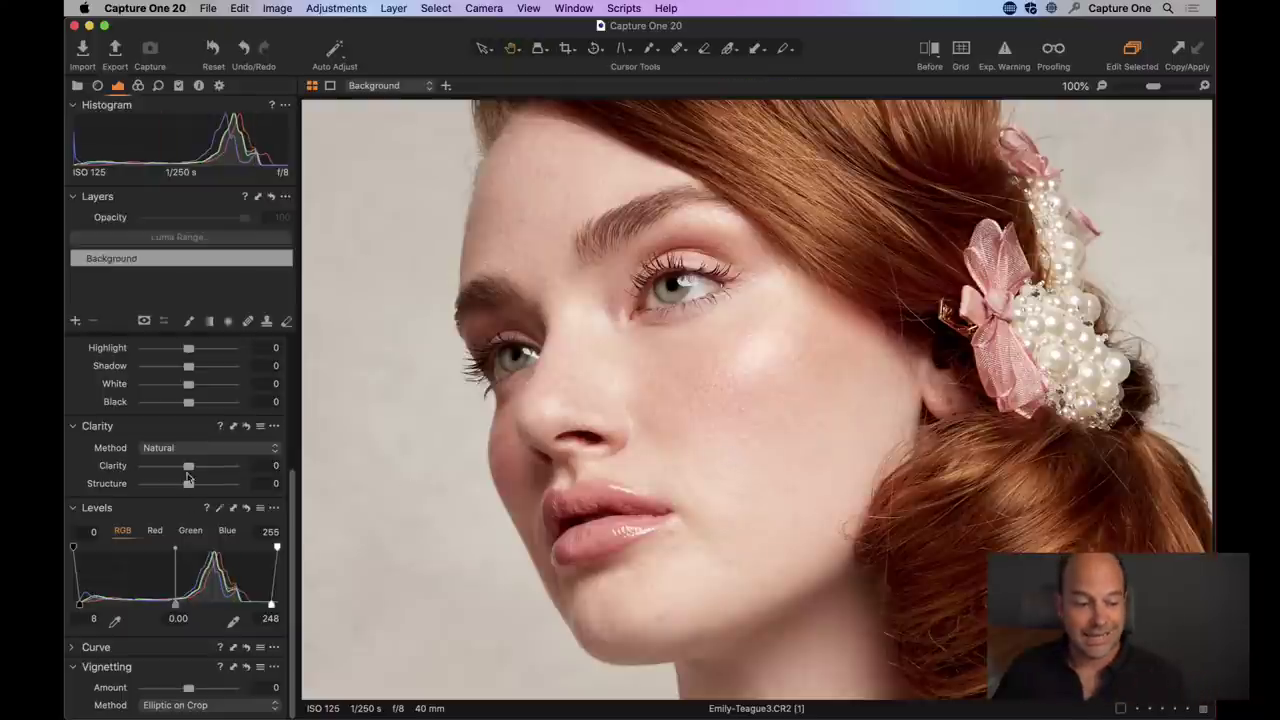
pyautogui.moveTo(192, 426); pyautogui.dragTo(209, 430)
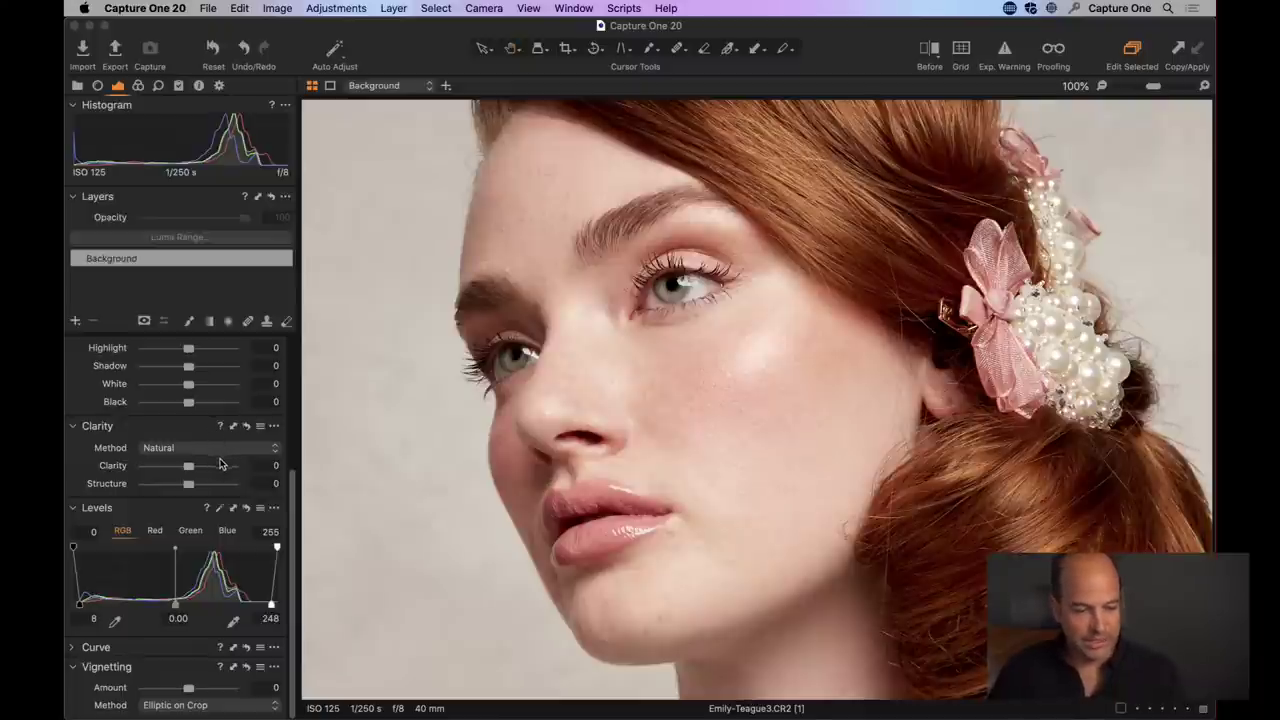
pyautogui.moveTo(188, 466)
pyautogui.mouseDown()
pyautogui.moveTo(163, 468)
pyautogui.moveTo(173, 474)
pyautogui.mouseUp()
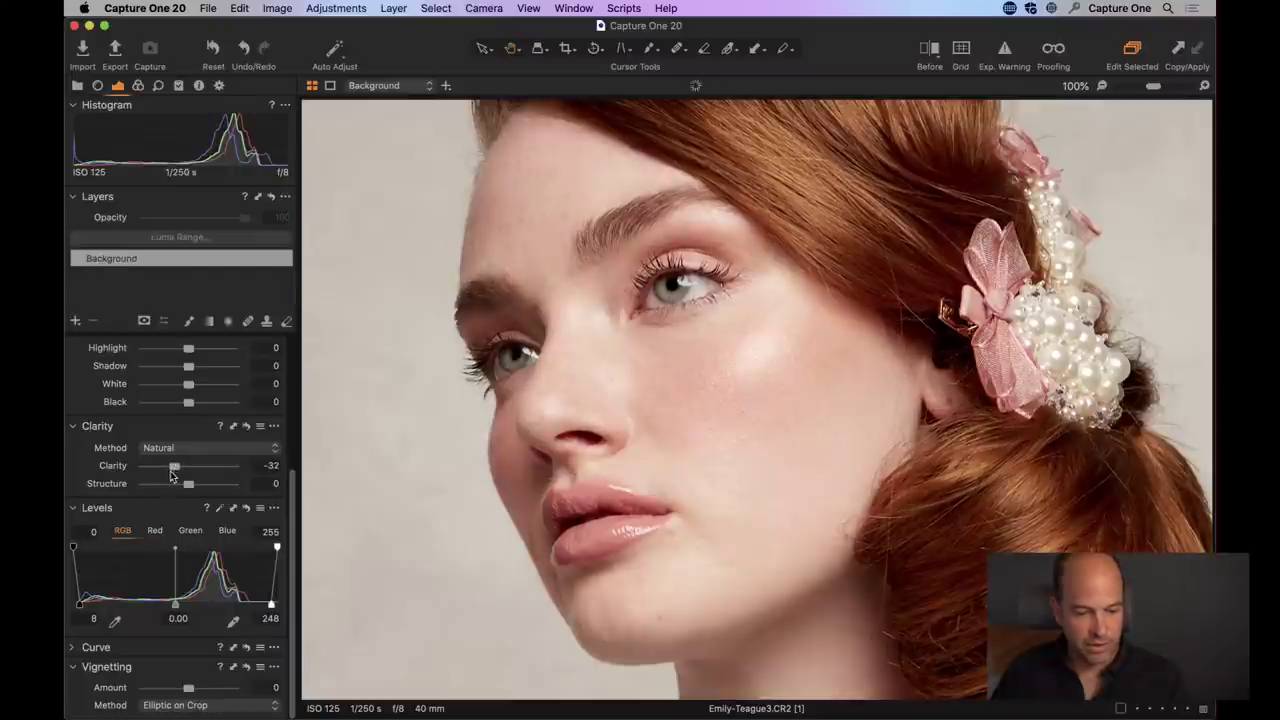
# - Magnify the face to 200% and frame the cheek and eye
pyautogui.click(1164, 88)
pyautogui.moveTo(623, 354); pyautogui.dragTo(700, 286)
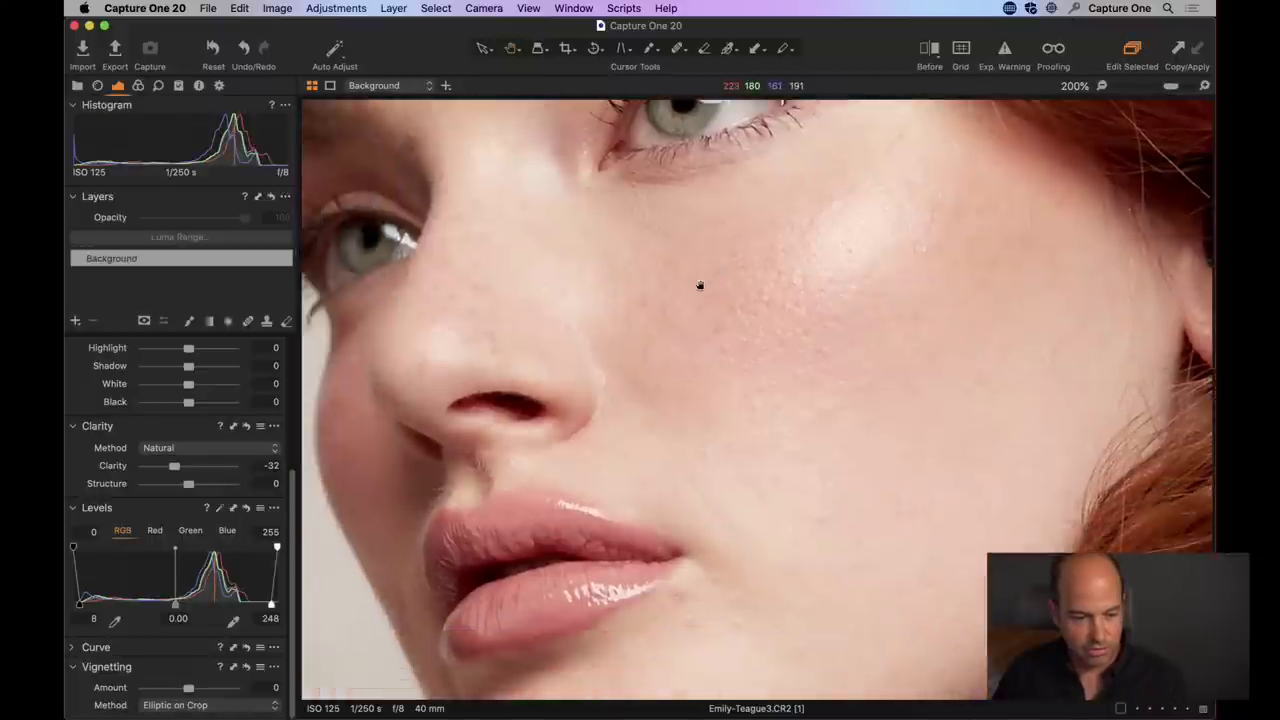
pyautogui.moveTo(674, 337)
pyautogui.mouseDown()
pyautogui.moveTo(637, 437)
pyautogui.moveTo(669, 426)
pyautogui.moveTo(683, 440)
pyautogui.moveTo(694, 383)
pyautogui.moveTo(724, 365)
pyautogui.moveTo(686, 346)
pyautogui.mouseUp()
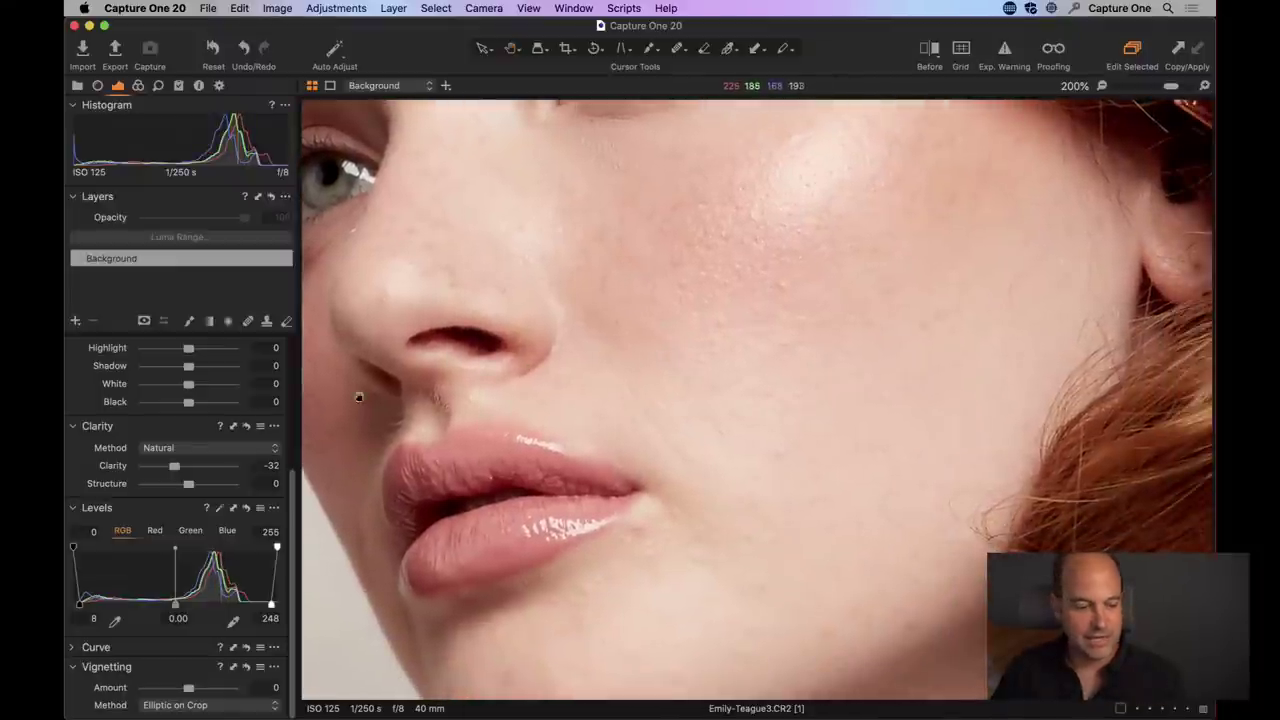
# - Compare the -32 Clarity softening against the original with a reset and before/after split, then fit the view
pyautogui.doubleClick(114, 466)
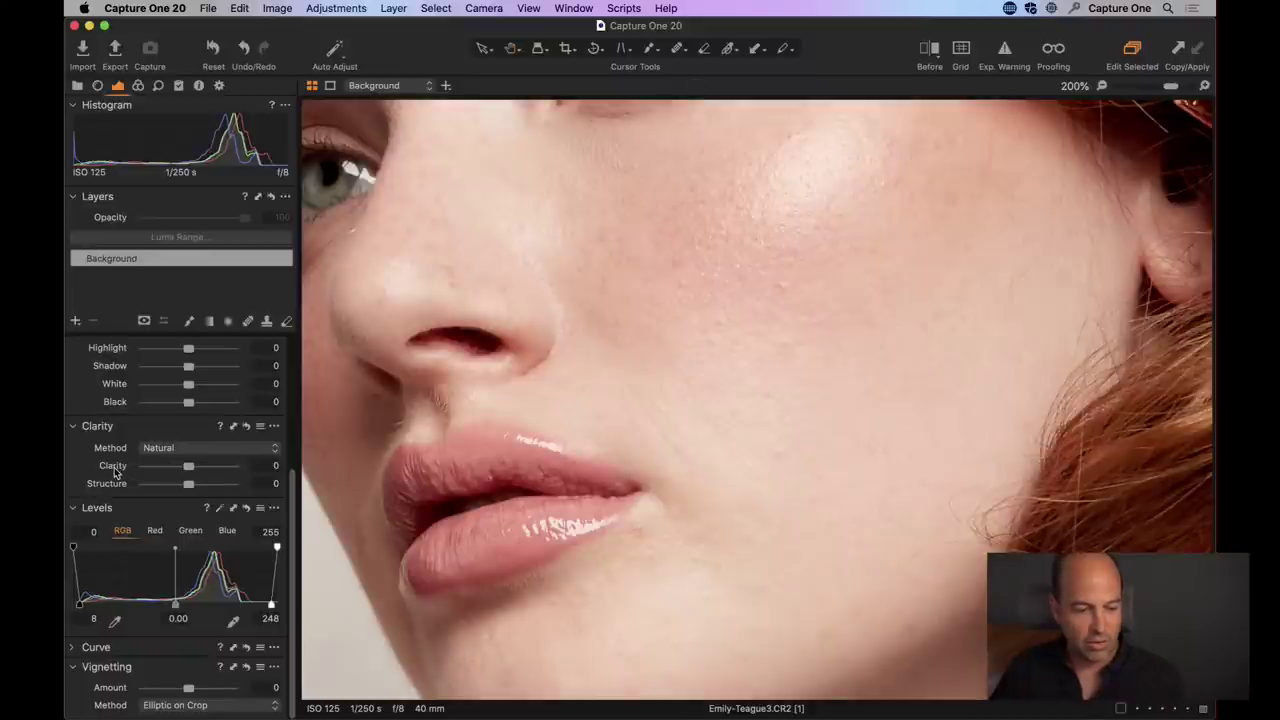
pyautogui.press('super+z')
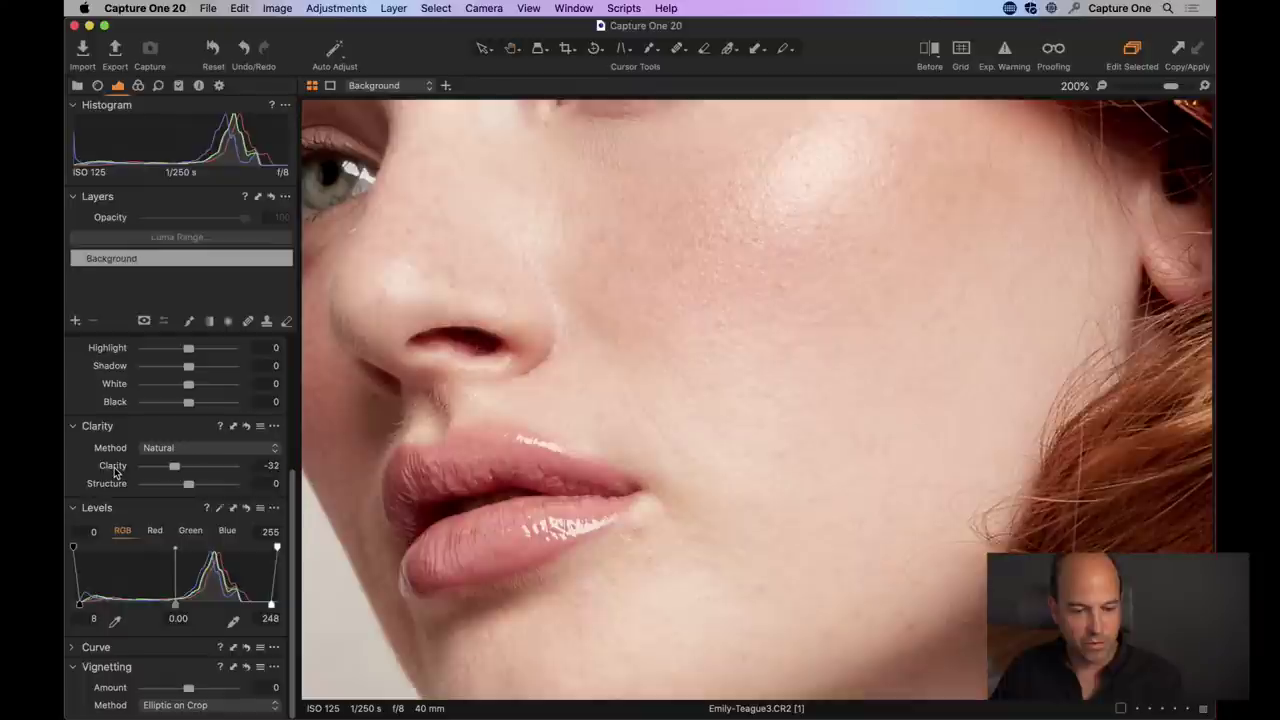
pyautogui.click(930, 70)
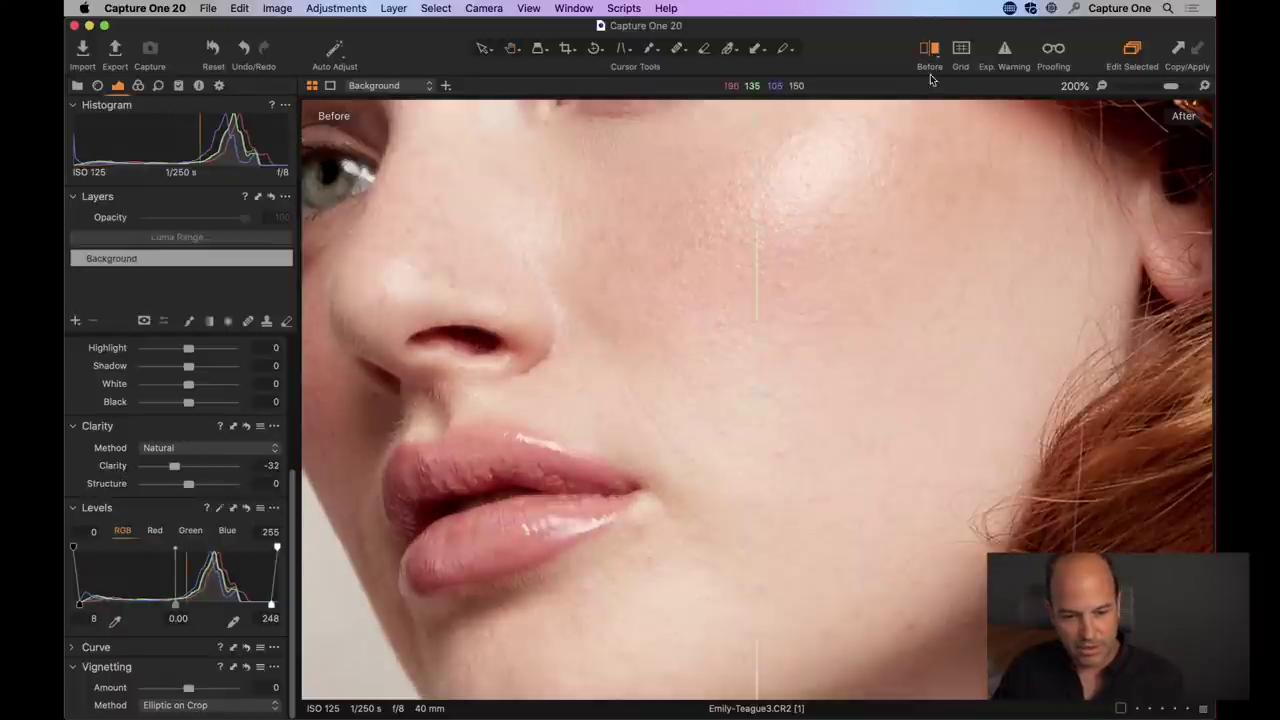
pyautogui.moveTo(756, 397); pyautogui.dragTo(788, 405)
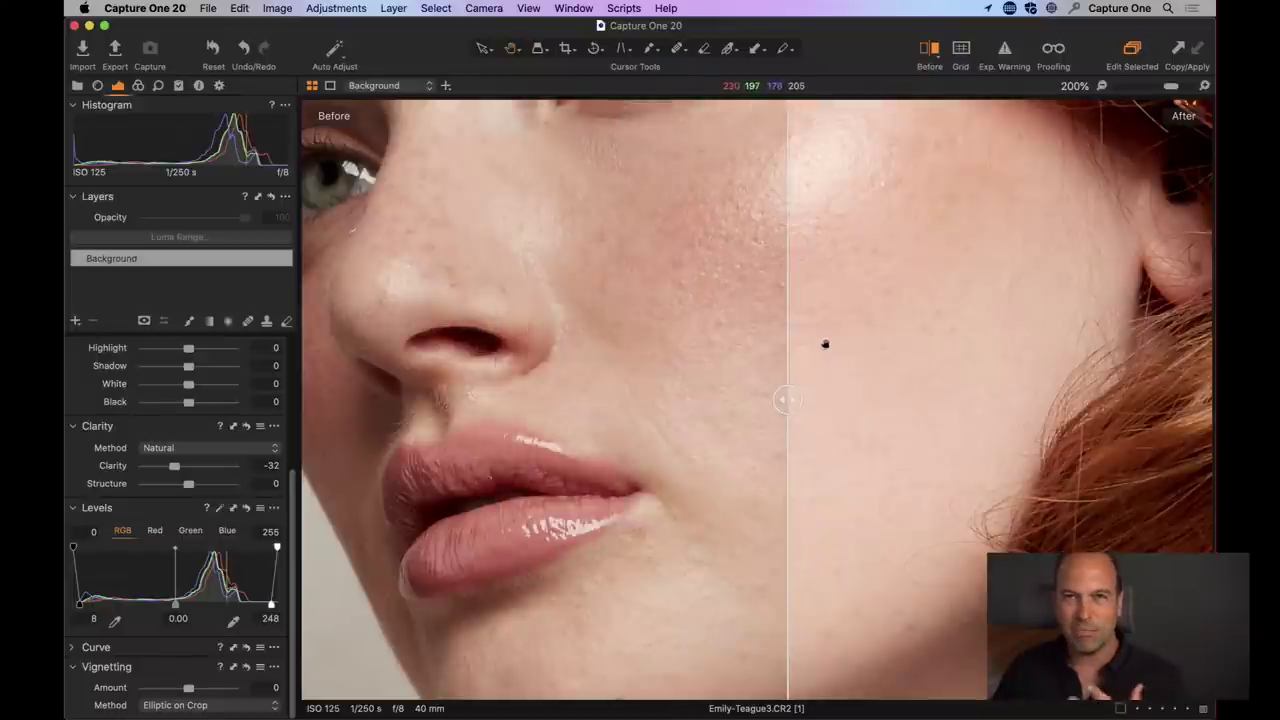
pyautogui.click(929, 50)
pyautogui.press('super+0')
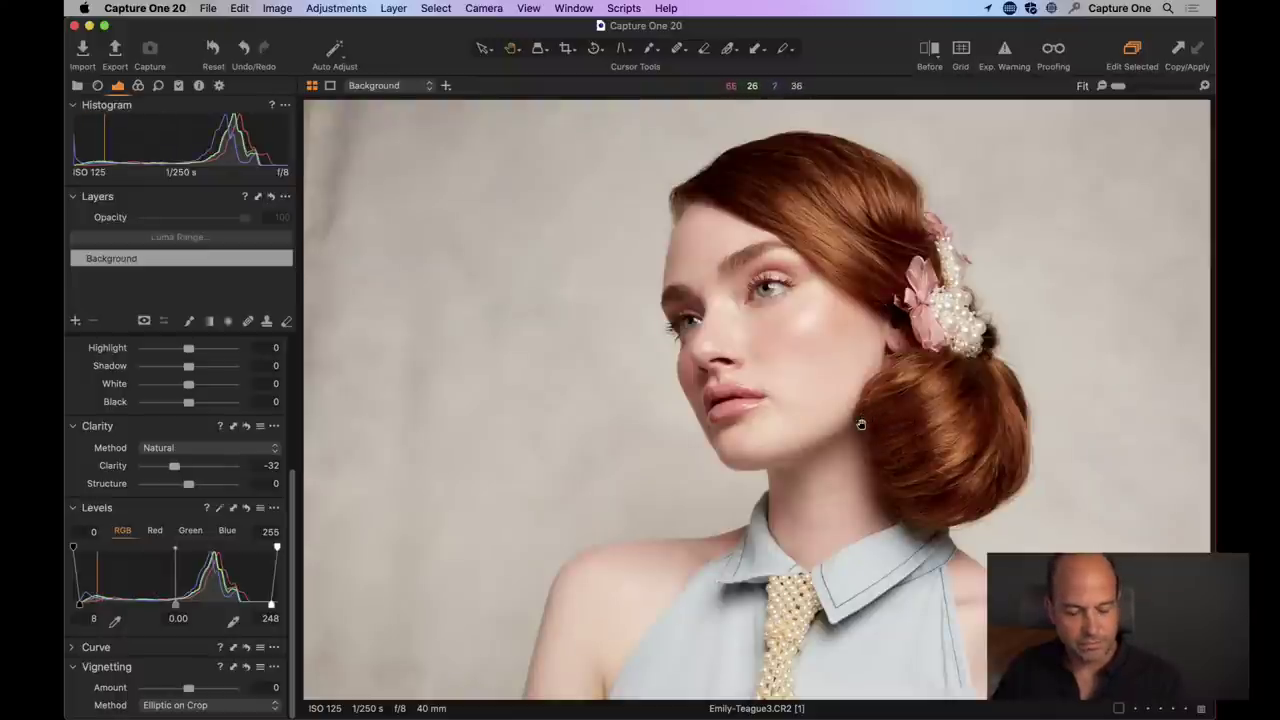
# - Expand the Curve tool and raise a midtone point on the Blue channel curve
pyautogui.moveTo(293, 489); pyautogui.dragTo(329, 567)
pyautogui.click(69, 648)
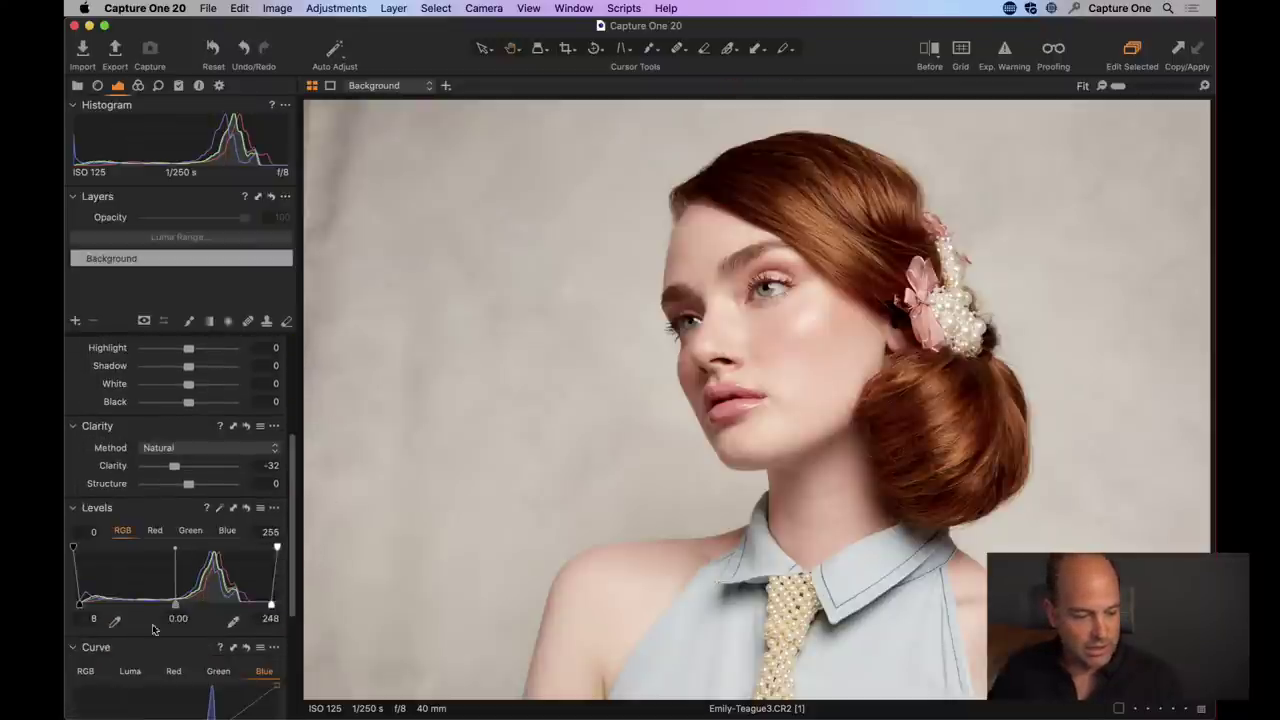
pyautogui.moveTo(298, 444); pyautogui.dragTo(298, 544)
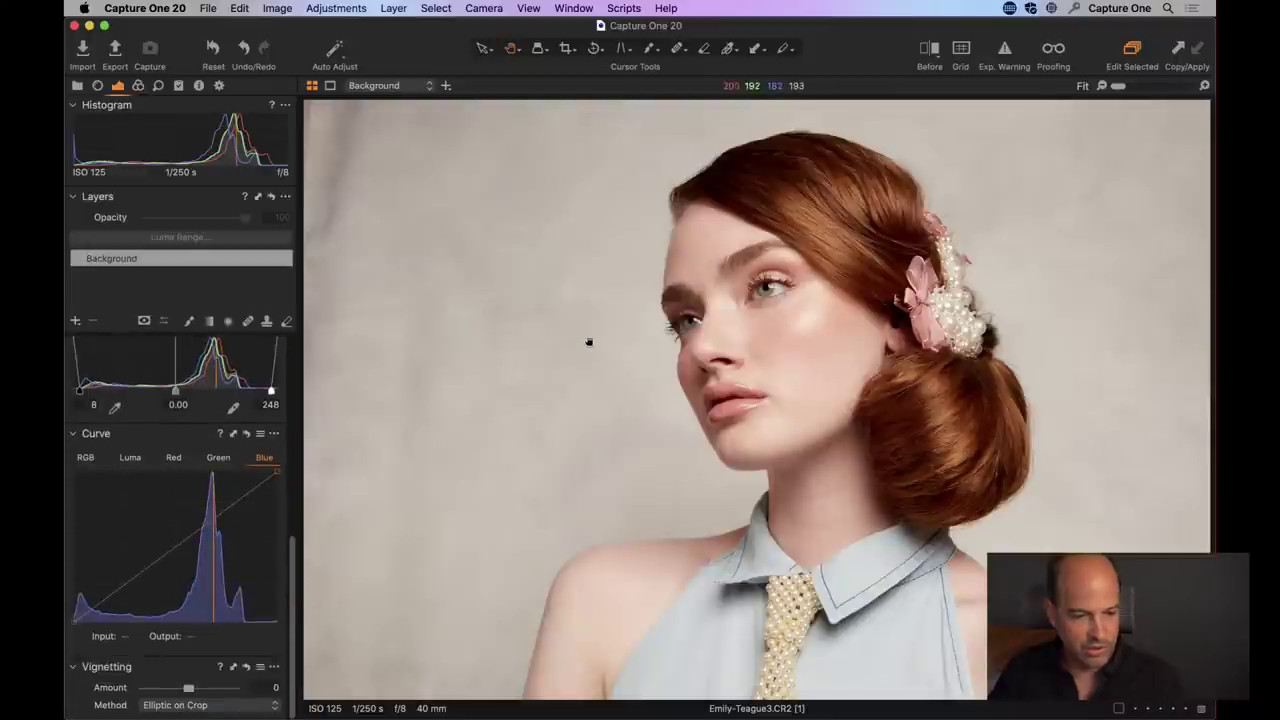
pyautogui.click(86, 458)
pyautogui.click(261, 458)
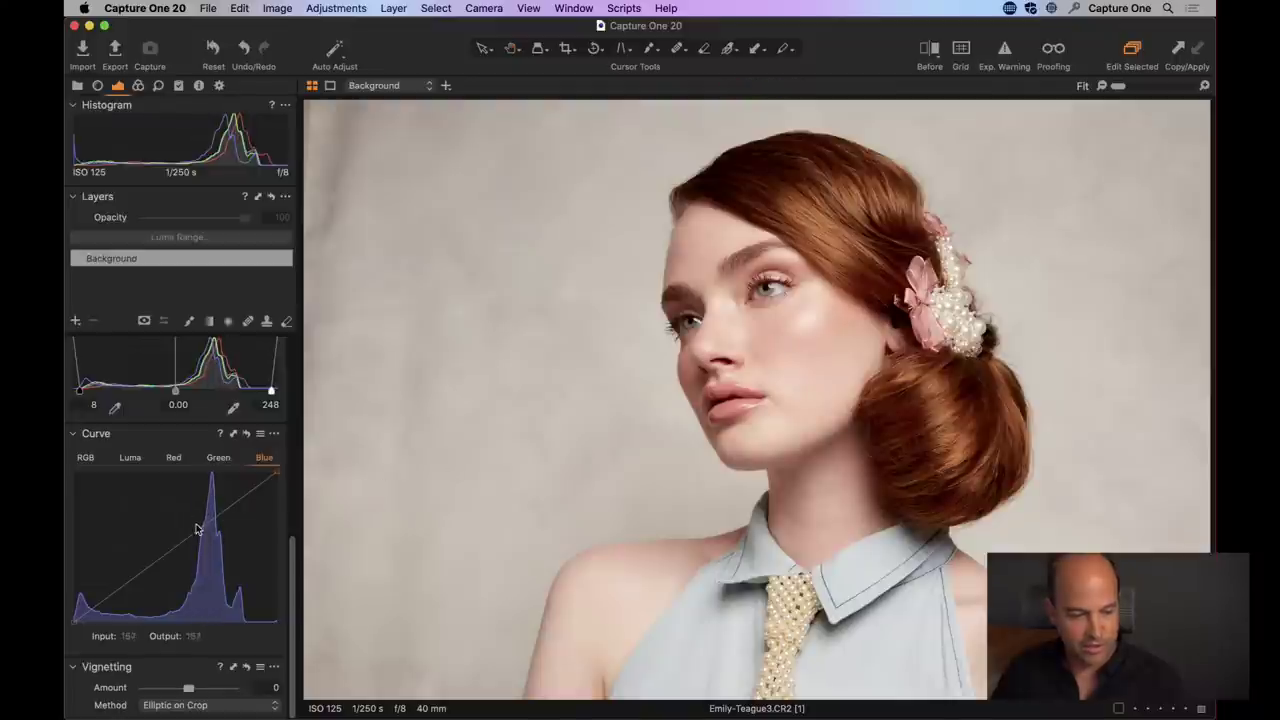
pyautogui.moveTo(205, 532)
pyautogui.mouseDown()
pyautogui.moveTo(196, 511)
pyautogui.moveTo(204, 521)
pyautogui.mouseUp()
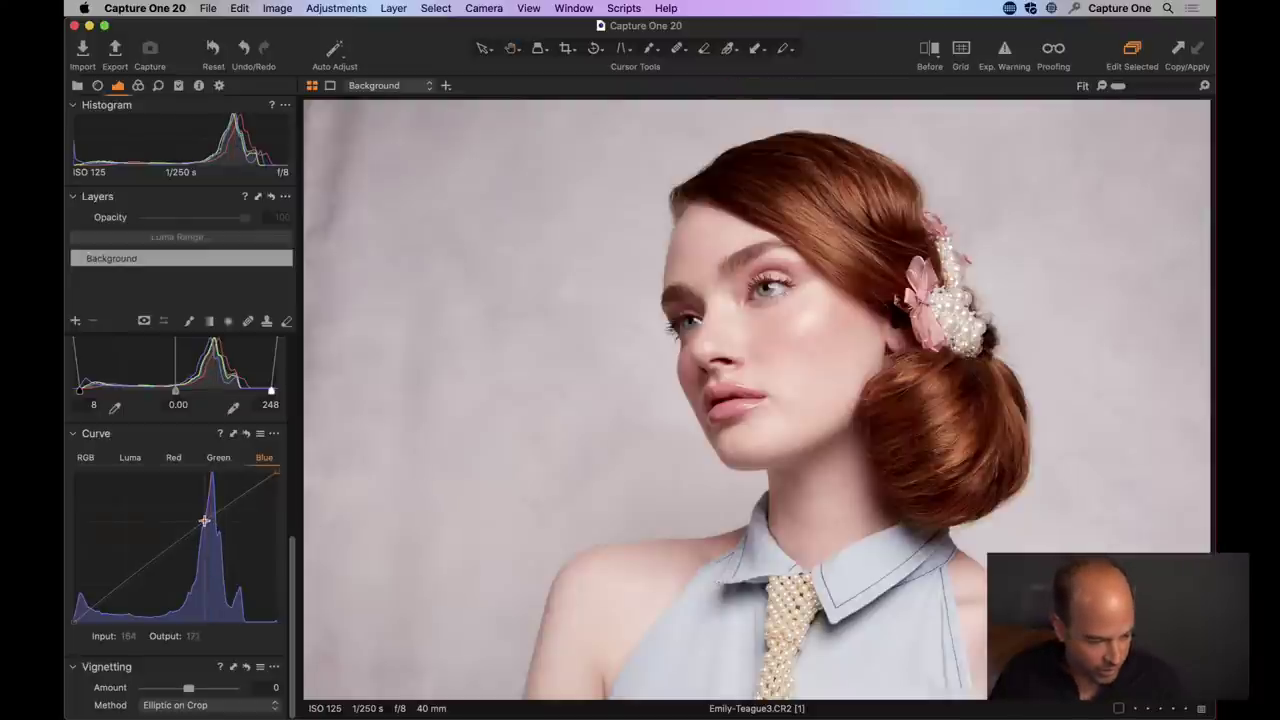
# - Undock the Curve tool into a large floating panel and test bending the blue curve
pyautogui.moveTo(140, 433); pyautogui.dragTo(440, 121)
pyautogui.moveTo(557, 326); pyautogui.dragTo(745, 511)
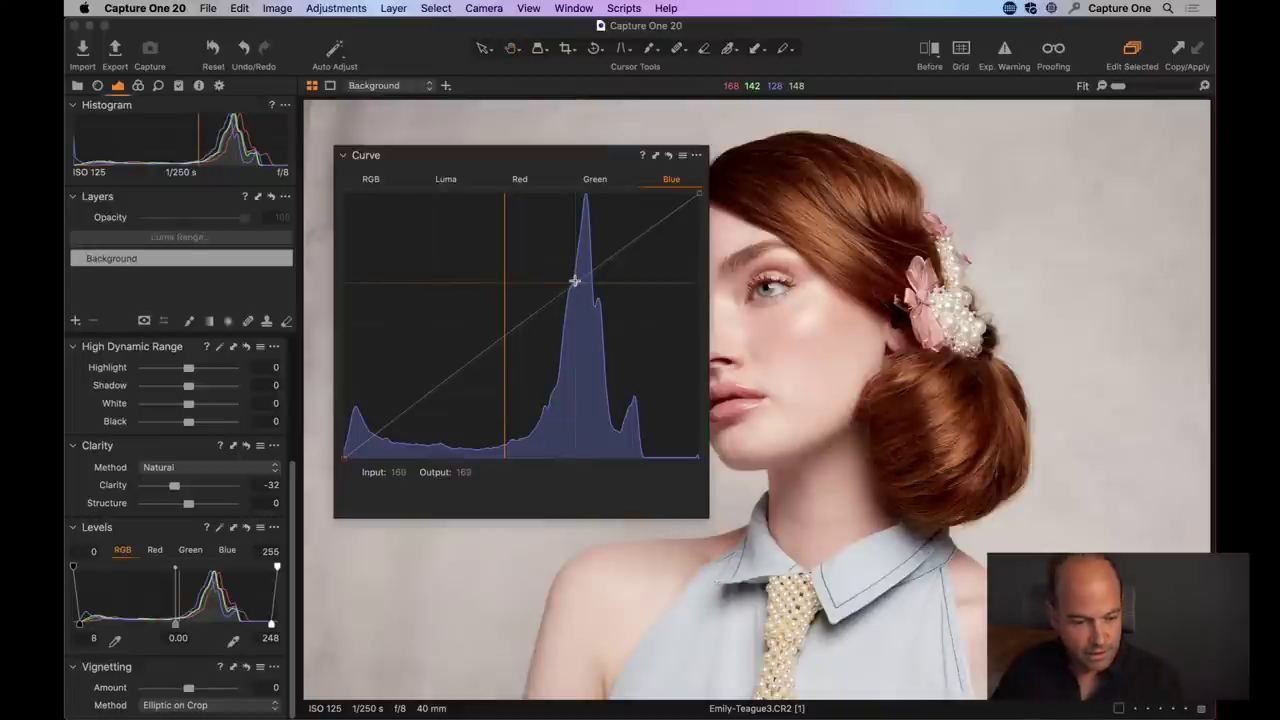
pyautogui.moveTo(575, 281)
pyautogui.mouseDown()
pyautogui.moveTo(563, 263)
pyautogui.moveTo(575, 281)
pyautogui.mouseUp()
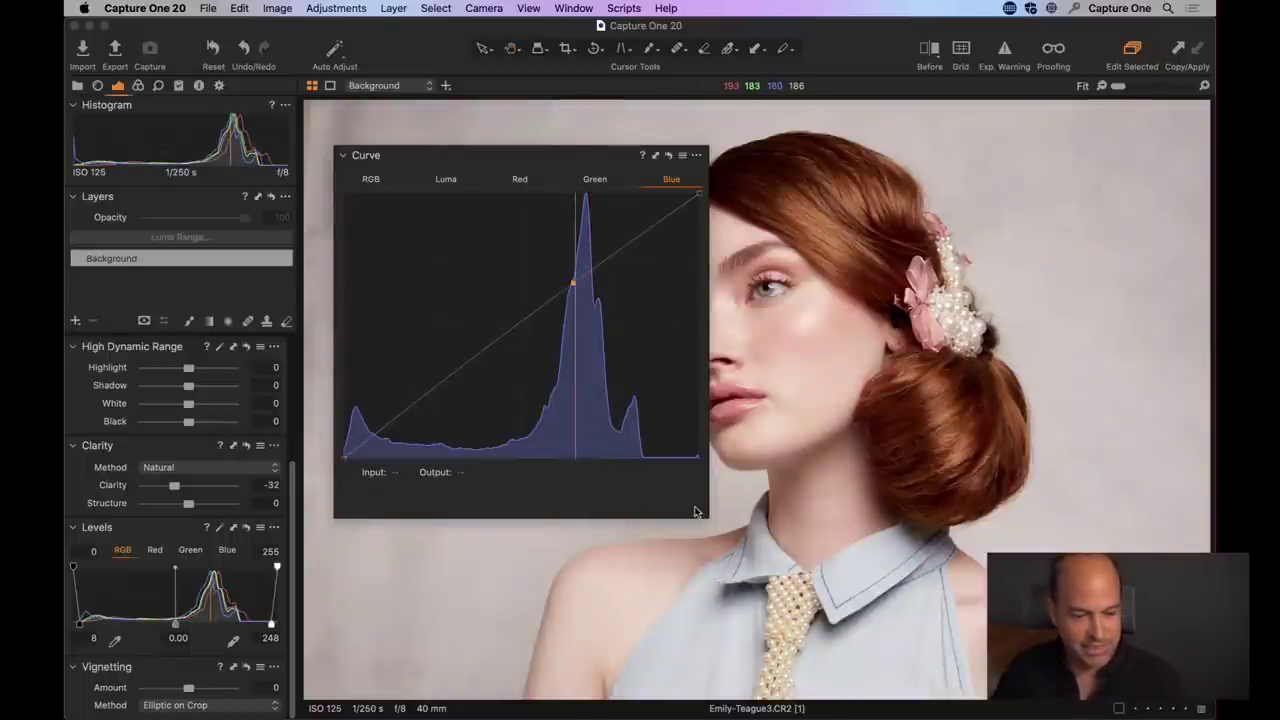
# - Dock the Curve tool back below Levels, collapsed
pyautogui.moveTo(705, 510); pyautogui.dragTo(634, 405)
pyautogui.moveTo(463, 160); pyautogui.dragTo(229, 529)
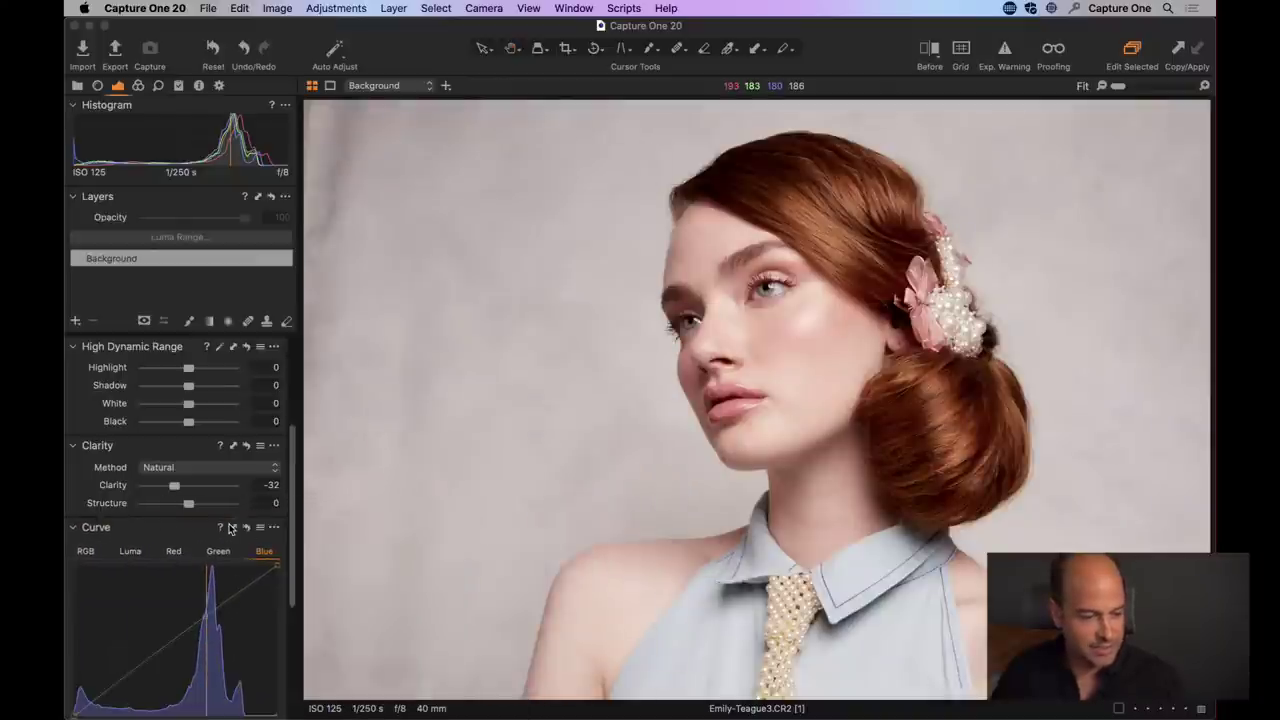
pyautogui.click(72, 532)
pyautogui.moveTo(96, 527); pyautogui.dragTo(96, 640)
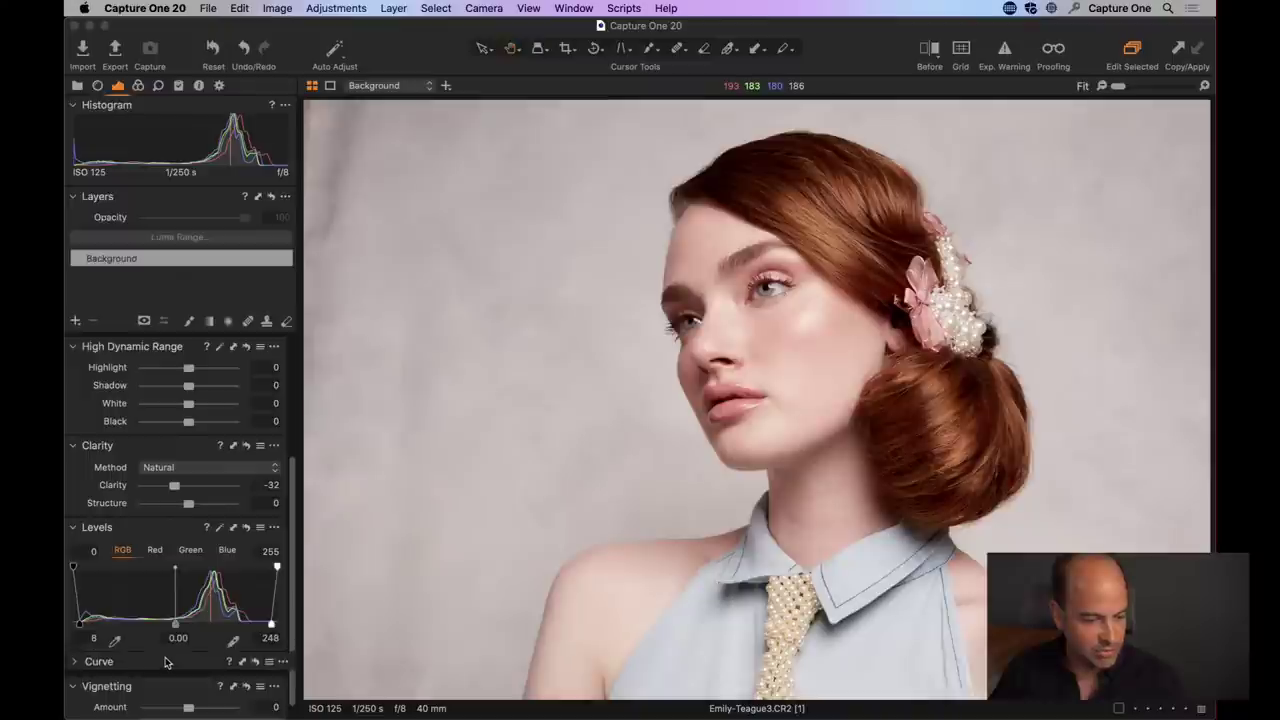
pyautogui.moveTo(296, 470); pyautogui.dragTo(296, 350)
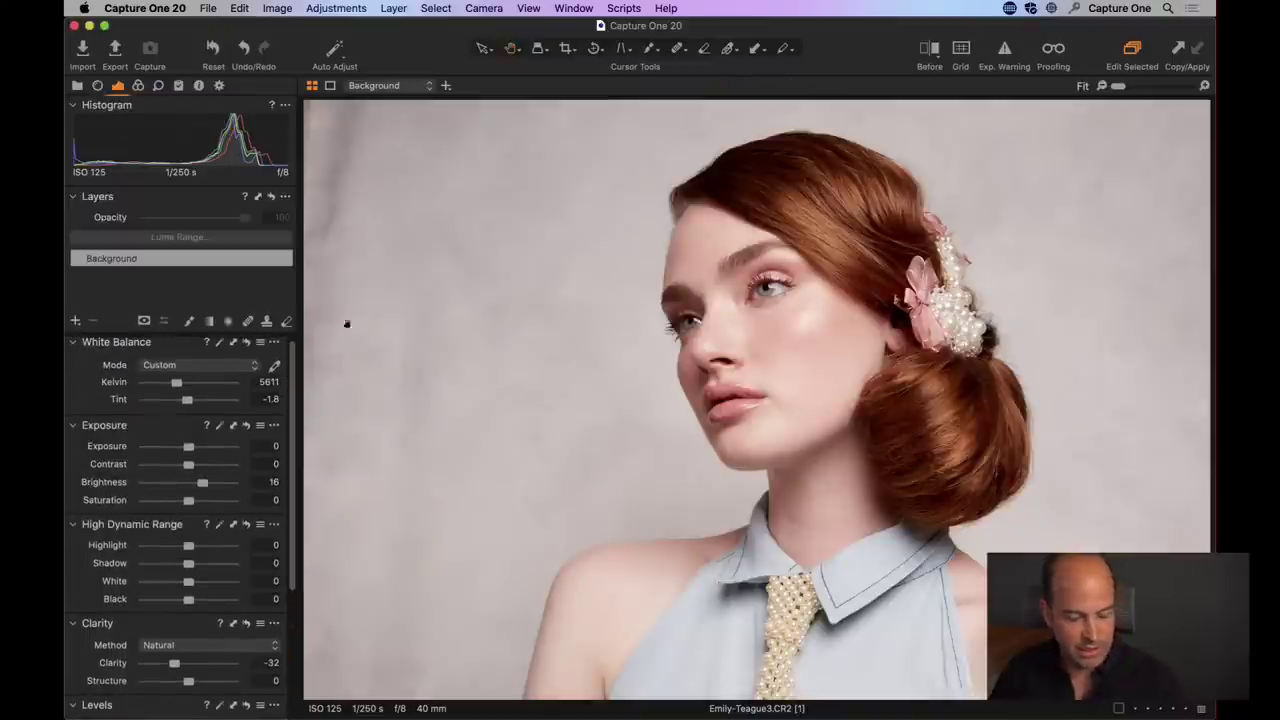
# - Check the edited portrait against the original with a before/after split, then turn it off
pyautogui.click(929, 48)
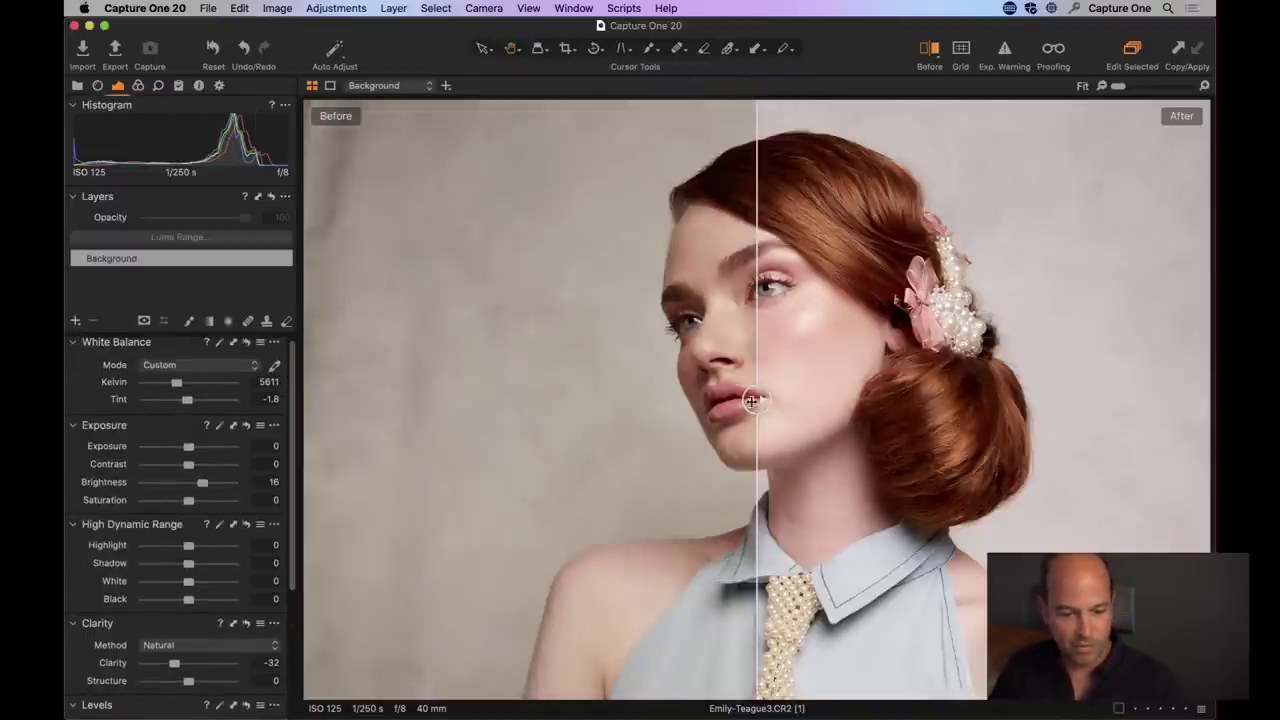
pyautogui.moveTo(752, 401)
pyautogui.mouseDown()
pyautogui.moveTo(1071, 400)
pyautogui.moveTo(623, 400)
pyautogui.moveTo(856, 400)
pyautogui.moveTo(775, 400)
pyautogui.mouseUp()
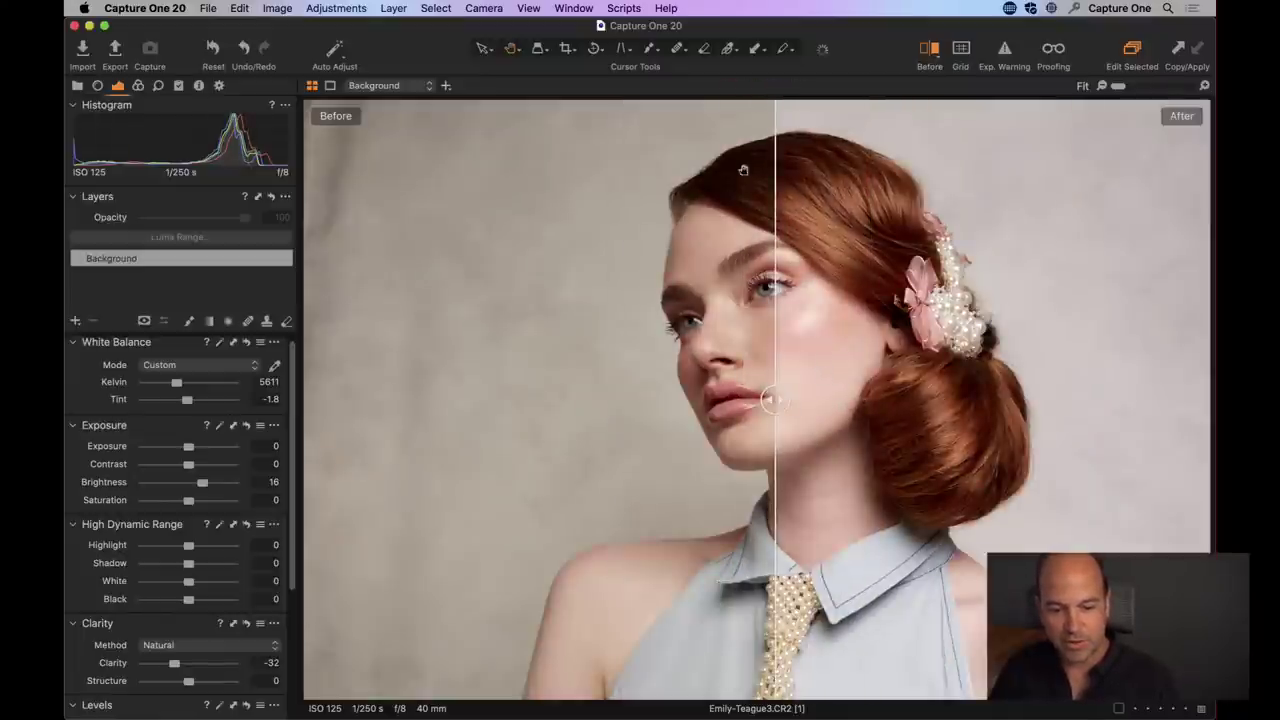
pyautogui.click(924, 50)
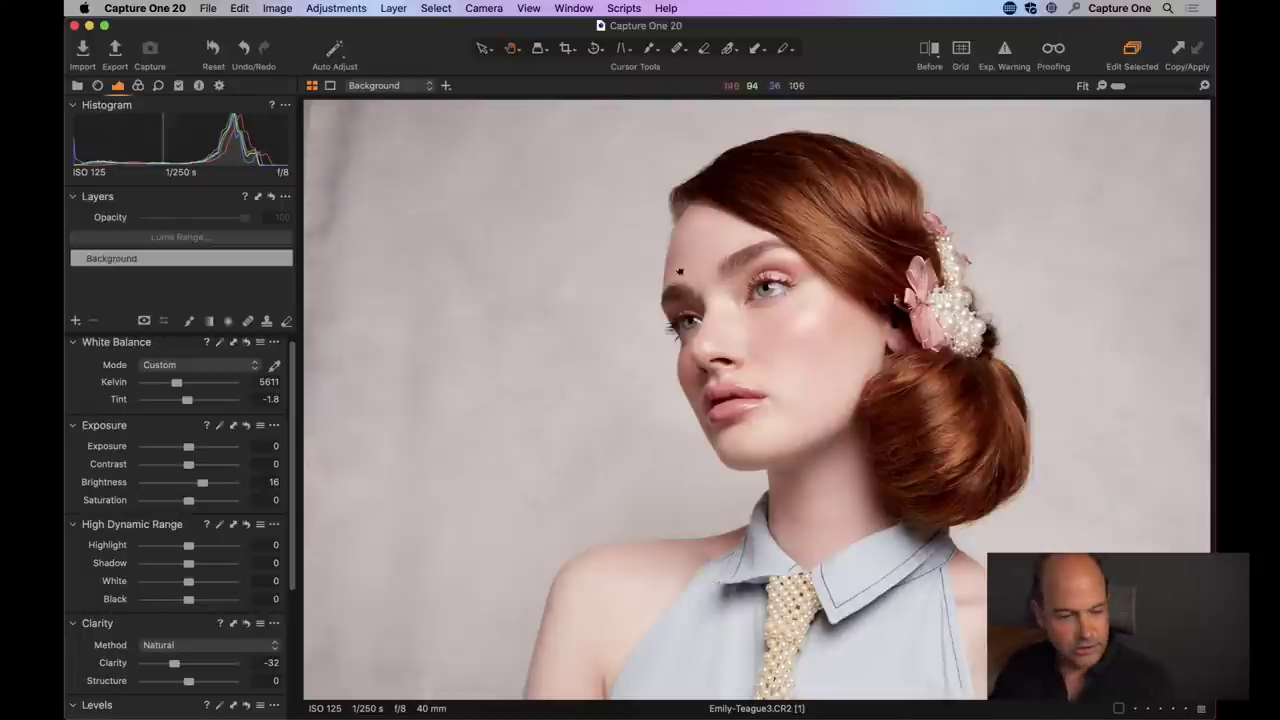
# - Create the 'Hair' adjustment layer and set its mask brush Flow to 100
pyautogui.click(75, 321)
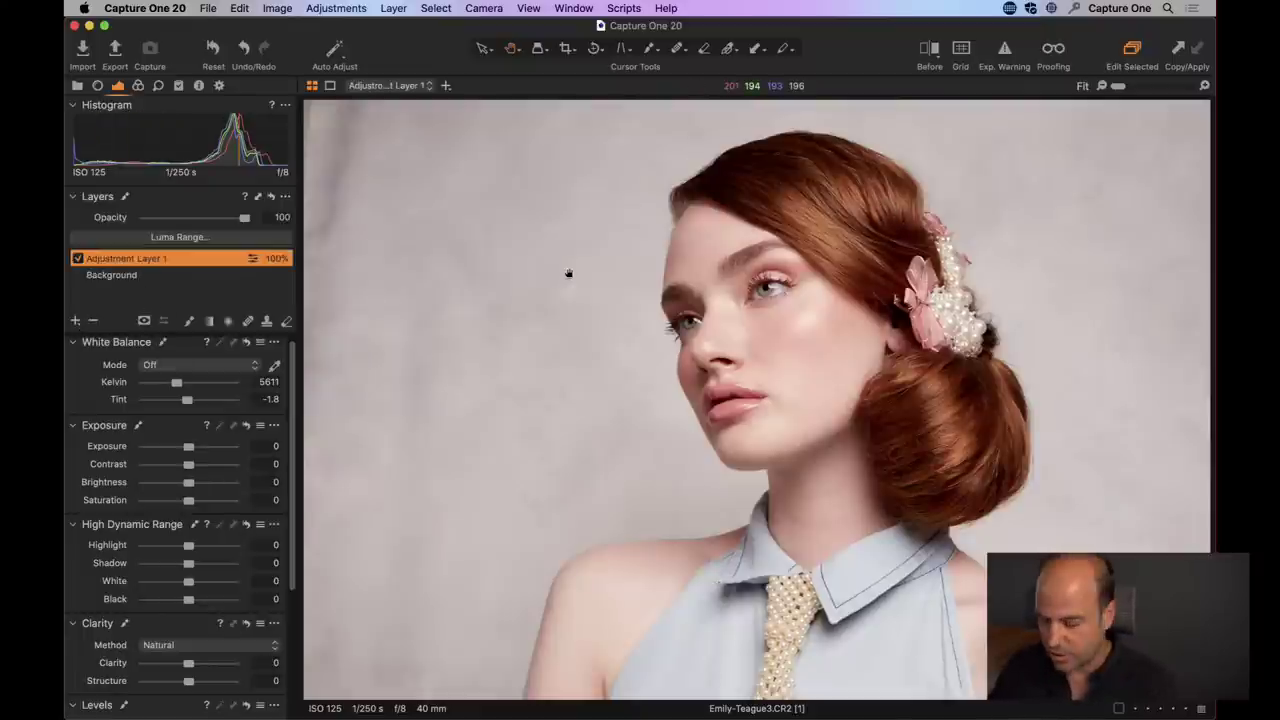
pyautogui.write('Hair')
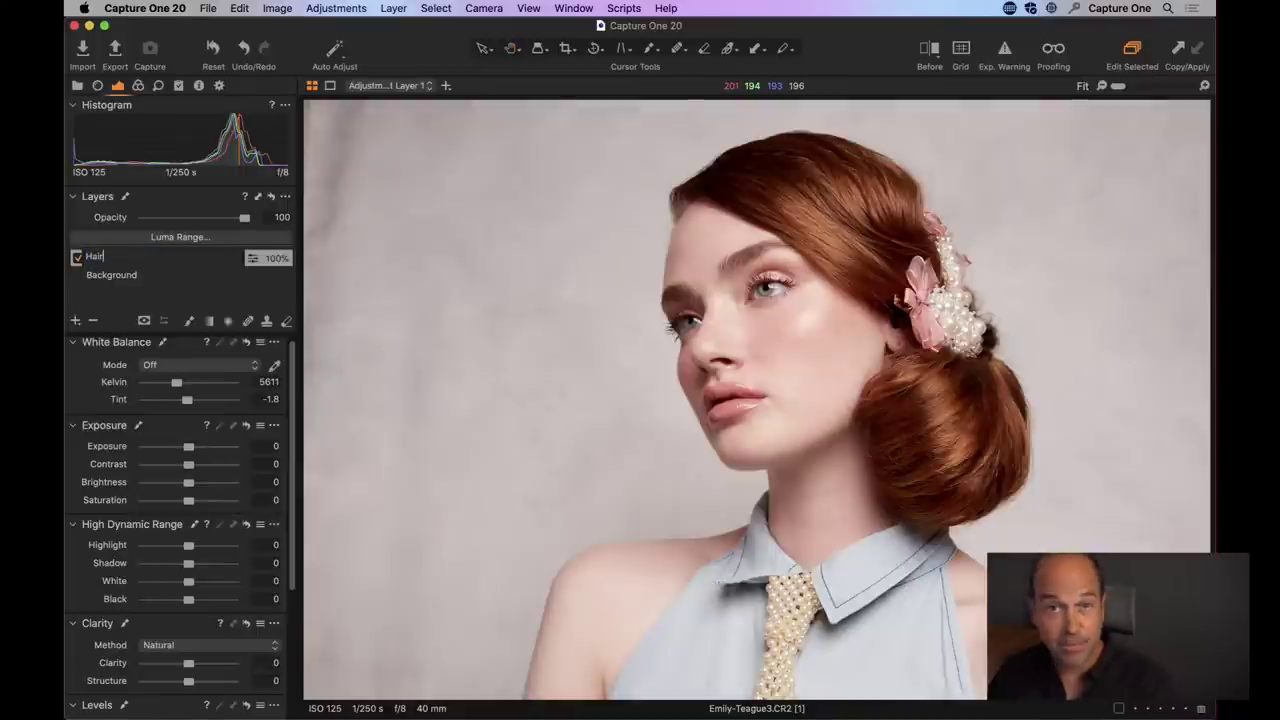
pyautogui.press('Return')
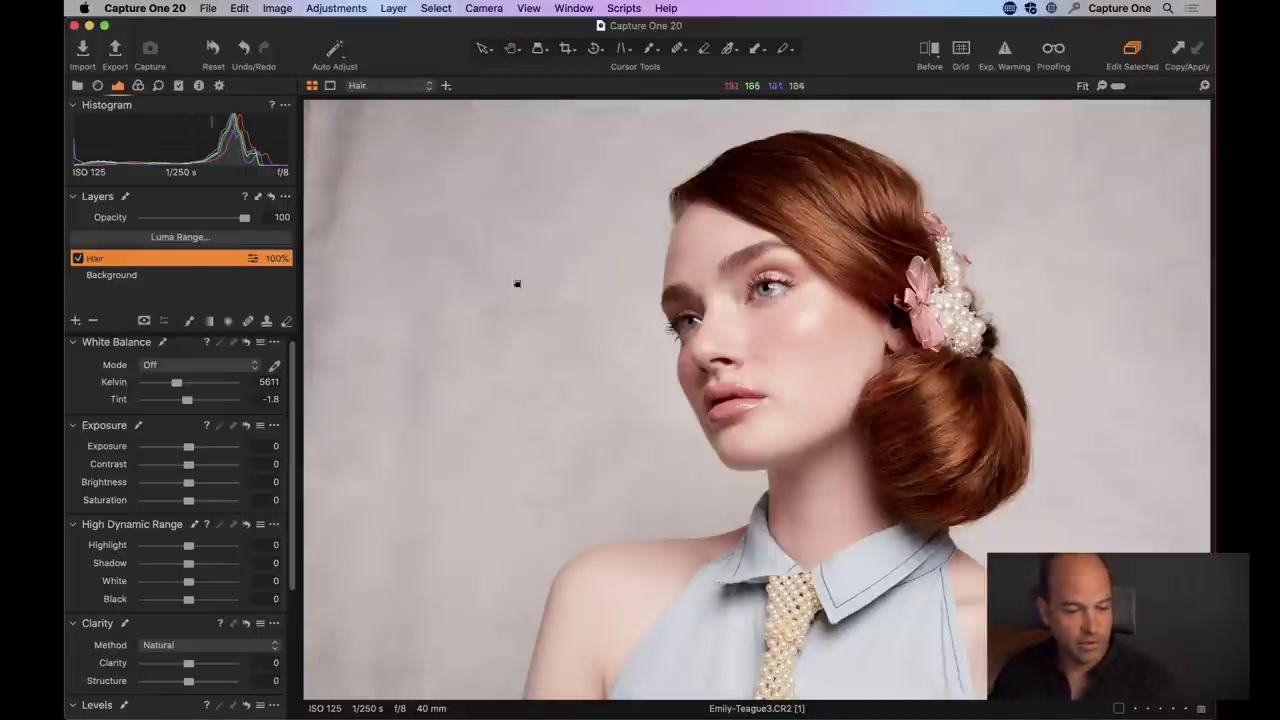
pyautogui.rightClick(817, 198)
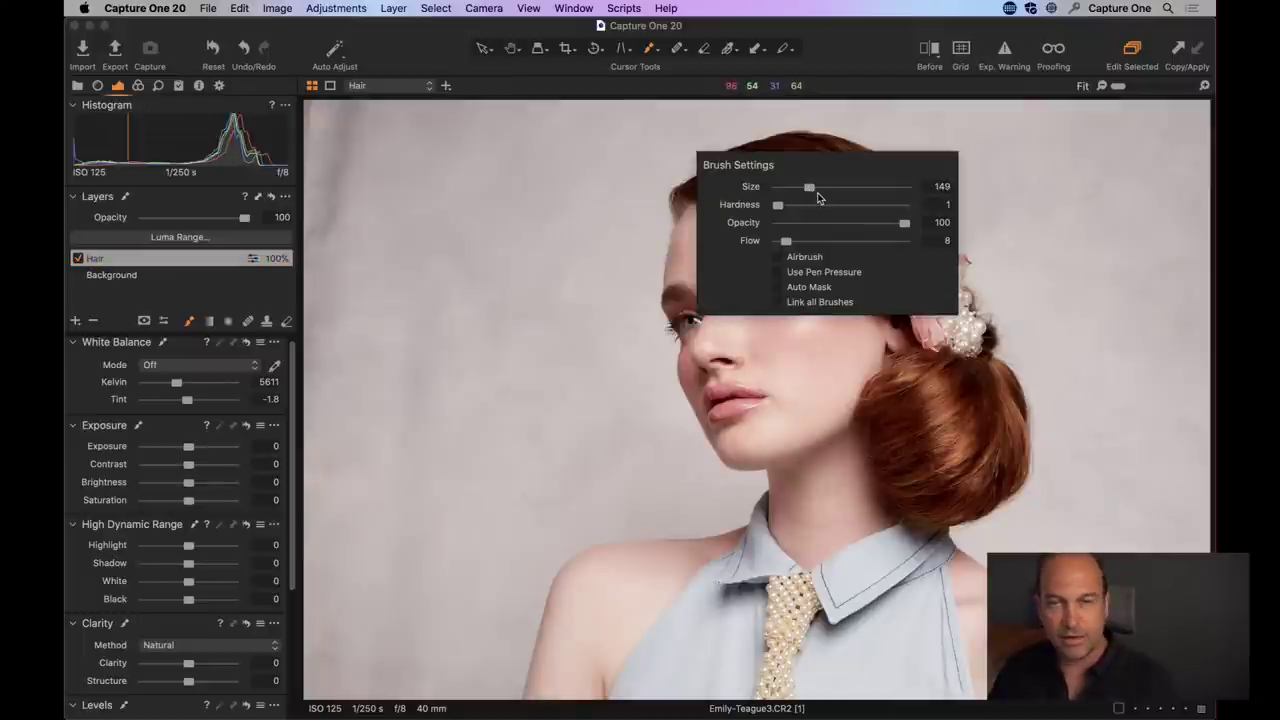
pyautogui.moveTo(786, 243); pyautogui.dragTo(922, 244)
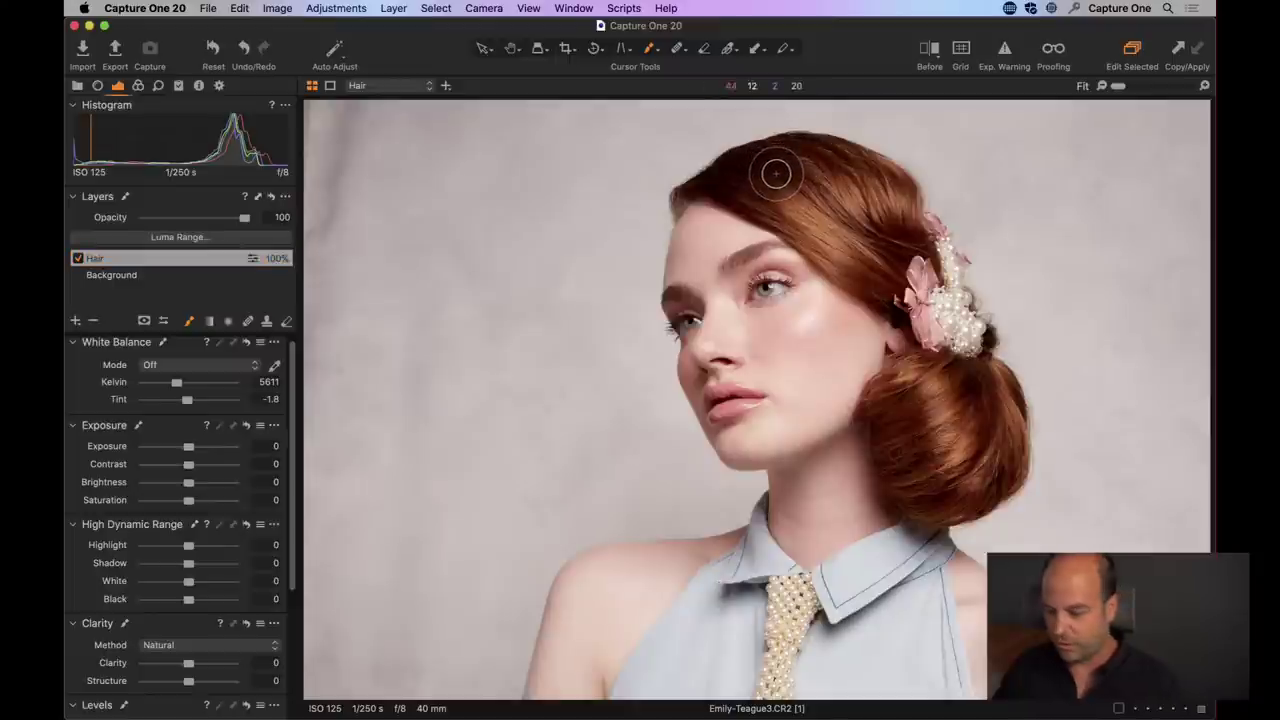
# - Brush the Hair mask over the hair and bun, then erase edge spill with a size-138 eraser
pyautogui.moveTo(776, 174)
pyautogui.mouseDown()
pyautogui.moveTo(695, 182)
pyautogui.moveTo(846, 266)
pyautogui.moveTo(793, 217)
pyautogui.moveTo(898, 305)
pyautogui.moveTo(931, 367)
pyautogui.moveTo(879, 414)
pyautogui.moveTo(920, 507)
pyautogui.moveTo(1006, 472)
pyautogui.moveTo(1033, 410)
pyautogui.moveTo(944, 307)
pyautogui.moveTo(909, 177)
pyautogui.moveTo(845, 153)
pyautogui.moveTo(749, 163)
pyautogui.moveTo(871, 200)
pyautogui.moveTo(882, 256)
pyautogui.moveTo(914, 267)
pyautogui.moveTo(937, 330)
pyautogui.mouseUp()
pyautogui.moveTo(917, 378)
pyautogui.mouseDown()
pyautogui.moveTo(903, 427)
pyautogui.moveTo(965, 458)
pyautogui.moveTo(982, 396)
pyautogui.moveTo(880, 208)
pyautogui.moveTo(766, 174)
pyautogui.mouseUp()
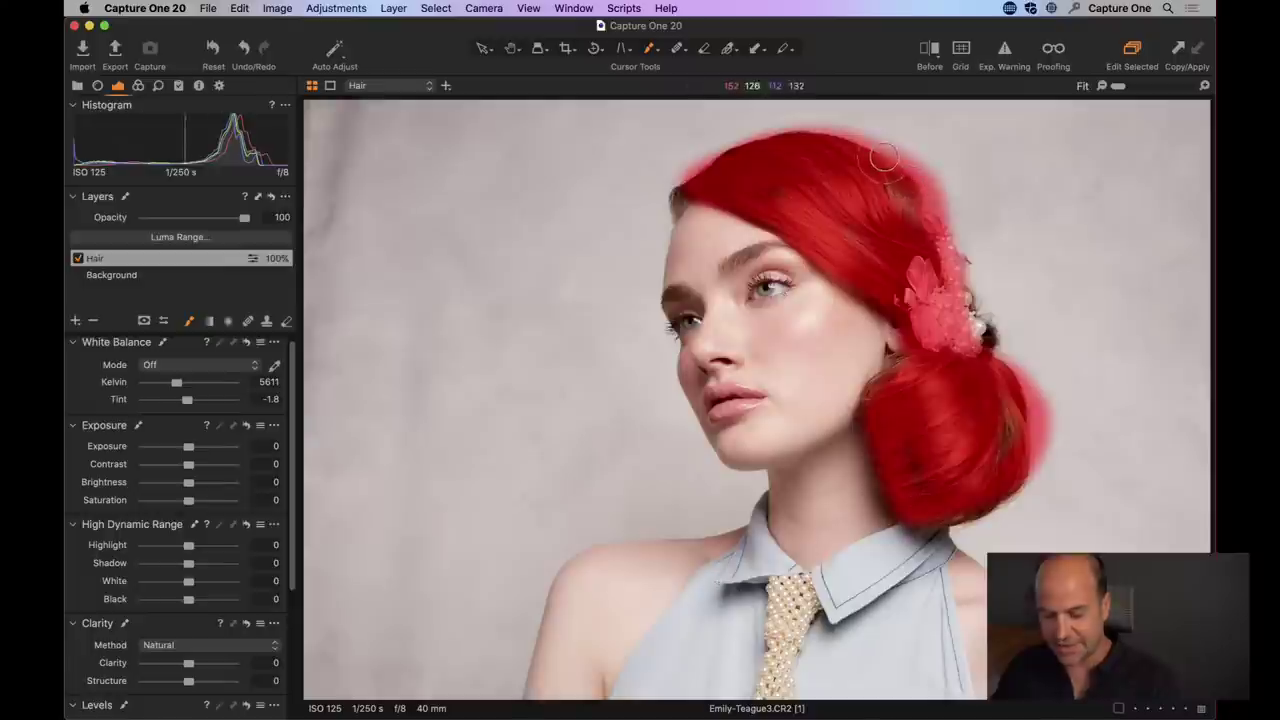
pyautogui.click(287, 321)
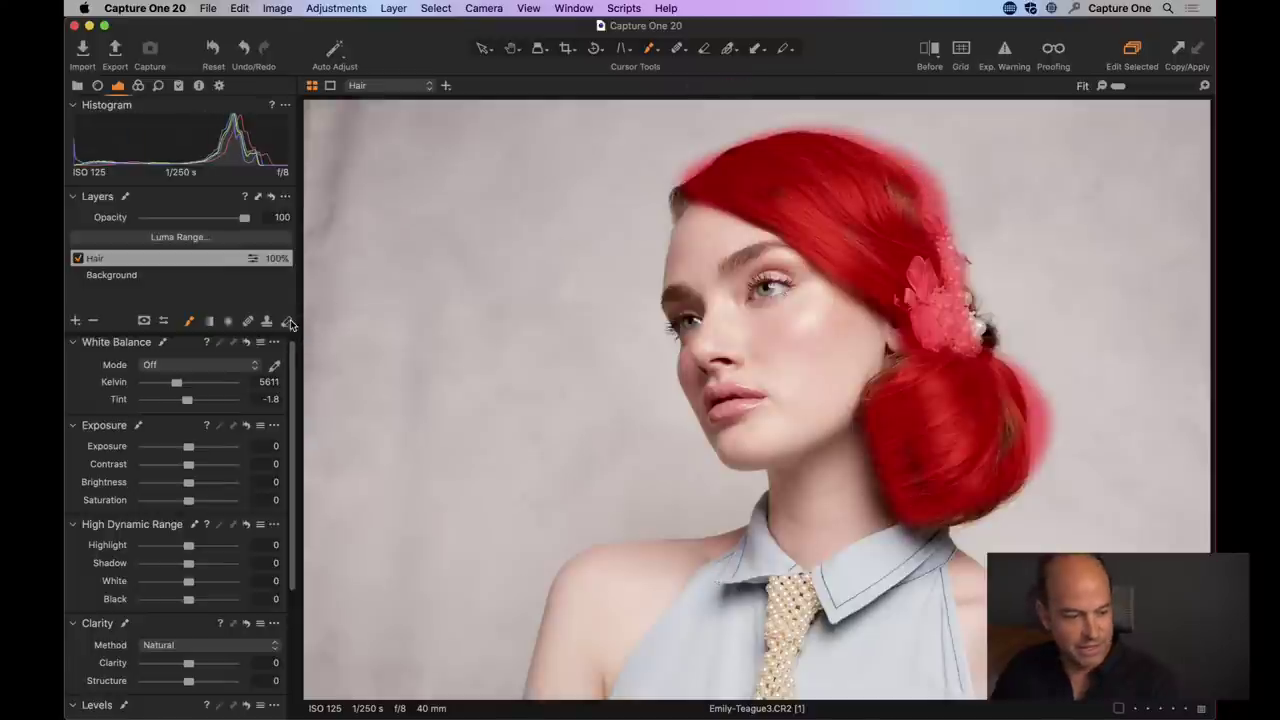
pyautogui.rightClick(970, 150)
pyautogui.moveTo(970, 150); pyautogui.dragTo(982, 150)
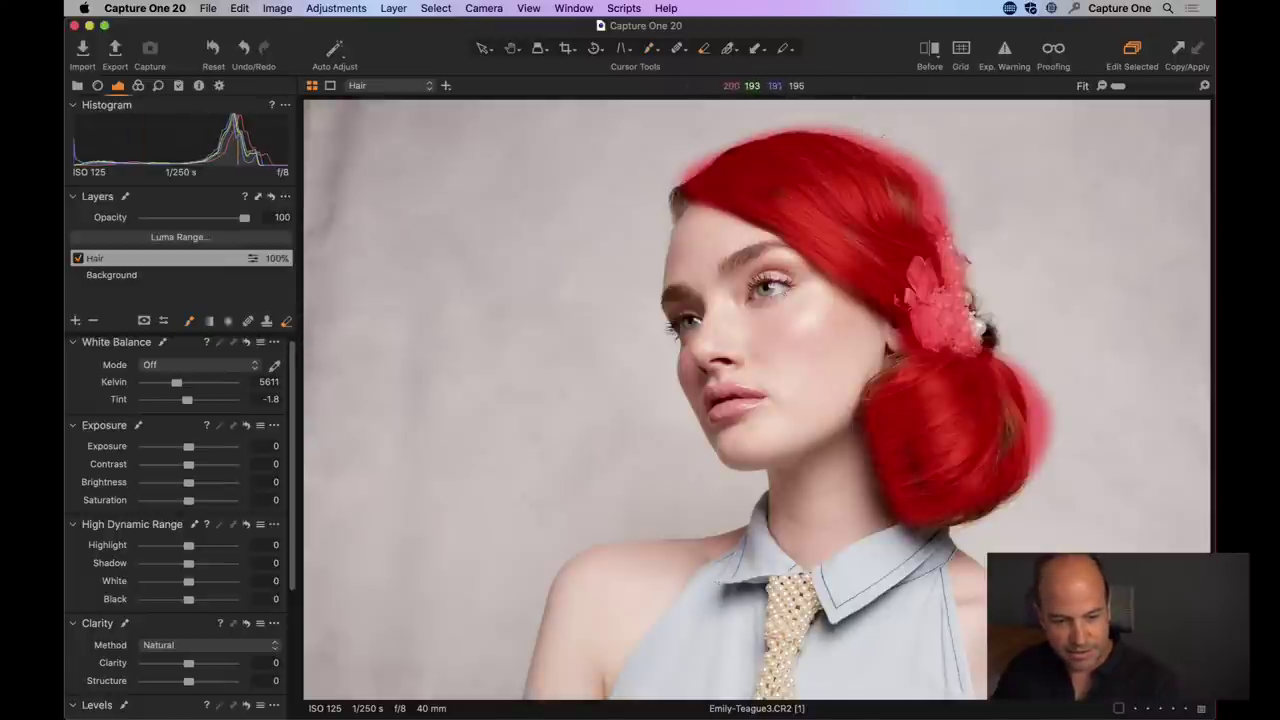
pyautogui.moveTo(870, 140)
pyautogui.mouseDown()
pyautogui.moveTo(920, 141)
pyautogui.moveTo(945, 230)
pyautogui.mouseUp()
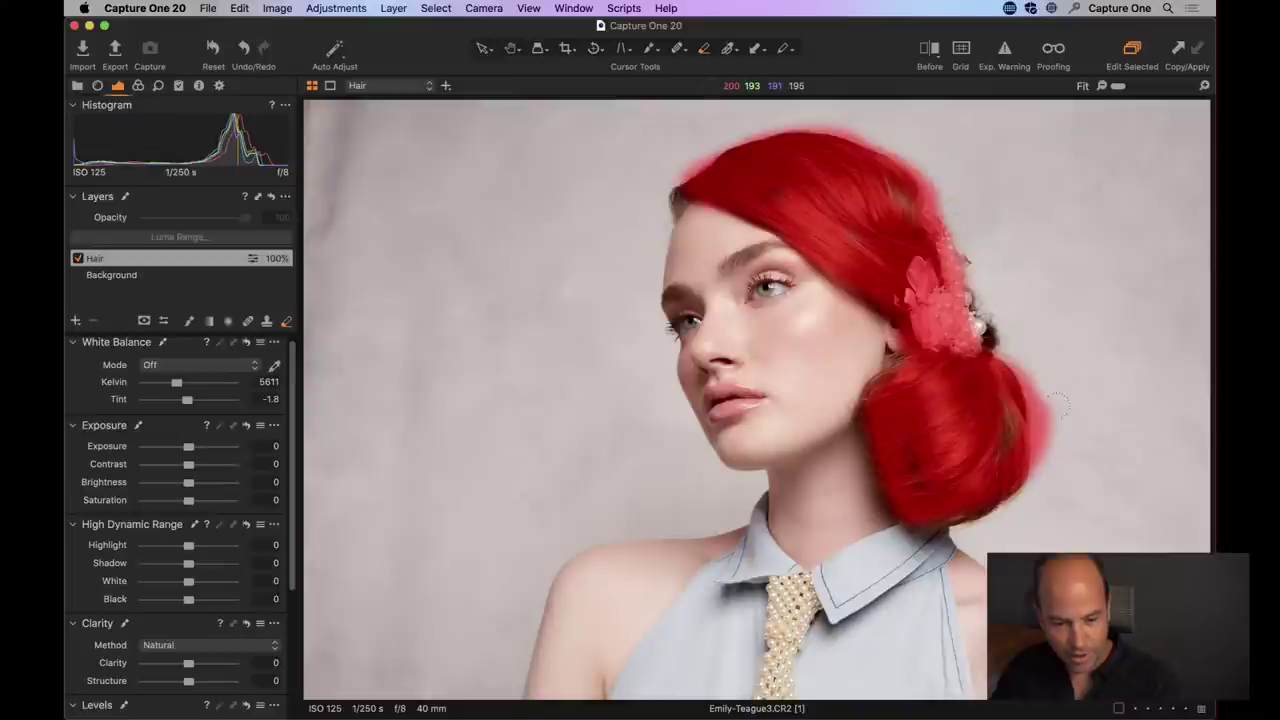
pyautogui.moveTo(1058, 402)
pyautogui.mouseDown()
pyautogui.moveTo(1052, 471)
pyautogui.moveTo(1047, 400)
pyautogui.moveTo(1000, 345)
pyautogui.mouseUp()
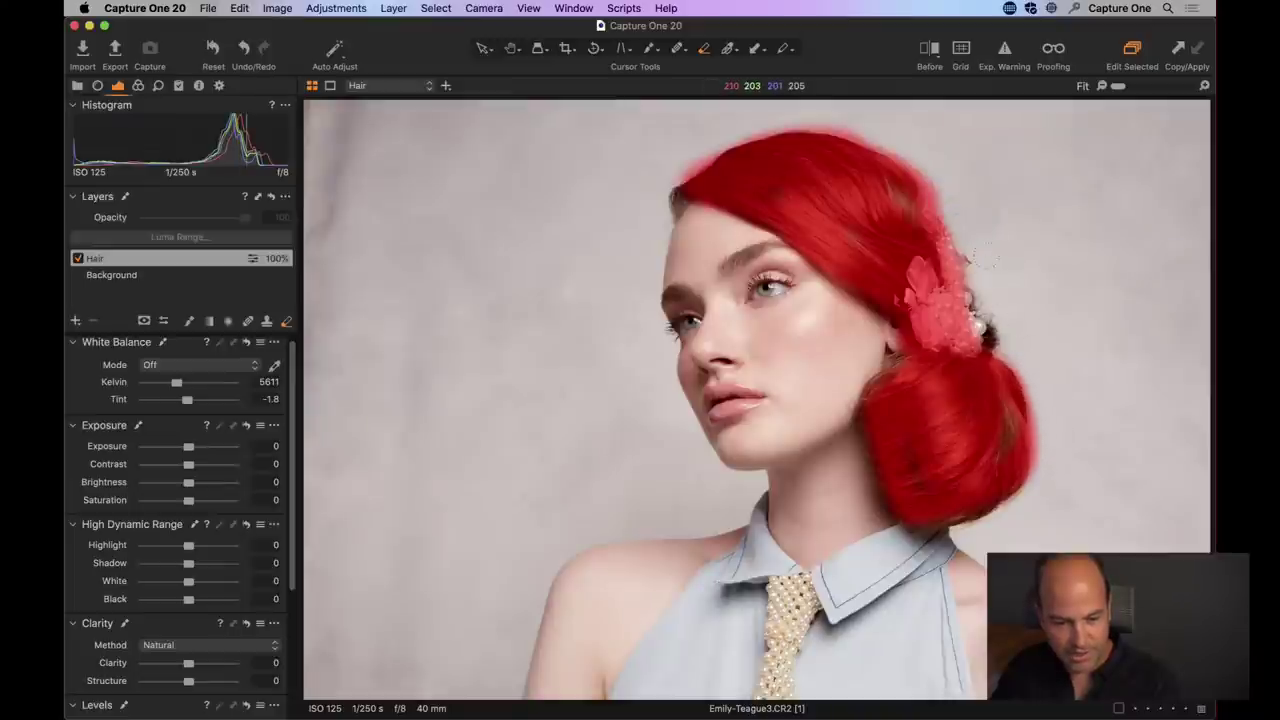
pyautogui.moveTo(985, 255); pyautogui.dragTo(937, 181)
pyautogui.moveTo(822, 110)
pyautogui.mouseDown()
pyautogui.moveTo(745, 130)
pyautogui.moveTo(670, 195)
pyautogui.mouseUp()
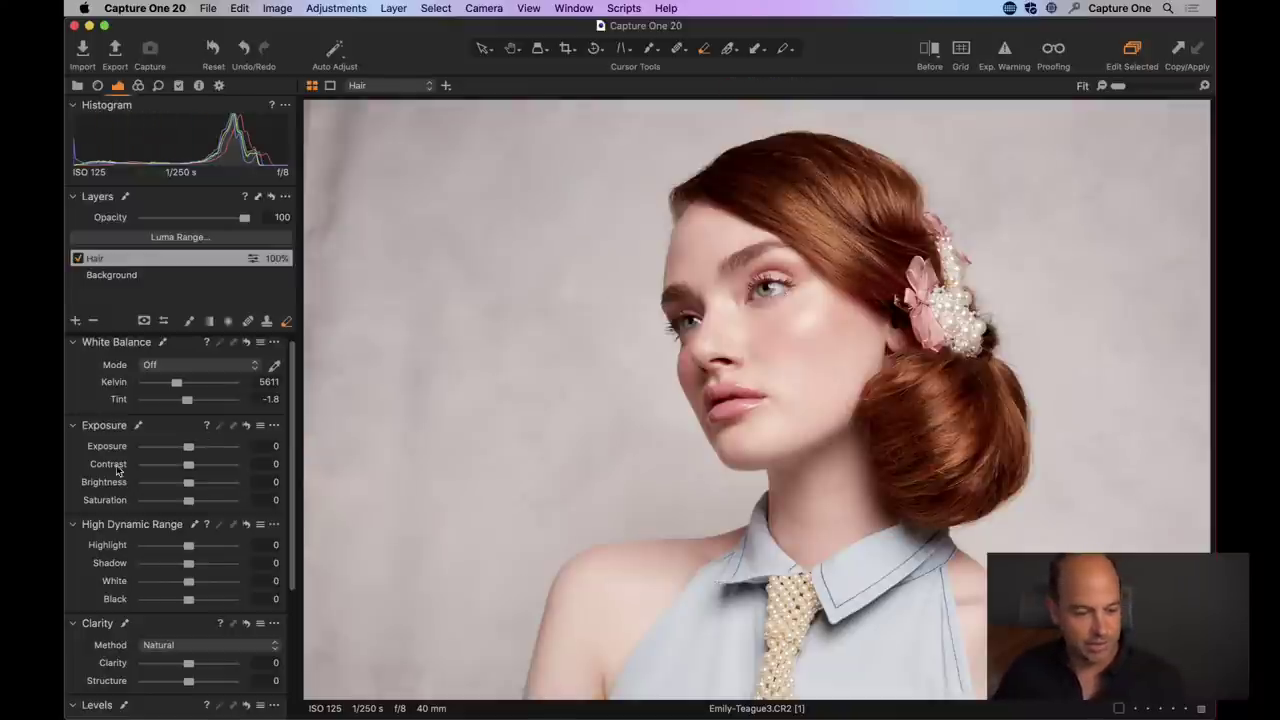
pyautogui.scroll(1, 285, 418)
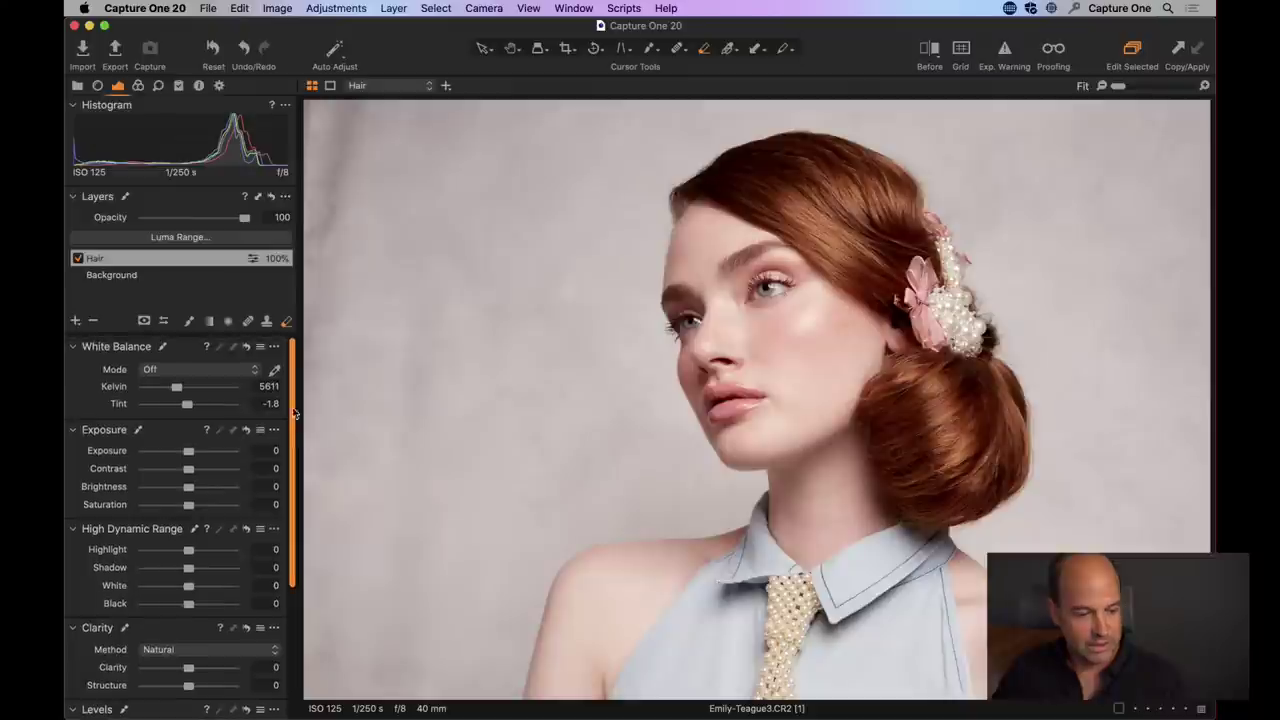
pyautogui.moveTo(193, 472)
pyautogui.mouseDown()
pyautogui.moveTo(216, 471)
pyautogui.moveTo(202, 469)
pyautogui.mouseUp()
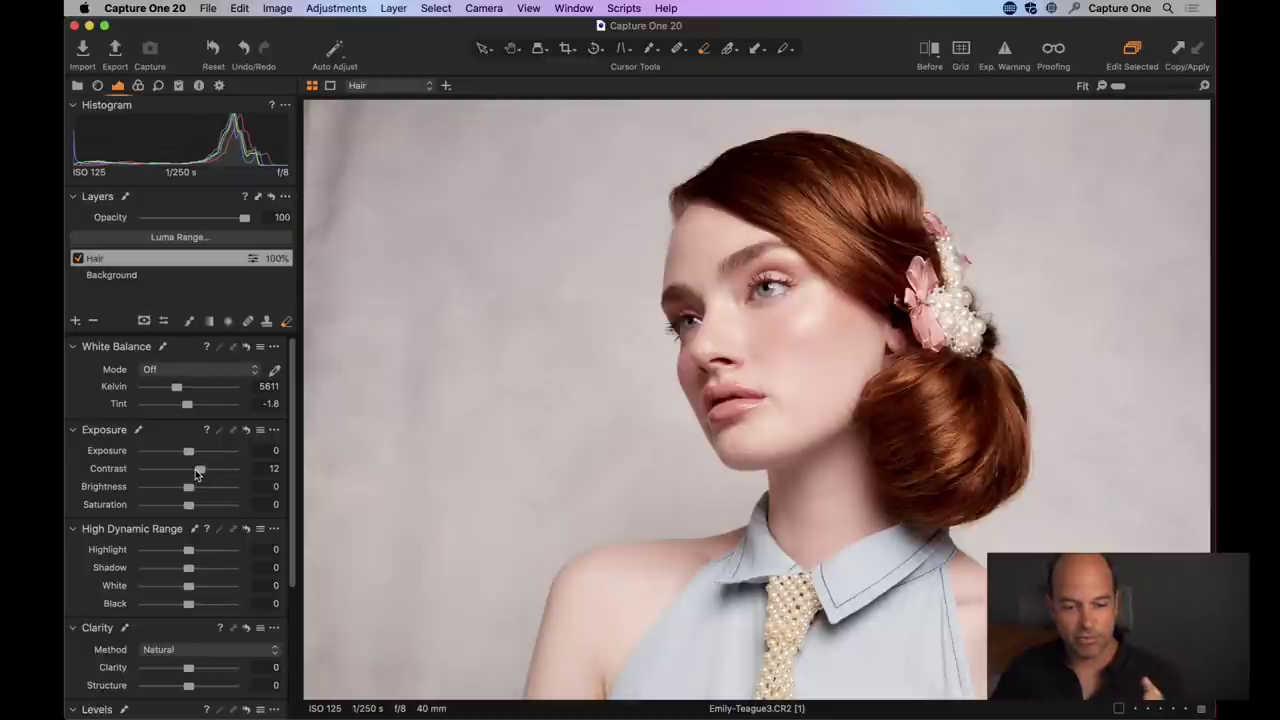
pyautogui.moveTo(203, 476); pyautogui.dragTo(204, 474)
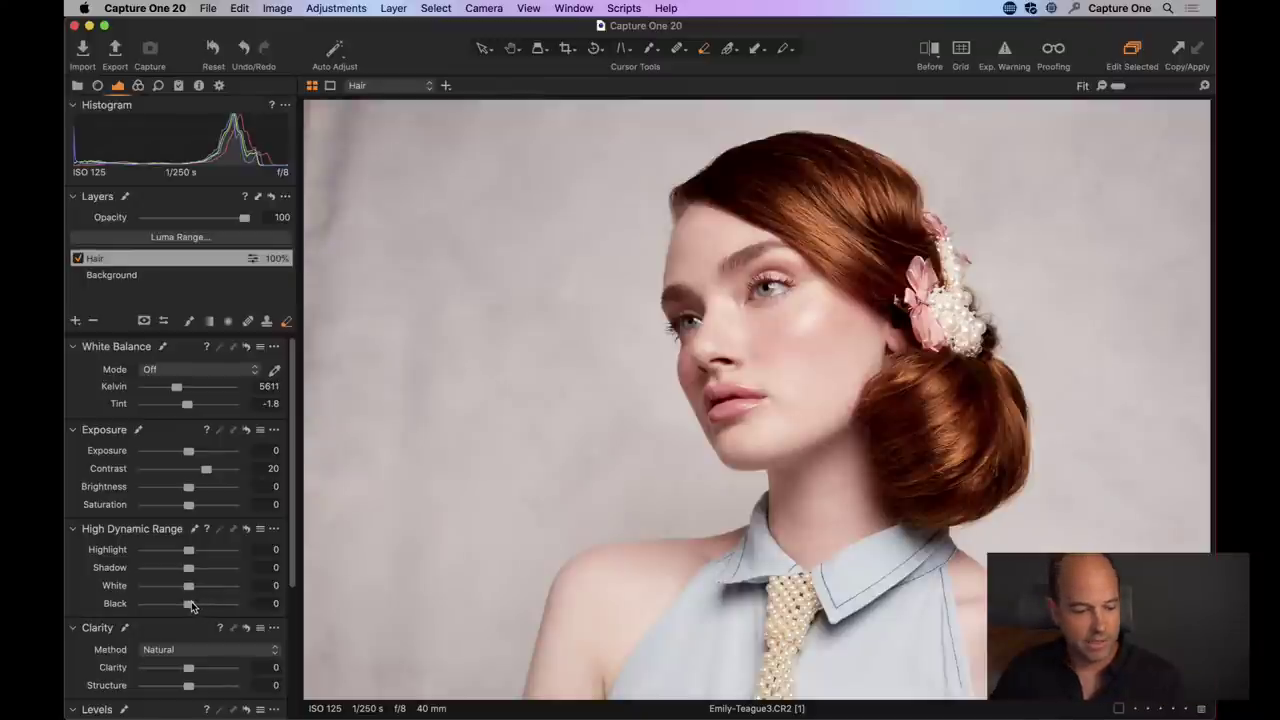
pyautogui.moveTo(211, 606); pyautogui.dragTo(216, 605)
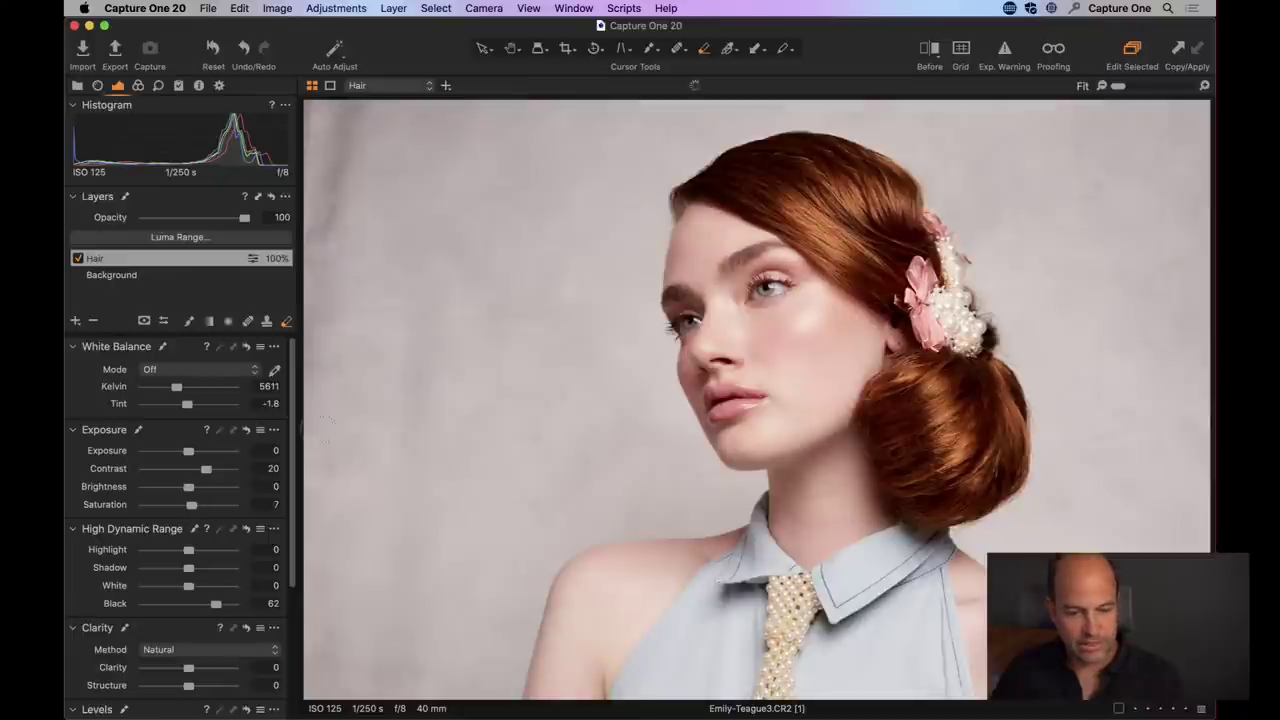
pyautogui.click(80, 259)
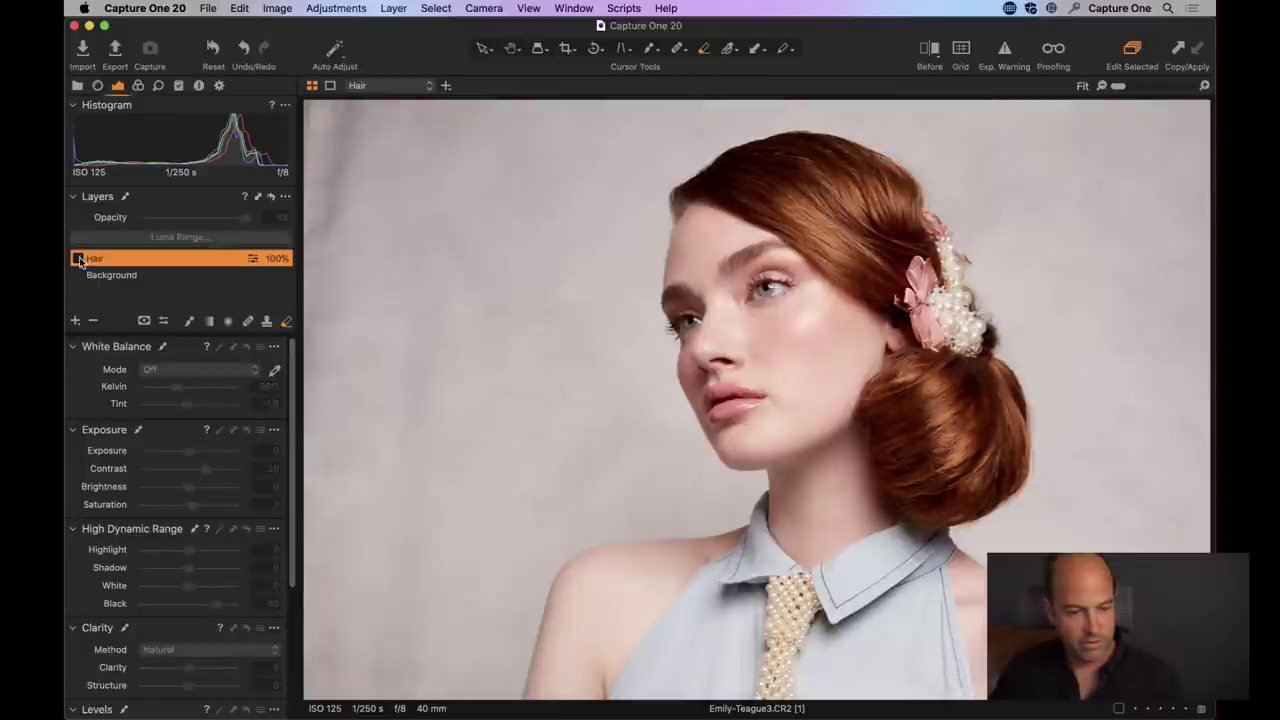
pyautogui.click(79, 259)
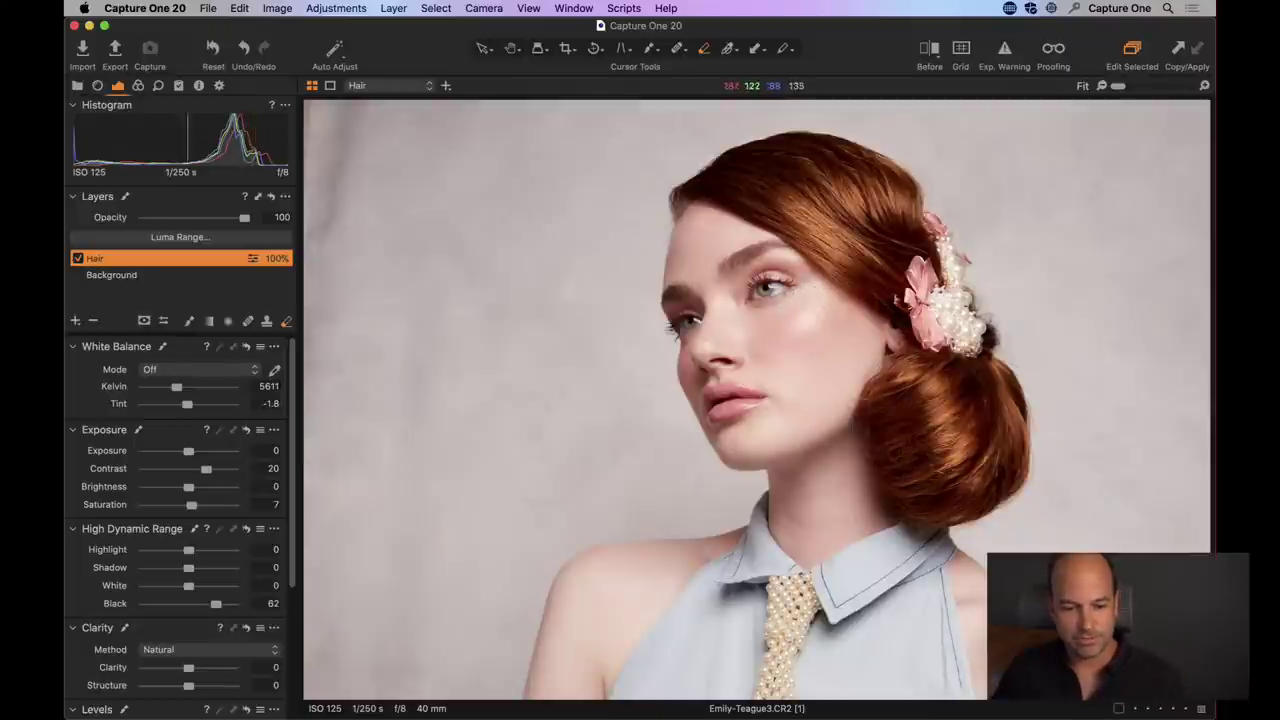
pyautogui.click(928, 52)
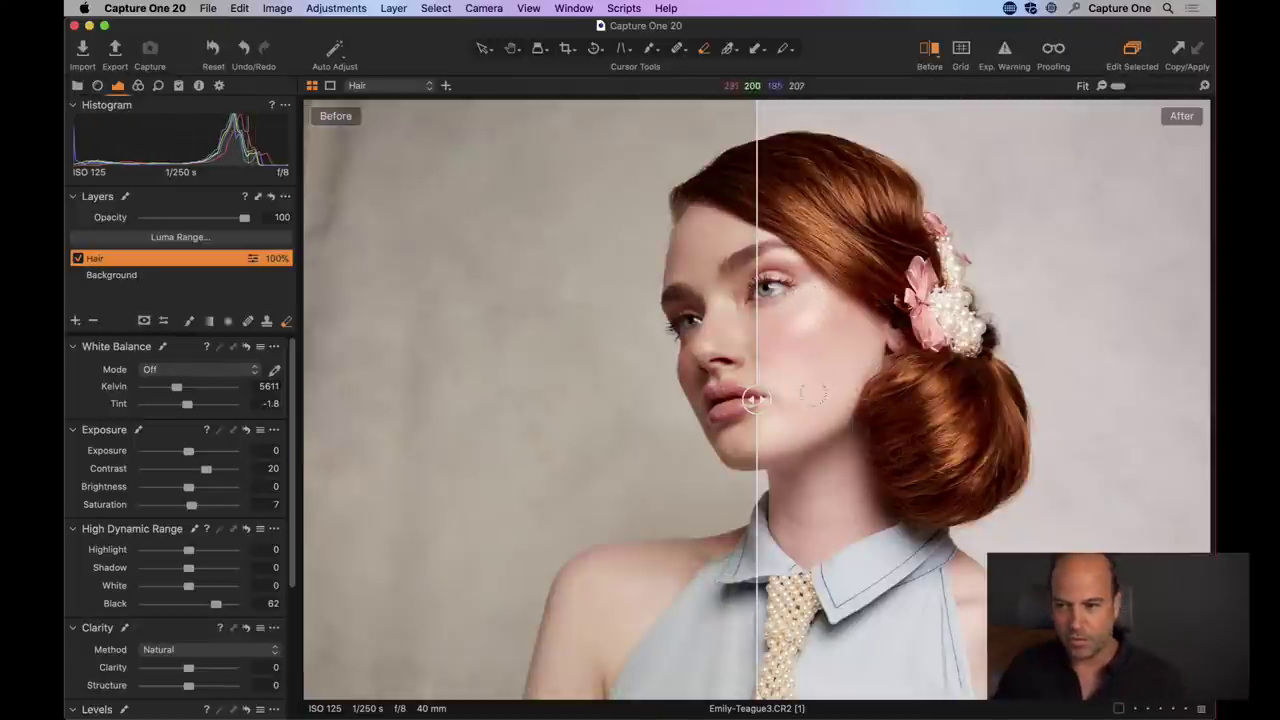
pyautogui.moveTo(757, 400)
pyautogui.mouseDown()
pyautogui.moveTo(629, 400)
pyautogui.moveTo(1143, 392)
pyautogui.moveTo(790, 410)
pyautogui.moveTo(380, 400)
pyautogui.moveTo(971, 400)
pyautogui.moveTo(762, 398)
pyautogui.mouseUp()
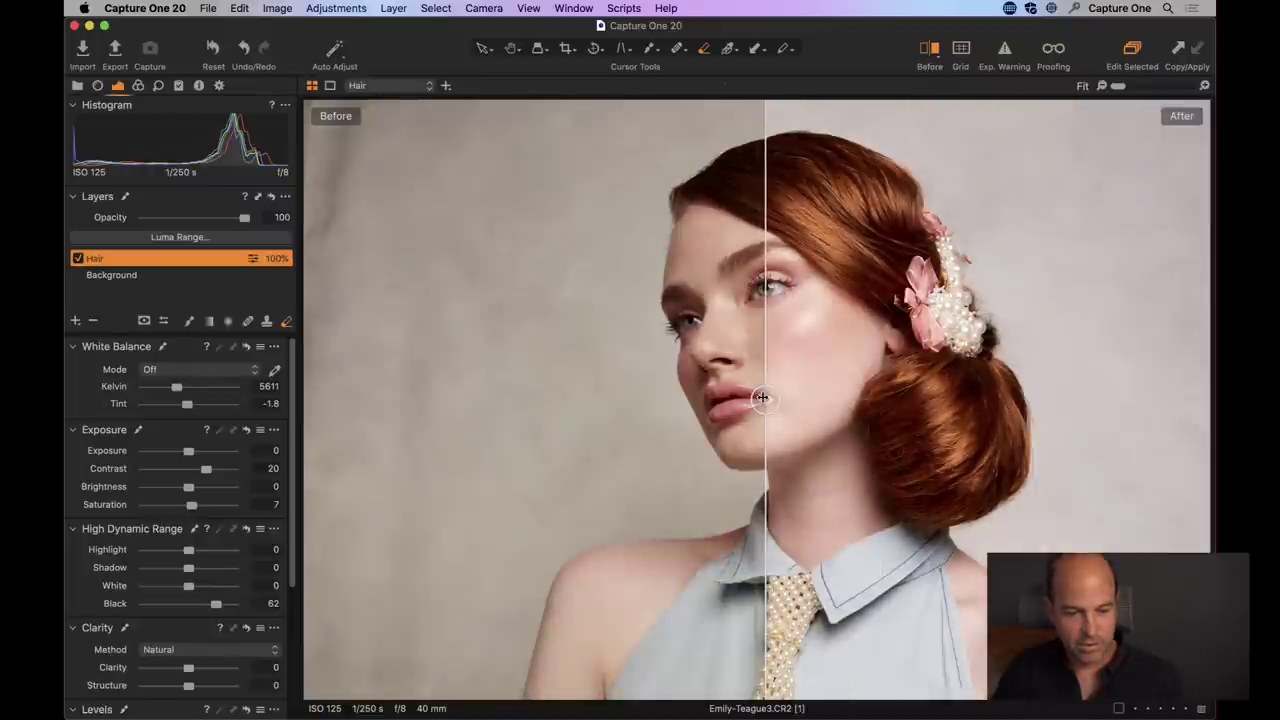
pyautogui.click(930, 52)
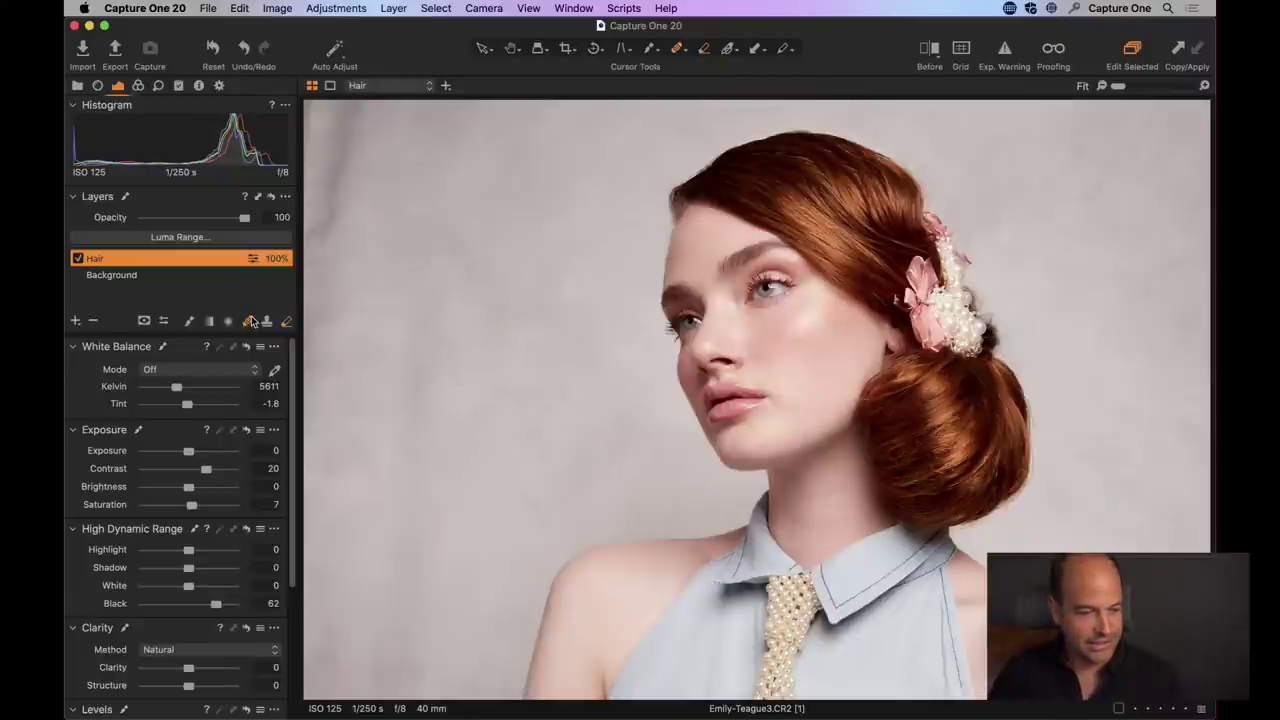
# - Heal the upper-left backdrop mark, then heal the streak beside the shoulder with a smaller brush at 100%
pyautogui.rightClick(446, 206)
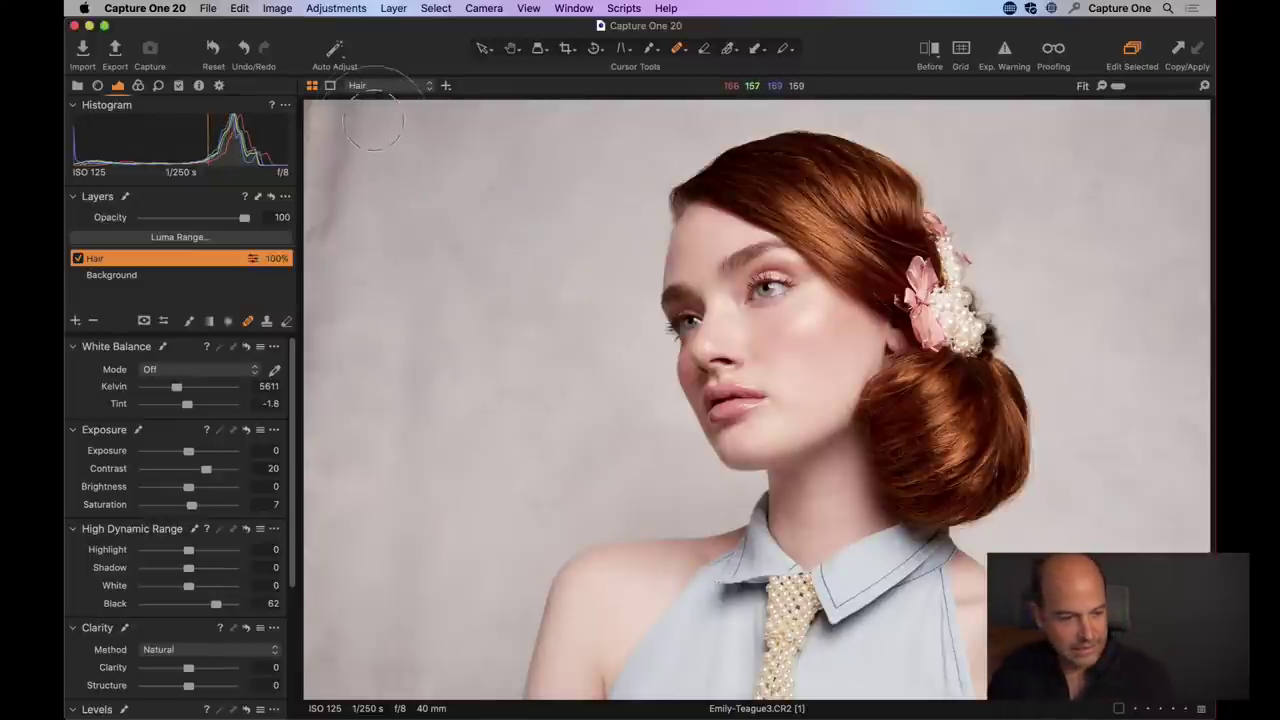
pyautogui.moveTo(373, 120)
pyautogui.mouseDown()
pyautogui.moveTo(345, 140)
pyautogui.moveTo(320, 200)
pyautogui.moveTo(325, 187)
pyautogui.mouseUp()
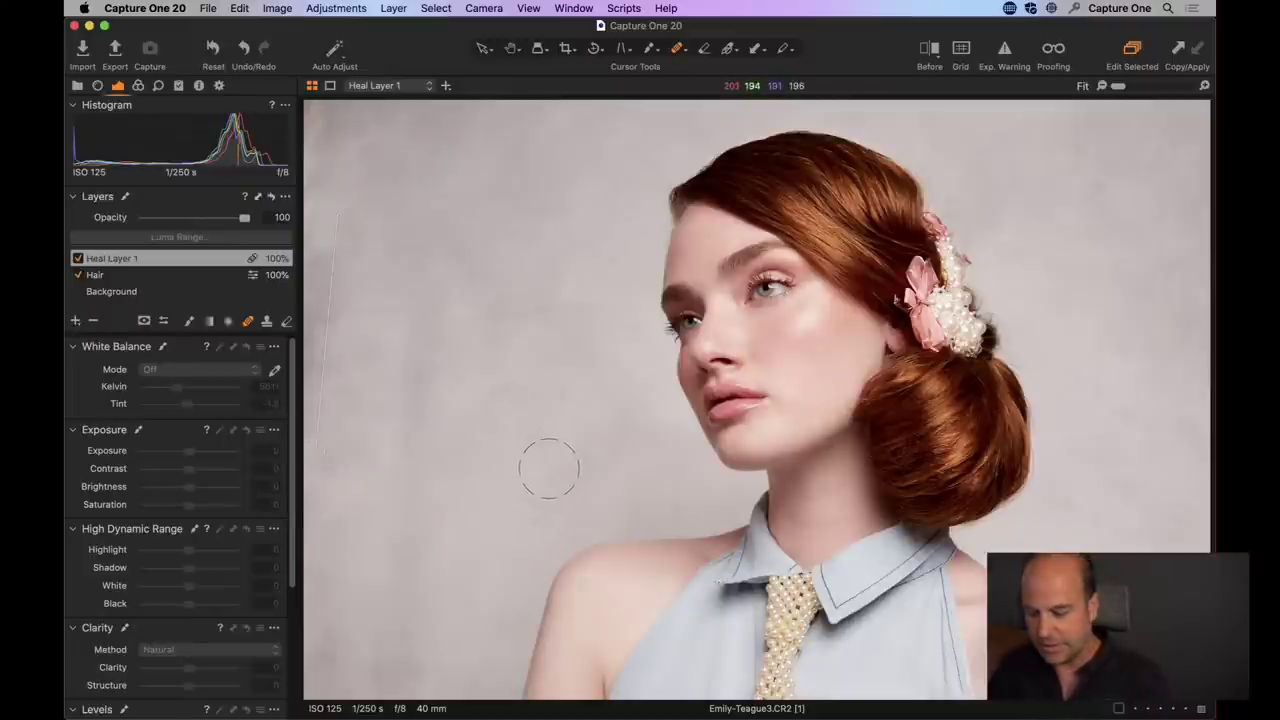
pyautogui.press('z')
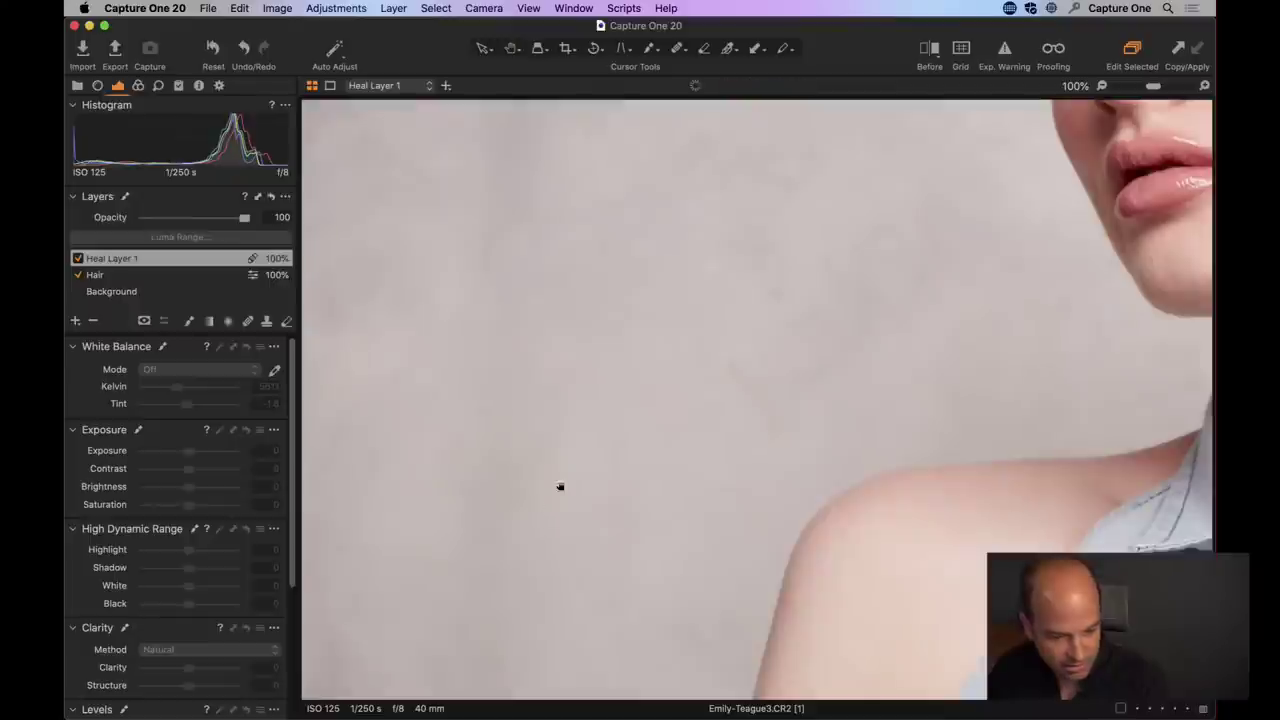
pyautogui.press('q')
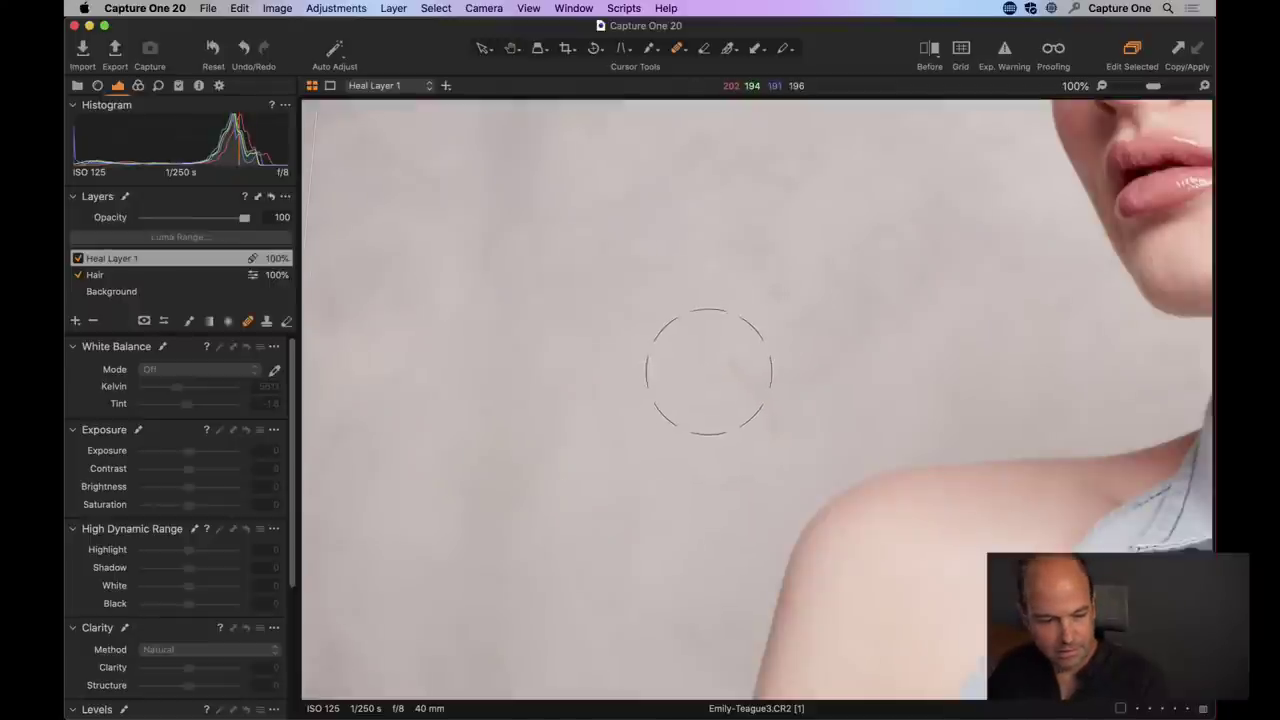
pyautogui.rightClick(610, 302)
pyautogui.moveTo(607, 302); pyautogui.dragTo(599, 304)
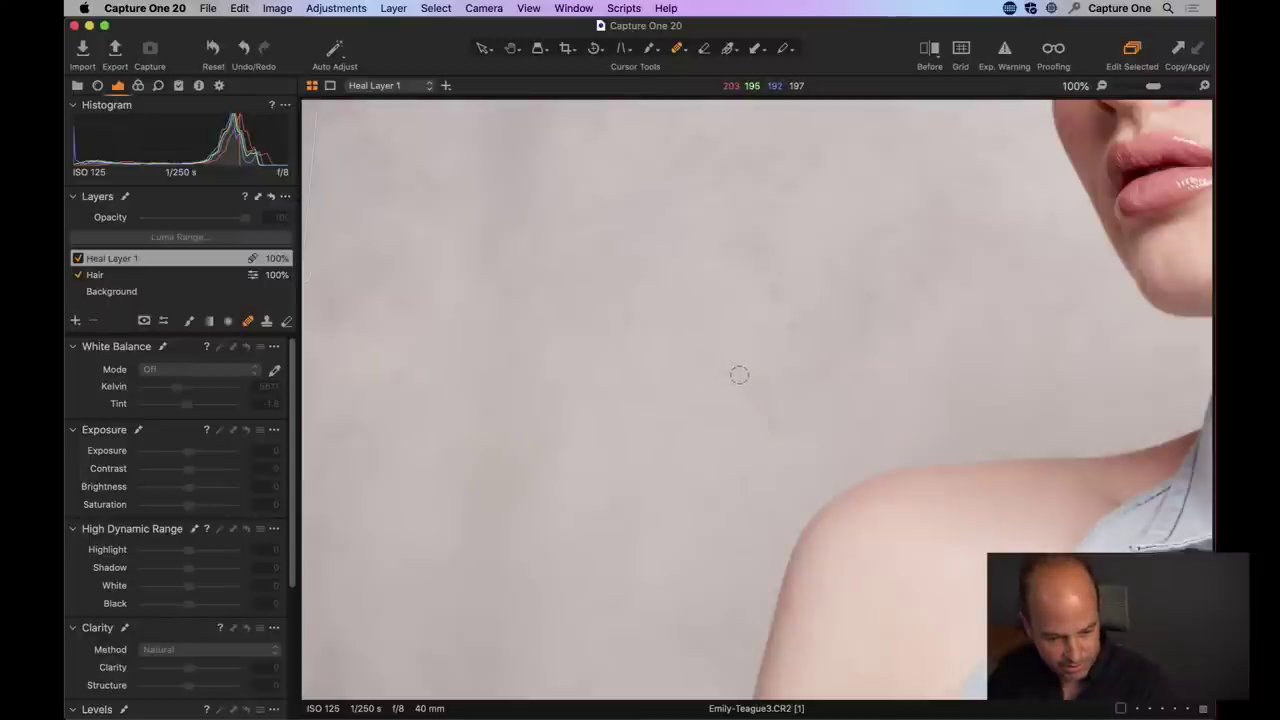
pyautogui.moveTo(729, 352)
pyautogui.mouseDown()
pyautogui.moveTo(760, 380)
pyautogui.moveTo(775, 445)
pyautogui.mouseUp()
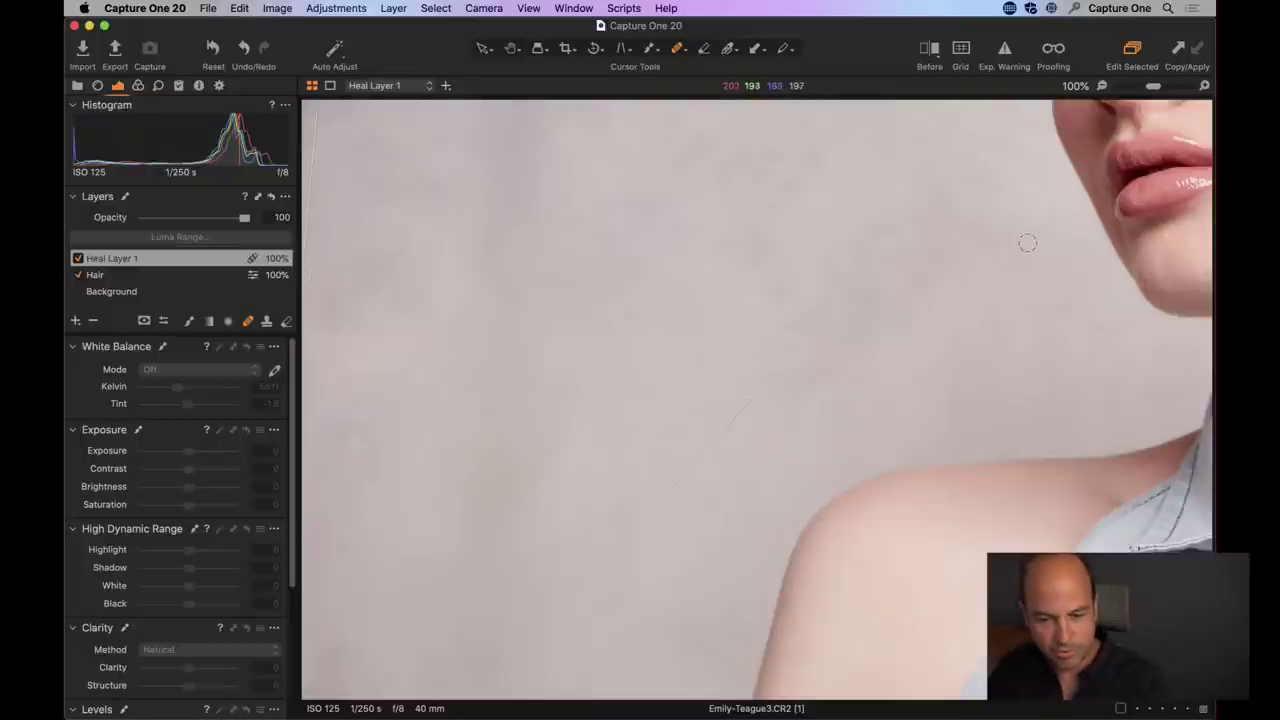
pyautogui.moveTo(1028, 243); pyautogui.dragTo(543, 474)
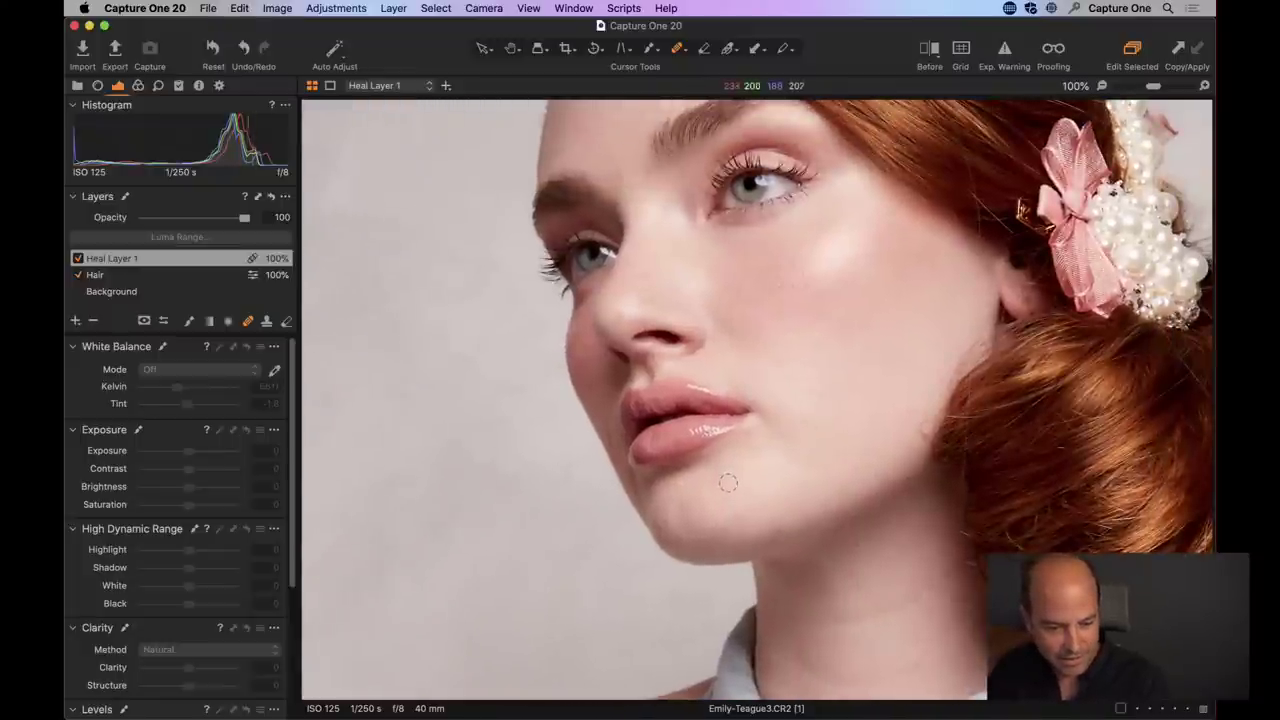
# - Zoom to 200% on the lips and chin and heal the moles and blemishes around the chin, lips and jawline
pyautogui.scroll(2, 782, 460)
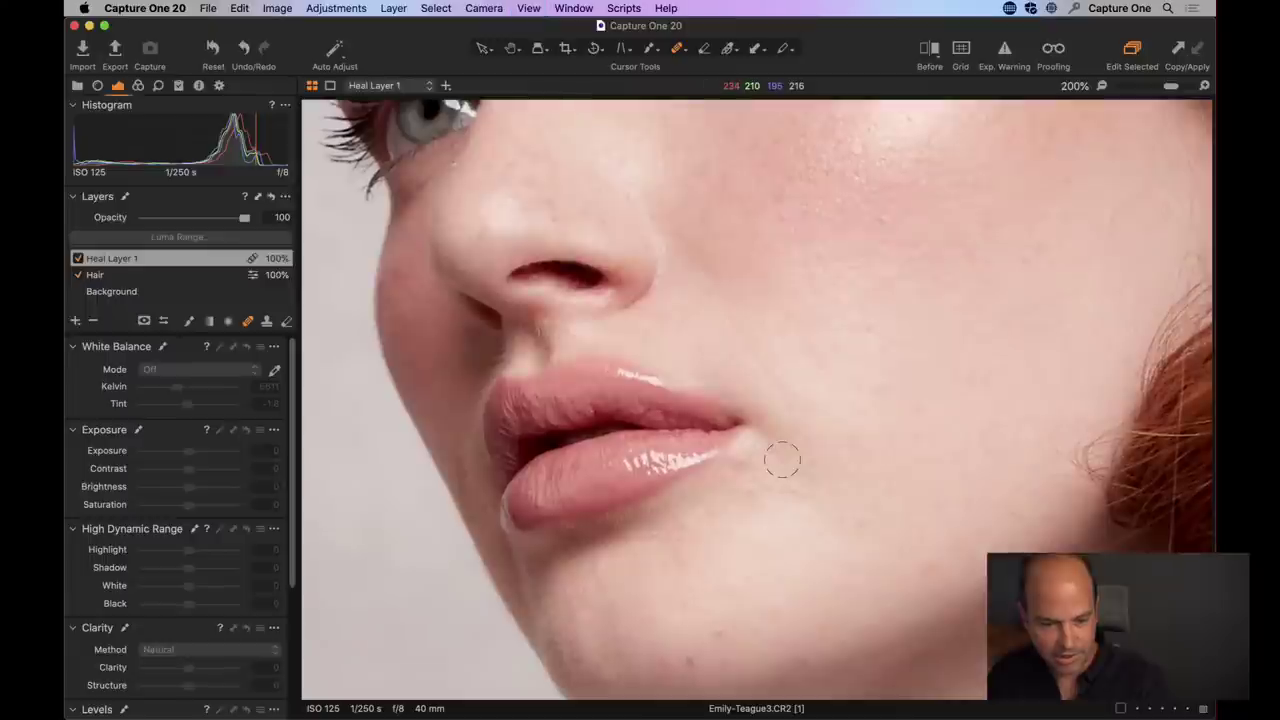
pyautogui.moveTo(849, 466); pyautogui.dragTo(832, 342)
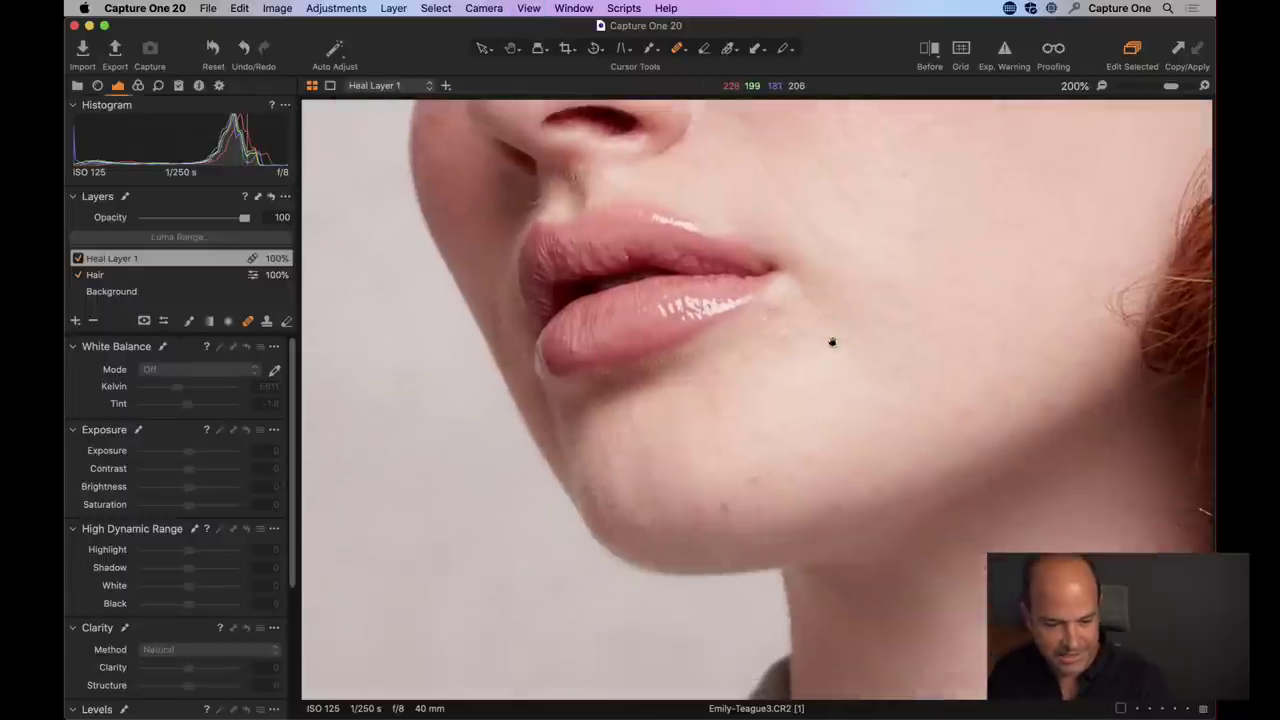
pyautogui.rightClick(810, 364)
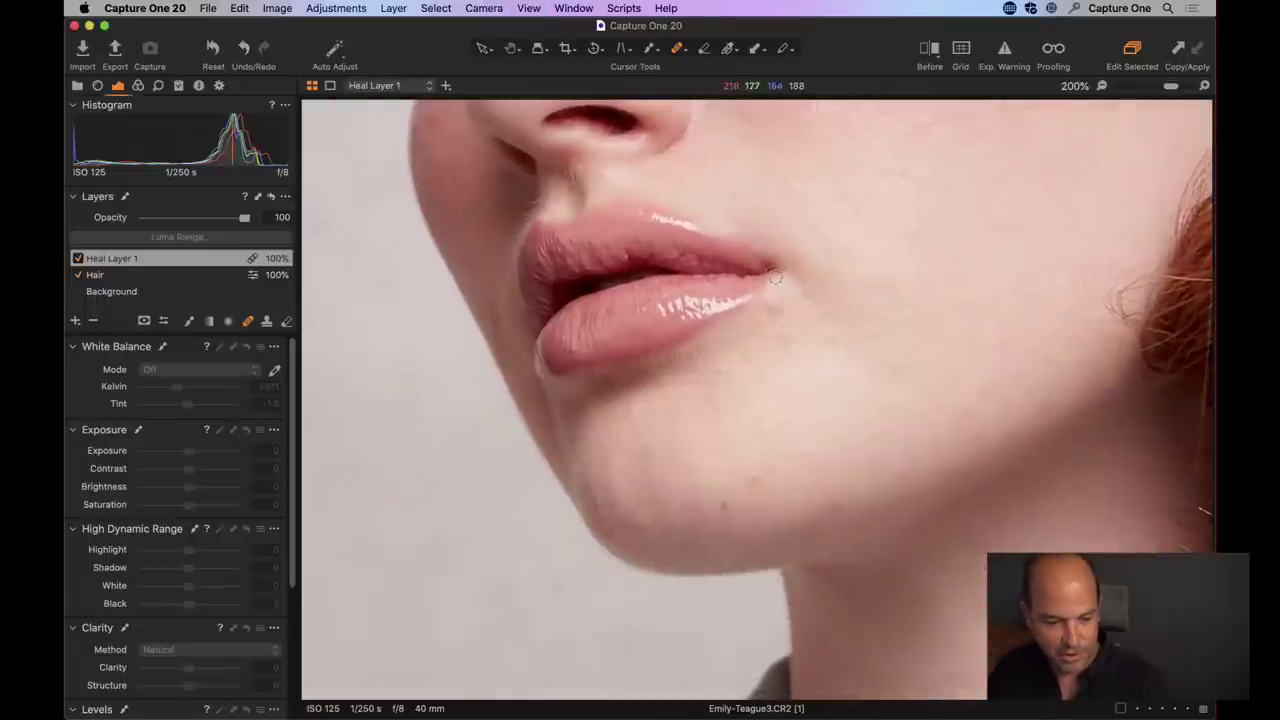
pyautogui.click(770, 313)
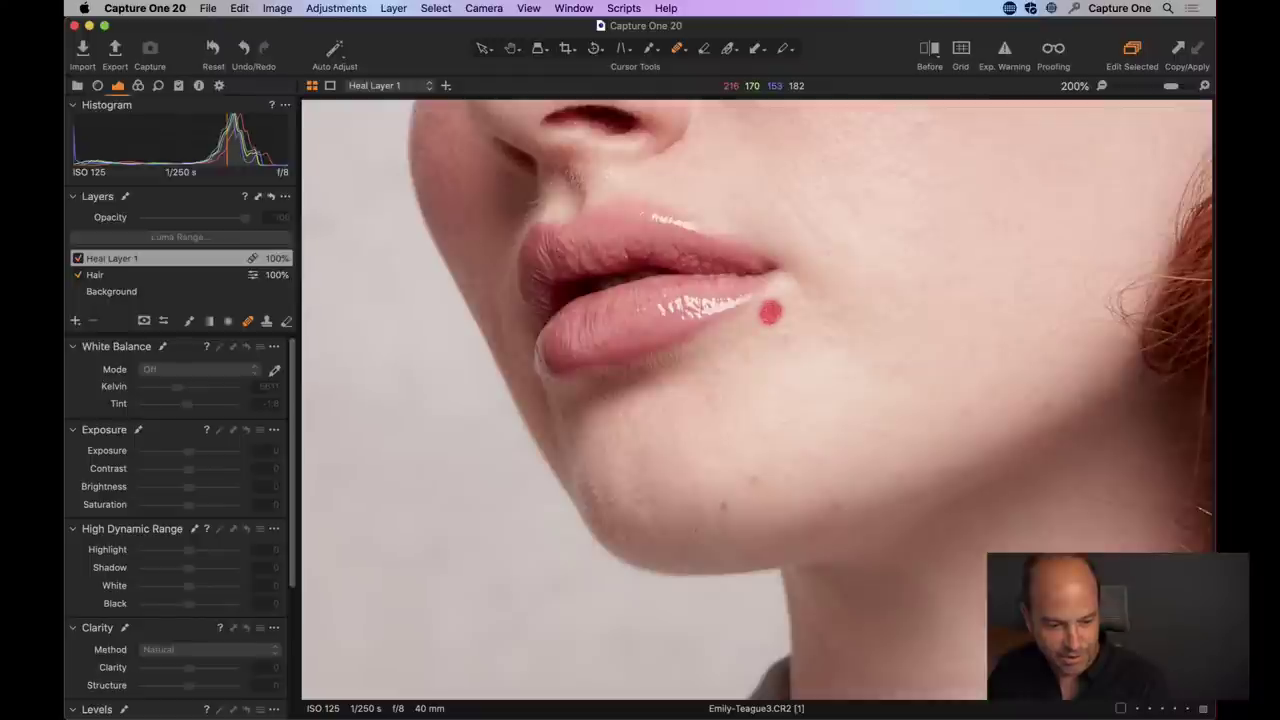
pyautogui.click(709, 395)
pyautogui.click(688, 382)
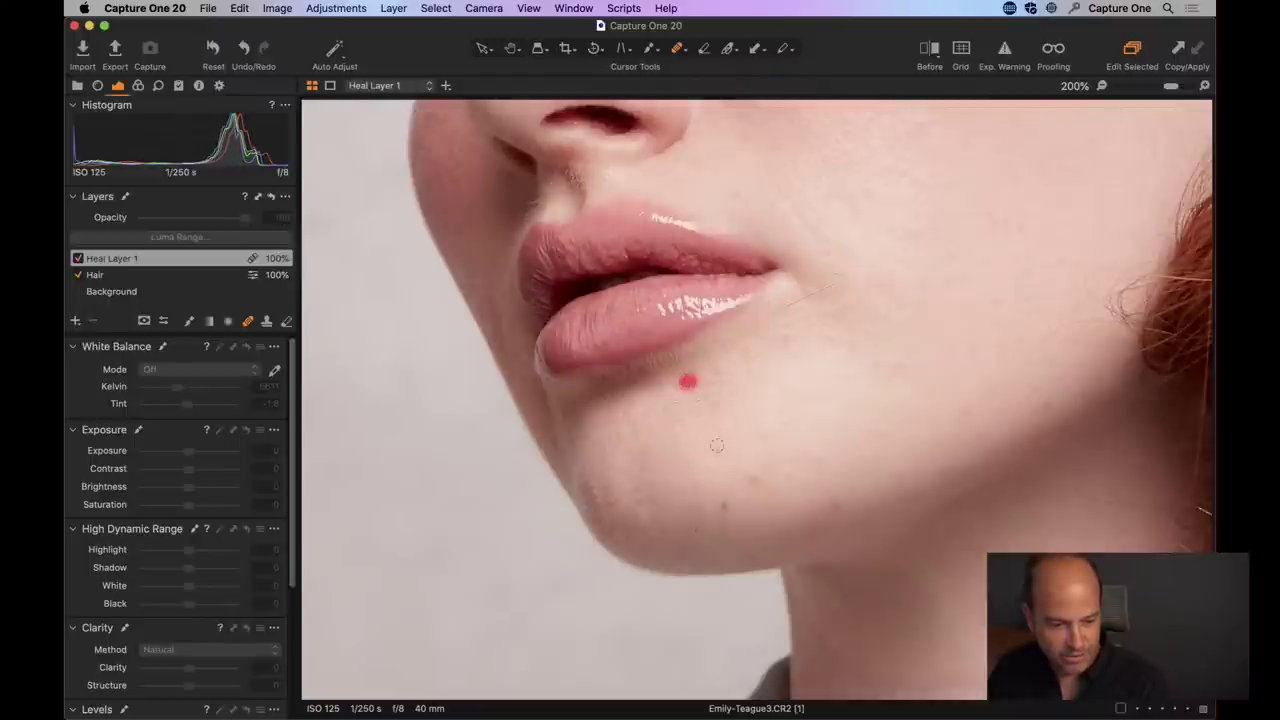
pyautogui.click(721, 506)
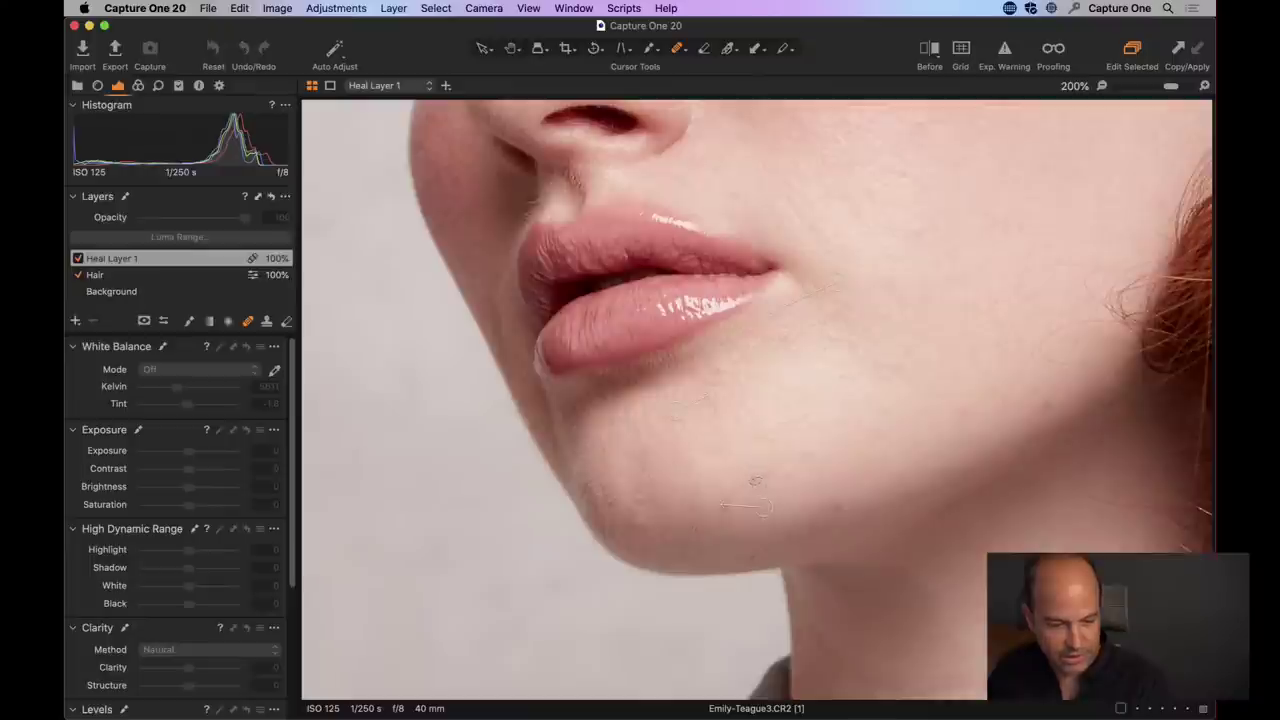
pyautogui.click(841, 505)
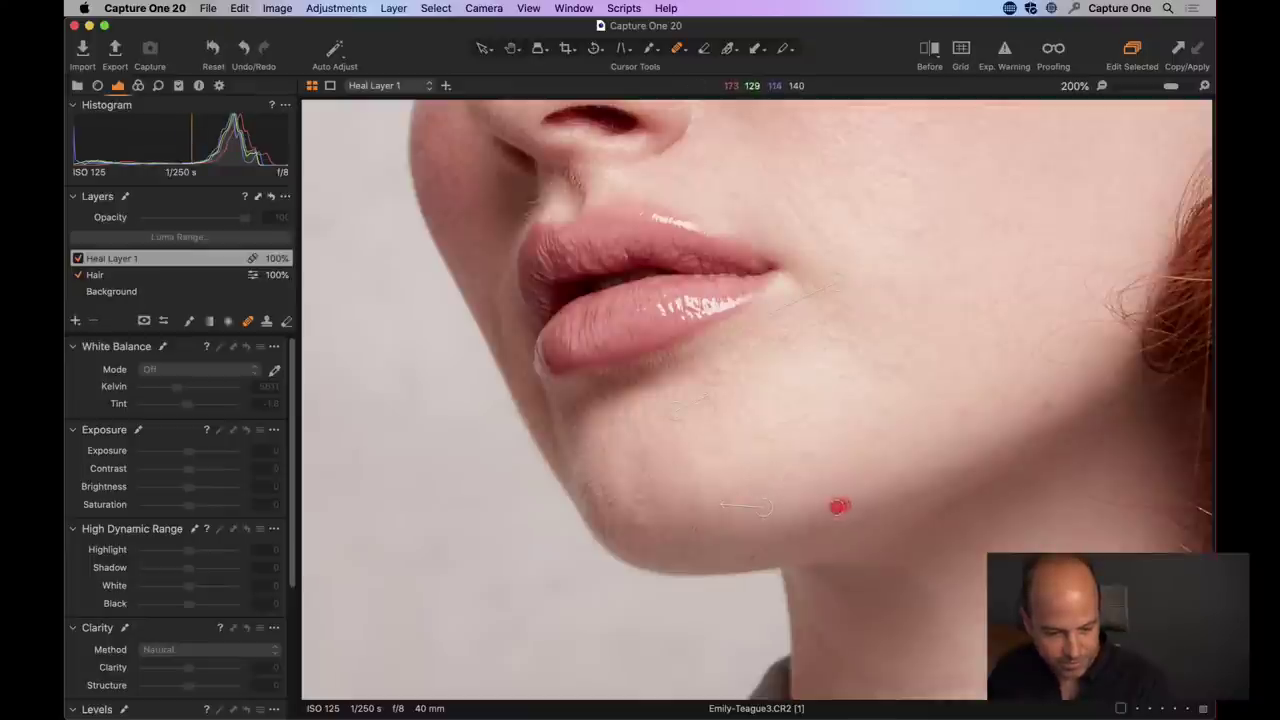
pyautogui.click(900, 366)
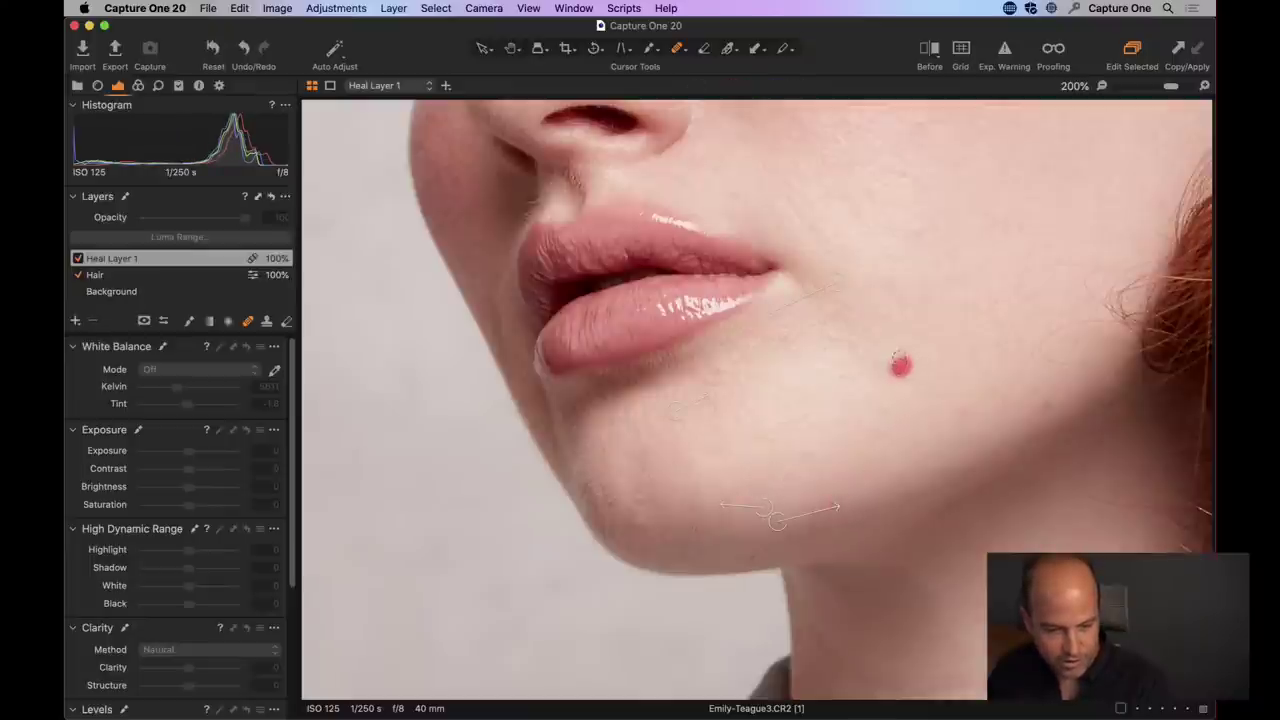
pyautogui.click(783, 337)
pyautogui.click(831, 335)
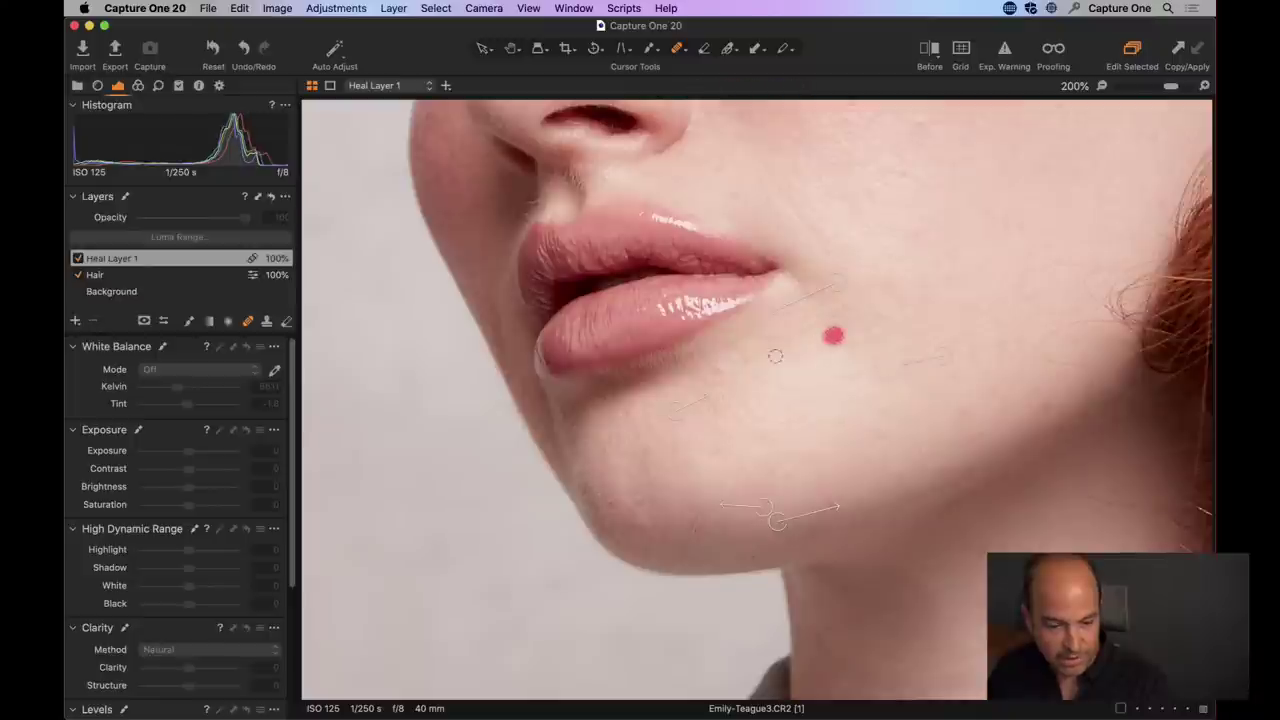
pyautogui.click(719, 368)
# - Heal the spots on the lower and upper cheek and beside the mouth
pyautogui.click(962, 411)
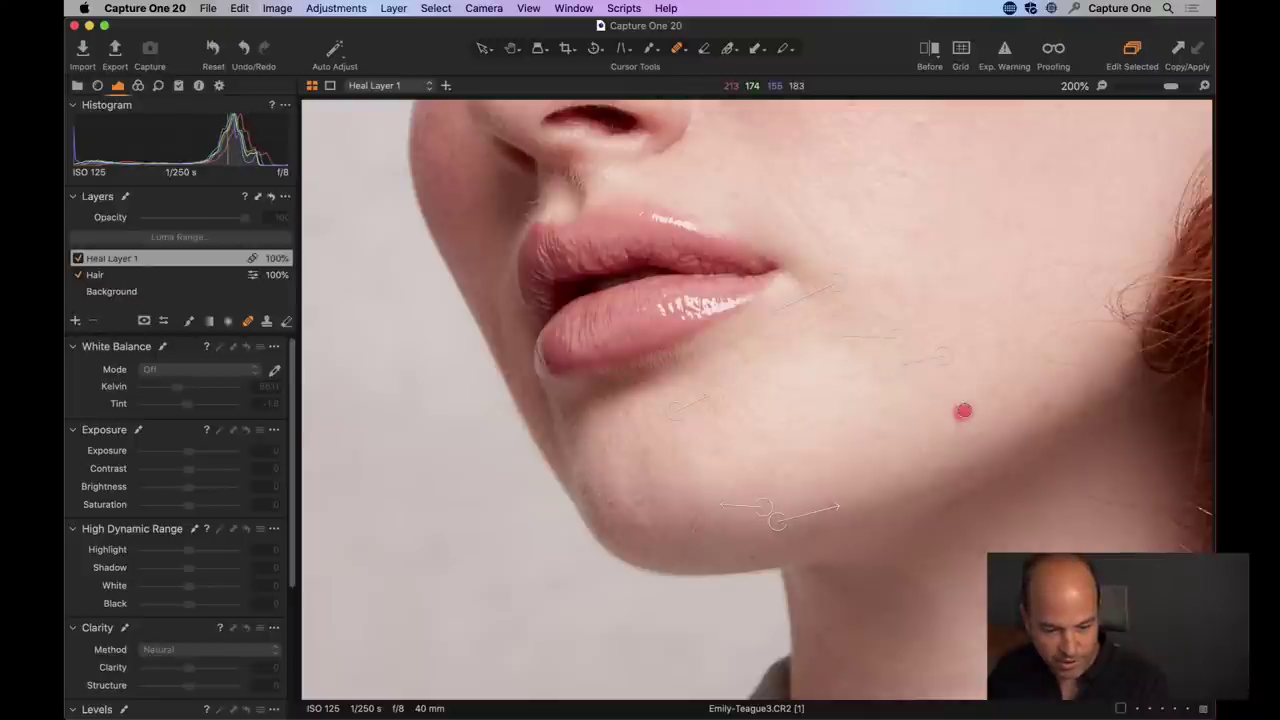
pyautogui.click(993, 392)
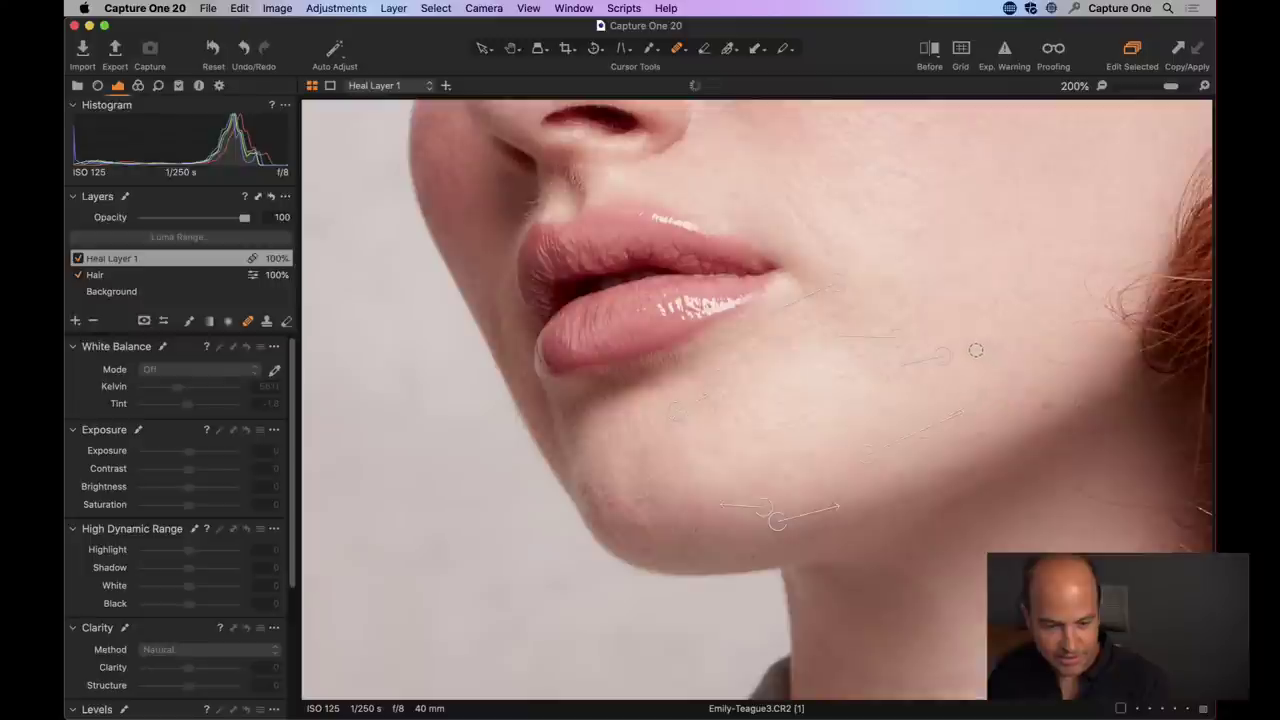
pyautogui.click(974, 346)
pyautogui.click(834, 238)
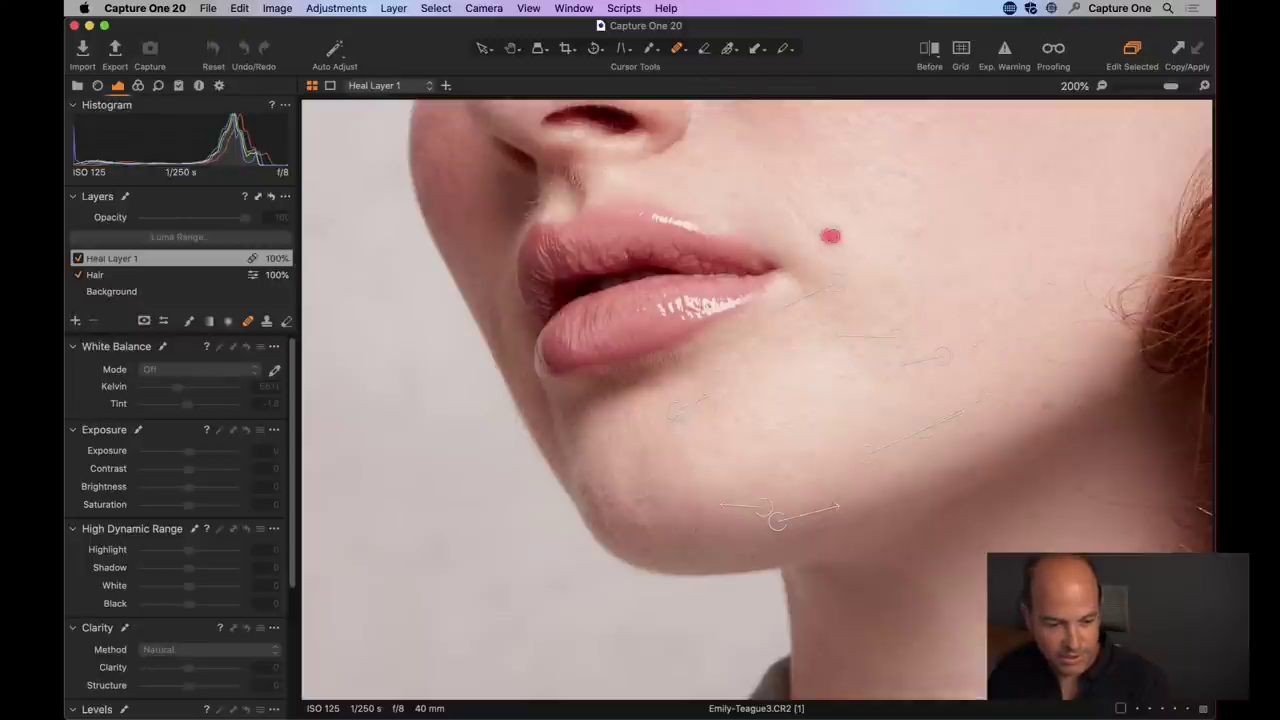
pyautogui.click(1052, 262)
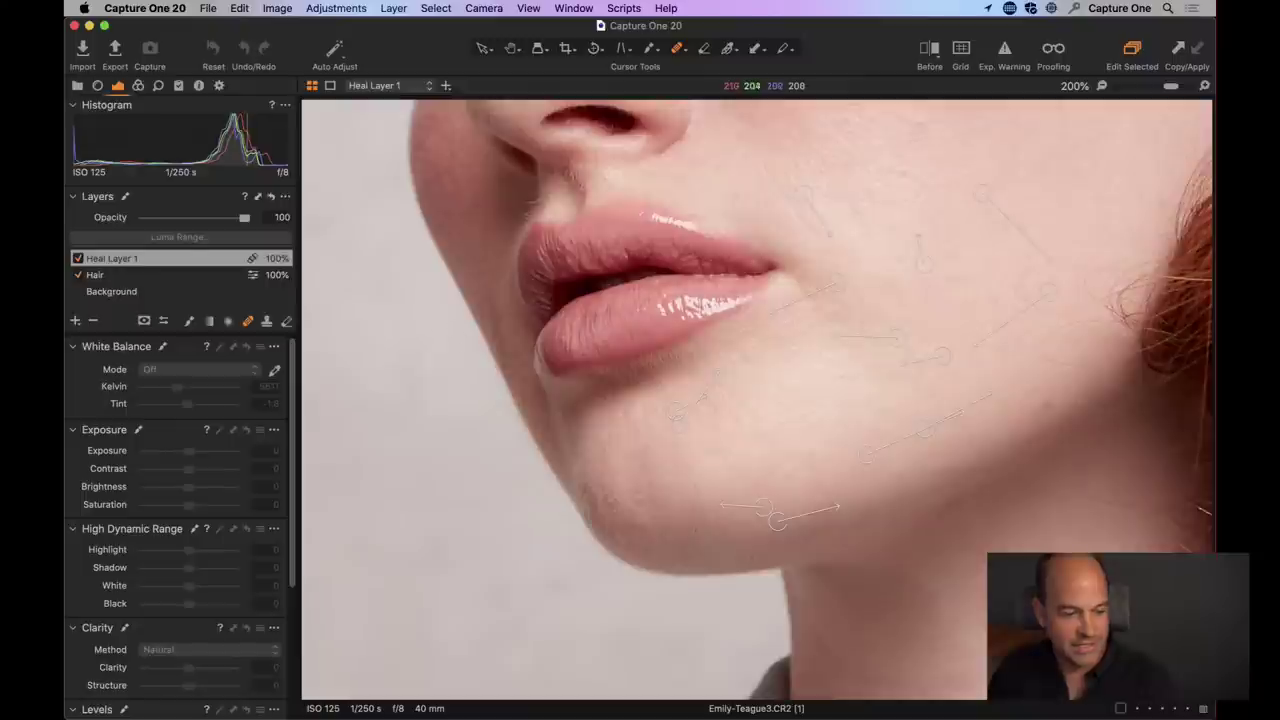
# - Heal the remaining blemishes on the cheek and side of the nose, then fit the whole portrait in view
pyautogui.moveTo(871, 220); pyautogui.dragTo(717, 409)
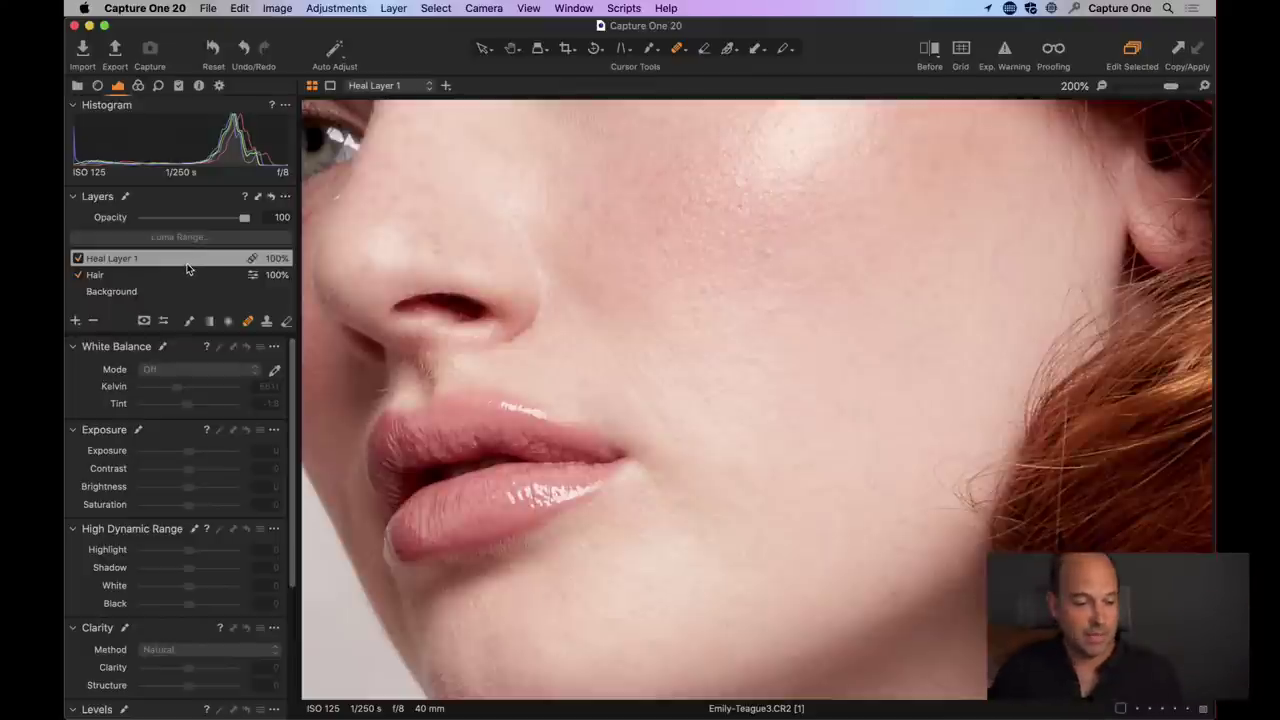
pyautogui.click(763, 253)
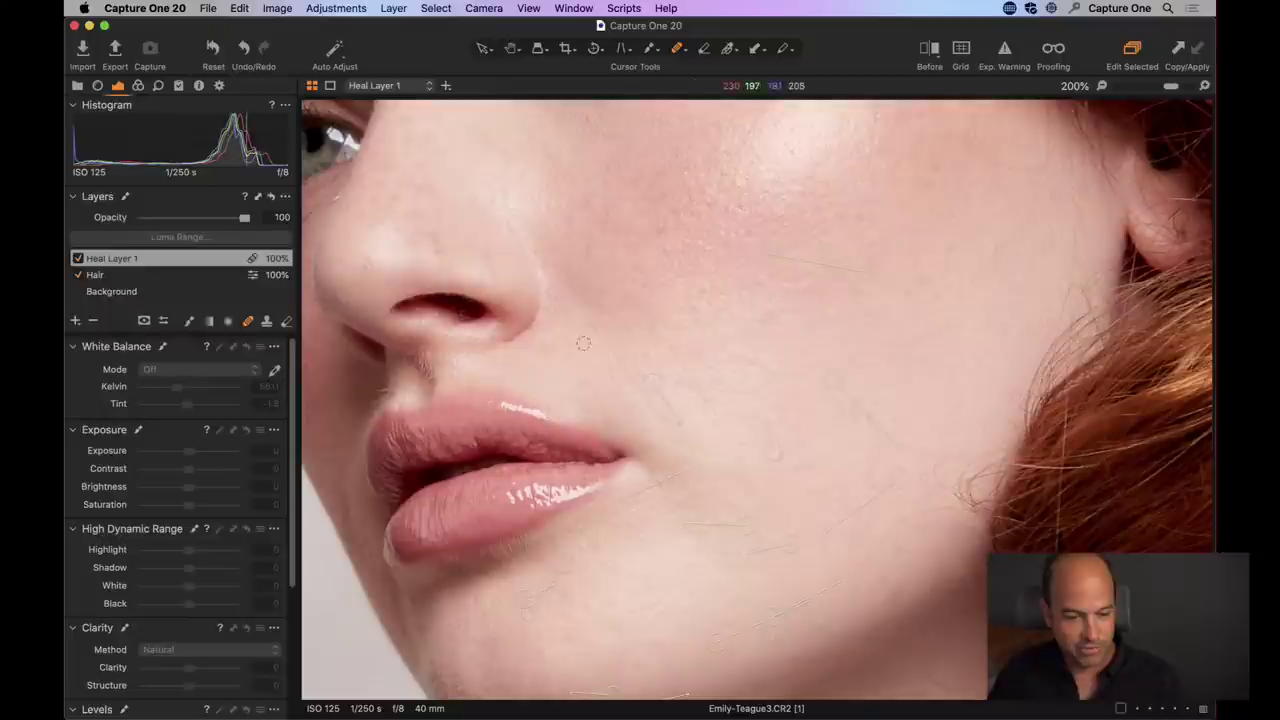
pyautogui.click(438, 254)
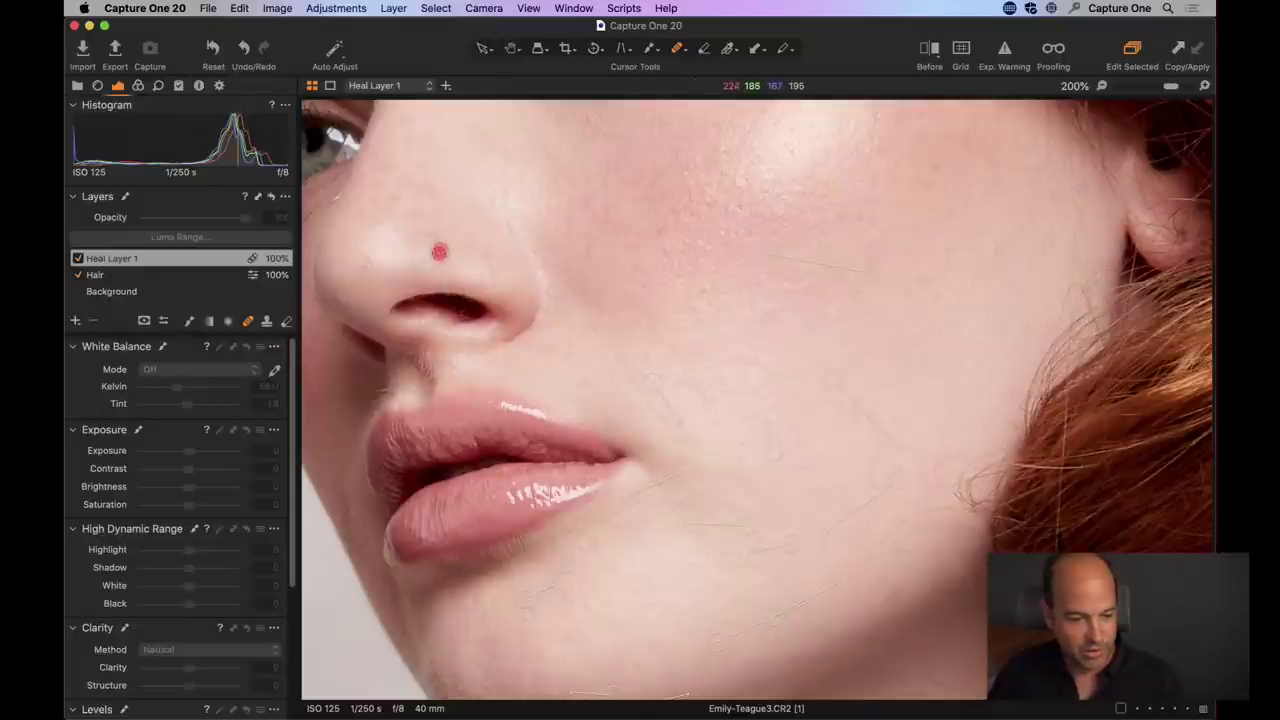
pyautogui.click(431, 237)
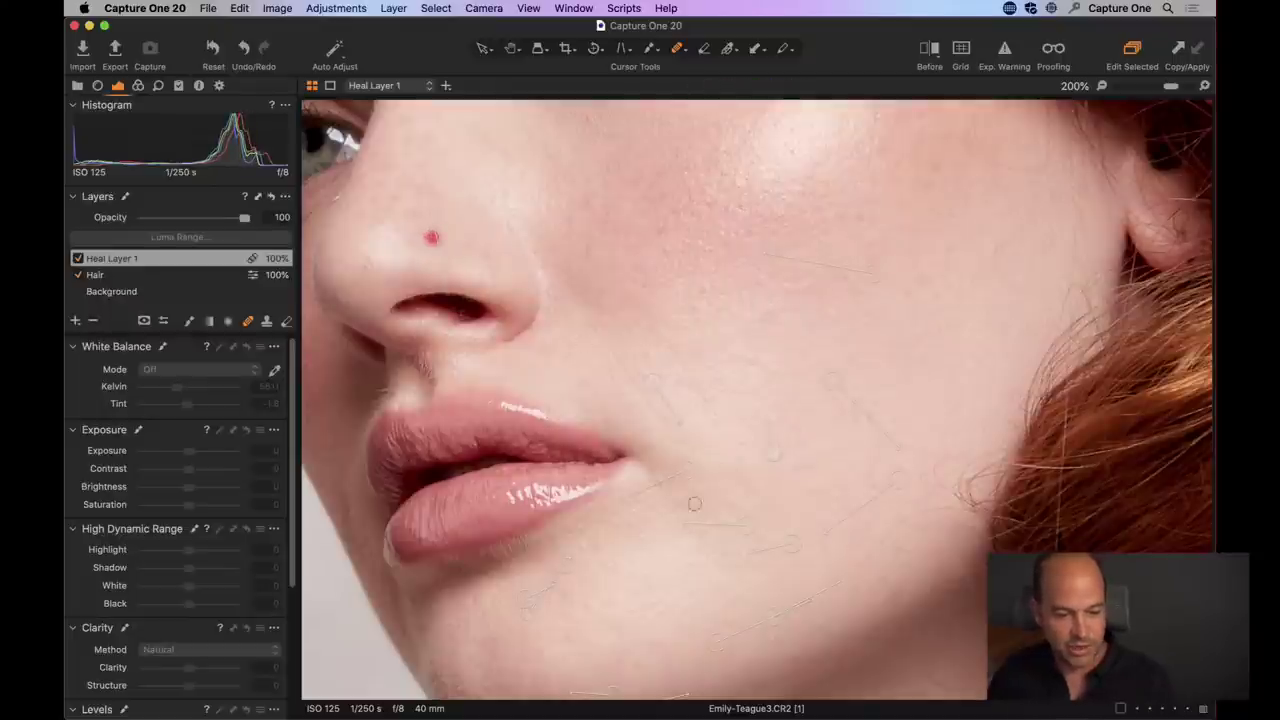
pyautogui.scroll(-5, 694, 510)
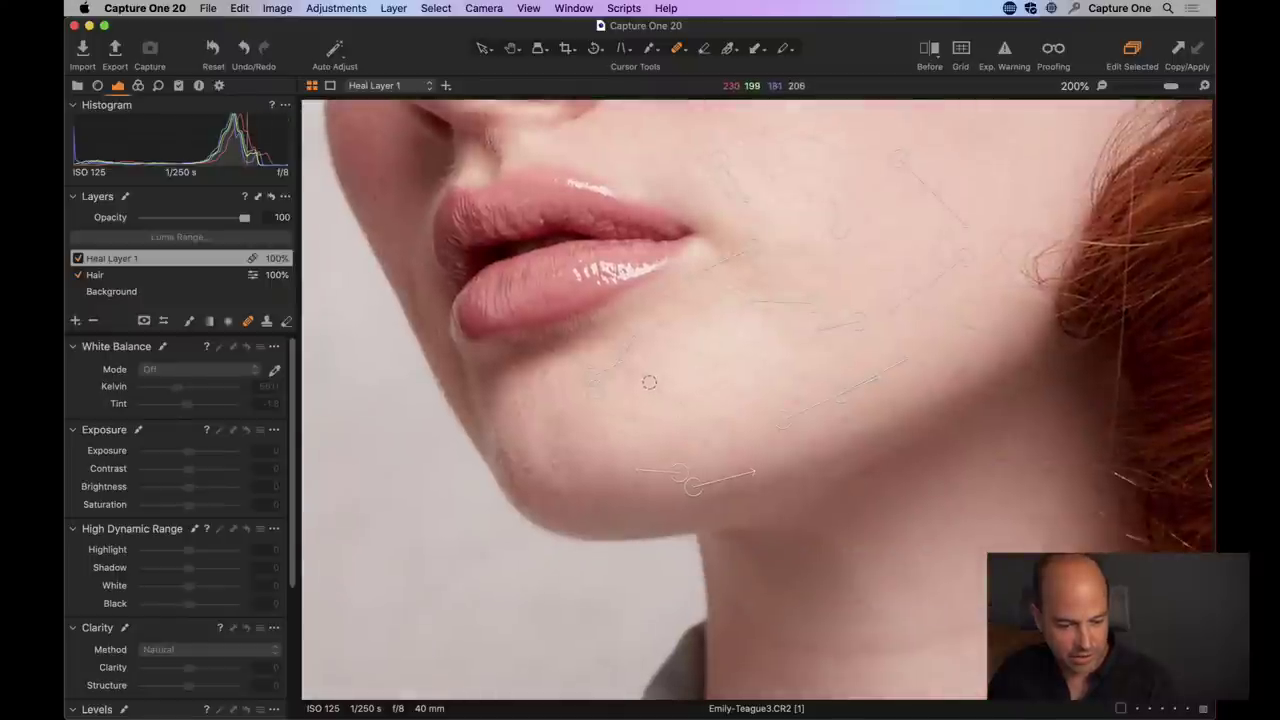
pyautogui.click(649, 381)
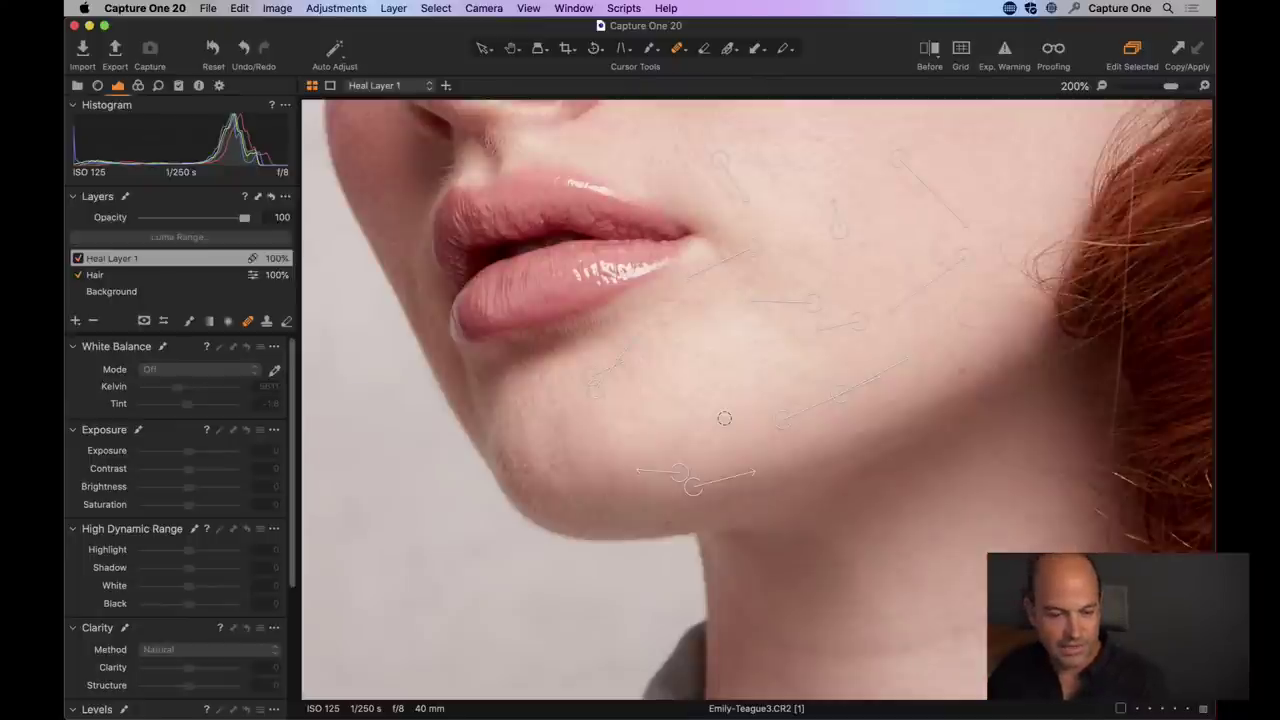
pyautogui.press('super+0')
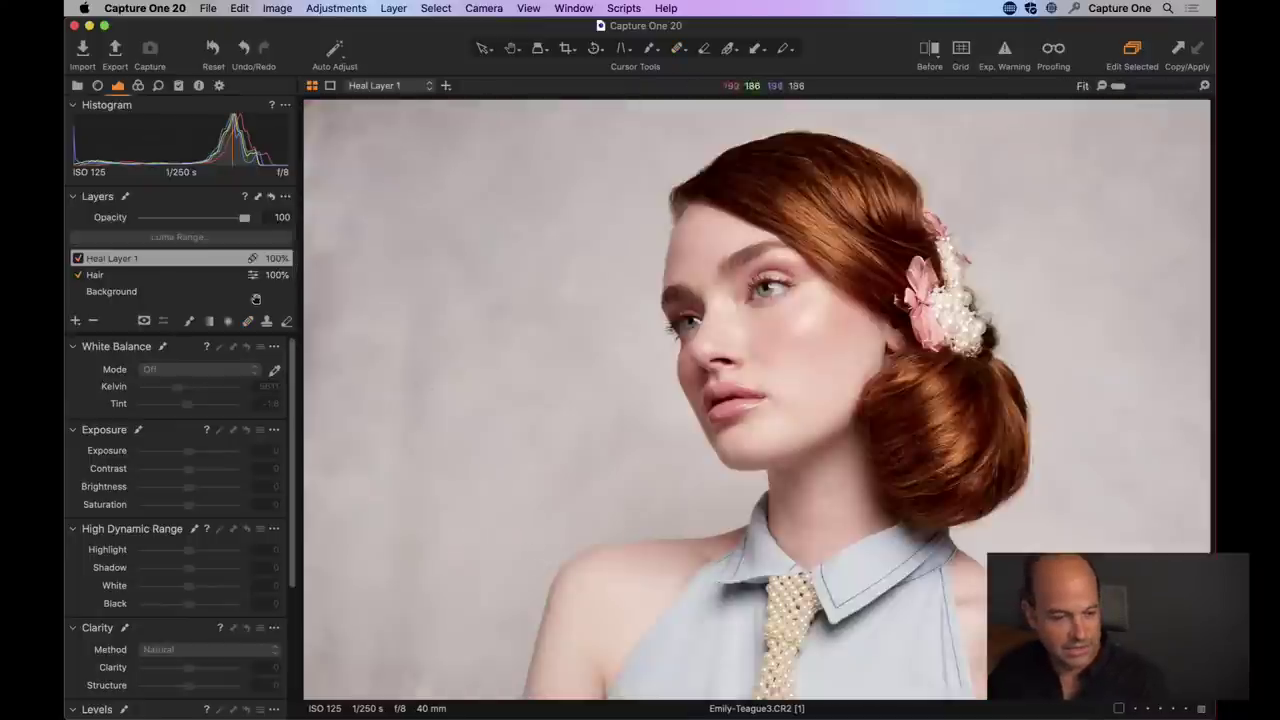
# - Toggle Heal Layer 1 off and on to compare the portrait with and without the heal spots
pyautogui.click(77, 259)
pyautogui.click(77, 259)
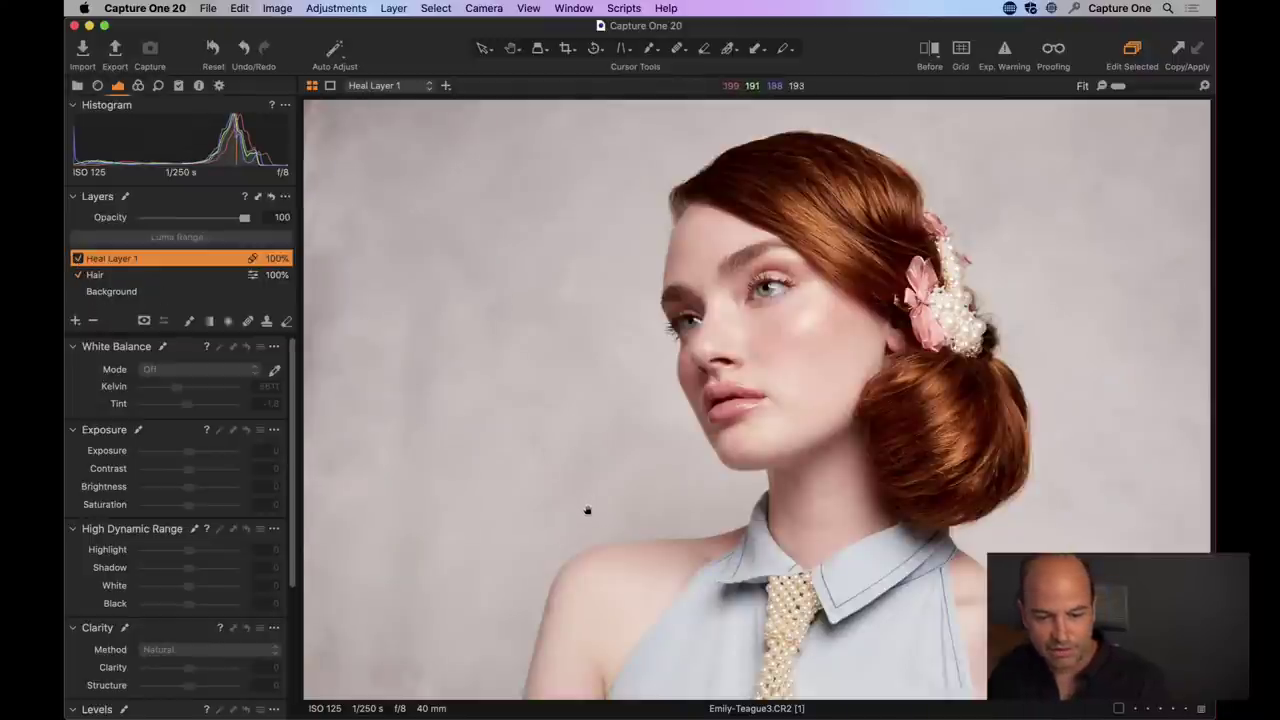
pyautogui.press('h')
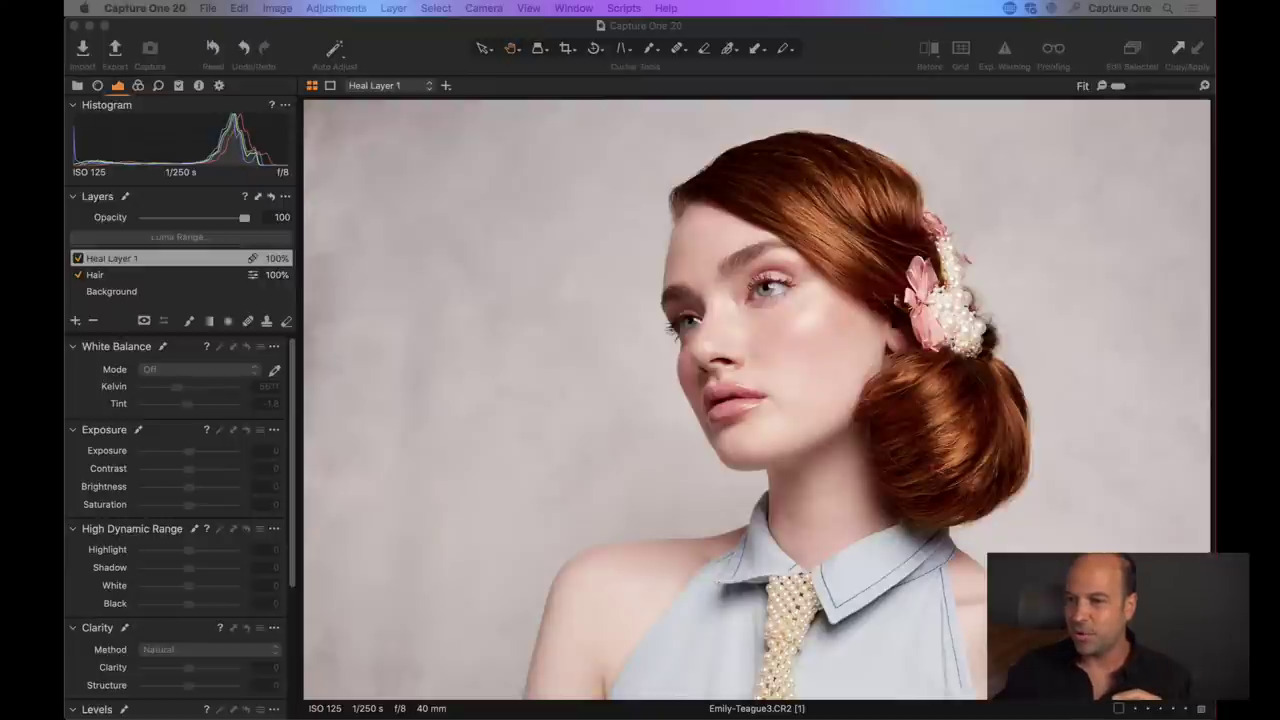
# - Show and then hide Heal Layer 1's mask over the photo
pyautogui.click(455, 312)
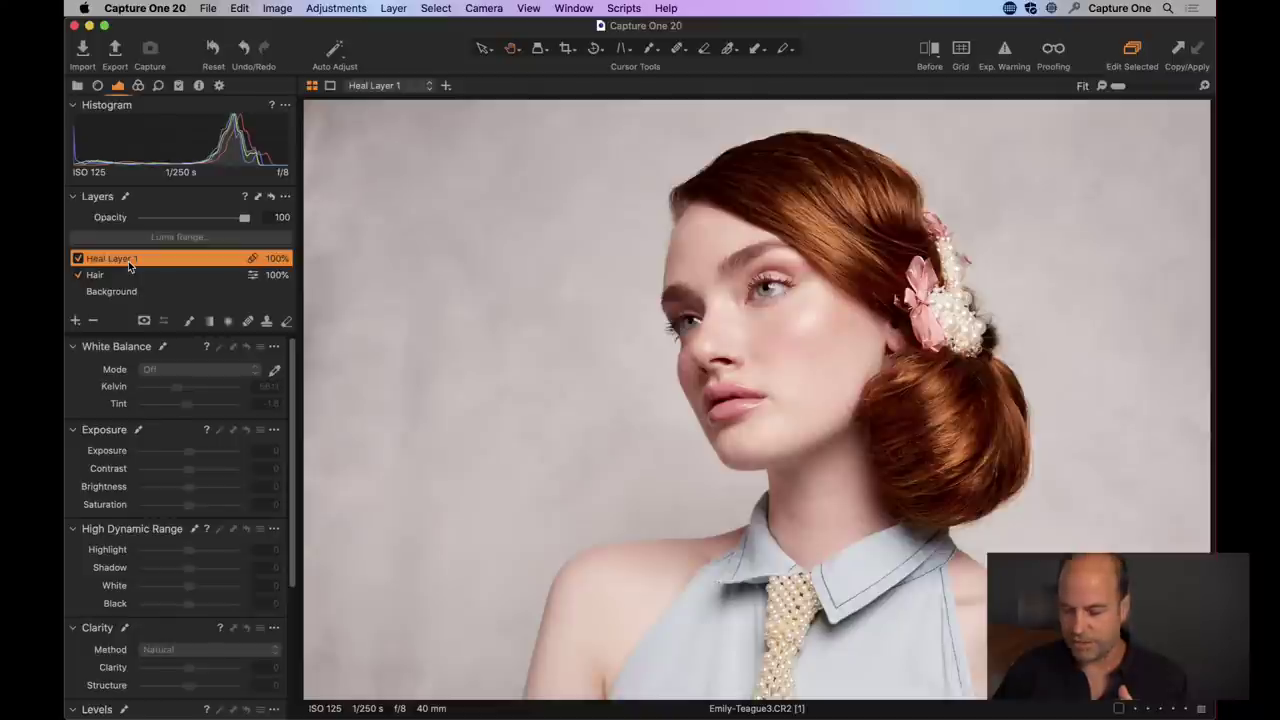
pyautogui.press('m')
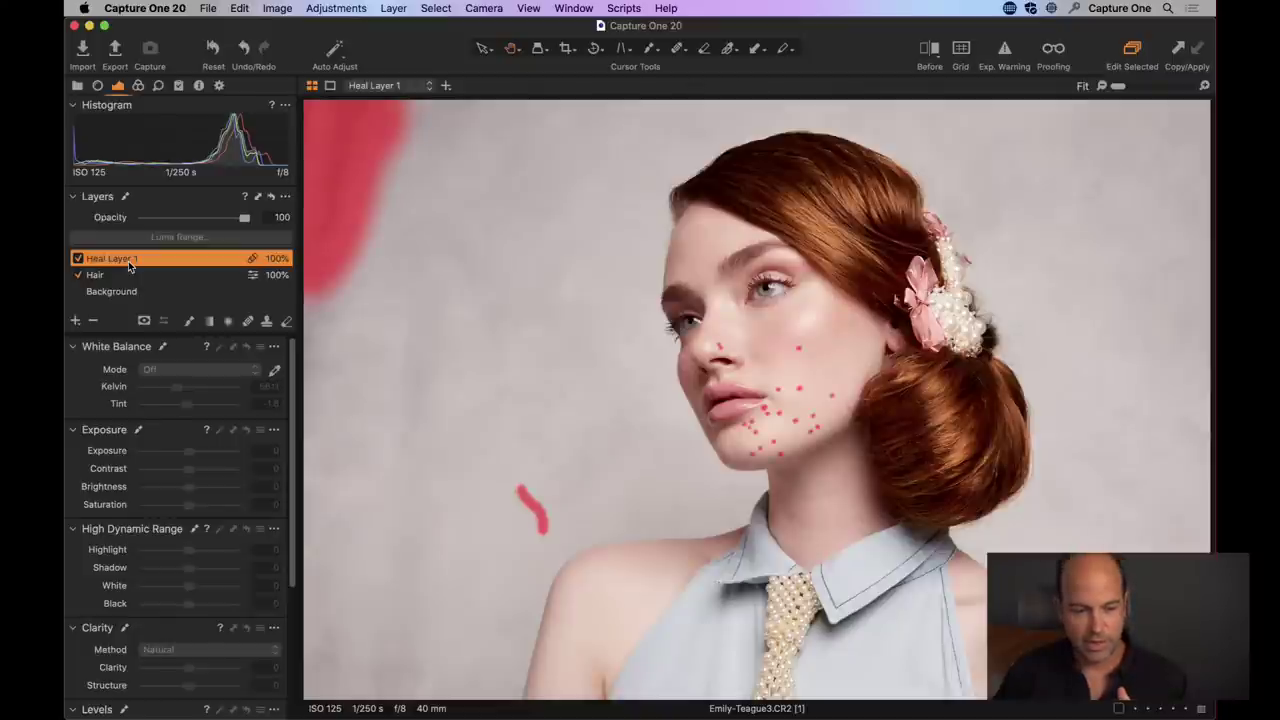
pyautogui.press('m')
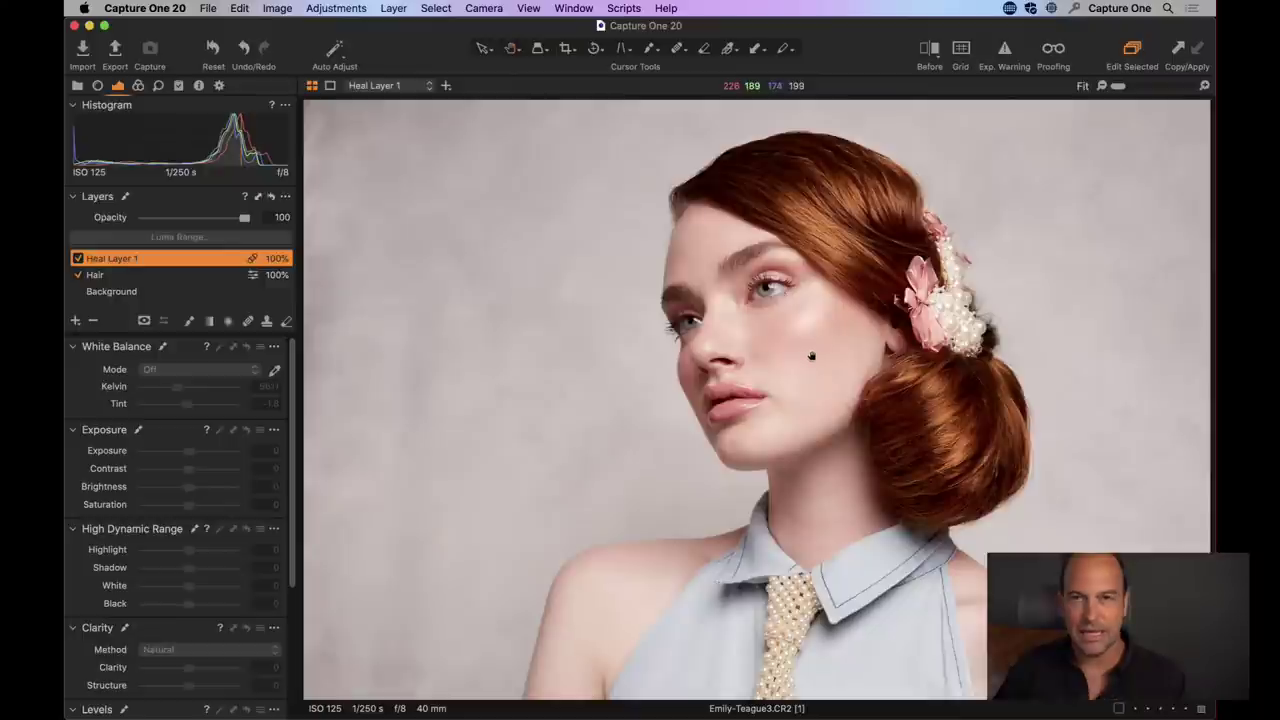
pyautogui.press('super+alt+0')
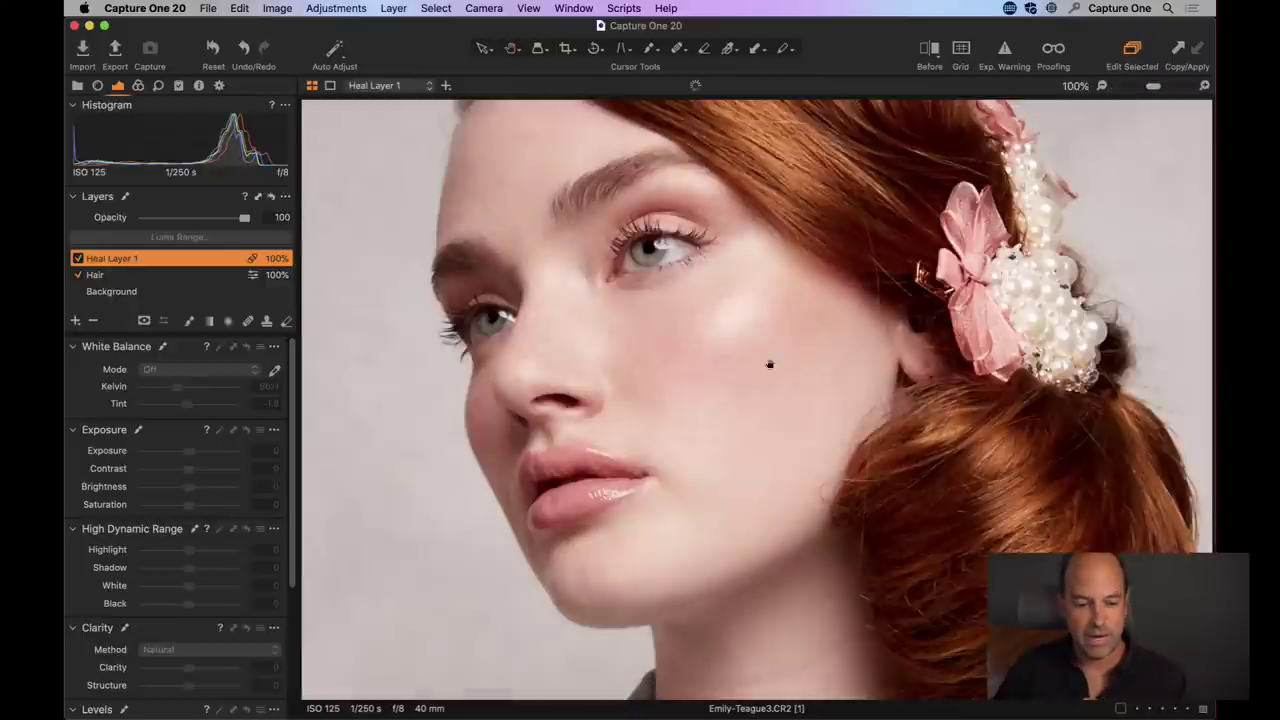
pyautogui.click(128, 291)
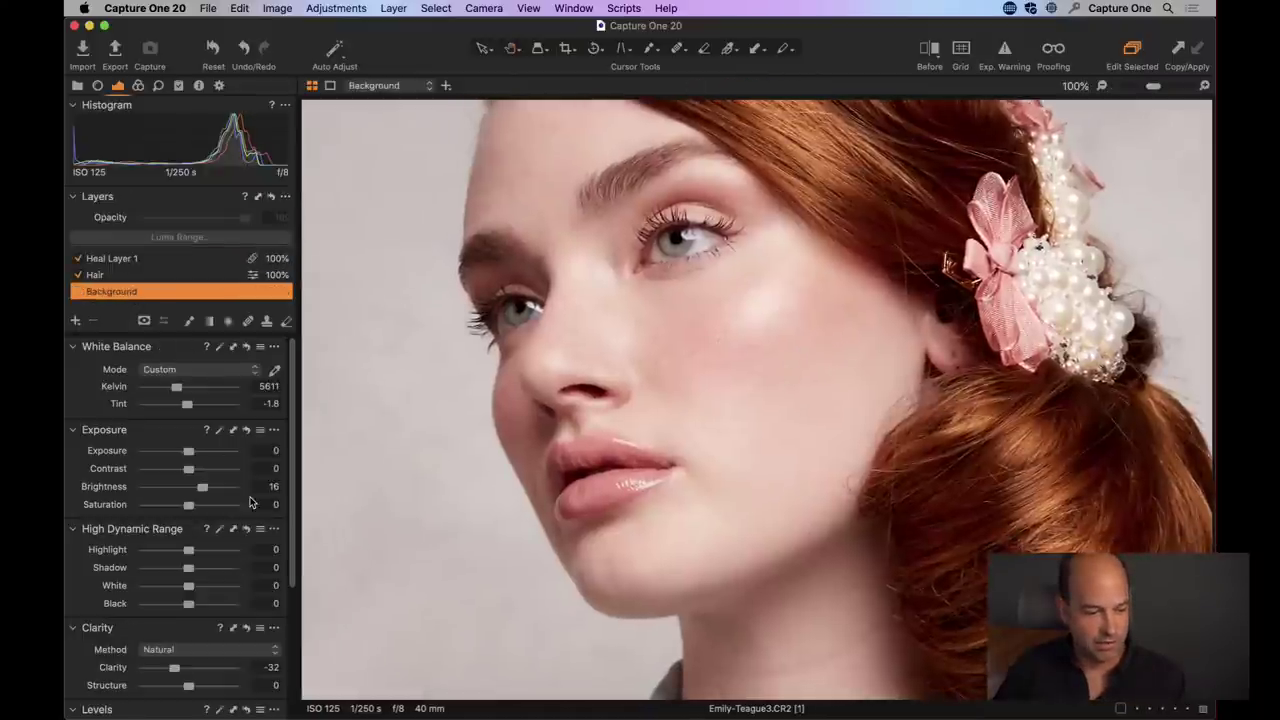
pyautogui.moveTo(188, 451); pyautogui.dragTo(171, 451)
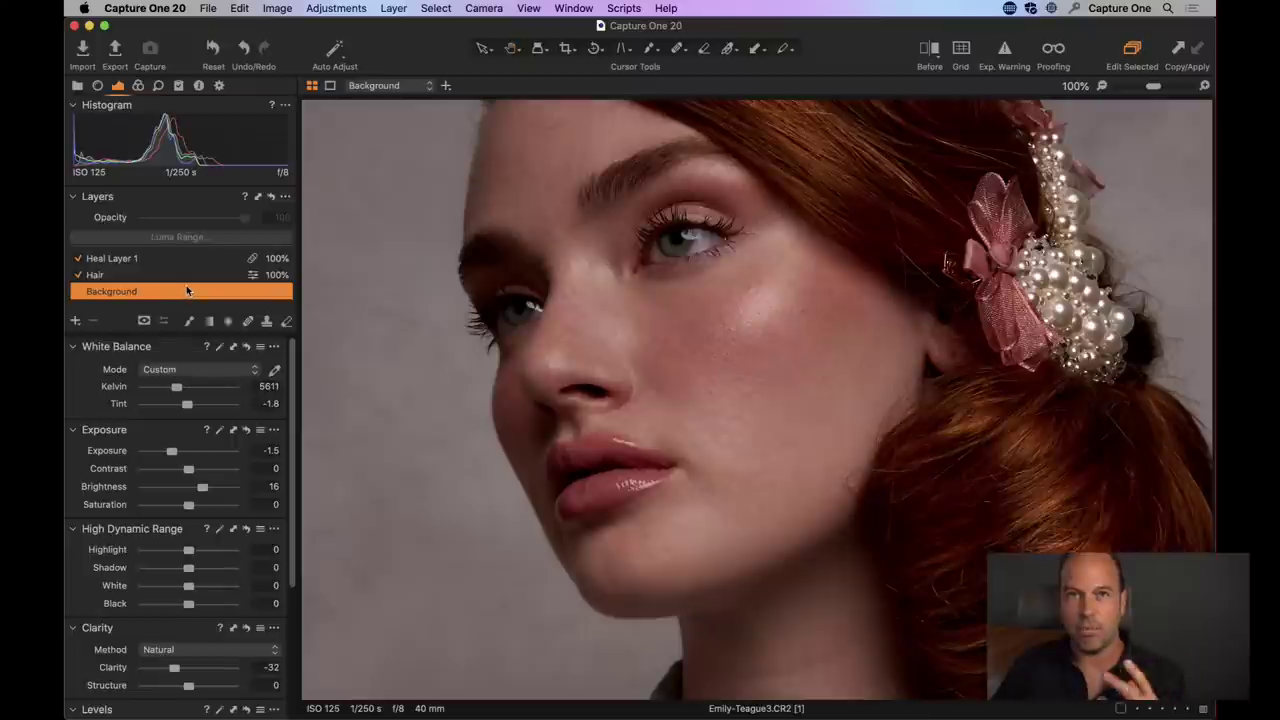
pyautogui.doubleClick(190, 451)
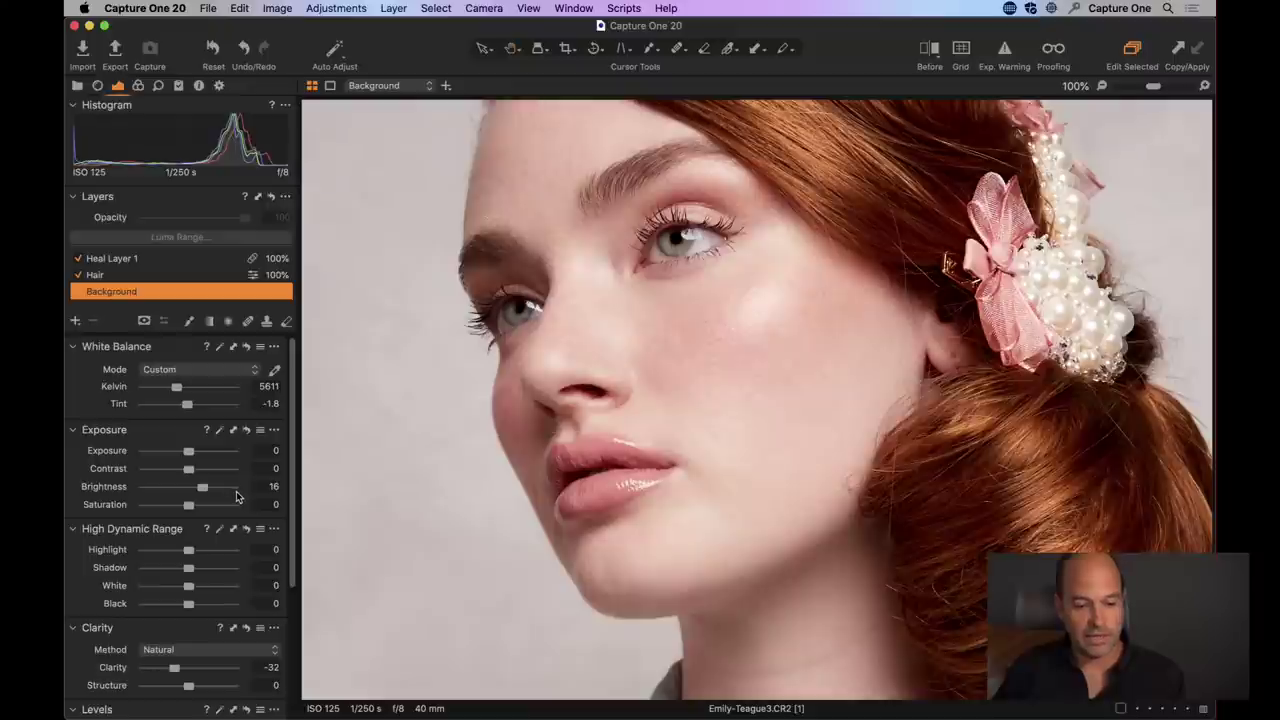
pyautogui.click(140, 262)
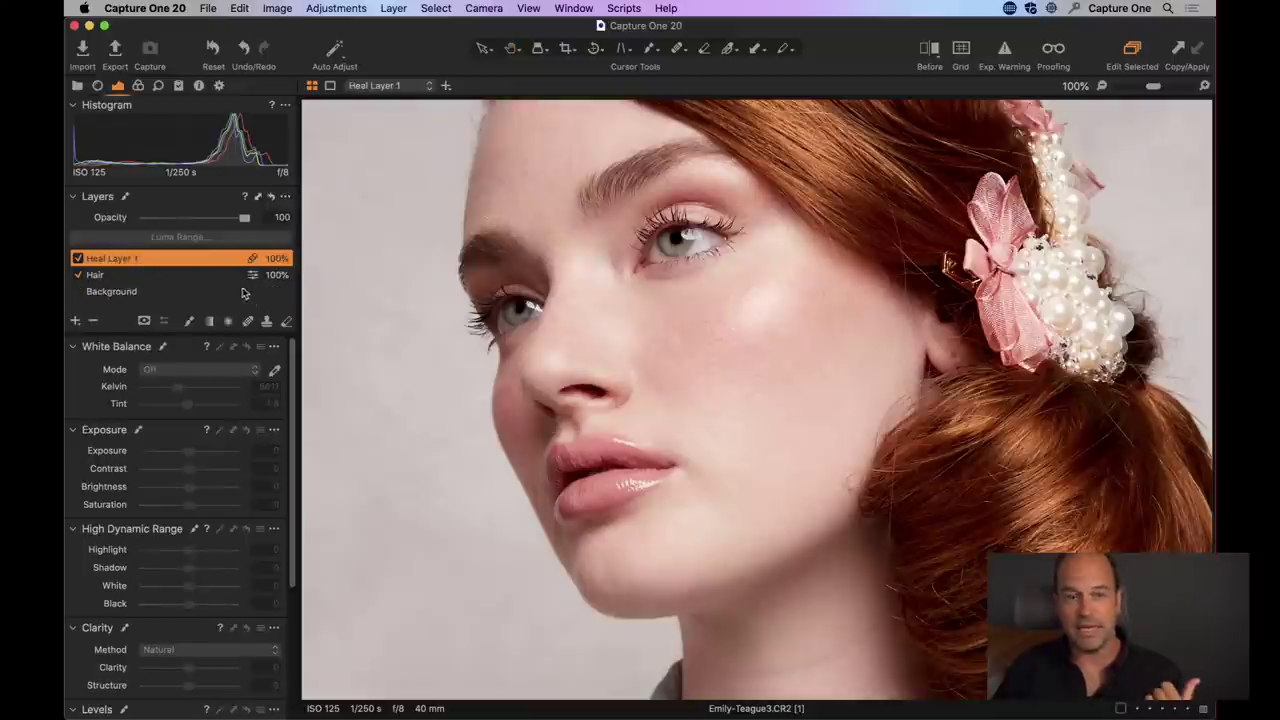
pyautogui.click(249, 321)
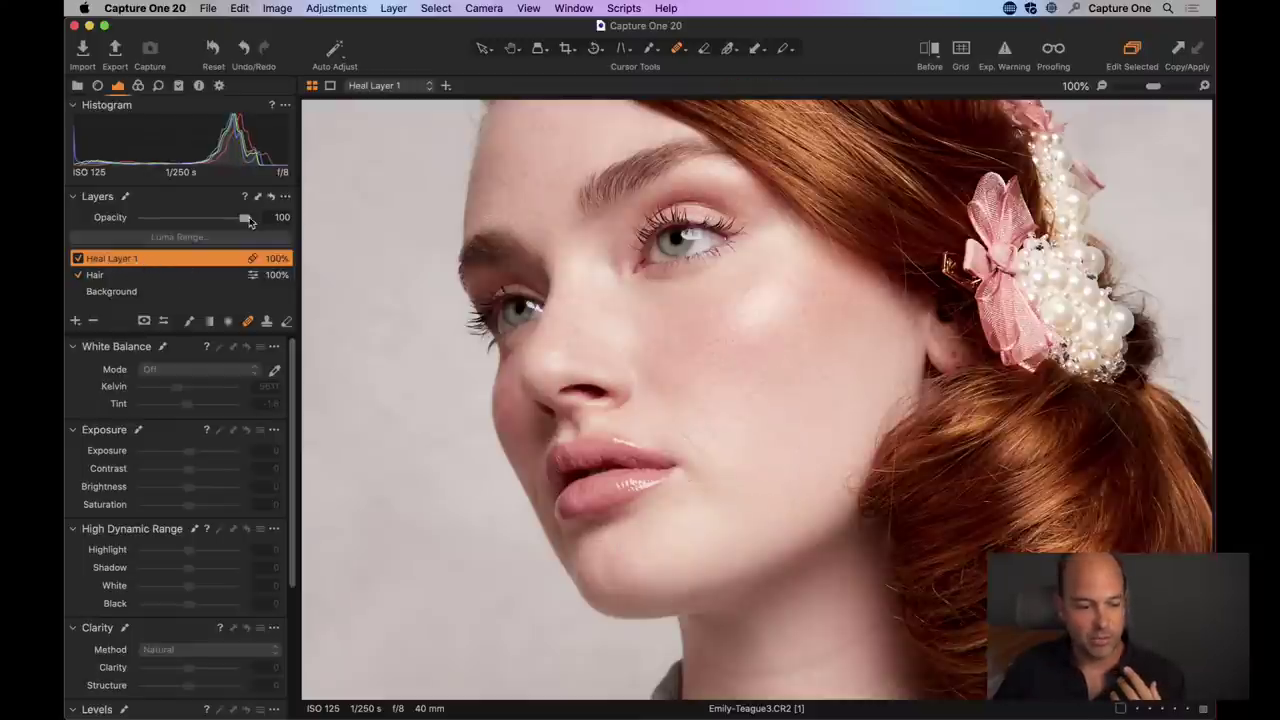
pyautogui.moveTo(246, 219)
pyautogui.mouseDown()
pyautogui.moveTo(166, 226)
pyautogui.moveTo(250, 222)
pyautogui.mouseUp()
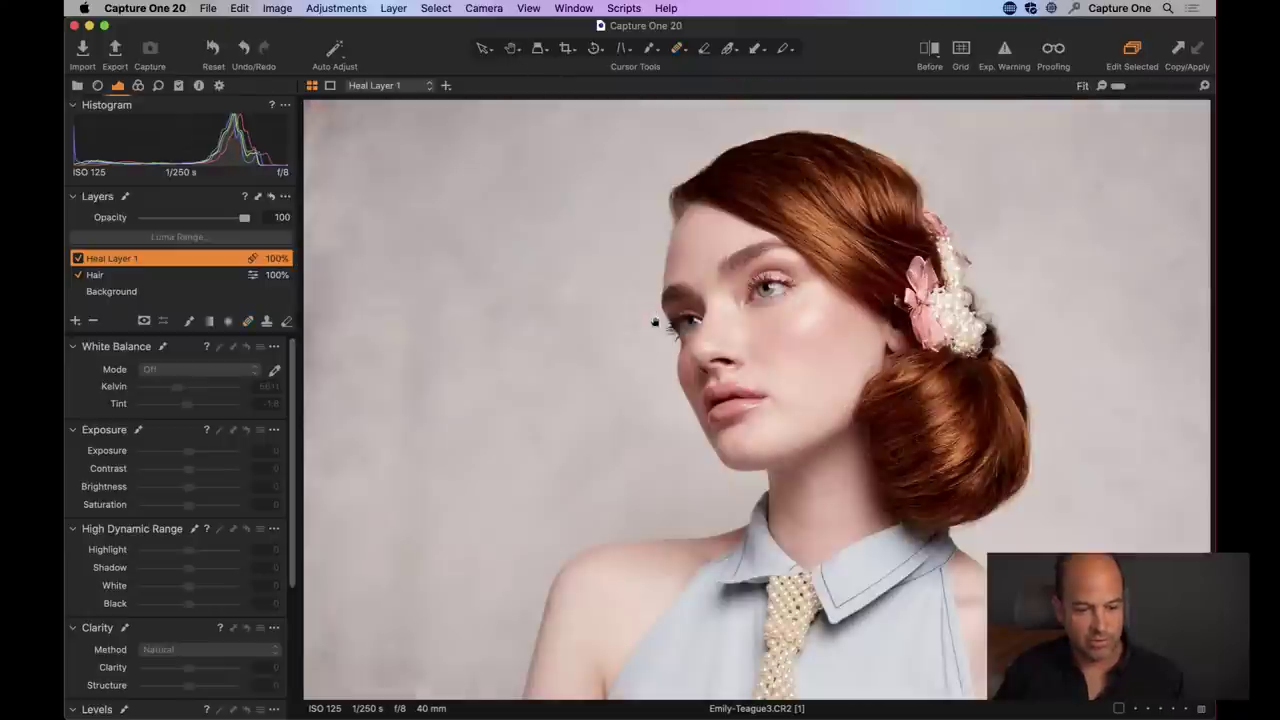
pyautogui.press('super+0')
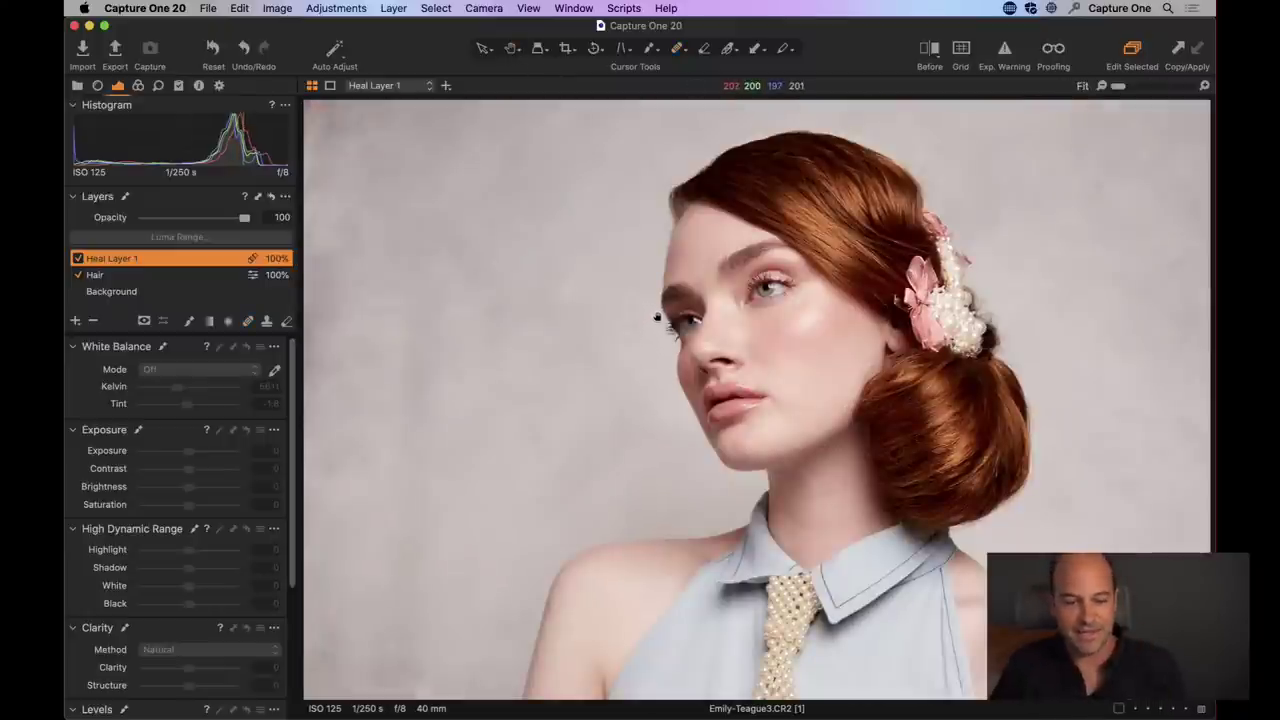
pyautogui.press('h')
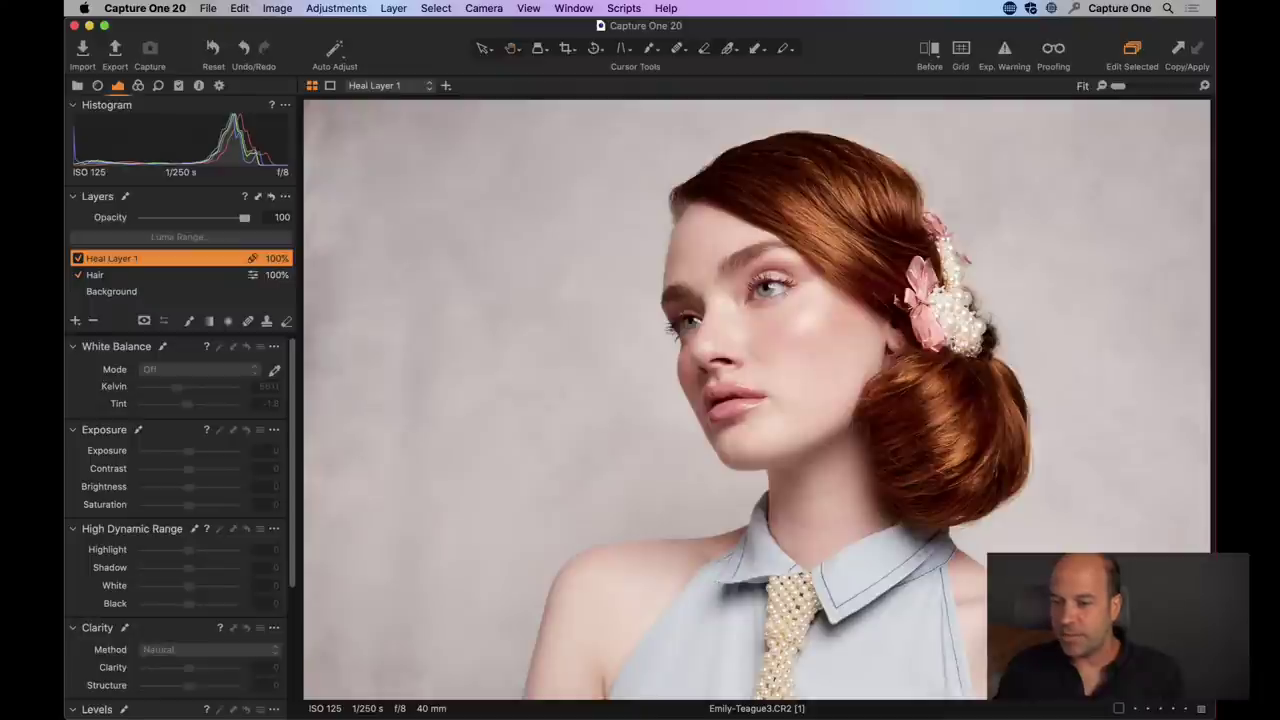
pyautogui.click(566, 48)
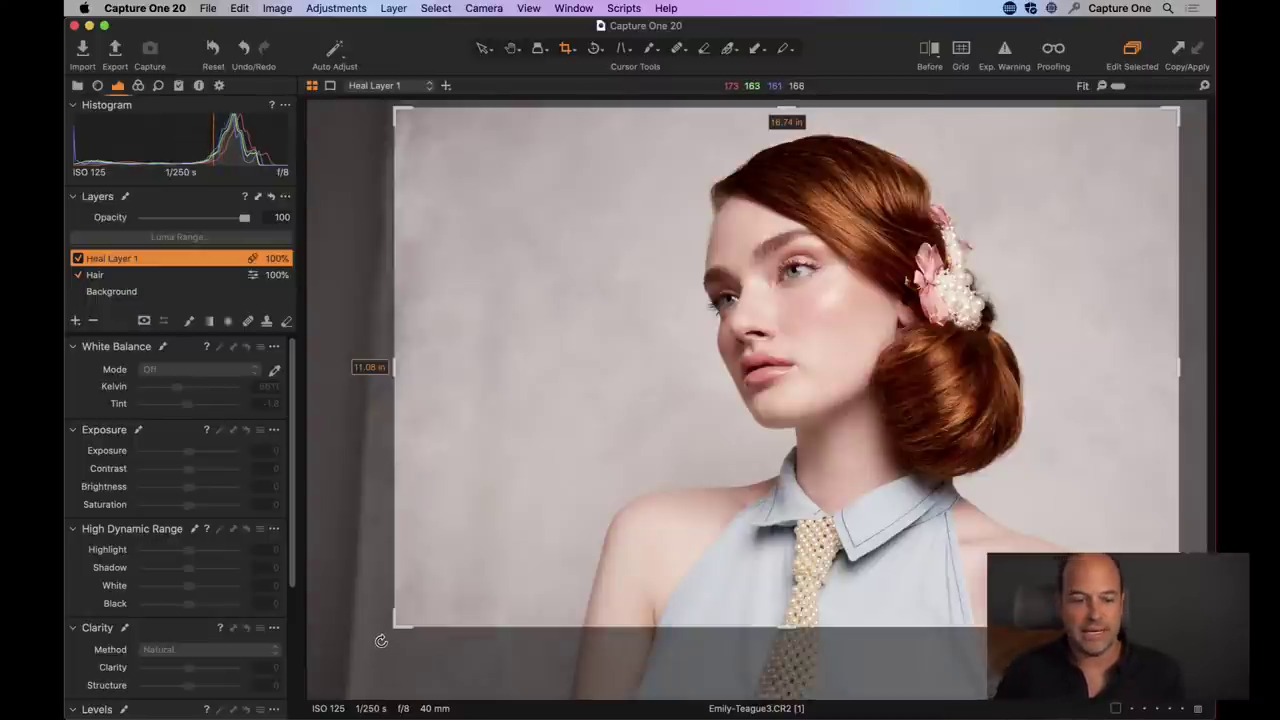
pyautogui.click(511, 47)
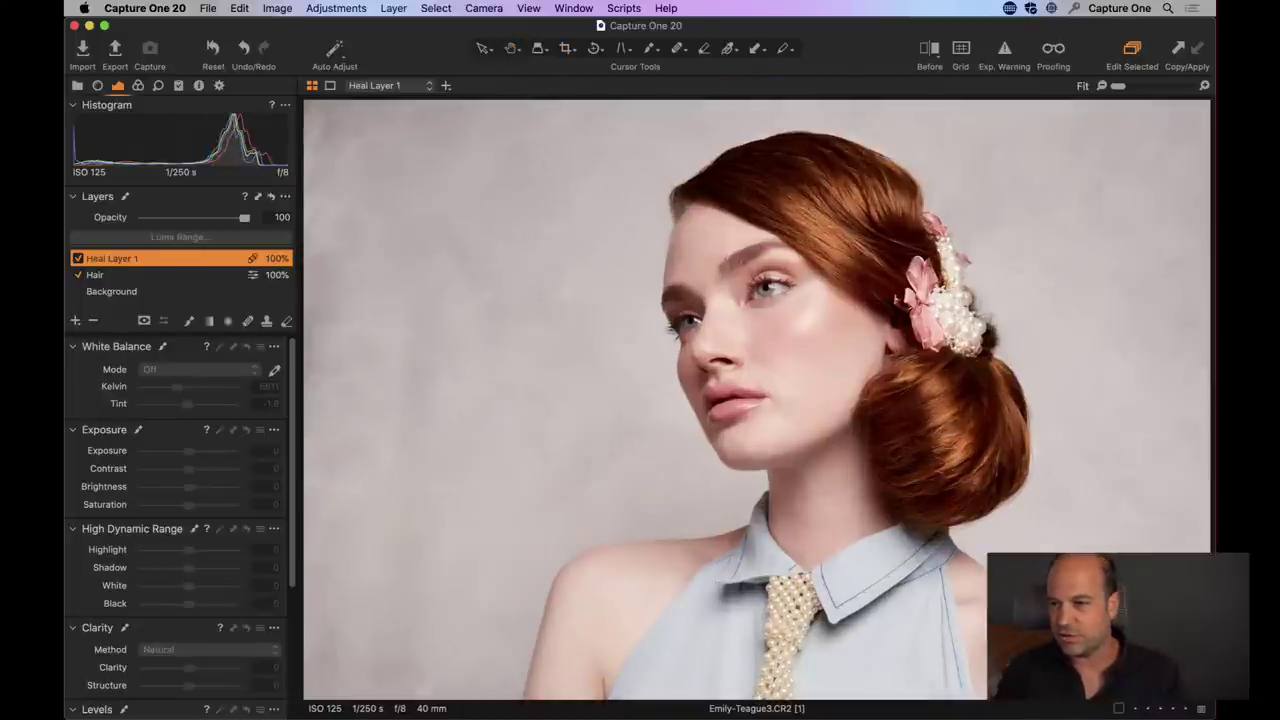
# - Zoom to 100% on the cheek, heal a blemish with the Heal brush, and open the Edit menu
pyautogui.press('h')
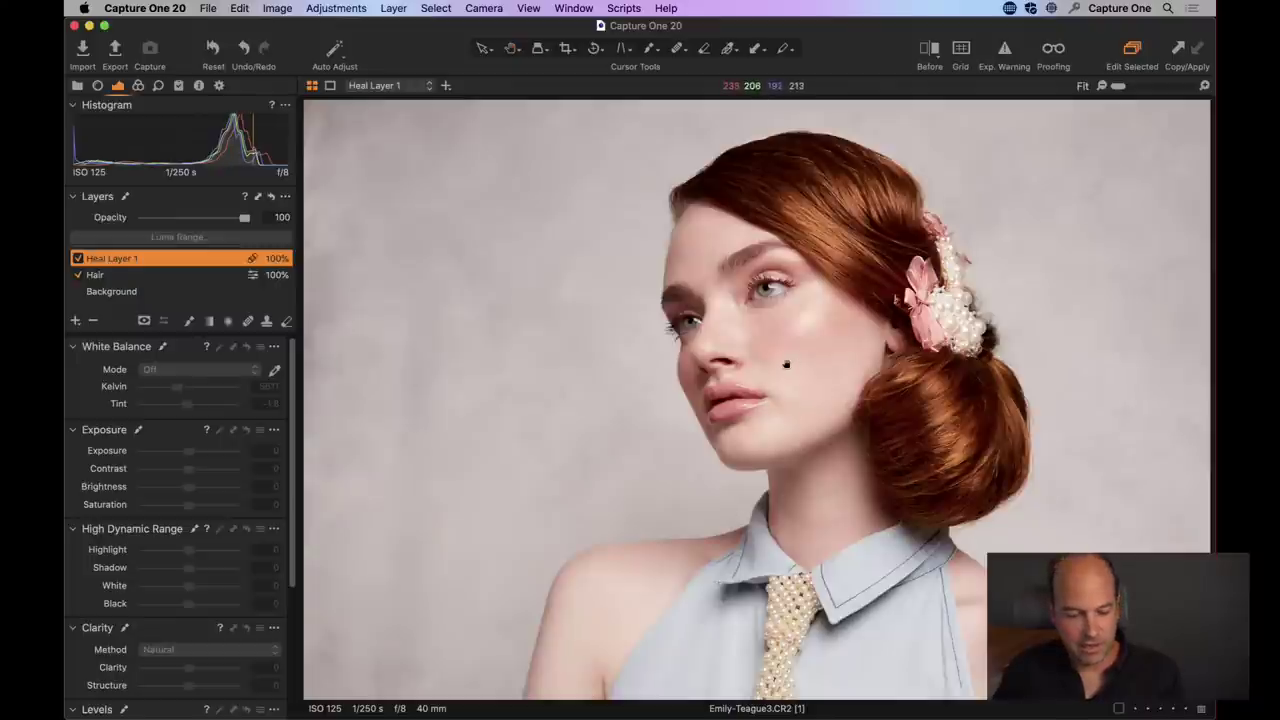
pyautogui.click(805, 417)
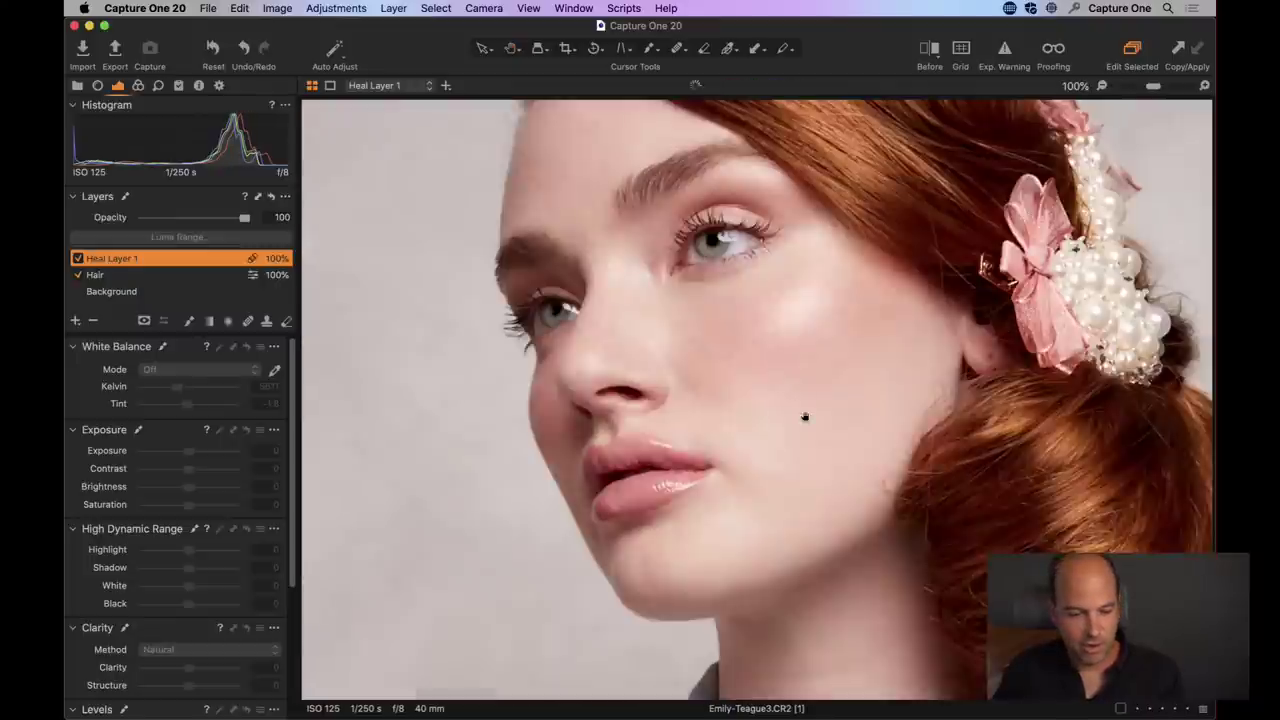
pyautogui.click(247, 321)
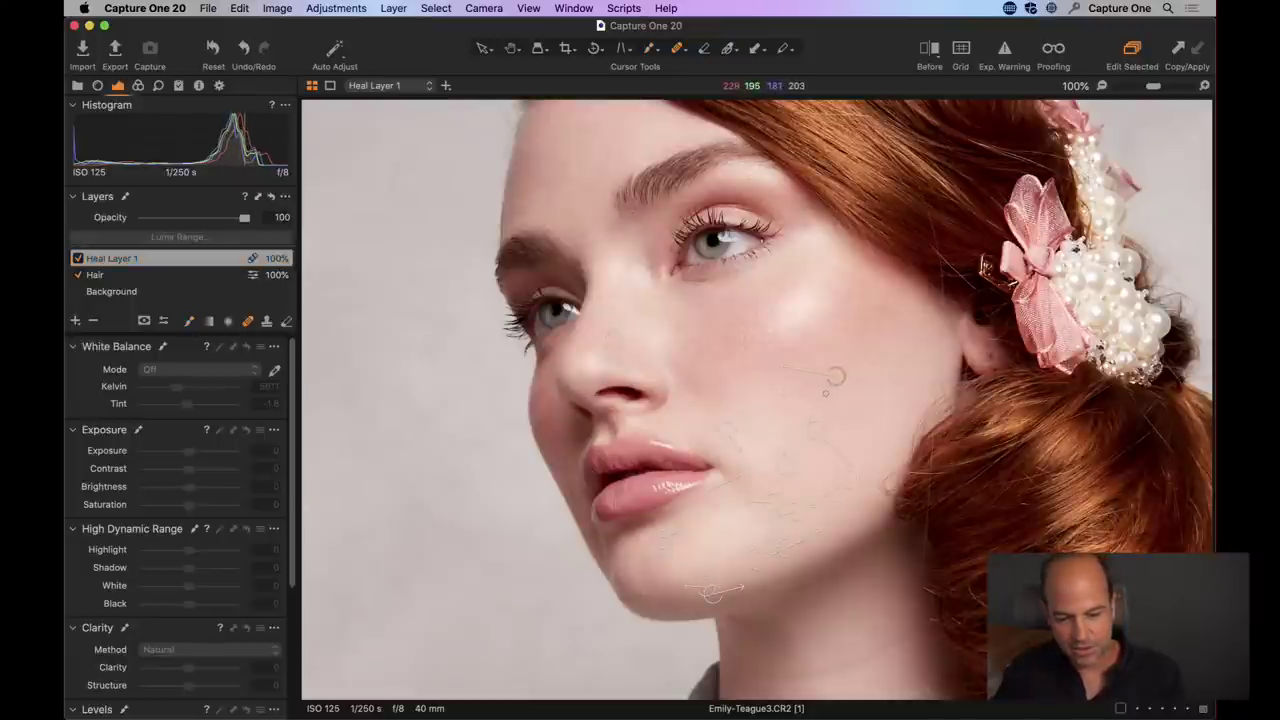
pyautogui.click(836, 377)
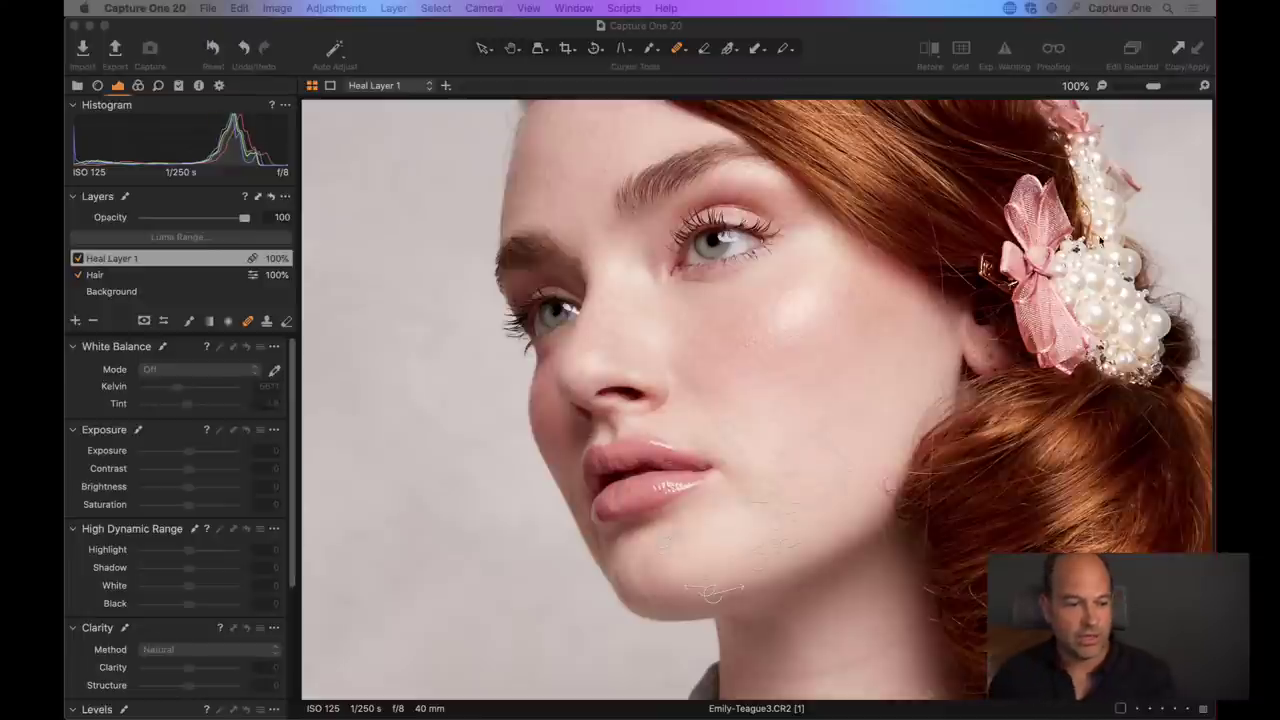
pyautogui.moveTo(408, 58); pyautogui.dragTo(408, 58)
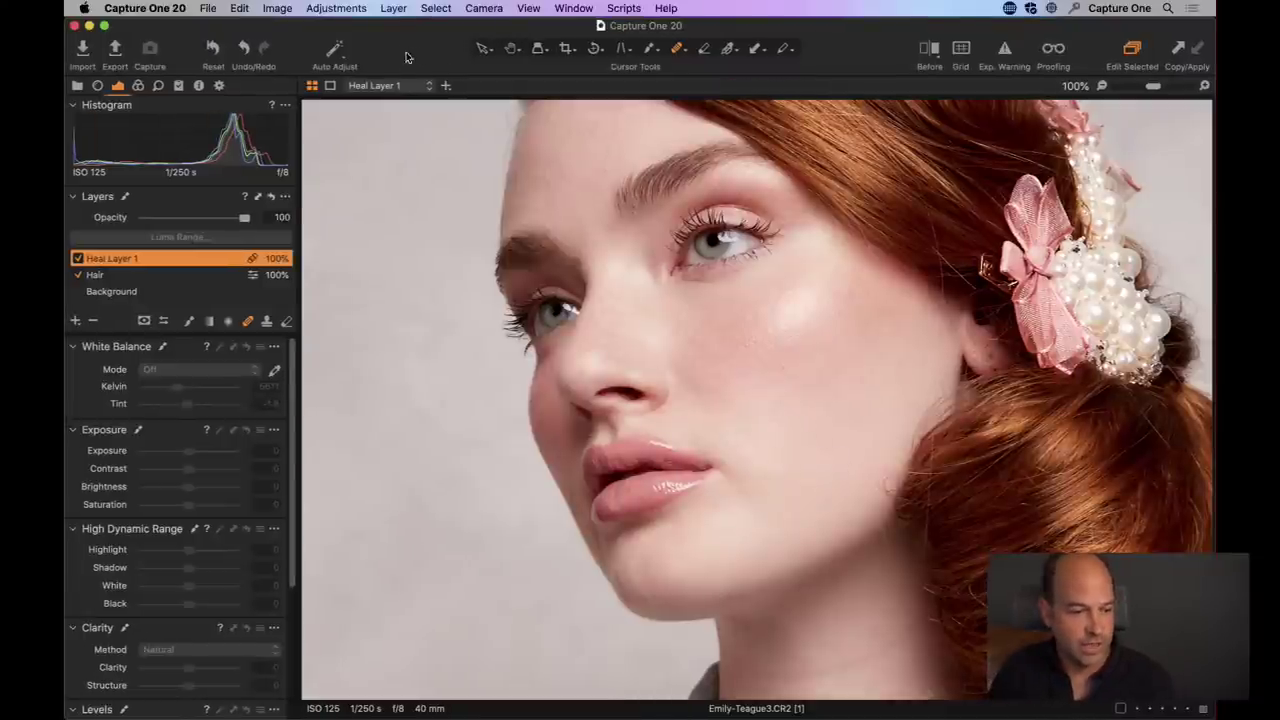
pyautogui.click(240, 8)
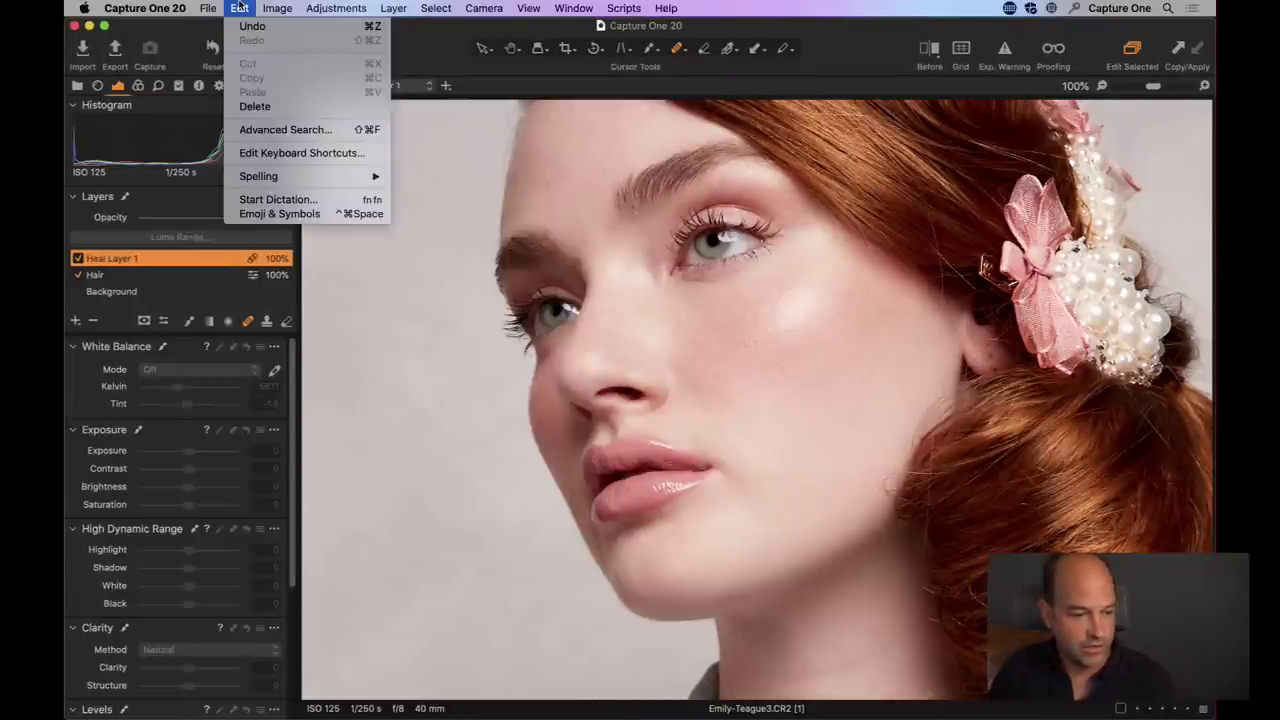
# - Search the keyboard shortcut editor for 'heal' and 'bru' to check those shortcuts, then close it
pyautogui.click(270, 153)
pyautogui.click(208, 71)
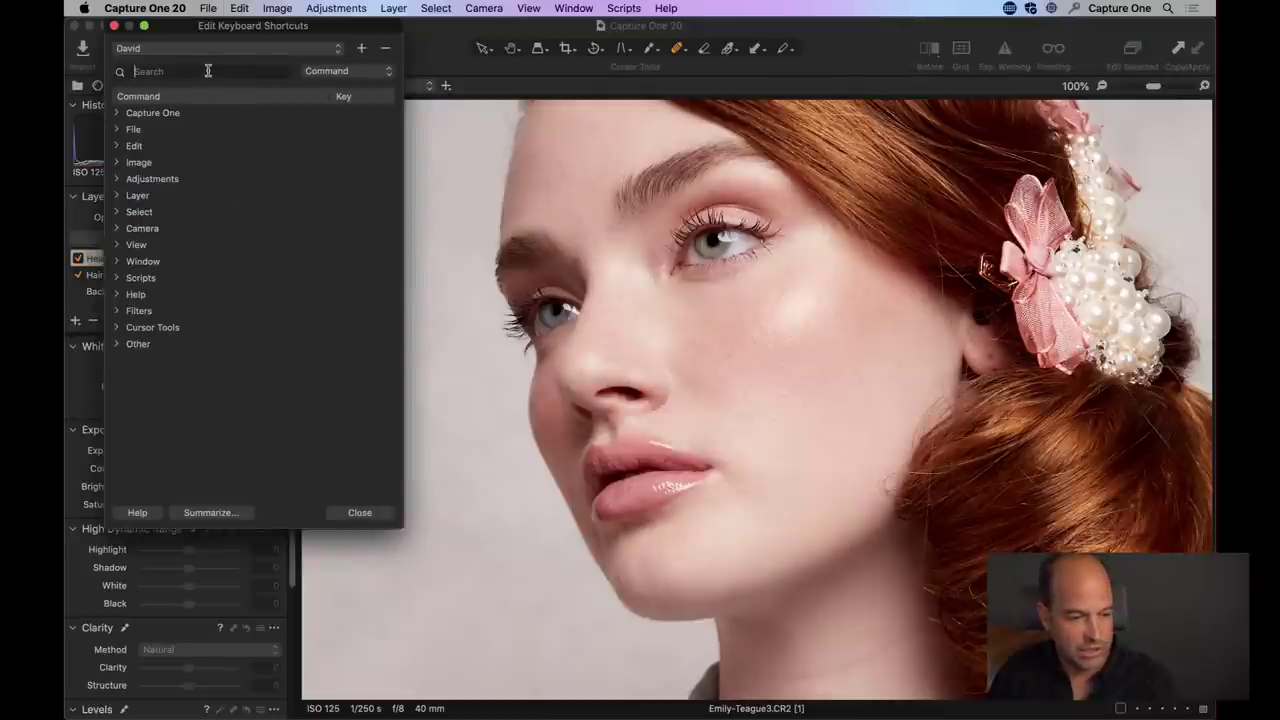
pyautogui.write('heal')
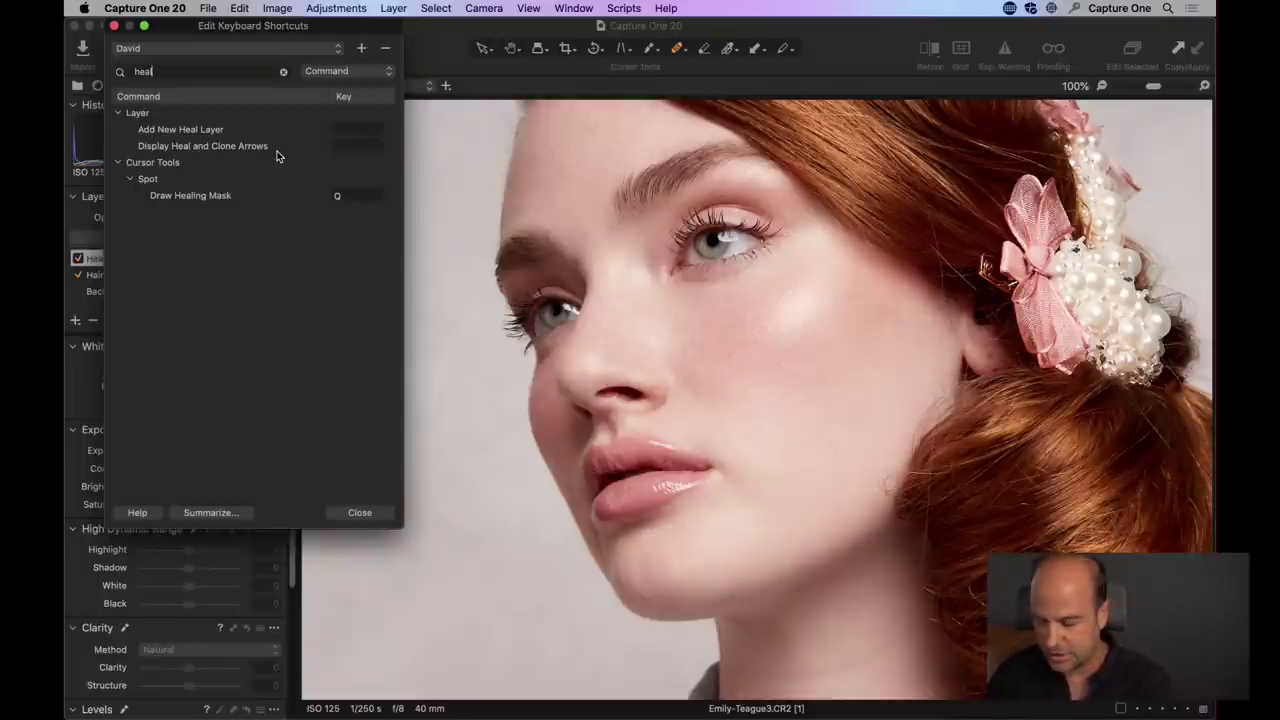
pyautogui.press('BackSpace')
pyautogui.press('BackSpace')
pyautogui.press('BackSpace')
pyautogui.press('BackSpace')
pyautogui.write('bru')
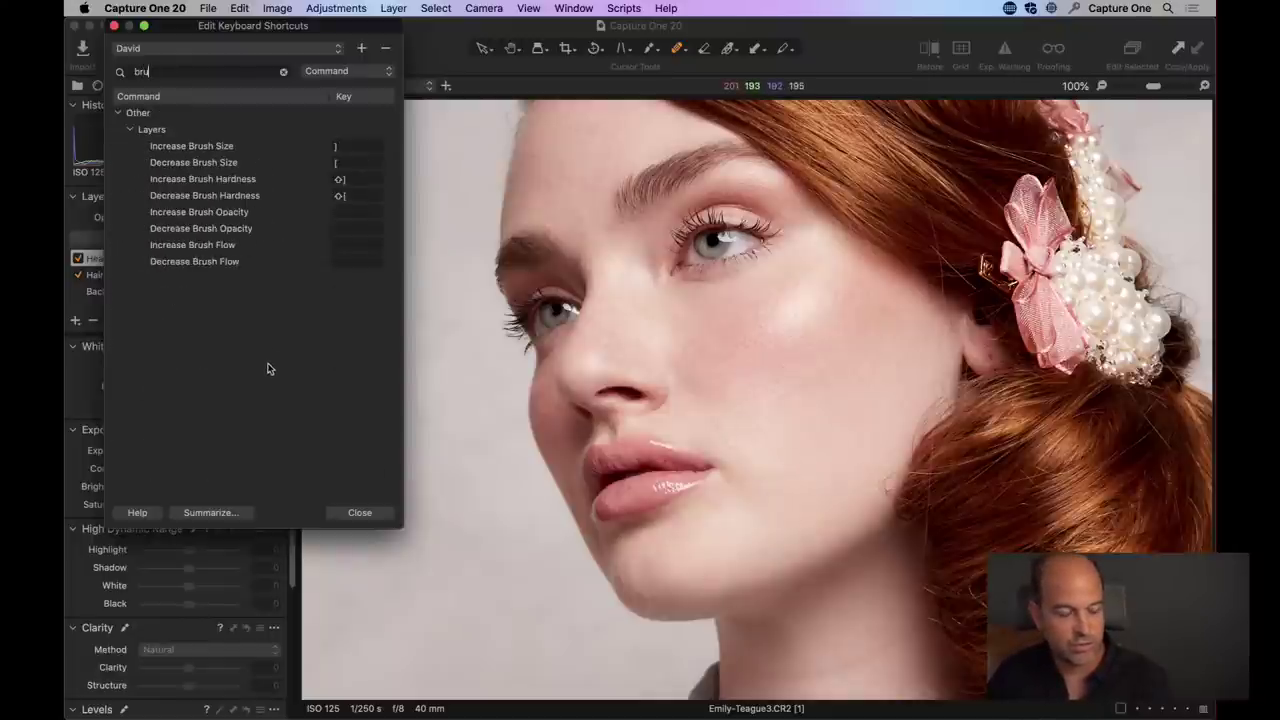
pyautogui.click(360, 513)
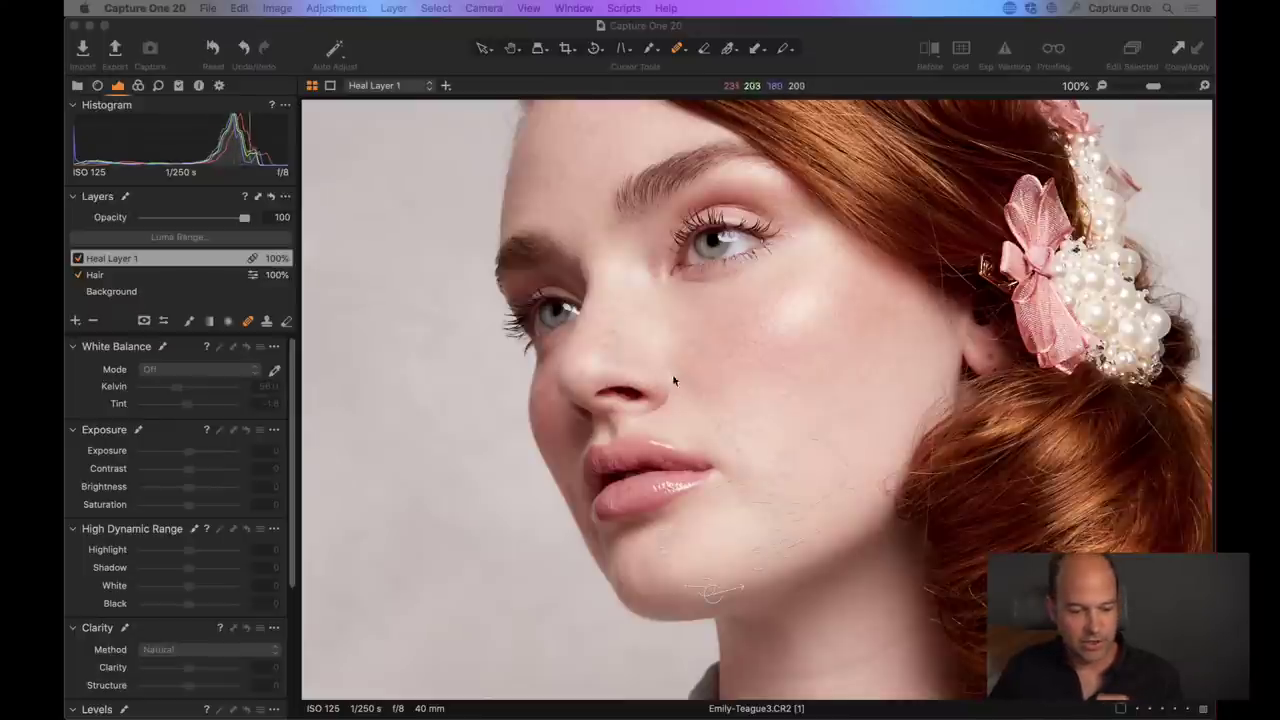
# - Fit the portrait, compare before and after in split view, turn the split off, and select the Hair layer
pyautogui.click(549, 118)
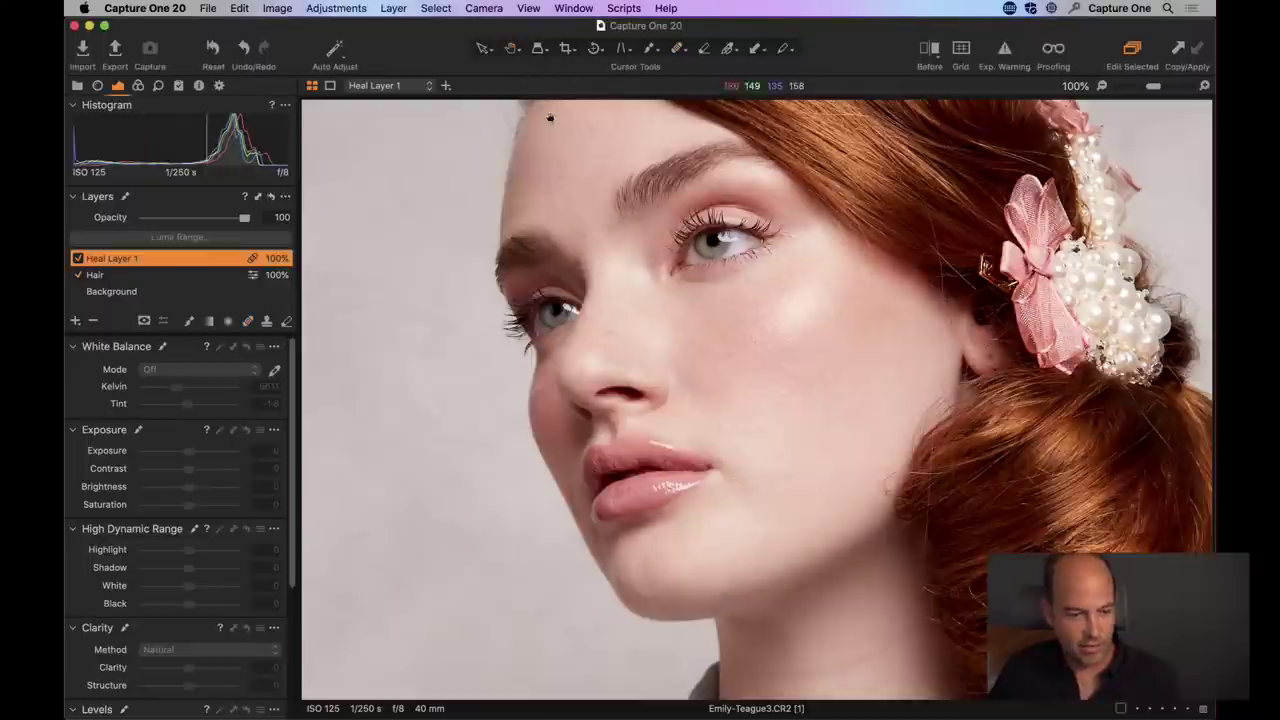
pyautogui.click(729, 309)
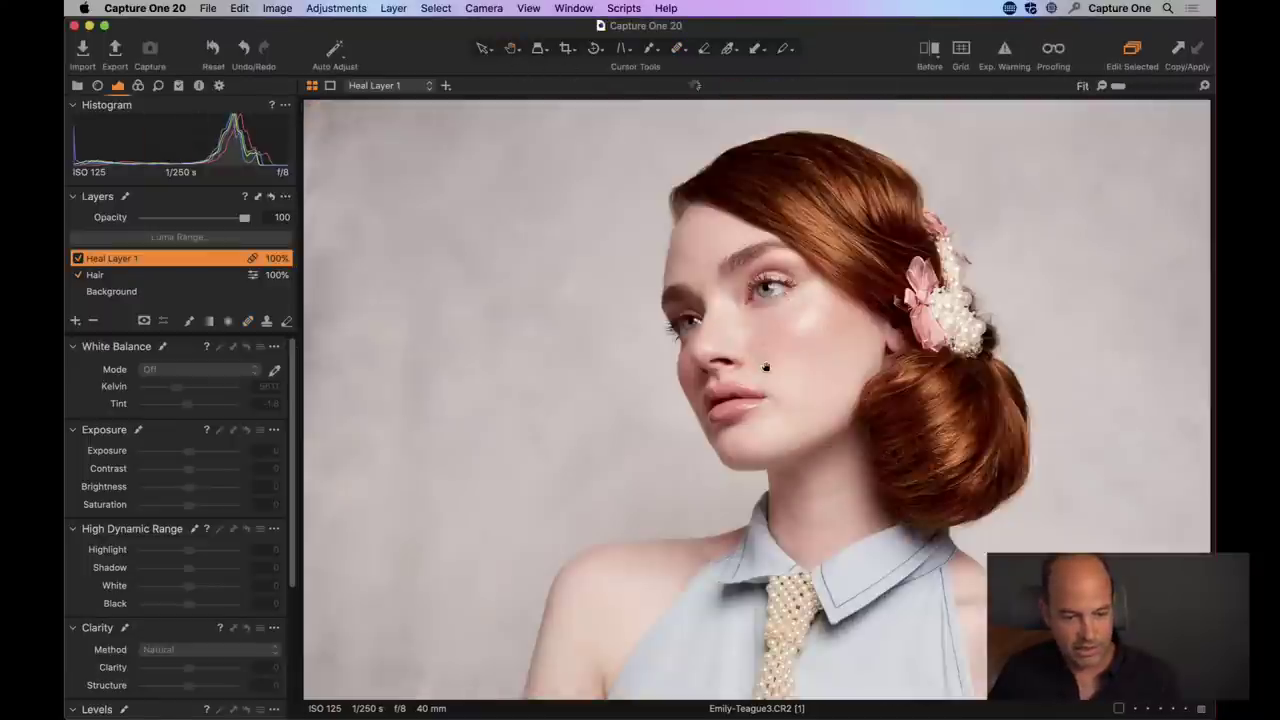
pyautogui.click(926, 56)
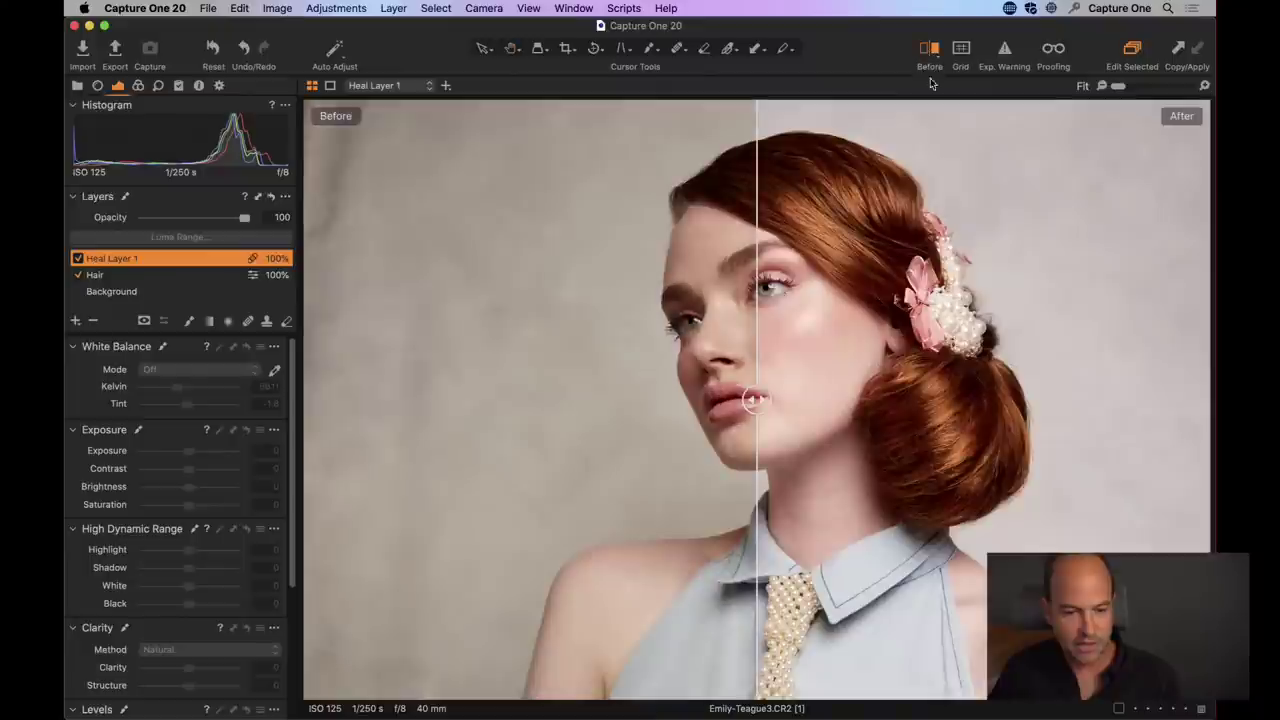
pyautogui.moveTo(757, 398); pyautogui.dragTo(549, 400)
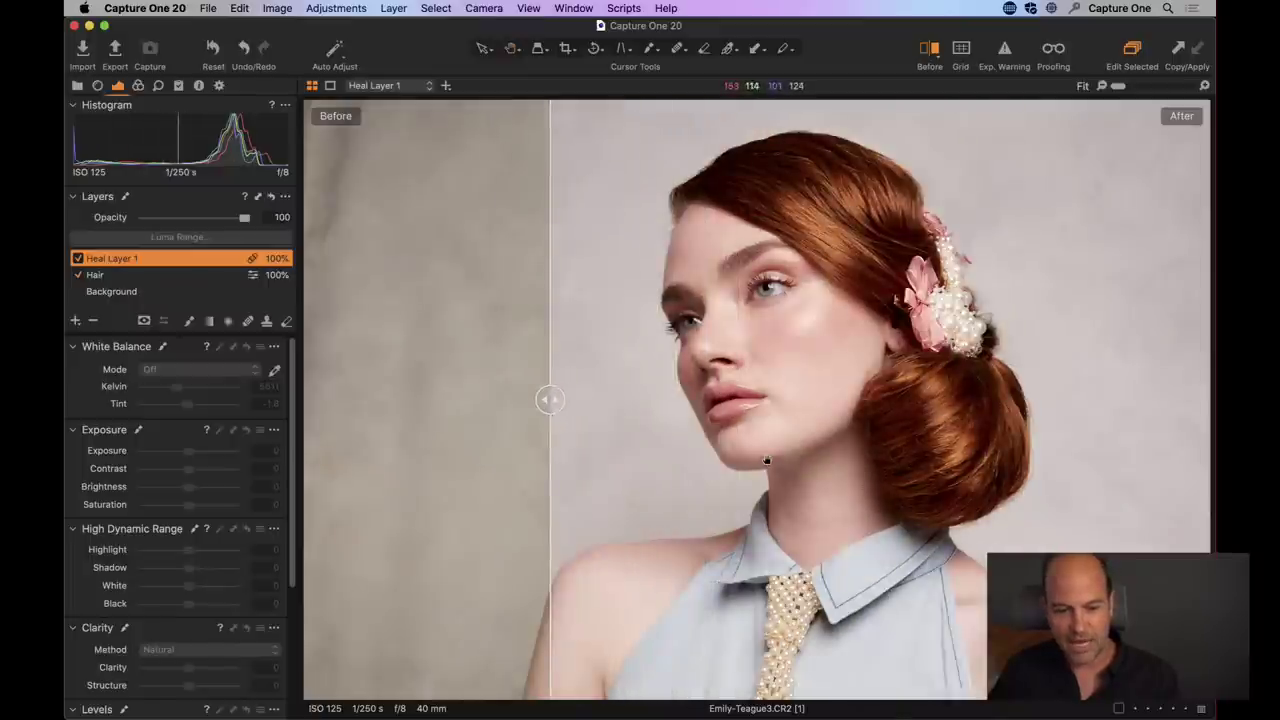
pyautogui.click(929, 50)
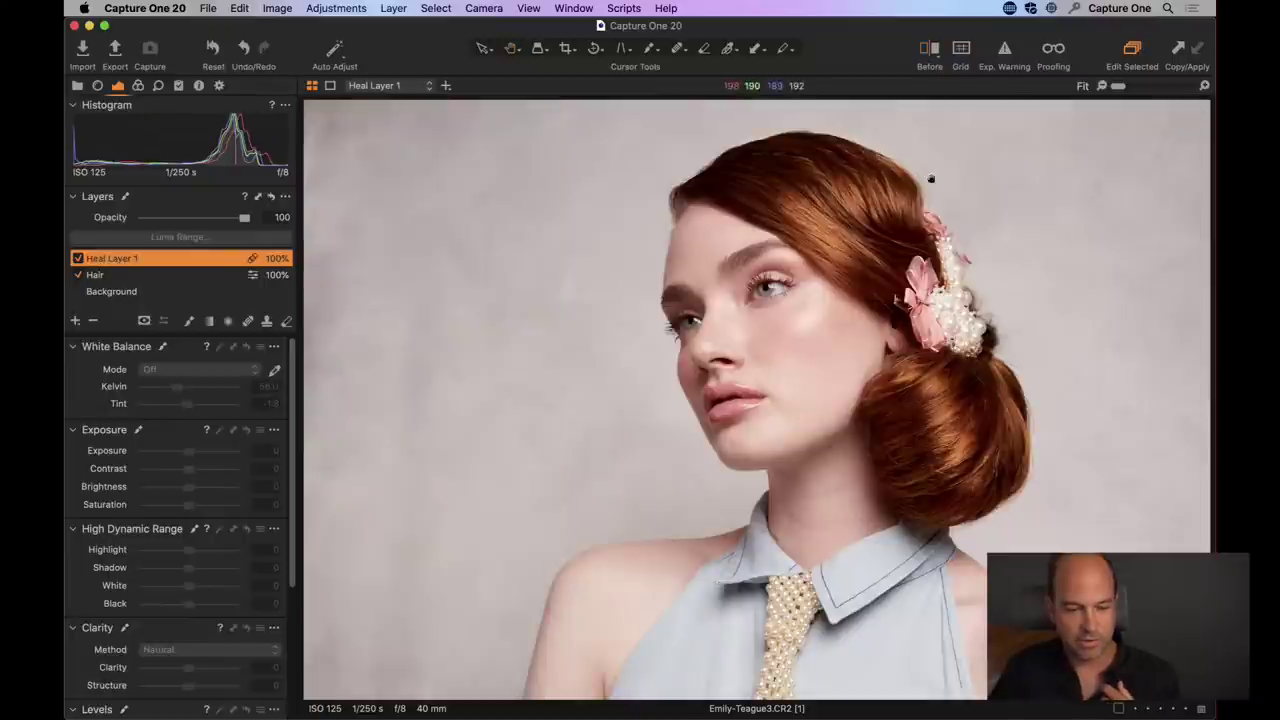
pyautogui.click(95, 277)
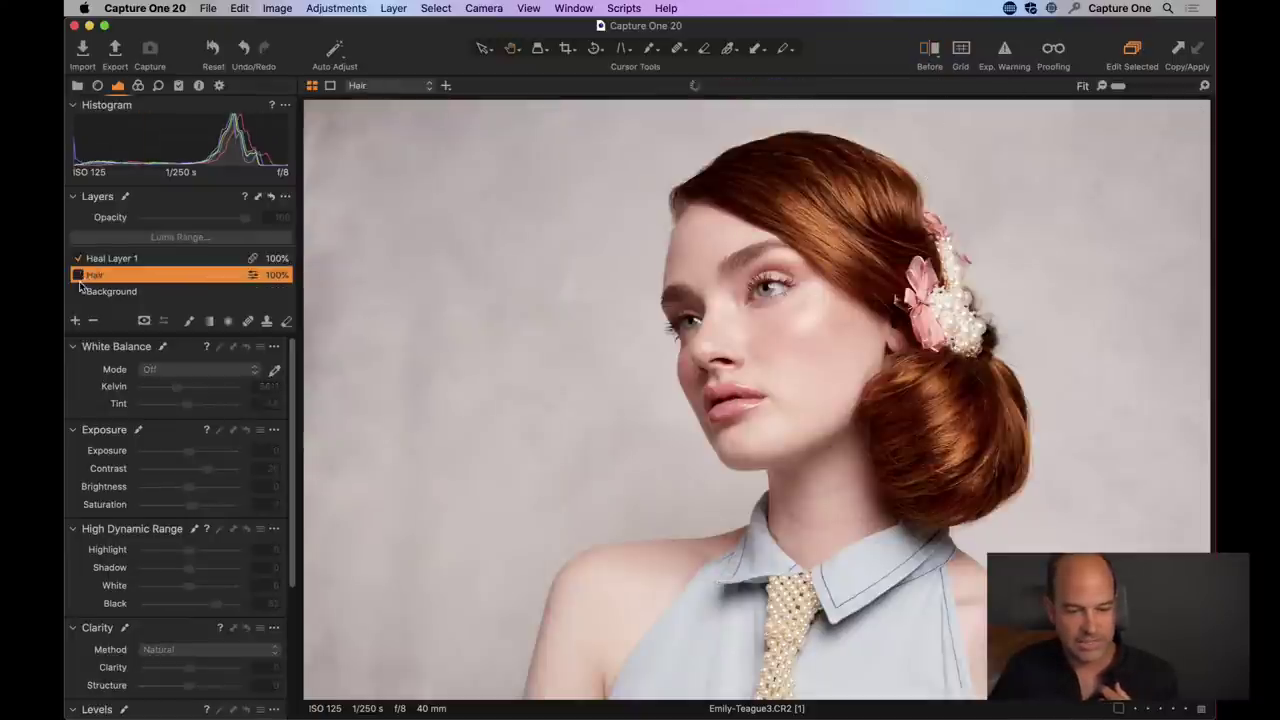
pyautogui.click(77, 276)
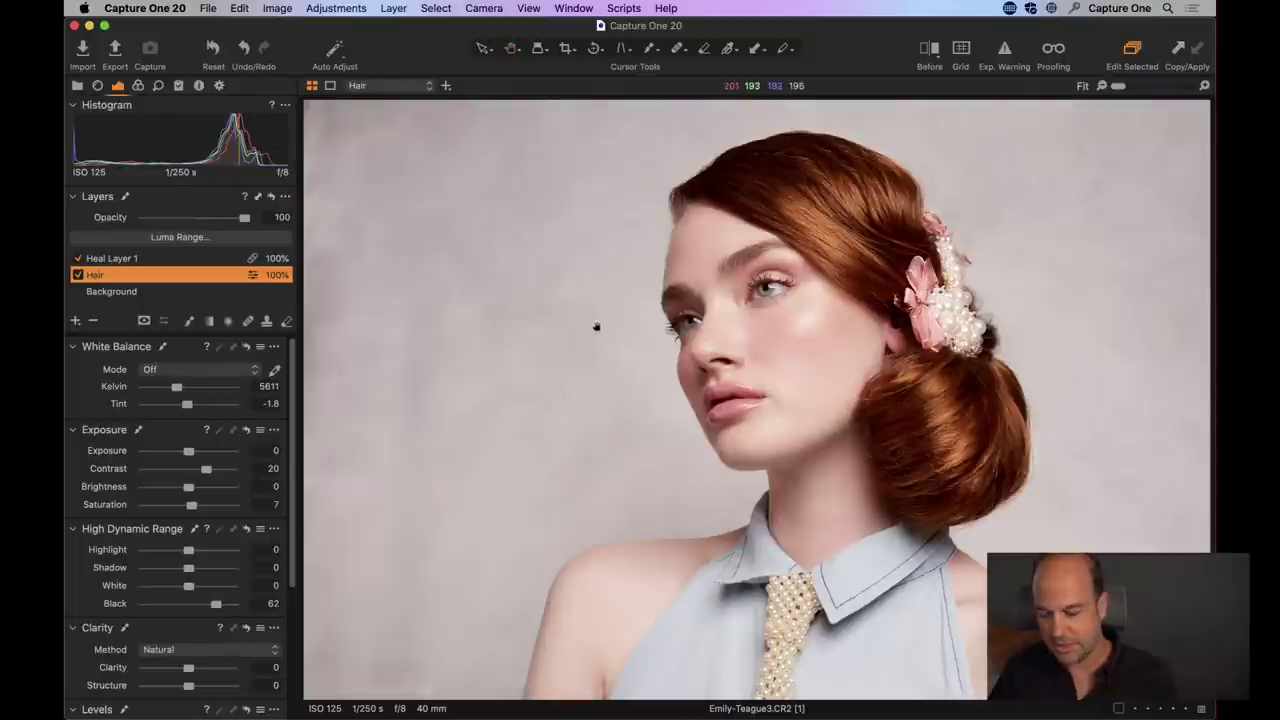
pyautogui.press('super+shift+b')
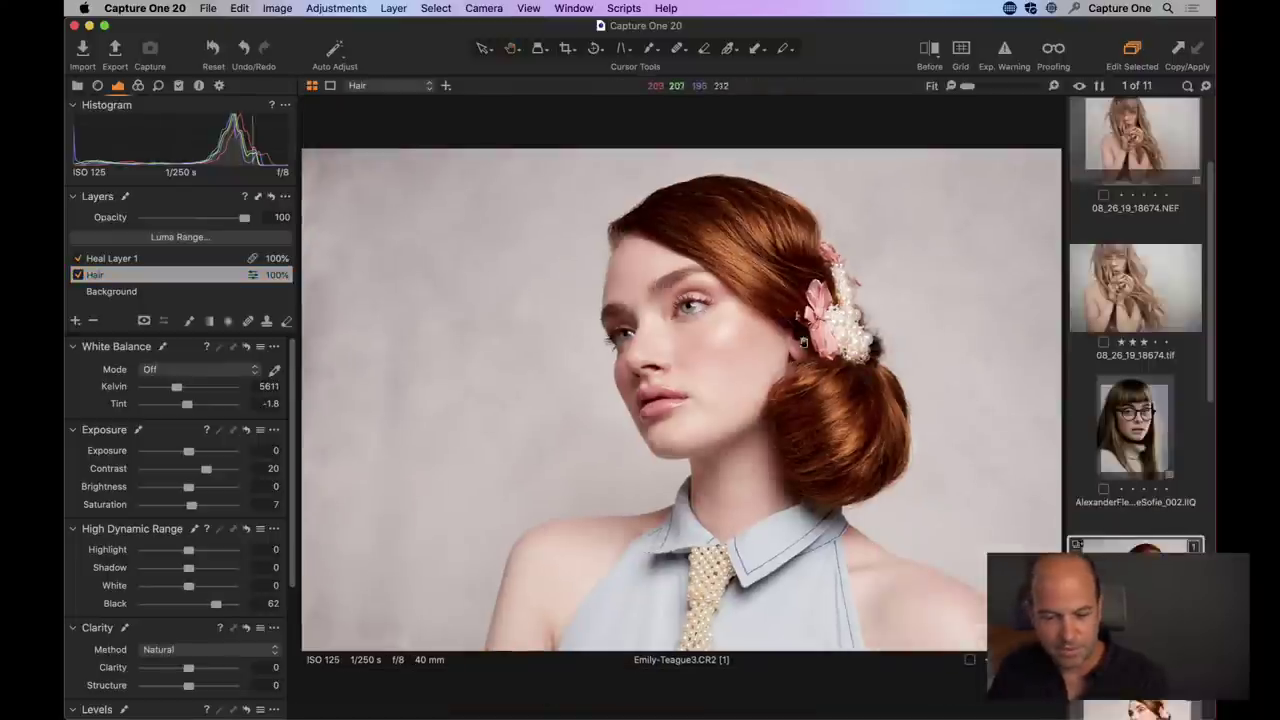
pyautogui.scroll(-5, 1128, 308)
pyautogui.click(1125, 388)
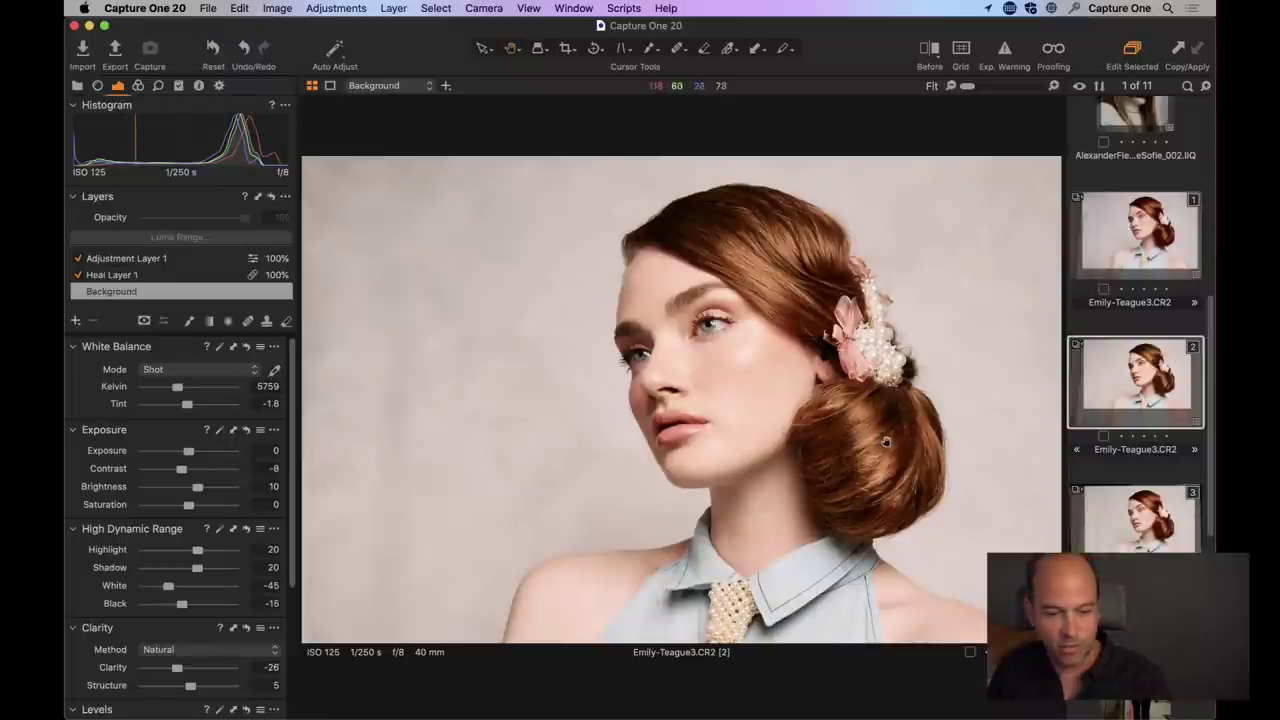
pyautogui.click(1122, 530)
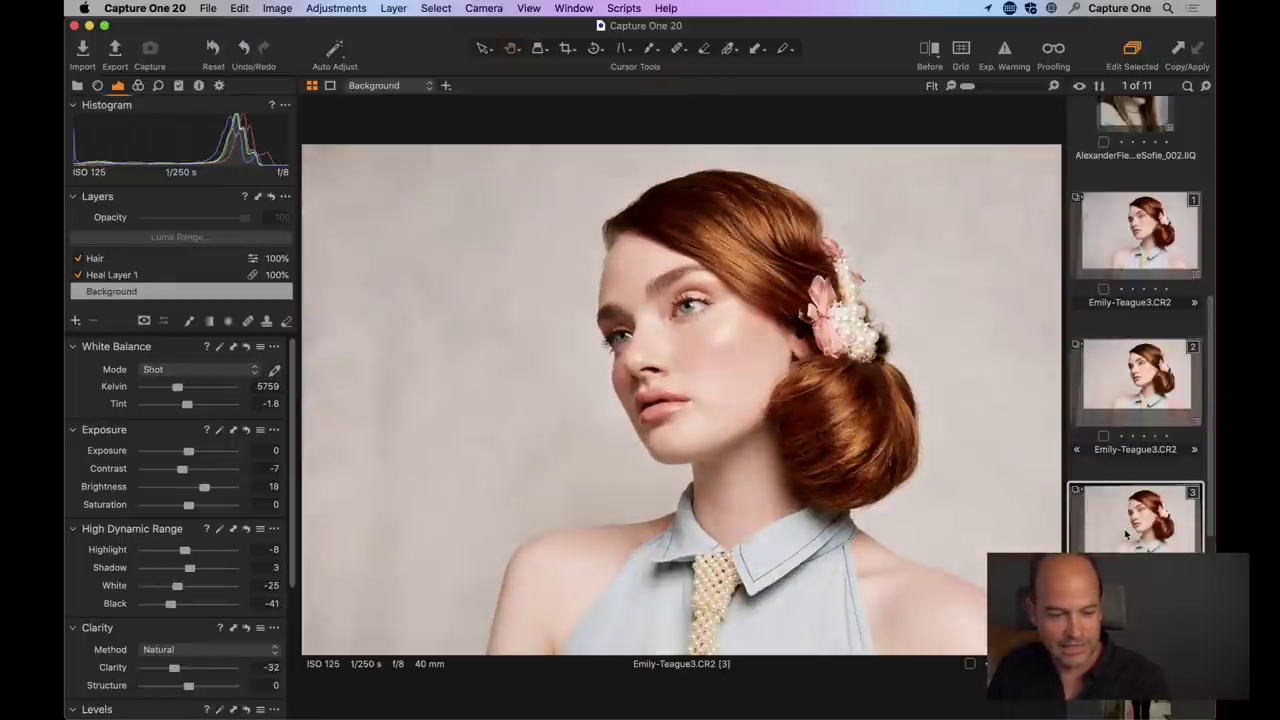
pyautogui.click(1125, 243)
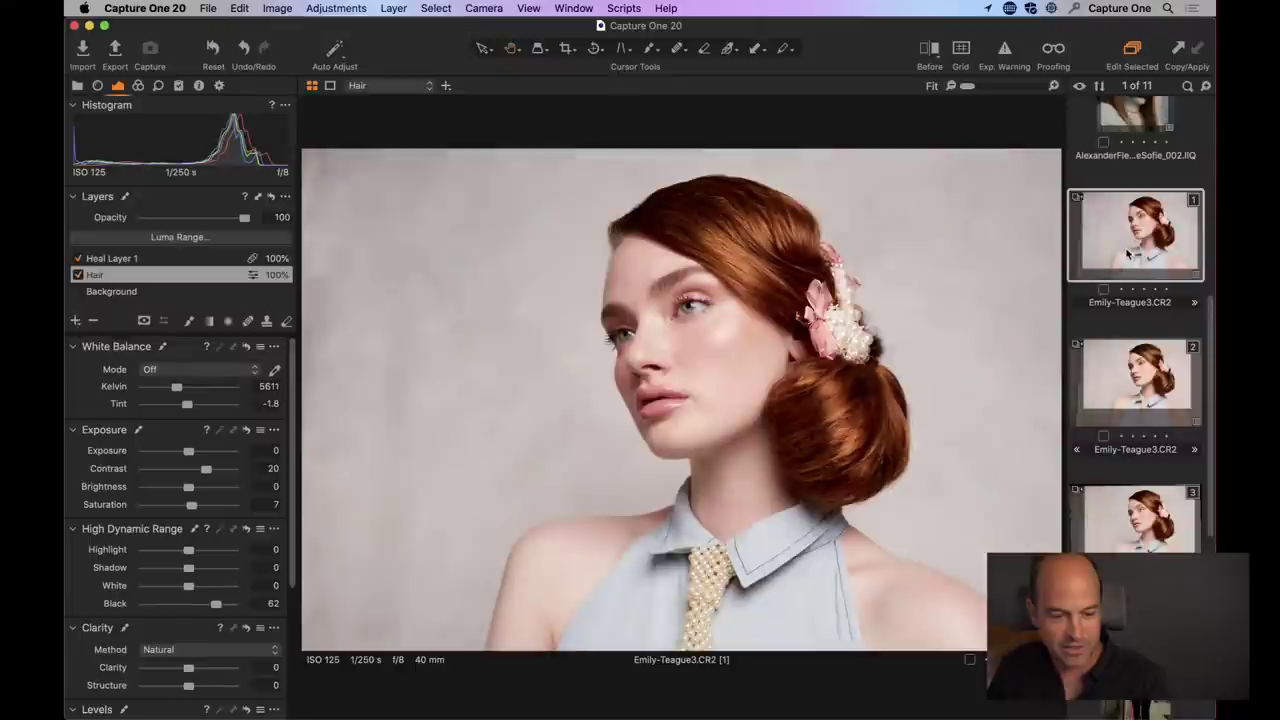
# - Return to the third Emily-Teague3 variant and show all 11 session images in grid view
pyautogui.click(1119, 530)
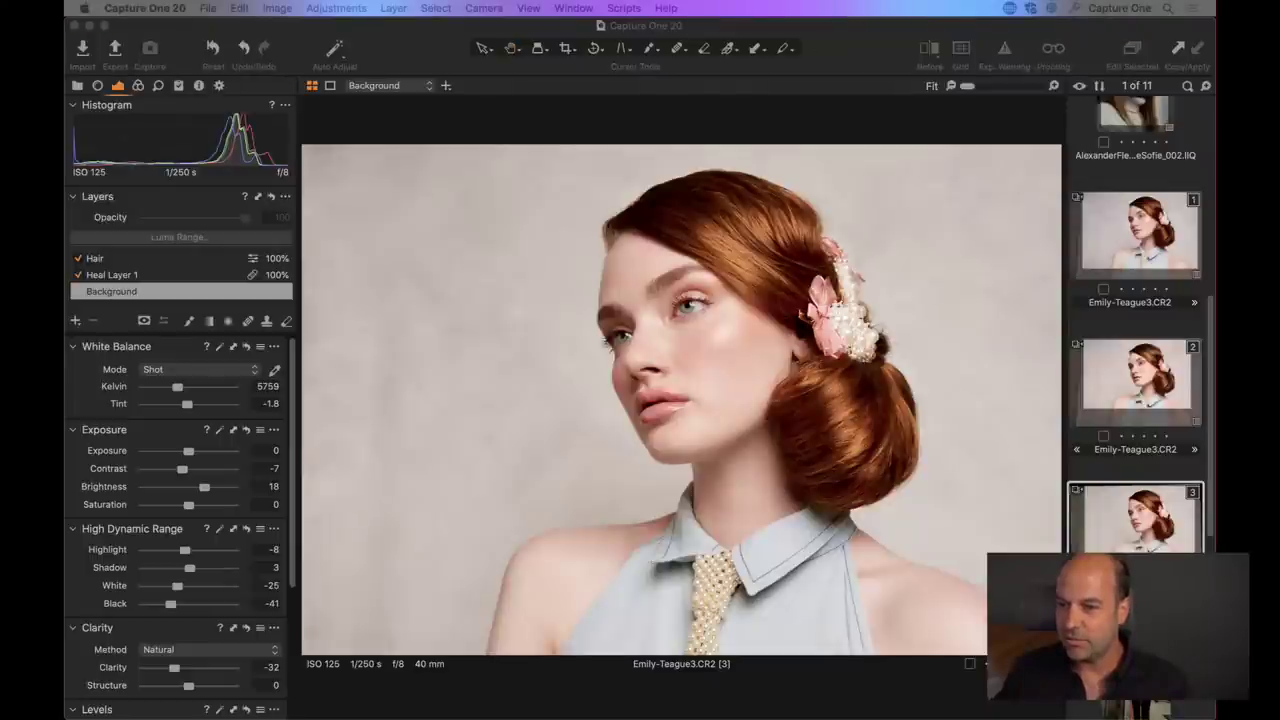
pyautogui.click(508, 345)
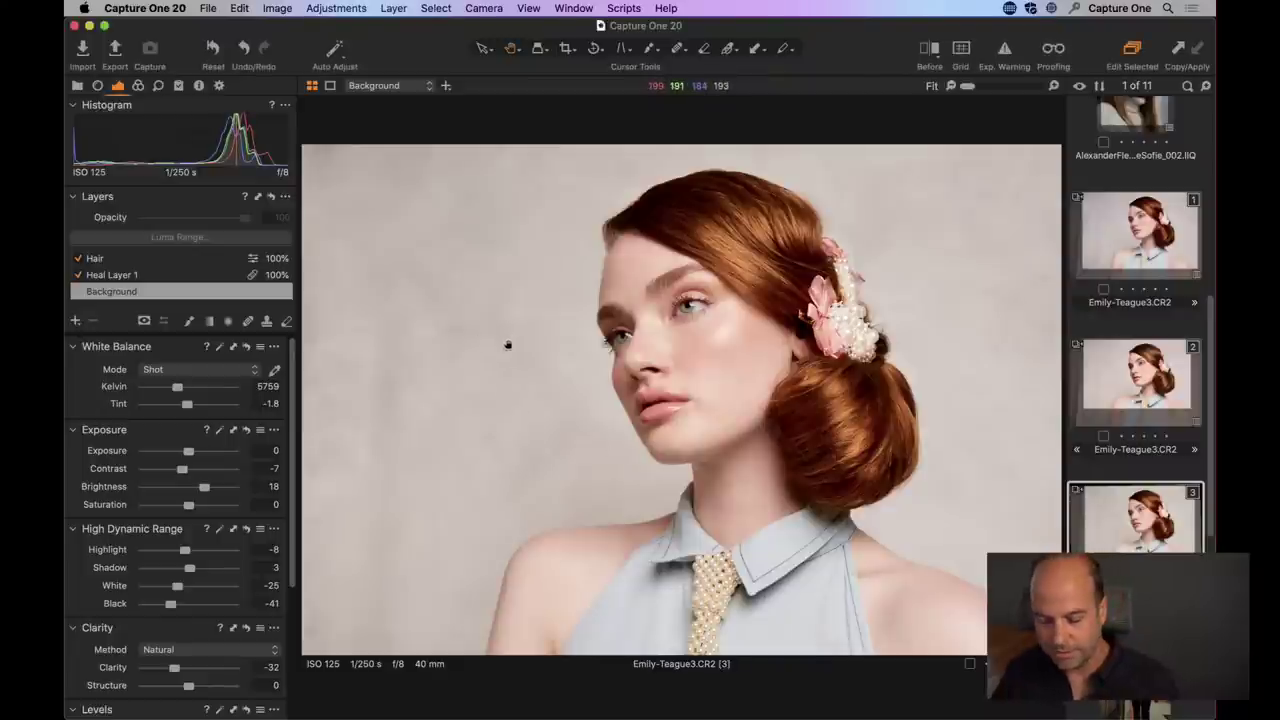
pyautogui.press('alt+super+v')
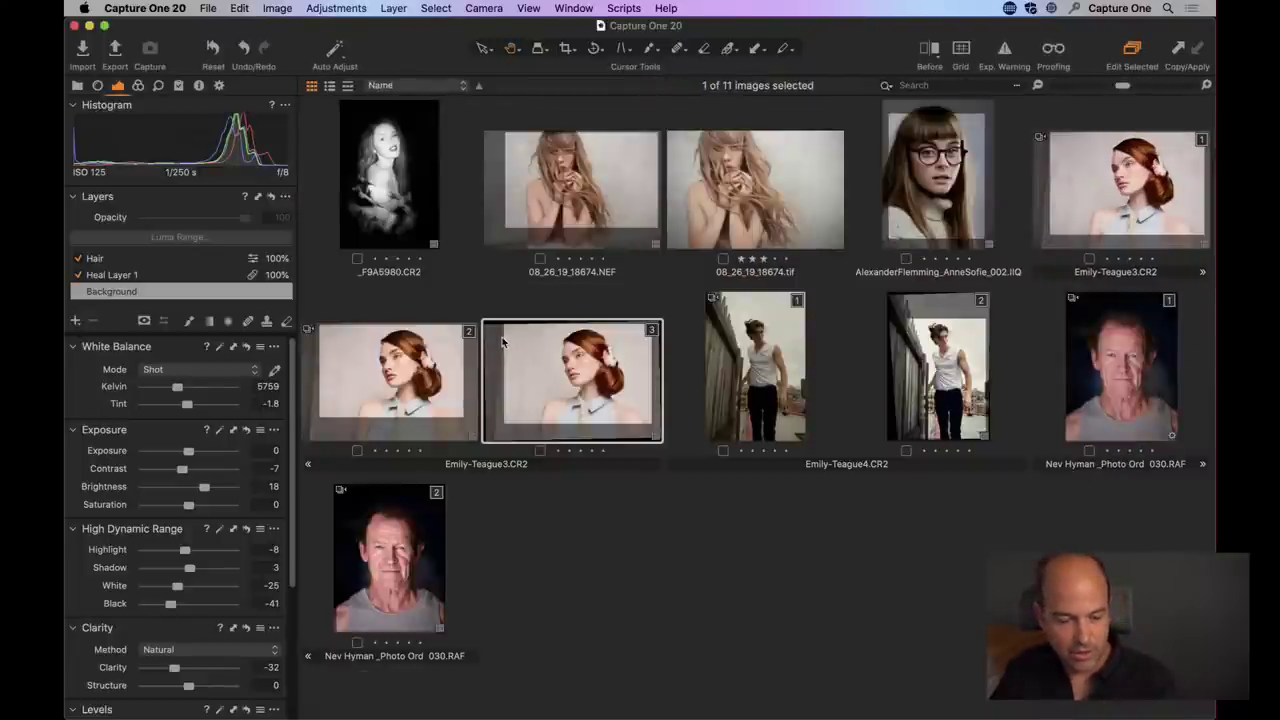
# - Open the older man's portrait, check edited variant 2, return to variant 1, and zoom to 100% on his eye
pyautogui.doubleClick(1111, 363)
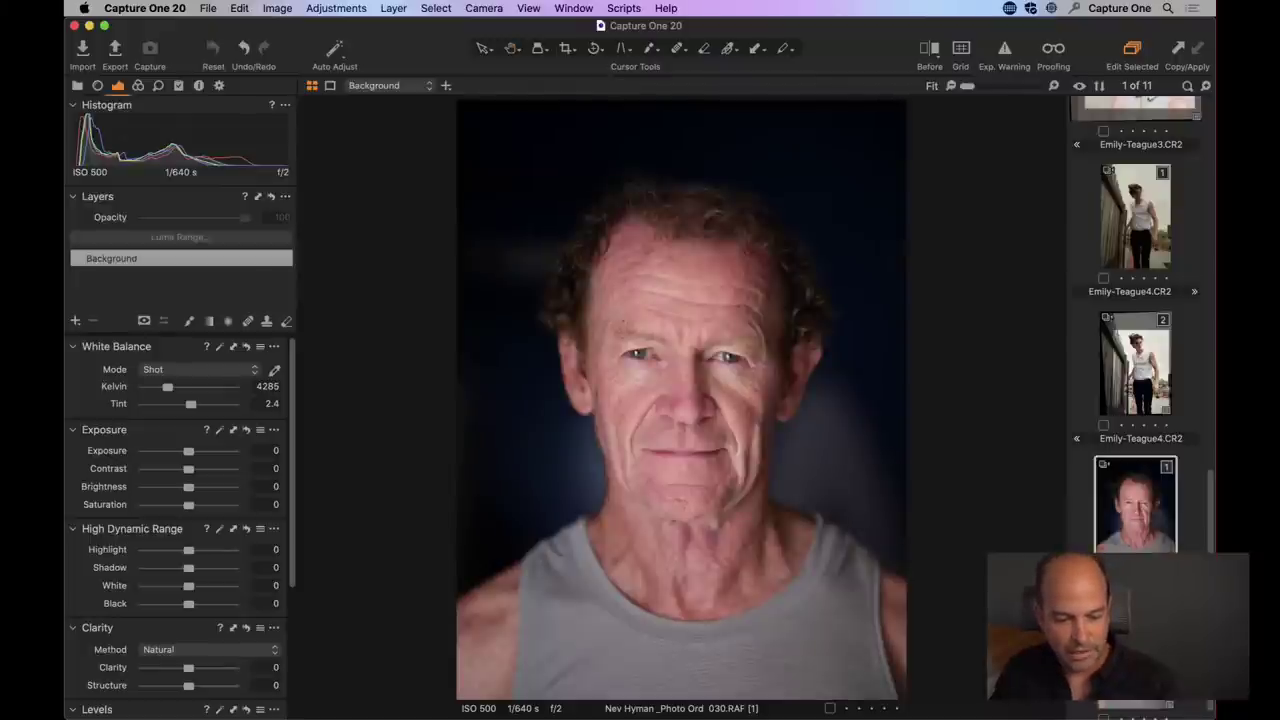
pyautogui.press('Right')
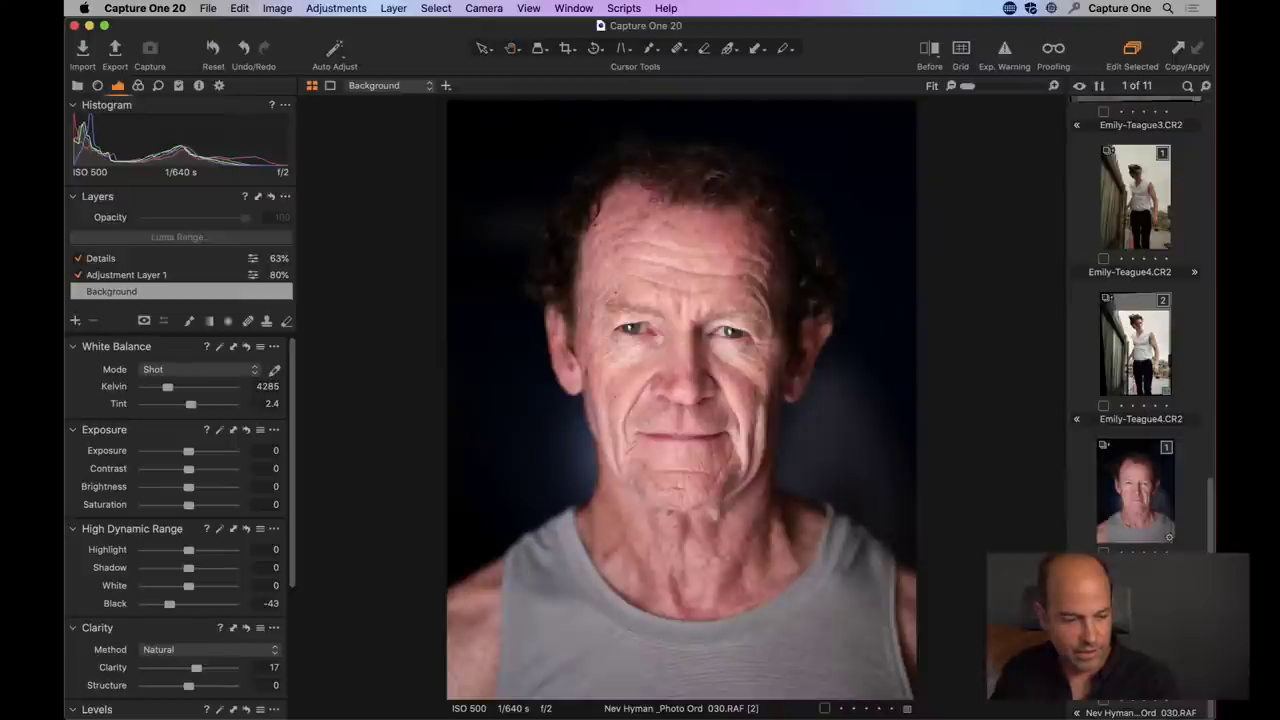
pyautogui.click(1129, 486)
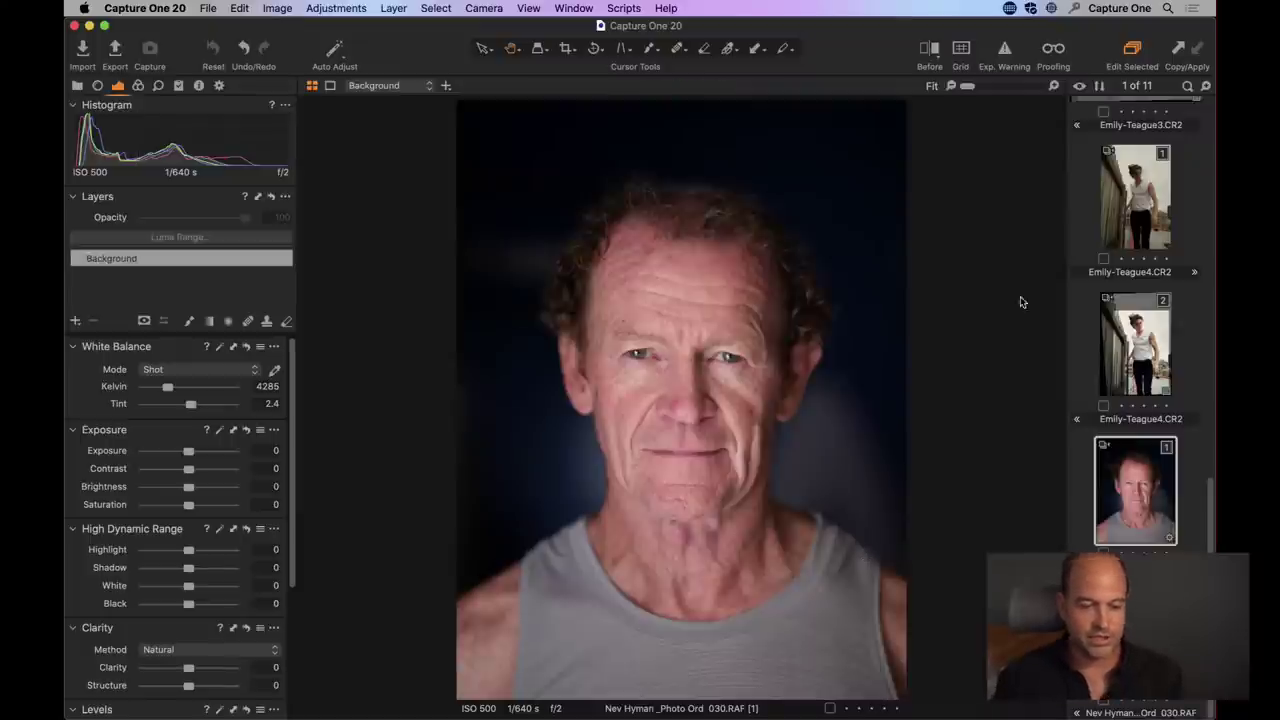
pyautogui.click(644, 359)
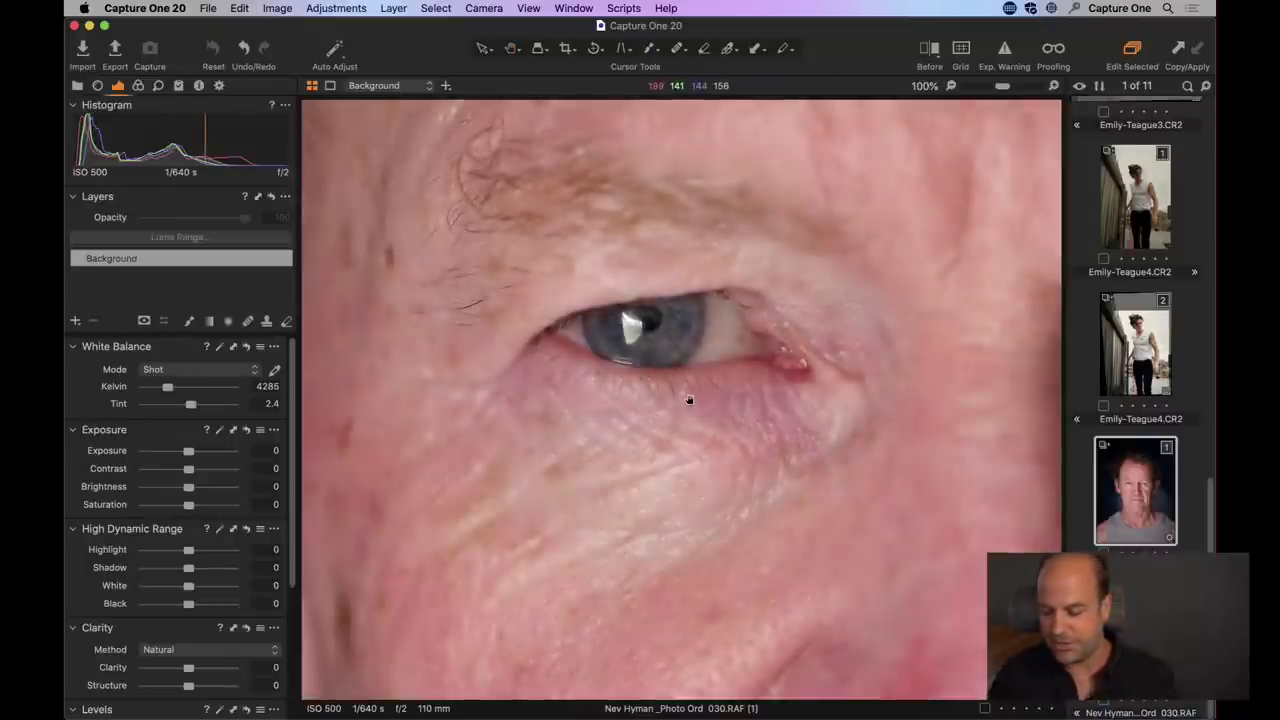
# - Hide the filmstrip, zoom out to 50%, and scroll around the man's eyes, nose and mouth
pyautogui.press('super+b')
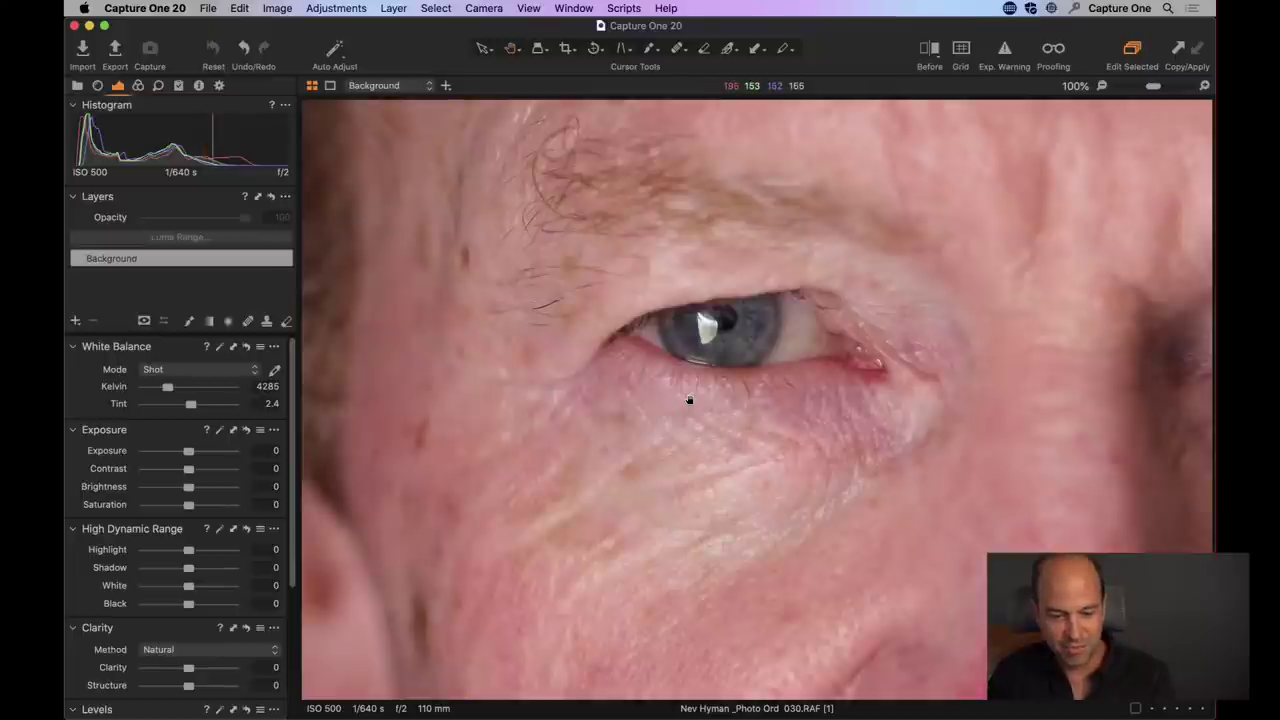
pyautogui.press('super+minus')
pyautogui.press('super+minus')
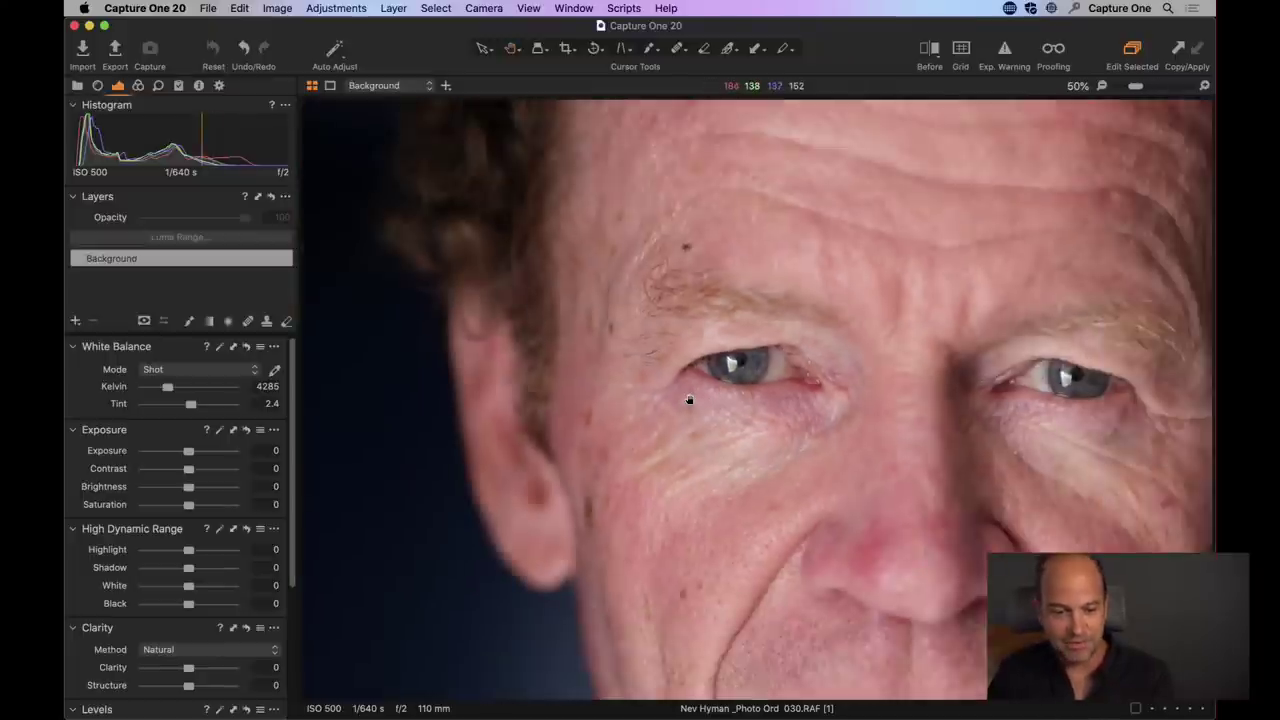
pyautogui.scroll(-5, 766, 340)
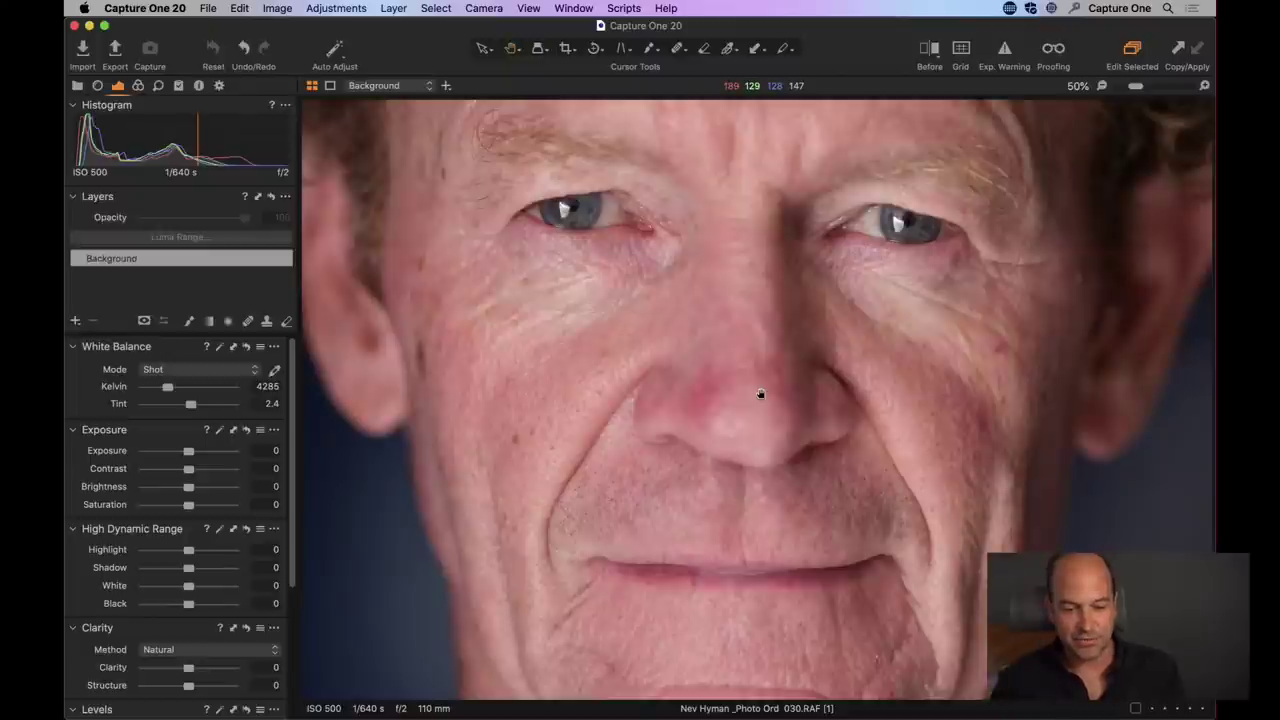
pyautogui.scroll(-4, 660, 266)
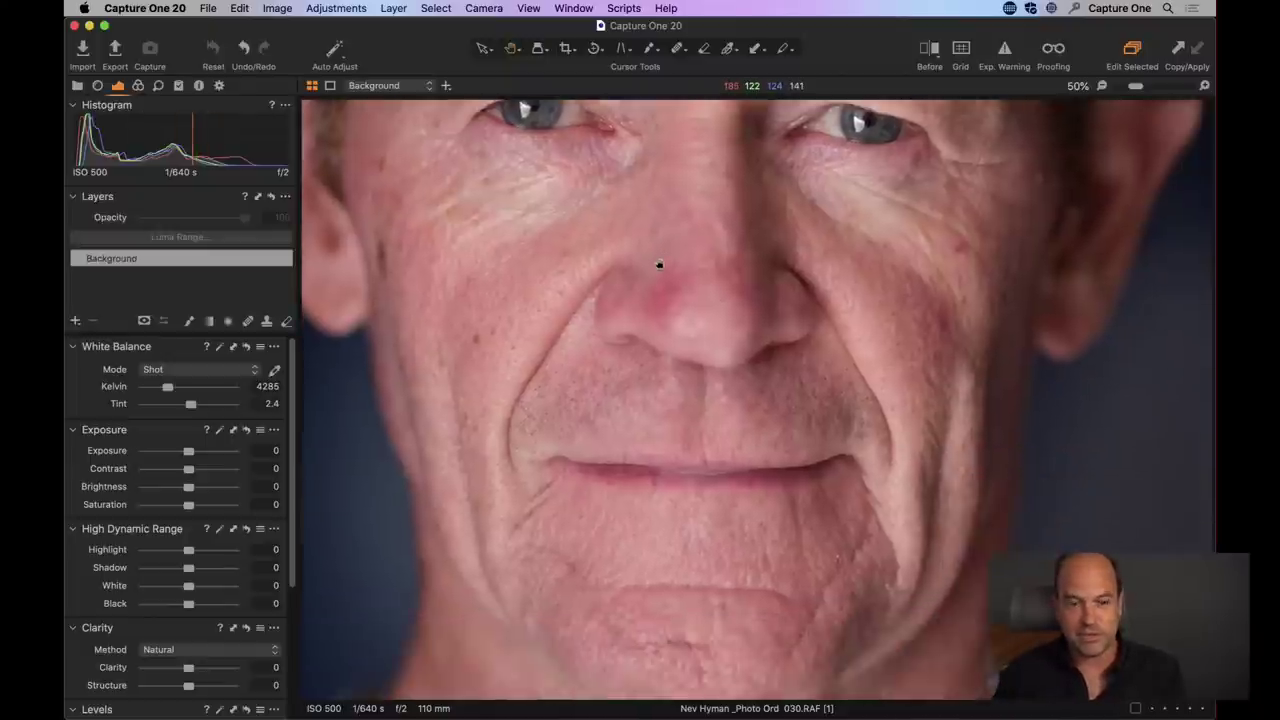
pyautogui.scroll(3, 678, 350)
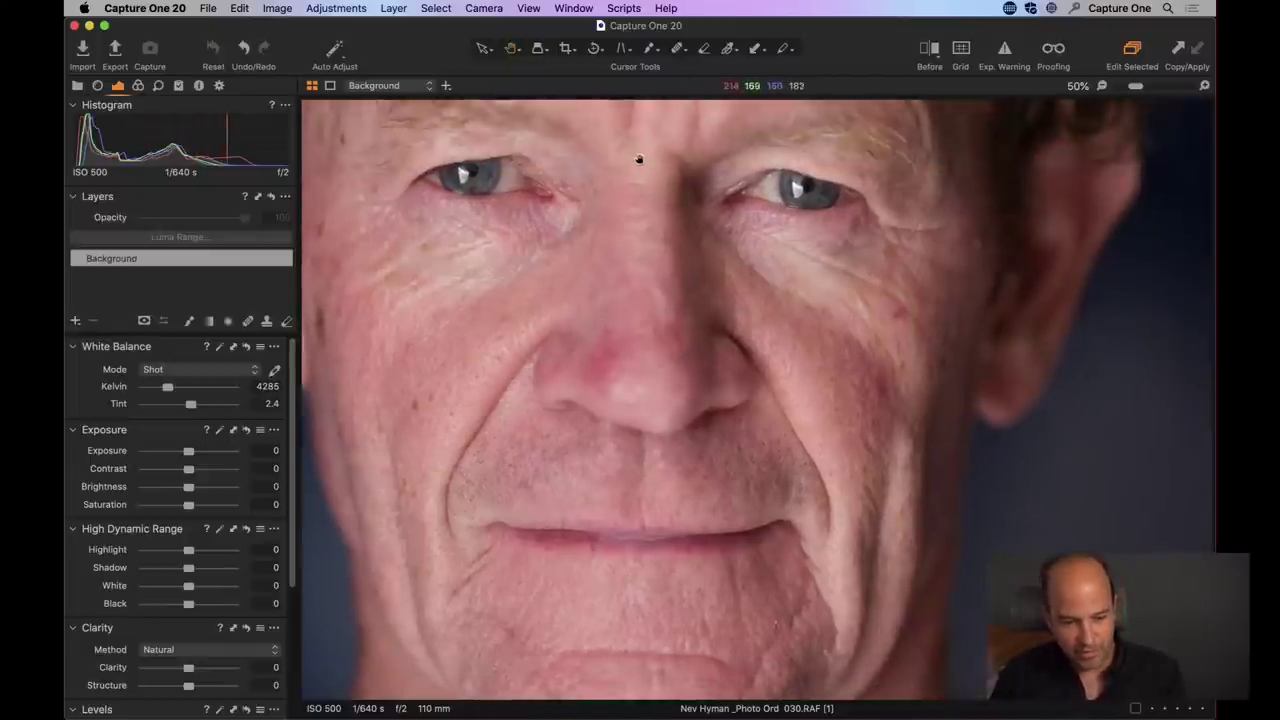
pyautogui.scroll(3, 917, 206)
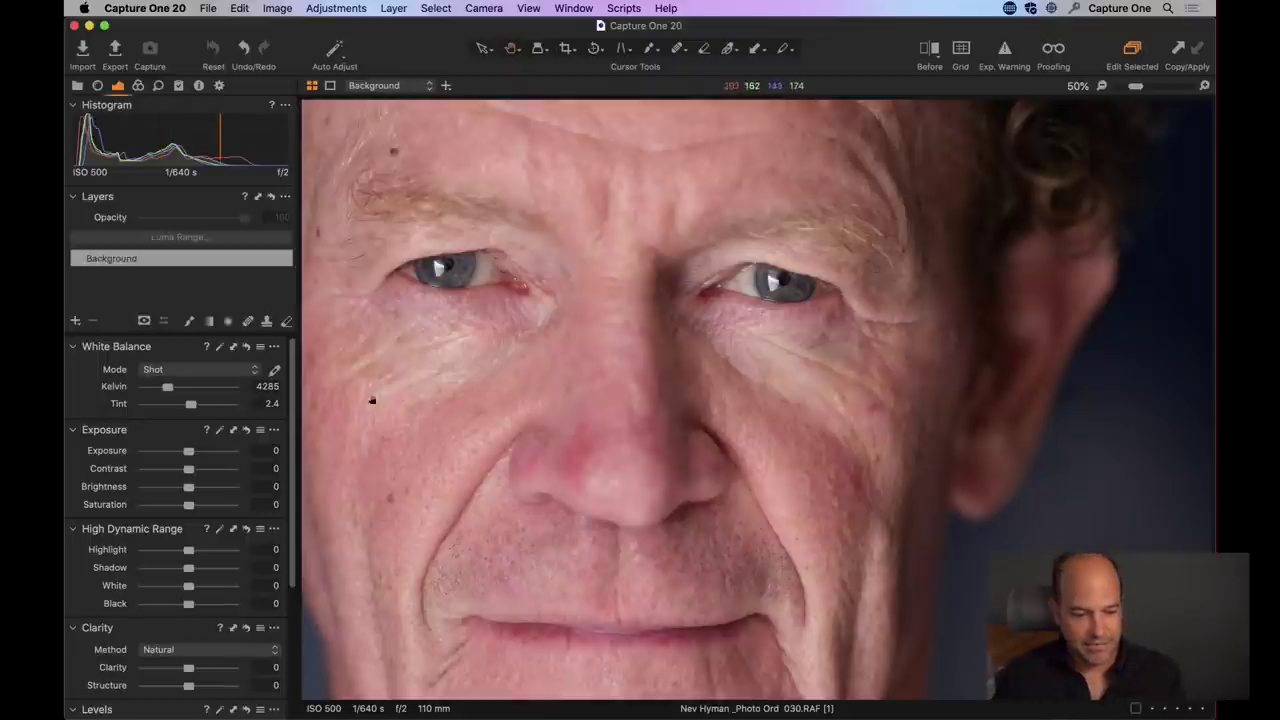
pyautogui.scroll(-5, 609, 343)
pyautogui.scroll(-6, 640, 493)
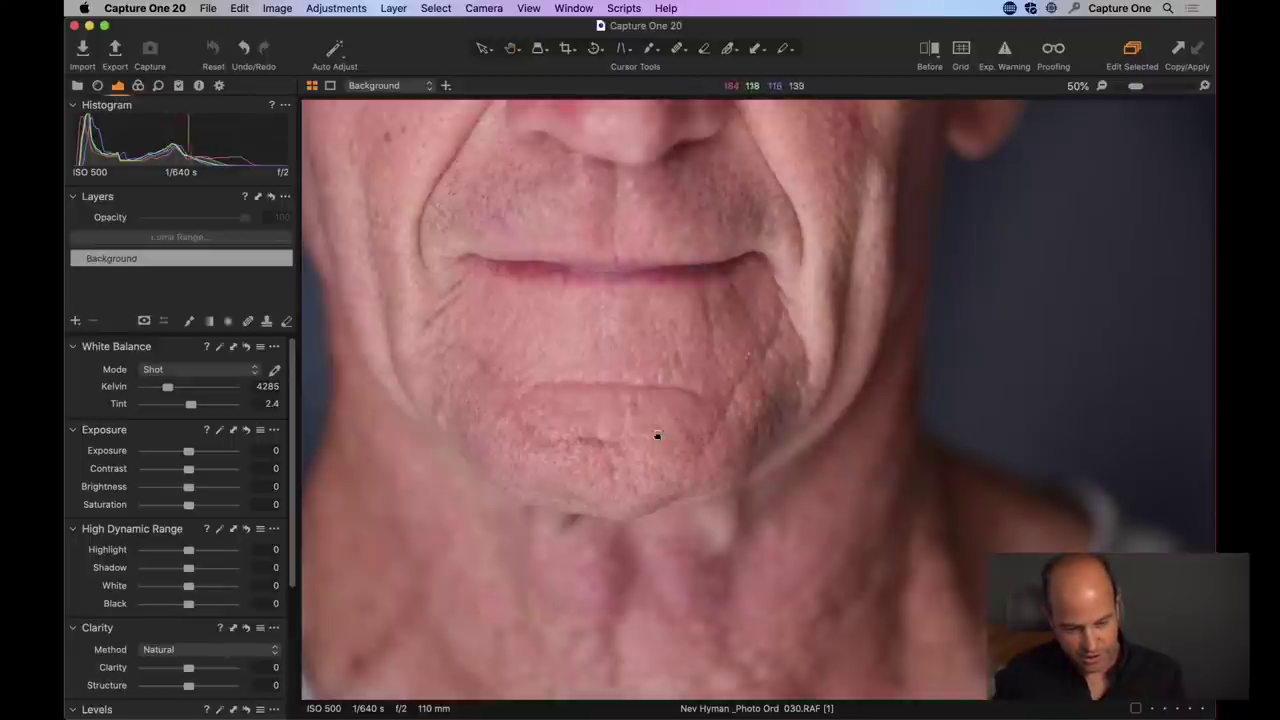
pyautogui.scroll(7, 660, 440)
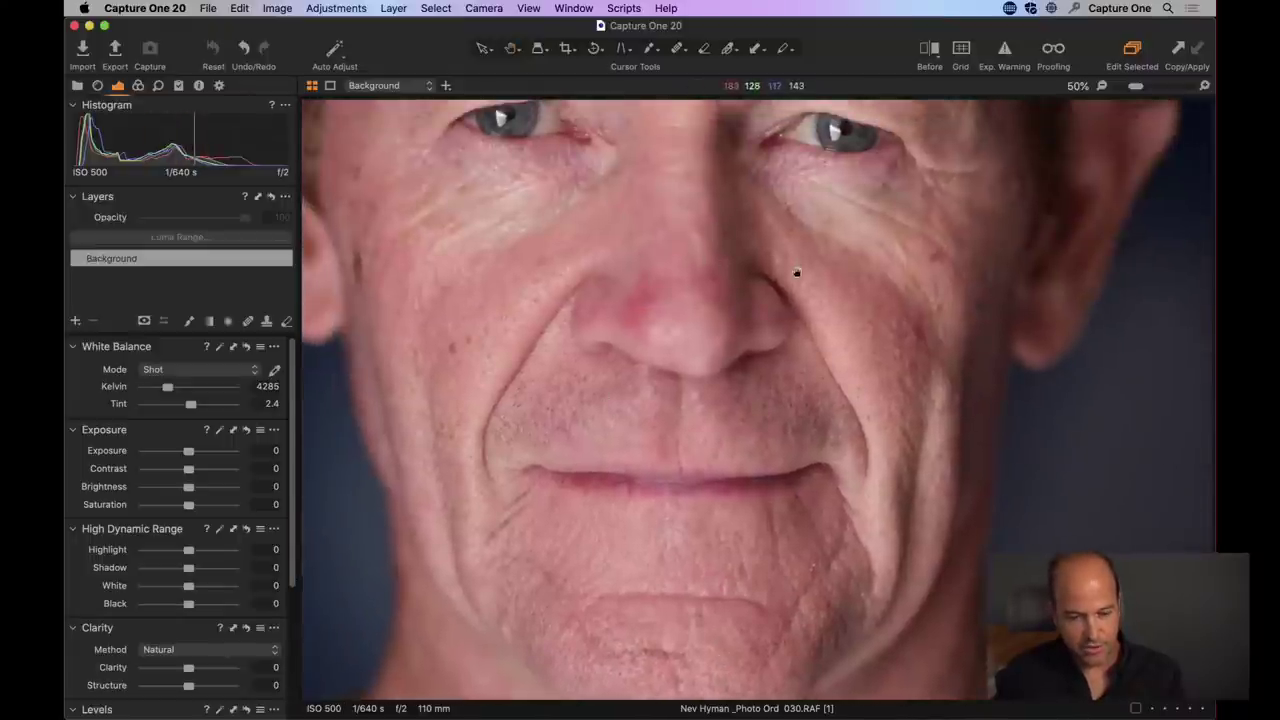
pyautogui.scroll(7, 794, 271)
pyautogui.moveTo(462, 416); pyautogui.dragTo(680, 663)
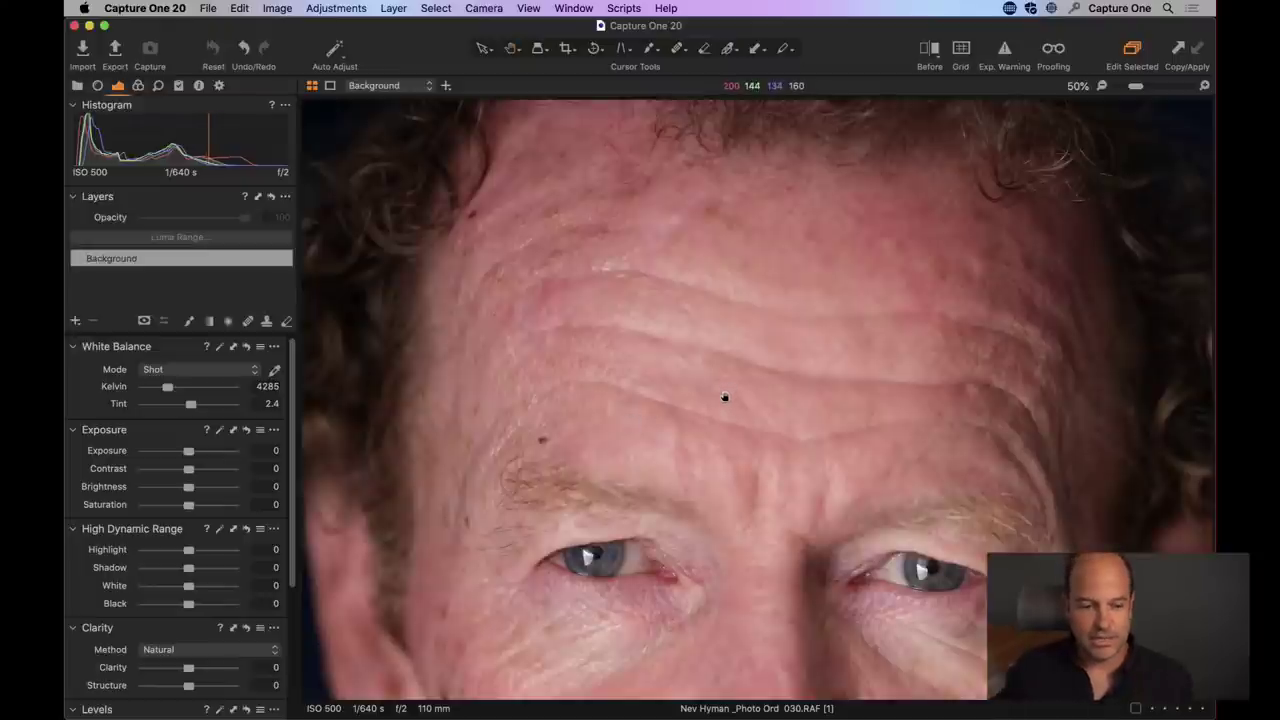
pyautogui.press('super+0')
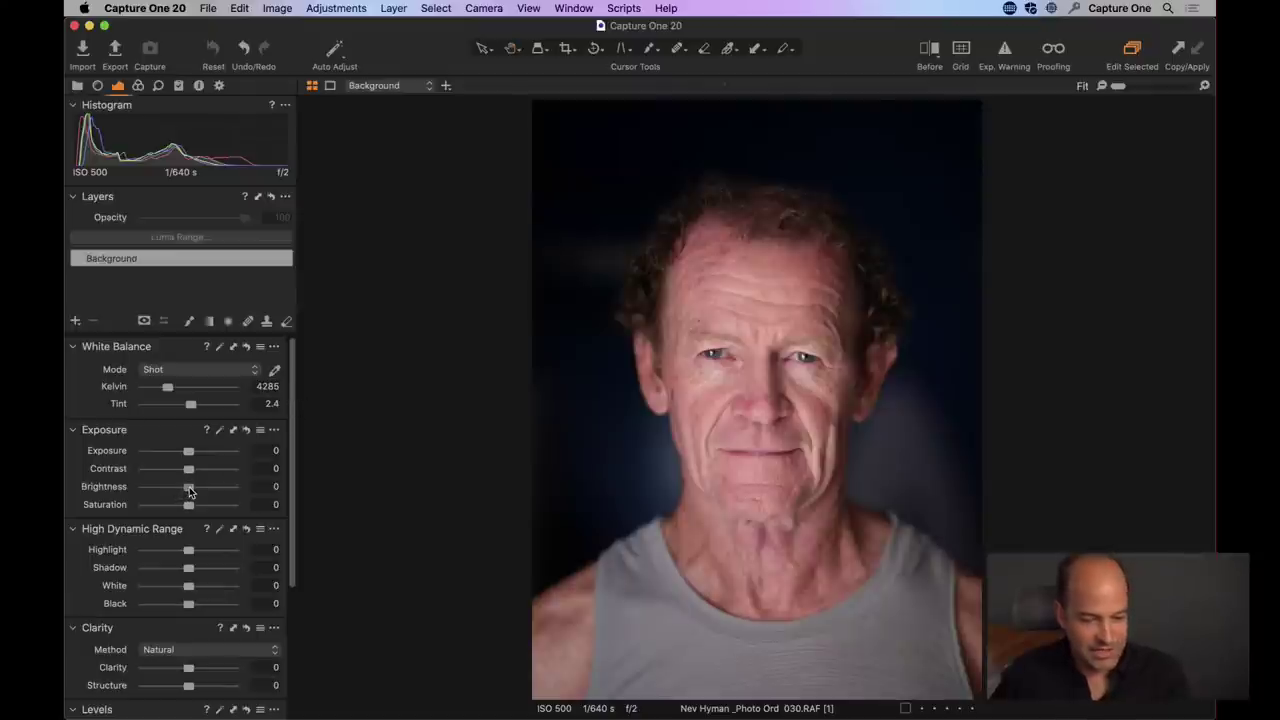
# - Try raising Brightness and Exposure to 1.5, then reset both back to 0
pyautogui.moveTo(188, 487)
pyautogui.mouseDown()
pyautogui.moveTo(212, 495)
pyautogui.moveTo(192, 494)
pyautogui.mouseUp()
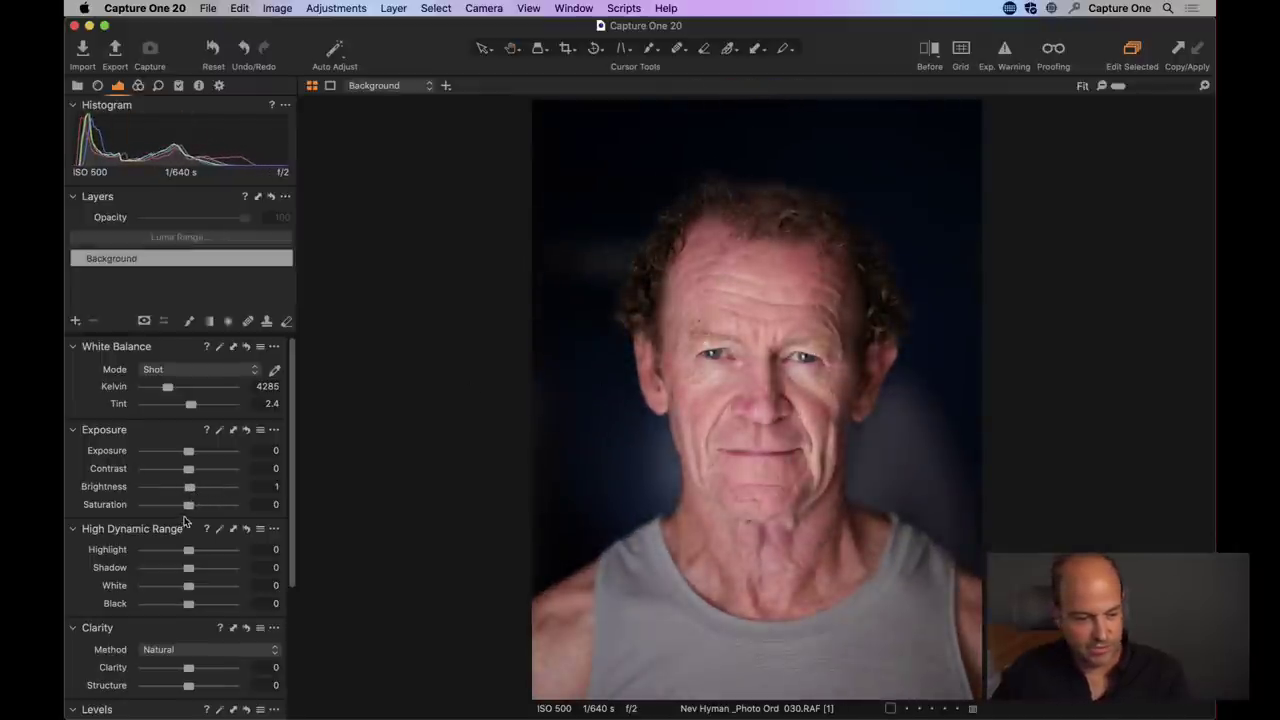
pyautogui.press('h')
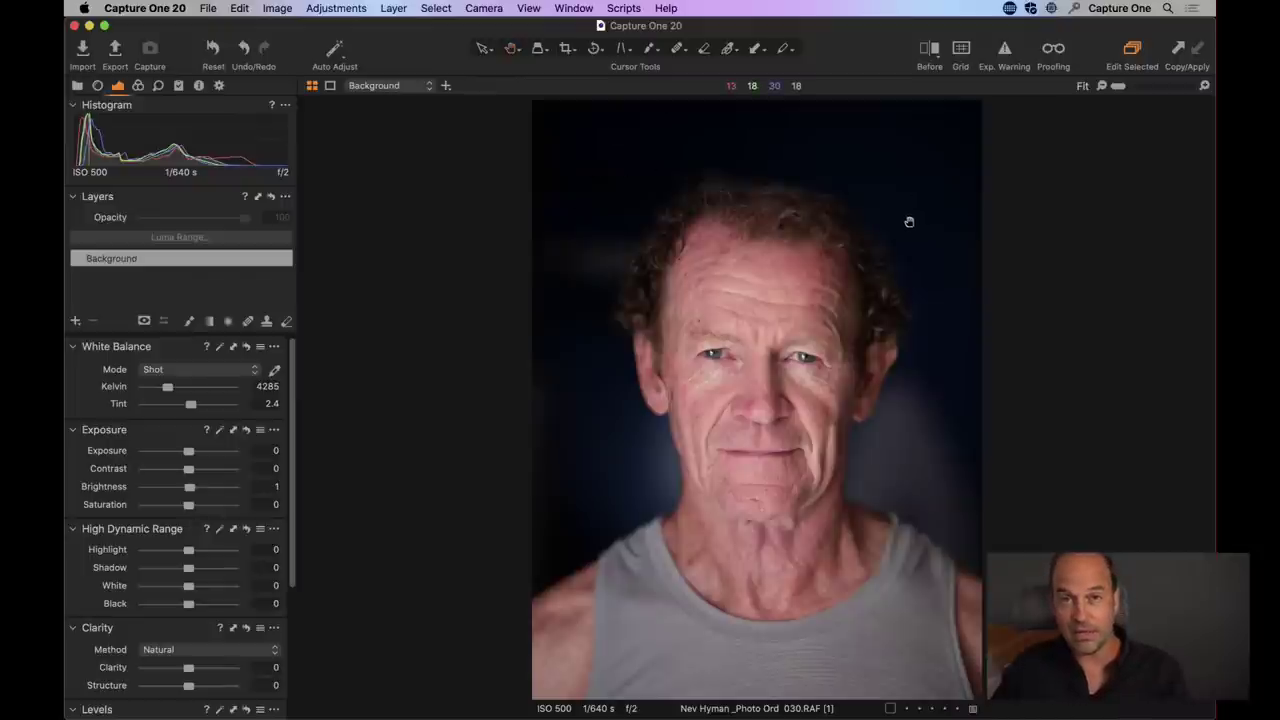
pyautogui.doubleClick(190, 490)
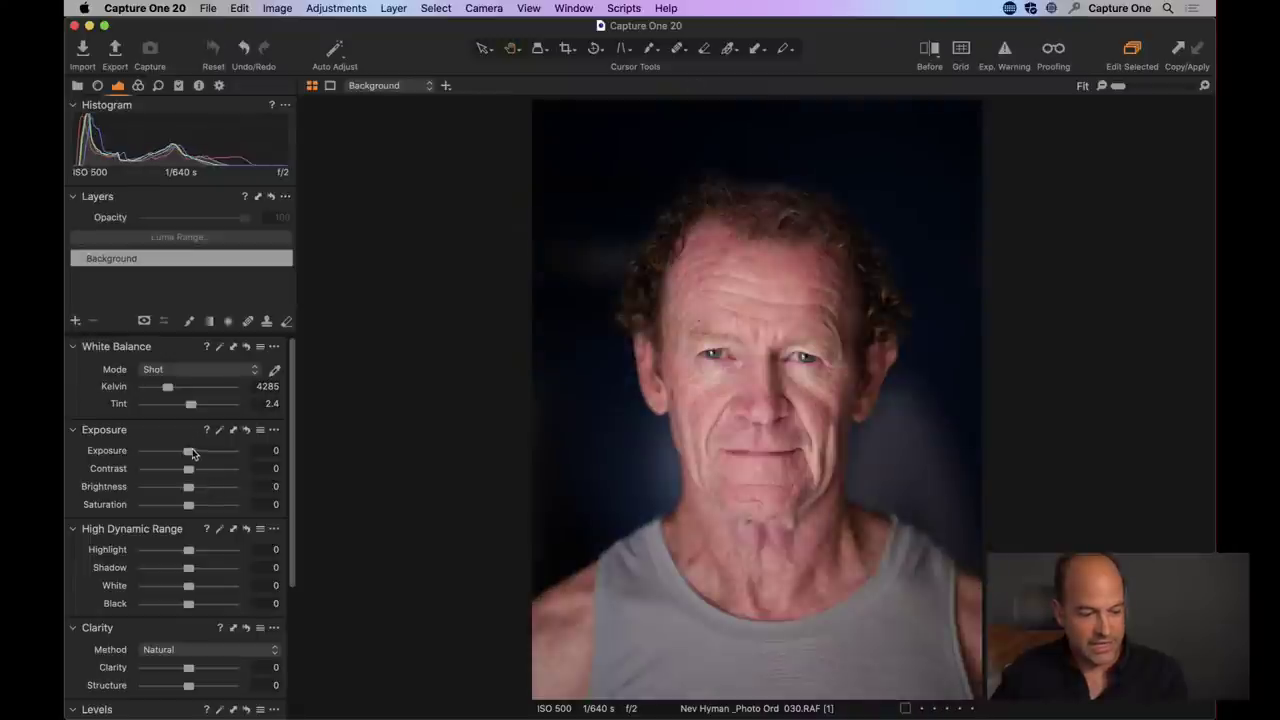
pyautogui.moveTo(188, 451); pyautogui.dragTo(205, 451)
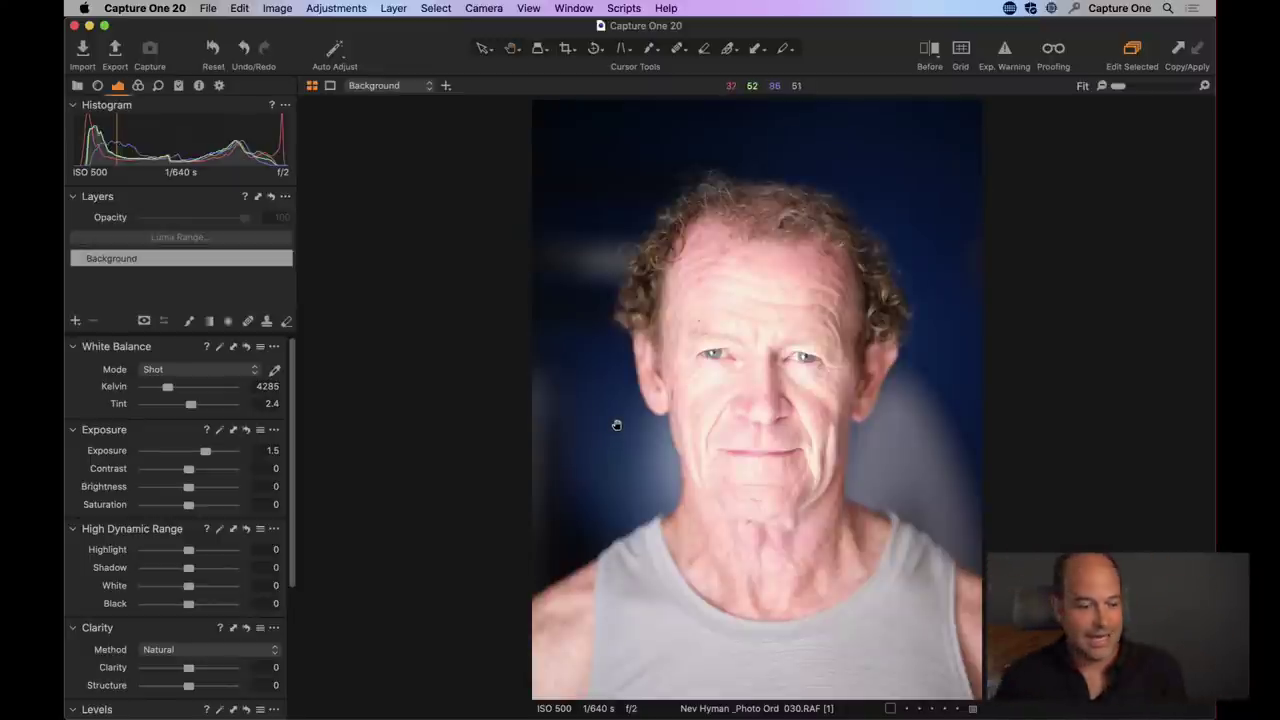
pyautogui.doubleClick(220, 453)
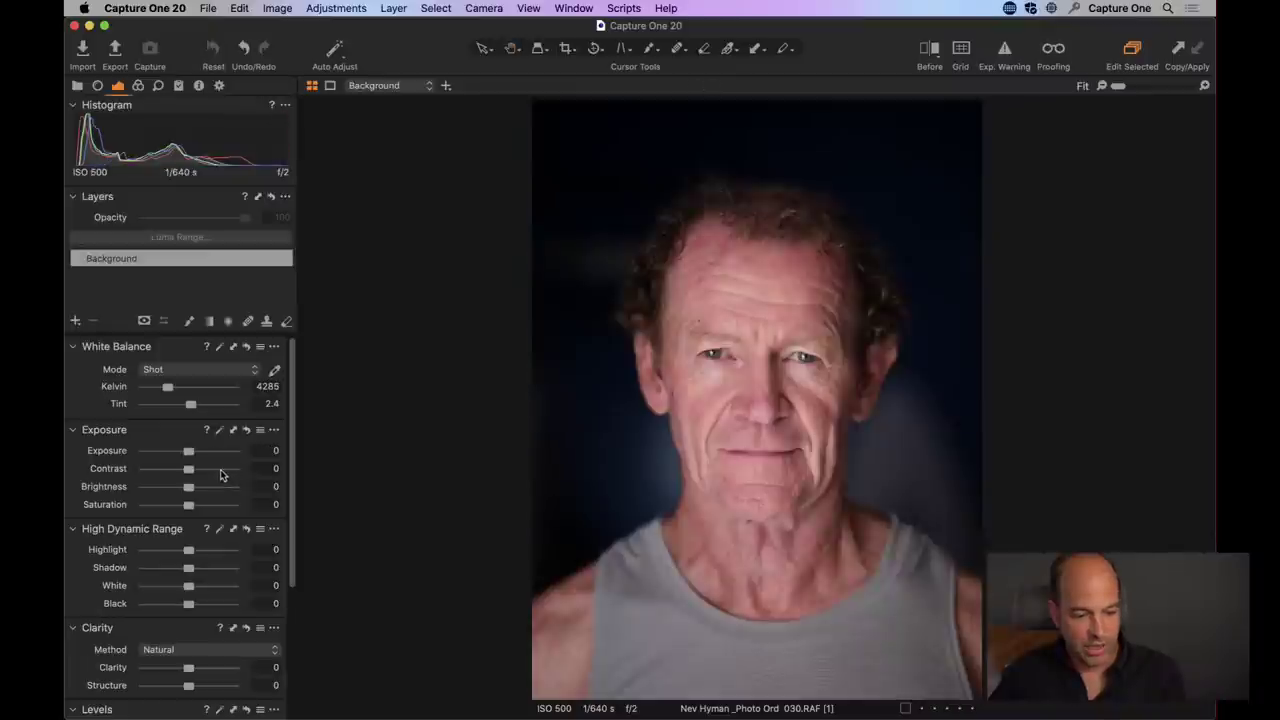
# - Set Brightness to 8 and deepen the High Dynamic Range Black level to -27
pyautogui.moveTo(189, 488); pyautogui.dragTo(198, 508)
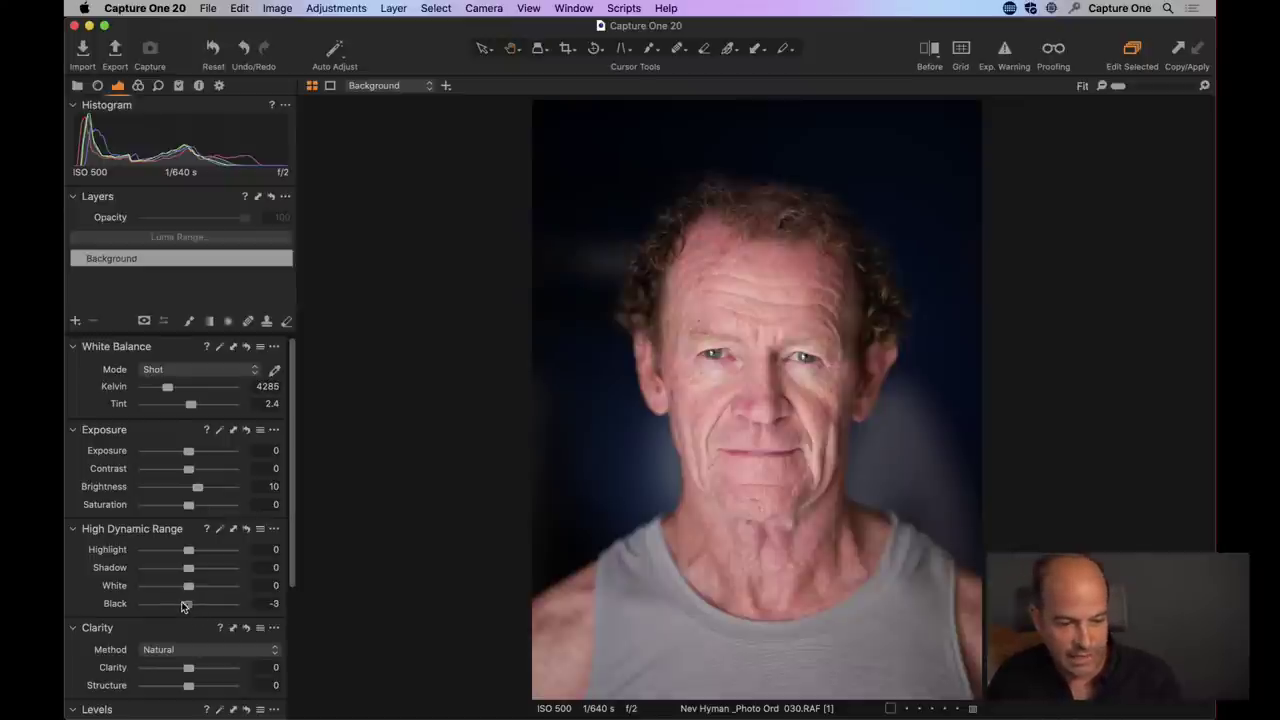
pyautogui.moveTo(184, 606); pyautogui.dragTo(182, 605)
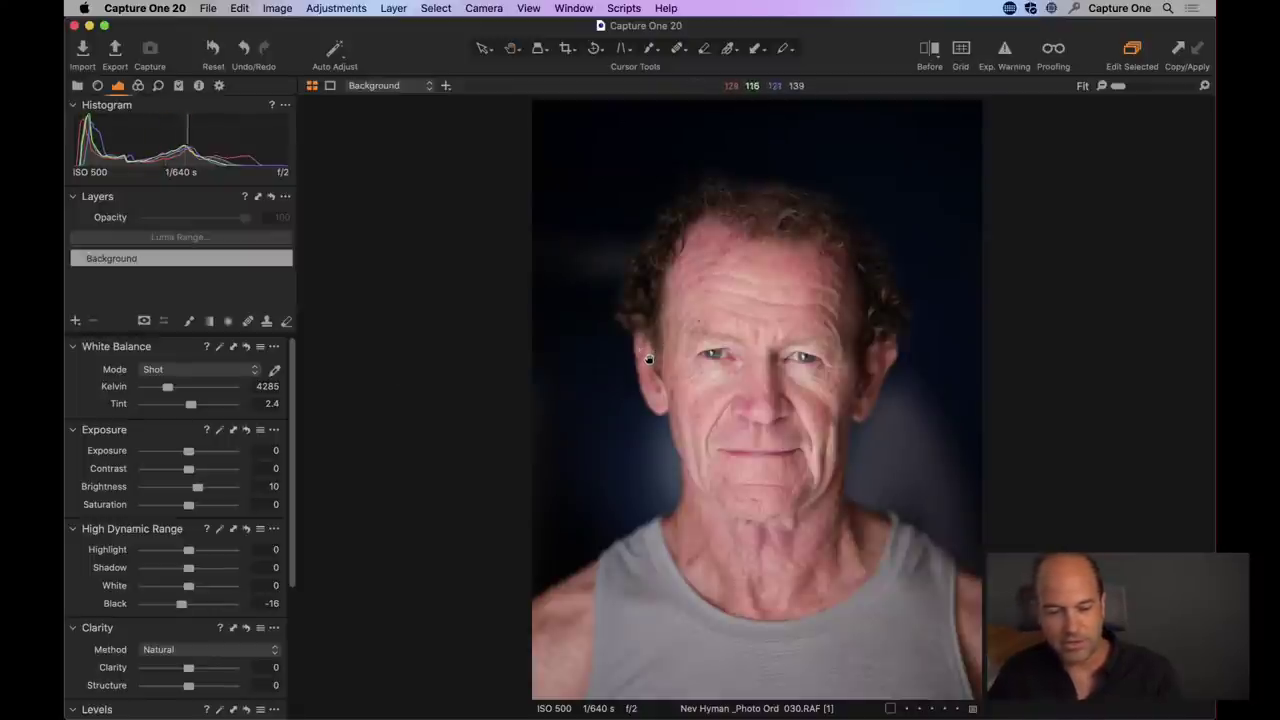
pyautogui.moveTo(181, 606); pyautogui.dragTo(175, 608)
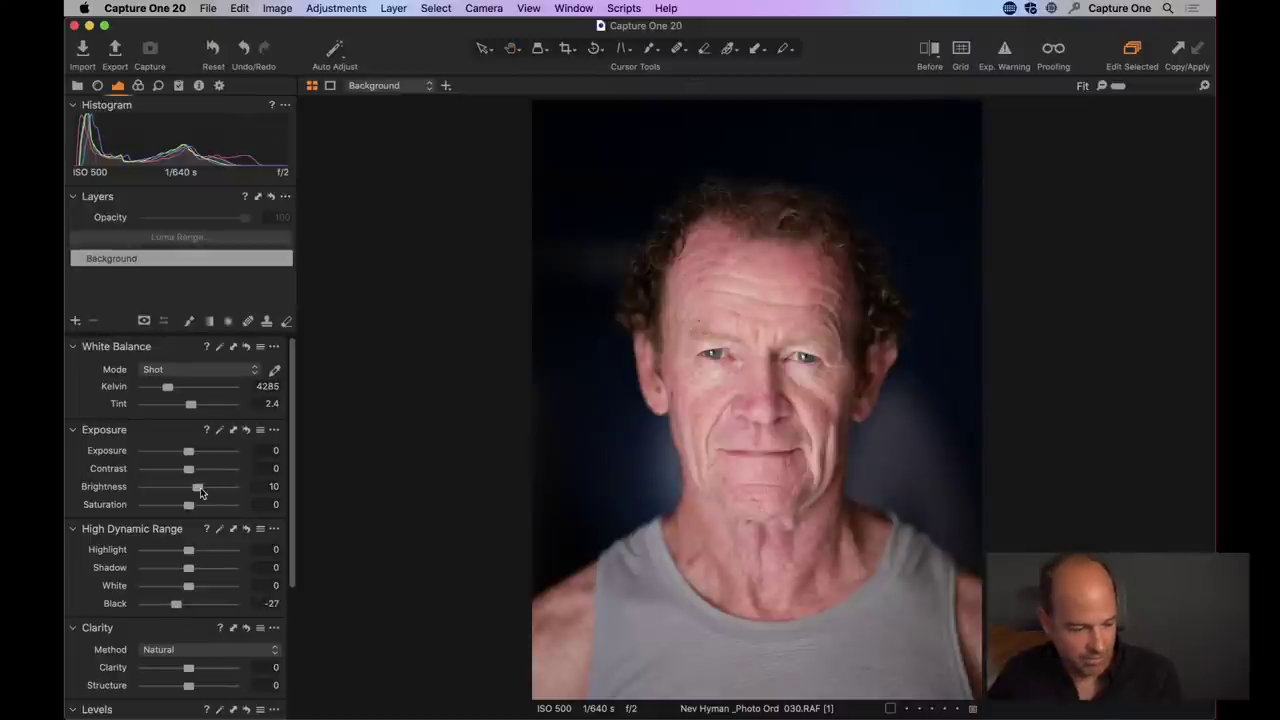
pyautogui.moveTo(200, 492); pyautogui.dragTo(195, 491)
# - Zoom to 100% around the eyes, pan across the skin, then zoom out to 50% framing the face
pyautogui.click(777, 372)
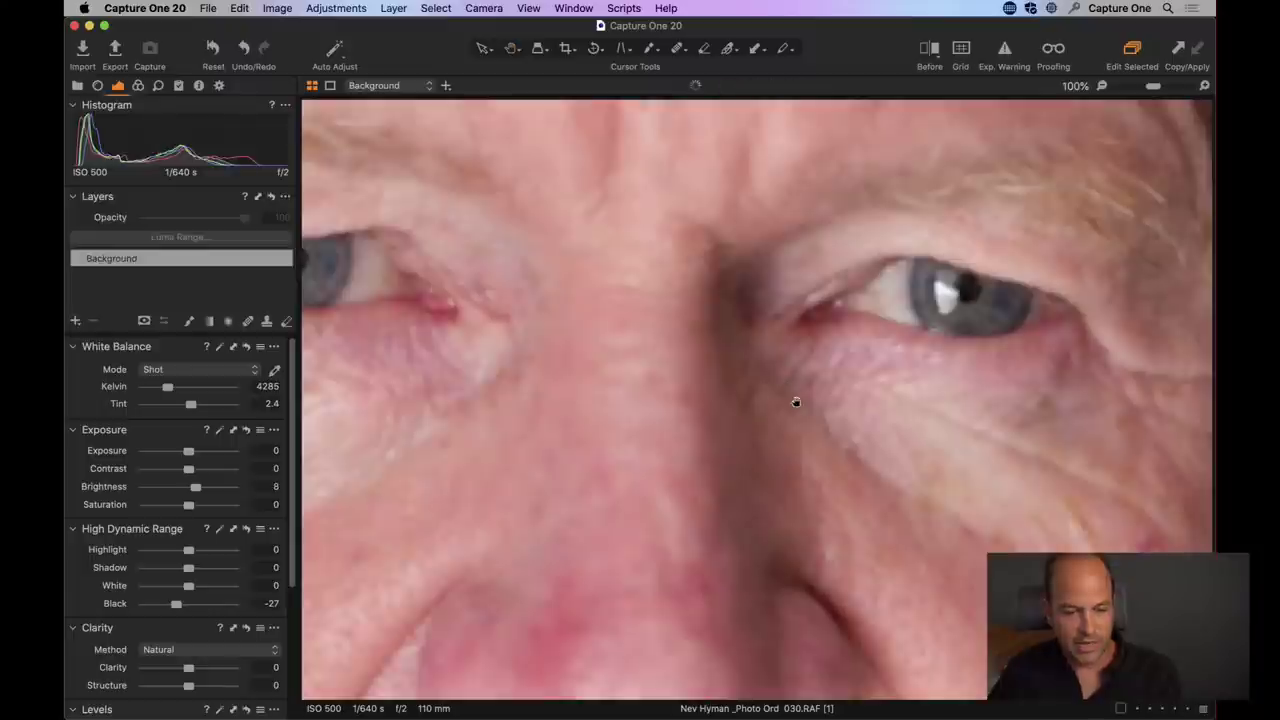
pyautogui.moveTo(809, 414); pyautogui.dragTo(780, 334)
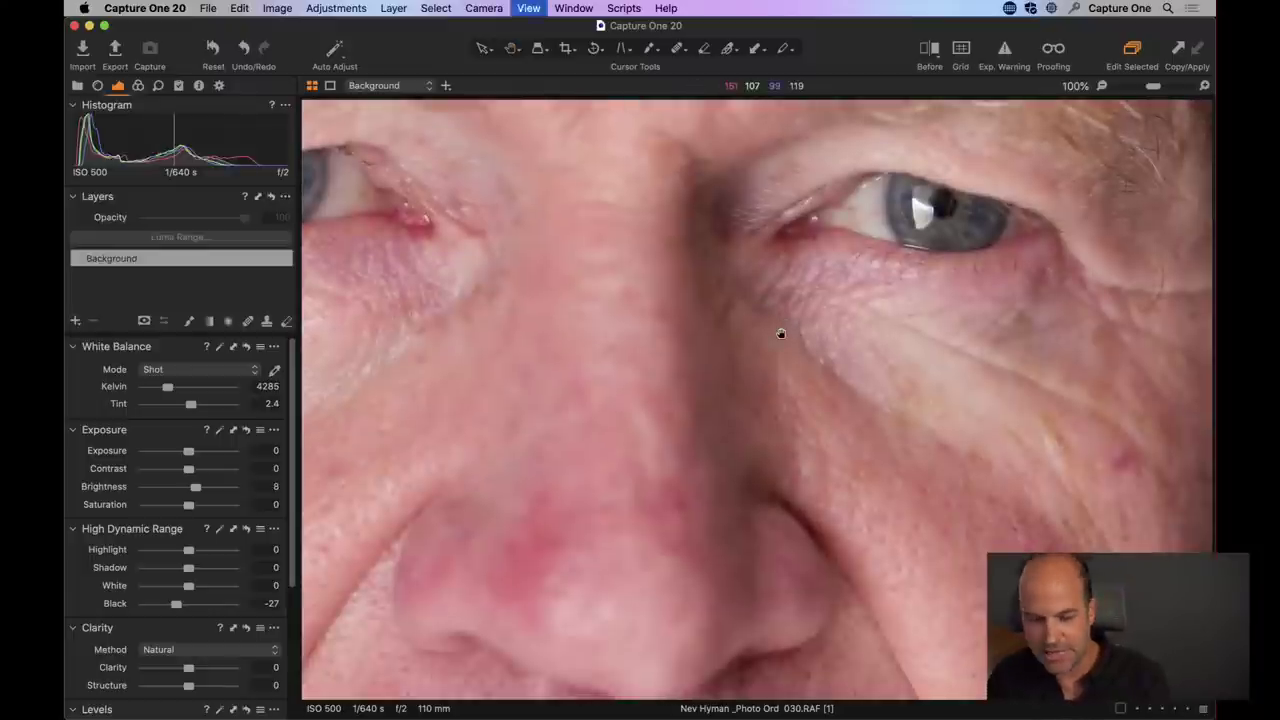
pyautogui.scroll(-2, 780, 334)
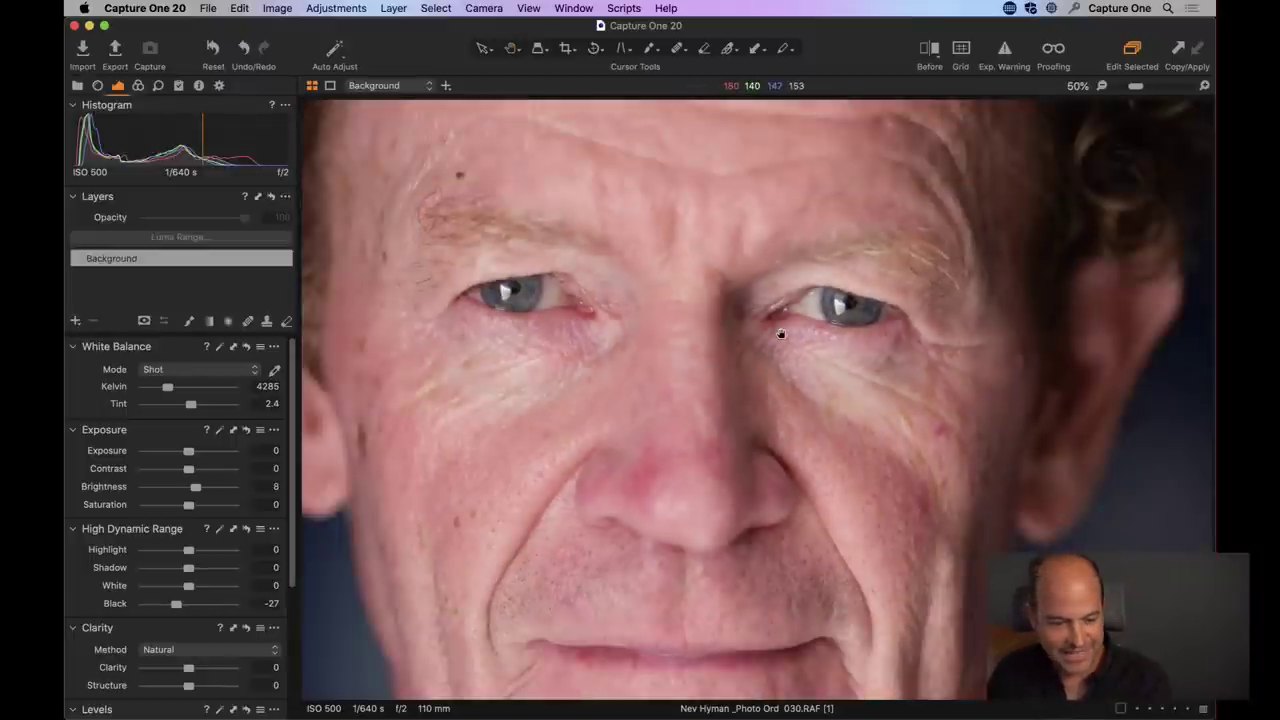
pyautogui.moveTo(803, 460); pyautogui.dragTo(853, 387)
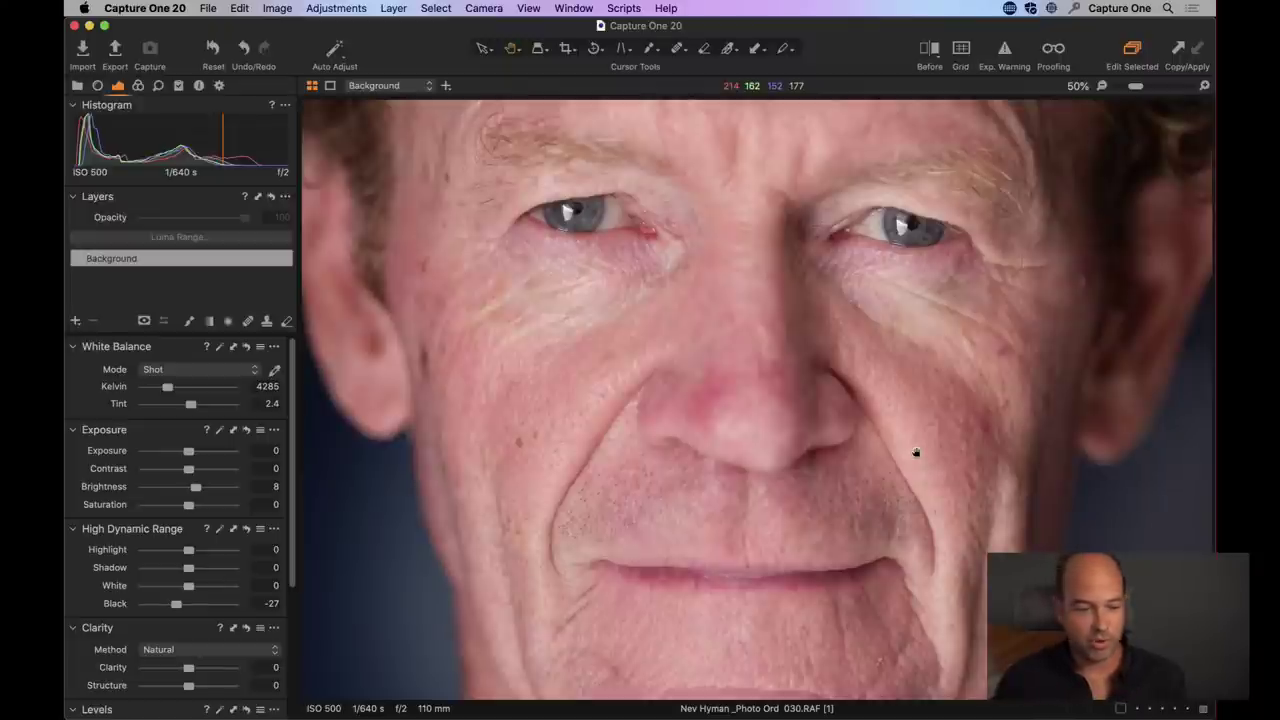
# - Add a new filled adjustment layer named 'Skin Tone'
pyautogui.click(76, 322)
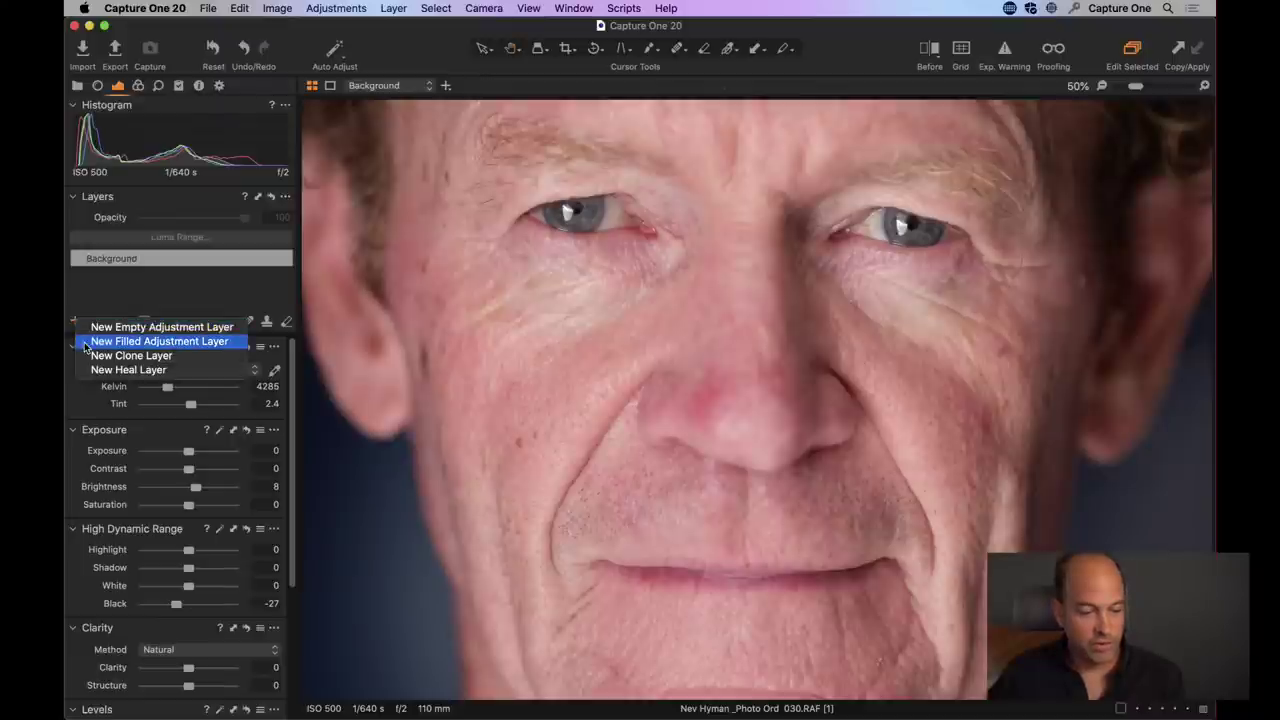
pyautogui.click(87, 343)
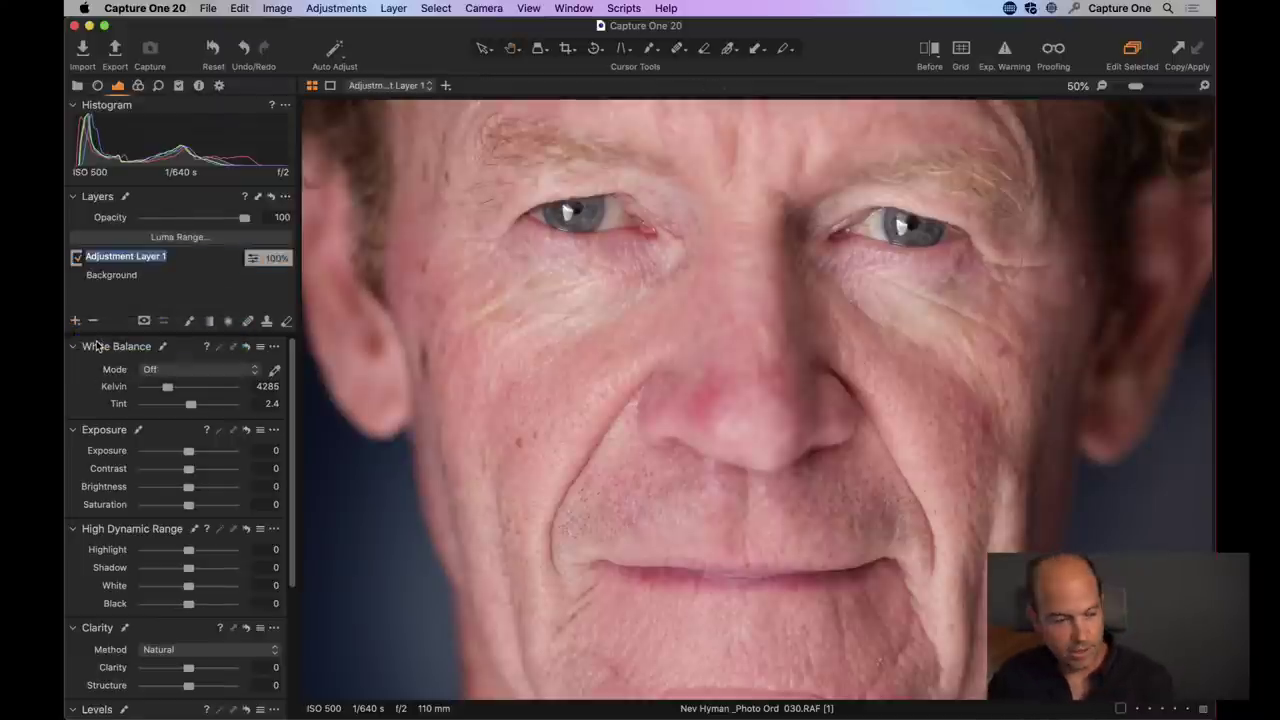
pyautogui.write('Skin Ton')
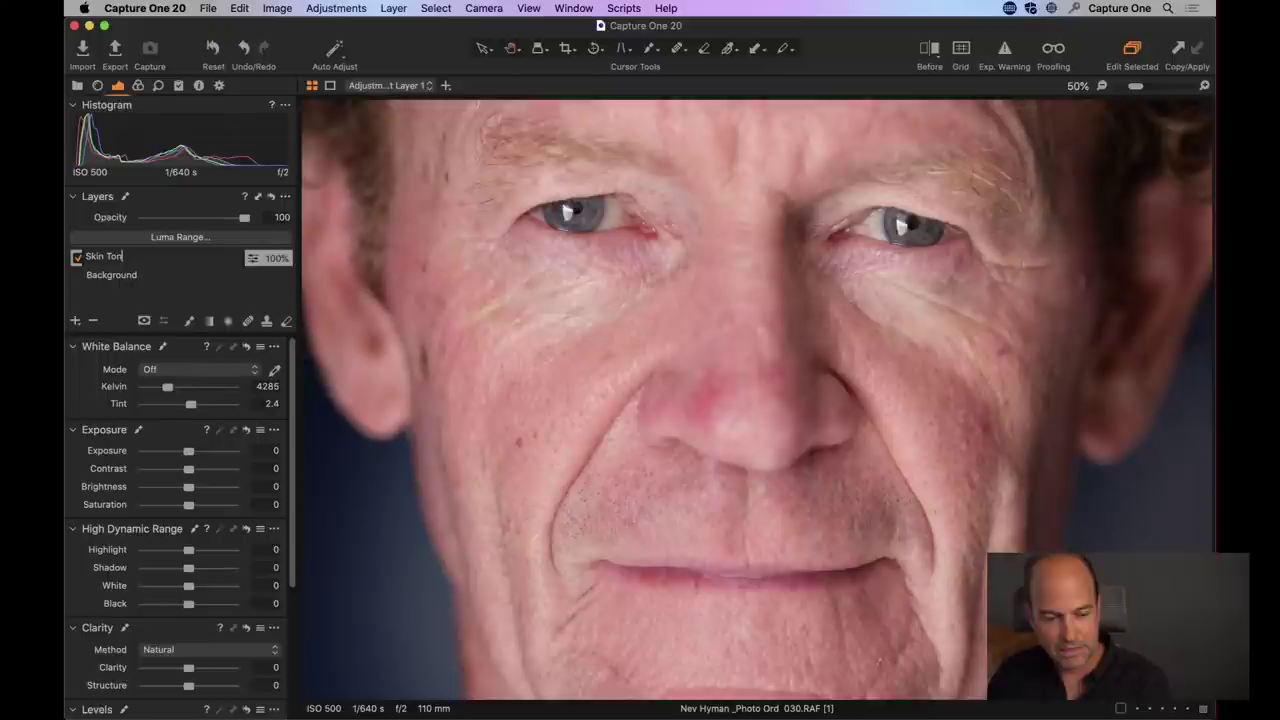
pyautogui.write('e')
pyautogui.press('Return')
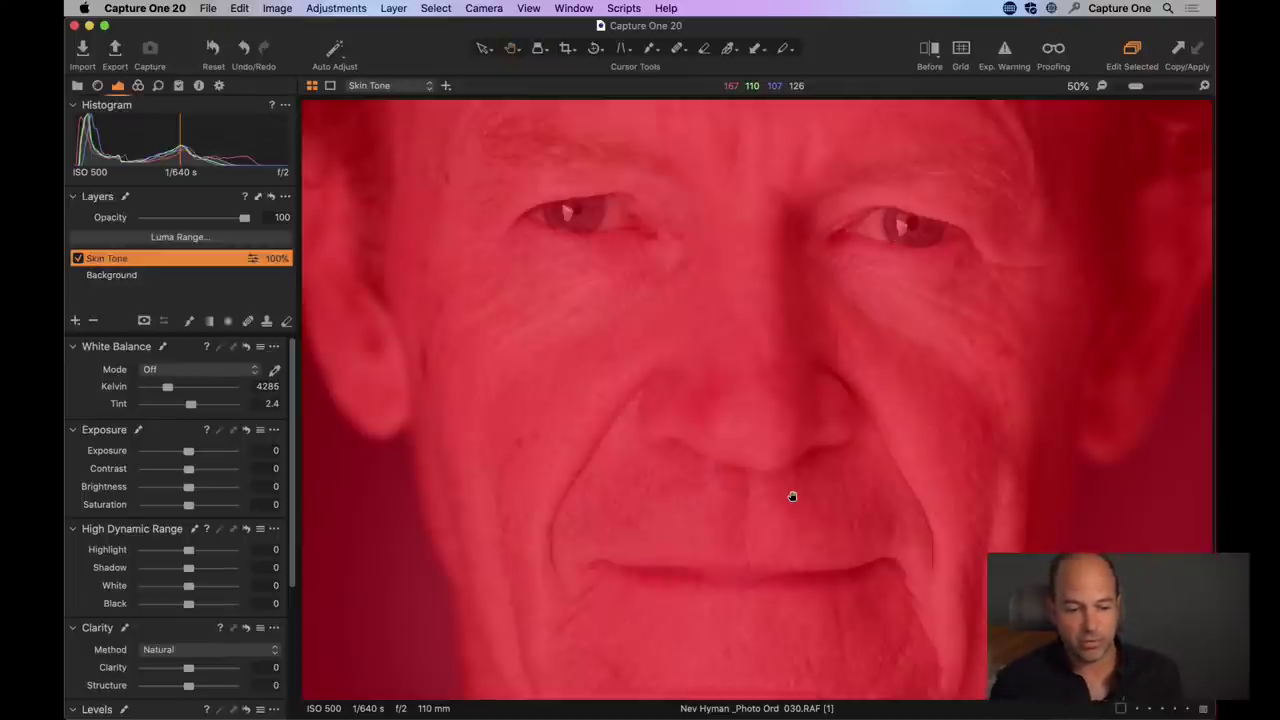
# - Hide the mask overlay and select the Color Editor's Skin Tone picker
pyautogui.press('m')
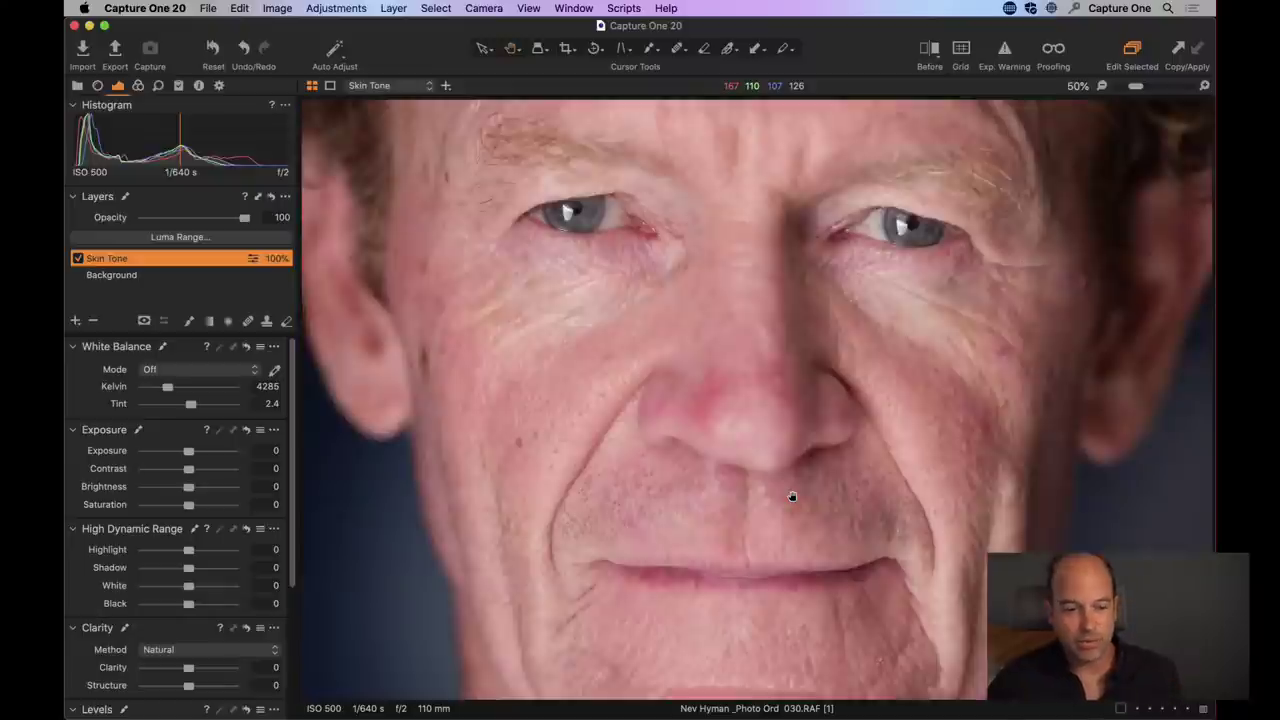
pyautogui.click(139, 87)
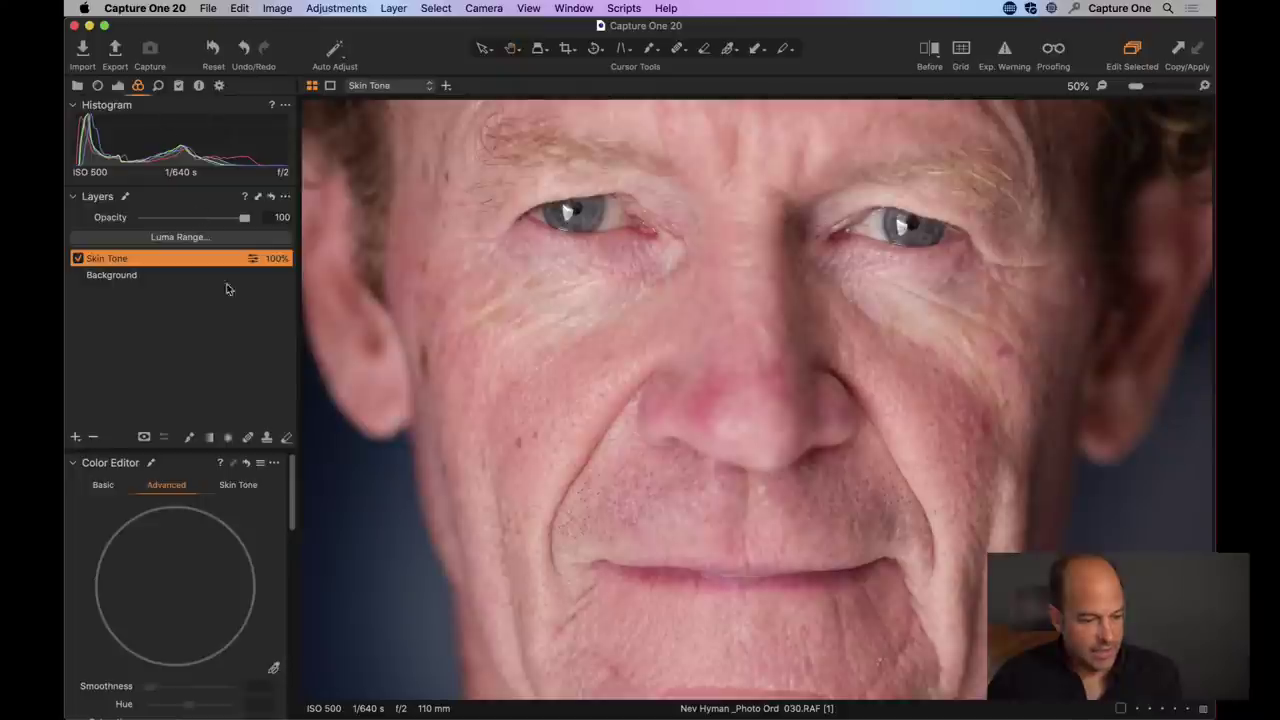
pyautogui.click(73, 197)
pyautogui.scroll(-1, 288, 255)
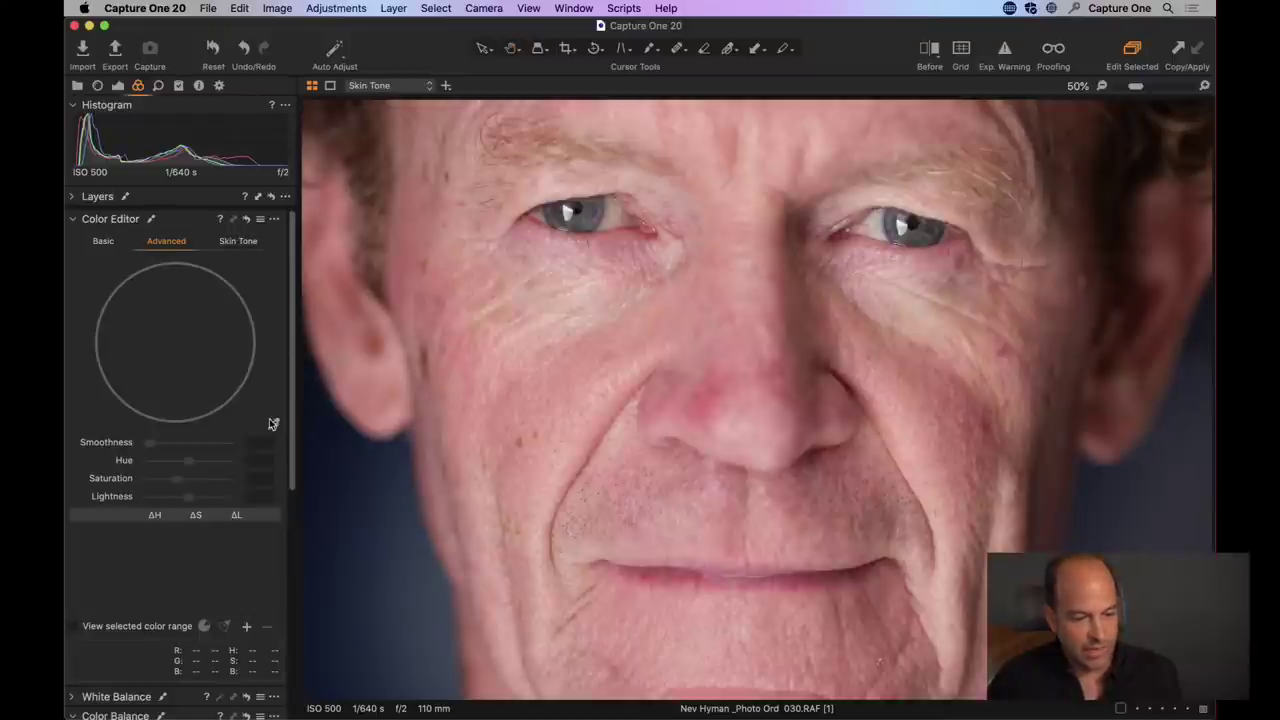
pyautogui.click(238, 242)
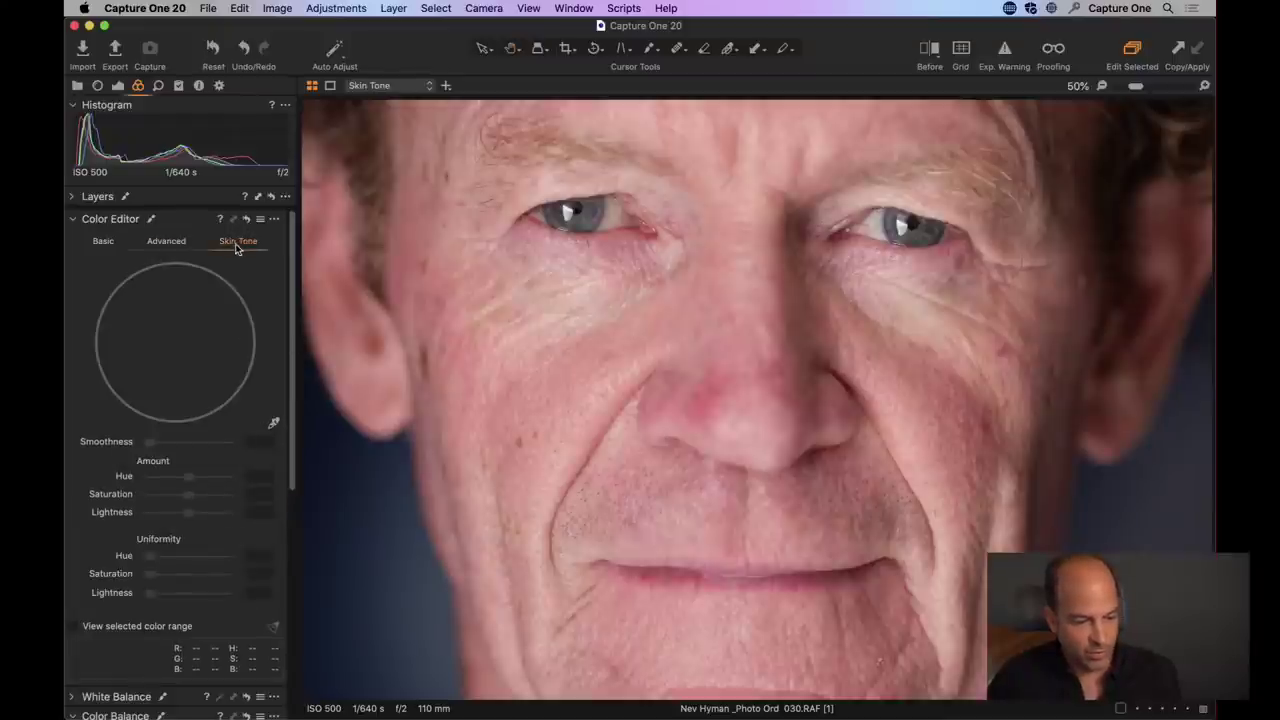
pyautogui.click(273, 423)
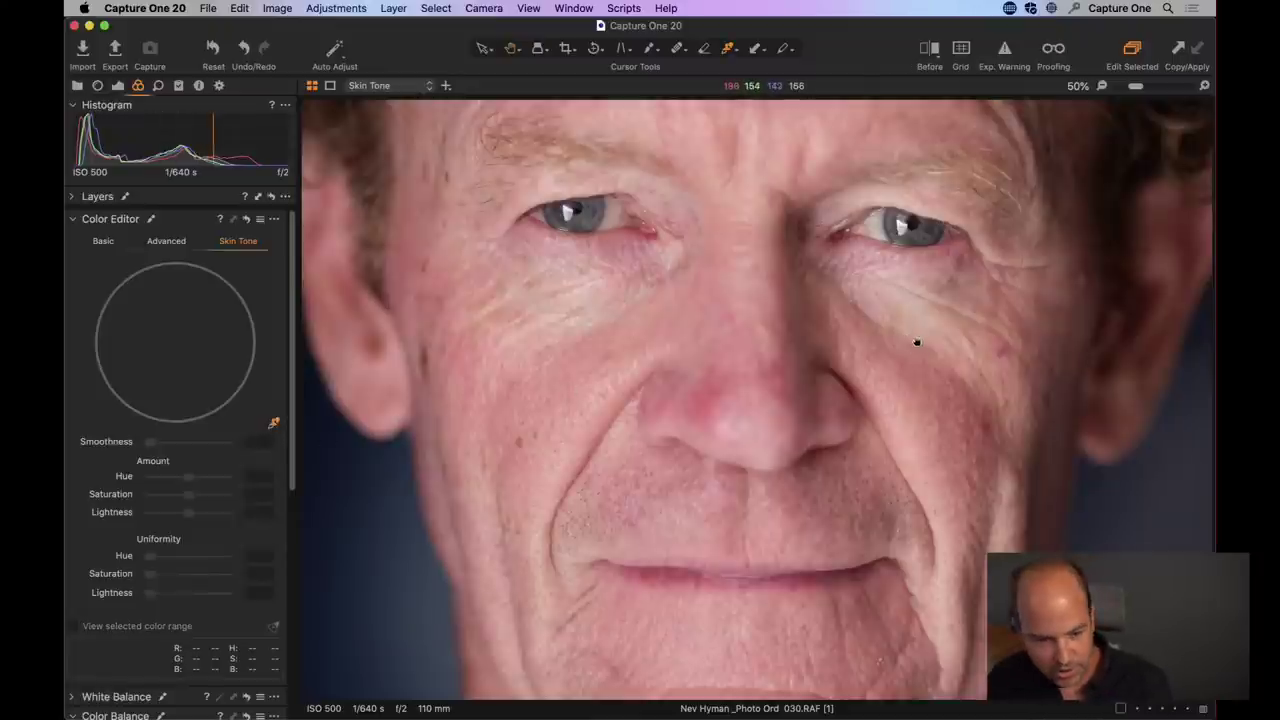
# - Pan the photo to frame the nose, mouth and chin for sampling
pyautogui.hscroll(3, 917, 346)
pyautogui.scroll(-2, 828, 372)
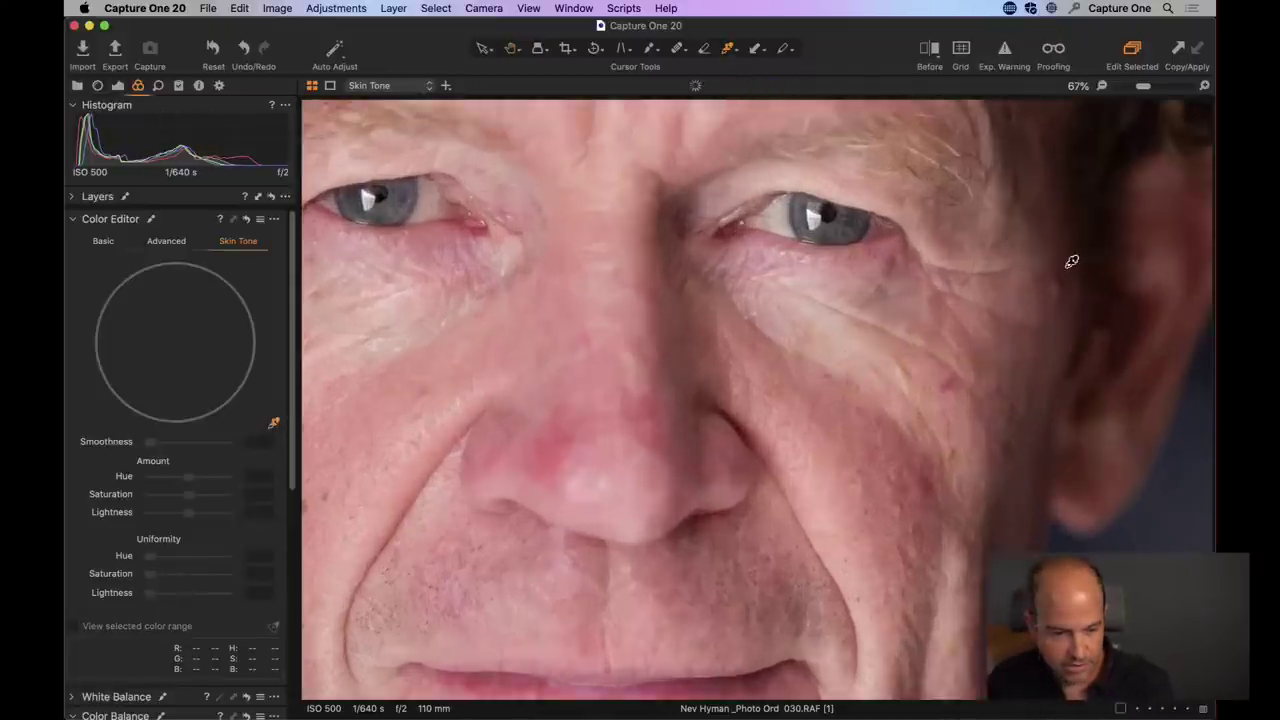
pyautogui.scroll(2, 797, 406)
pyautogui.hscroll(2, 786, 283)
pyautogui.scroll(2, 750, 316)
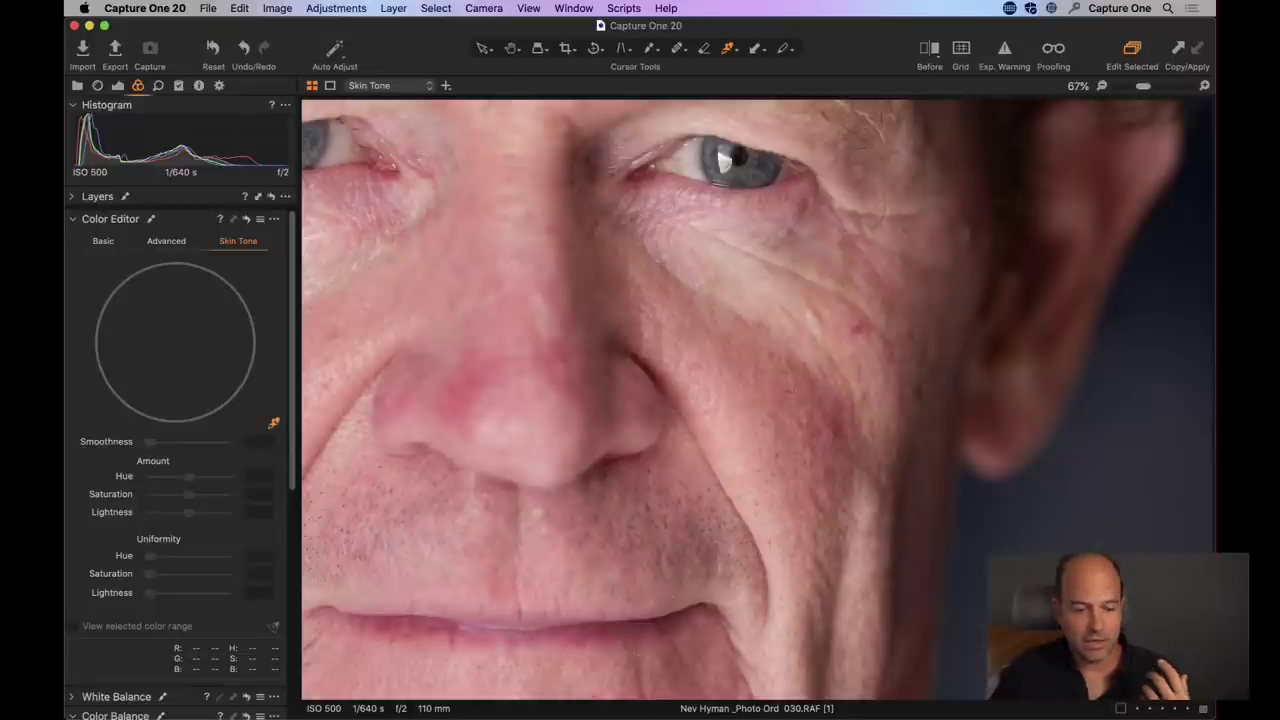
pyautogui.hscroll(-5, 735, 415)
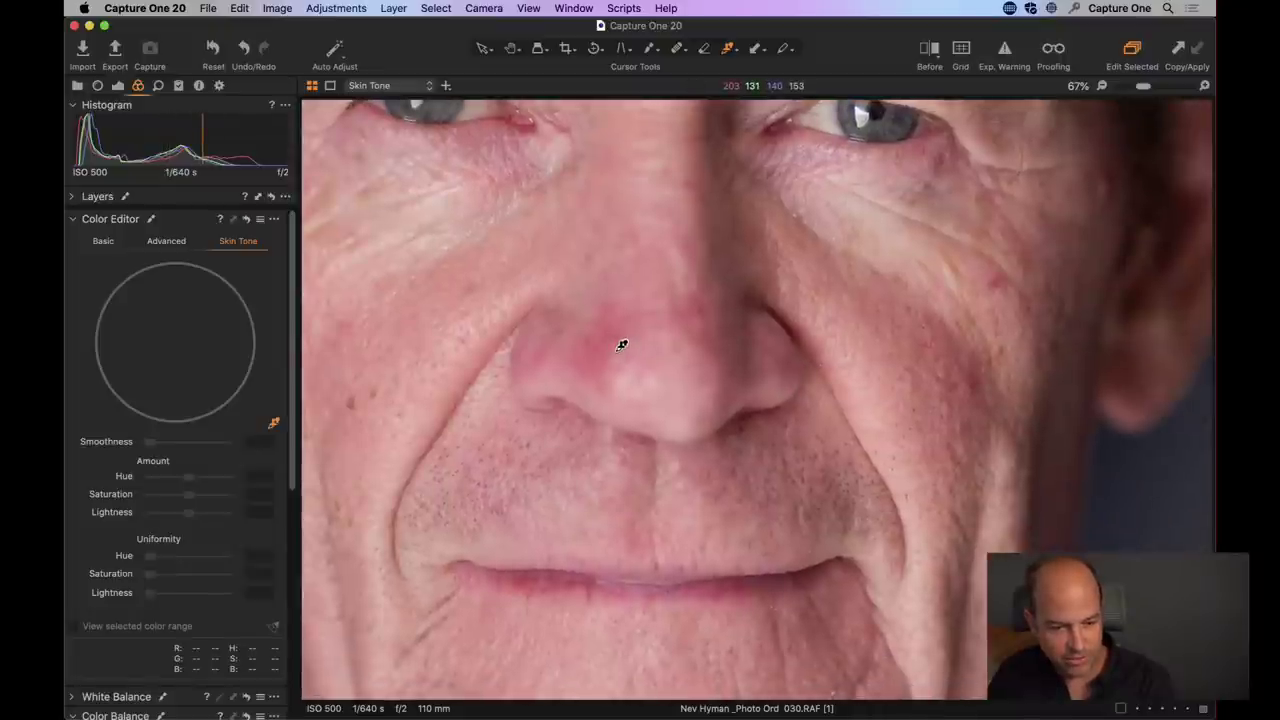
pyautogui.moveTo(737, 500); pyautogui.dragTo(683, 150)
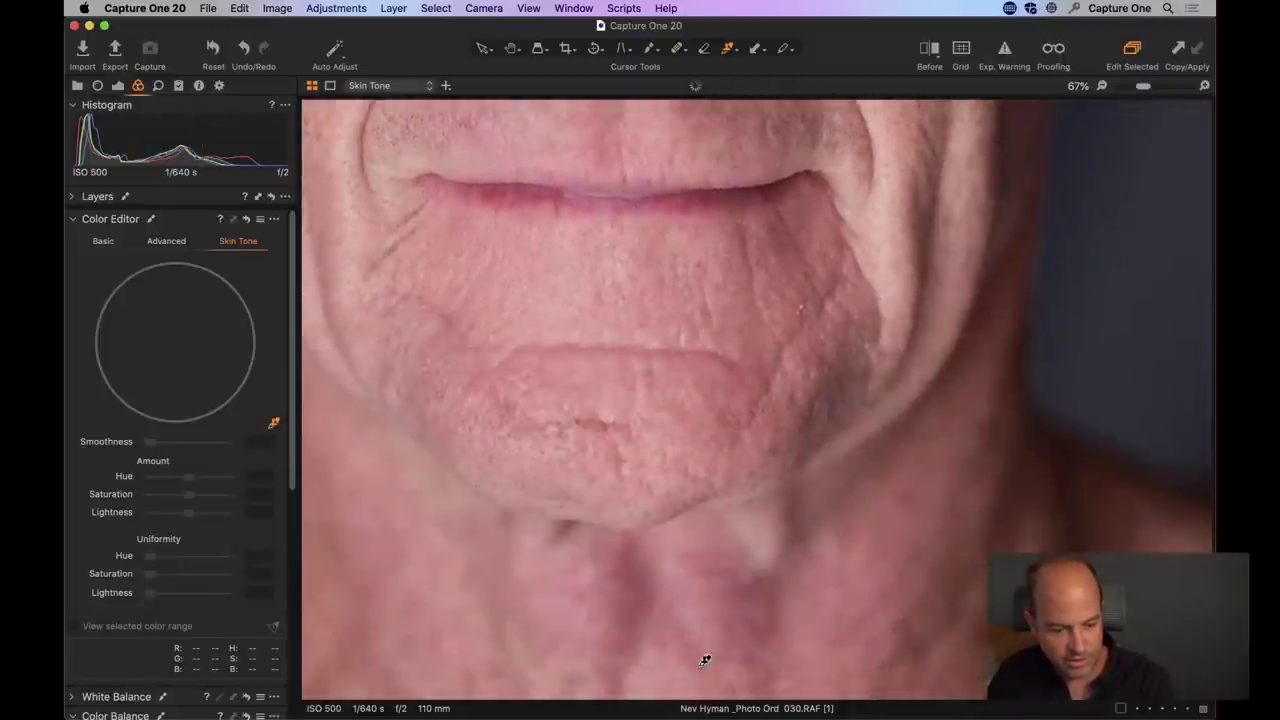
pyautogui.moveTo(774, 294); pyautogui.dragTo(666, 603)
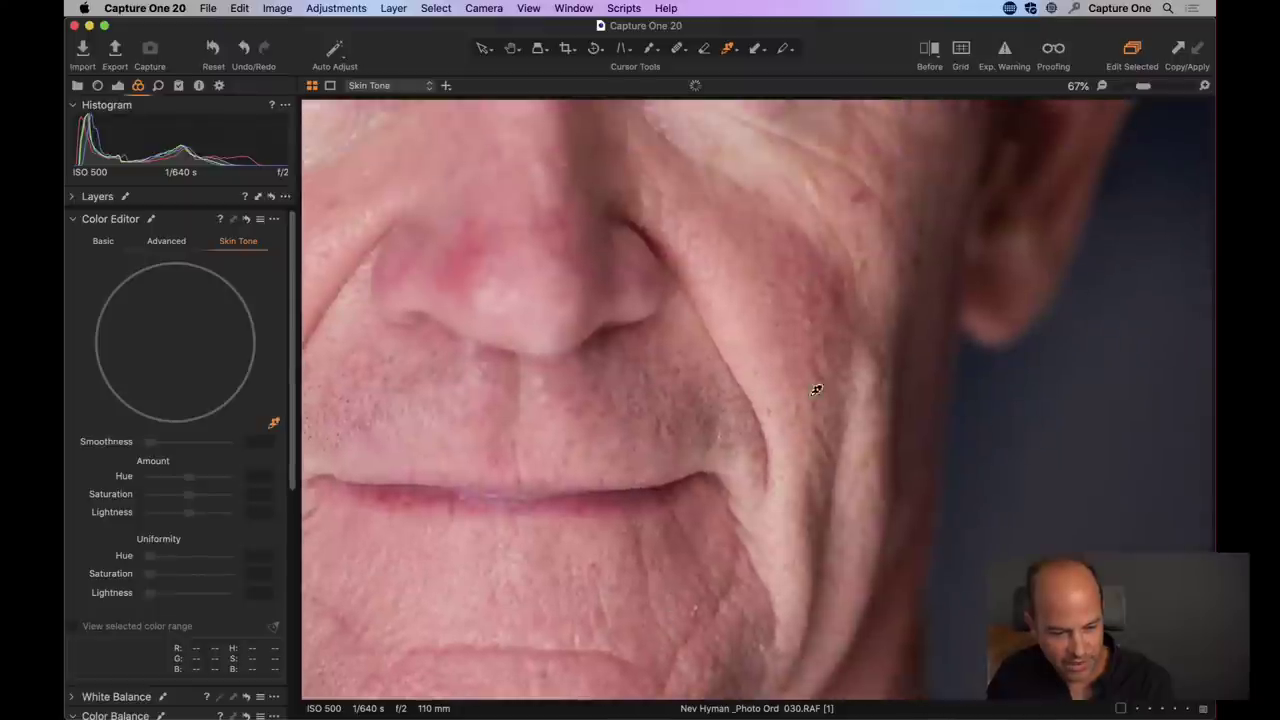
pyautogui.scroll(4, 757, 380)
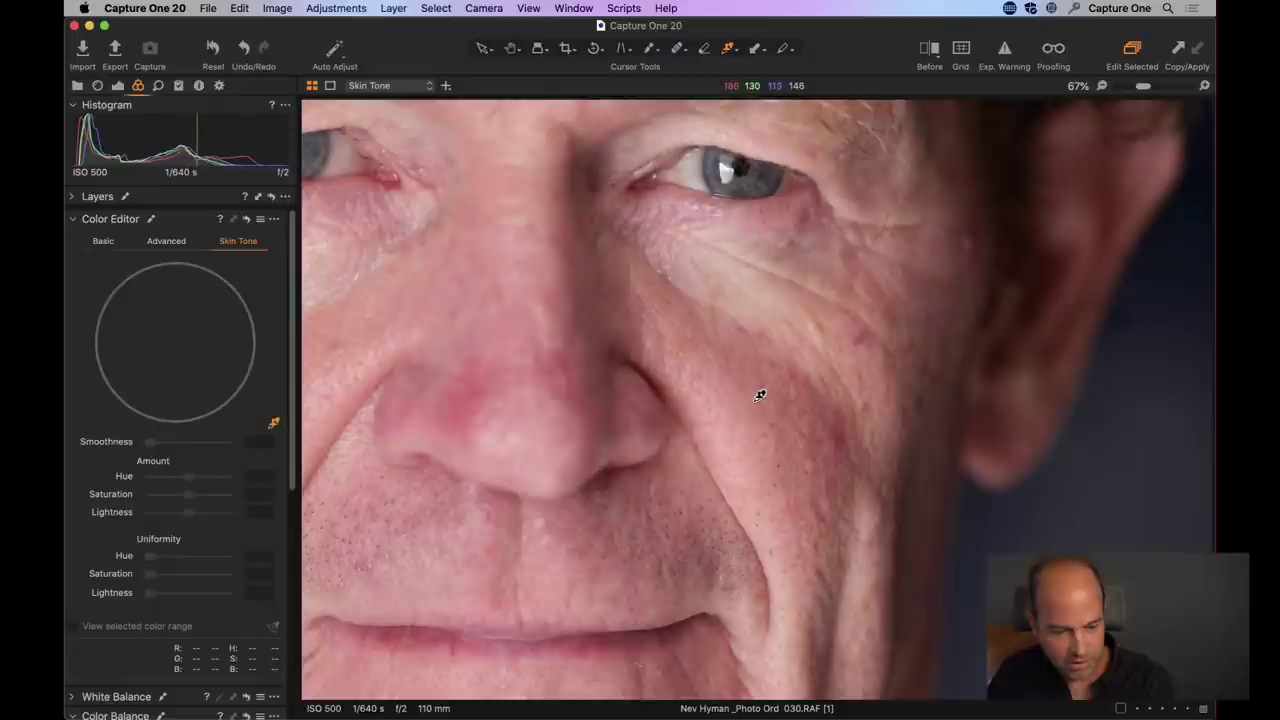
# - Sample the cheek's skin colour and widen the hue range toward red, magenta and yellow
pyautogui.click(760, 394)
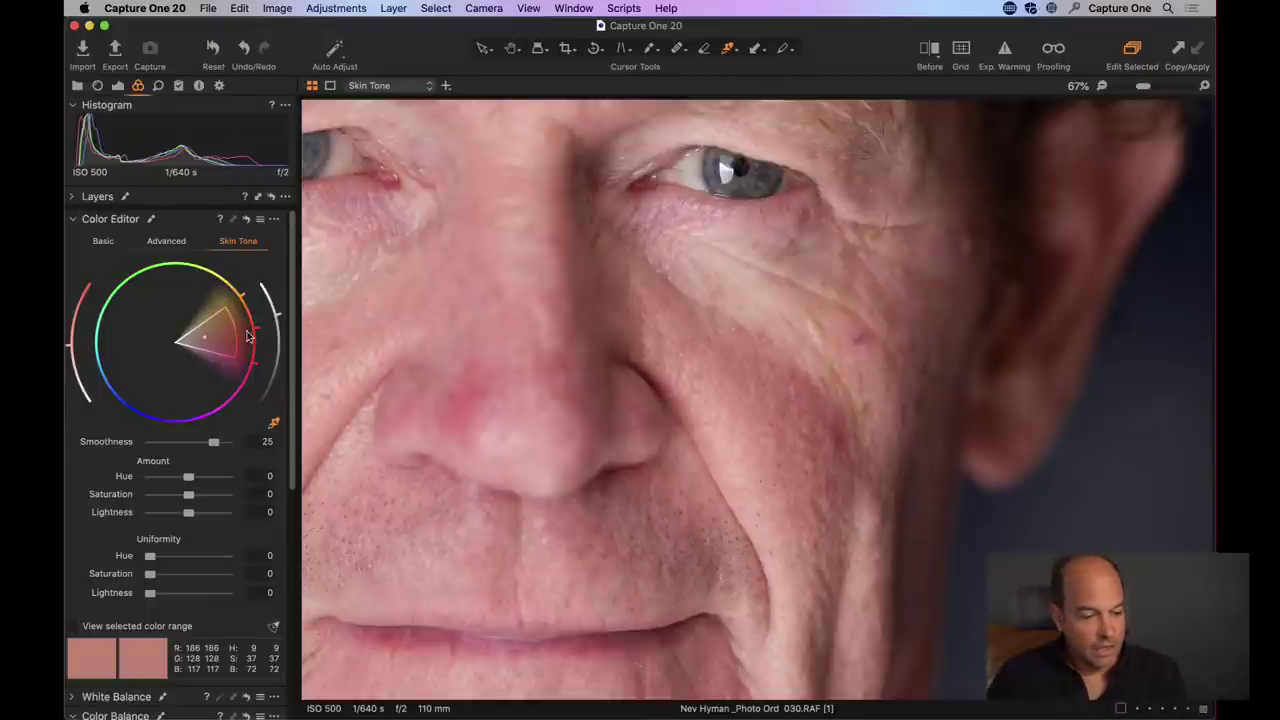
pyautogui.moveTo(233, 332); pyautogui.dragTo(250, 378)
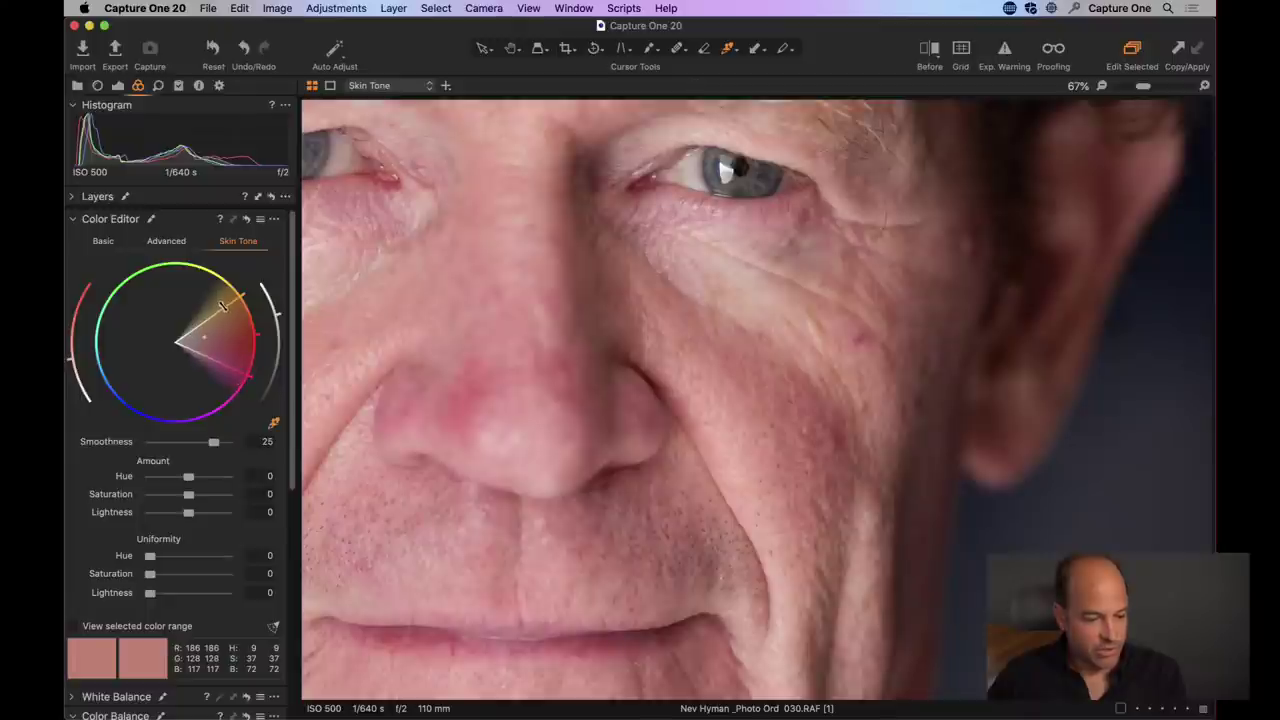
pyautogui.moveTo(222, 306); pyautogui.dragTo(219, 305)
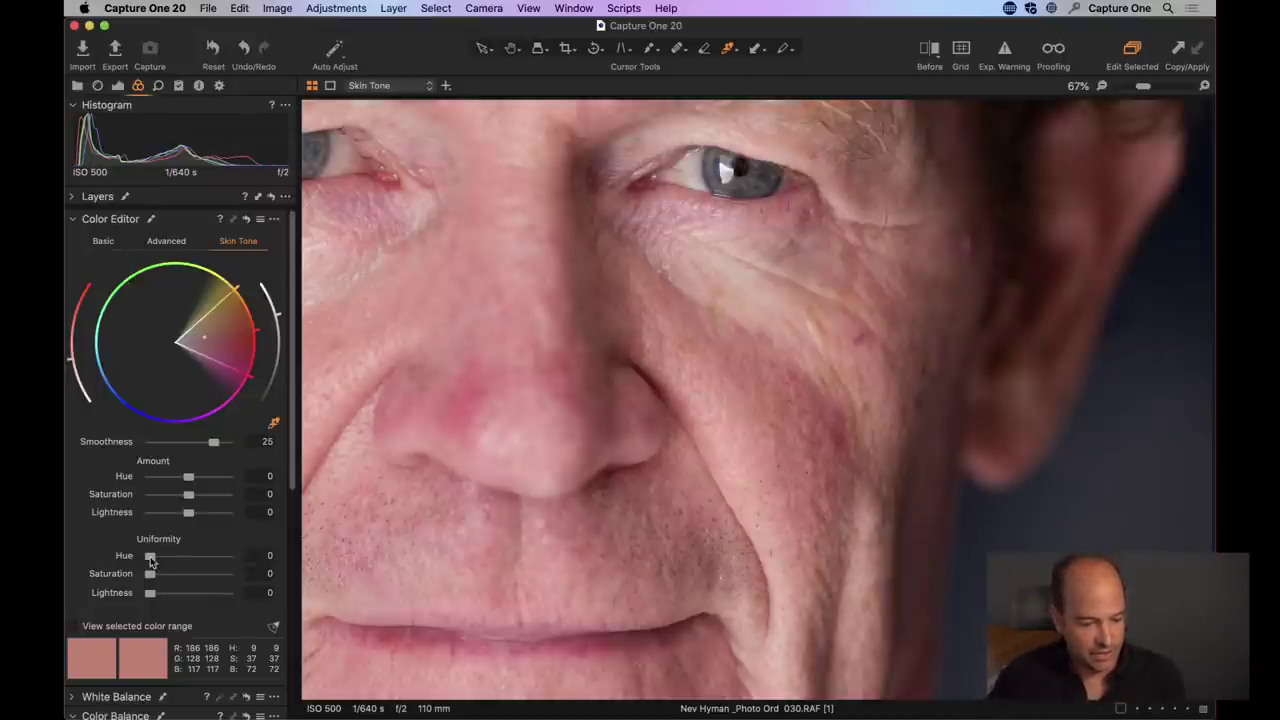
# - Compare skin hue uniformity at maximum and off, then reset it to zero
pyautogui.moveTo(150, 557); pyautogui.dragTo(278, 558)
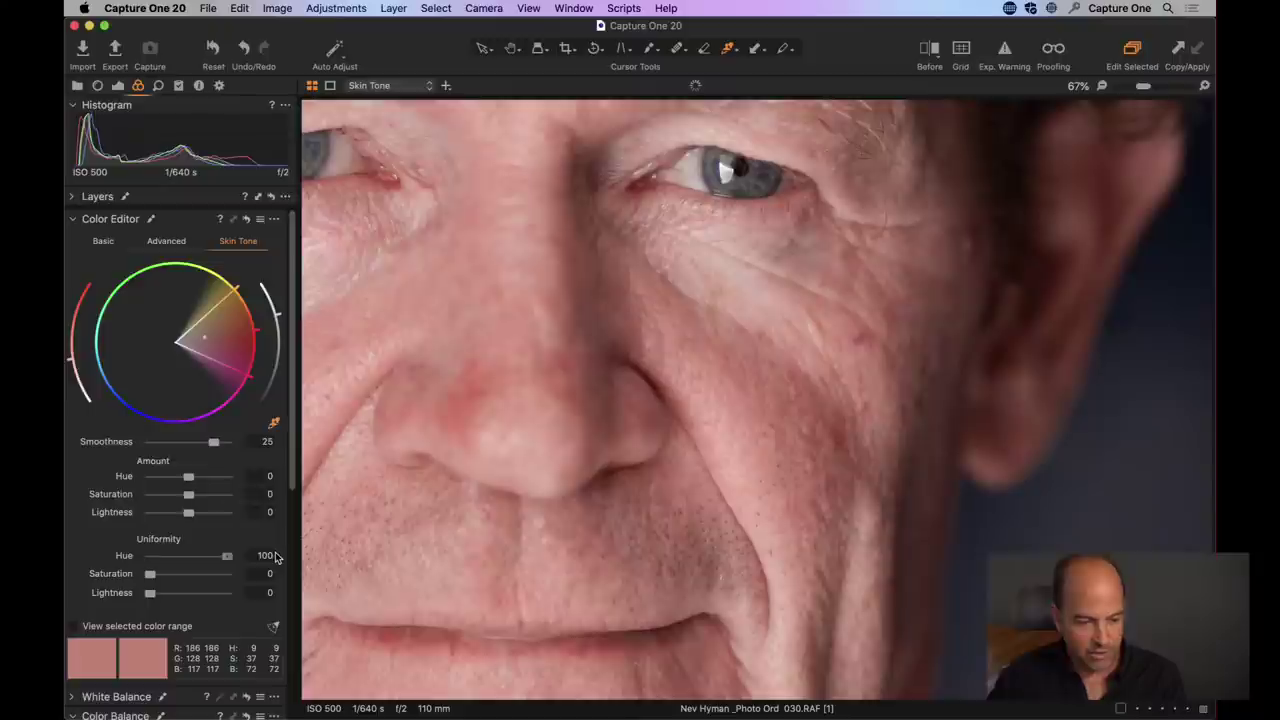
pyautogui.scroll(-4, 640, 371)
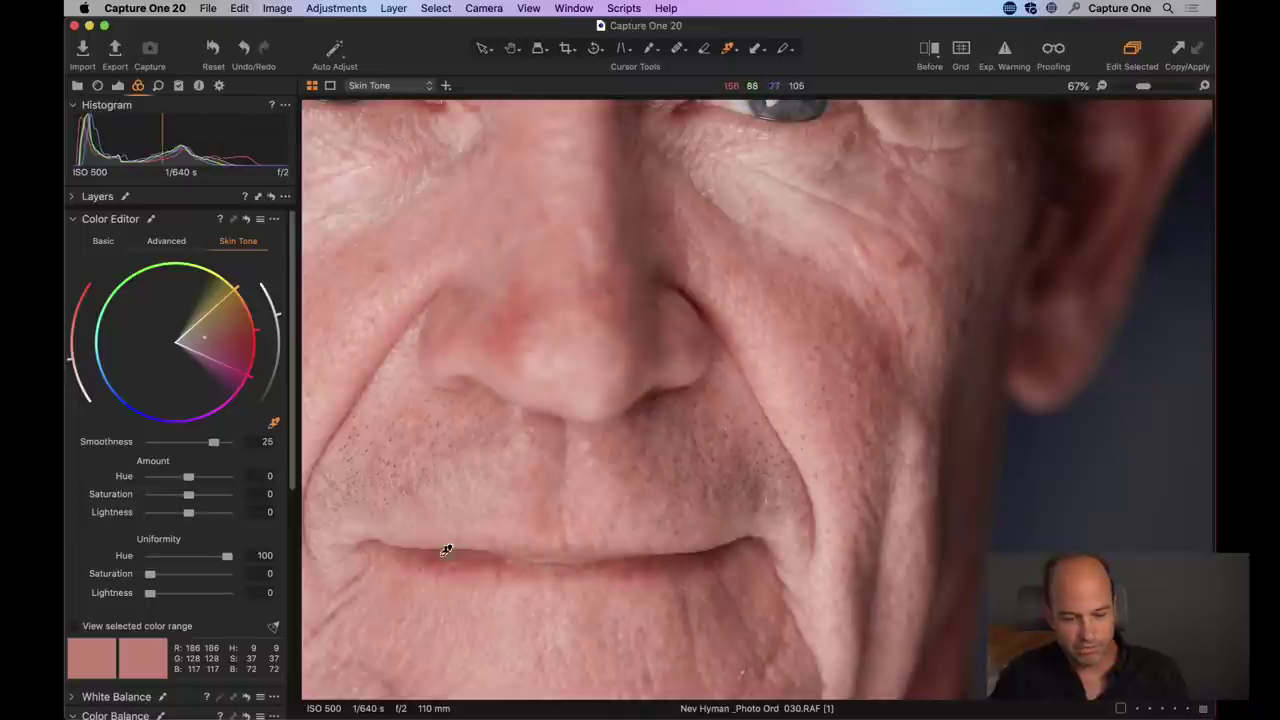
pyautogui.moveTo(227, 556); pyautogui.dragTo(152, 557)
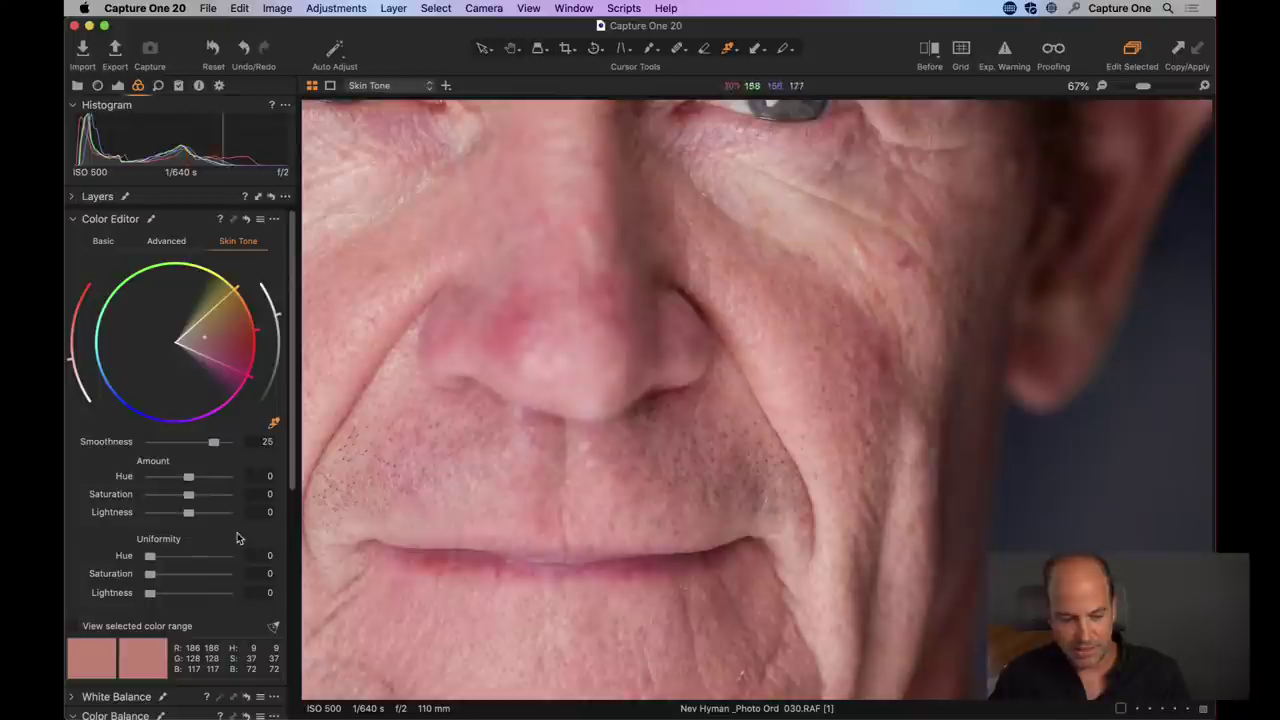
pyautogui.moveTo(152, 557)
pyautogui.mouseDown()
pyautogui.moveTo(288, 568)
pyautogui.moveTo(133, 565)
pyautogui.mouseUp()
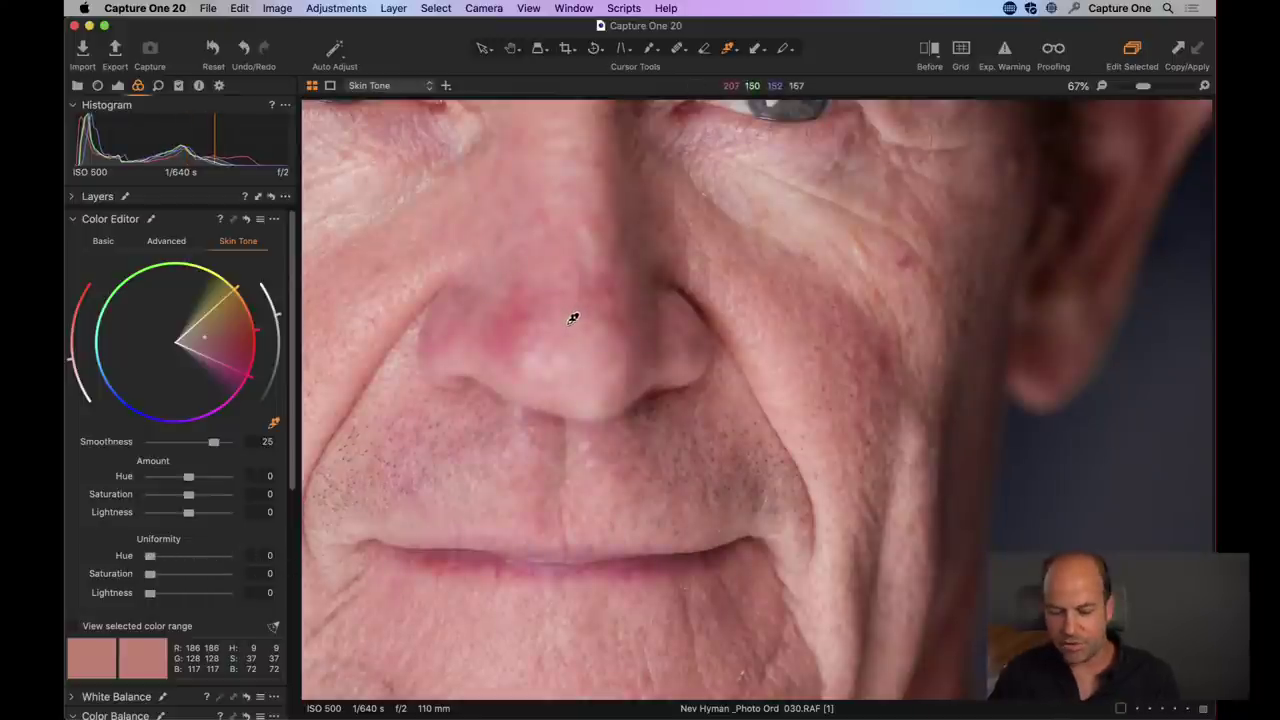
pyautogui.moveTo(549, 331); pyautogui.dragTo(631, 451)
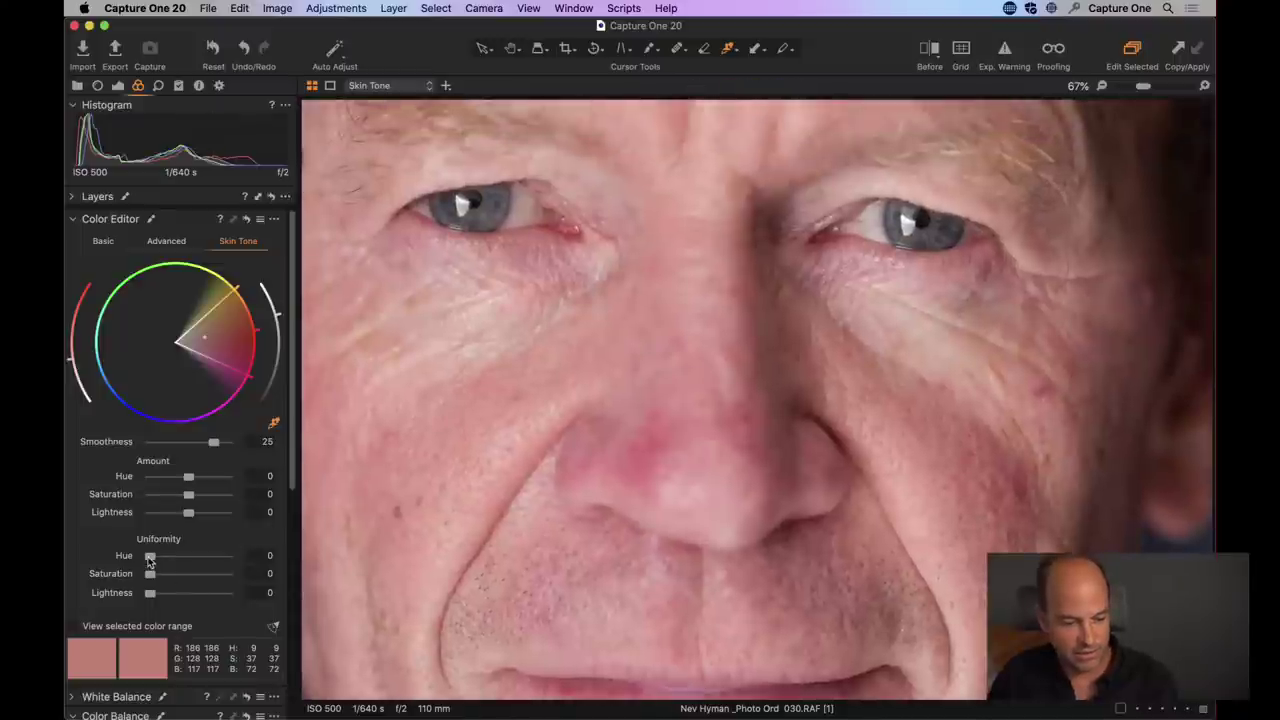
pyautogui.moveTo(152, 565); pyautogui.dragTo(232, 566)
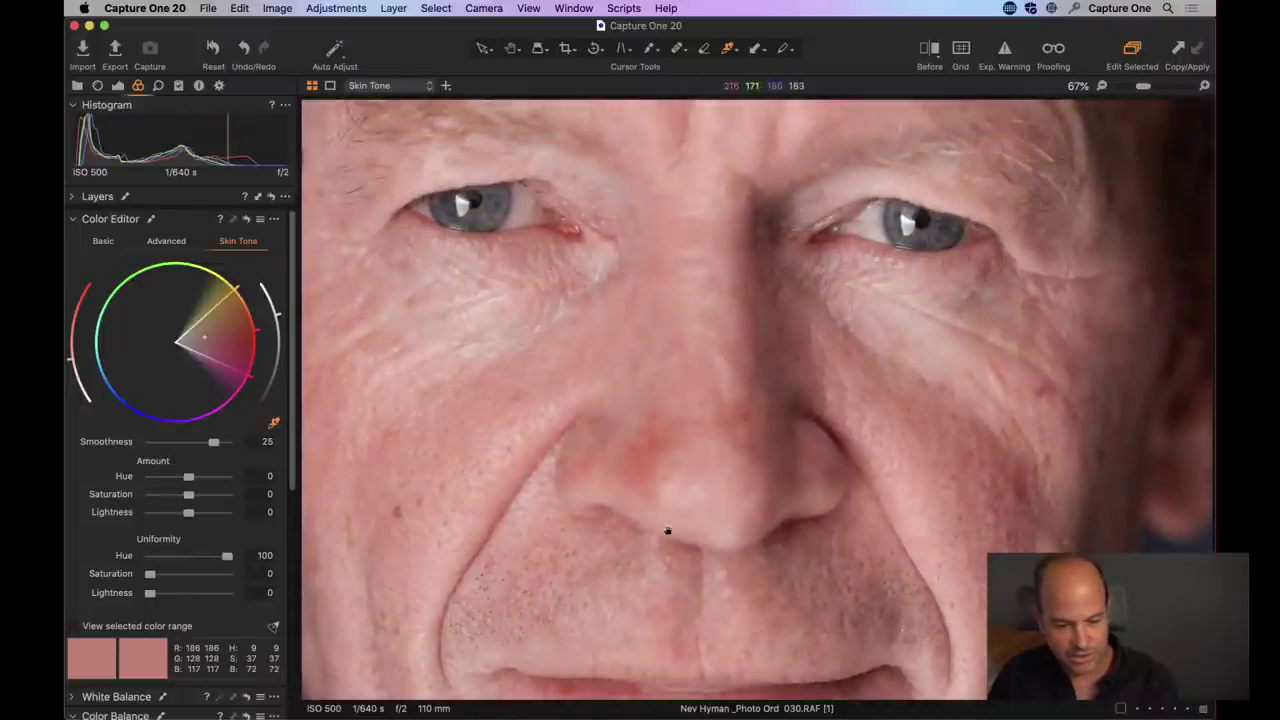
pyautogui.moveTo(666, 531); pyautogui.dragTo(609, 100)
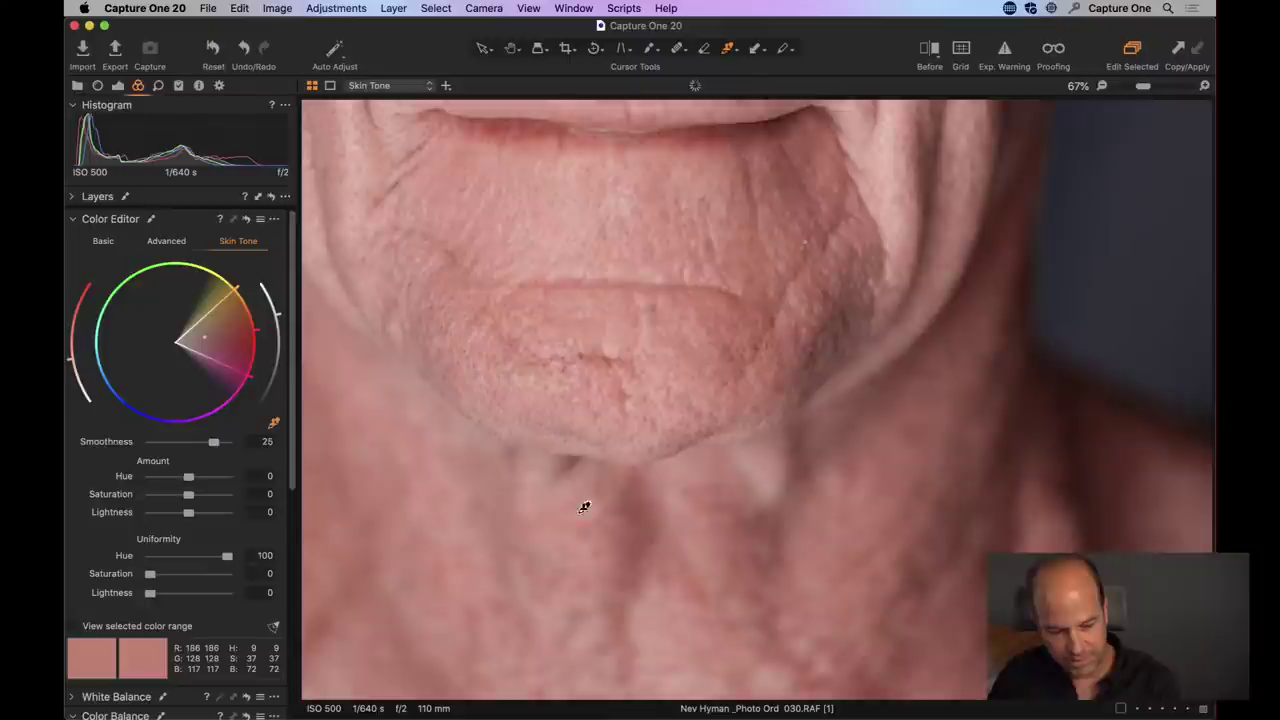
pyautogui.moveTo(227, 556); pyautogui.dragTo(282, 558)
pyautogui.doubleClick(218, 556)
pyautogui.doubleClick(226, 556)
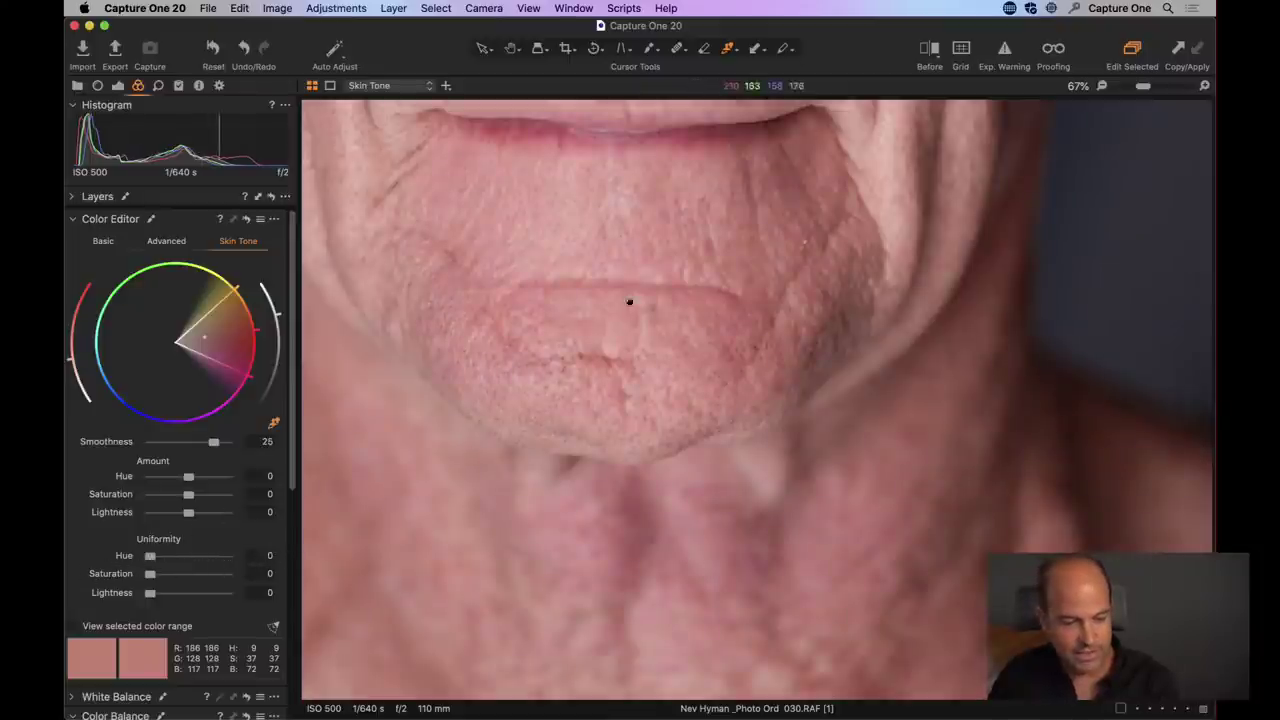
# - Set skin tone Uniformity Hue to 72.6 and Uniformity Lightness to 8.5
pyautogui.moveTo(583, 194); pyautogui.dragTo(663, 583)
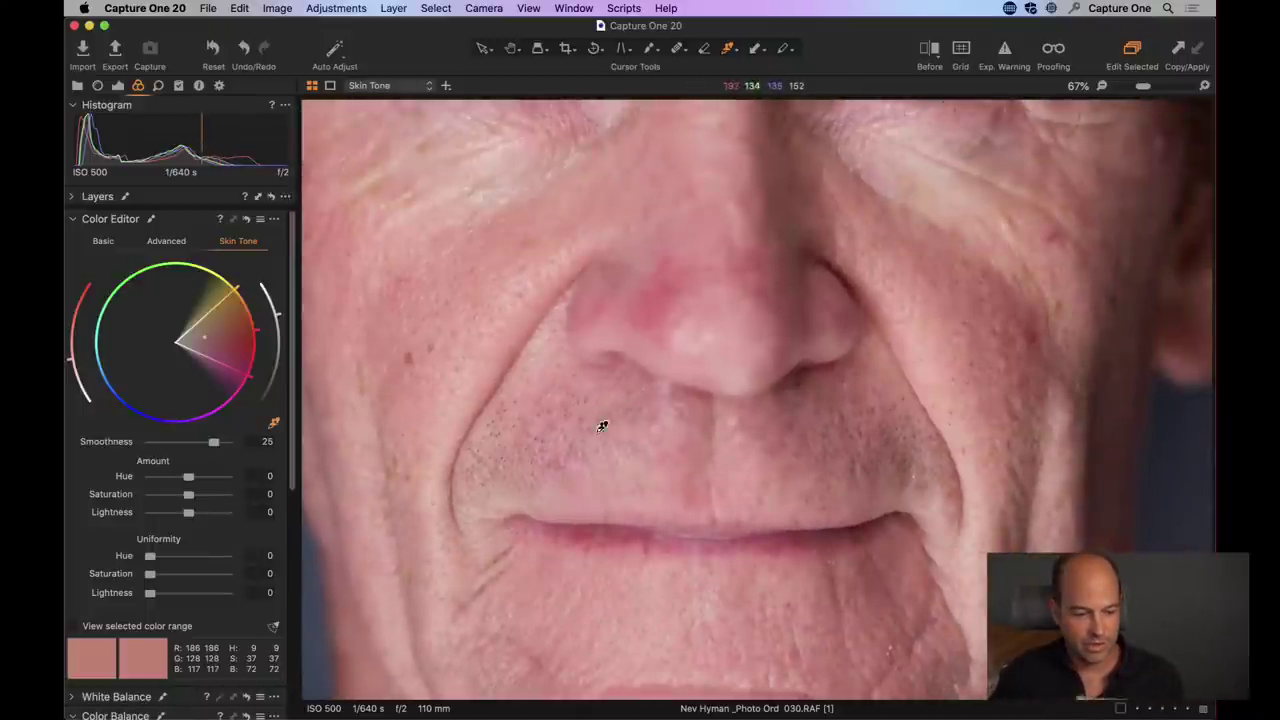
pyautogui.moveTo(150, 556); pyautogui.dragTo(207, 558)
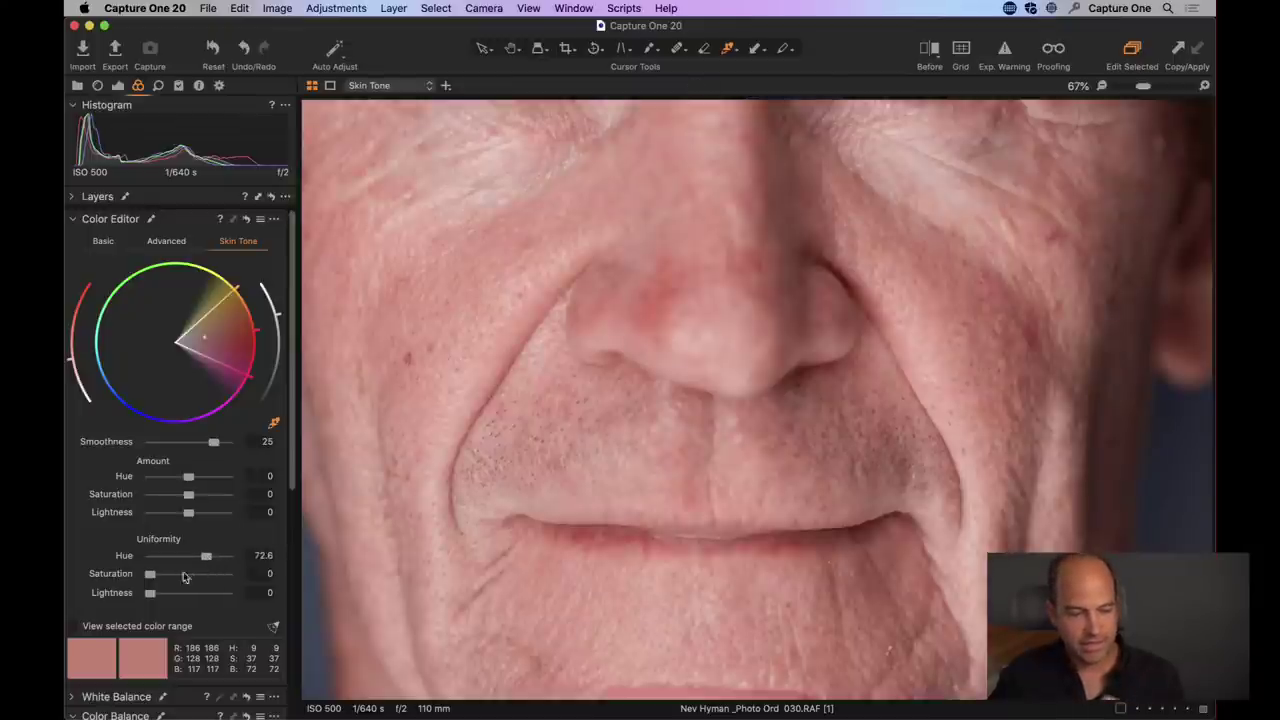
pyautogui.moveTo(149, 575)
pyautogui.mouseDown()
pyautogui.moveTo(268, 580)
pyautogui.moveTo(145, 578)
pyautogui.mouseUp()
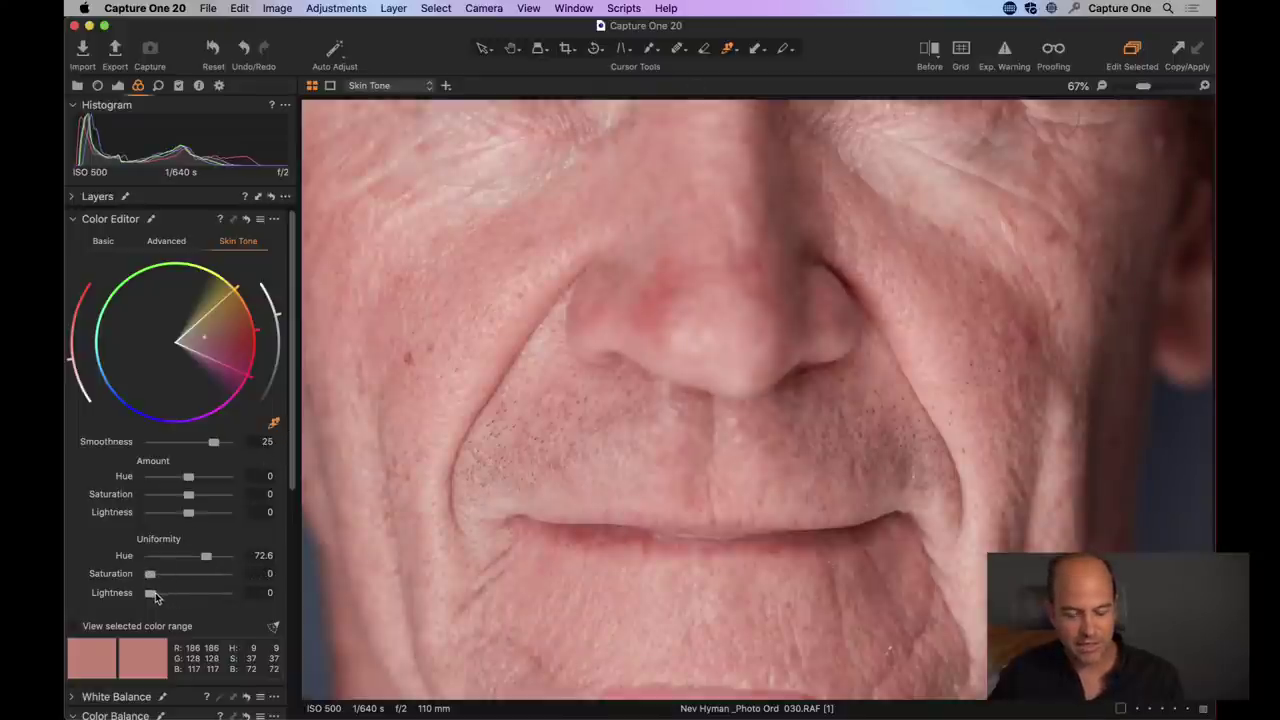
pyautogui.moveTo(153, 596)
pyautogui.mouseDown()
pyautogui.moveTo(265, 602)
pyautogui.moveTo(126, 600)
pyautogui.moveTo(274, 610)
pyautogui.moveTo(226, 595)
pyautogui.moveTo(123, 597)
pyautogui.moveTo(158, 597)
pyautogui.mouseUp()
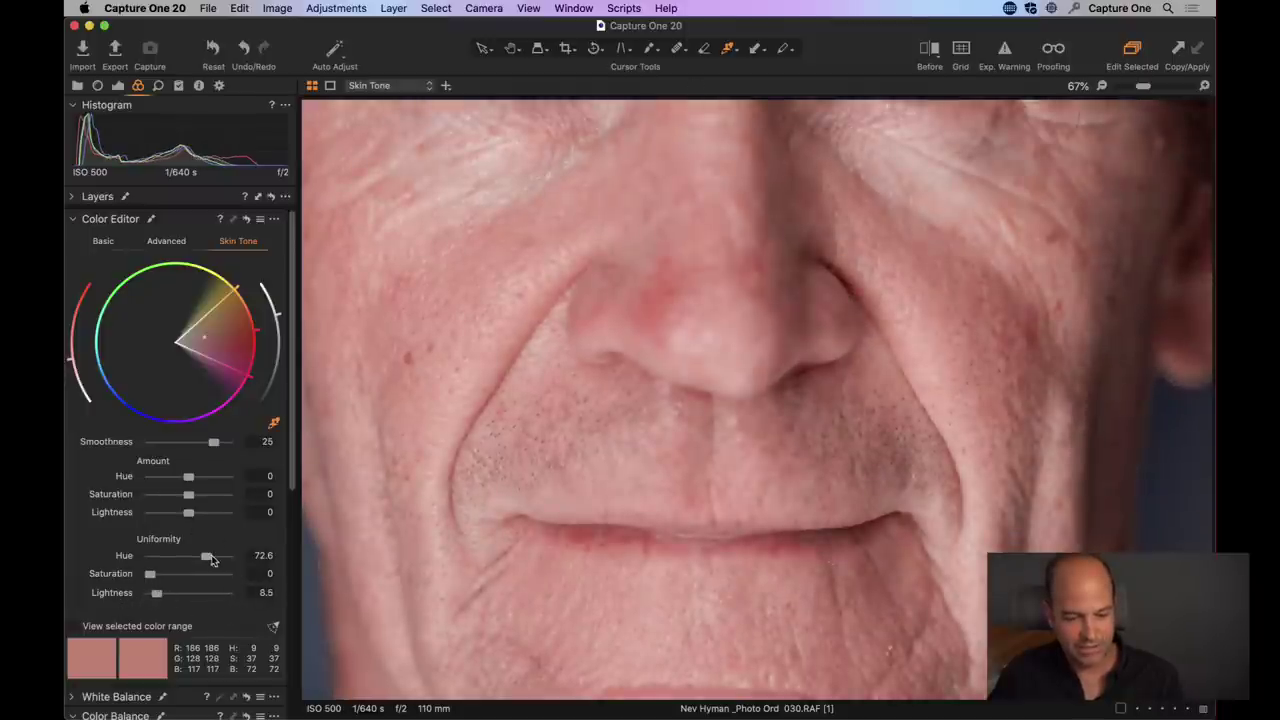
# - Expand Layers, check the Skin Tone mask overlay, and shift the selected skin range
pyautogui.click(80, 197)
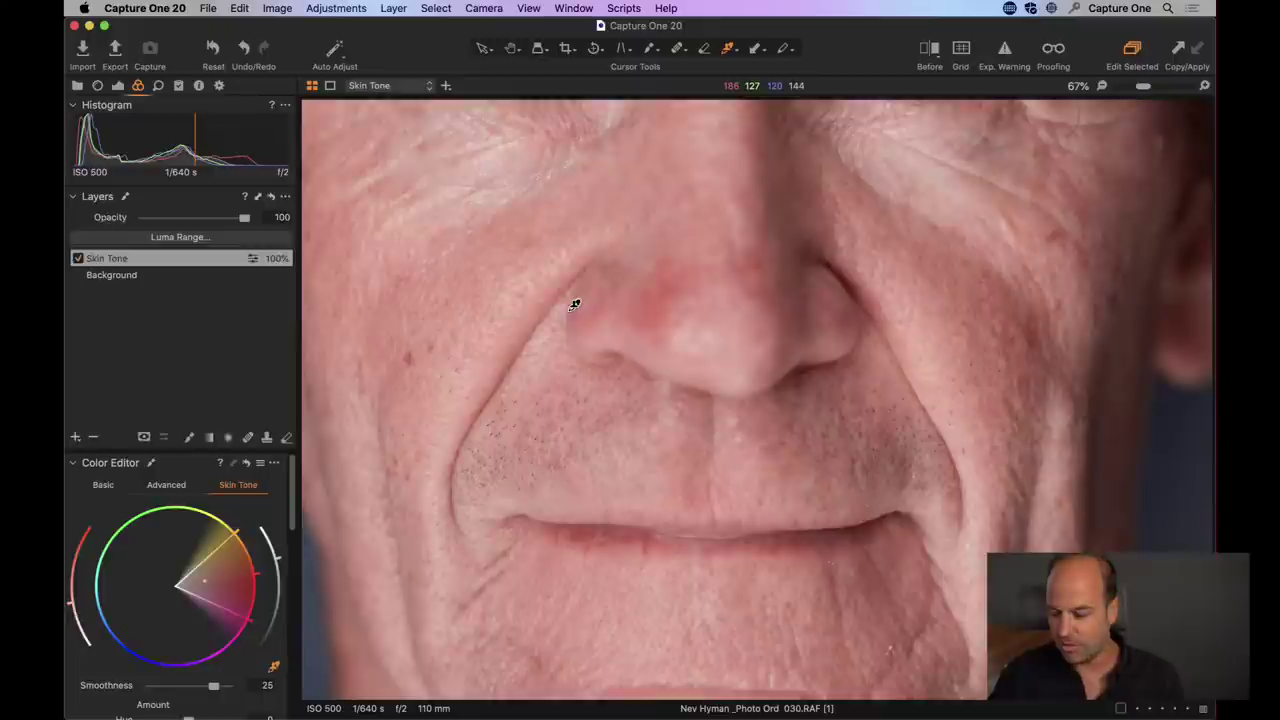
pyautogui.press('m')
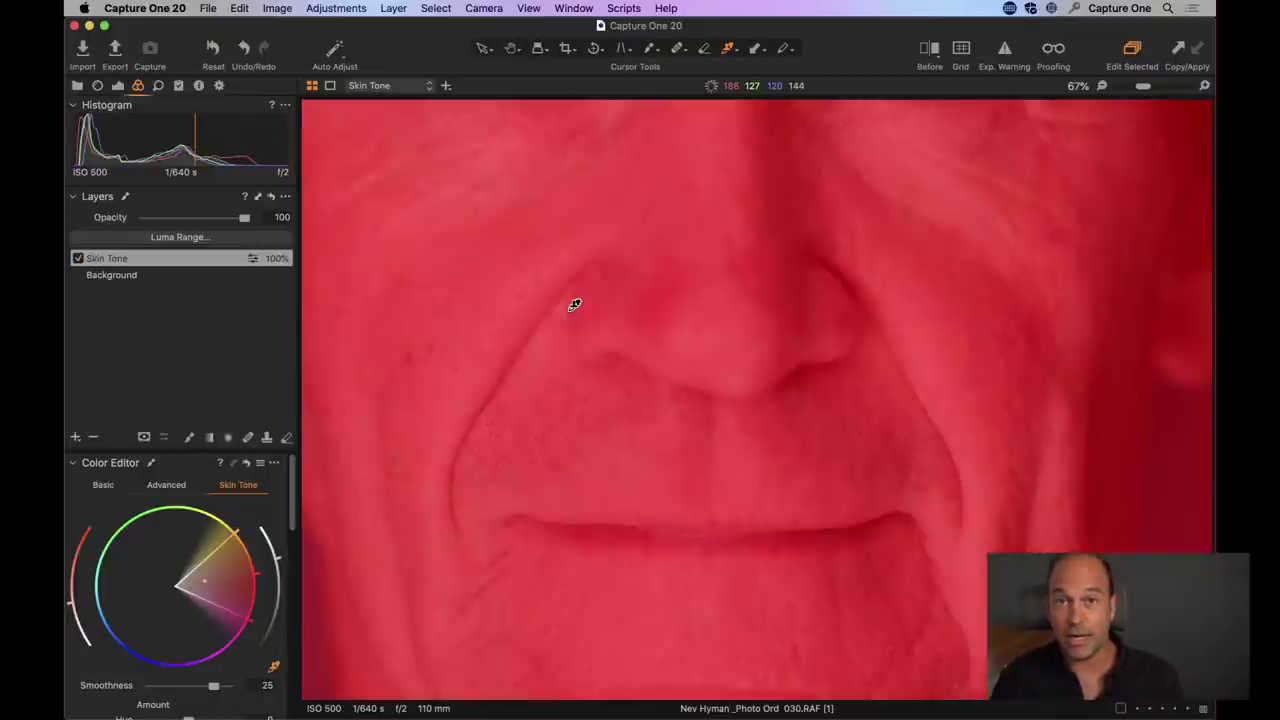
pyautogui.press('m')
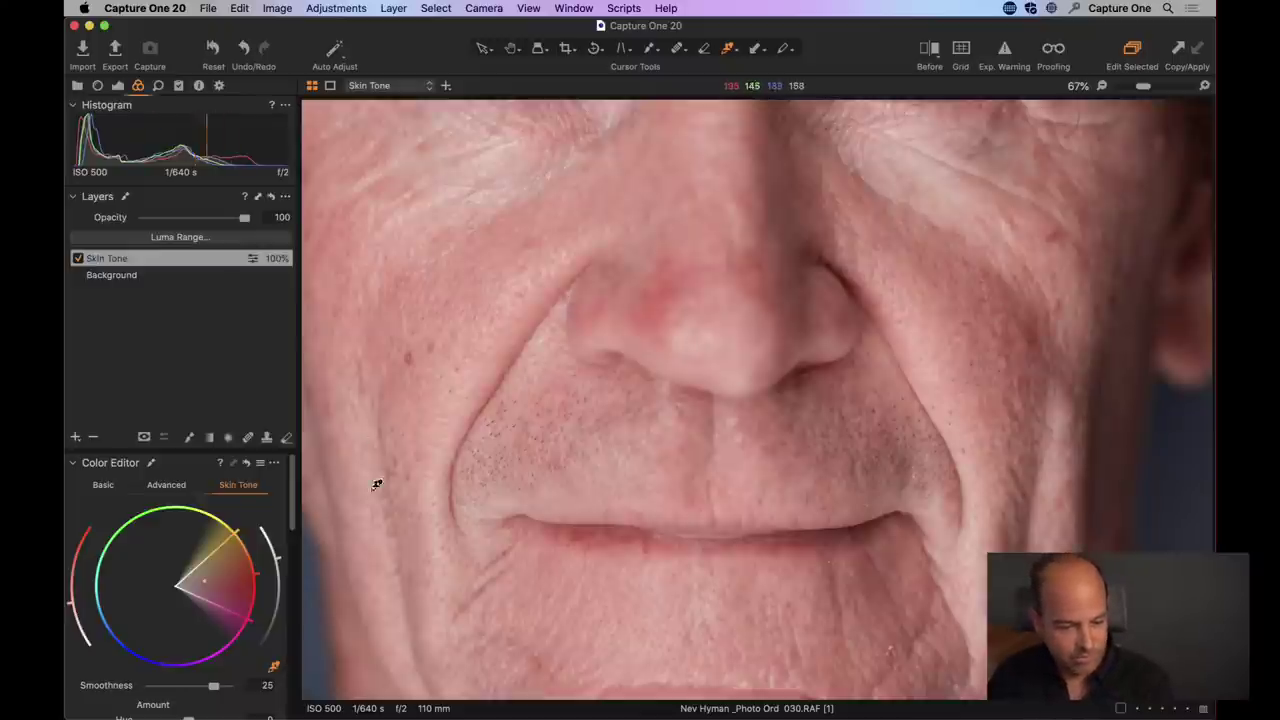
pyautogui.scroll(-3, 225, 530)
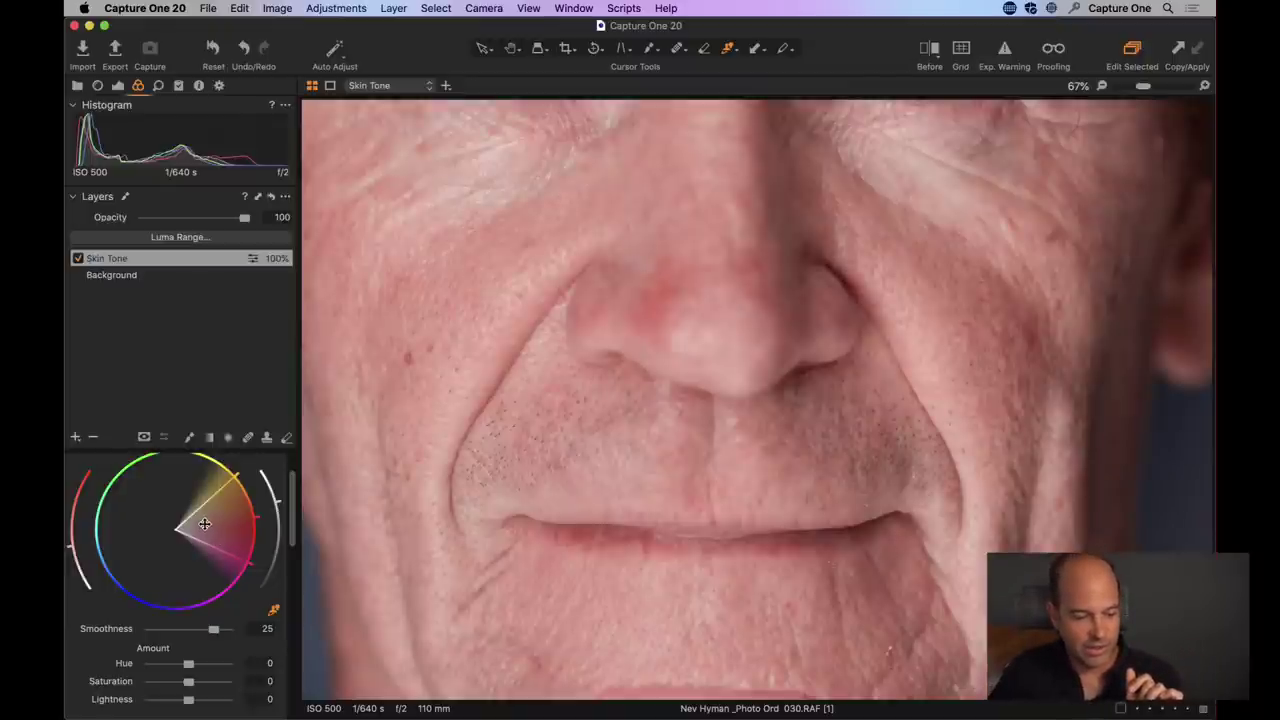
pyautogui.moveTo(204, 524); pyautogui.dragTo(290, 476)
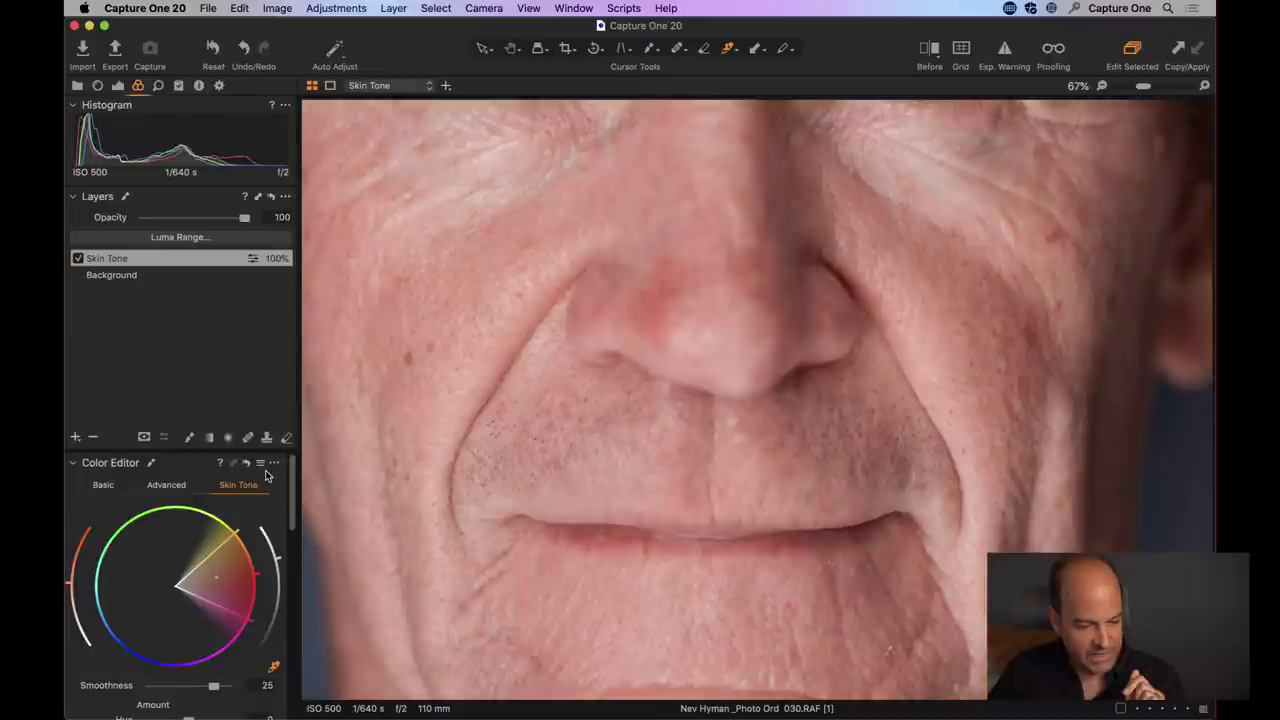
# - Reset, resample the face skin, widen the hue range, and set Uniformity Hue 87.1, Lightness 9
pyautogui.click(247, 465)
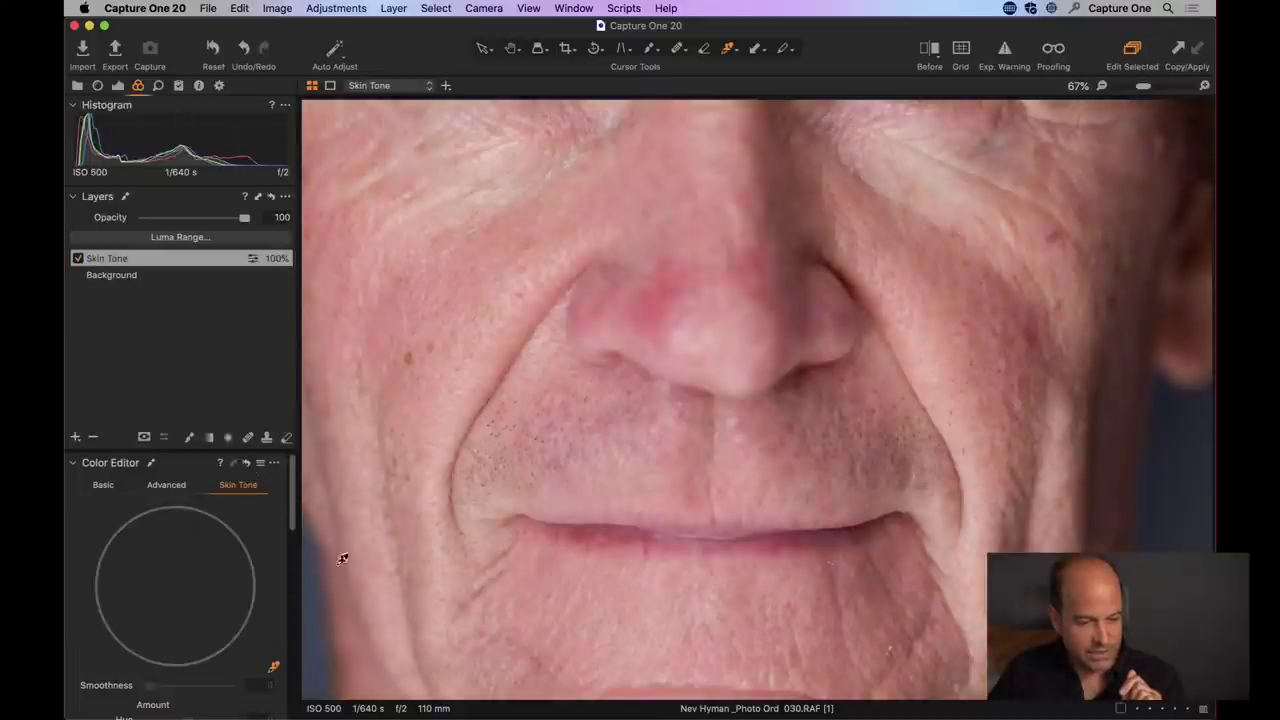
pyautogui.click(892, 236)
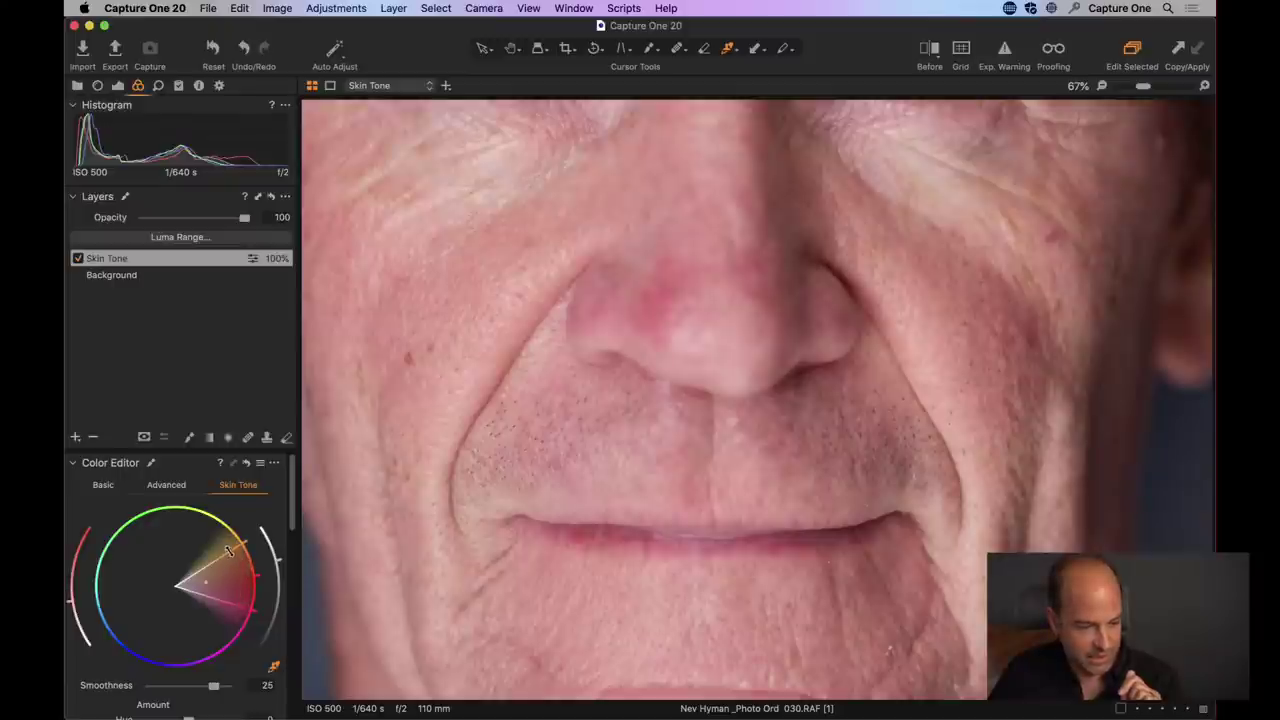
pyautogui.moveTo(229, 551); pyautogui.dragTo(233, 536)
pyautogui.moveTo(236, 608); pyautogui.dragTo(229, 634)
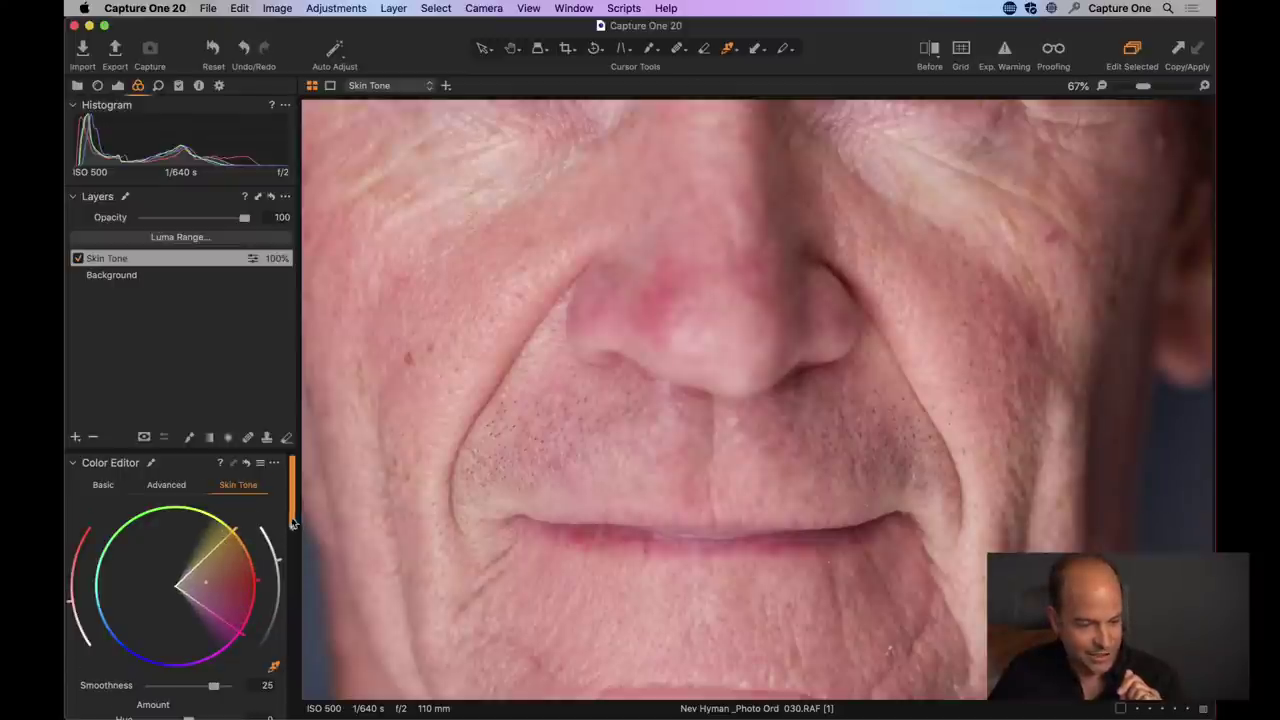
pyautogui.scroll(-6, 203, 560)
pyautogui.moveTo(153, 547); pyautogui.dragTo(217, 545)
pyautogui.moveTo(150, 580); pyautogui.dragTo(157, 580)
pyautogui.scroll(8, 288, 544)
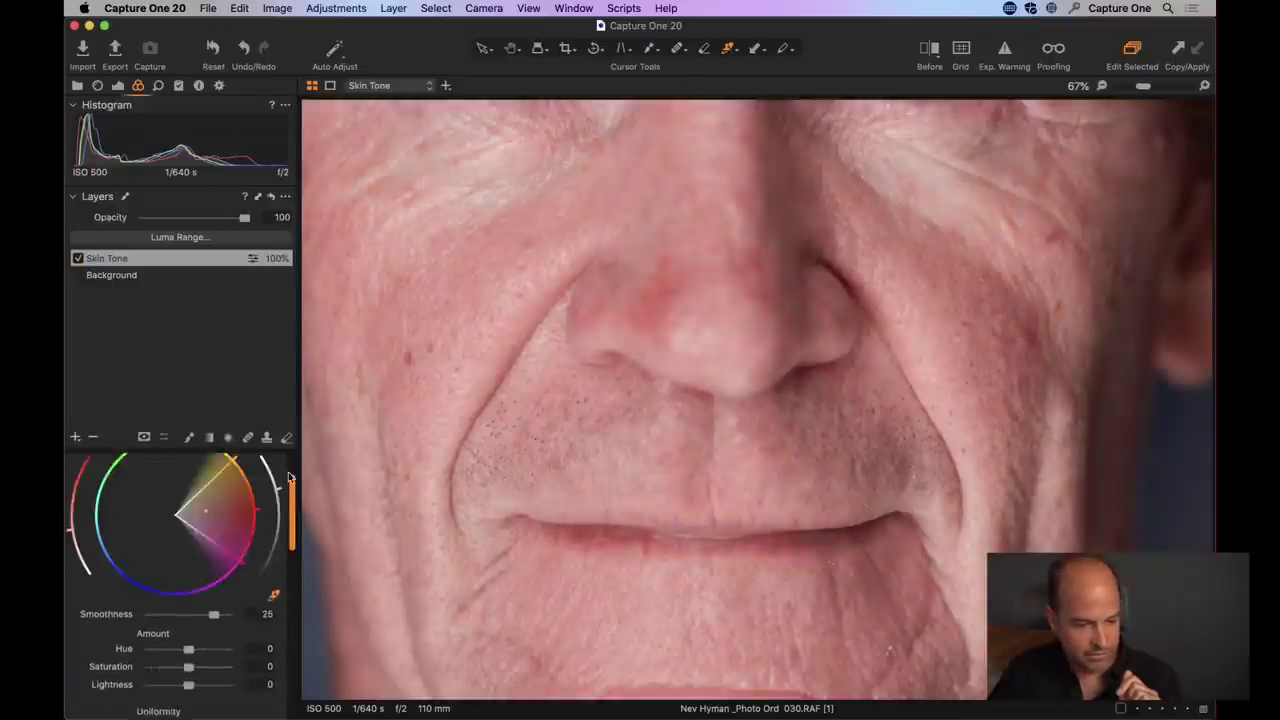
# - Clear the Skin Tone layer's mask and view the centred face at 50% with Brush Settings
pyautogui.rightClick(172, 260)
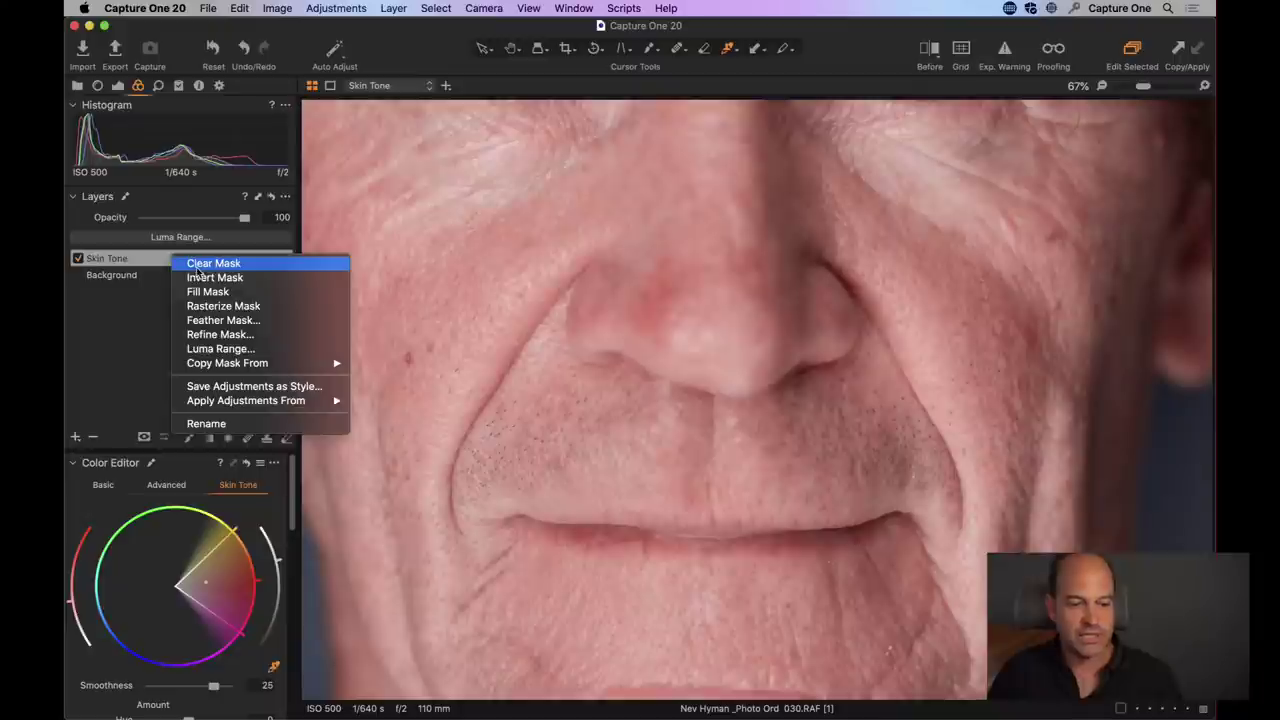
pyautogui.click(203, 265)
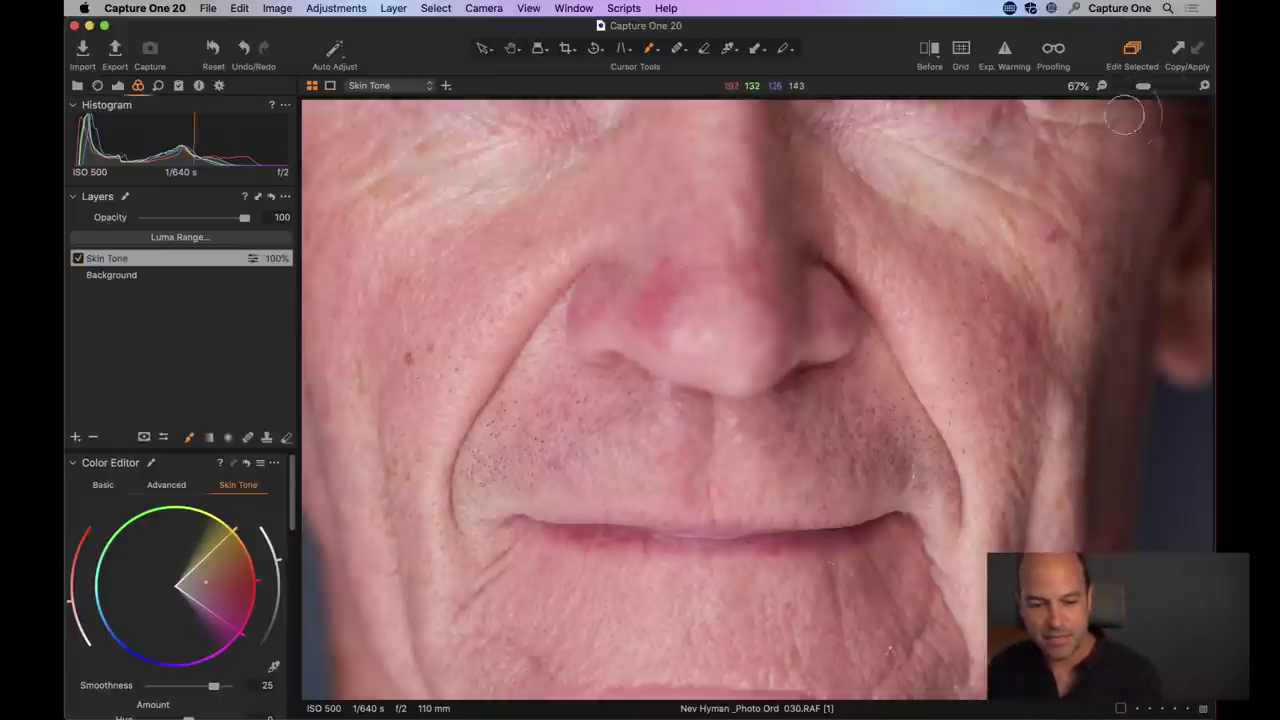
pyautogui.moveTo(1143, 85); pyautogui.dragTo(1134, 85)
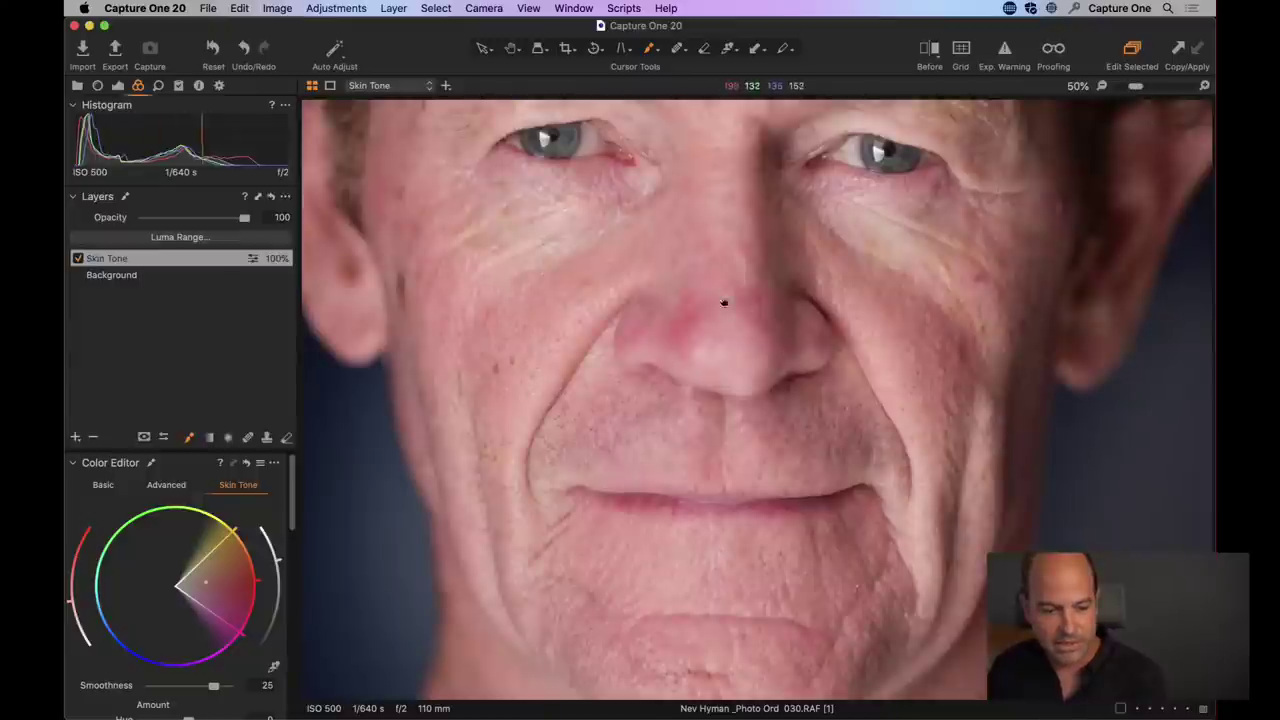
pyautogui.moveTo(723, 297); pyautogui.dragTo(729, 363)
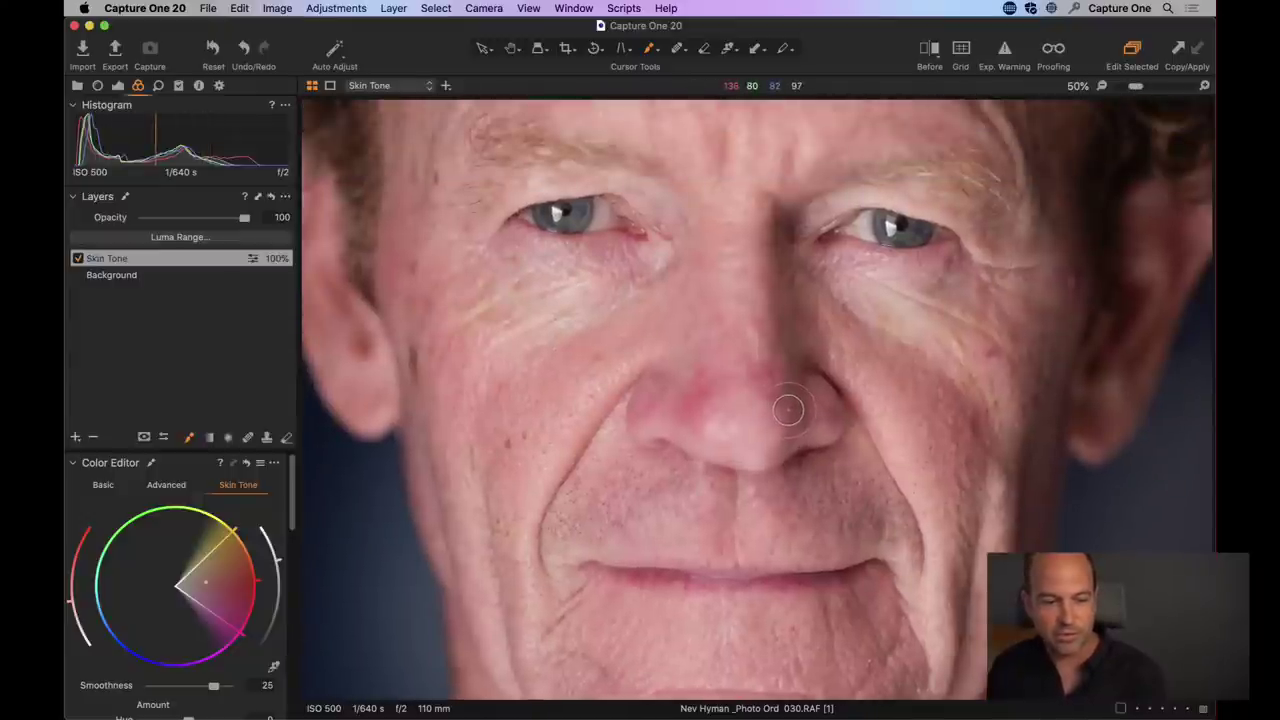
pyautogui.rightClick(659, 380)
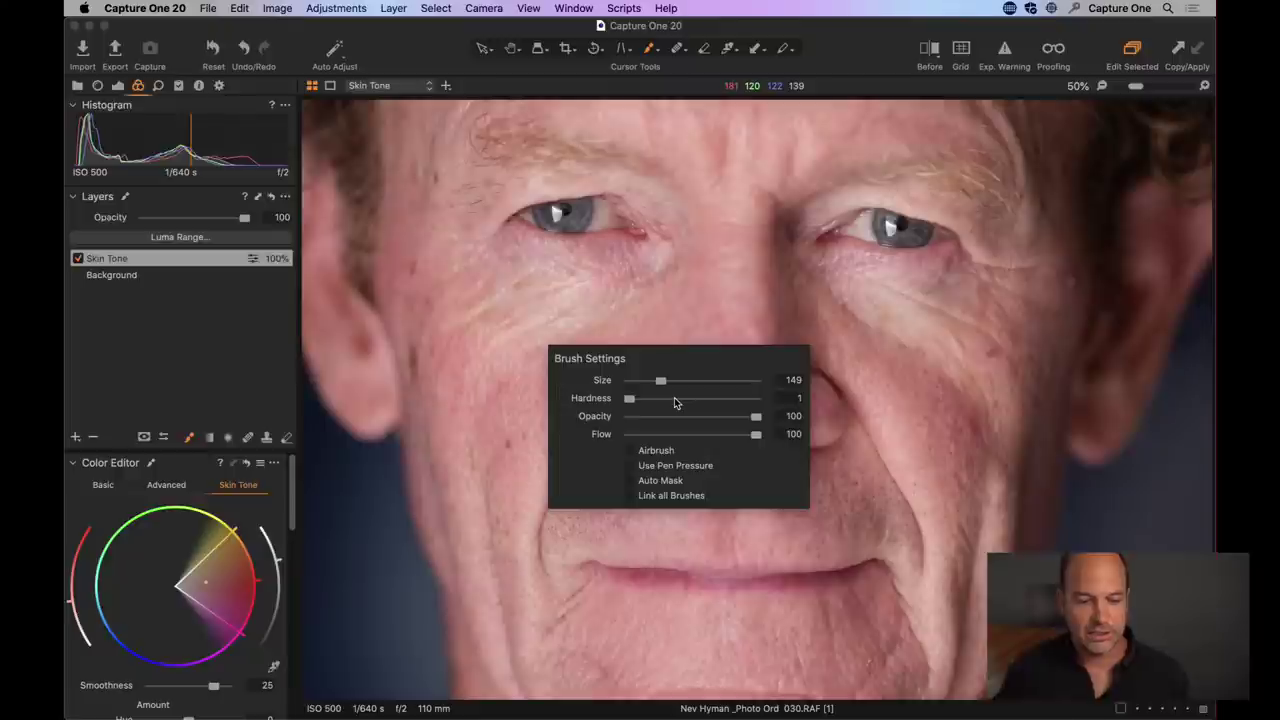
# - Set the brush flow to 5, adjust its size, and paint under the first eye
pyautogui.rightClick(648, 371)
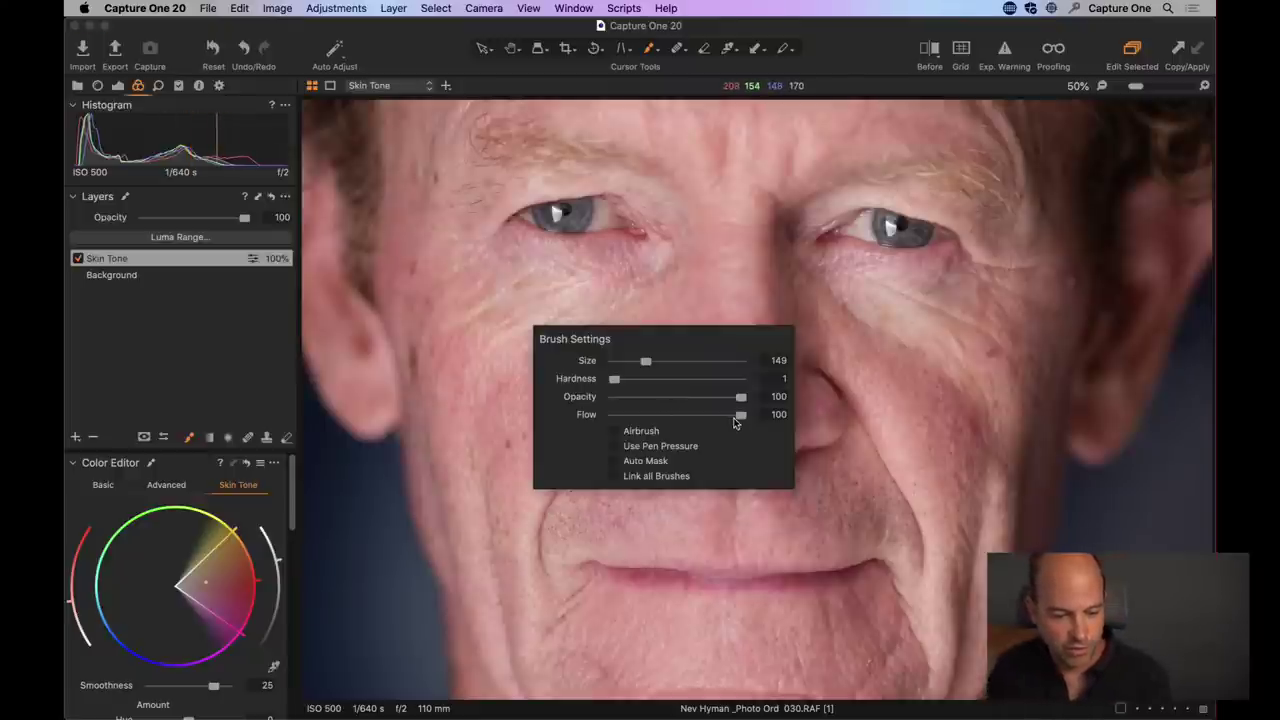
pyautogui.moveTo(734, 421); pyautogui.dragTo(610, 418)
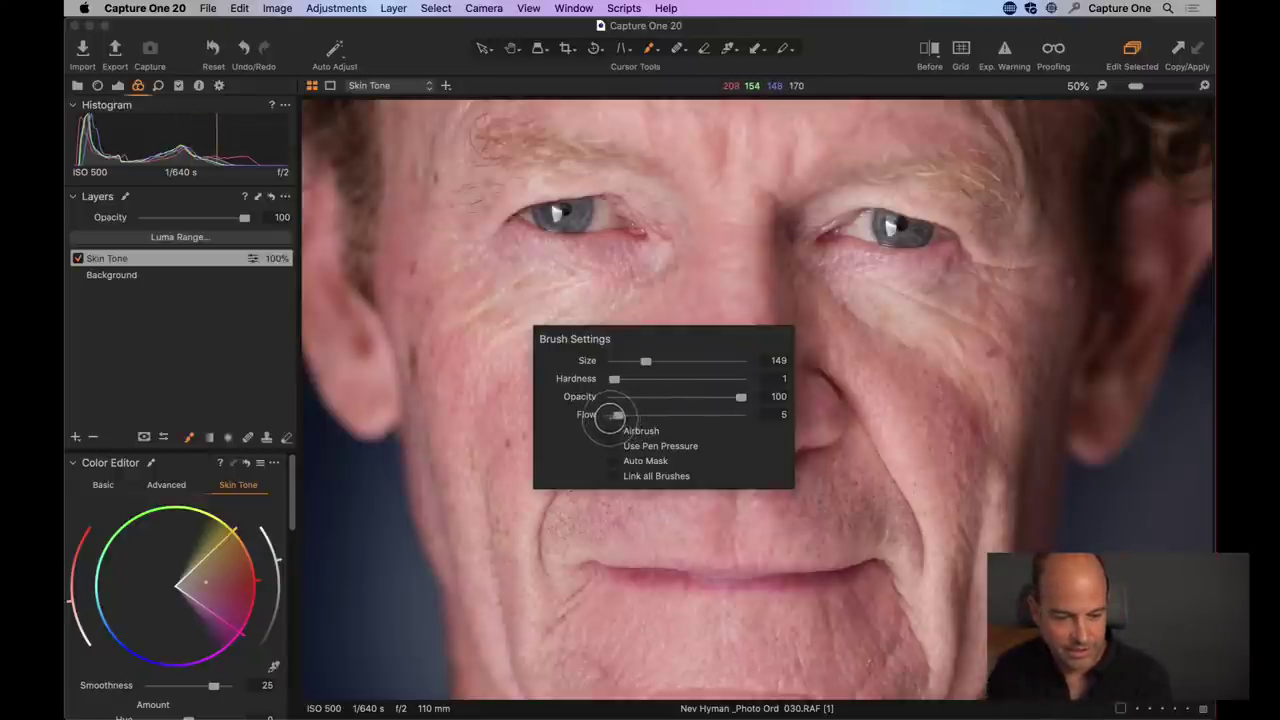
pyautogui.rightClick(685, 327)
pyautogui.moveTo(685, 327); pyautogui.dragTo(697, 328)
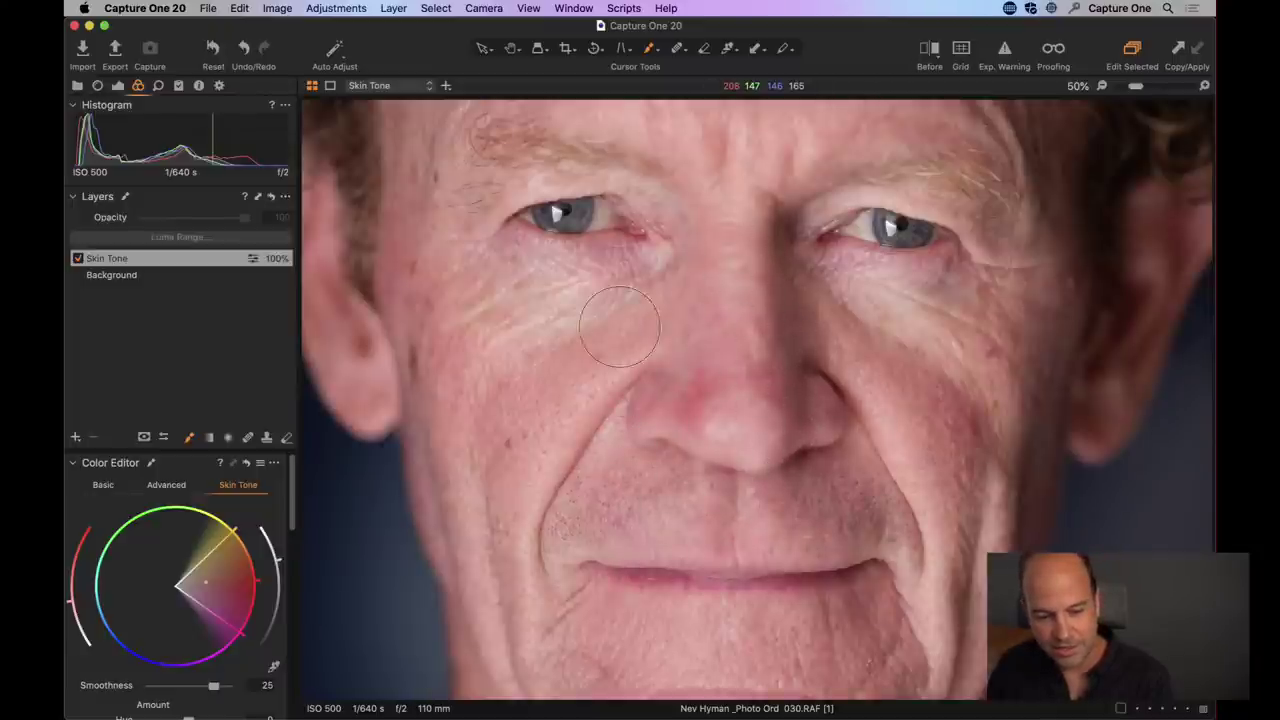
pyautogui.moveTo(680, 435)
pyautogui.mouseDown()
pyautogui.moveTo(840, 476)
pyautogui.moveTo(717, 483)
pyautogui.moveTo(737, 490)
pyautogui.moveTo(705, 476)
pyautogui.moveTo(810, 438)
pyautogui.moveTo(830, 380)
pyautogui.mouseUp()
pyautogui.scroll(2, 749, 363)
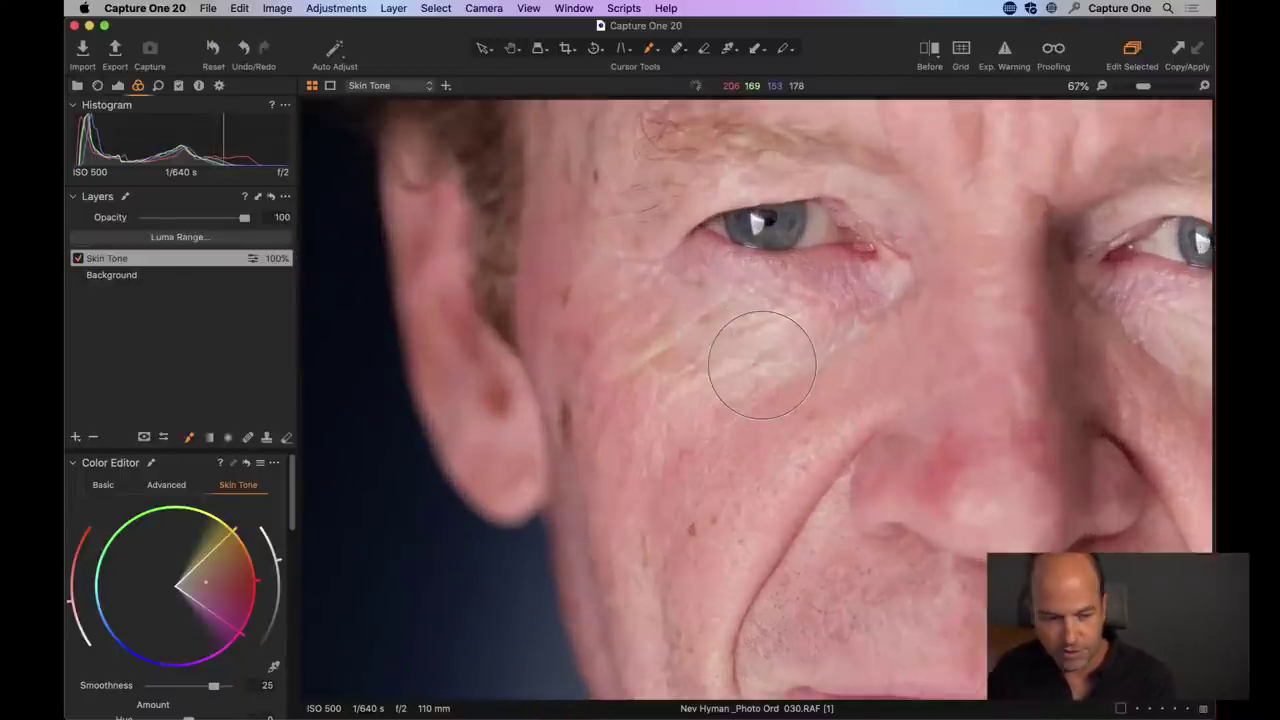
# - Paint the correction under the other eye, extending toward its inner corner
pyautogui.rightClick(793, 327)
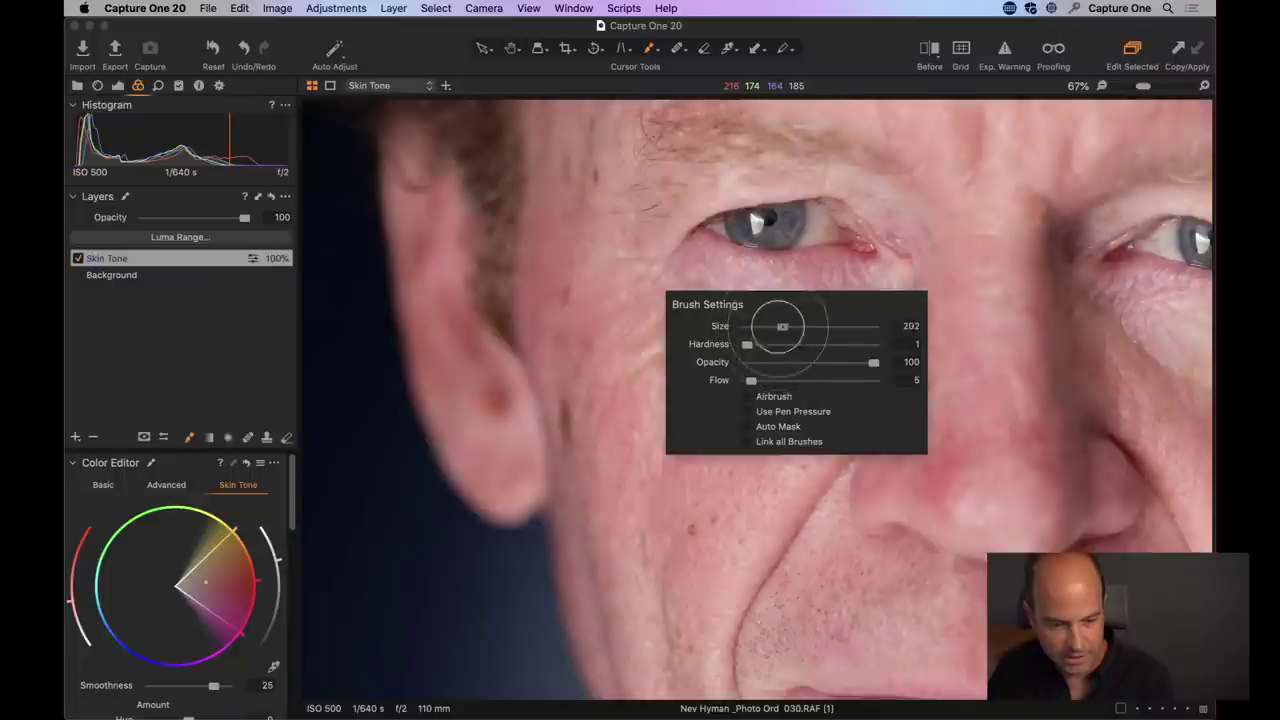
pyautogui.click(742, 280)
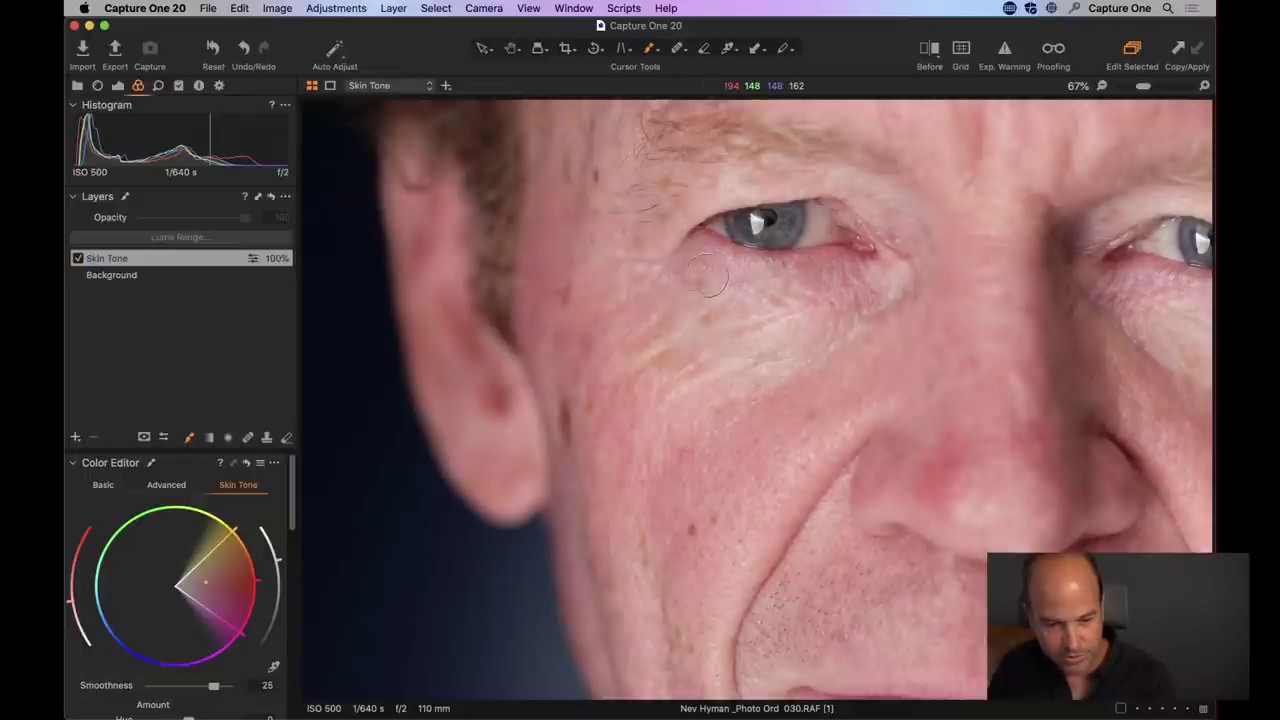
pyautogui.hscroll(10, 914, 271)
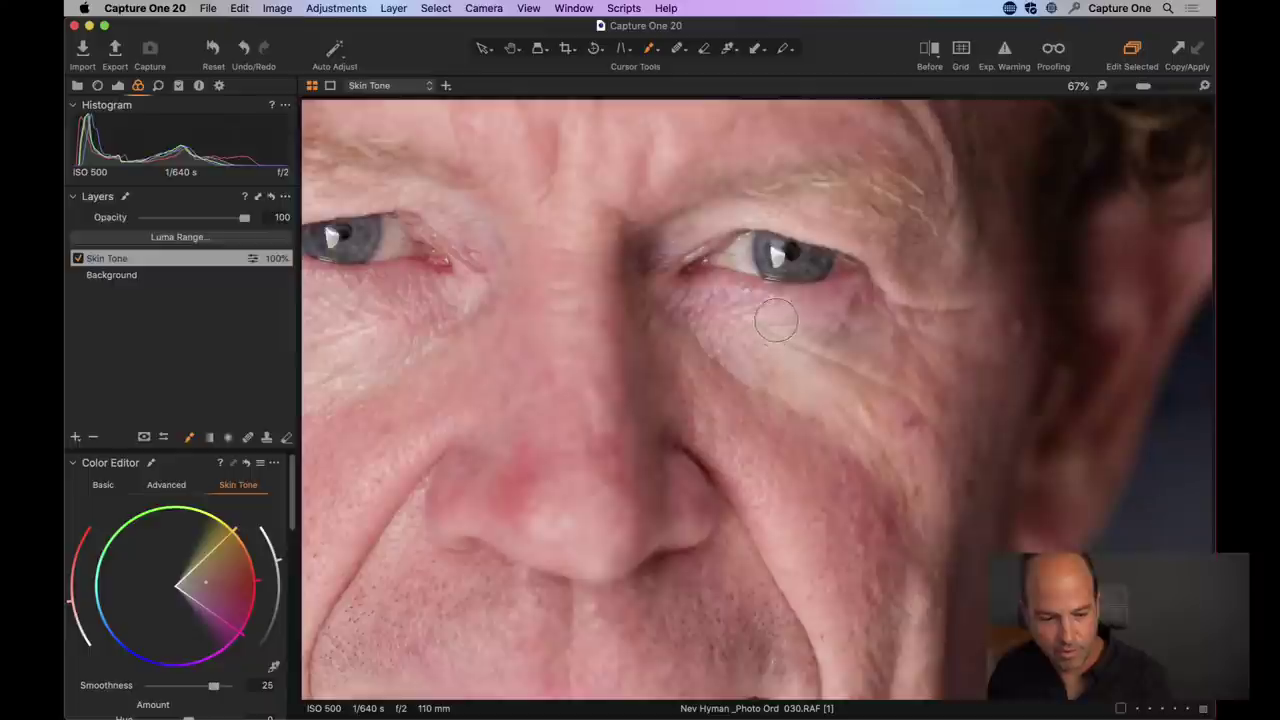
pyautogui.moveTo(690, 305)
pyautogui.mouseDown()
pyautogui.moveTo(915, 298)
pyautogui.moveTo(849, 313)
pyautogui.moveTo(689, 316)
pyautogui.mouseUp()
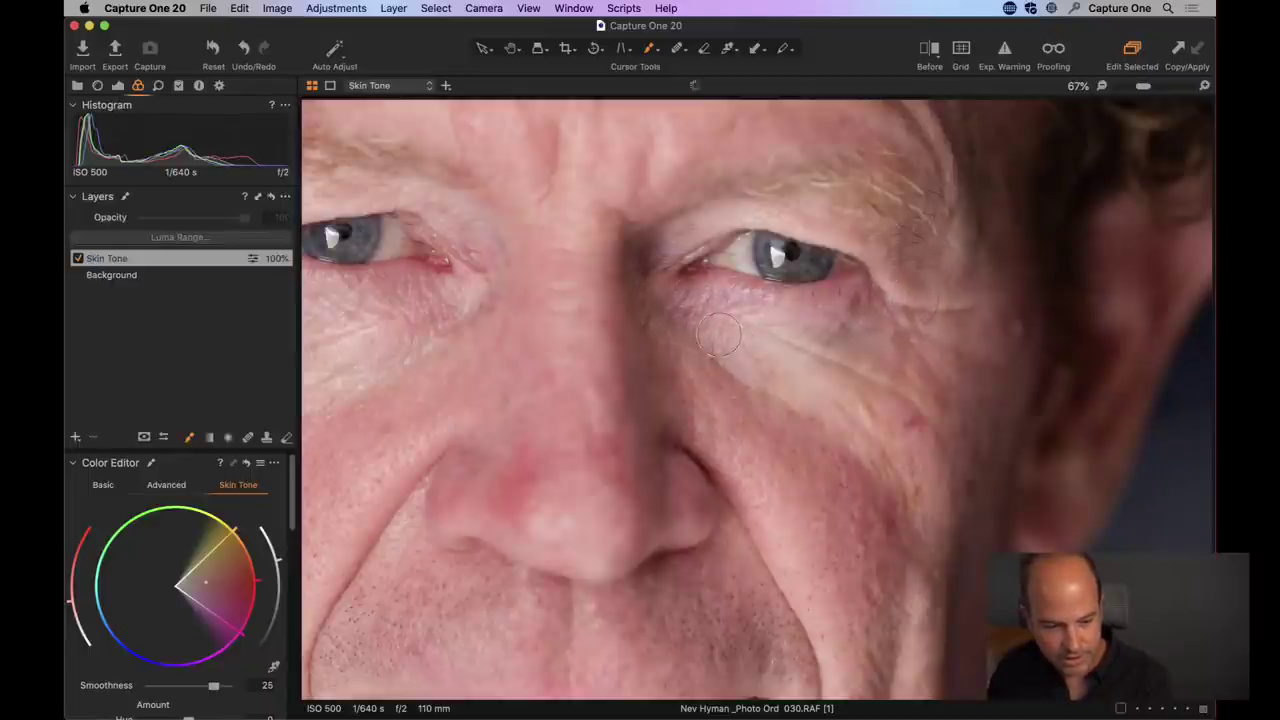
pyautogui.moveTo(697, 313); pyautogui.dragTo(661, 256)
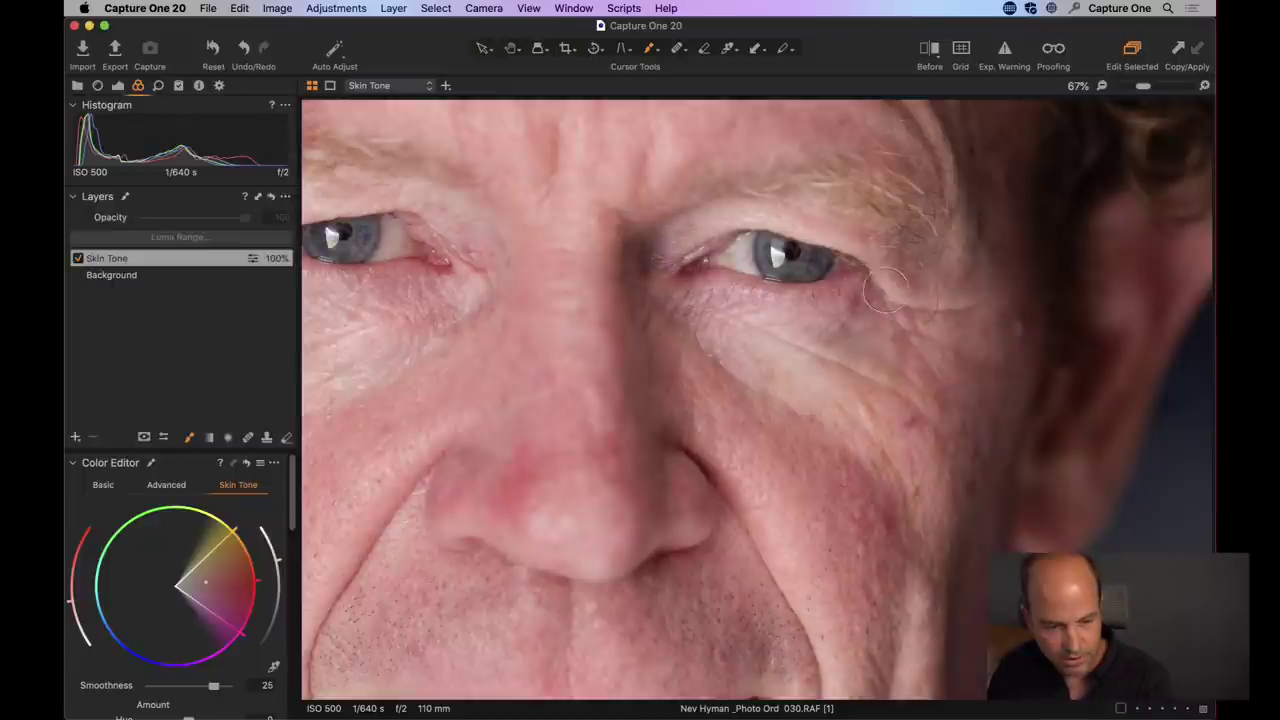
pyautogui.scroll(-8, 766, 380)
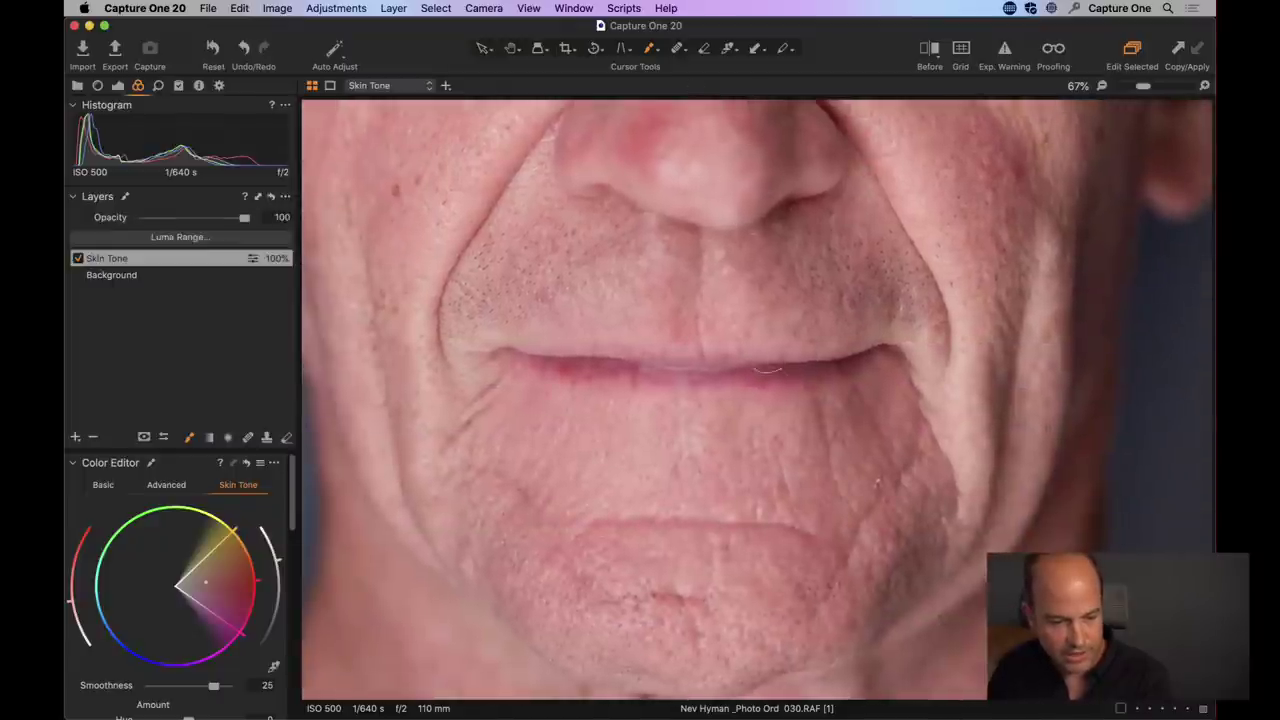
pyautogui.scroll(-3, 709, 516)
# - Paint the correction over the chin, enlarge the brush to size 394, and return to the eyes
pyautogui.rightClick(718, 372)
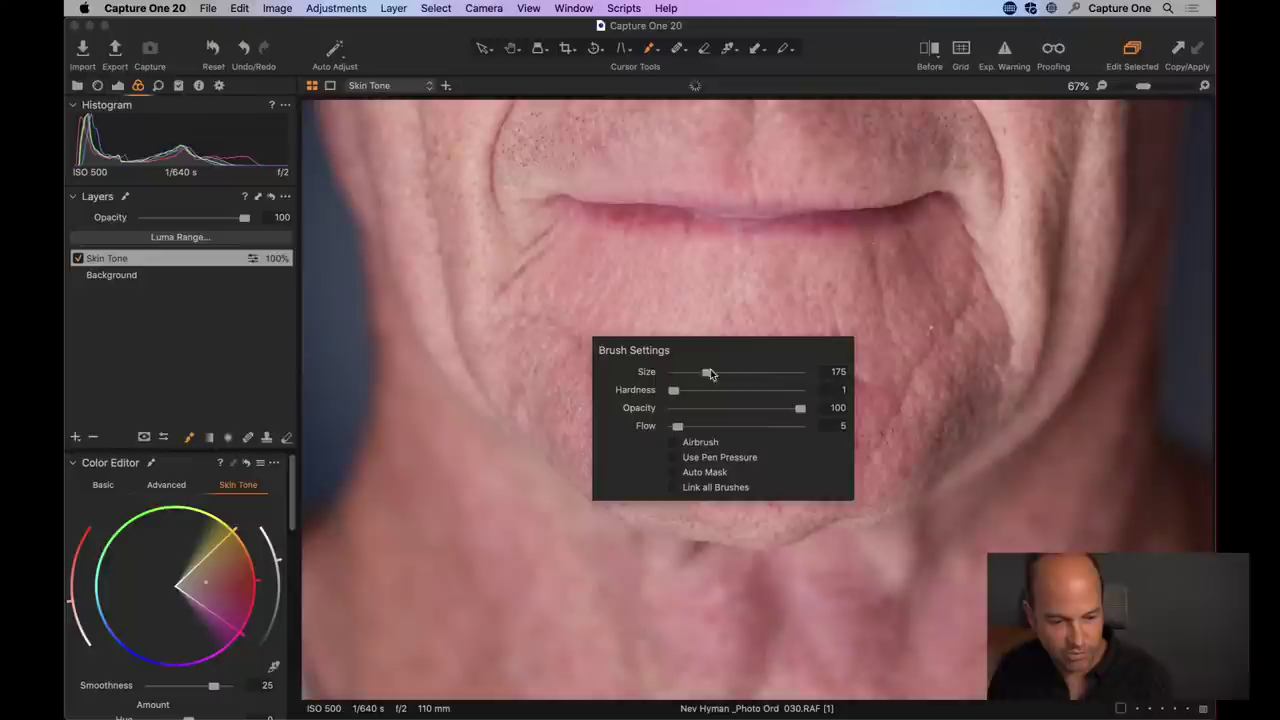
pyautogui.moveTo(643, 286); pyautogui.dragTo(713, 316)
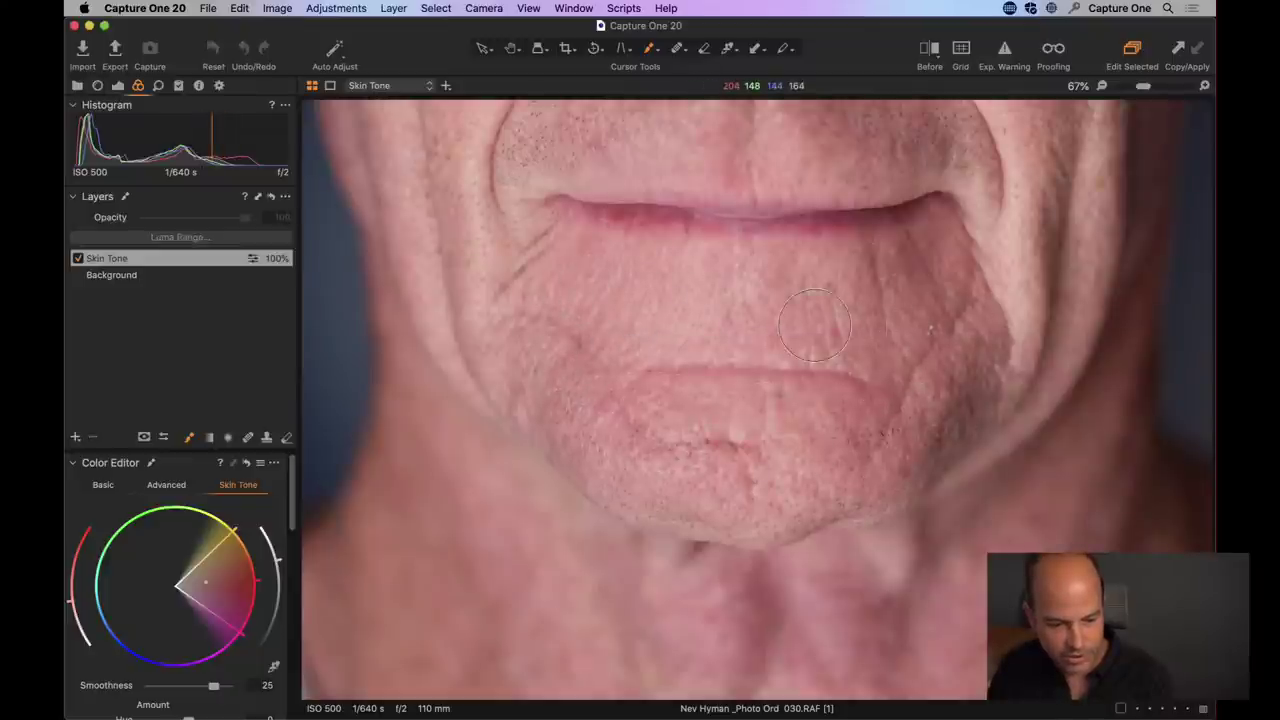
pyautogui.scroll(-3, 708, 285)
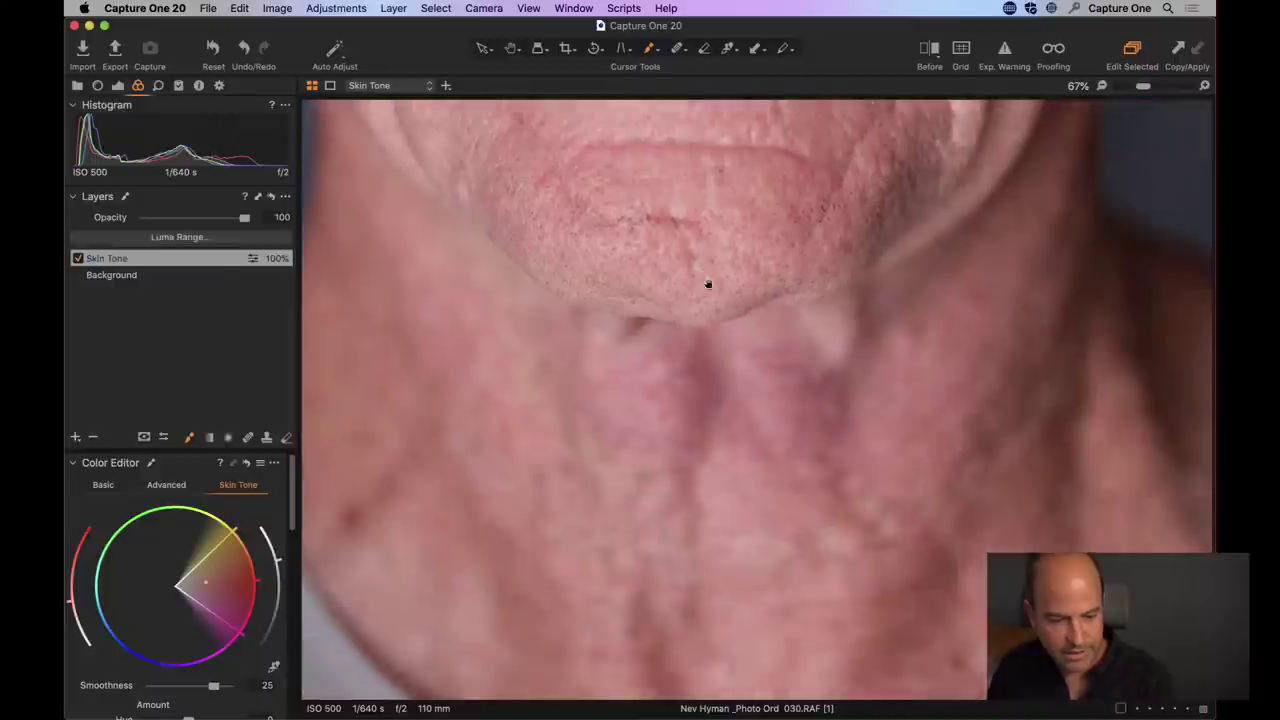
pyautogui.rightClick(624, 386)
pyautogui.moveTo(624, 386); pyautogui.dragTo(629, 386)
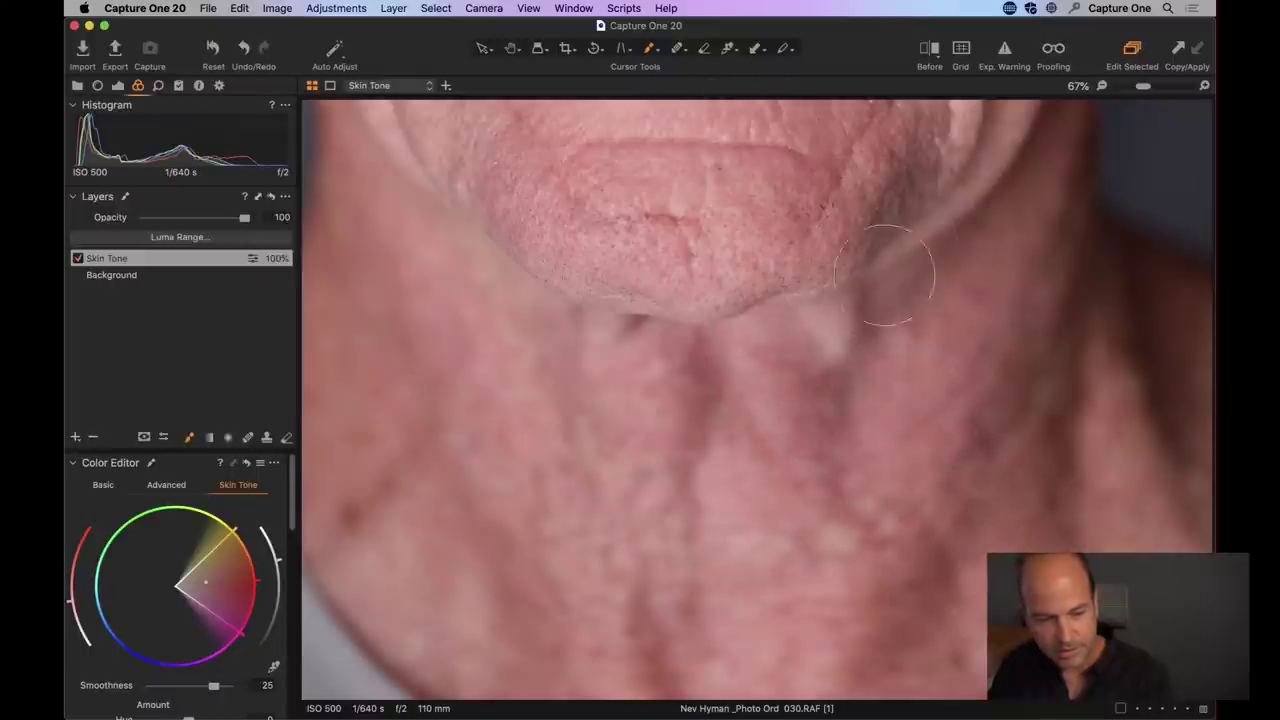
pyautogui.scroll(15, 794, 228)
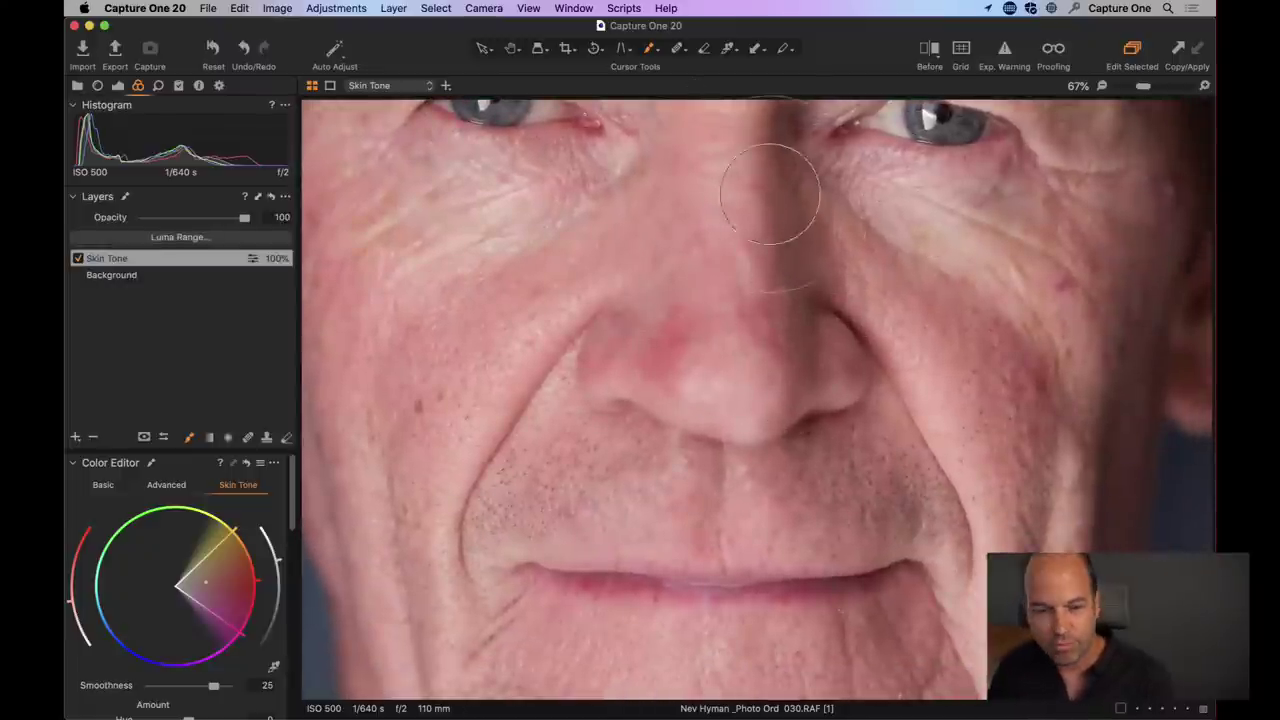
# - Compare via a Before/After split and toggling the Skin Tone layer, then zoom out to 33%
pyautogui.click(930, 52)
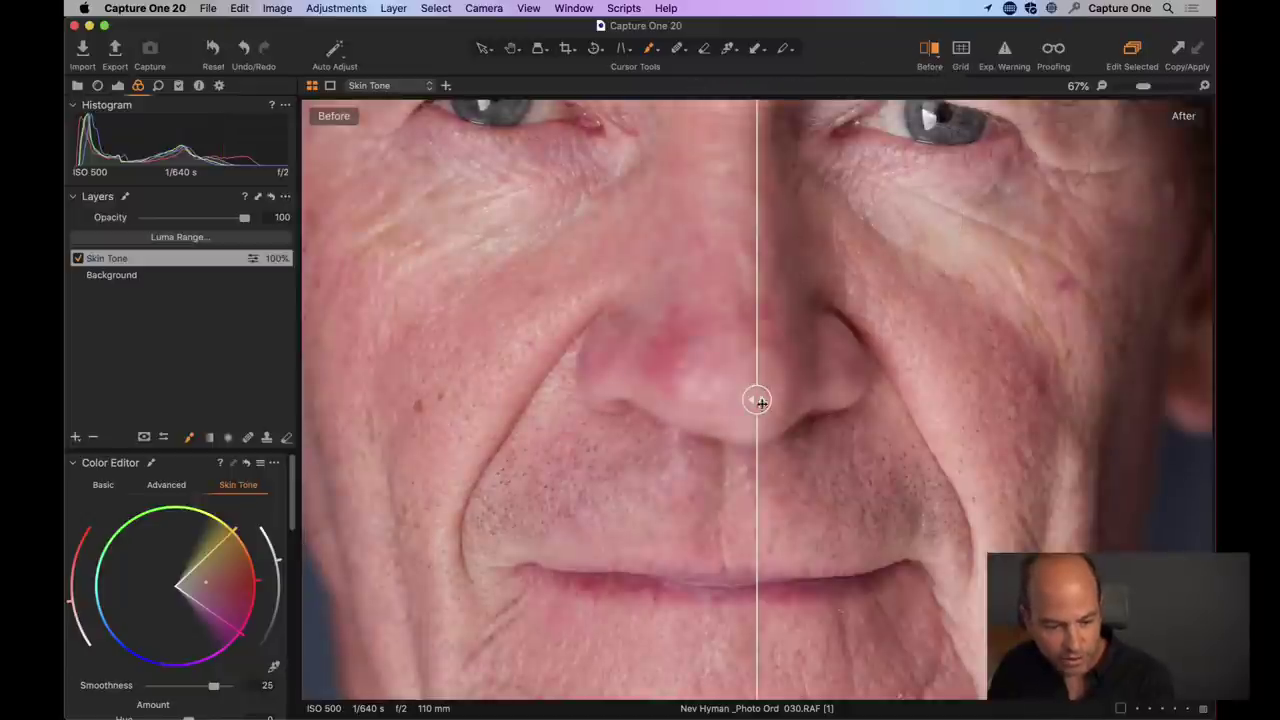
pyautogui.moveTo(757, 398)
pyautogui.mouseDown()
pyautogui.moveTo(664, 405)
pyautogui.moveTo(925, 389)
pyautogui.moveTo(466, 400)
pyautogui.moveTo(956, 394)
pyautogui.moveTo(411, 400)
pyautogui.moveTo(757, 409)
pyautogui.moveTo(818, 389)
pyautogui.moveTo(386, 400)
pyautogui.moveTo(811, 387)
pyautogui.moveTo(1091, 400)
pyautogui.moveTo(663, 400)
pyautogui.moveTo(735, 400)
pyautogui.mouseUp()
pyautogui.click(930, 49)
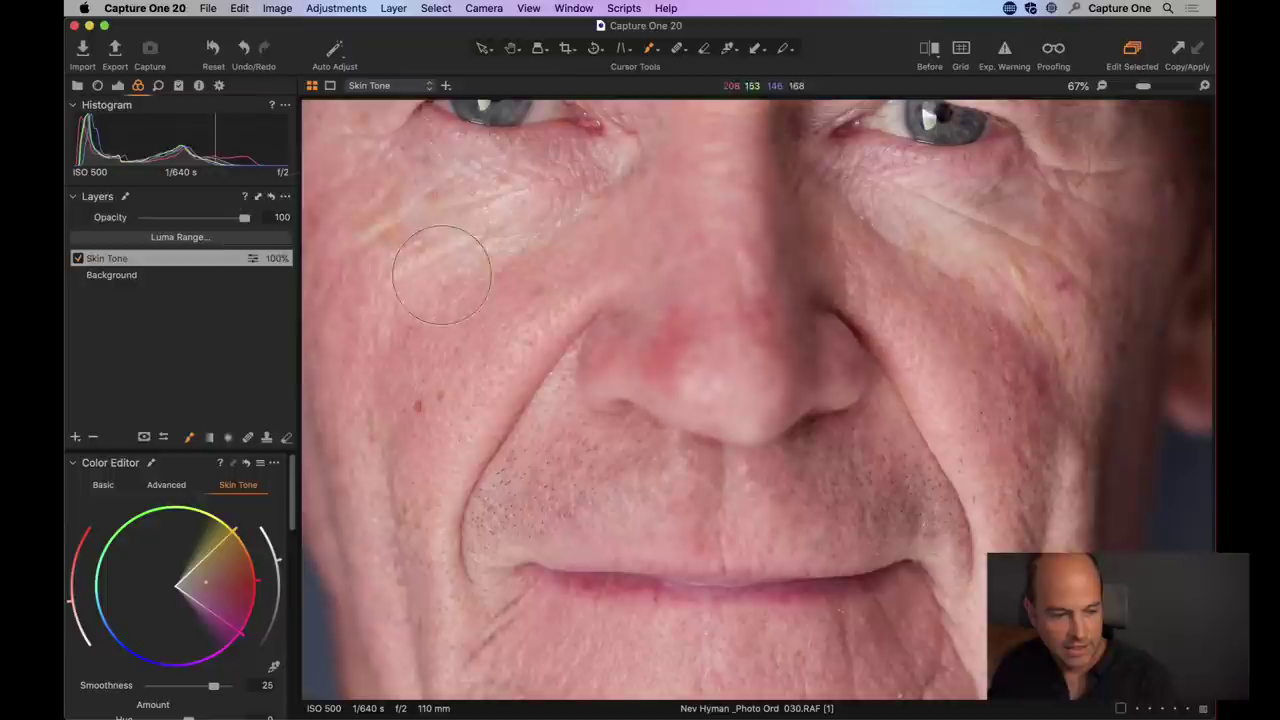
pyautogui.click(77, 259)
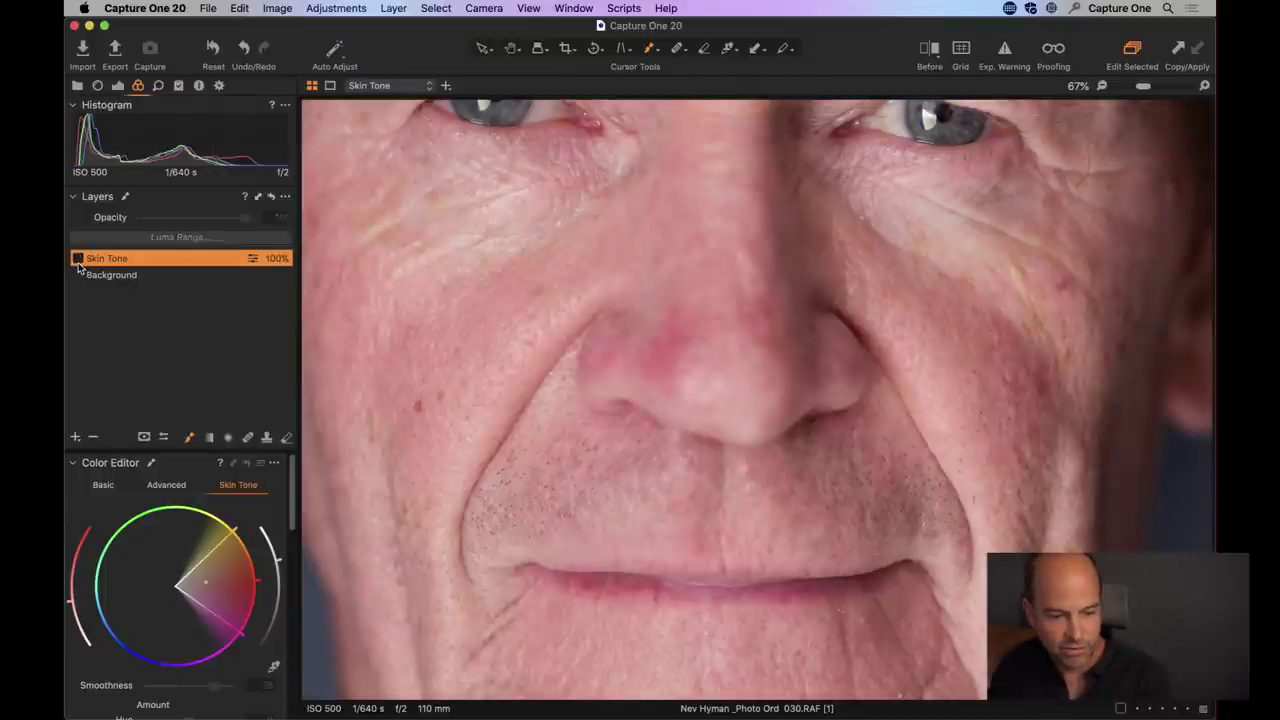
pyautogui.click(77, 259)
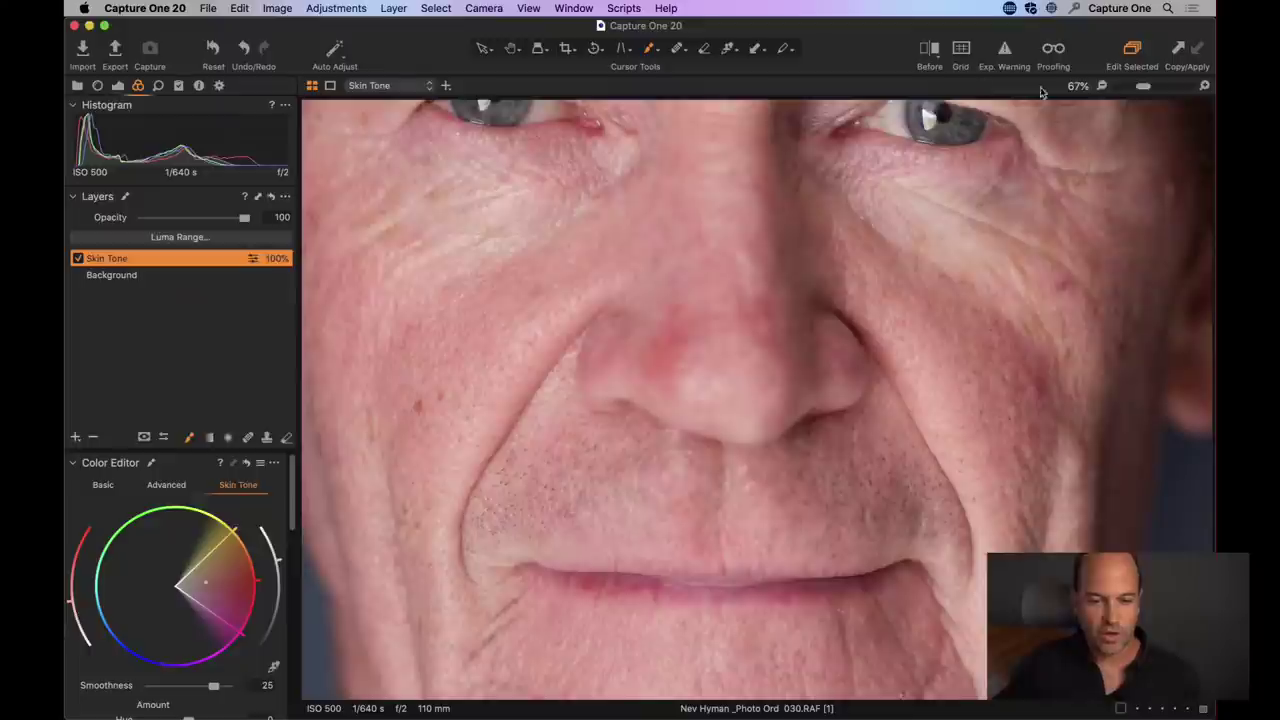
pyautogui.moveTo(1143, 90); pyautogui.dragTo(1128, 85)
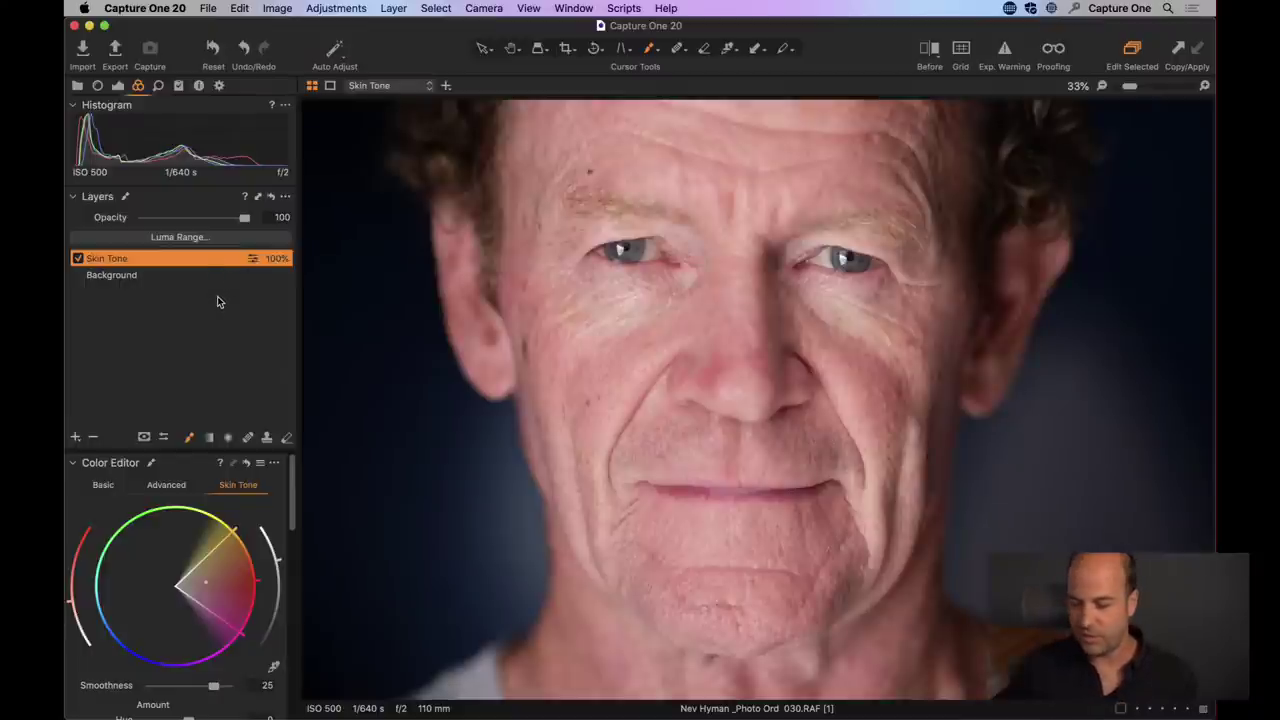
# - Show the Skin Tone mask overlay and resize the brush for the forehead
pyautogui.press('m')
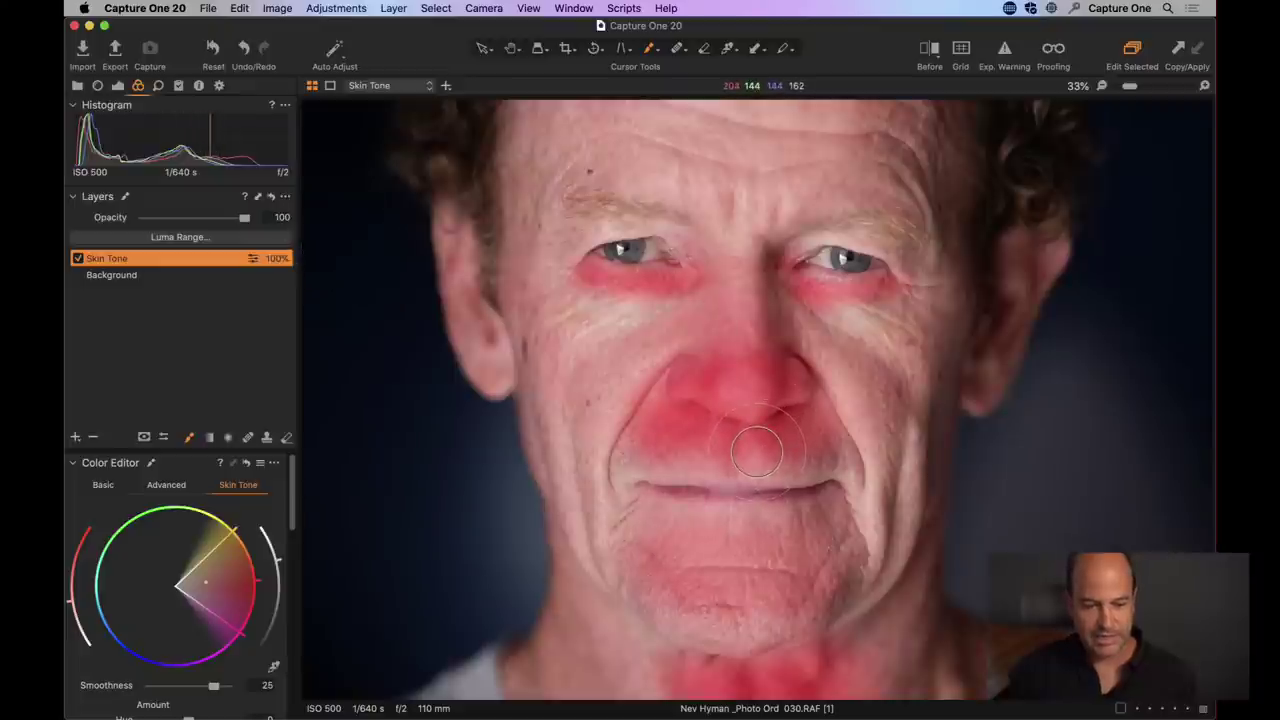
pyautogui.scroll(5, 777, 168)
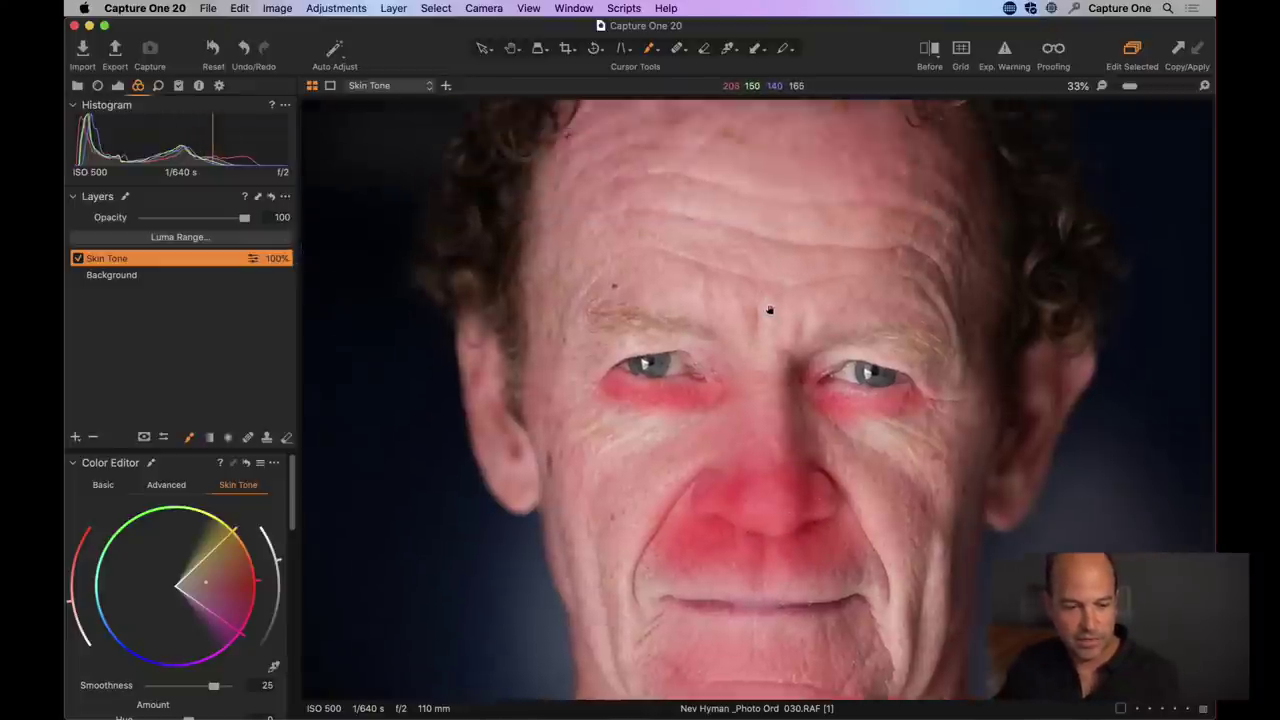
pyautogui.rightClick(719, 299)
pyautogui.moveTo(710, 276)
pyautogui.mouseDown()
pyautogui.moveTo(664, 233)
pyautogui.moveTo(656, 265)
pyautogui.moveTo(757, 219)
pyautogui.moveTo(788, 258)
pyautogui.mouseUp()
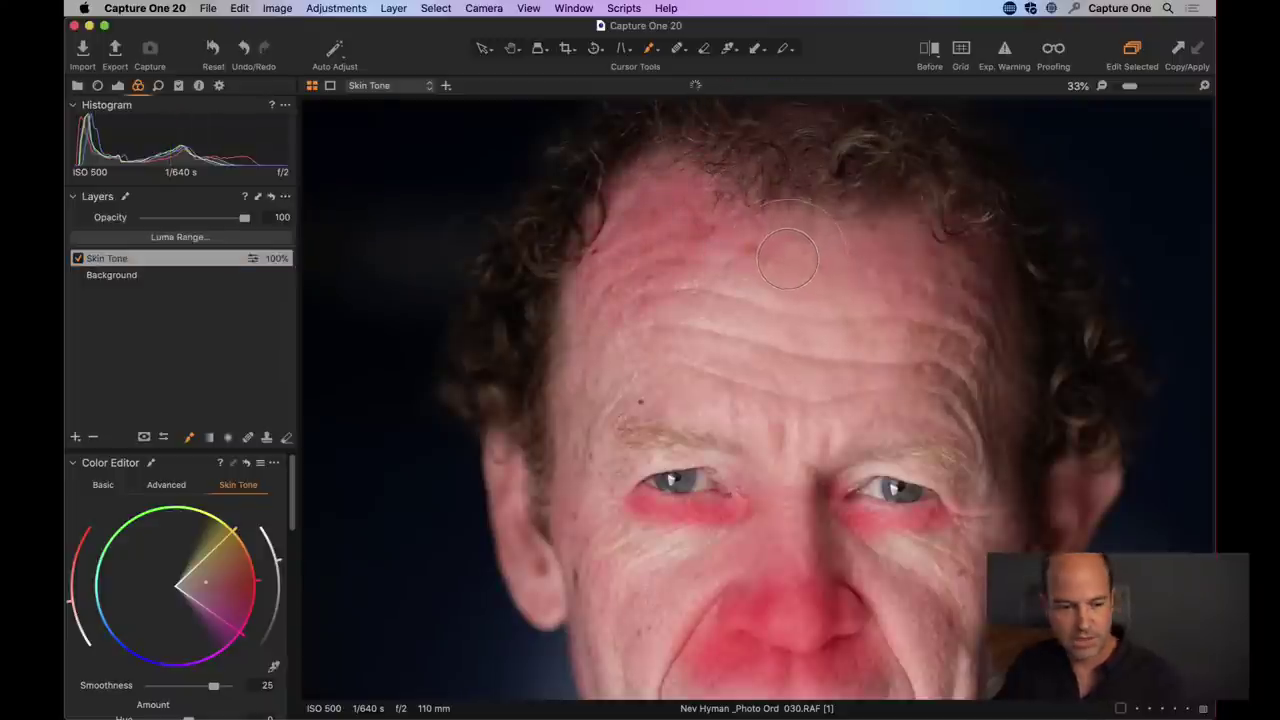
# - Set brush flow to 6 and paint the correction across the forehead and left brow
pyautogui.rightClick(687, 230)
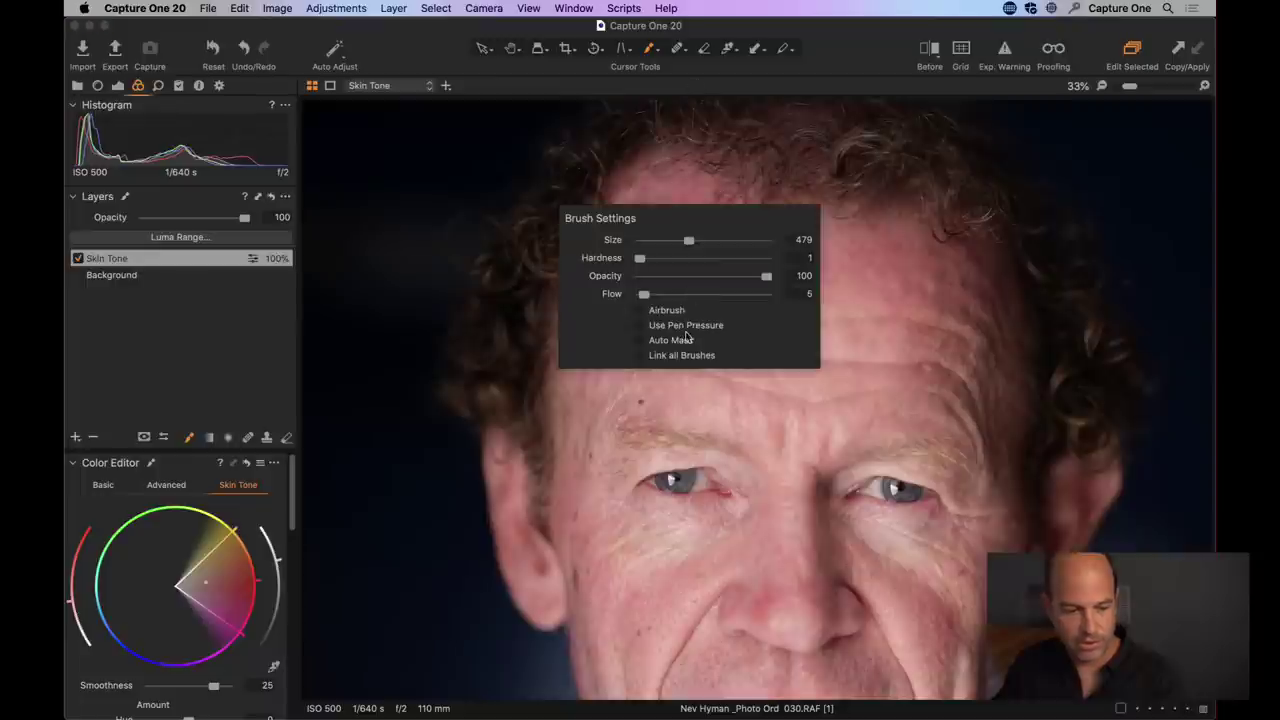
pyautogui.click(643, 294)
pyautogui.moveTo(692, 155)
pyautogui.mouseDown()
pyautogui.moveTo(874, 243)
pyautogui.moveTo(695, 244)
pyautogui.moveTo(860, 248)
pyautogui.moveTo(667, 215)
pyautogui.moveTo(666, 185)
pyautogui.moveTo(592, 305)
pyautogui.moveTo(726, 230)
pyautogui.moveTo(638, 310)
pyautogui.moveTo(749, 226)
pyautogui.moveTo(916, 224)
pyautogui.moveTo(737, 232)
pyautogui.moveTo(694, 184)
pyautogui.moveTo(617, 230)
pyautogui.moveTo(650, 217)
pyautogui.mouseUp()
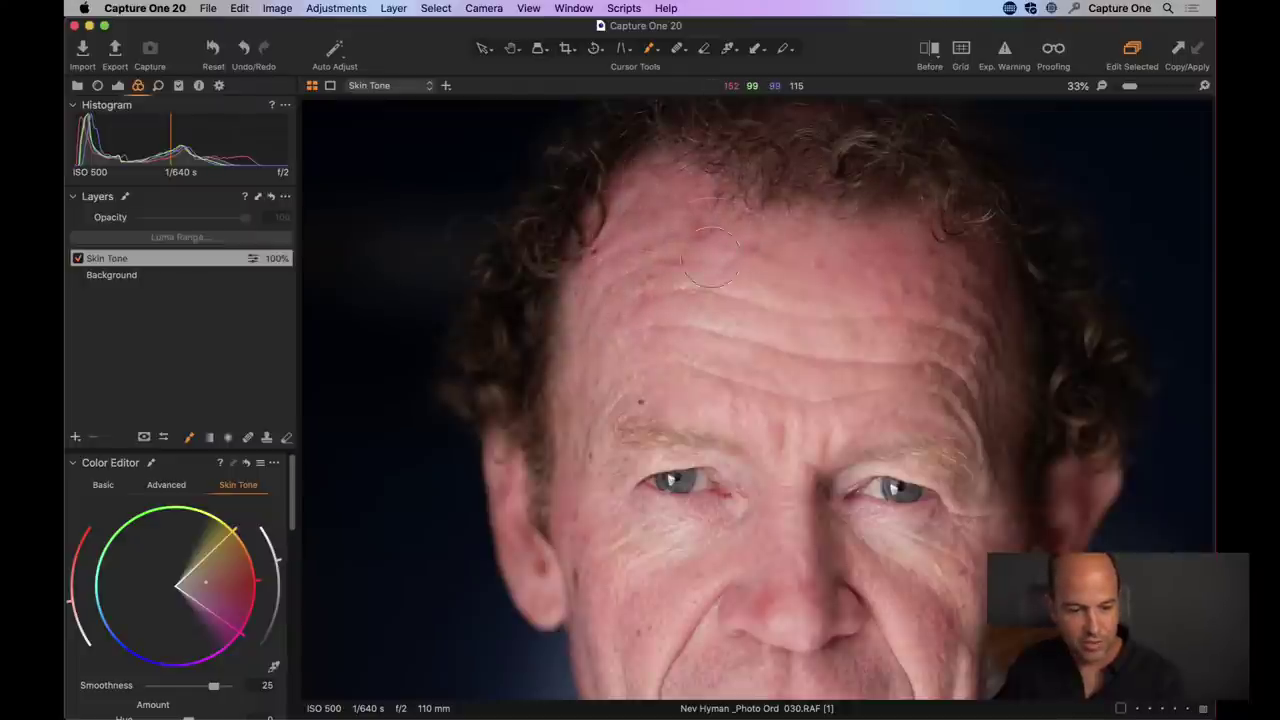
pyautogui.moveTo(762, 229)
pyautogui.mouseDown()
pyautogui.moveTo(905, 230)
pyautogui.moveTo(704, 213)
pyautogui.moveTo(657, 192)
pyautogui.moveTo(584, 295)
pyautogui.moveTo(682, 425)
pyautogui.mouseUp()
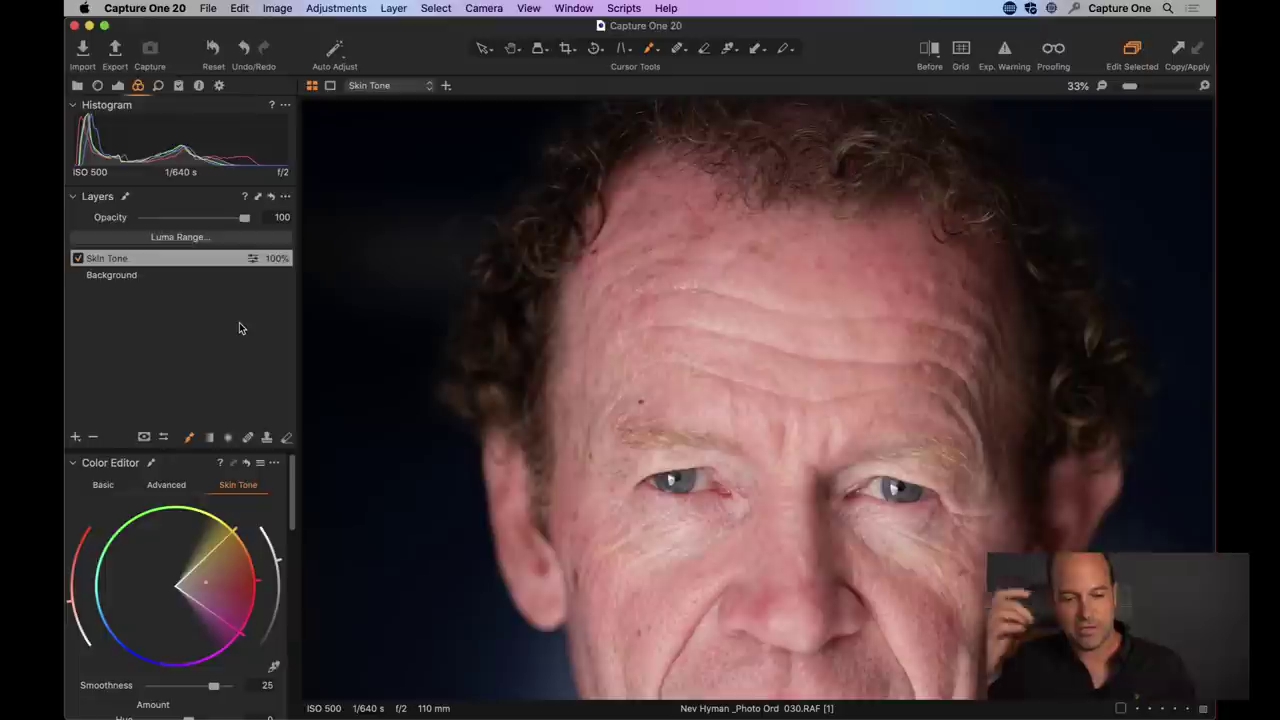
# - Compare the forehead with the Skin Tone layer off and on and via a Before/After split
pyautogui.click(78, 259)
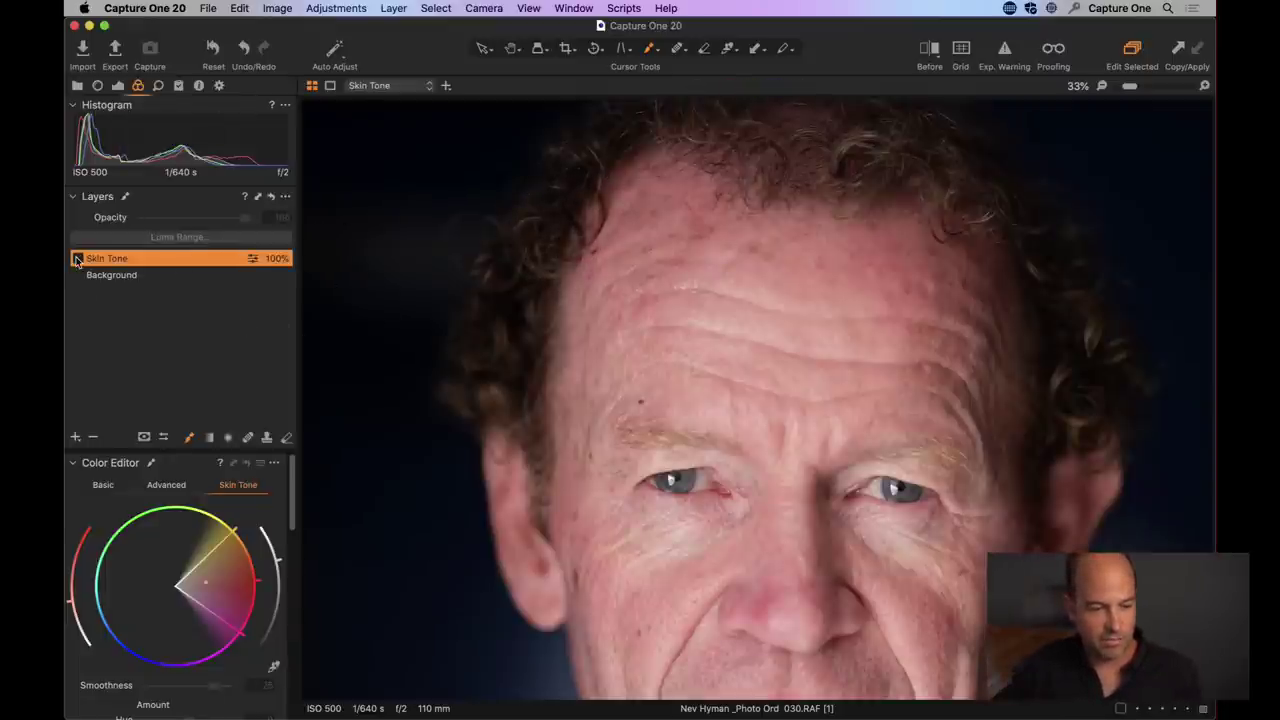
pyautogui.click(78, 259)
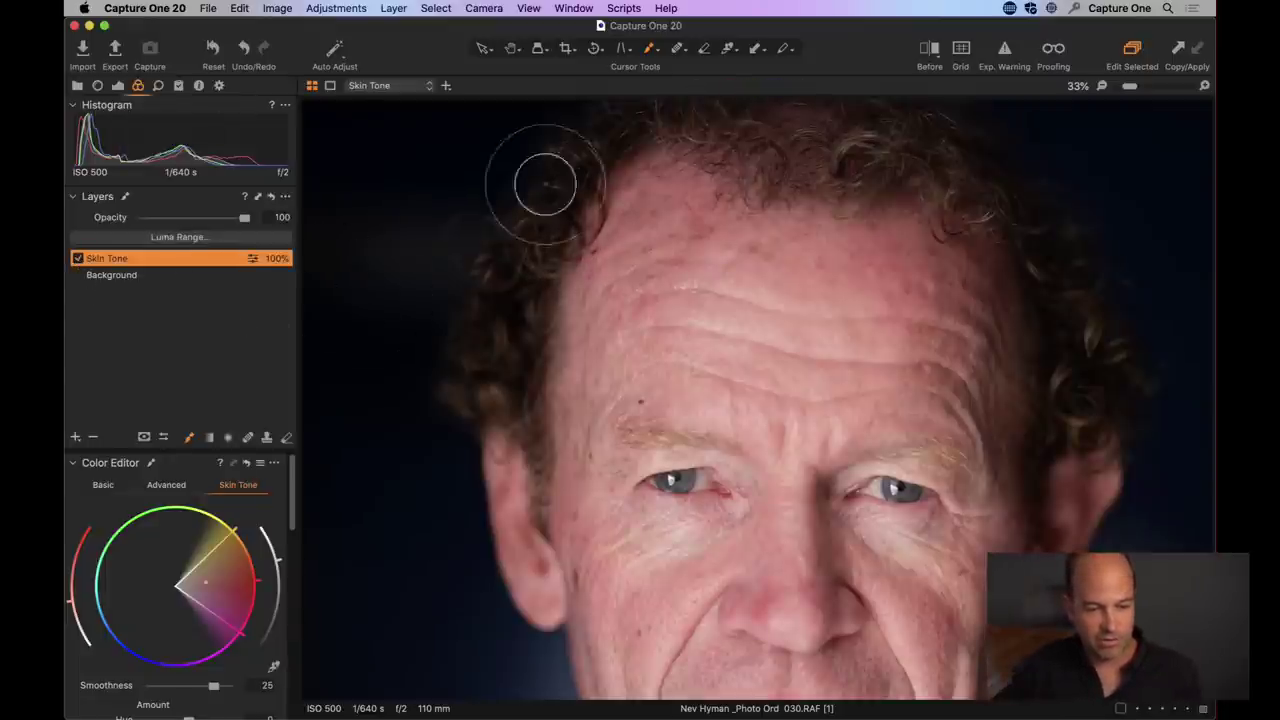
pyautogui.click(934, 60)
pyautogui.moveTo(758, 400); pyautogui.dragTo(784, 400)
pyautogui.click(929, 50)
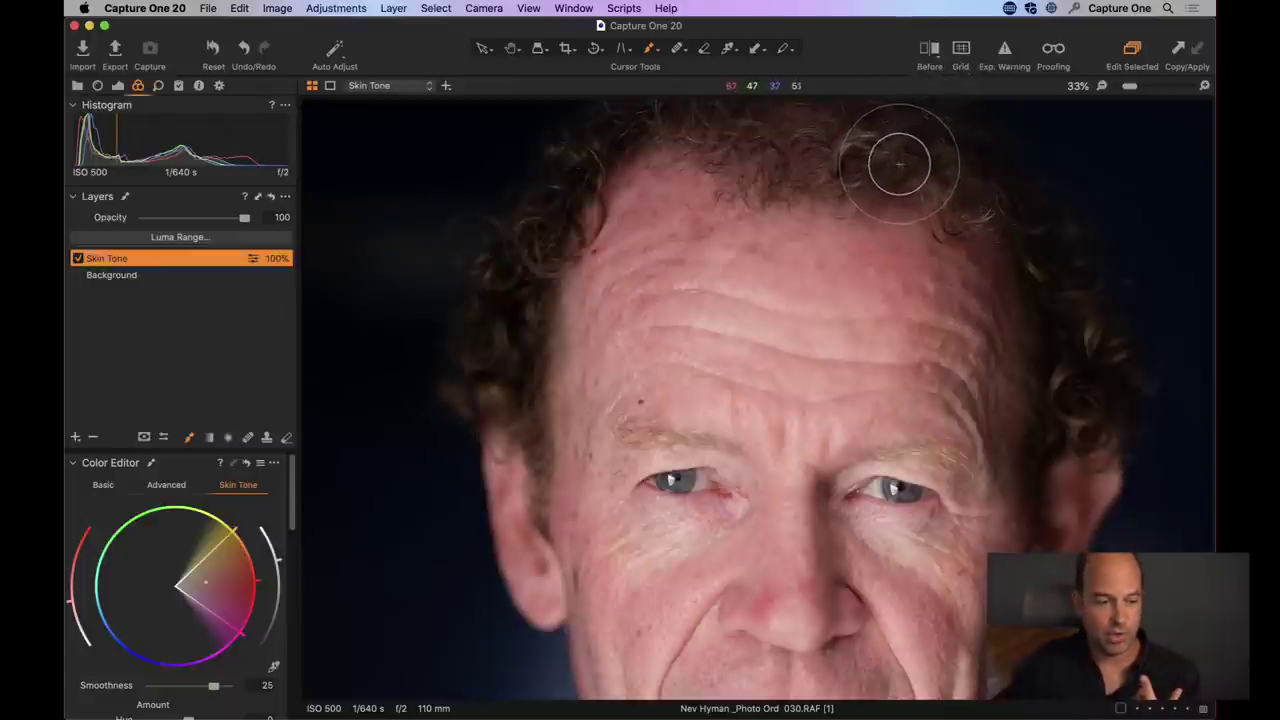
pyautogui.click(143, 438)
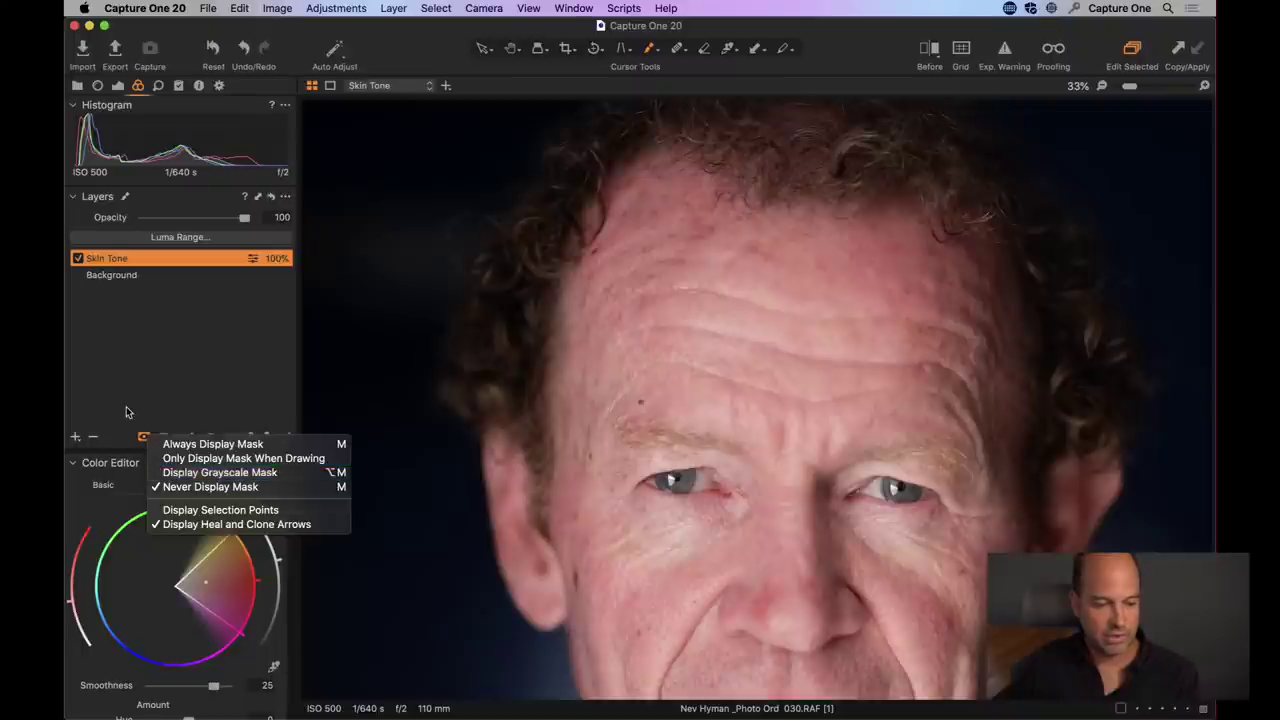
# - Display the Skin Tone mask in grayscale, fitted to the viewer and zoomed to 17%
pyautogui.click(141, 438)
pyautogui.click(140, 438)
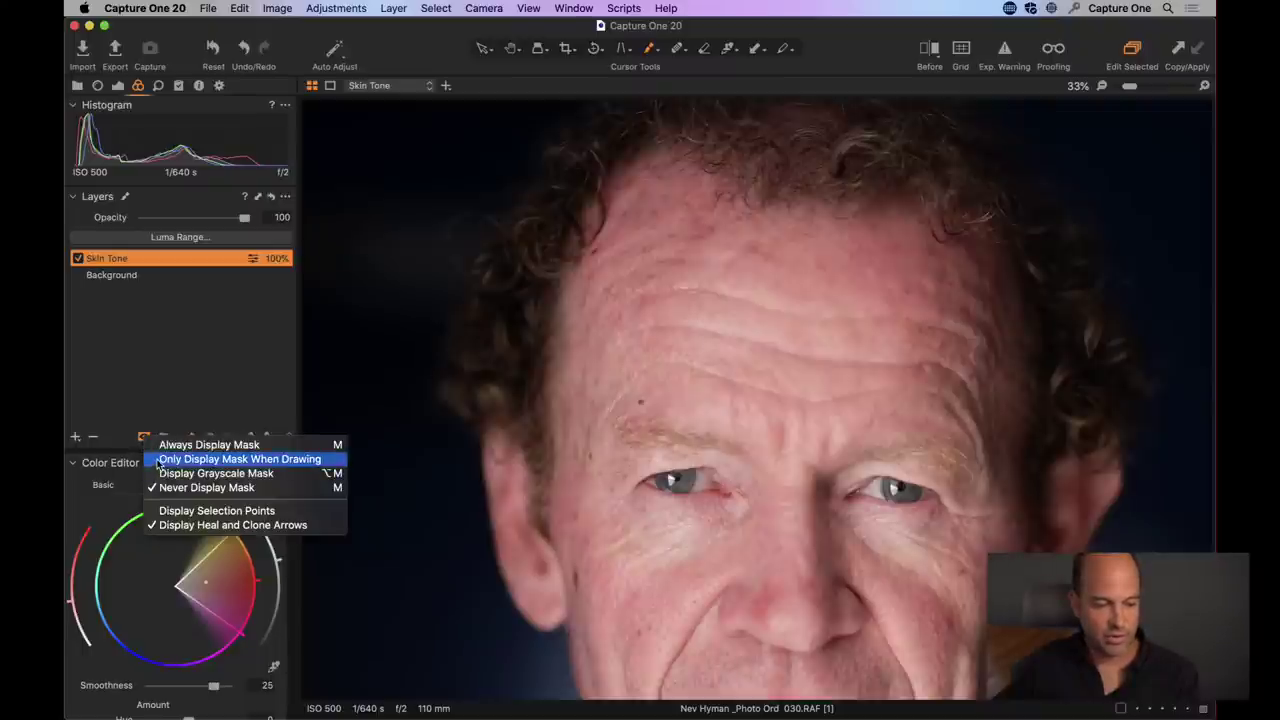
pyautogui.click(163, 474)
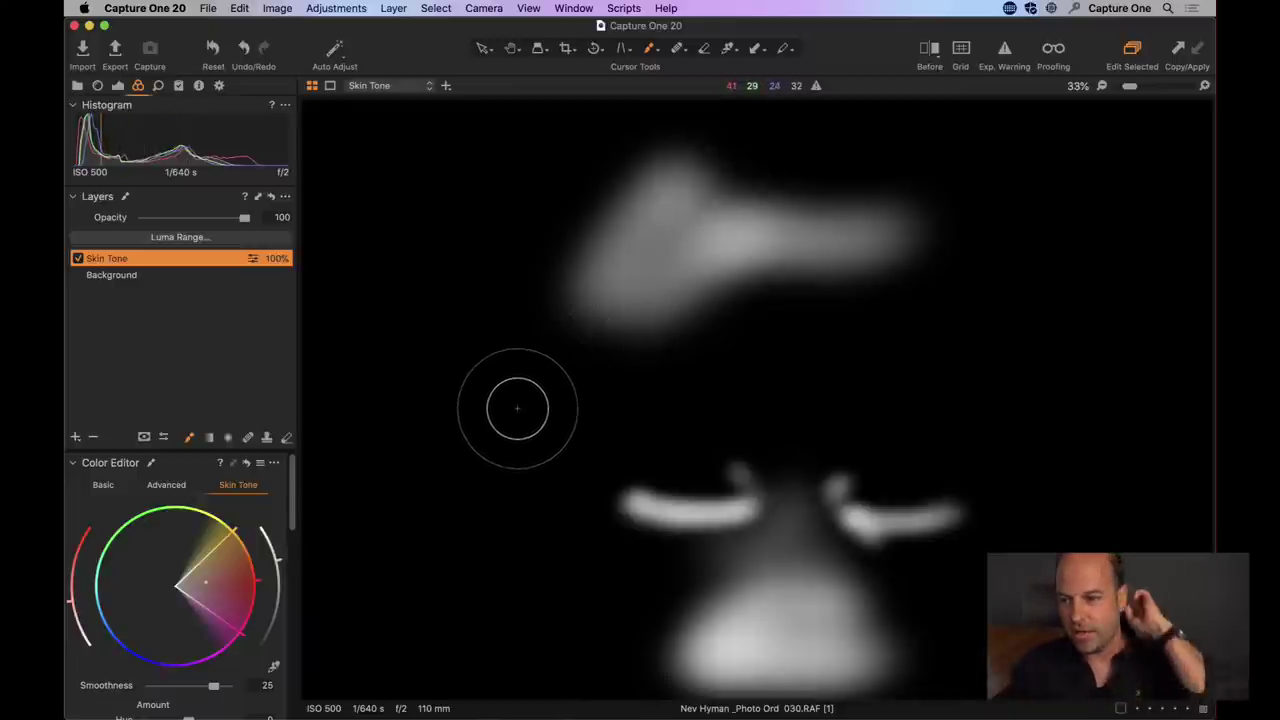
pyautogui.press('super+0')
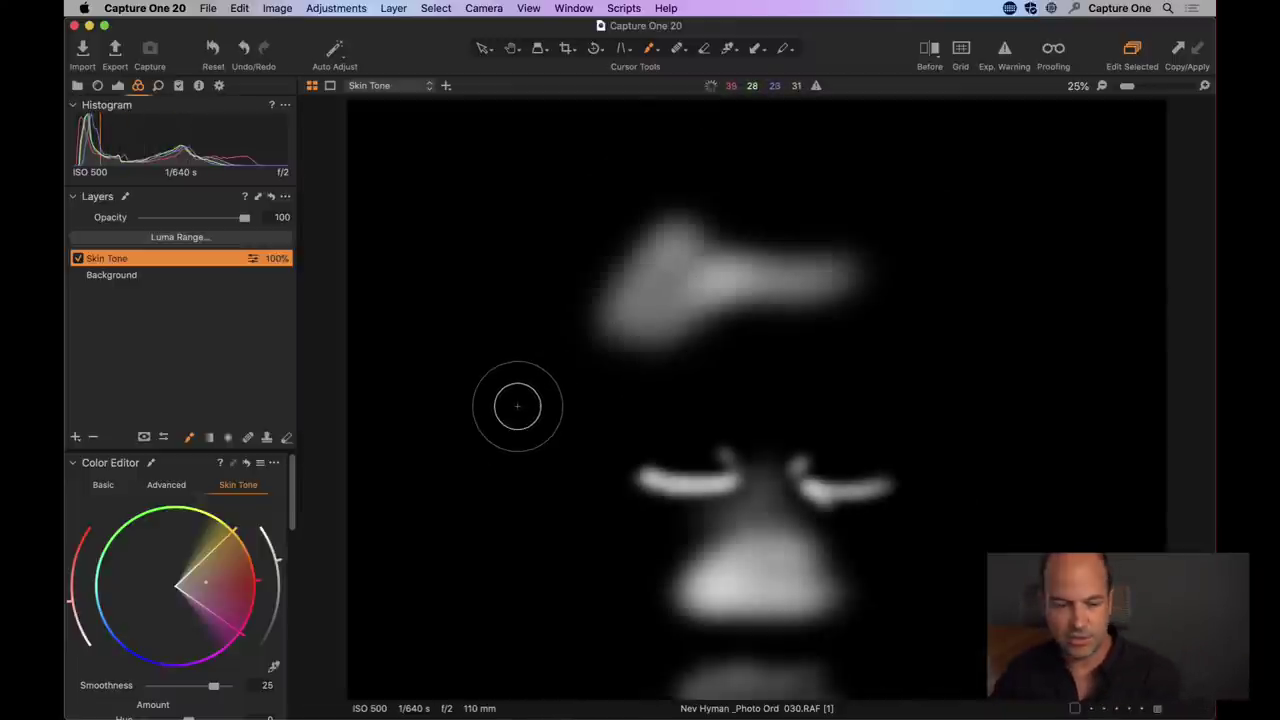
pyautogui.press('super+plus')
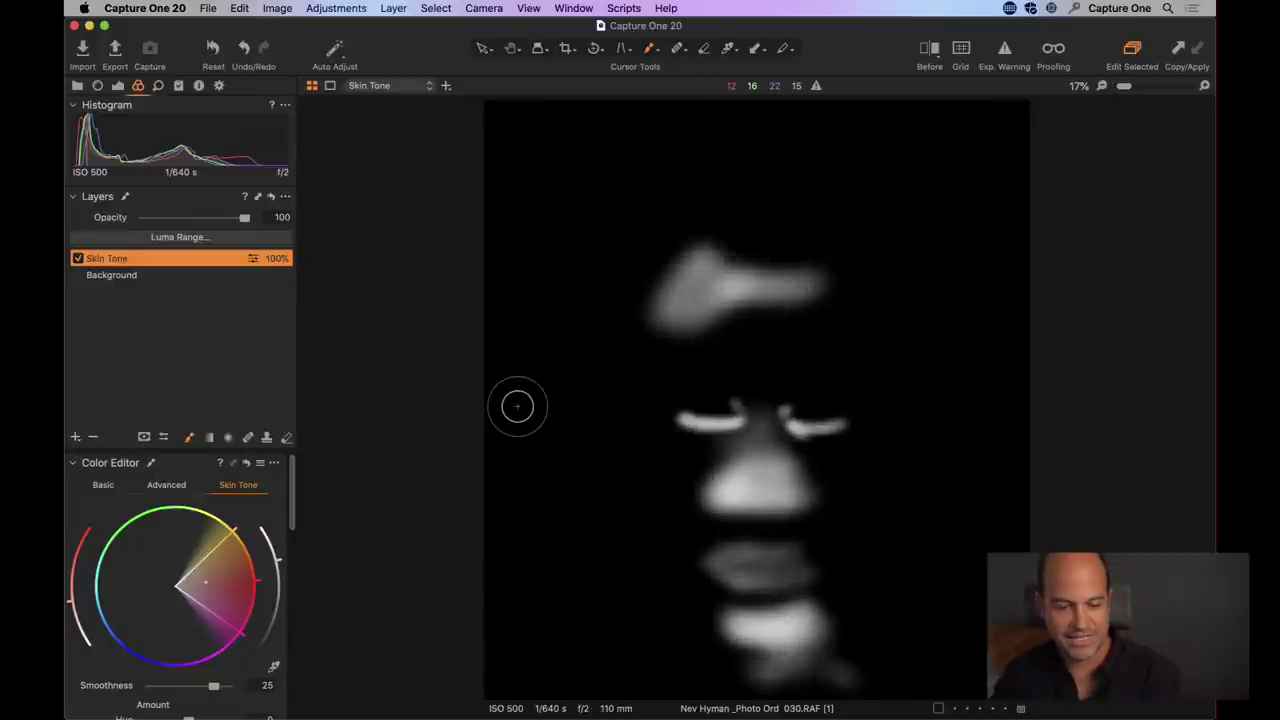
pyautogui.scroll(-5, 680, 394)
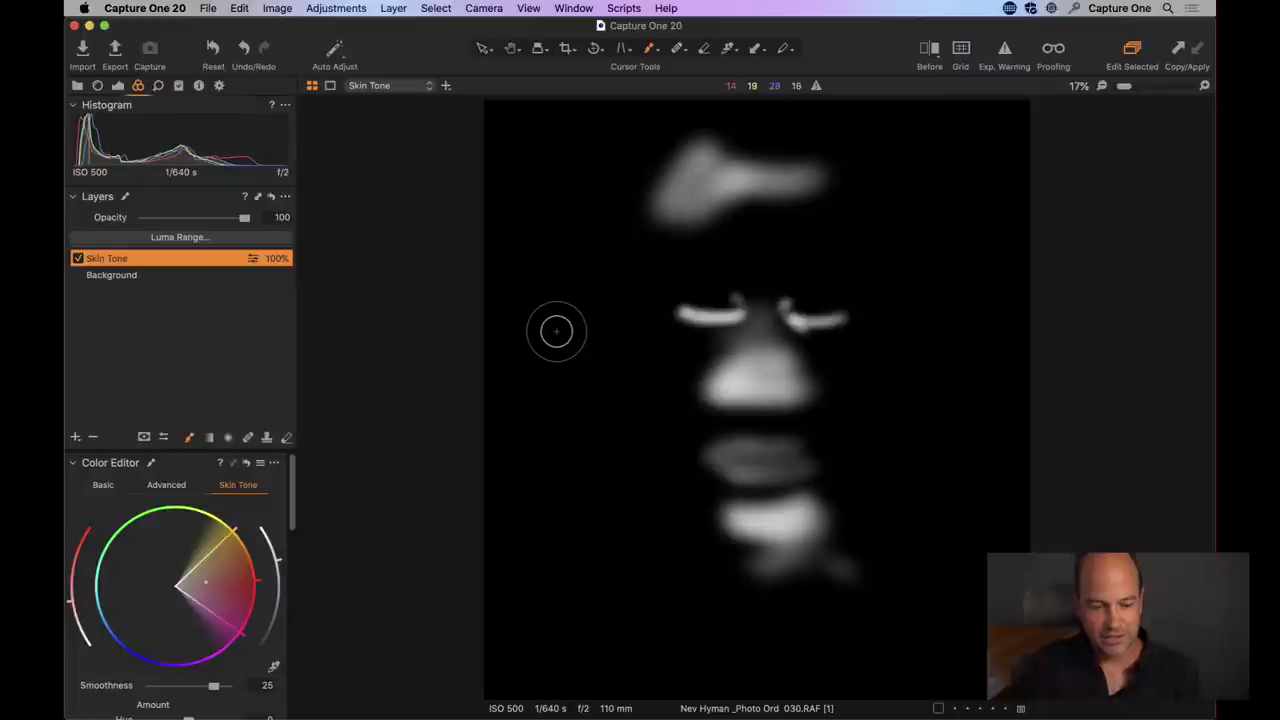
# - Briefly show the mask as a red overlay, then hide it to see the adjusted portrait
pyautogui.hotkey('alt', 'm')
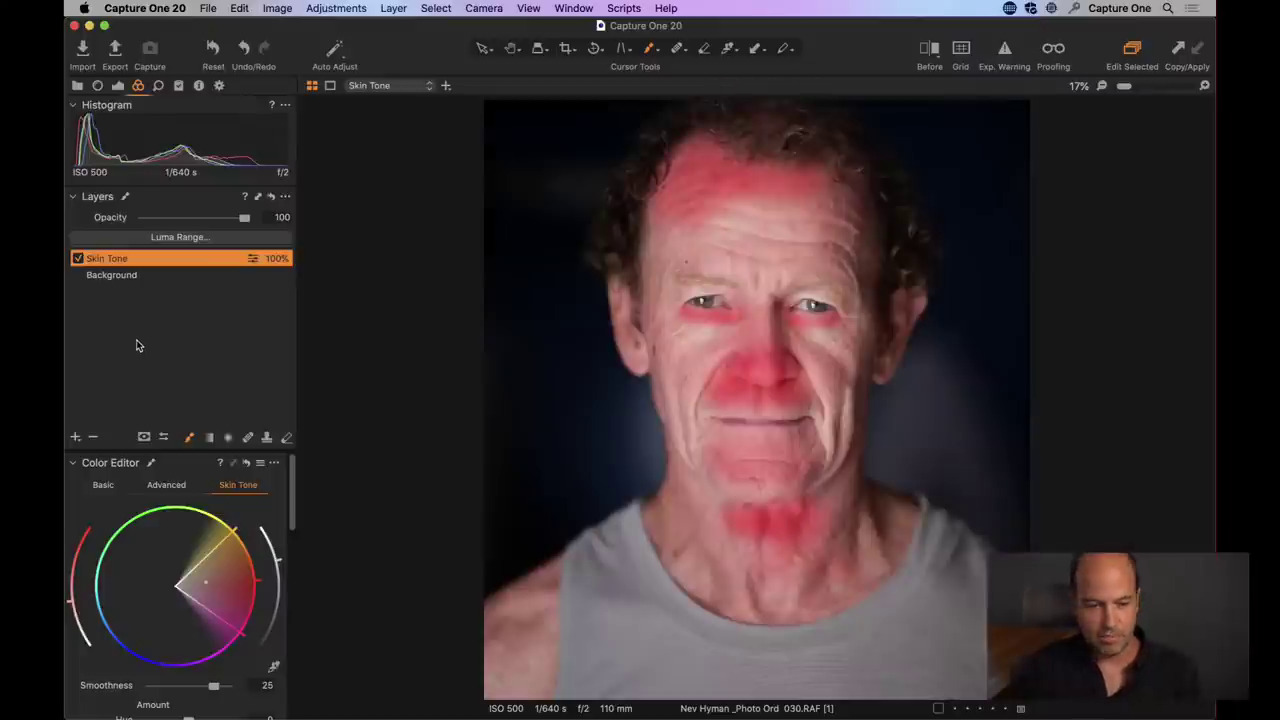
pyautogui.press('m')
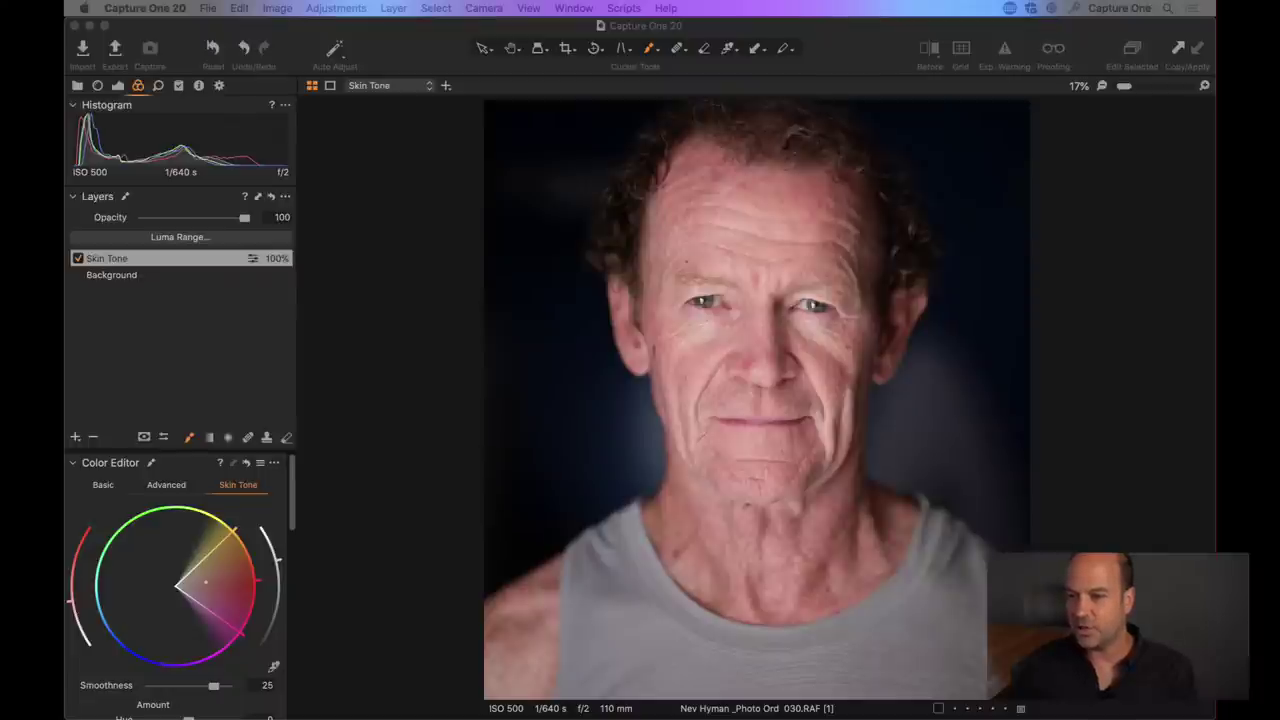
# - Select the Skin Tone layer, keeping its name unchanged
pyautogui.click(118, 263)
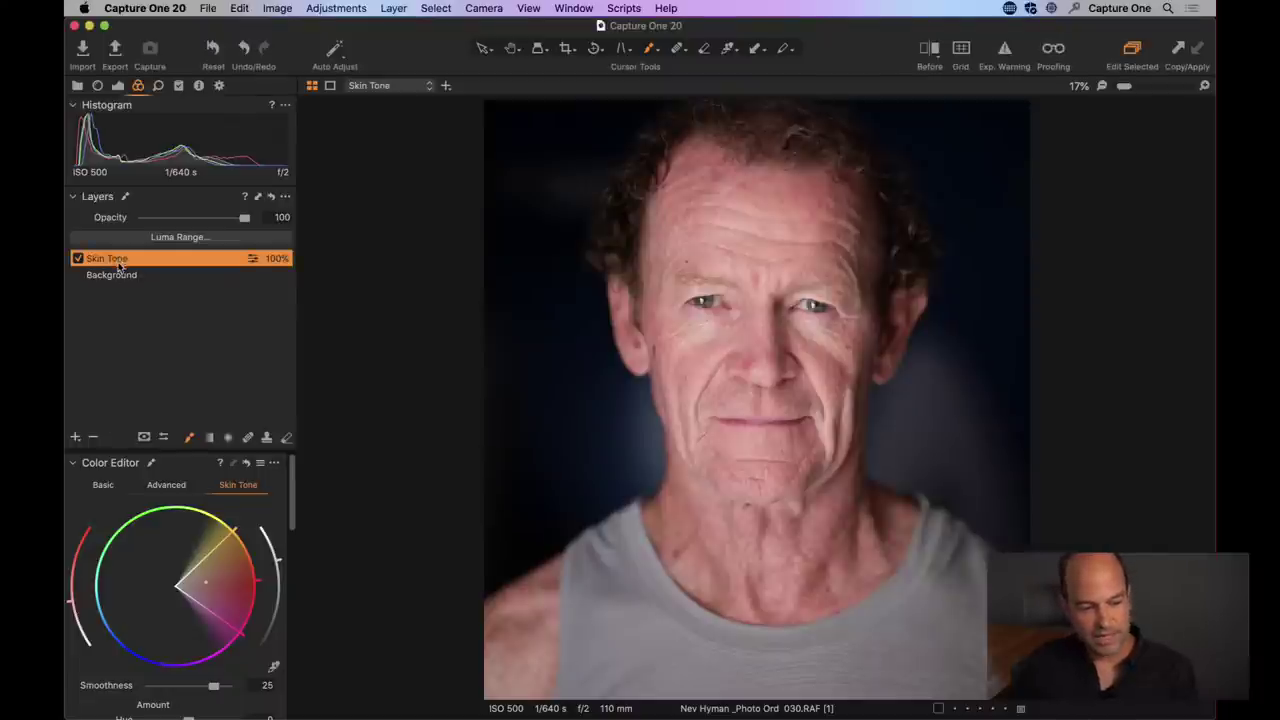
pyautogui.doubleClick(115, 262)
pyautogui.press('Return')
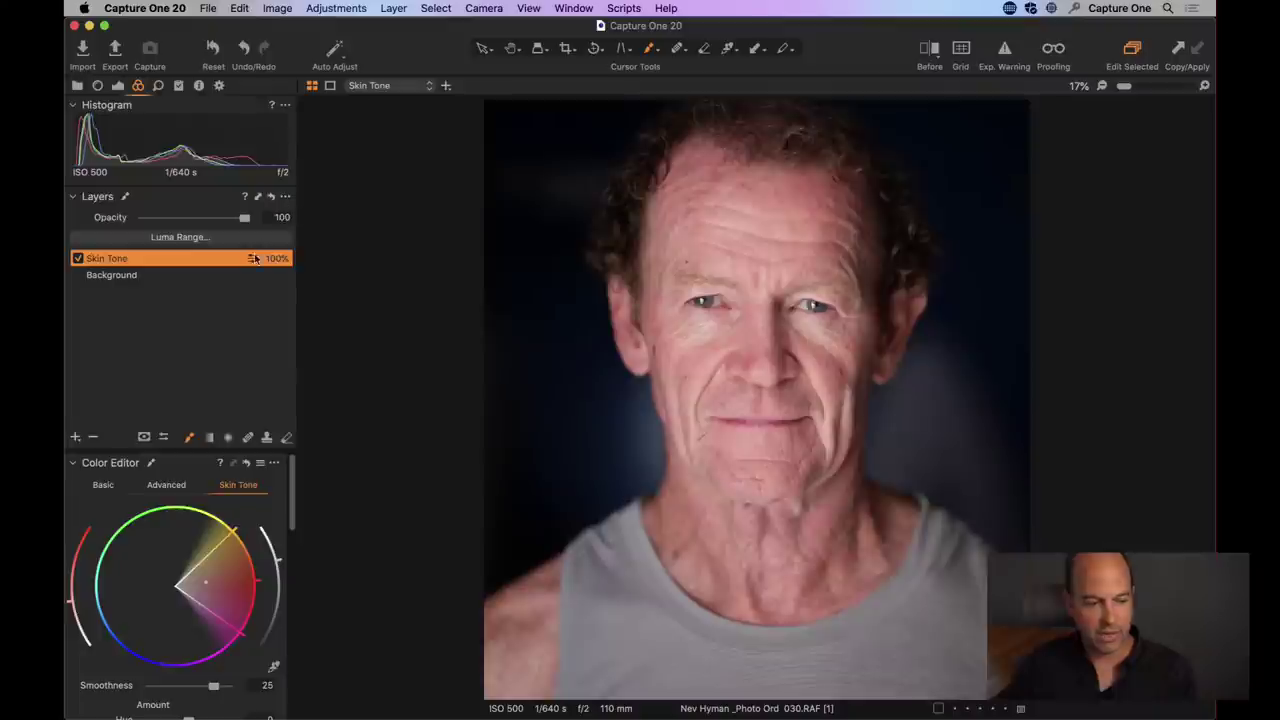
# - Turn on Display Selection Points in the mask display options
pyautogui.click(145, 439)
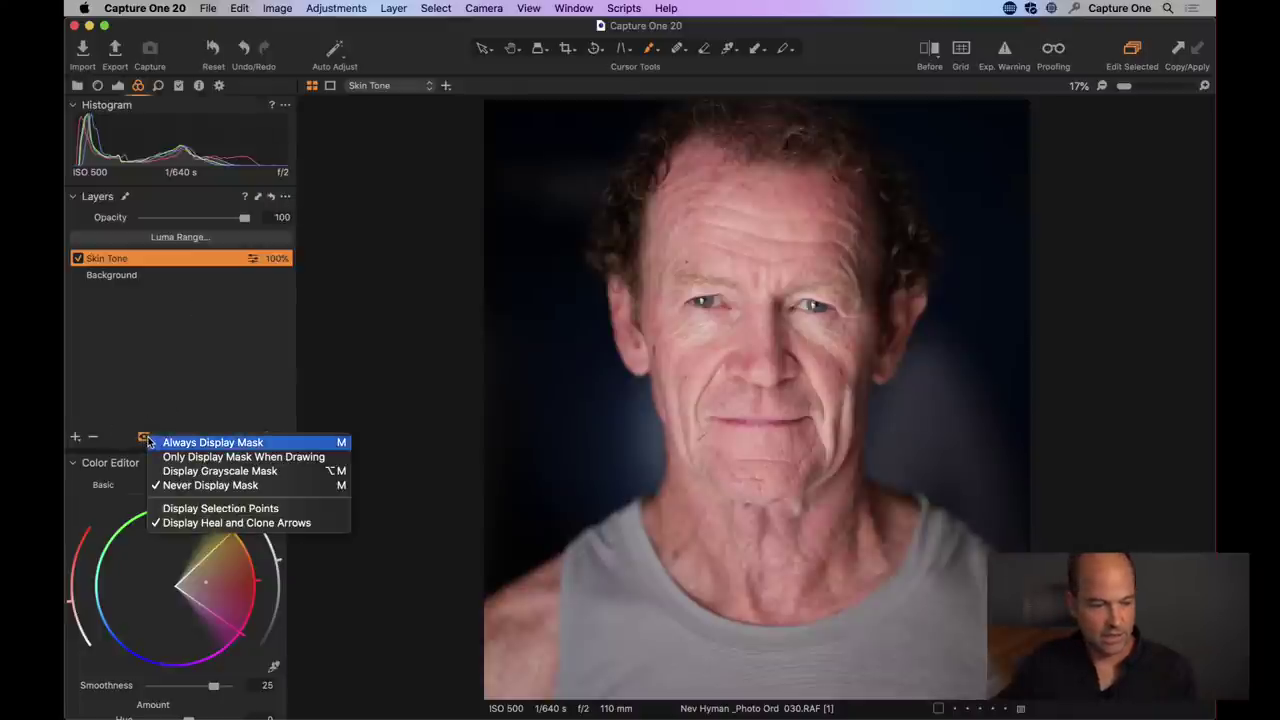
pyautogui.click(272, 508)
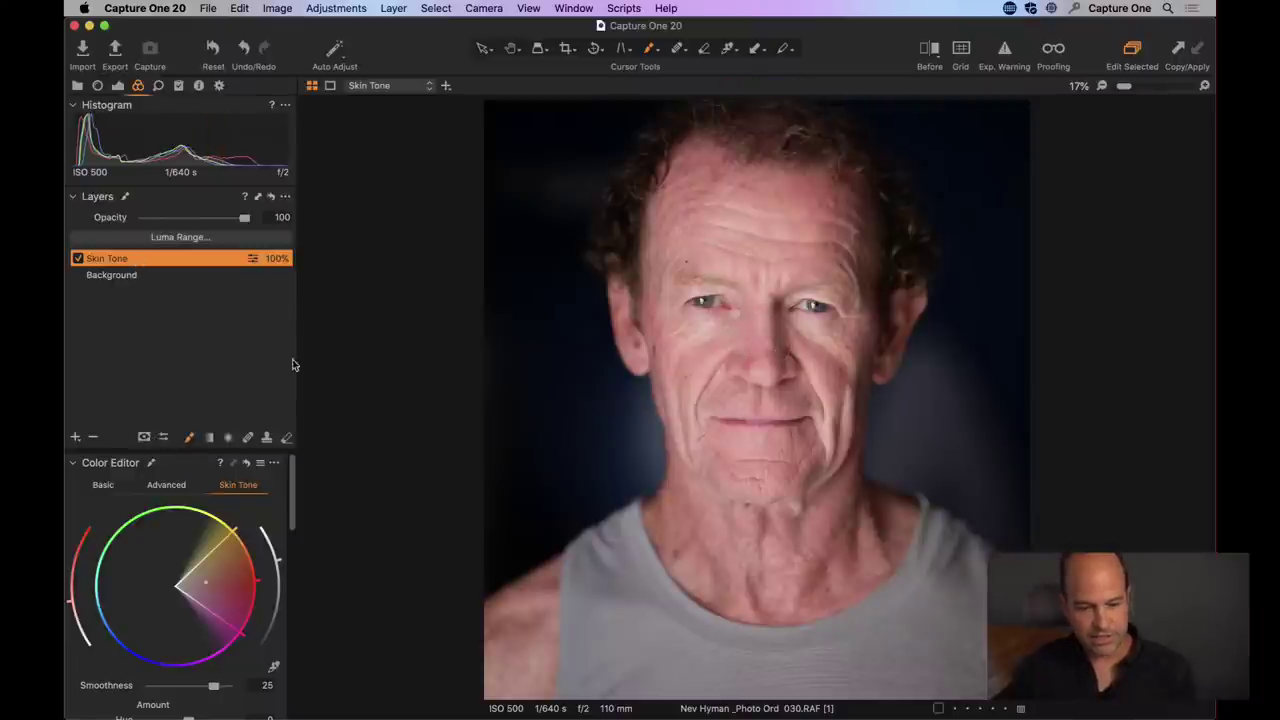
pyautogui.click(144, 439)
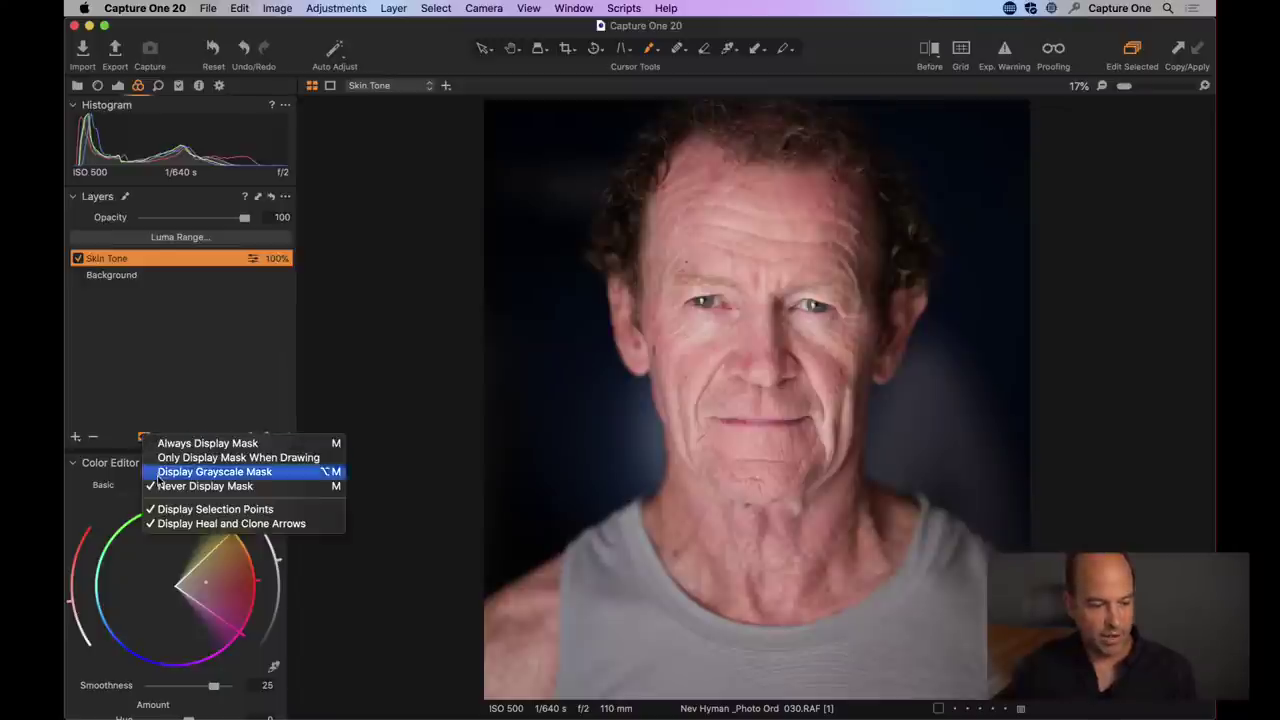
pyautogui.click(182, 515)
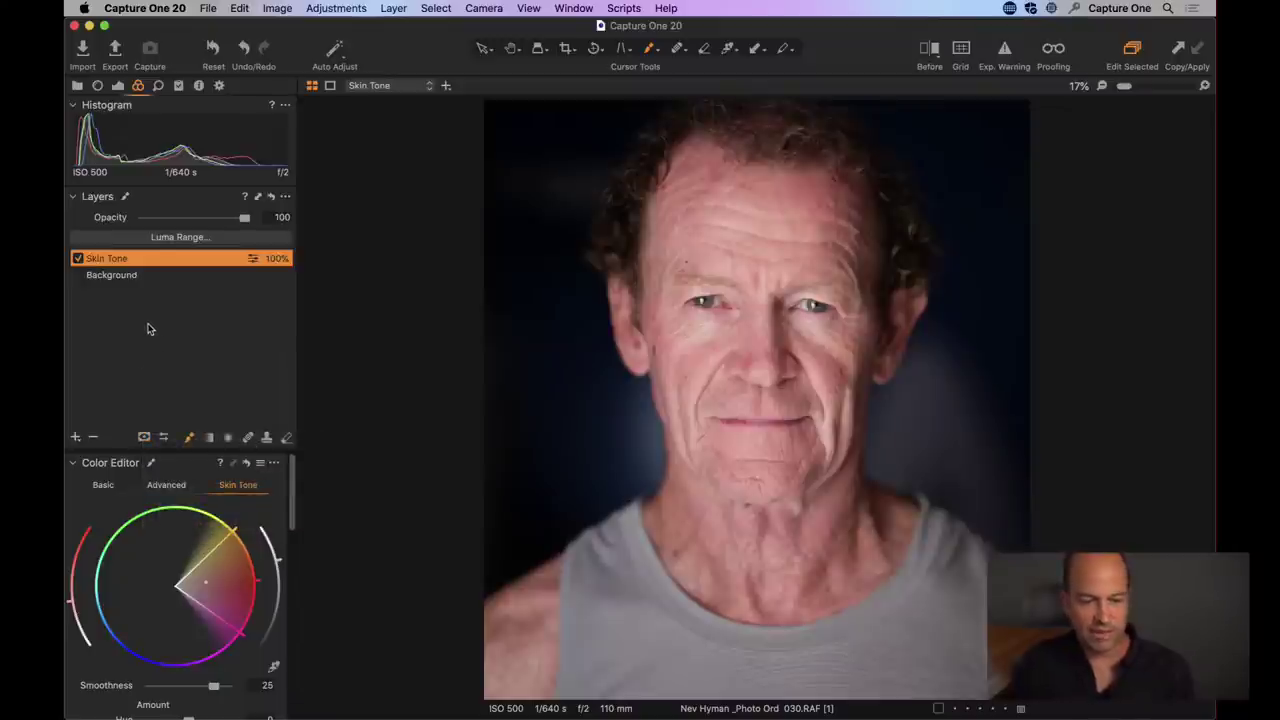
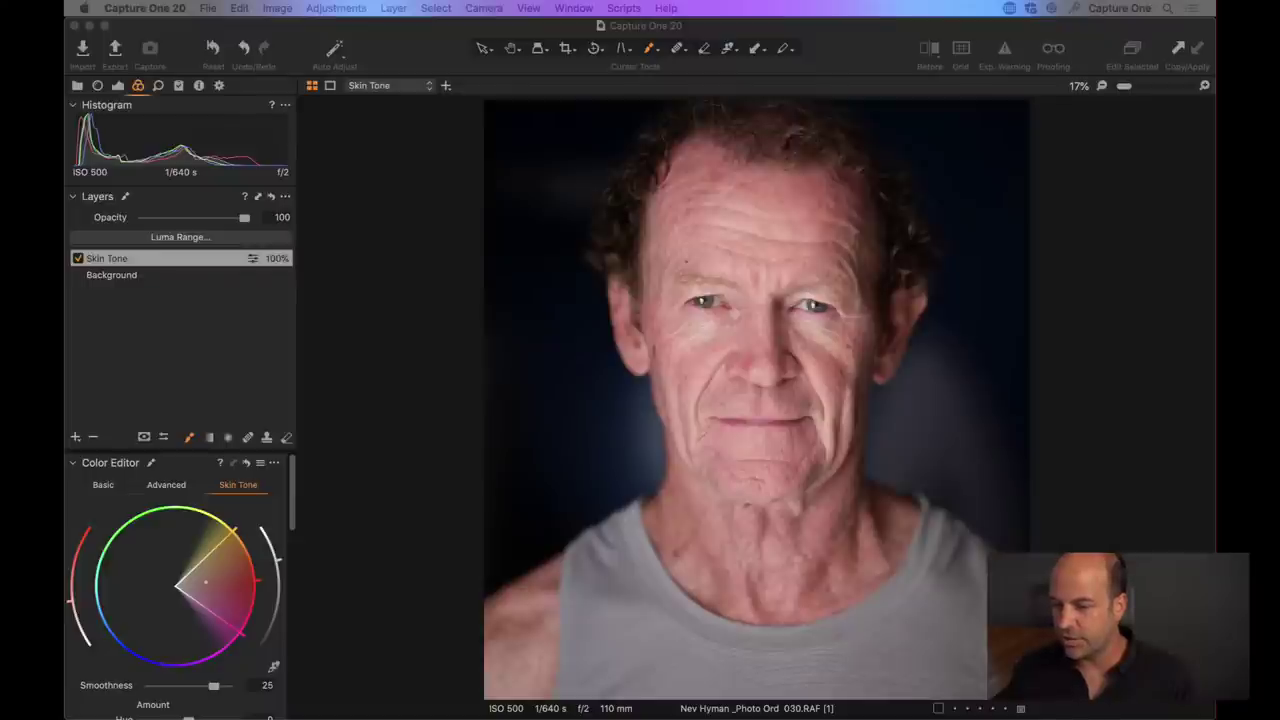
# - Add a new adjustment layer named Details above Skin Tone
pyautogui.click(355, 452)
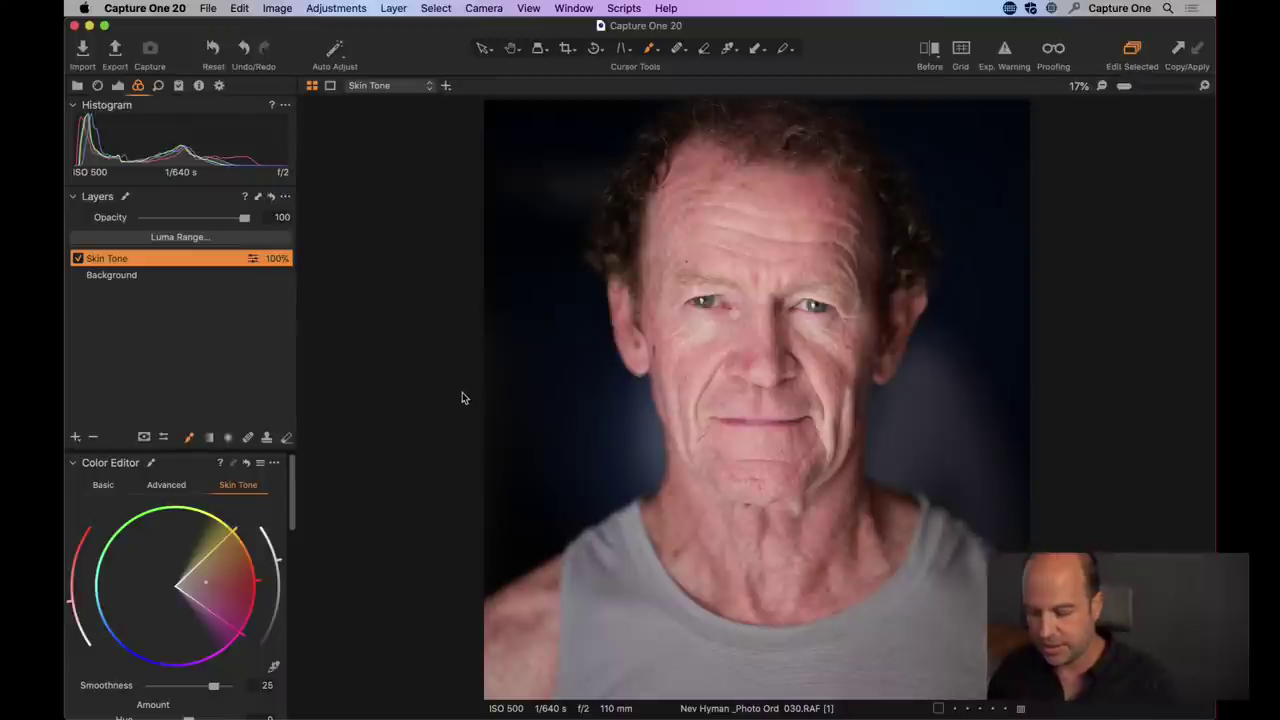
pyautogui.press('super+b')
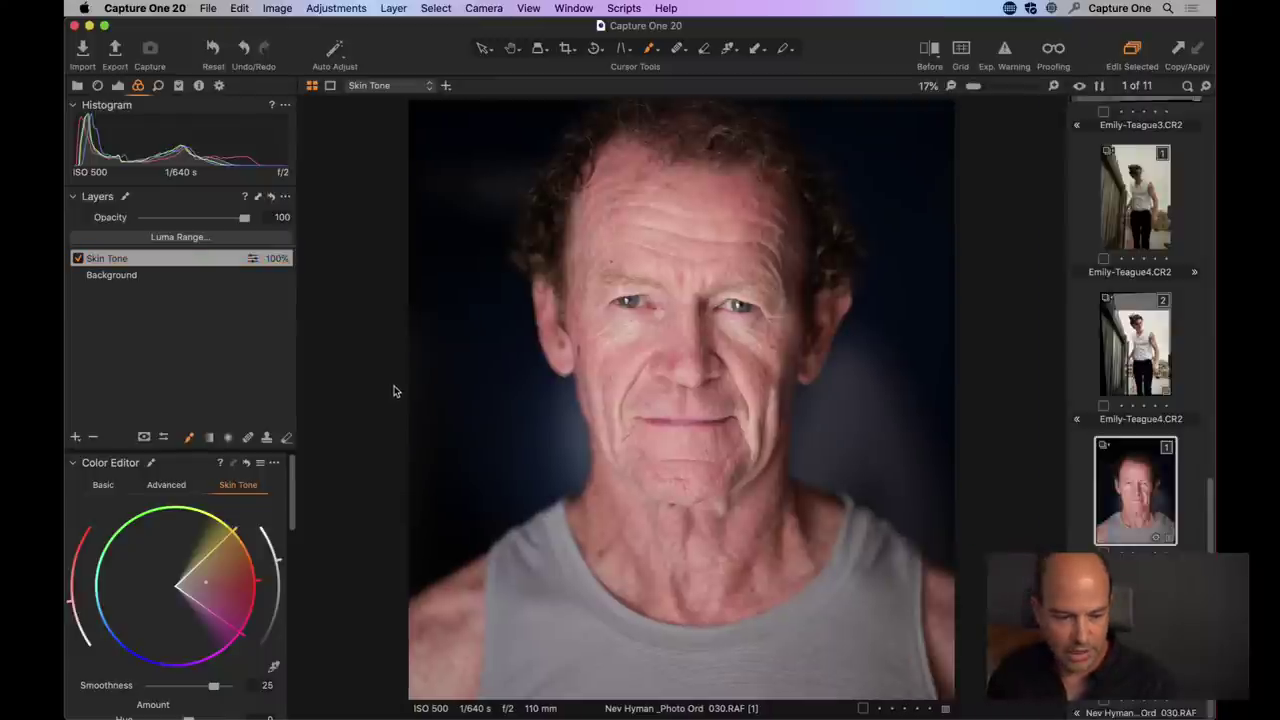
pyautogui.press('super+b')
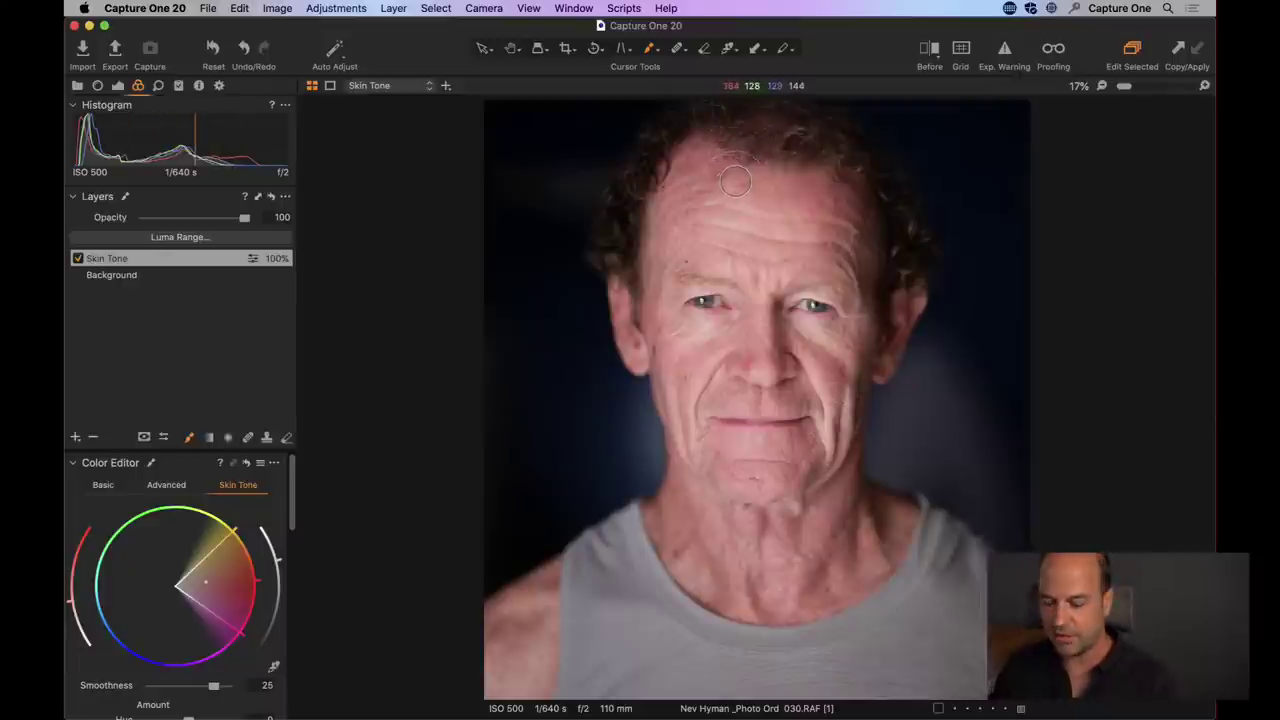
pyautogui.click(730, 321)
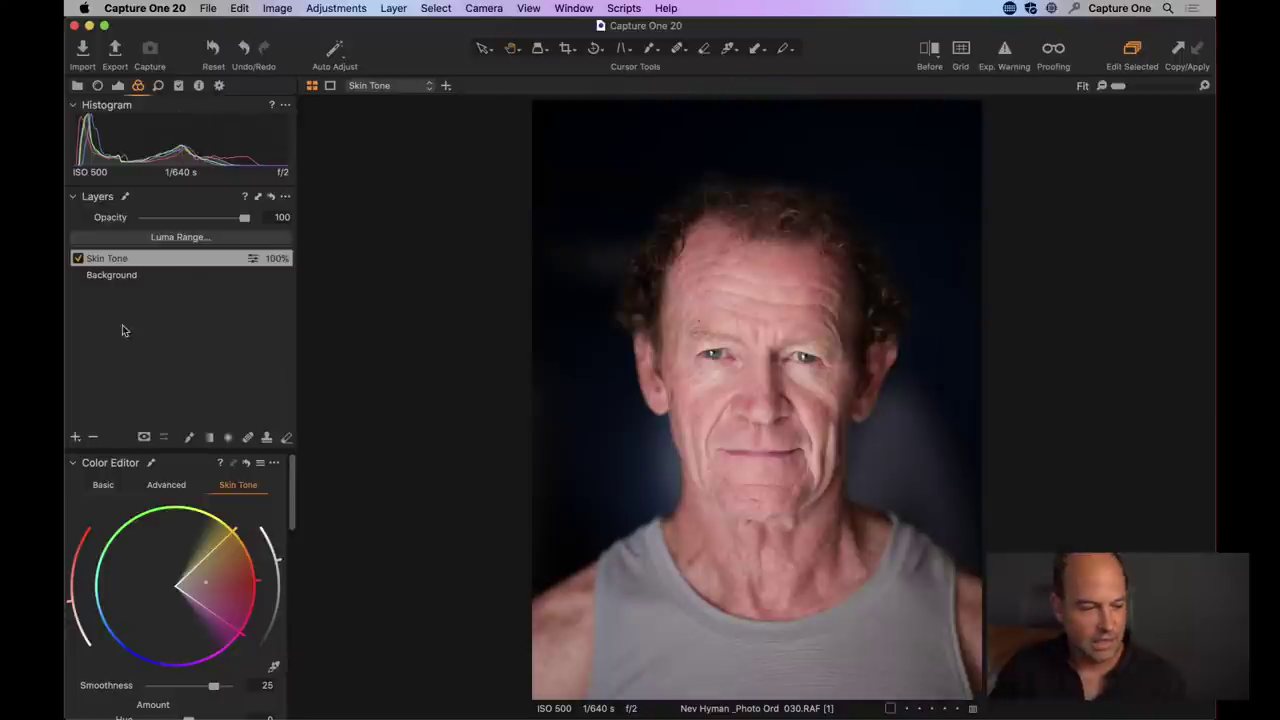
pyautogui.click(74, 437)
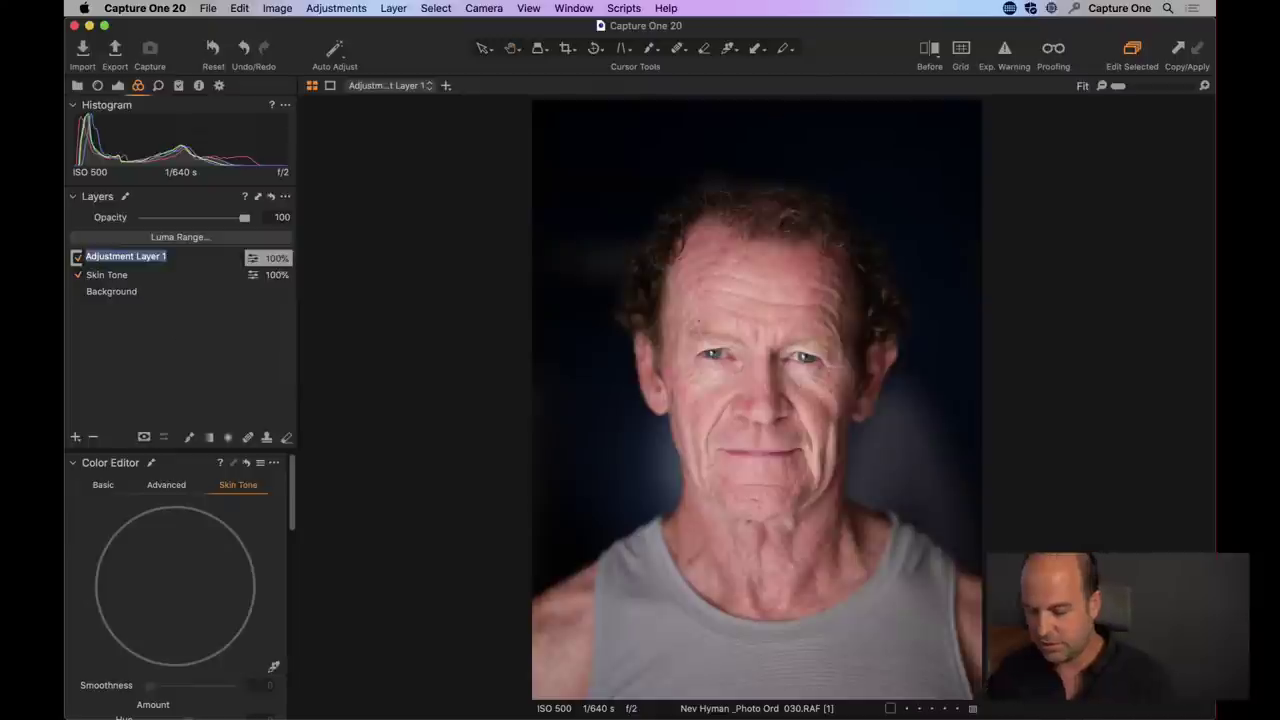
pyautogui.write('Details')
pyautogui.press('Return')
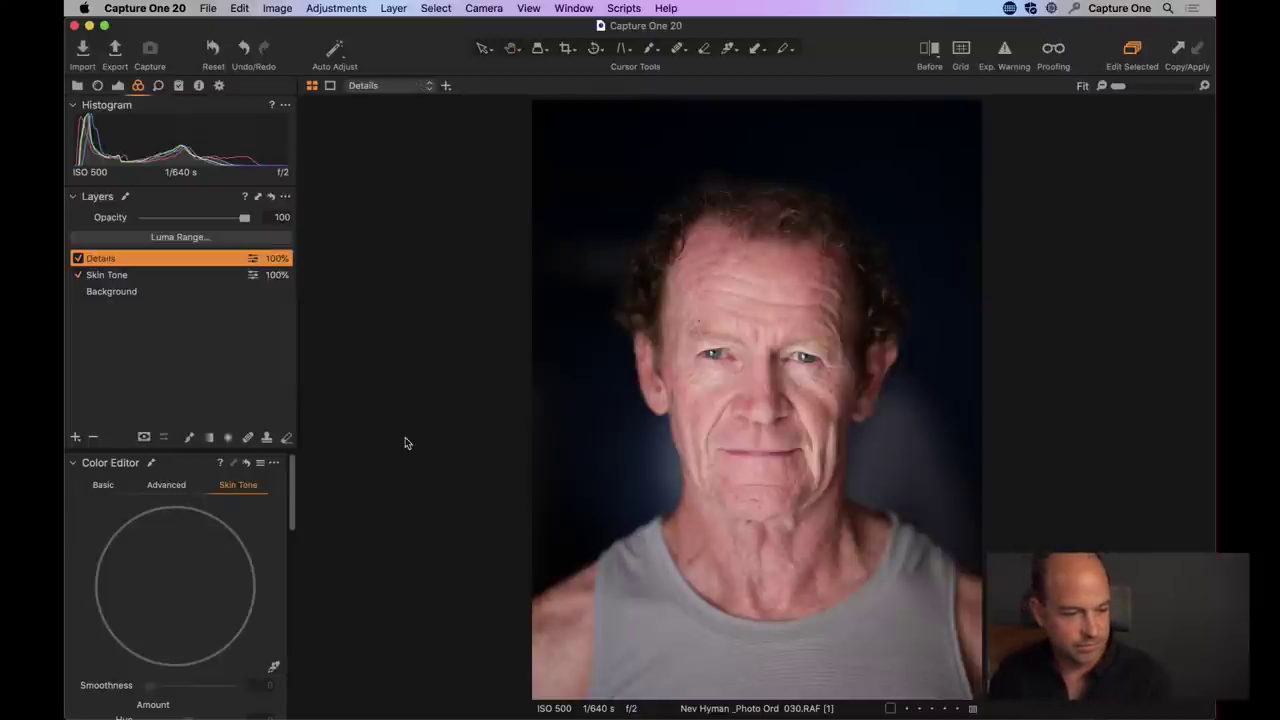
# - Draw a radial gradient mask centred on the man's face and show it as a red overlay
pyautogui.click(228, 437)
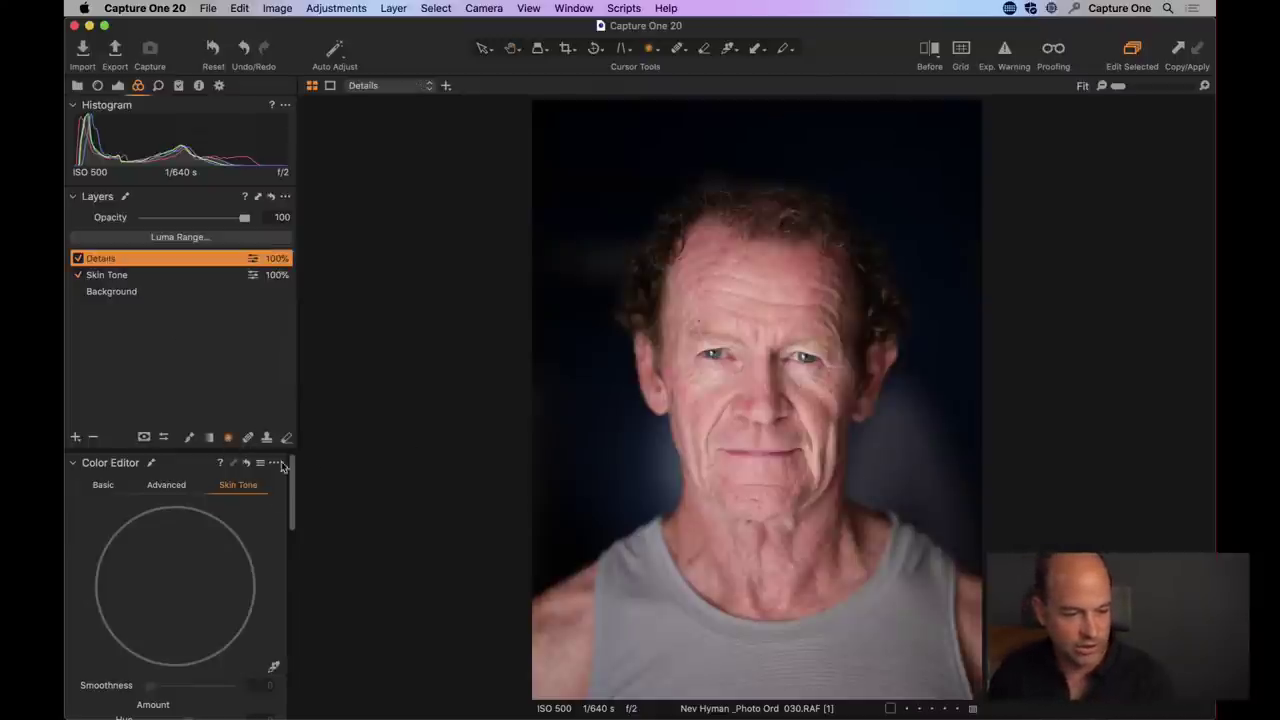
pyautogui.moveTo(721, 328)
pyautogui.mouseDown()
pyautogui.moveTo(765, 385)
pyautogui.moveTo(759, 416)
pyautogui.moveTo(805, 452)
pyautogui.mouseUp()
pyautogui.click(228, 438)
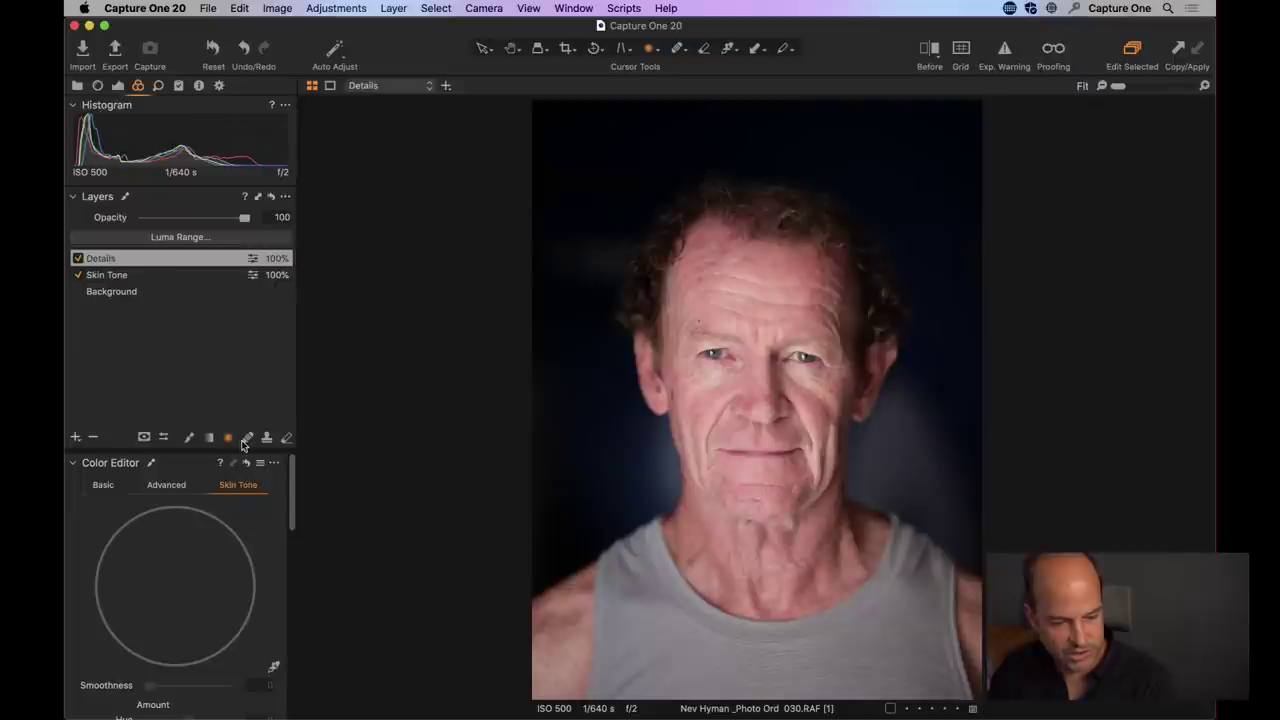
pyautogui.moveTo(787, 517); pyautogui.dragTo(766, 543)
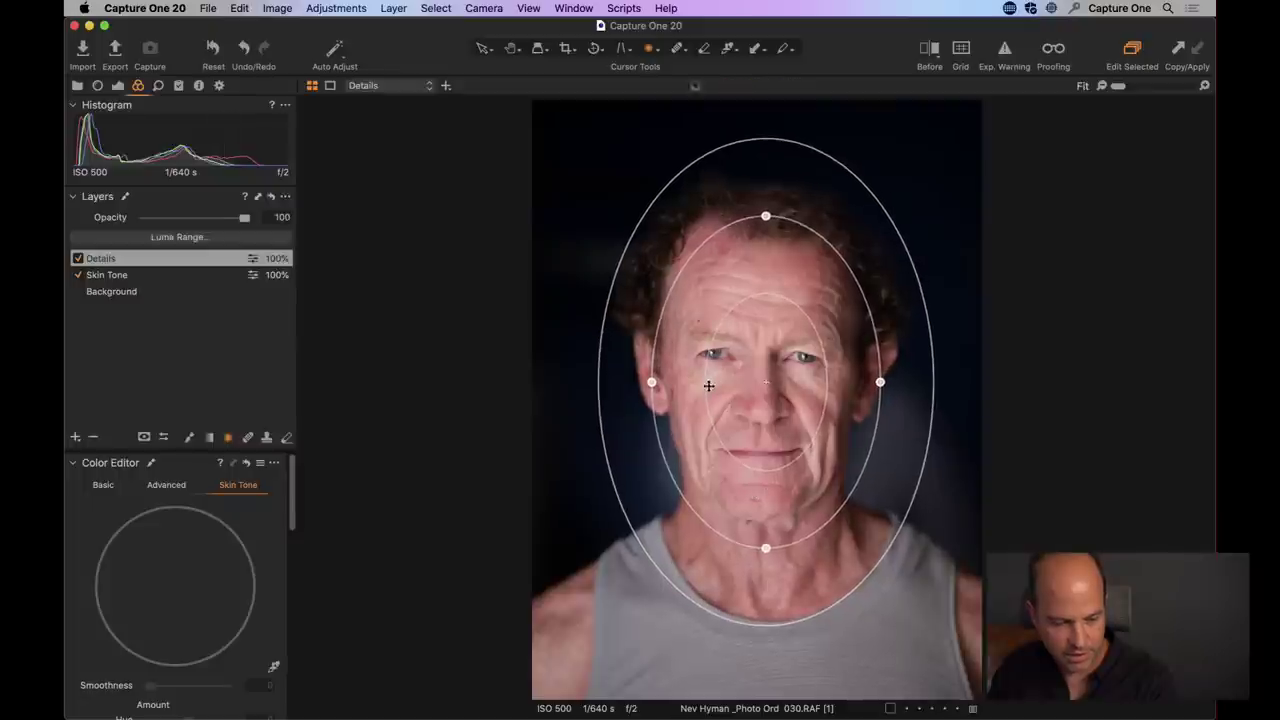
pyautogui.moveTo(653, 383); pyautogui.dragTo(657, 383)
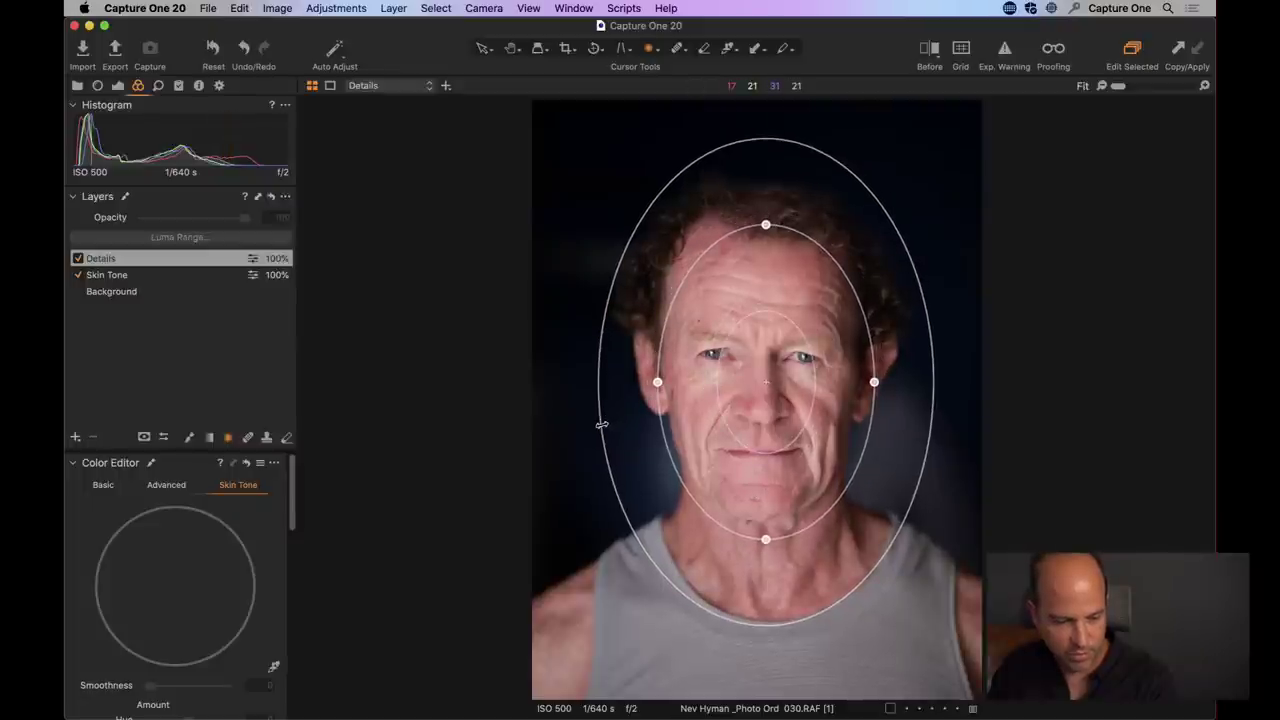
pyautogui.moveTo(600, 420); pyautogui.dragTo(608, 420)
pyautogui.moveTo(722, 455); pyautogui.dragTo(730, 450)
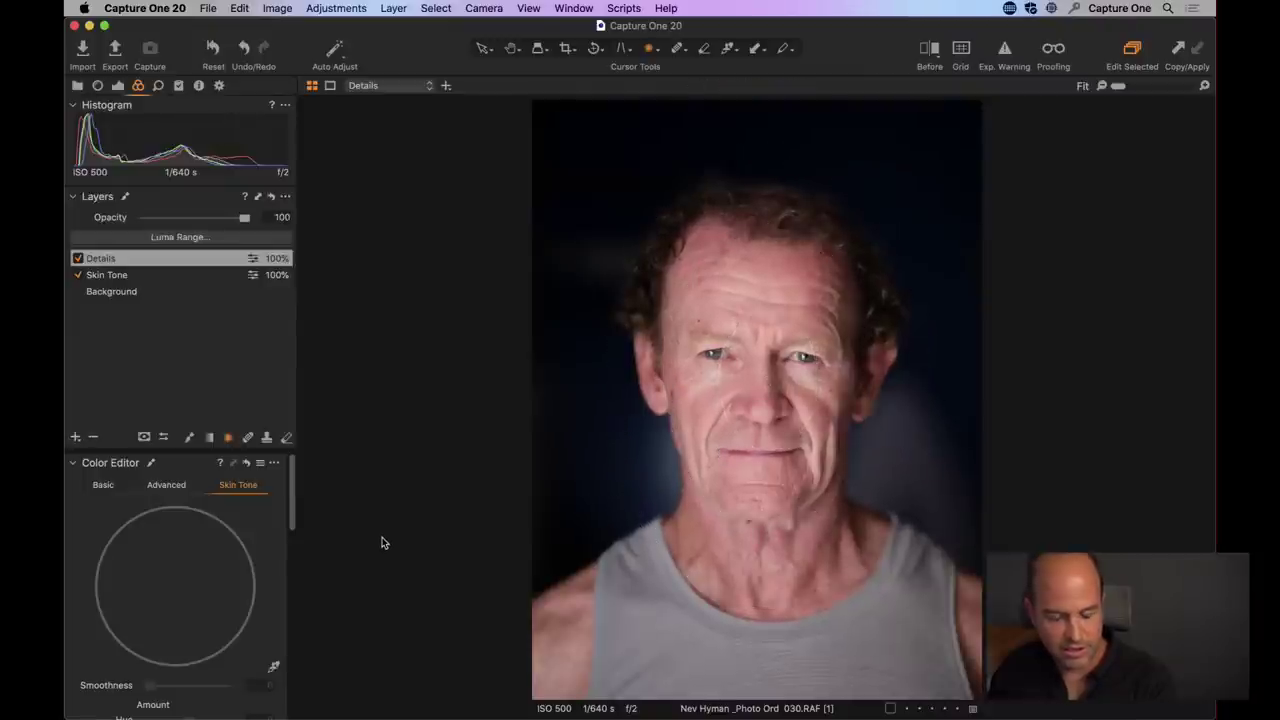
pyautogui.press('m')
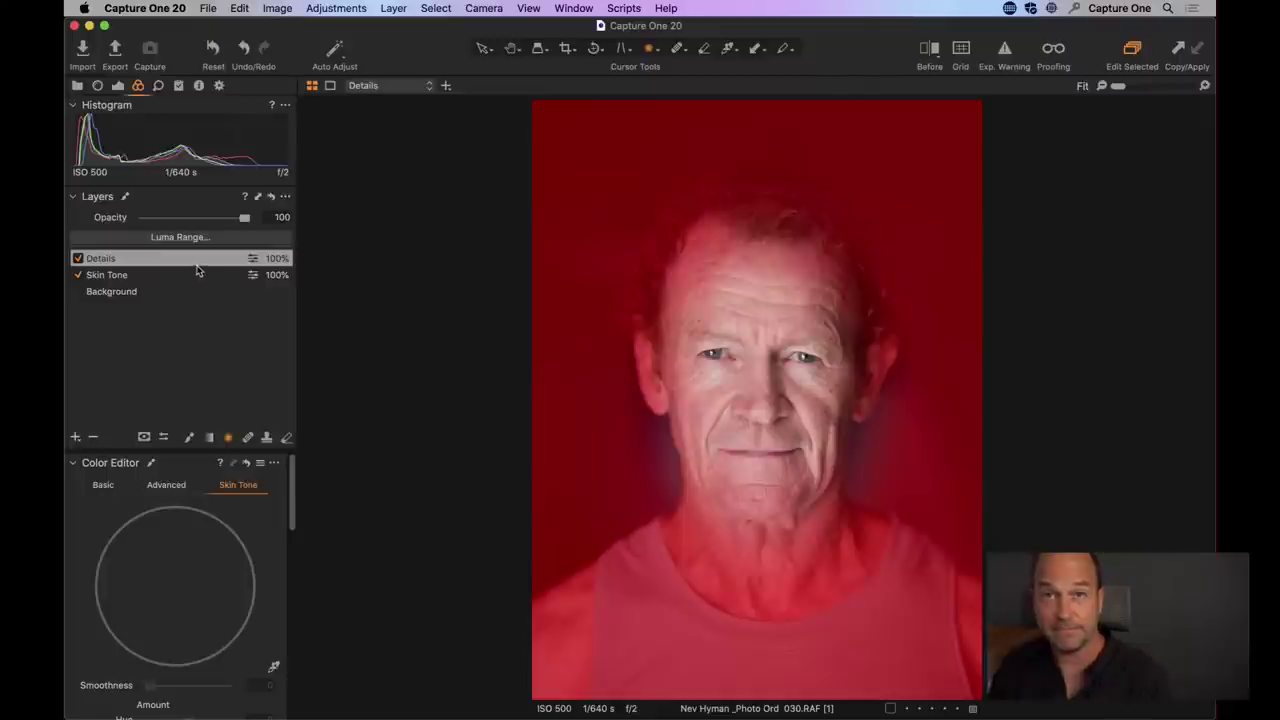
# - Invert the Details mask and stretch its bottom edge down to the chin
pyautogui.rightClick(155, 259)
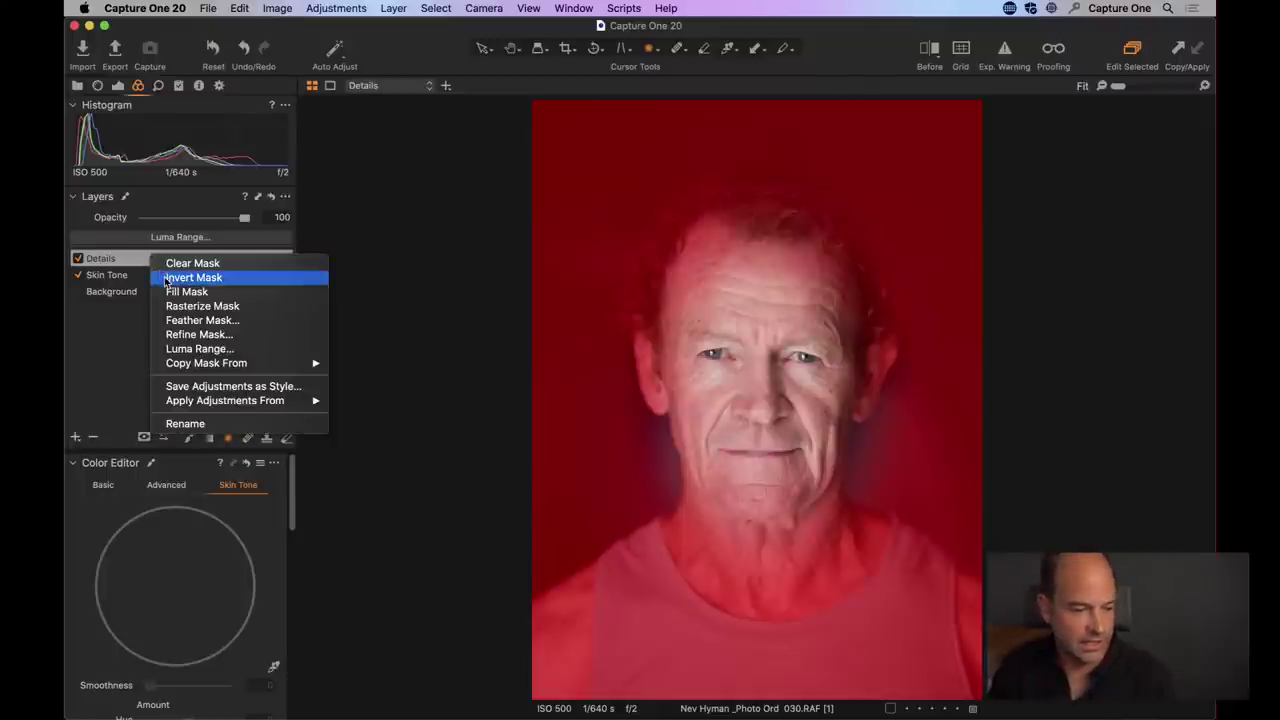
pyautogui.click(190, 278)
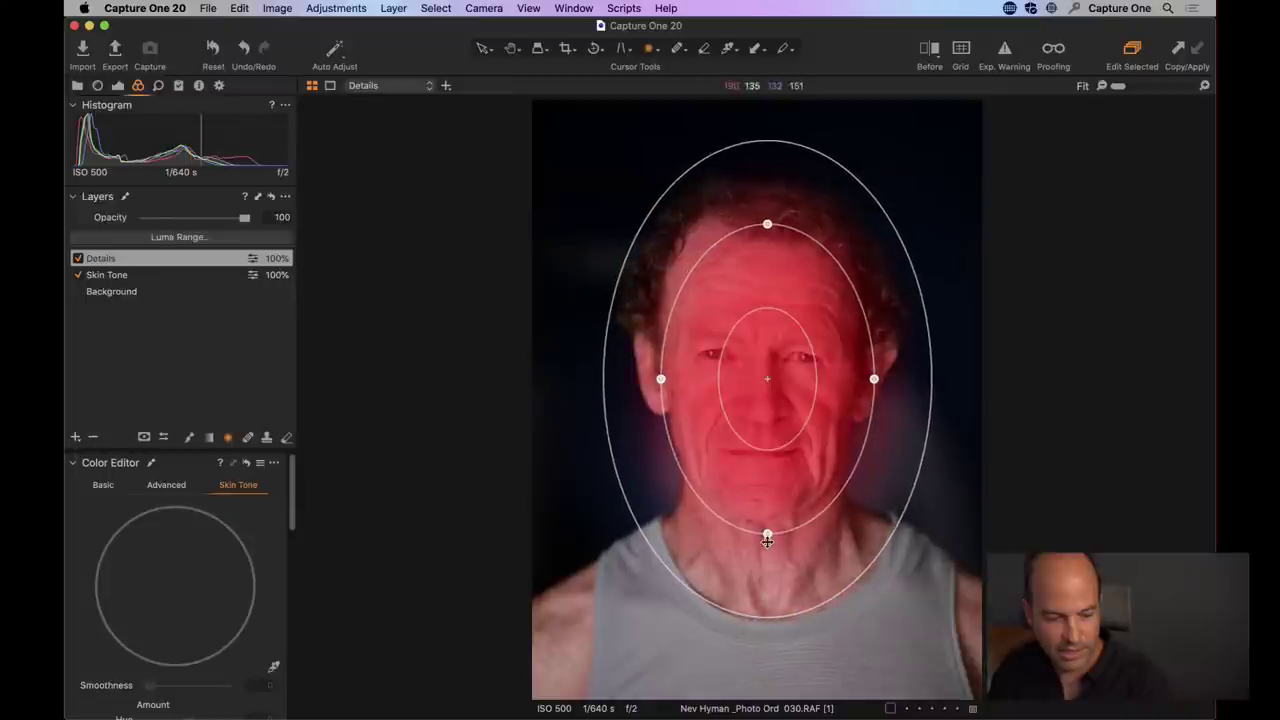
pyautogui.moveTo(767, 537); pyautogui.dragTo(766, 543)
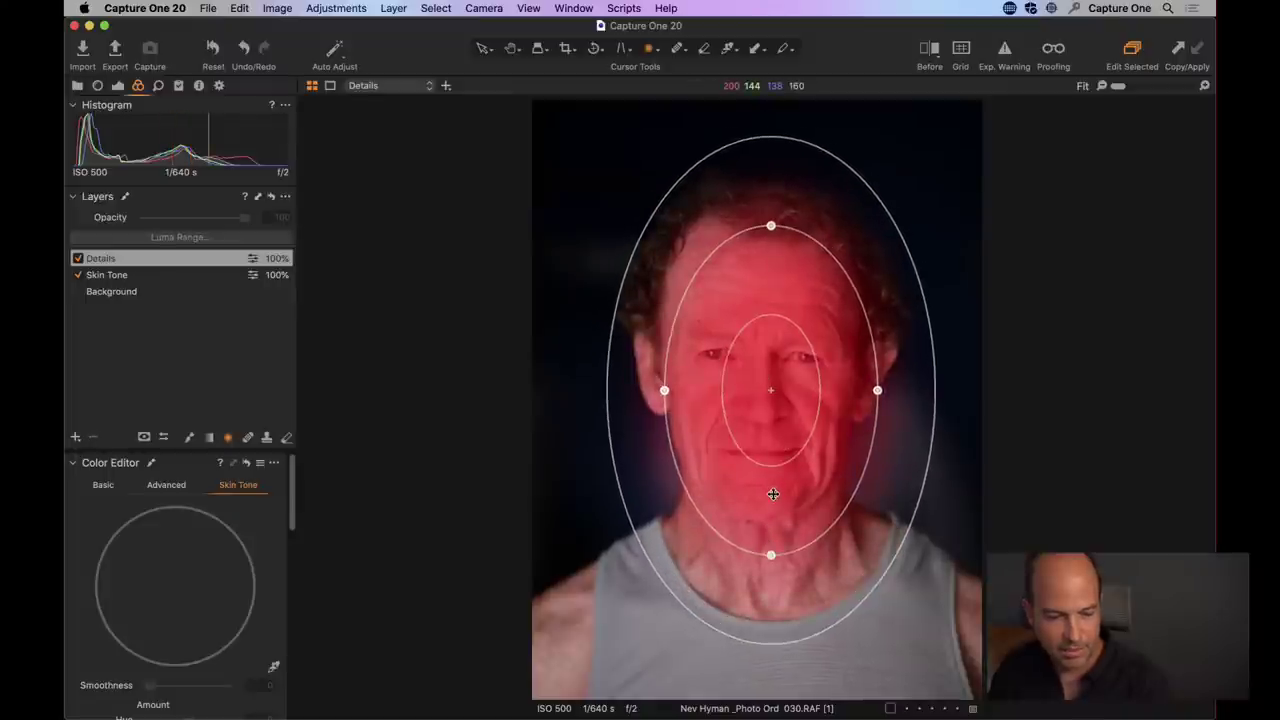
# - Set the Details layer's Clarity to 37 and Structure to 10, checking the face at 100%
pyautogui.press('m')
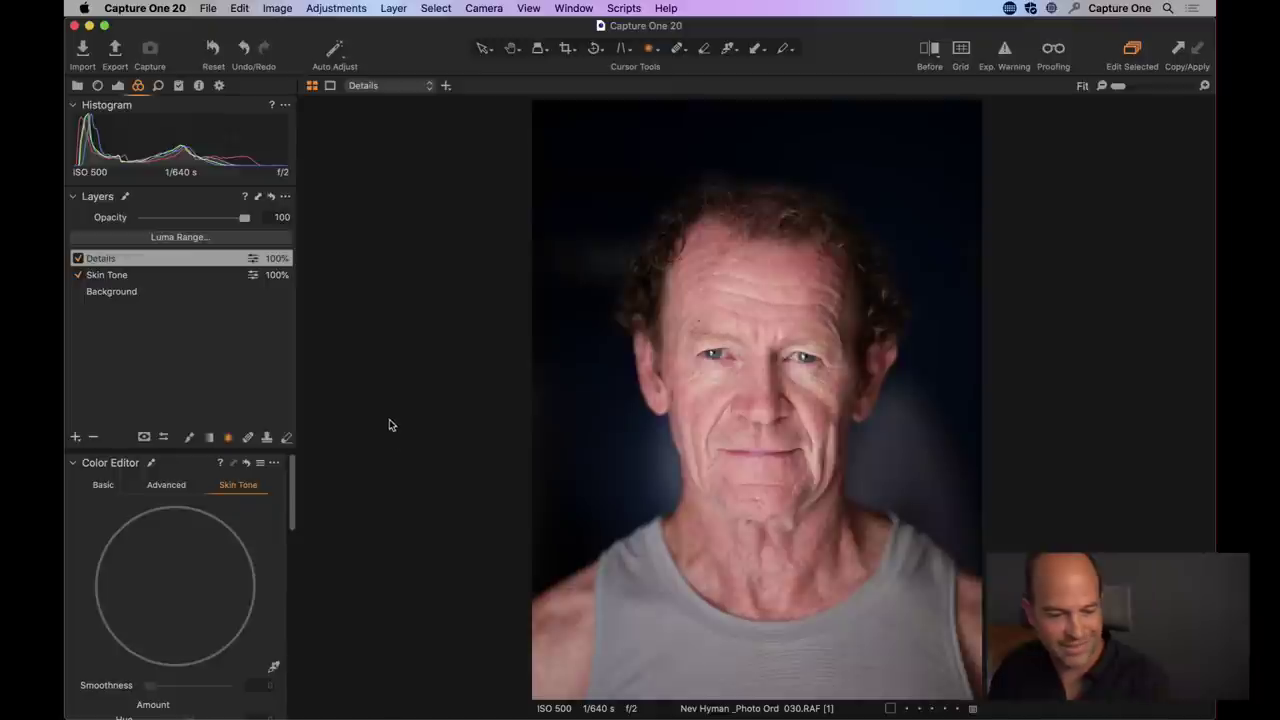
pyautogui.click(117, 87)
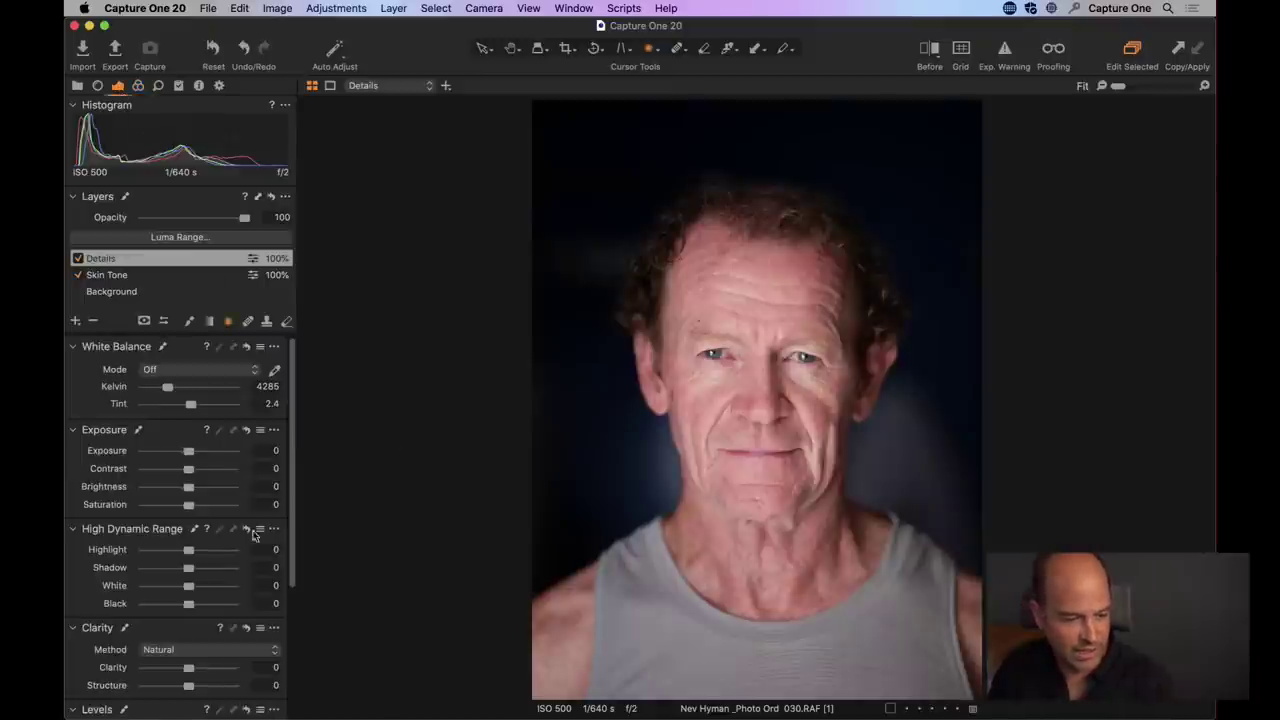
pyautogui.scroll(-4, 179, 540)
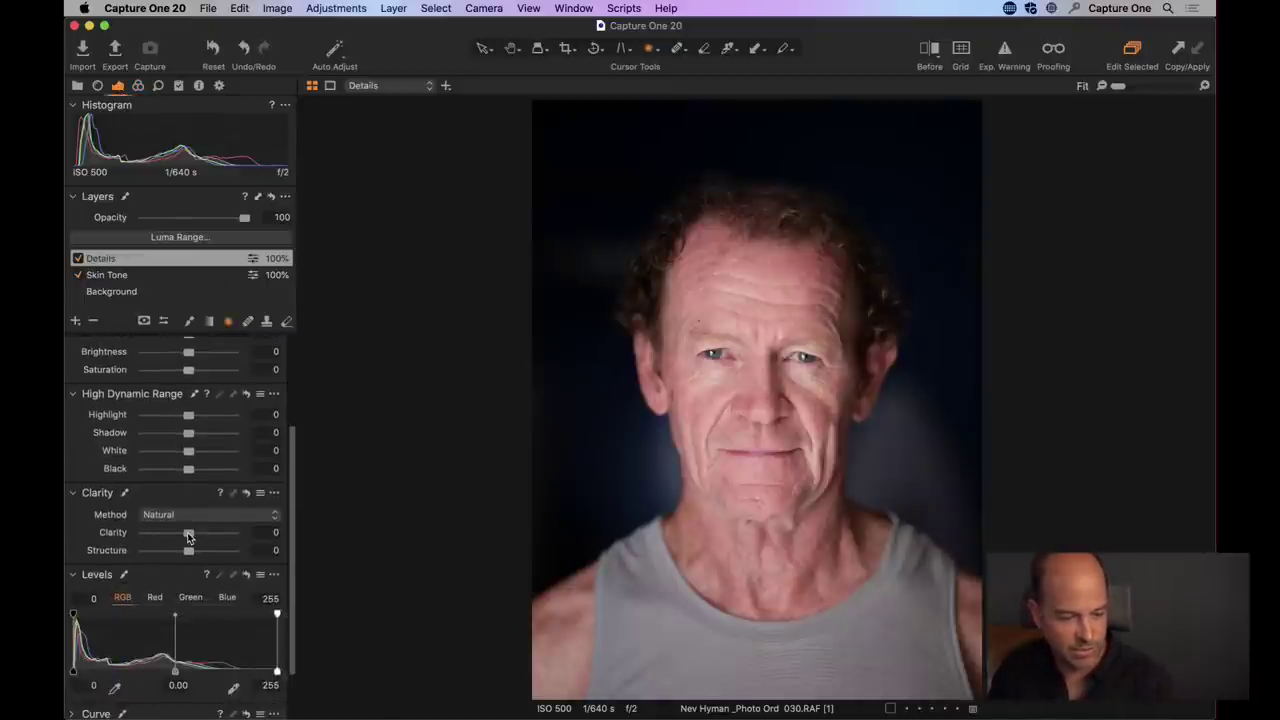
pyautogui.moveTo(187, 532)
pyautogui.mouseDown()
pyautogui.moveTo(247, 540)
pyautogui.moveTo(169, 531)
pyautogui.moveTo(205, 536)
pyautogui.mouseUp()
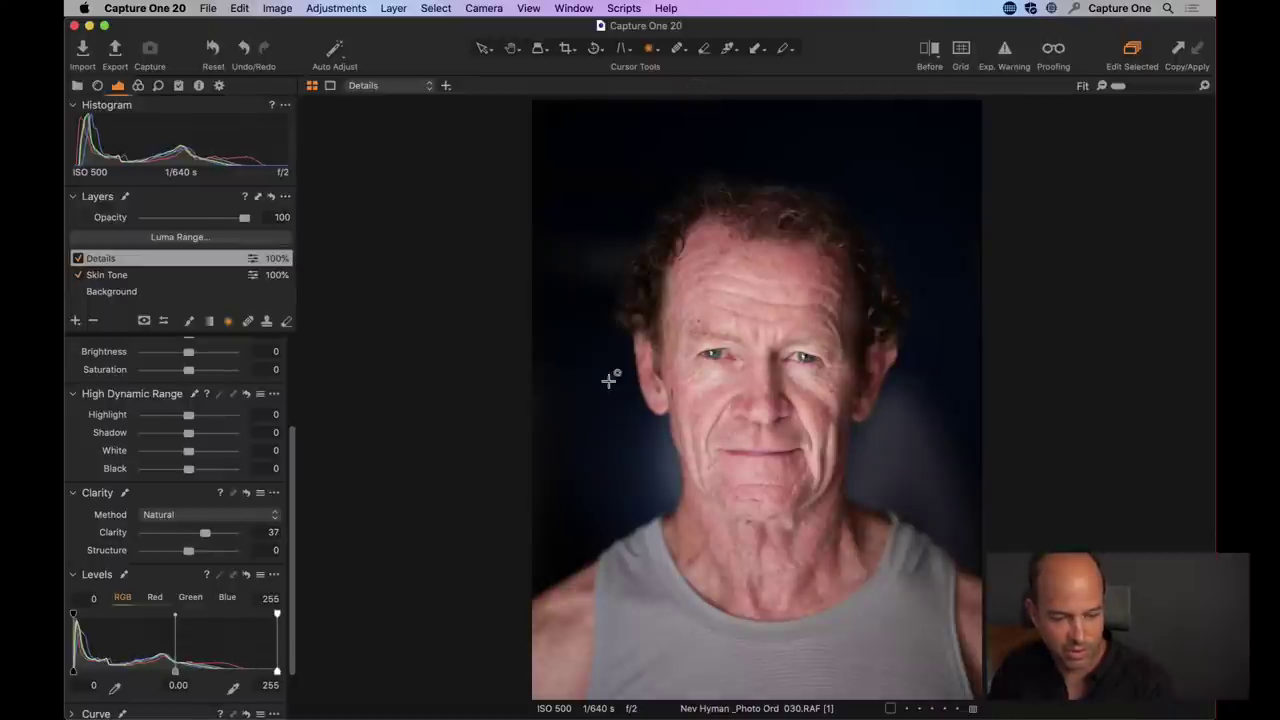
pyautogui.click(739, 357)
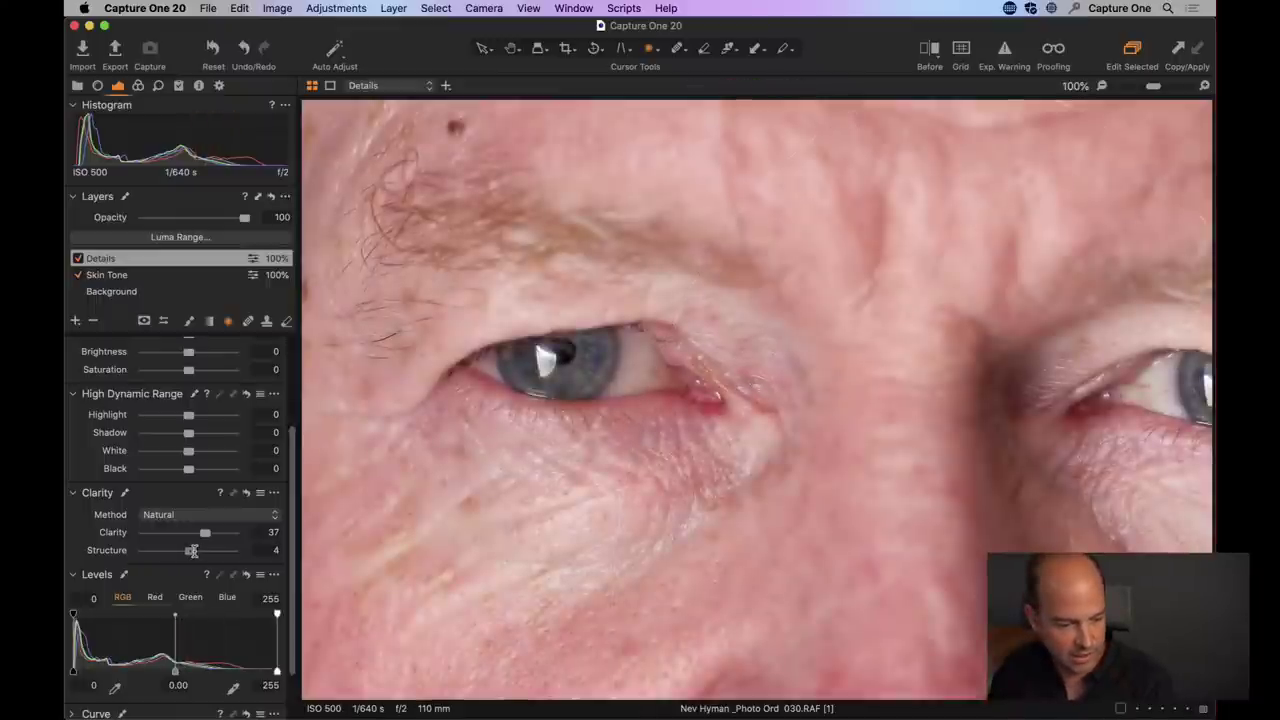
pyautogui.moveTo(191, 550); pyautogui.dragTo(211, 550)
pyautogui.moveTo(457, 540); pyautogui.dragTo(634, 360)
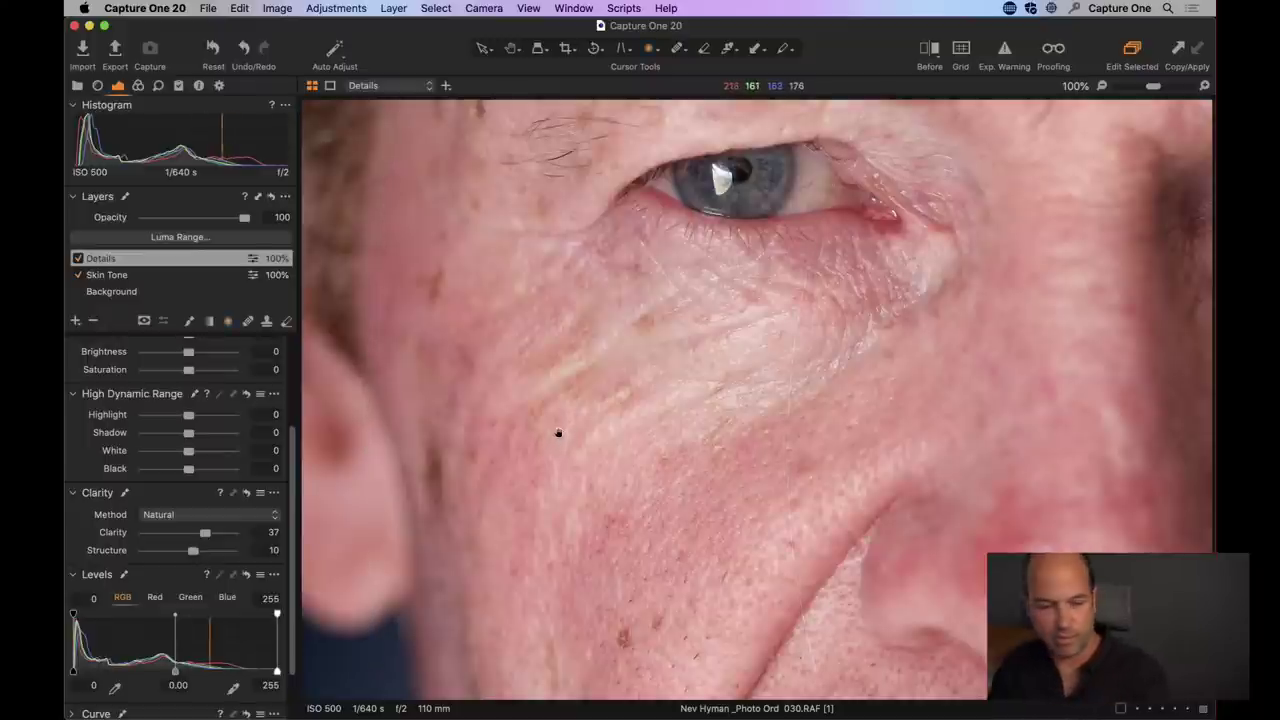
pyautogui.press('super+0')
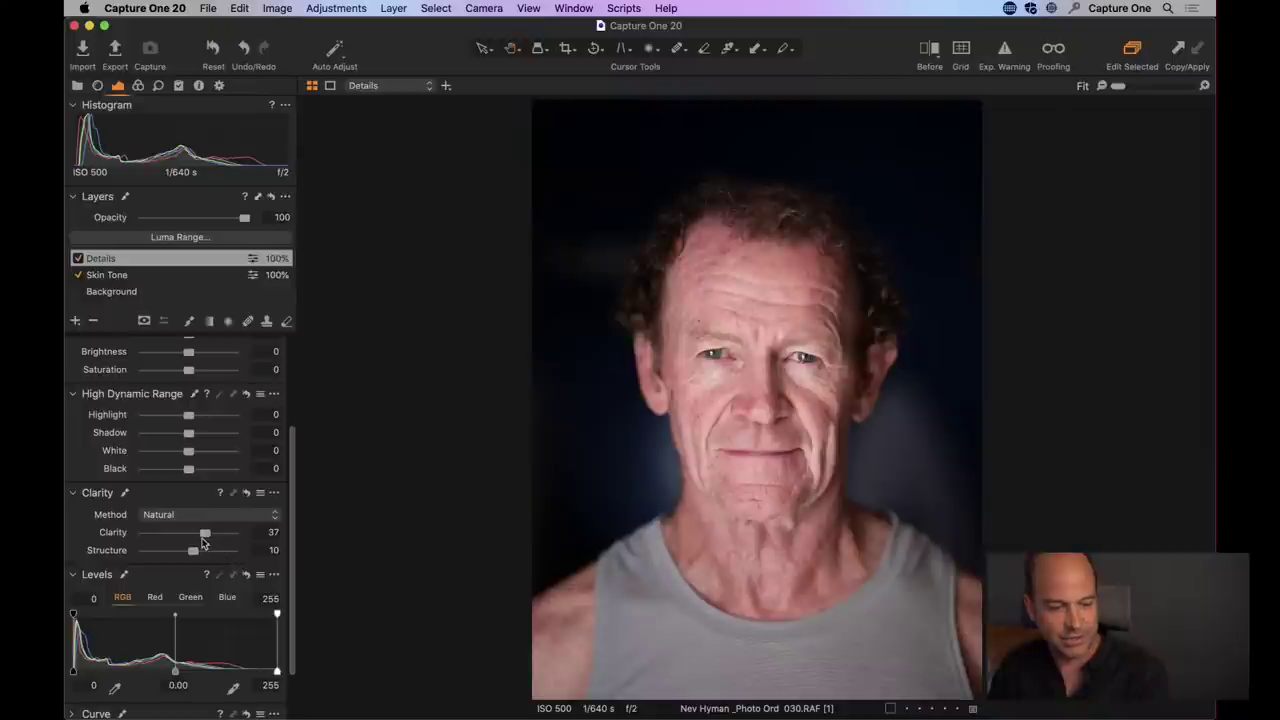
pyautogui.scroll(3, 226, 496)
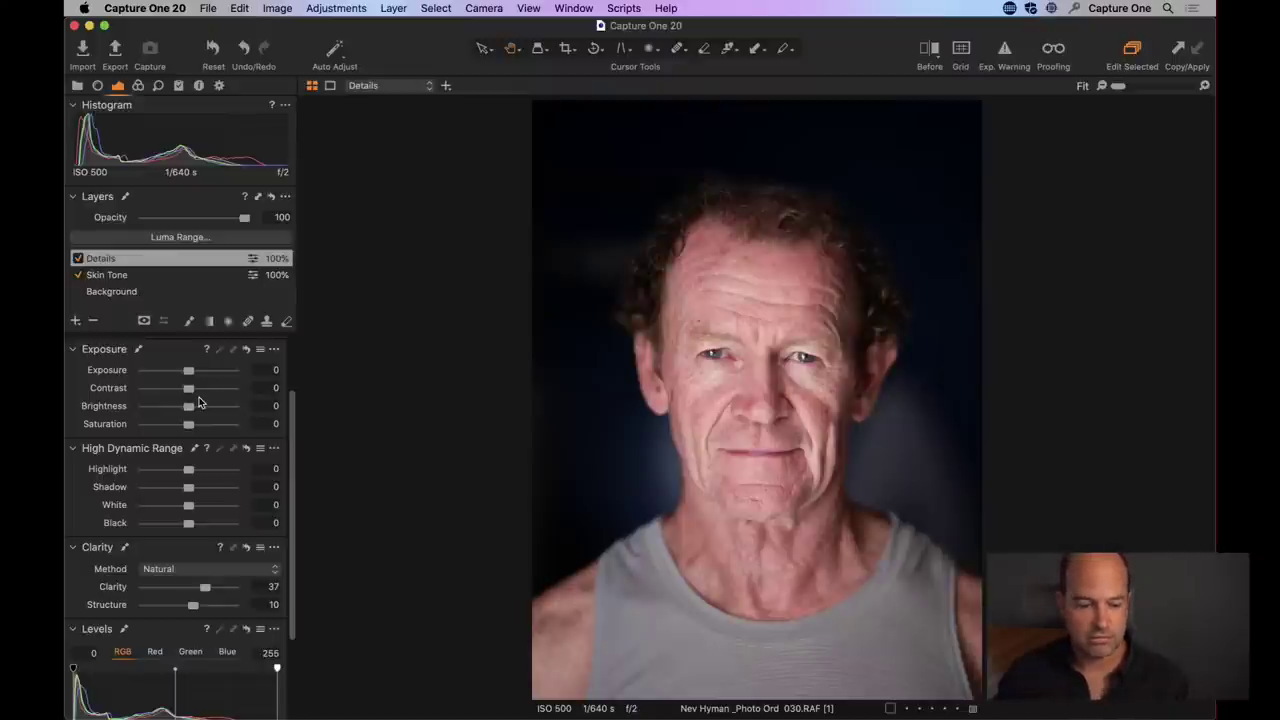
# - Raise the Details layer's Structure to 31 alongside Clarity 37, comparing with the layer toggled off
pyautogui.doubleClick(736, 381)
pyautogui.moveTo(760, 437); pyautogui.dragTo(739, 305)
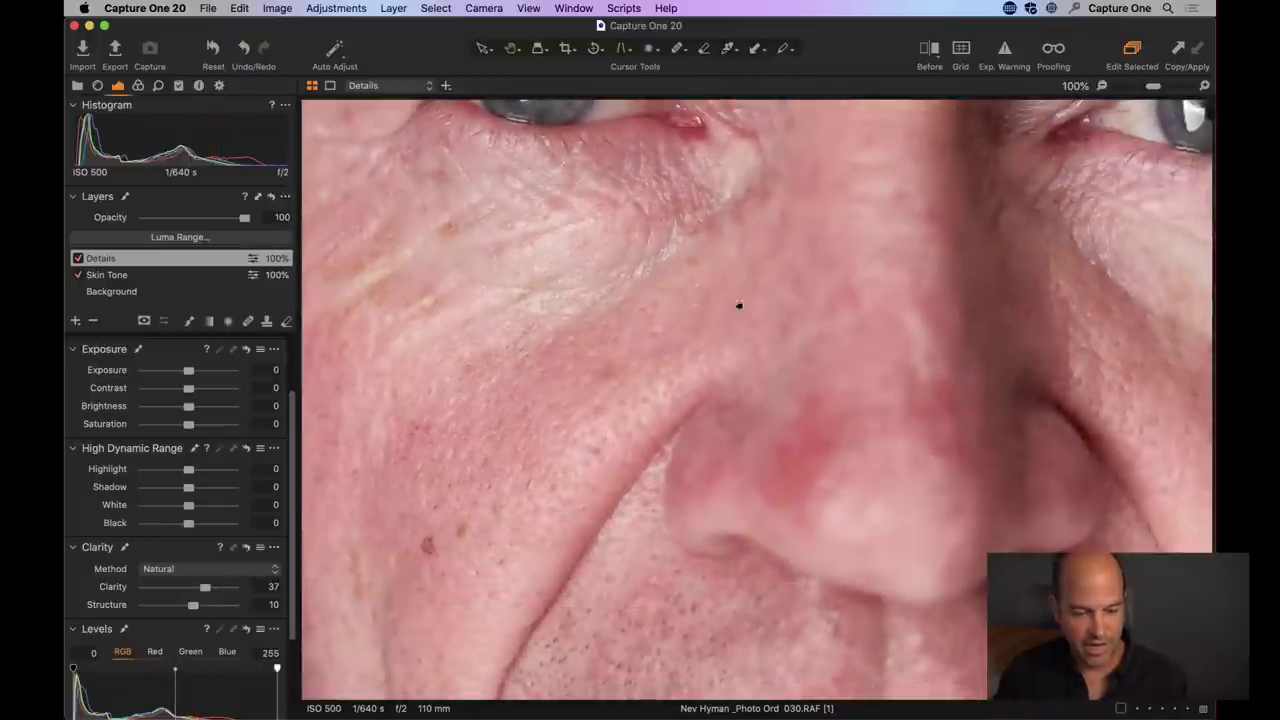
pyautogui.scroll(5, 592, 315)
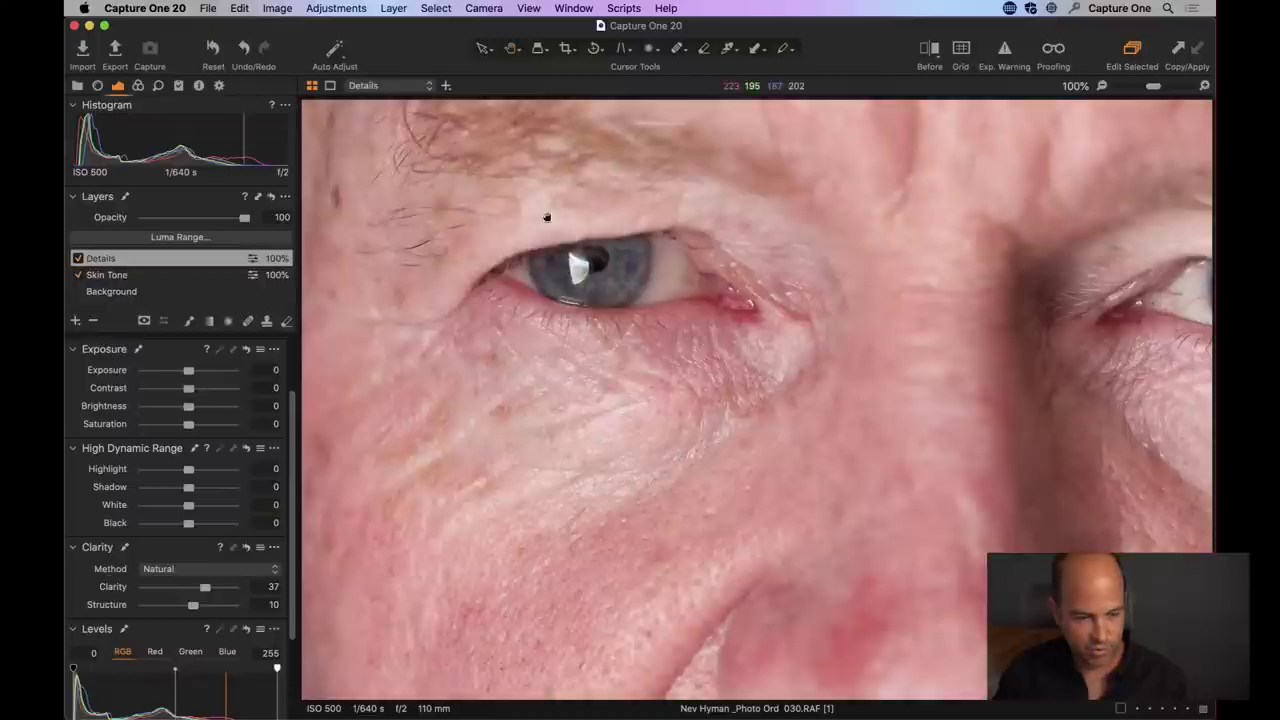
pyautogui.hscroll(-2, 531, 333)
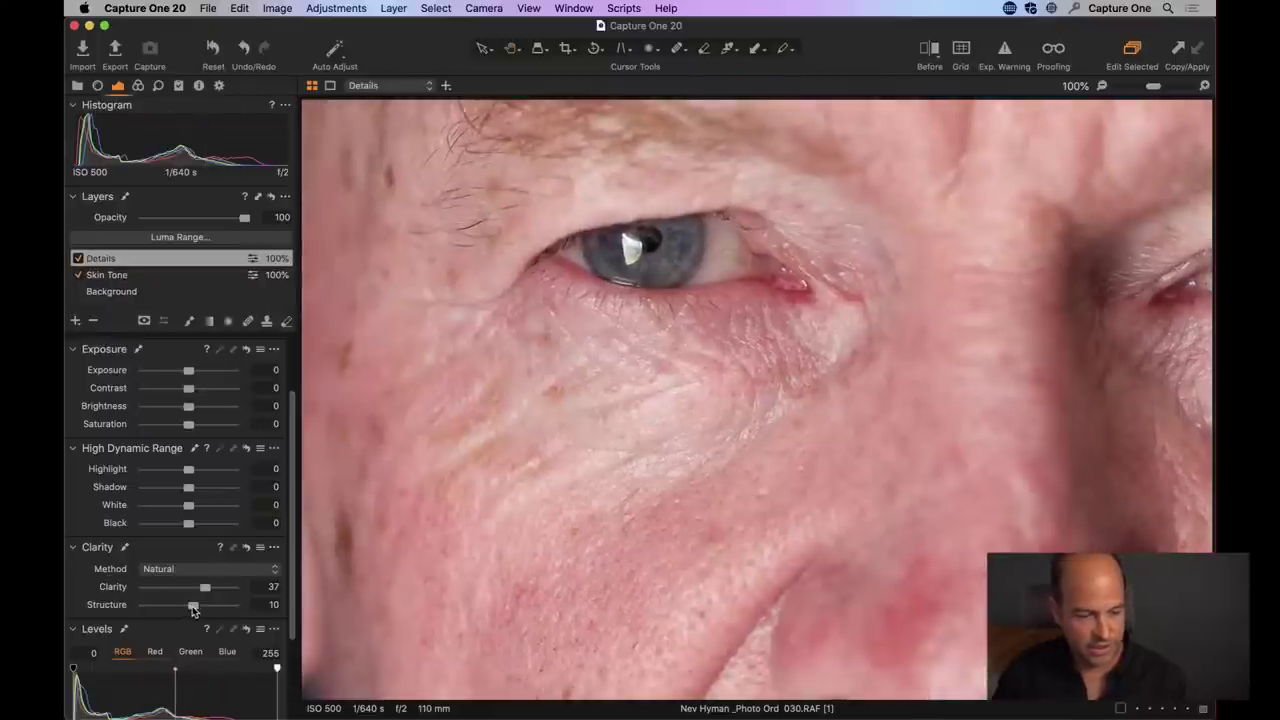
pyautogui.moveTo(193, 606); pyautogui.dragTo(280, 608)
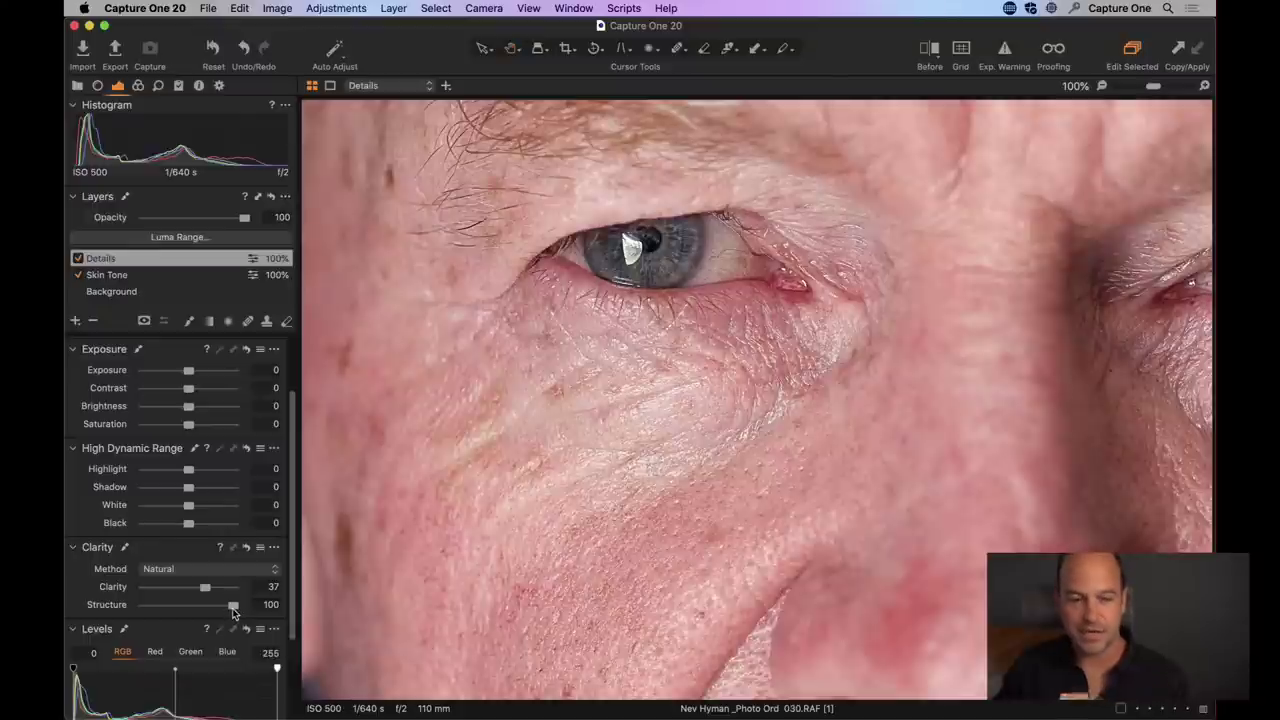
pyautogui.moveTo(231, 610); pyautogui.dragTo(203, 613)
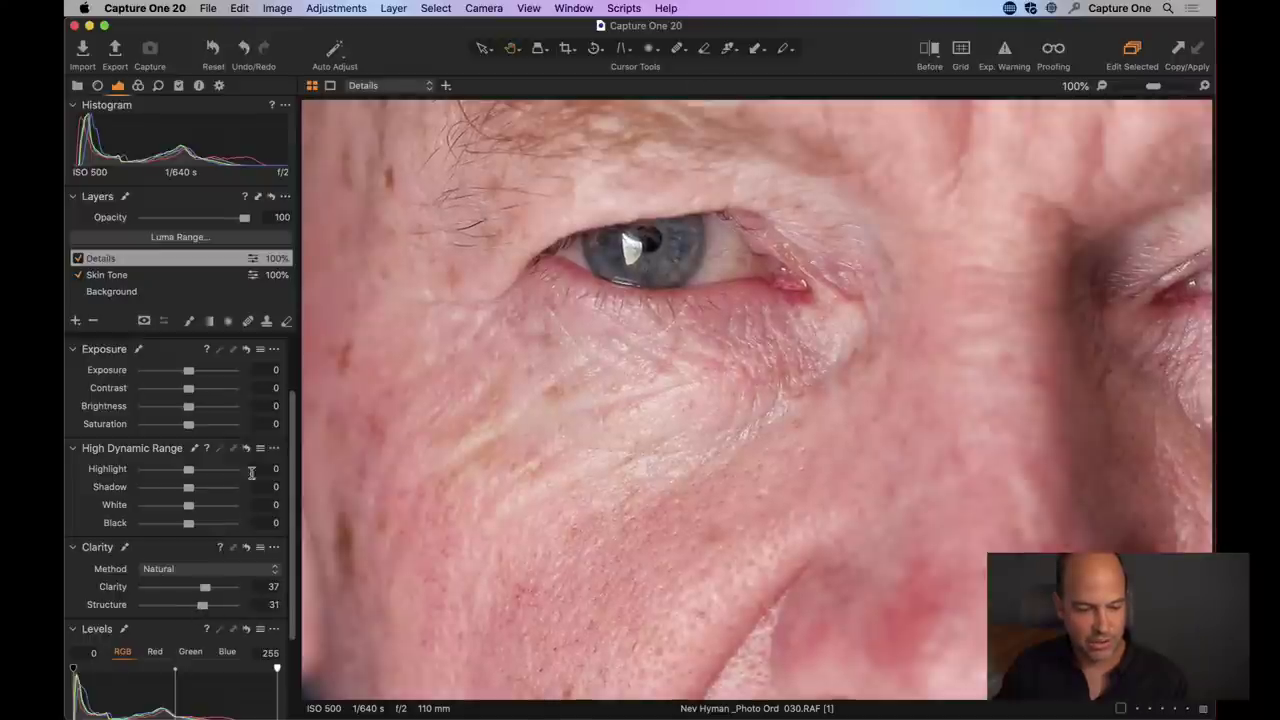
pyautogui.click(77, 259)
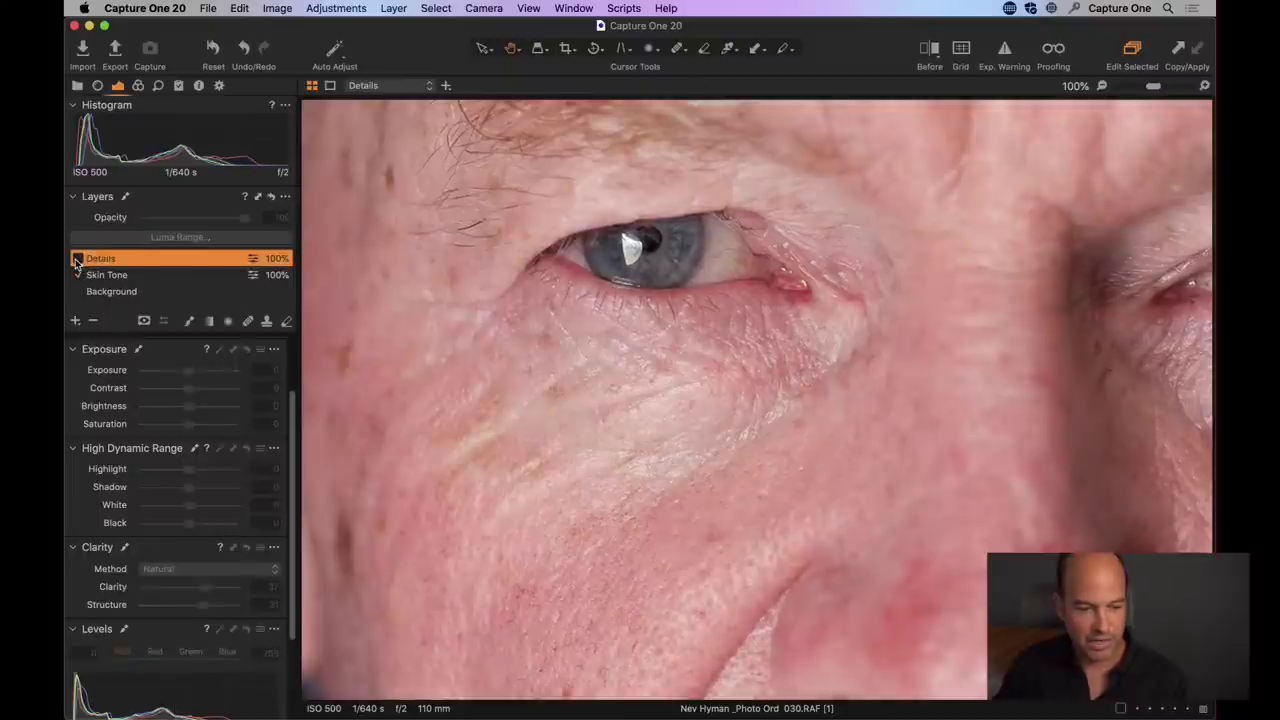
pyautogui.click(77, 259)
pyautogui.press('super+0')
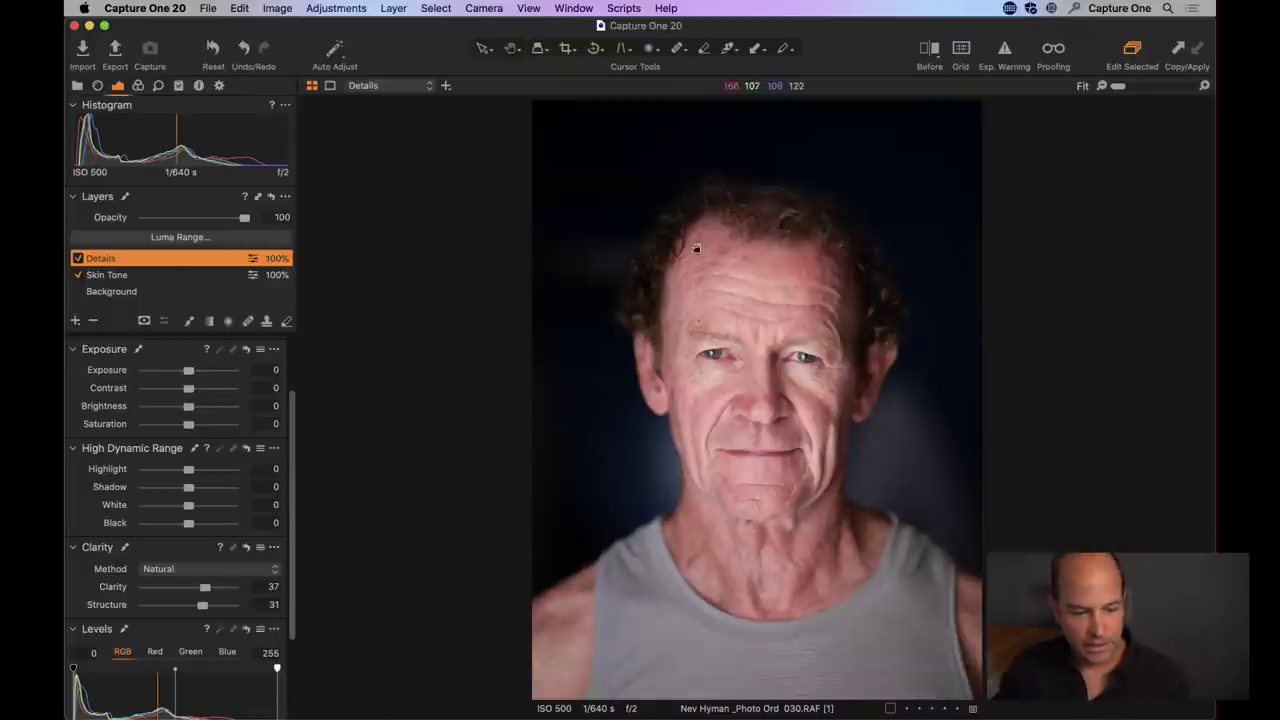
# - Inspect the Background layer's Black value, leaving it at -27
pyautogui.click(150, 293)
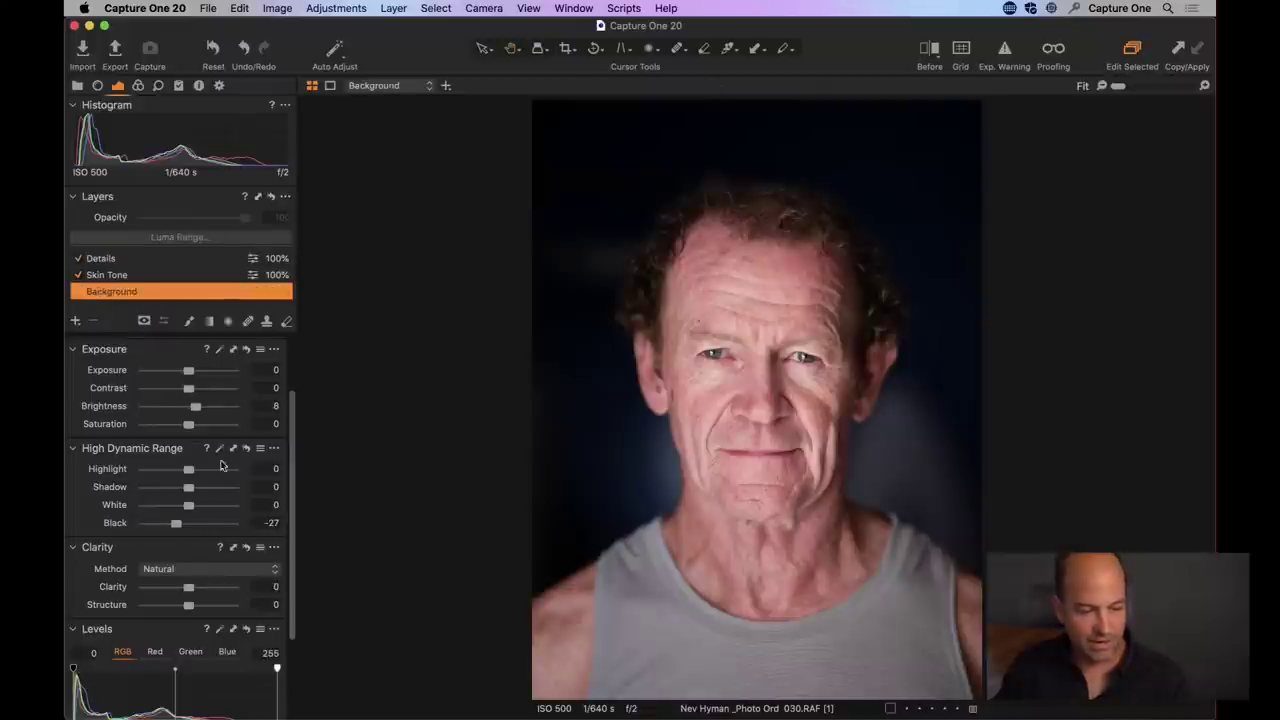
pyautogui.doubleClick(112, 523)
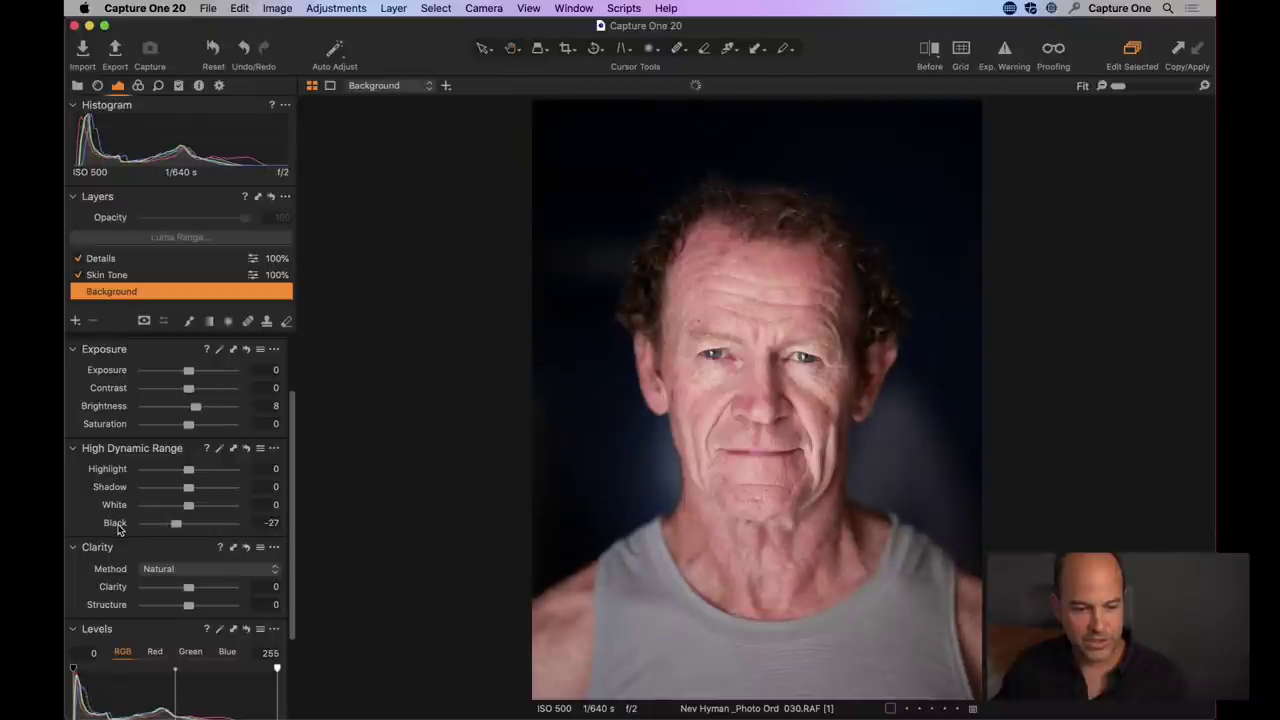
pyautogui.press('super+z')
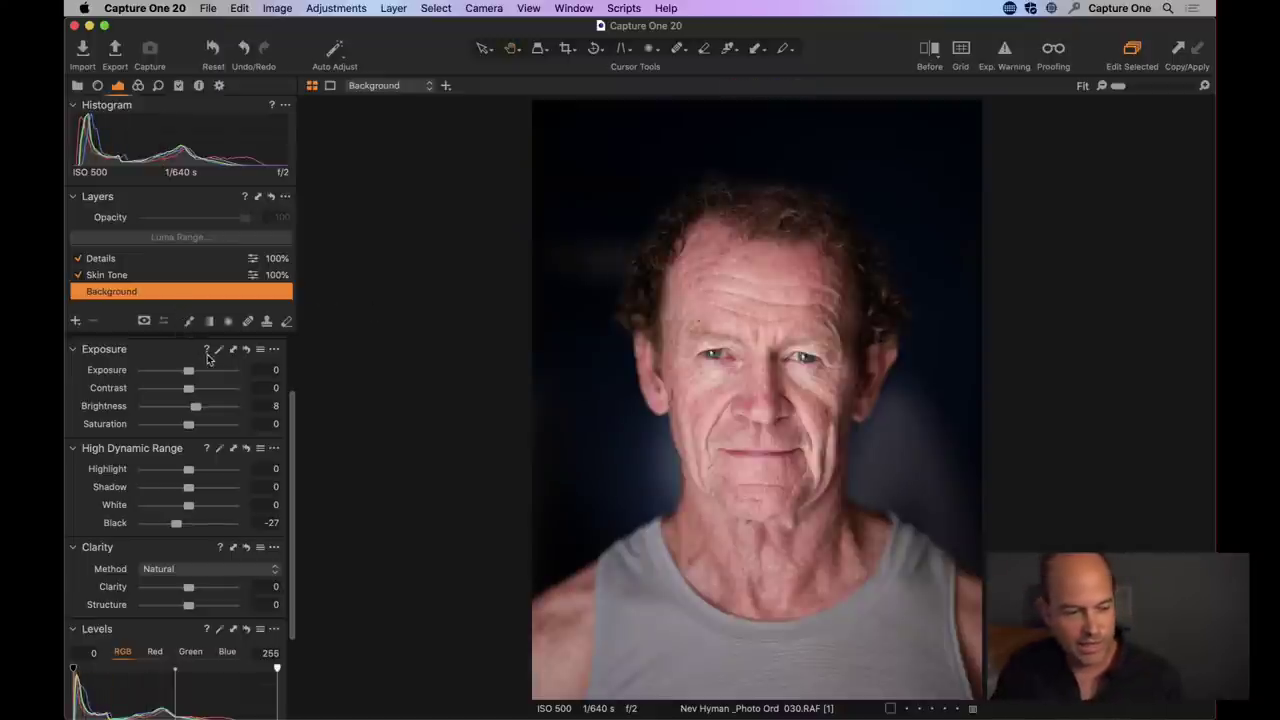
# - Add a filled adjustment layer with High Dynamic Range Shadow 21 and Black 34
pyautogui.click(75, 321)
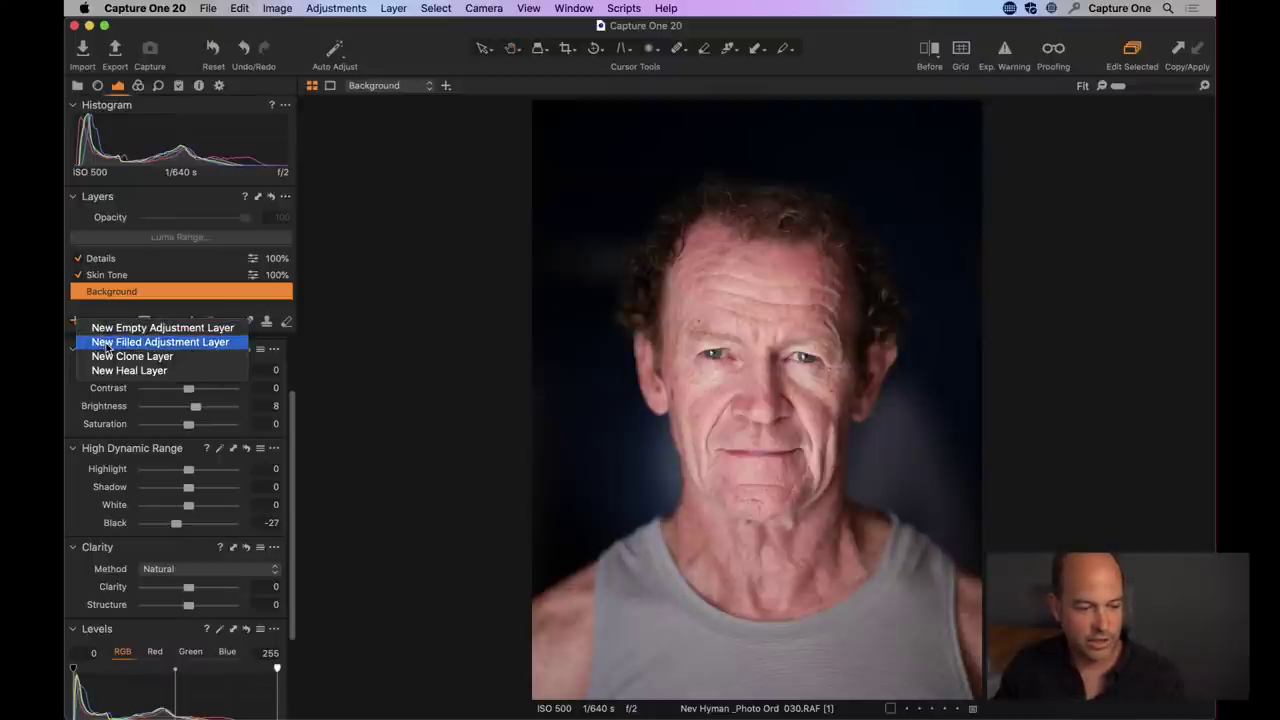
pyautogui.click(110, 344)
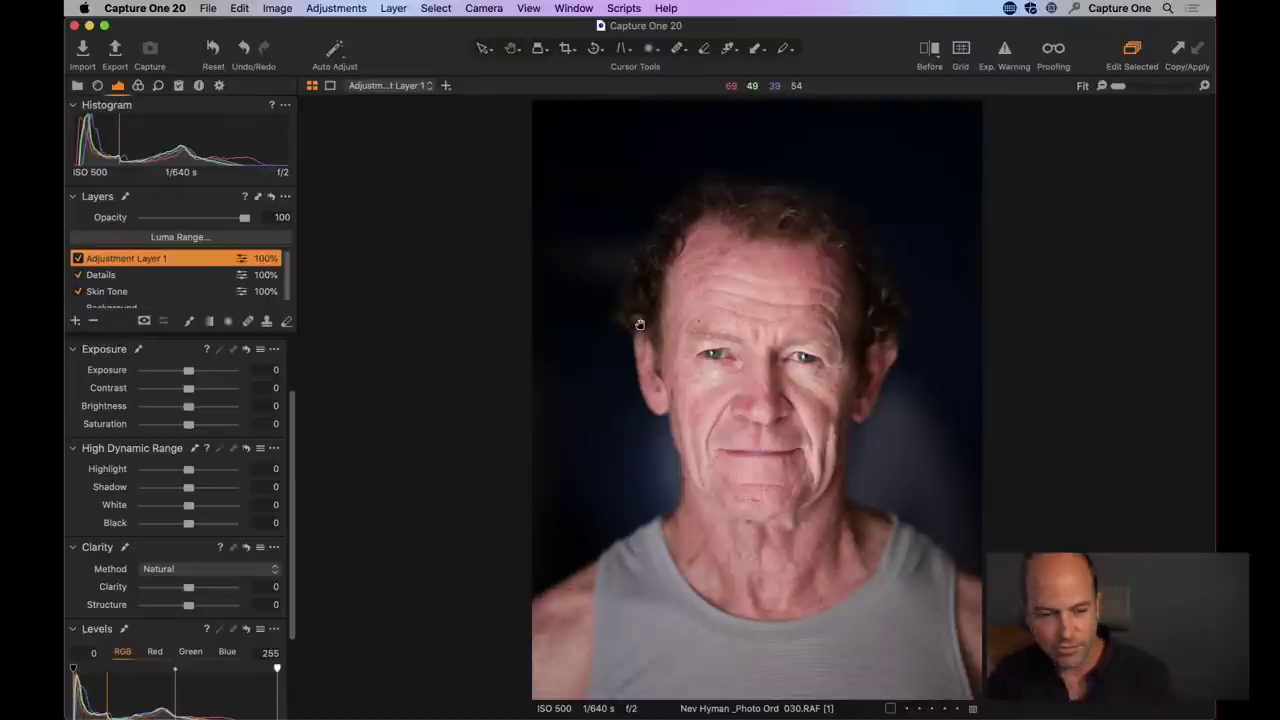
pyautogui.press('super+plus')
pyautogui.moveTo(921, 260); pyautogui.dragTo(754, 397)
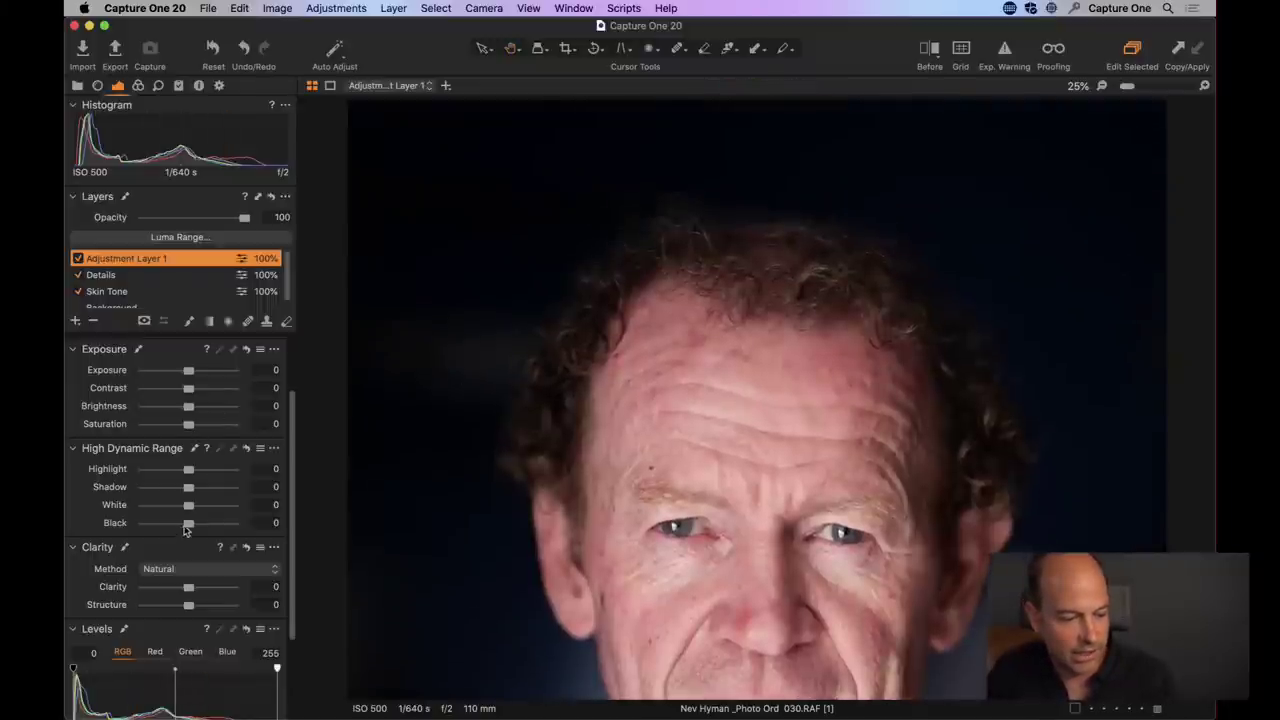
pyautogui.moveTo(186, 524); pyautogui.dragTo(202, 528)
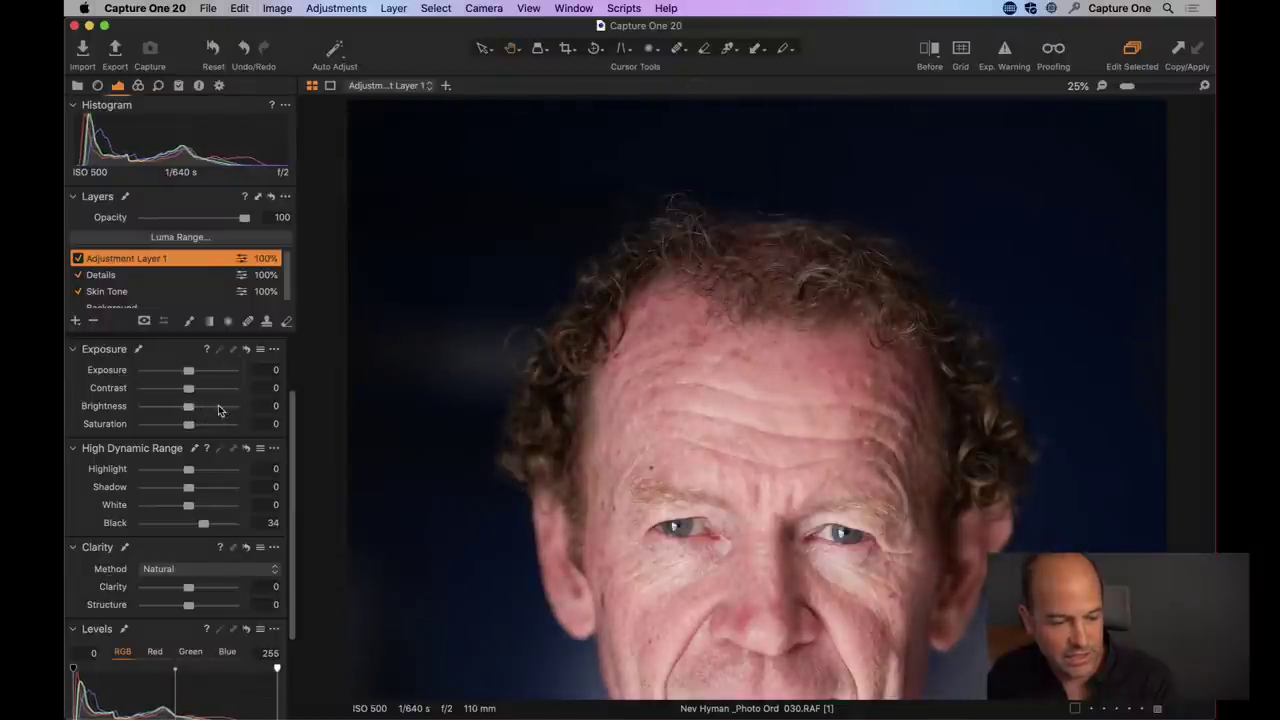
pyautogui.moveTo(188, 487); pyautogui.dragTo(201, 487)
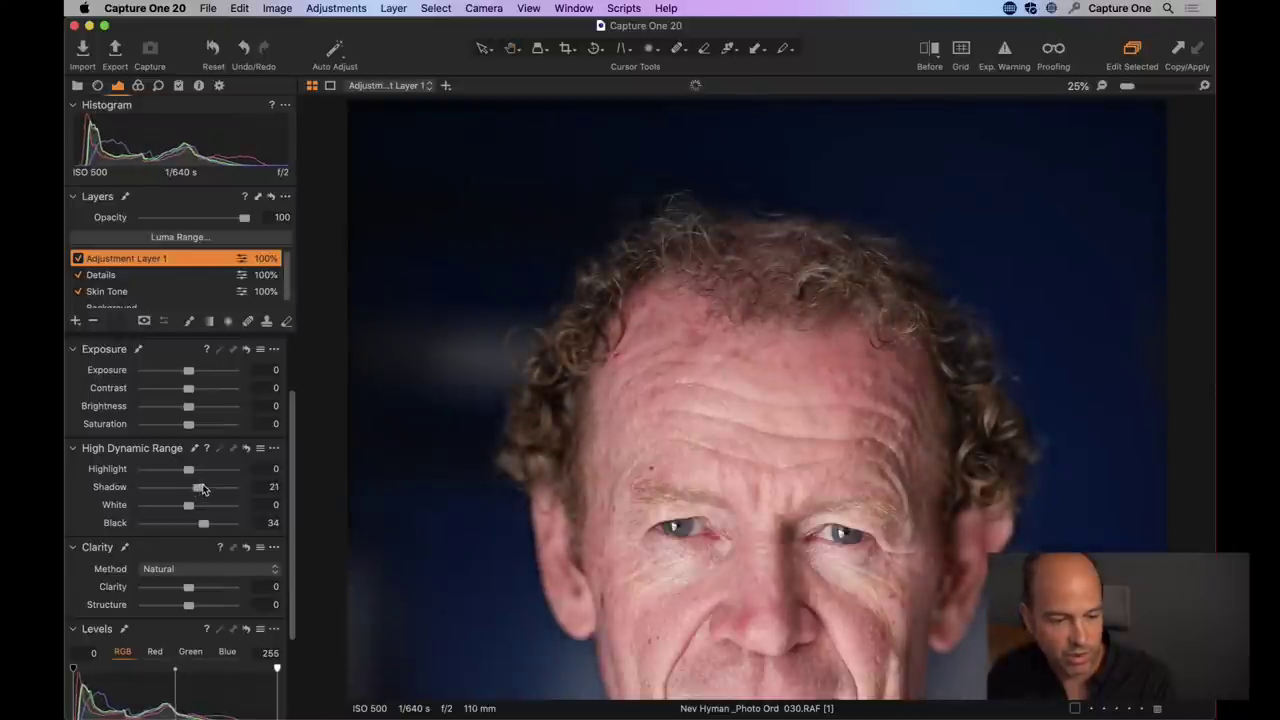
# - Compare the image with and without Adjustment Layer 1, then clear its mask
pyautogui.click(78, 259)
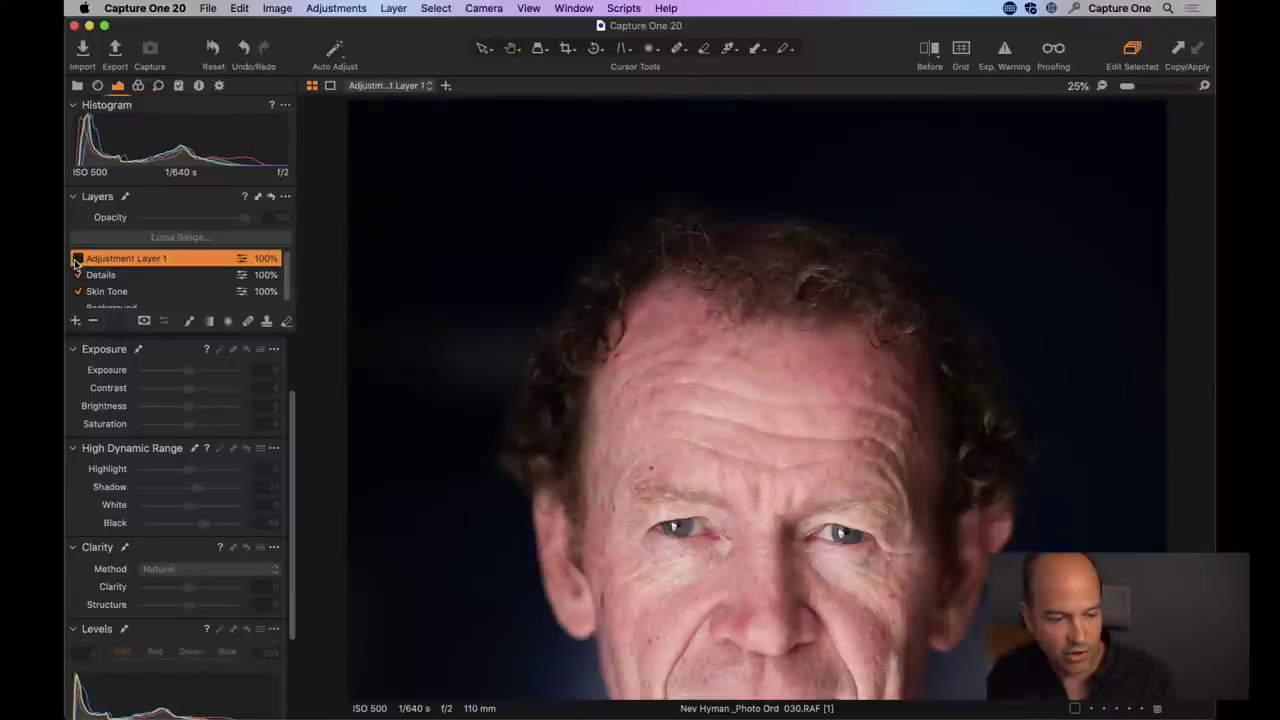
pyautogui.click(78, 259)
pyautogui.click(78, 259)
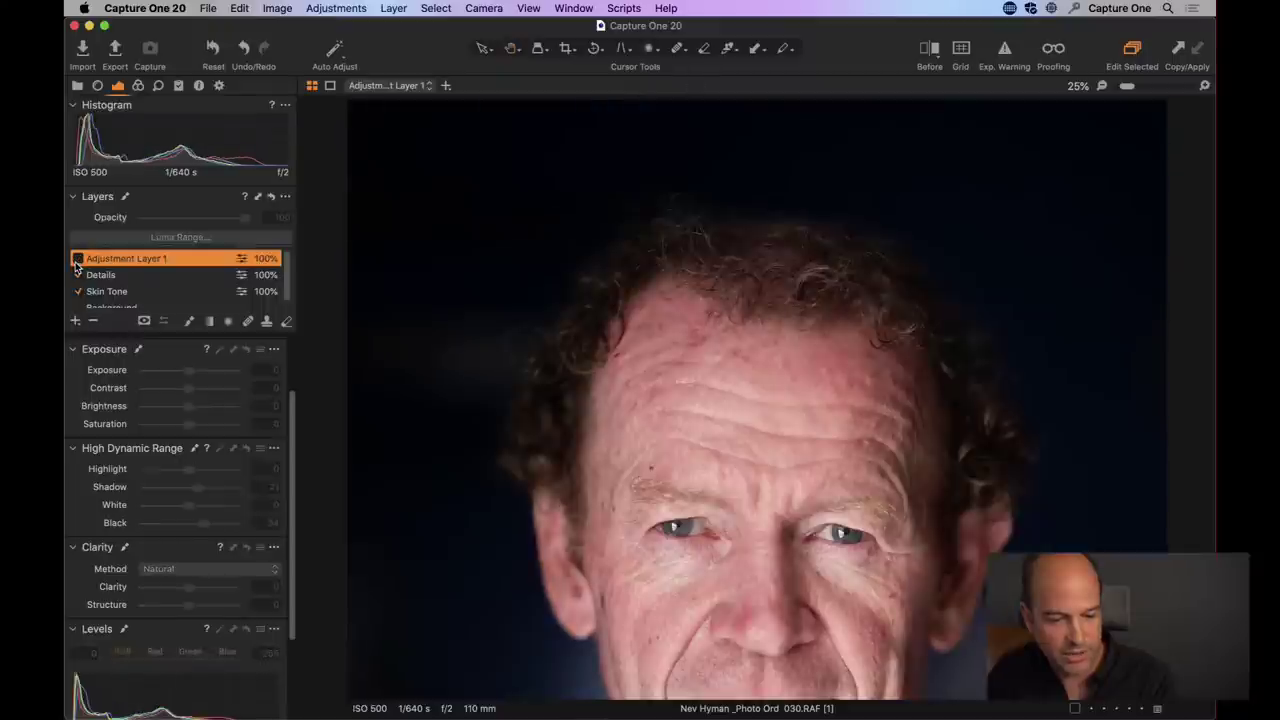
pyautogui.click(78, 259)
pyautogui.click(78, 259)
pyautogui.click(78, 259)
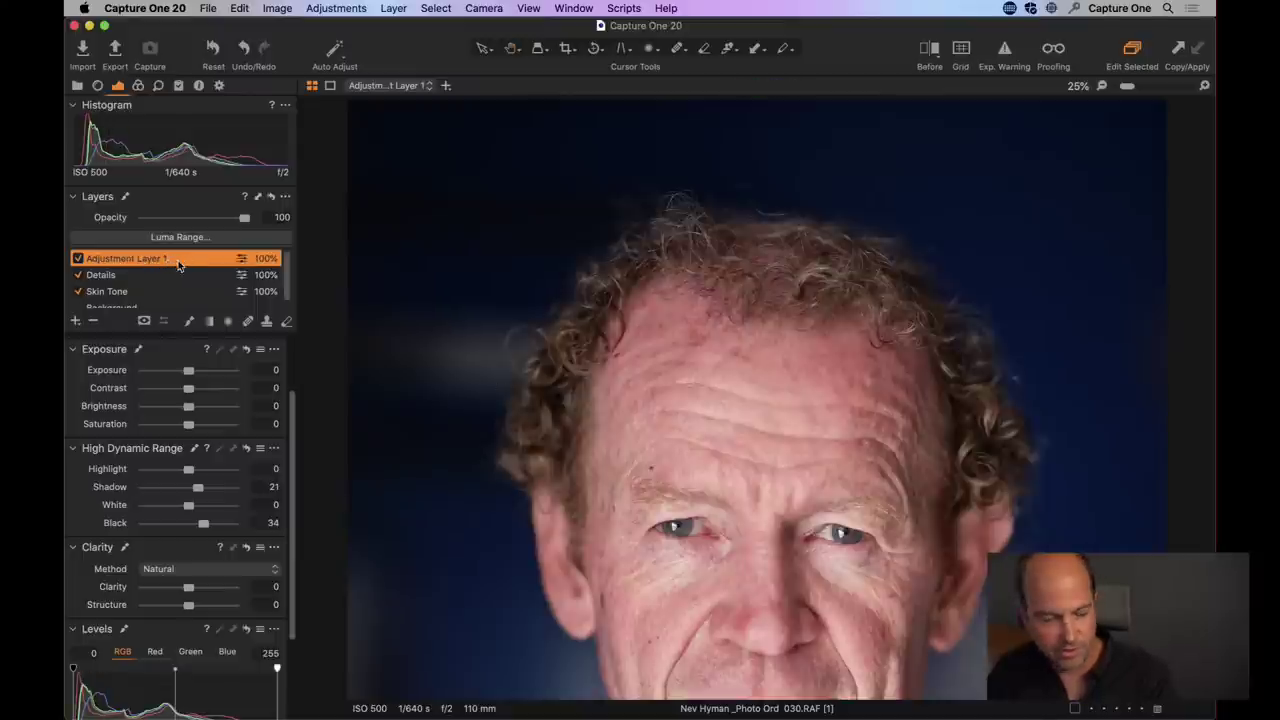
pyautogui.rightClick(172, 259)
pyautogui.click(189, 264)
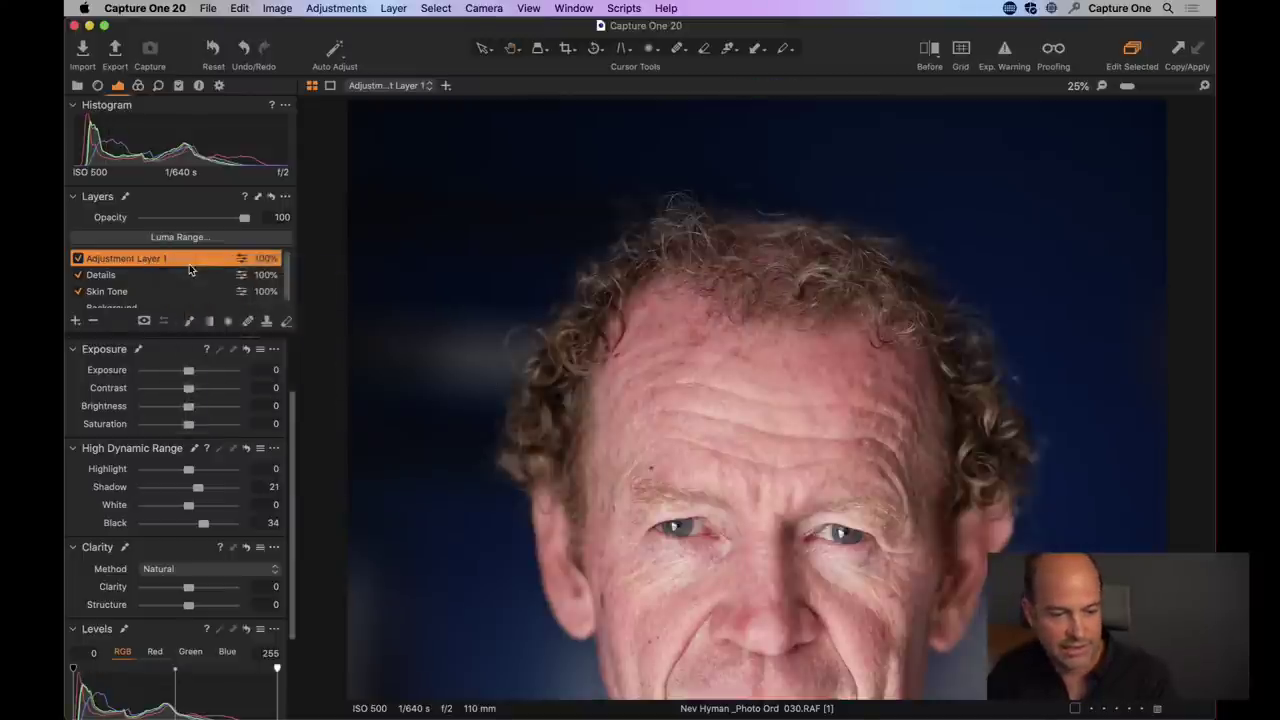
pyautogui.click(191, 322)
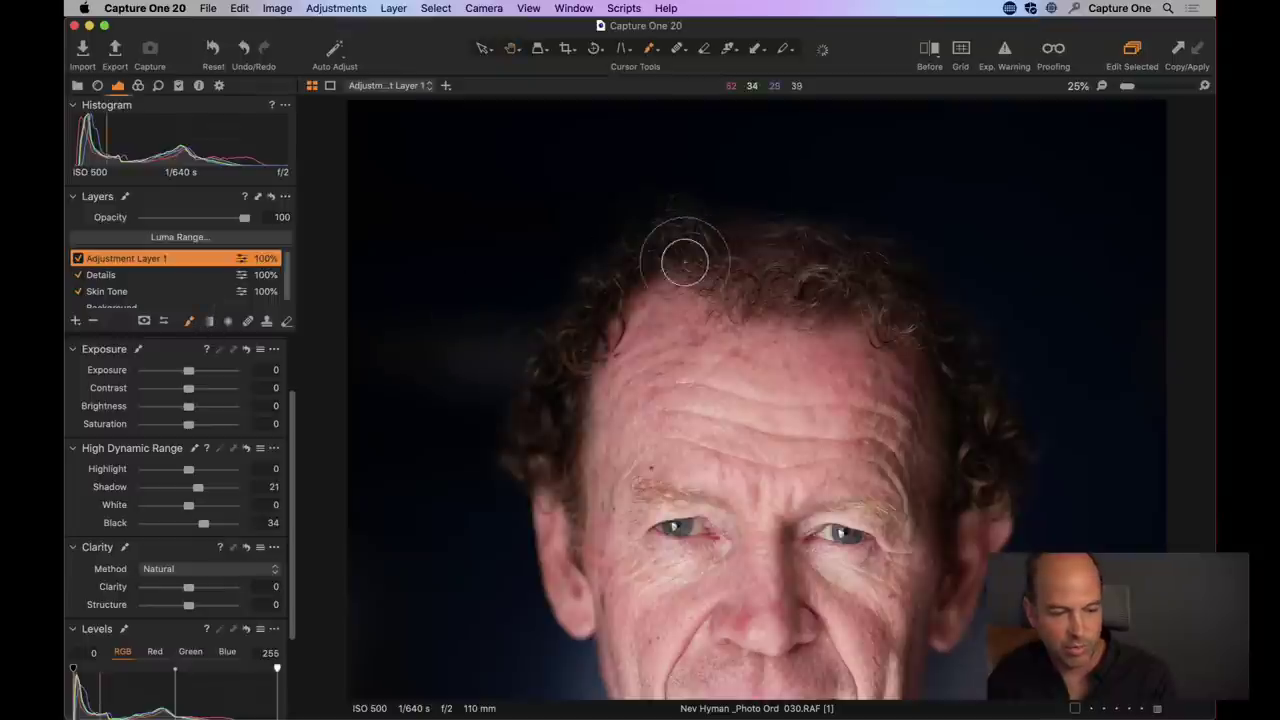
# - Lower the brush flow and paint the lift onto the curly hair along the hairline
pyautogui.rightClick(721, 245)
pyautogui.moveTo(683, 303); pyautogui.dragTo(671, 303)
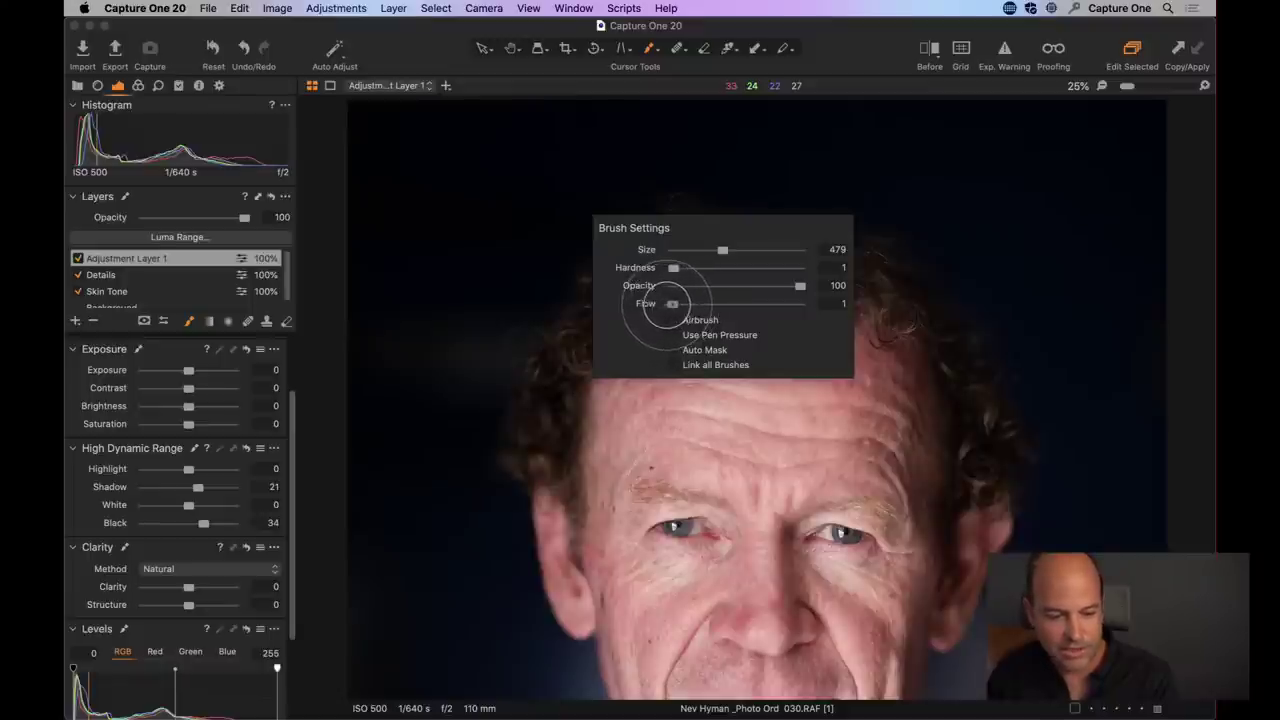
pyautogui.moveTo(673, 304); pyautogui.dragTo(676, 304)
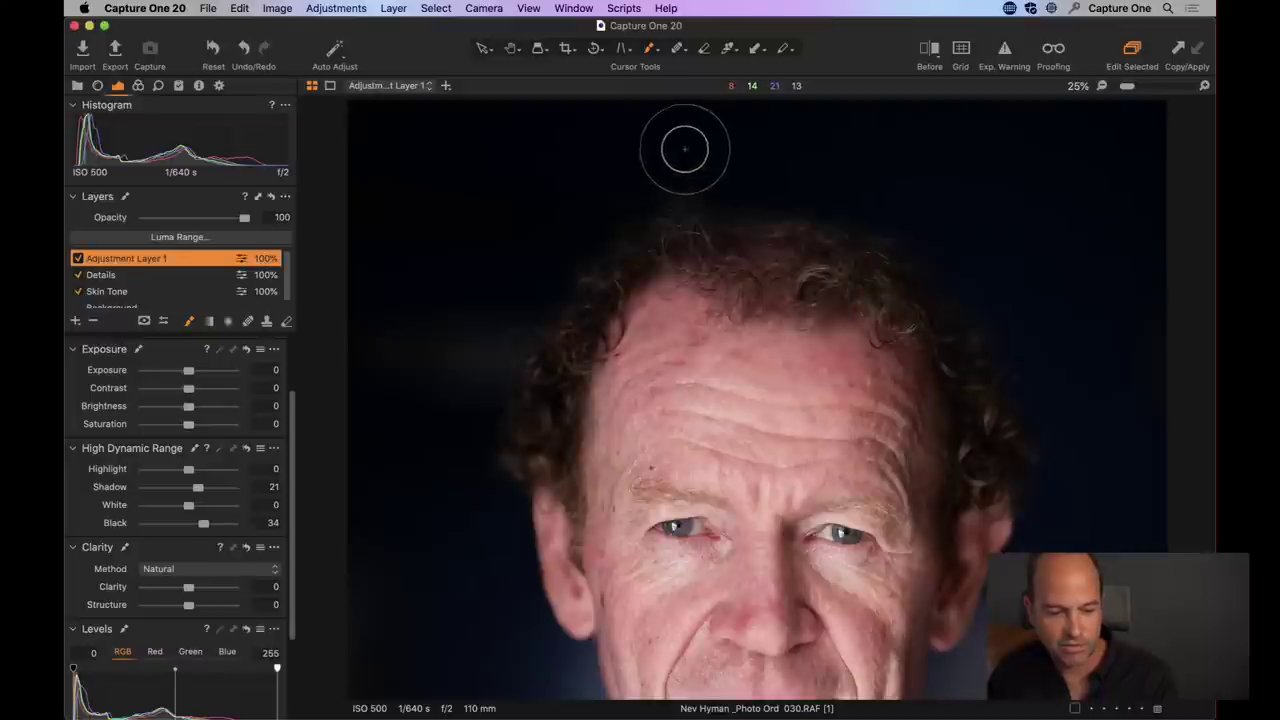
pyautogui.moveTo(718, 253)
pyautogui.mouseDown()
pyautogui.moveTo(671, 244)
pyautogui.moveTo(682, 243)
pyautogui.moveTo(596, 276)
pyautogui.moveTo(560, 326)
pyautogui.moveTo(538, 397)
pyautogui.mouseUp()
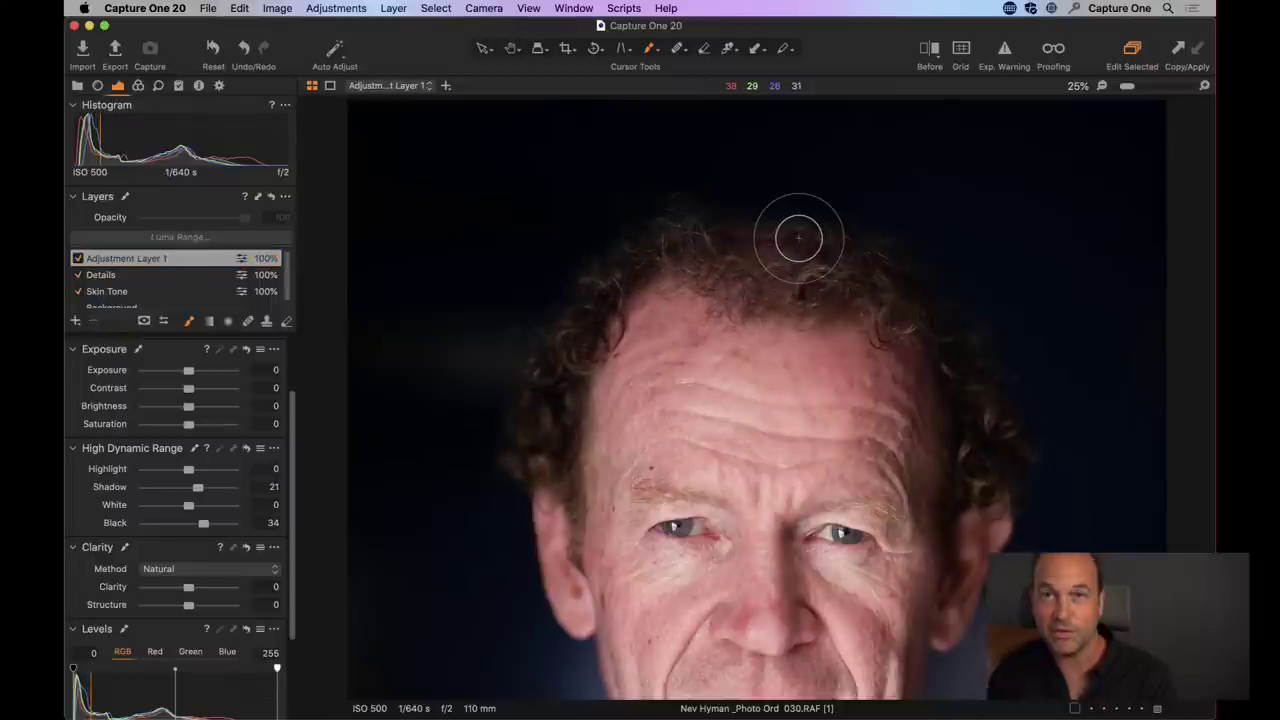
pyautogui.moveTo(797, 229)
pyautogui.mouseDown()
pyautogui.moveTo(826, 246)
pyautogui.moveTo(769, 227)
pyautogui.moveTo(886, 265)
pyautogui.moveTo(912, 314)
pyautogui.moveTo(961, 339)
pyautogui.moveTo(995, 451)
pyautogui.moveTo(965, 480)
pyautogui.moveTo(945, 374)
pyautogui.mouseUp()
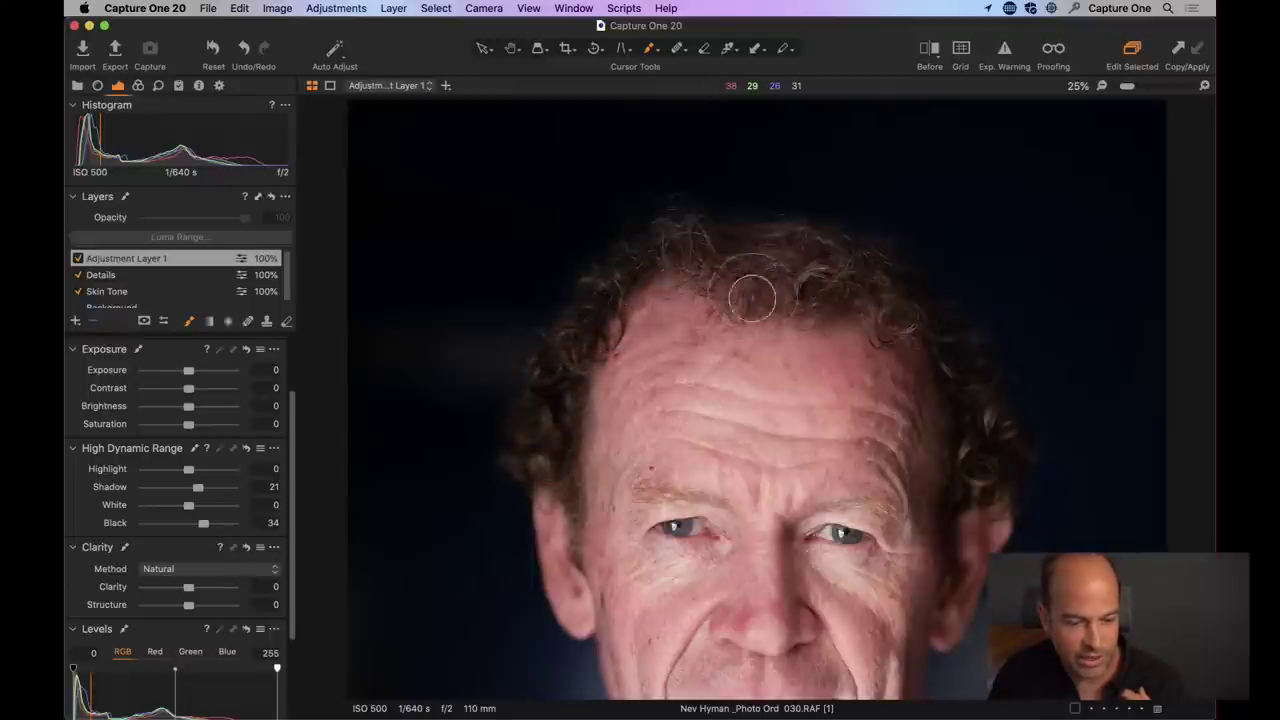
pyautogui.moveTo(752, 297)
pyautogui.mouseDown()
pyautogui.moveTo(783, 277)
pyautogui.moveTo(835, 275)
pyautogui.moveTo(899, 314)
pyautogui.moveTo(962, 429)
pyautogui.moveTo(996, 461)
pyautogui.moveTo(921, 321)
pyautogui.mouseUp()
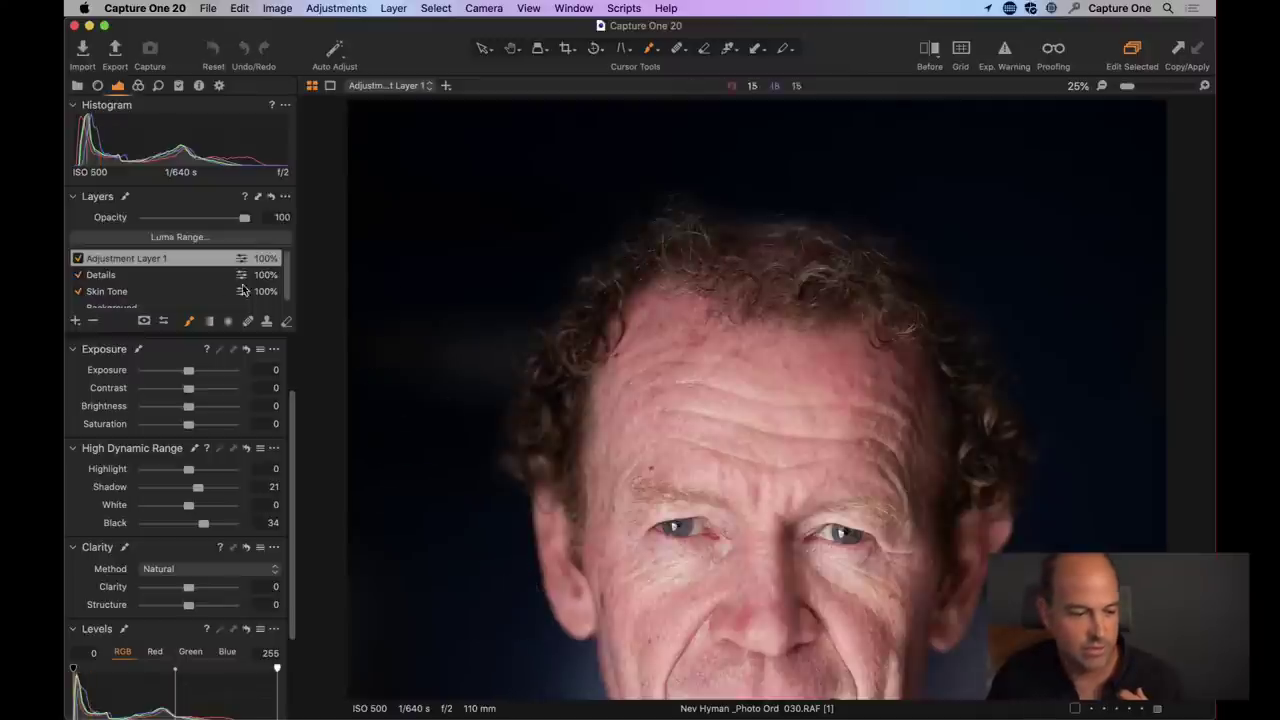
# - Compare Adjustment Layer 1 on and off, then lower its opacity to 83%
pyautogui.click(77, 259)
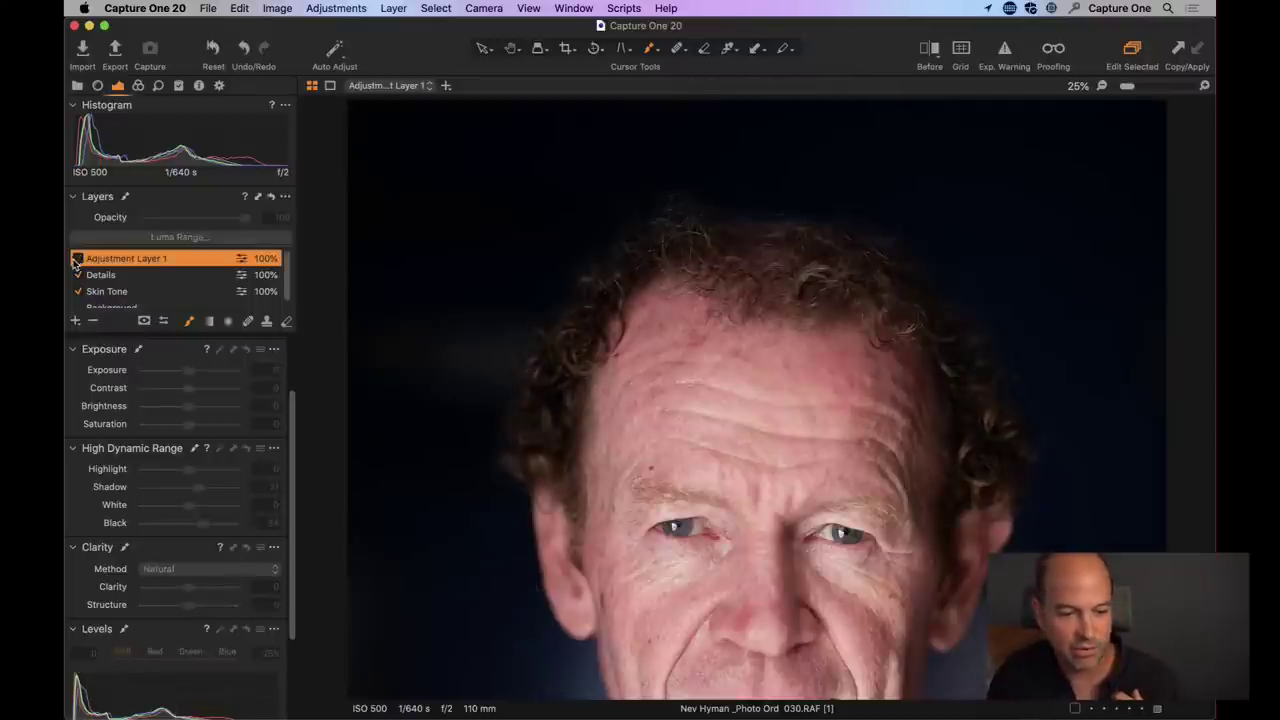
pyautogui.click(77, 259)
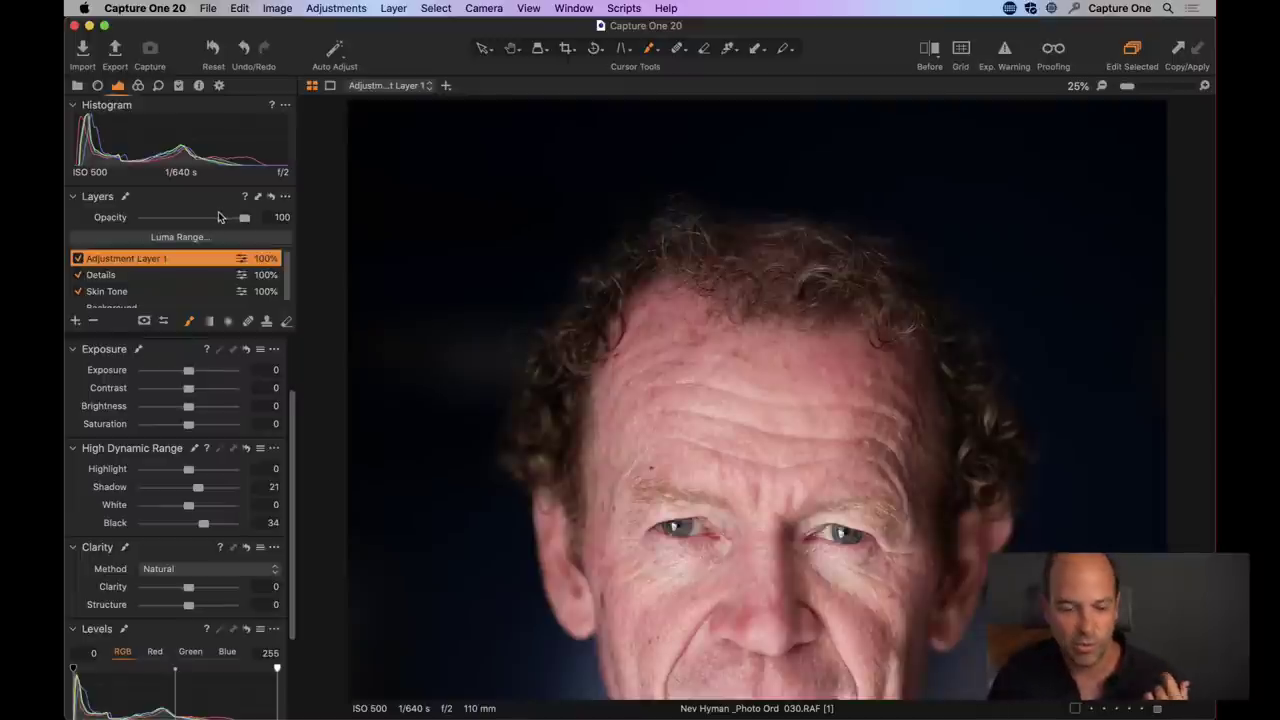
pyautogui.moveTo(243, 221); pyautogui.dragTo(217, 223)
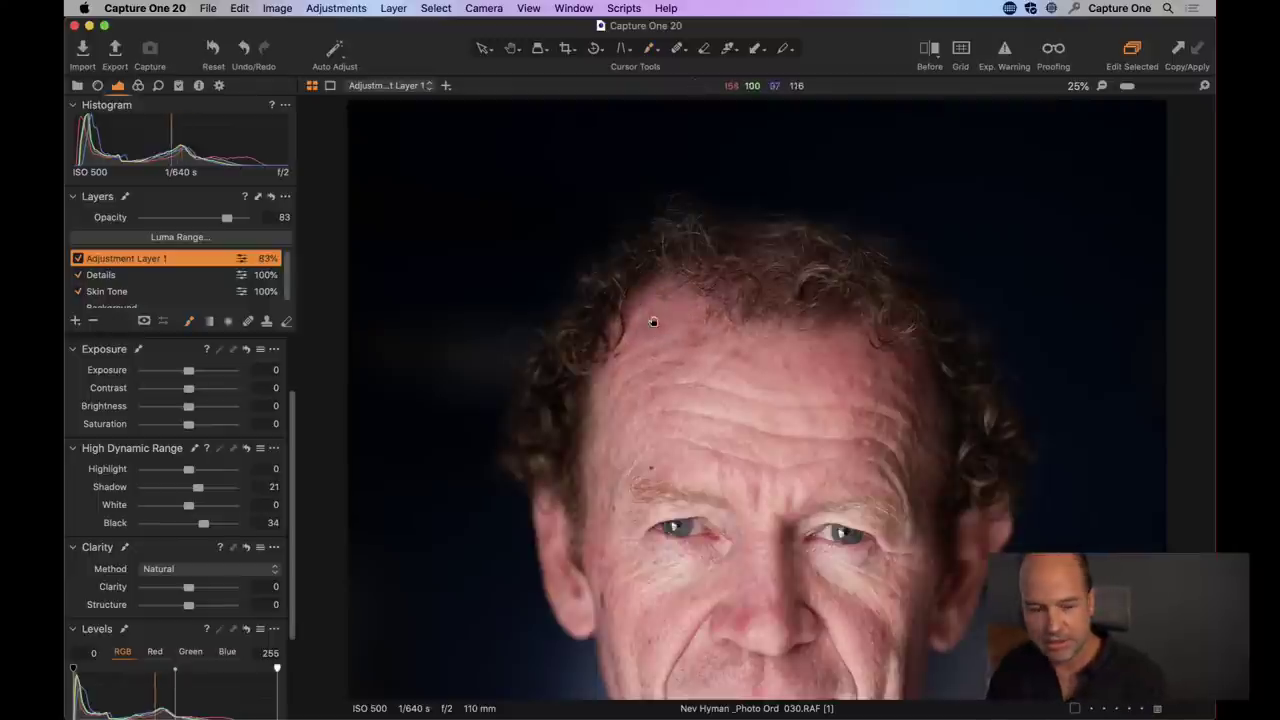
pyautogui.press('z')
pyautogui.press('z')
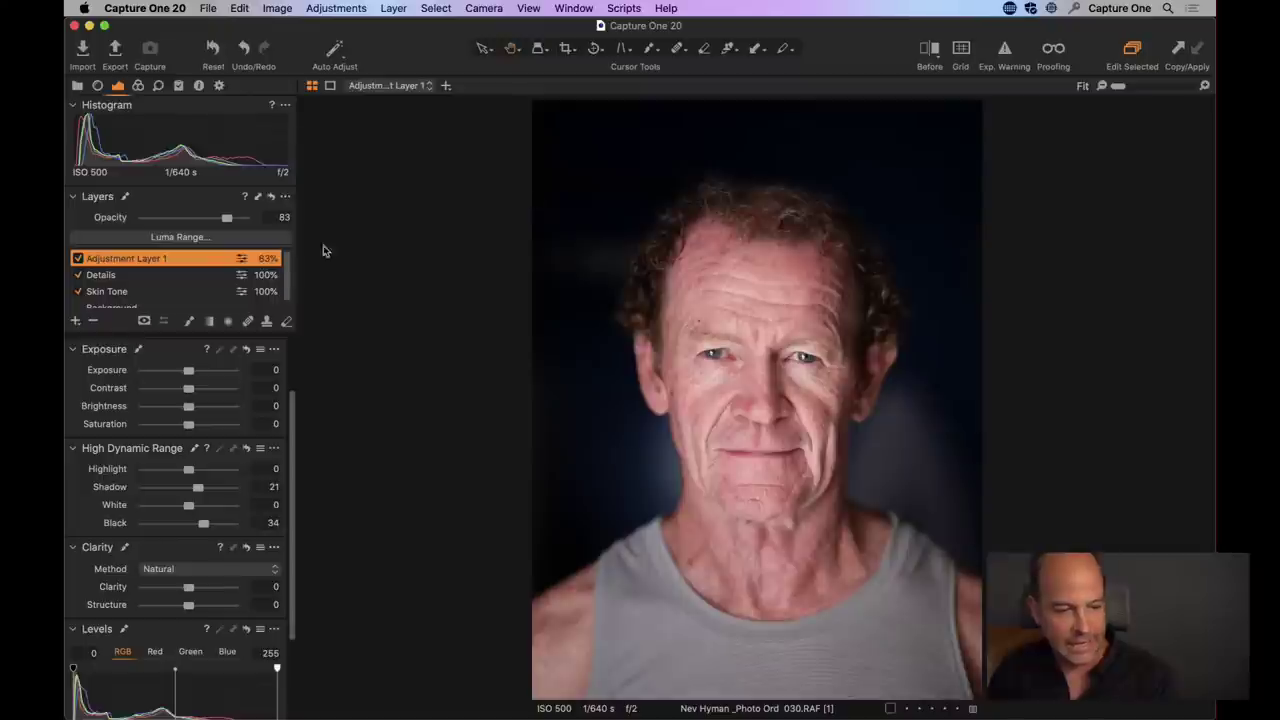
# - Compare before and after with a split divider swept across the face at 50% zoom
pyautogui.click(932, 52)
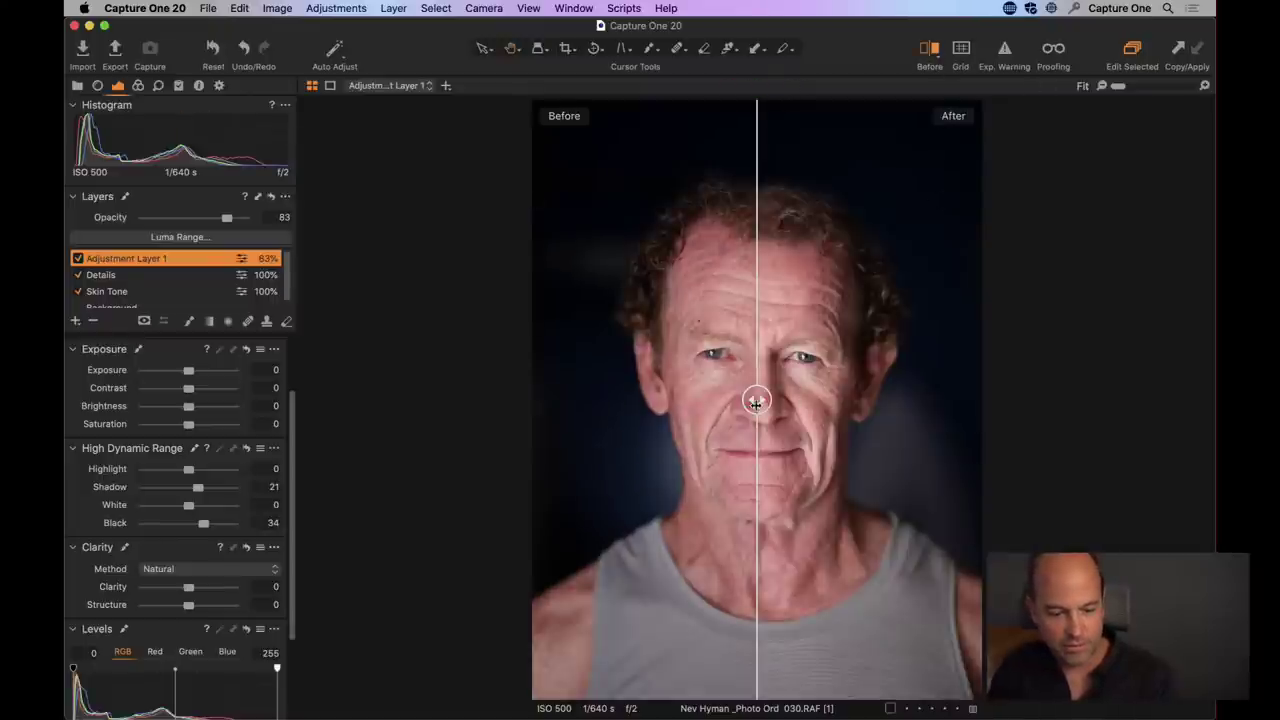
pyautogui.moveTo(757, 396); pyautogui.dragTo(941, 399)
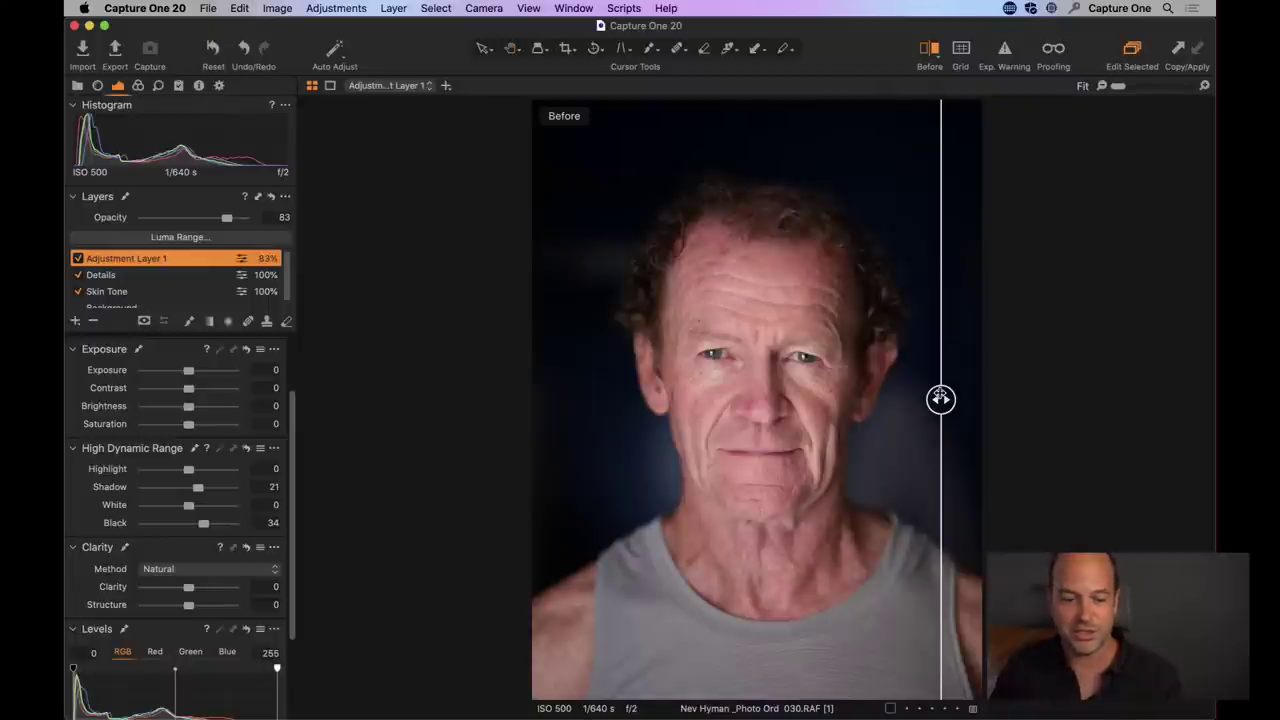
pyautogui.moveTo(940, 399); pyautogui.dragTo(737, 400)
pyautogui.press('super+equal')
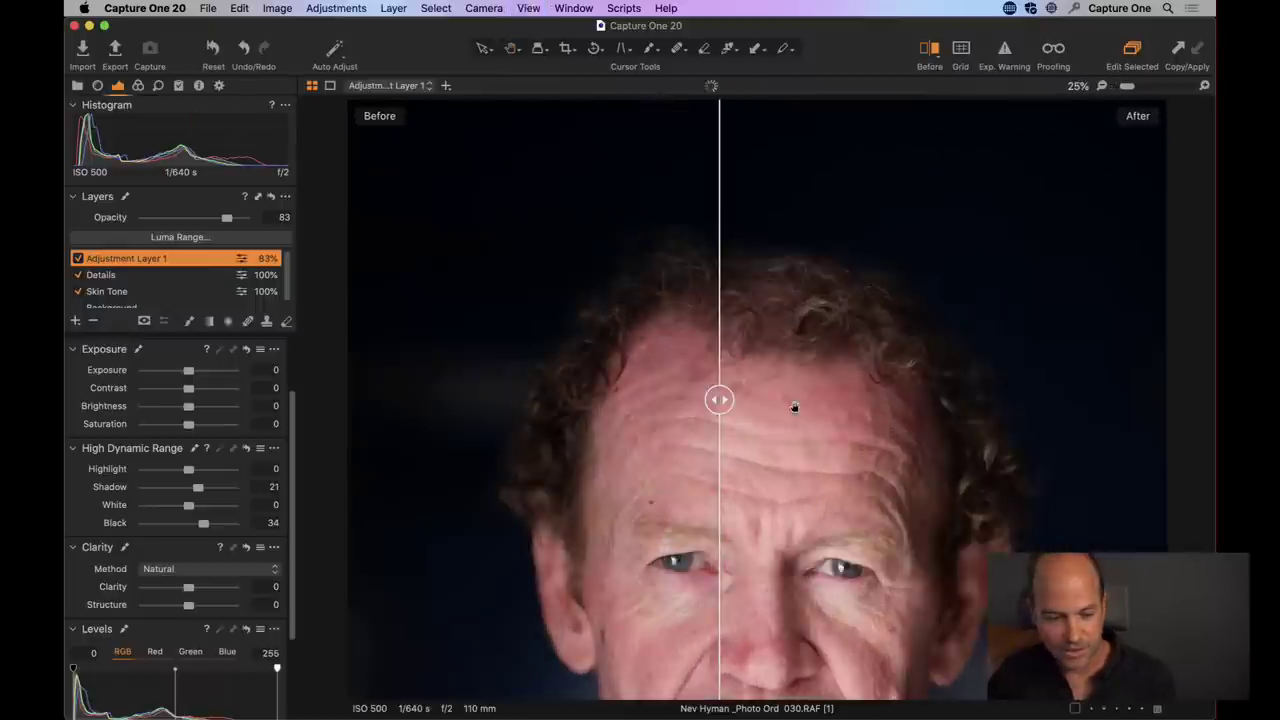
pyautogui.press('super+equal')
pyautogui.press('super+equal')
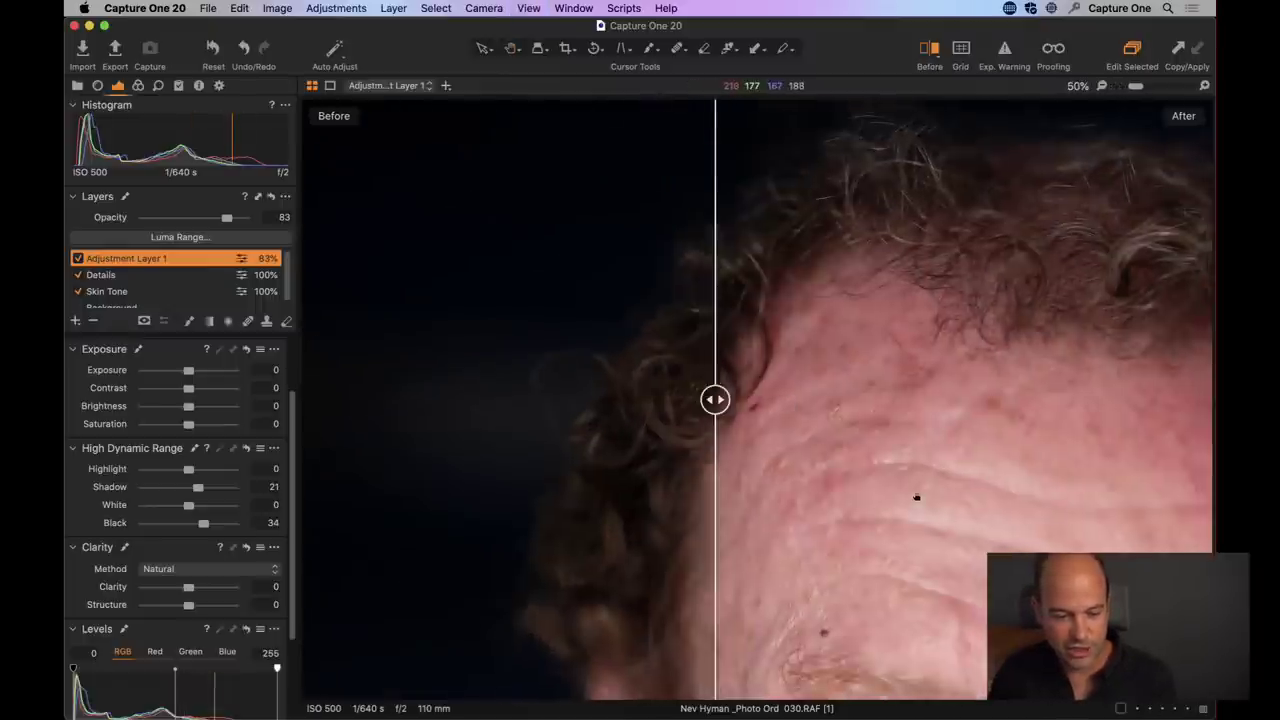
pyautogui.moveTo(916, 497); pyautogui.dragTo(619, 80)
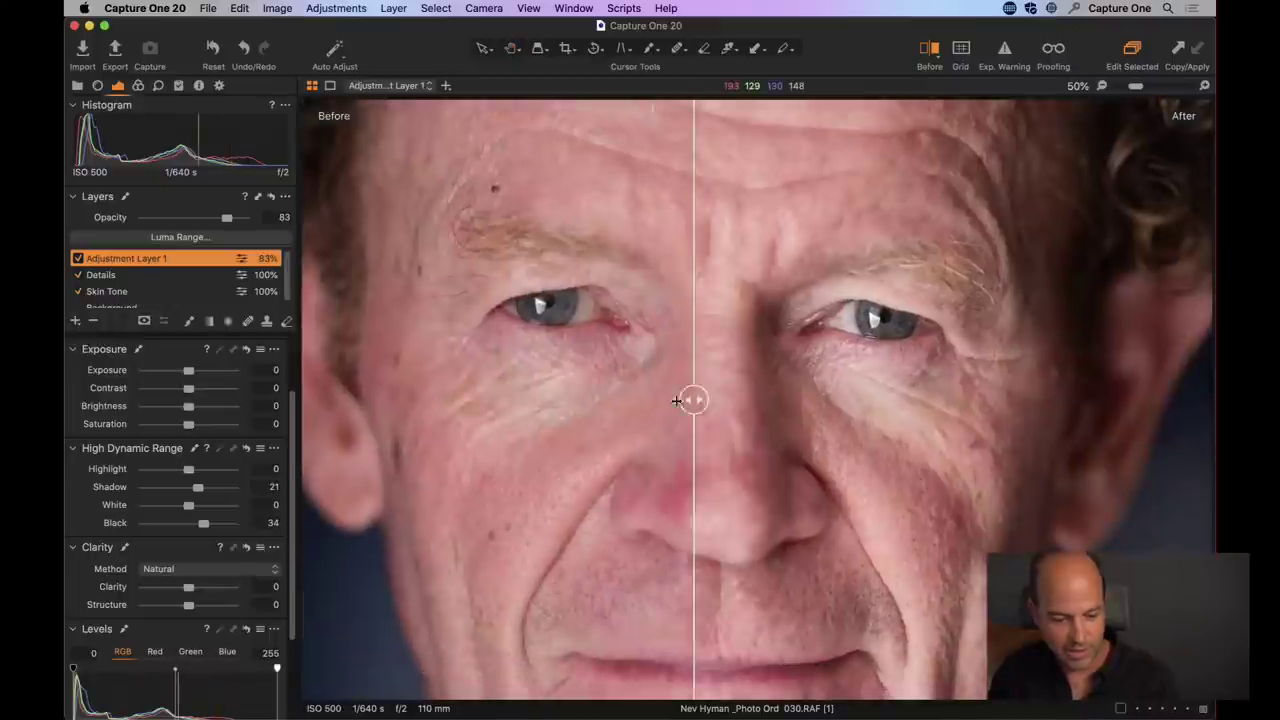
pyautogui.moveTo(694, 400); pyautogui.dragTo(622, 400)
pyautogui.moveTo(809, 617); pyautogui.dragTo(802, 566)
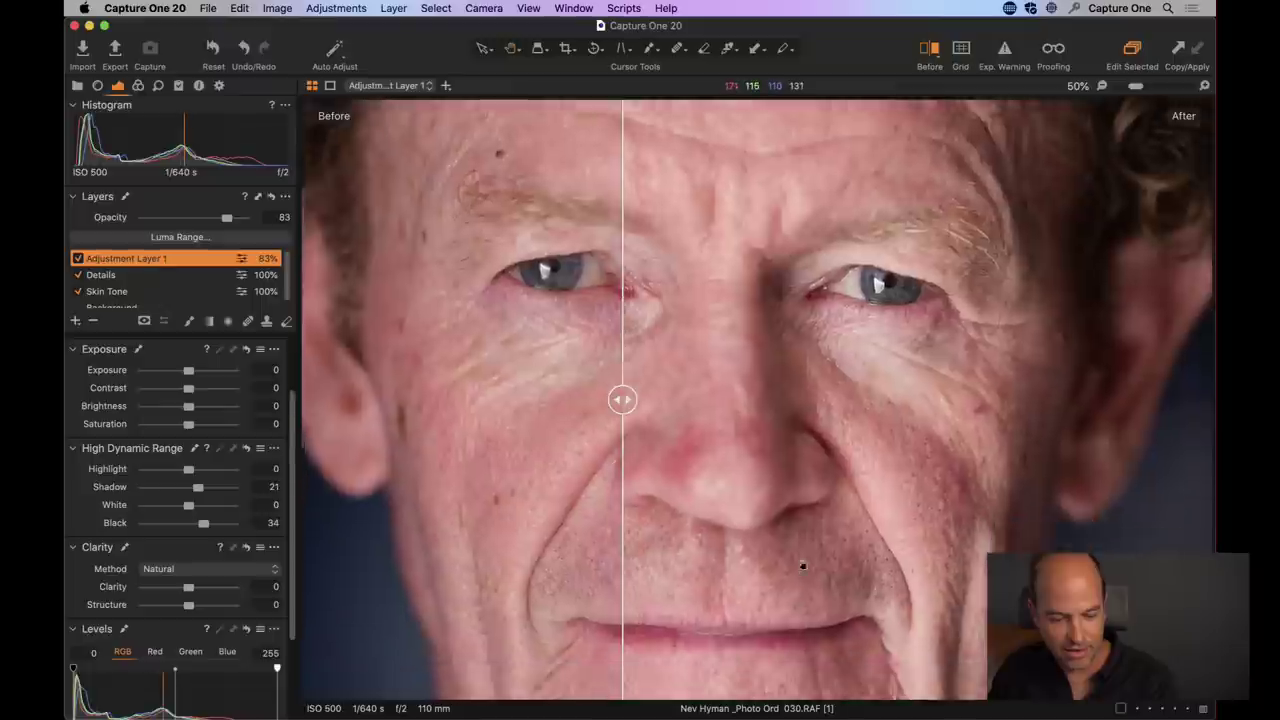
pyautogui.scroll(-10, 802, 566)
pyautogui.moveTo(620, 398); pyautogui.dragTo(576, 400)
pyautogui.click(778, 414)
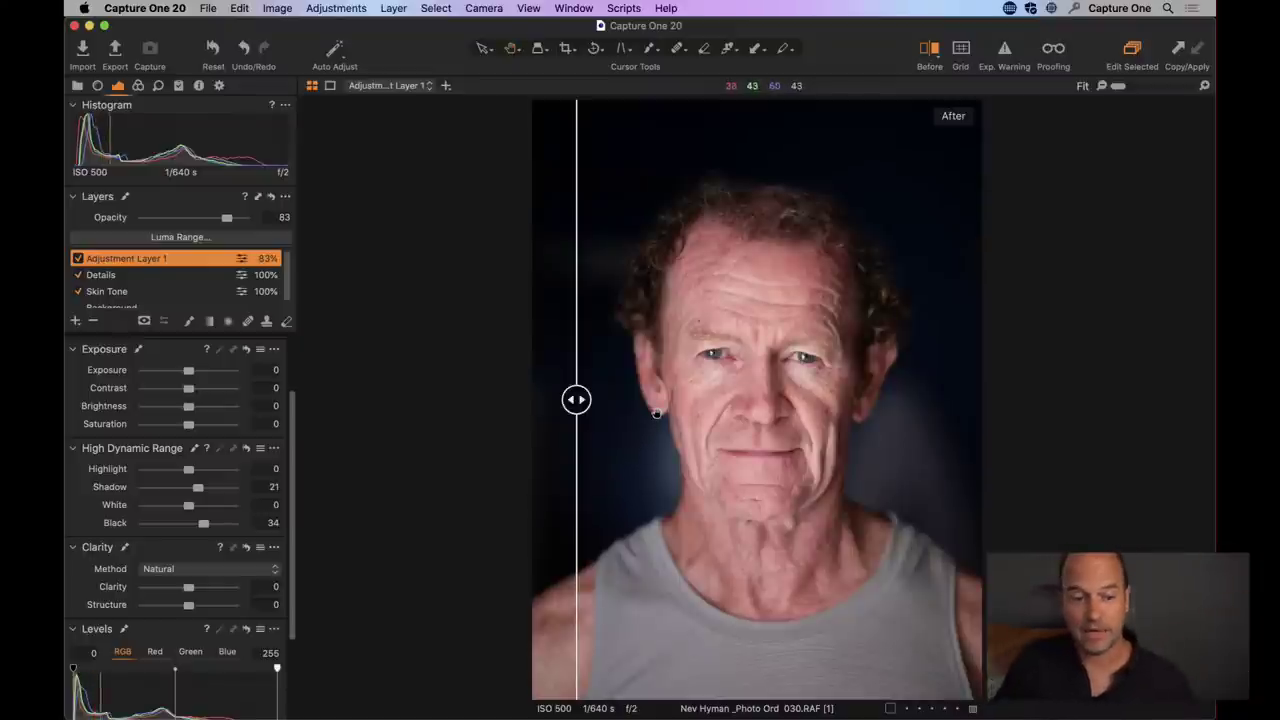
pyautogui.click(929, 50)
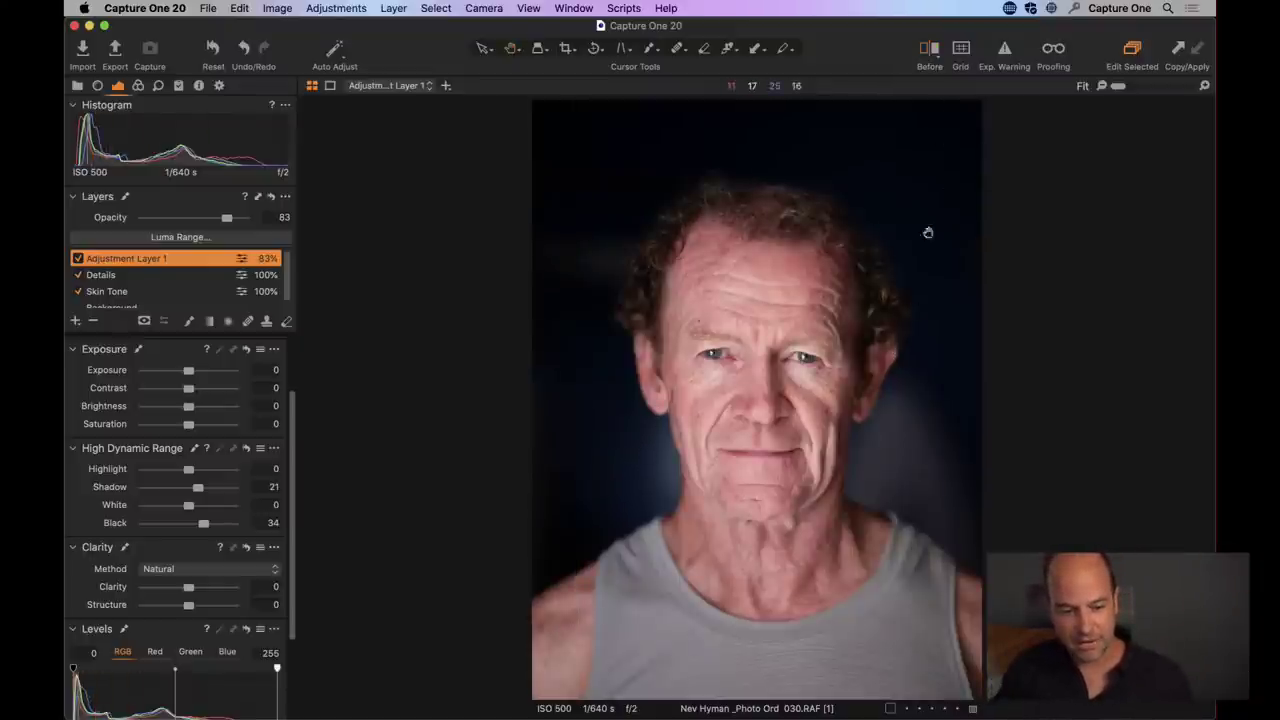
# - Re-enable Adjustment Layer 1 and show the Skin Tone layer's Color Editor settings (Hue 87.1, Lightness 9)
pyautogui.click(77, 259)
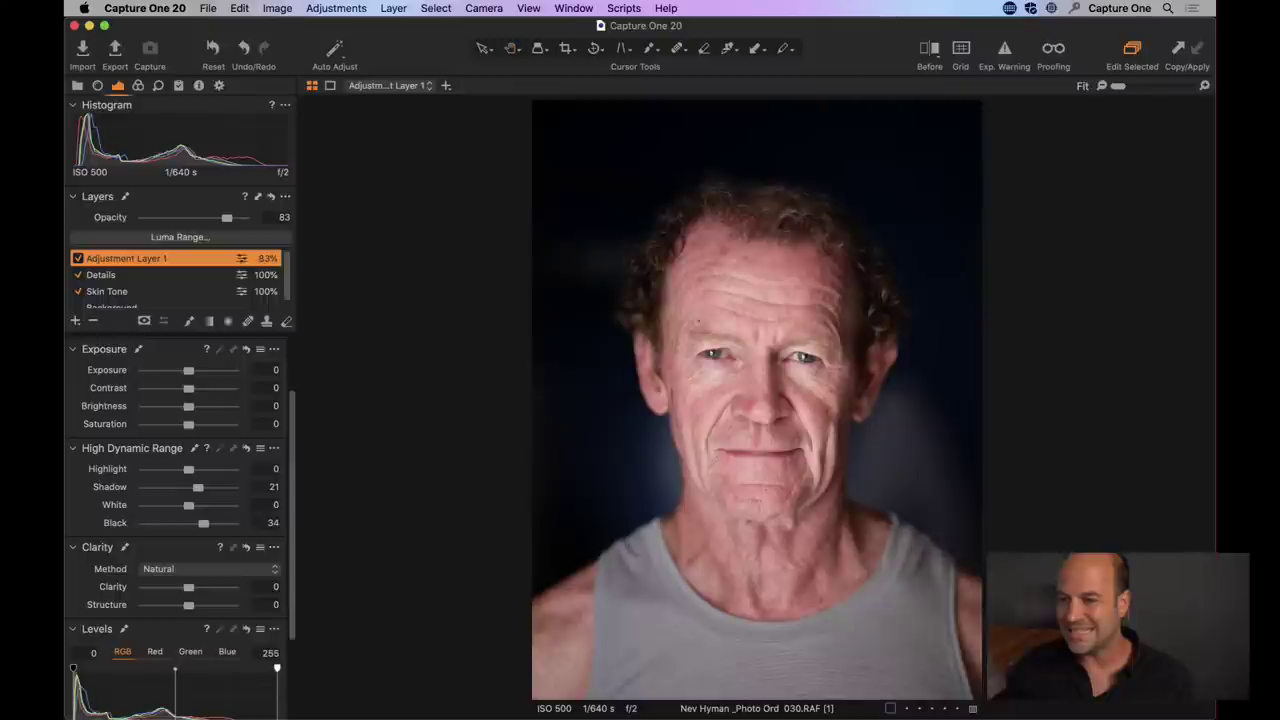
pyautogui.click(139, 86)
pyautogui.click(130, 292)
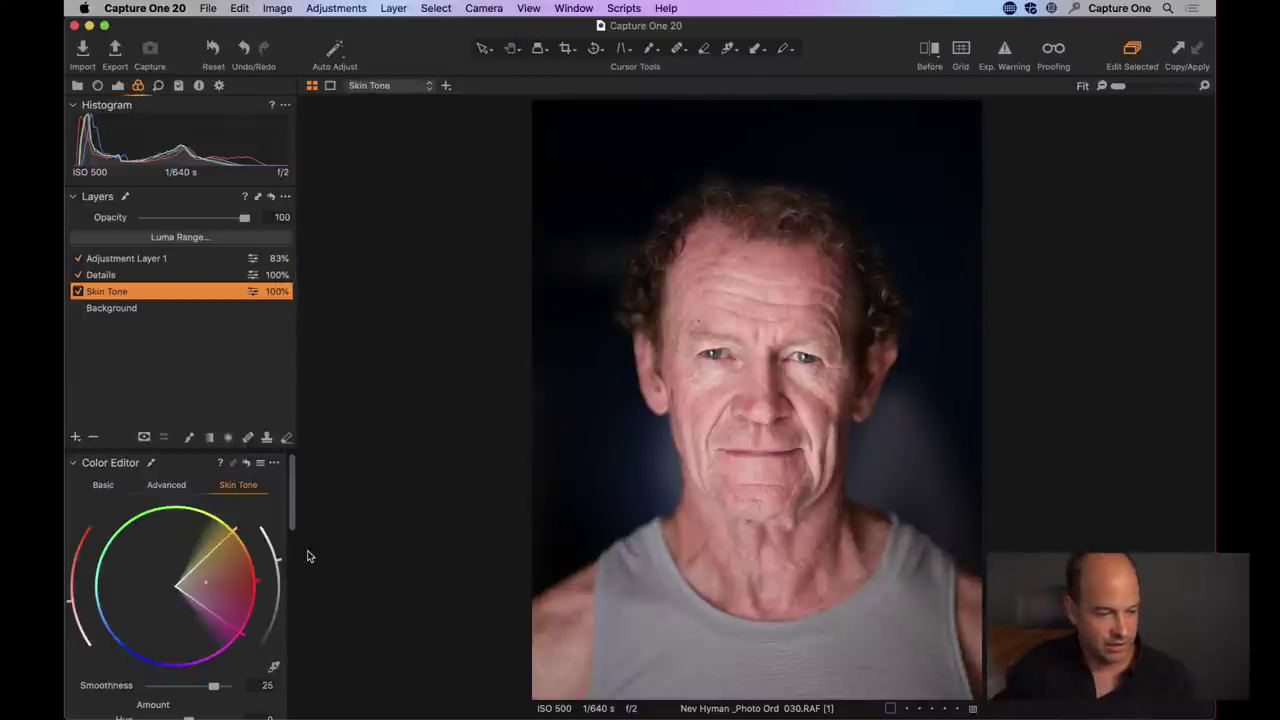
pyautogui.scroll(-3, 289, 508)
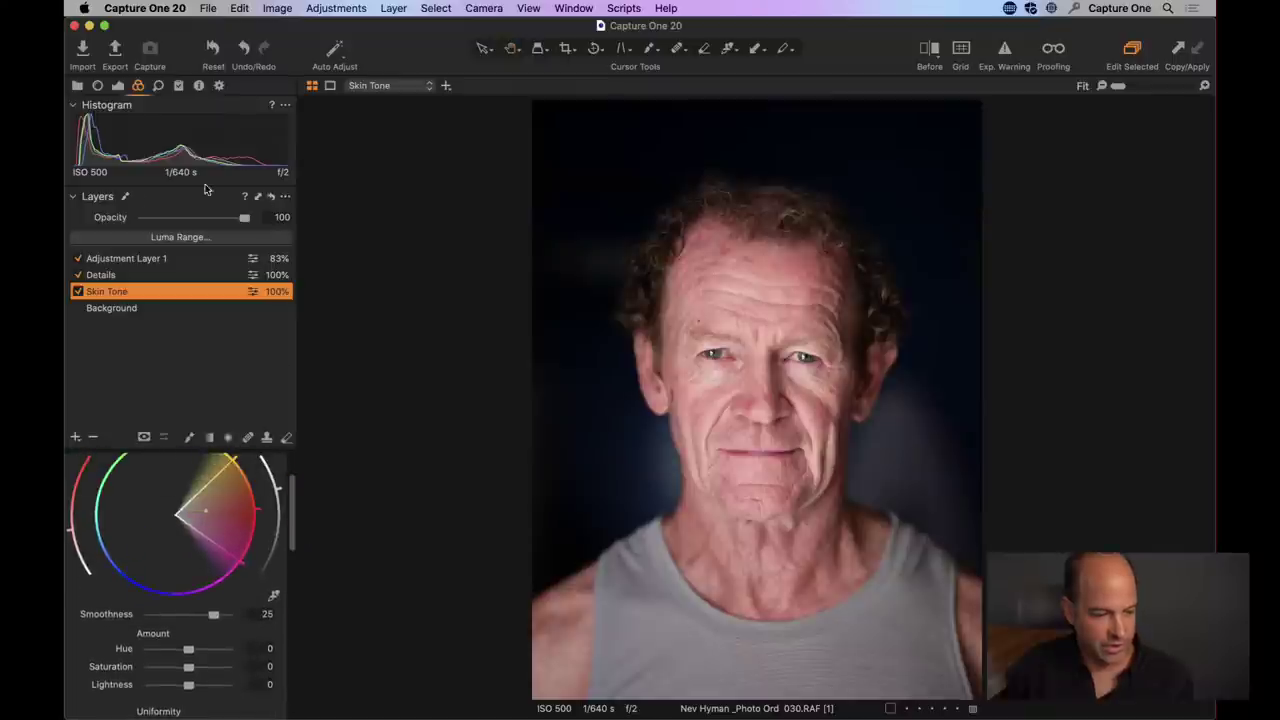
pyautogui.click(73, 197)
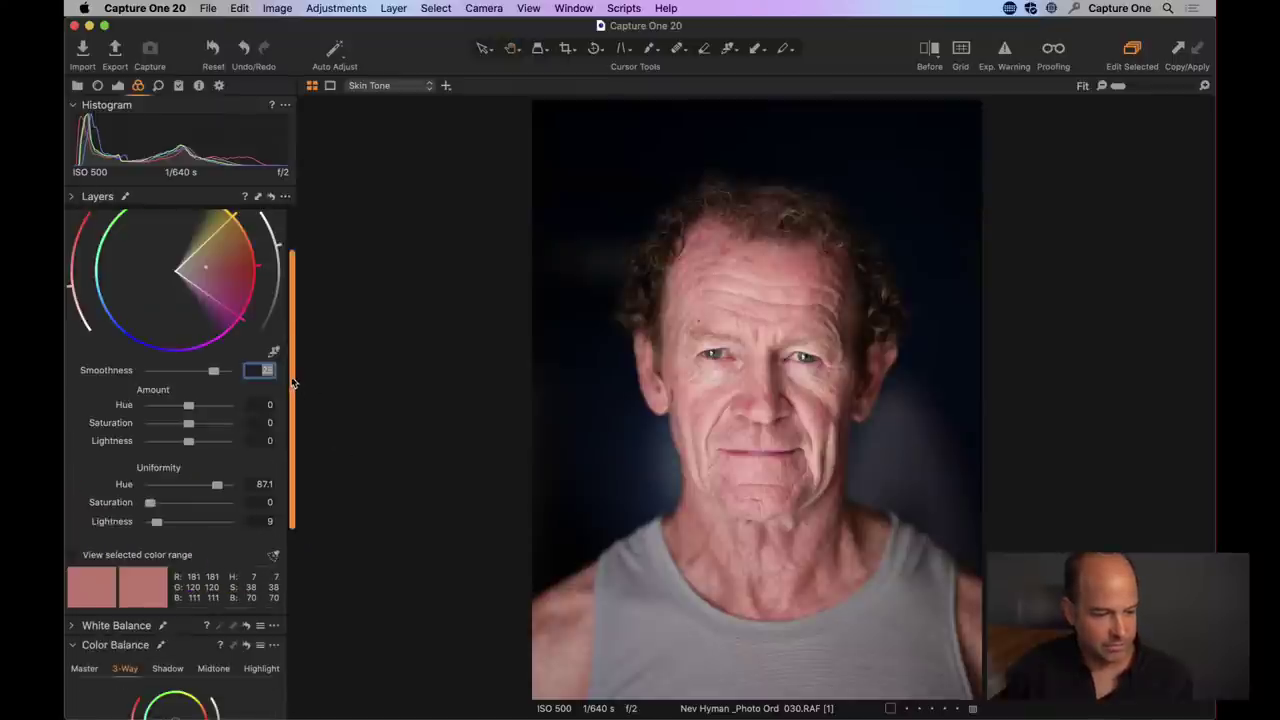
pyautogui.scroll(3, 290, 316)
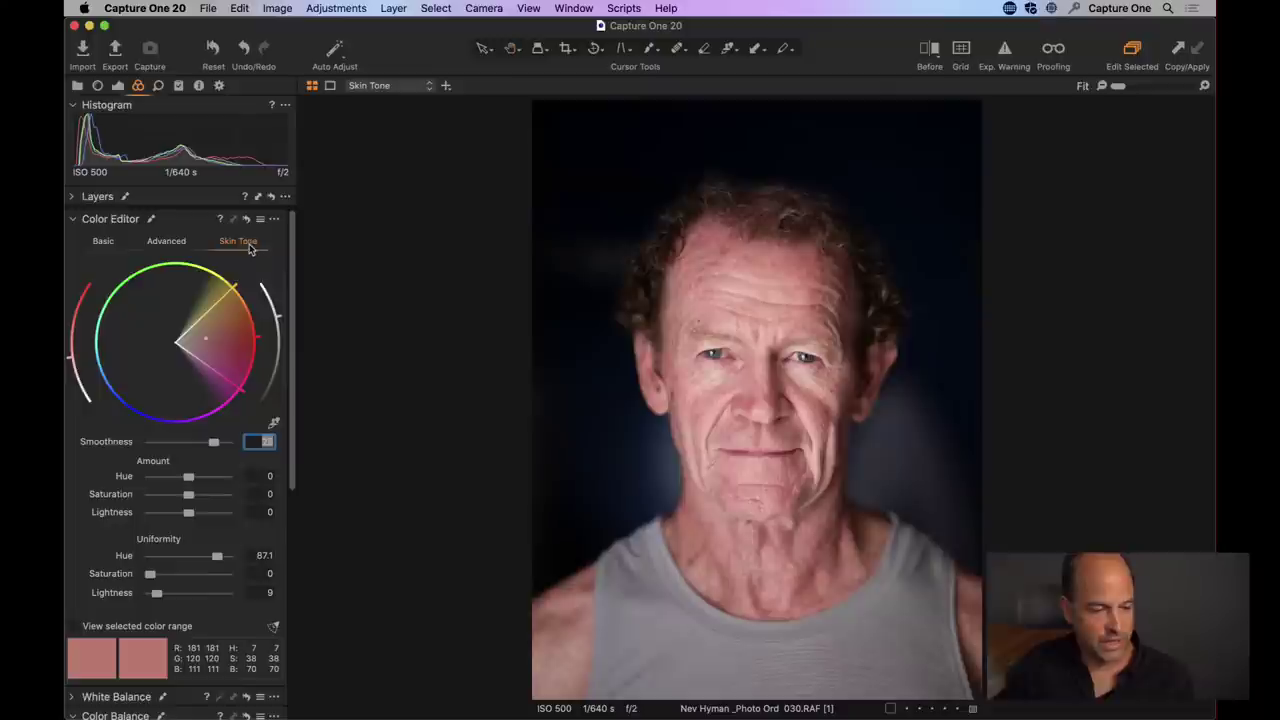
pyautogui.click(73, 197)
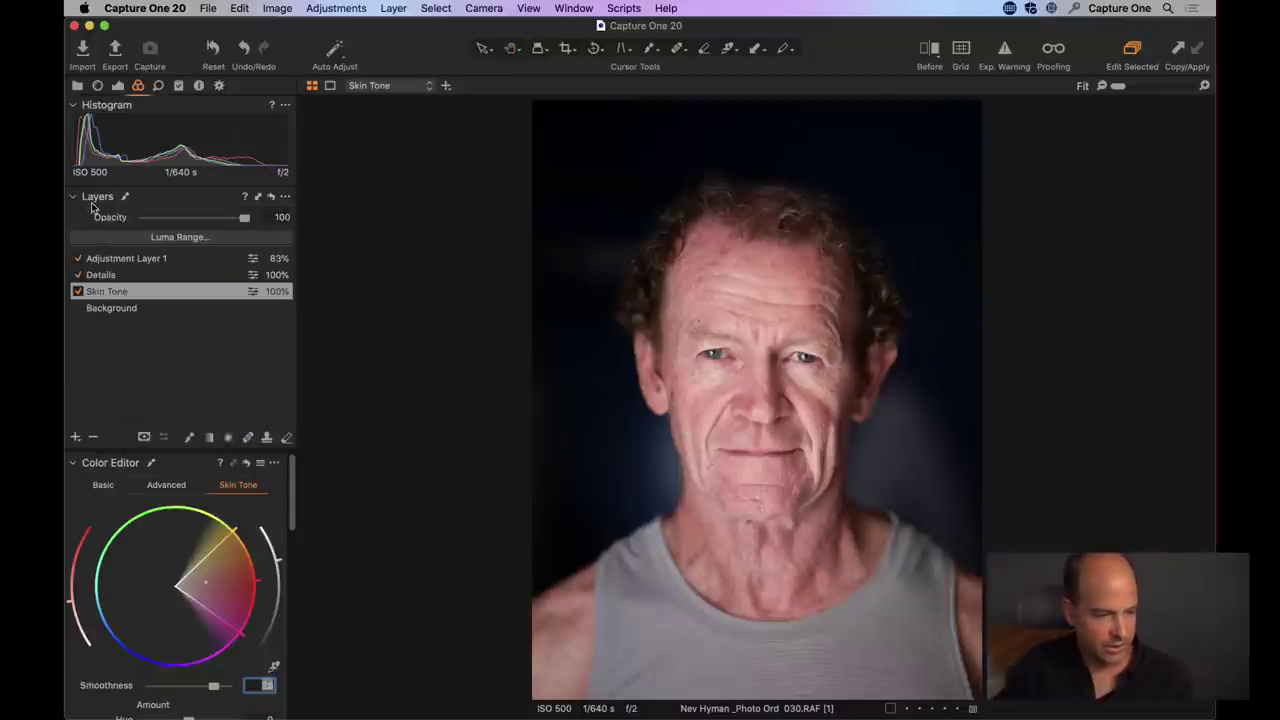
pyautogui.click(73, 197)
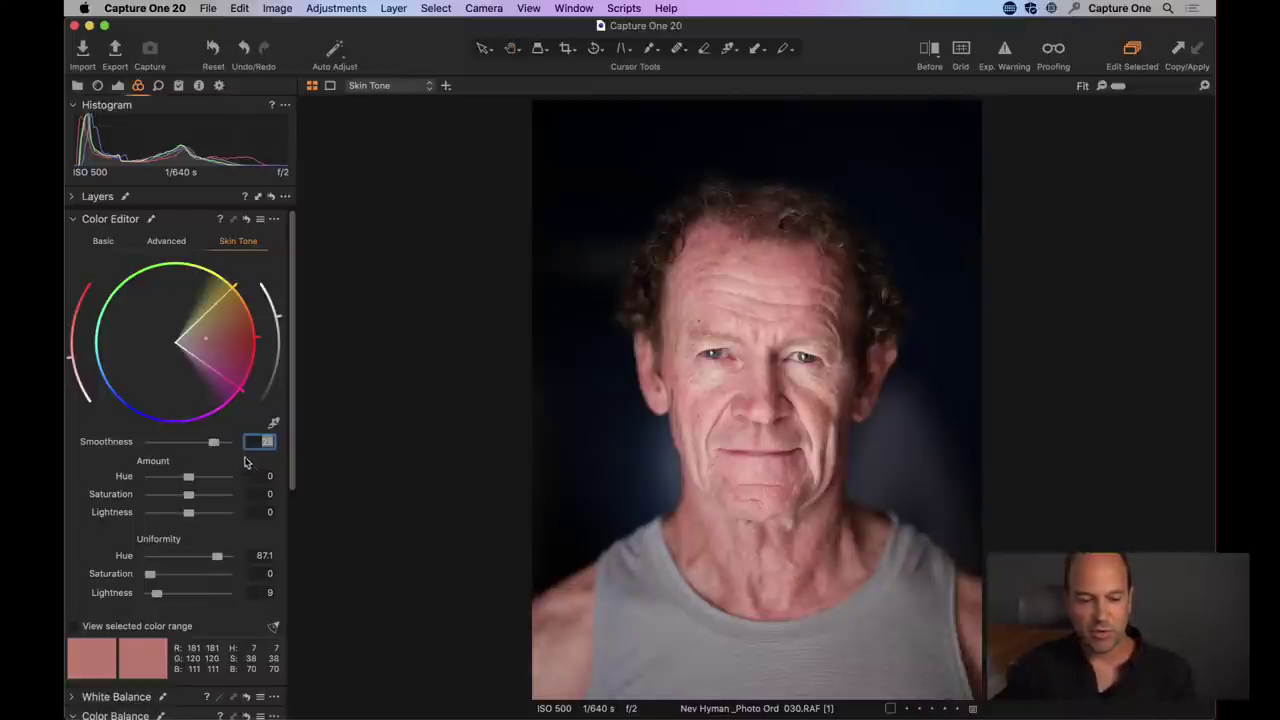
pyautogui.moveTo(210, 449); pyautogui.dragTo(110, 447)
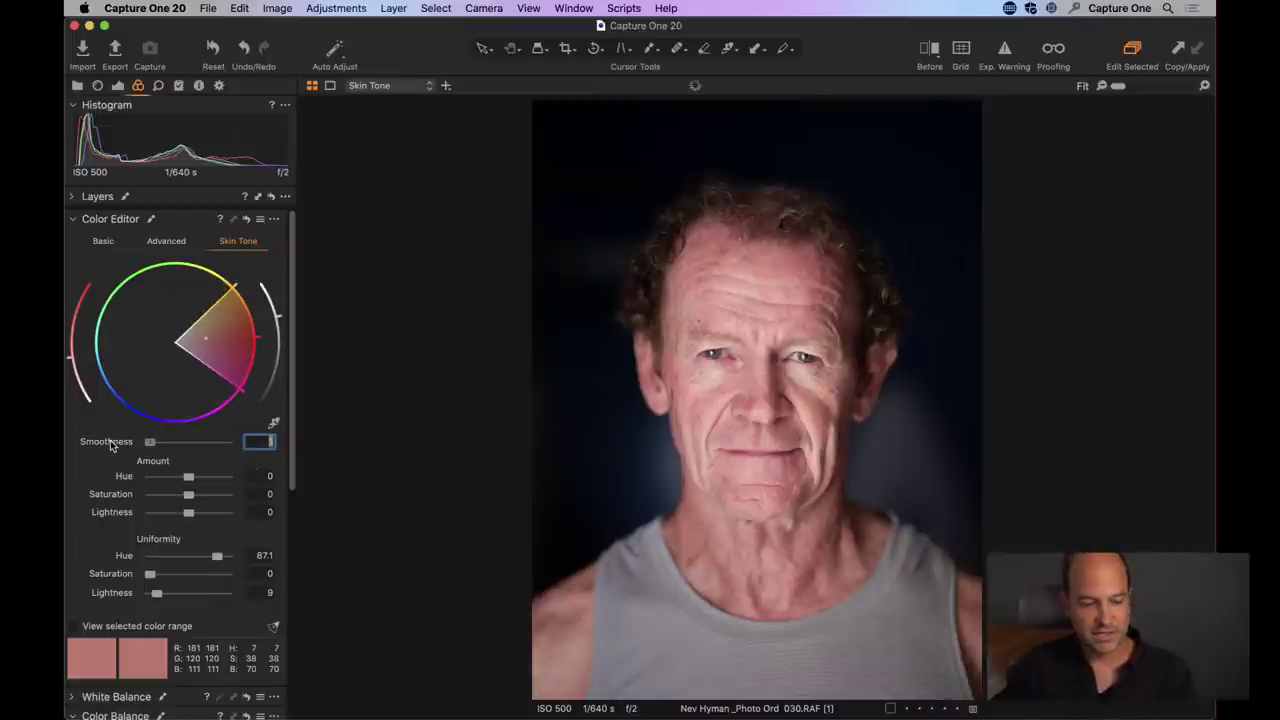
pyautogui.moveTo(228, 291); pyautogui.dragTo(232, 289)
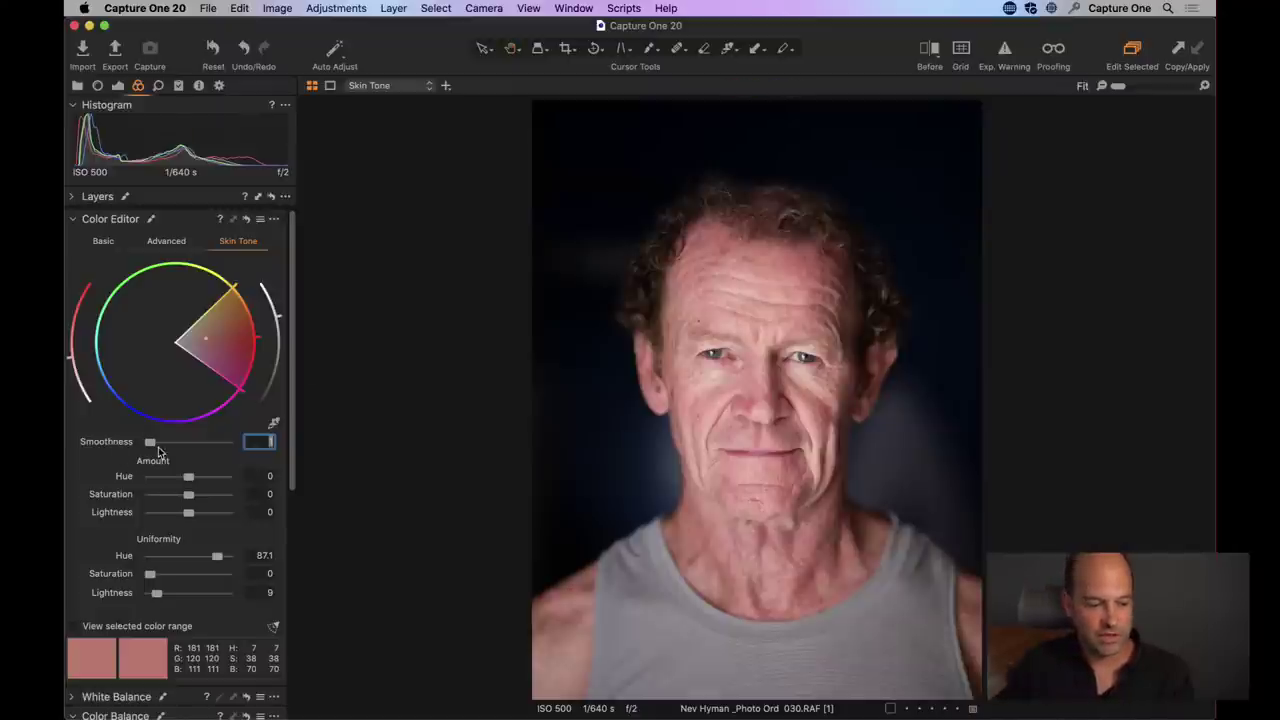
pyautogui.moveTo(152, 442); pyautogui.dragTo(216, 444)
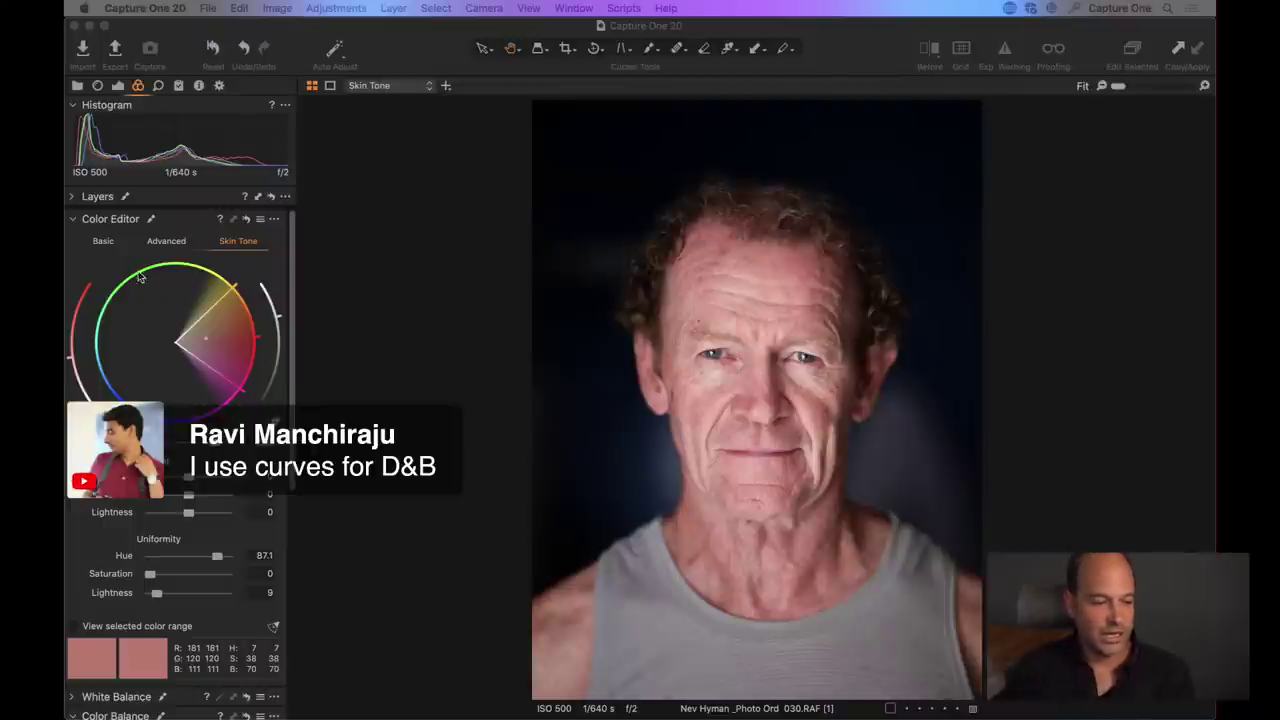
# - Switch Adjustment Layer 1's Curve to Luma and add a point darkening the upper midtones
pyautogui.click(118, 86)
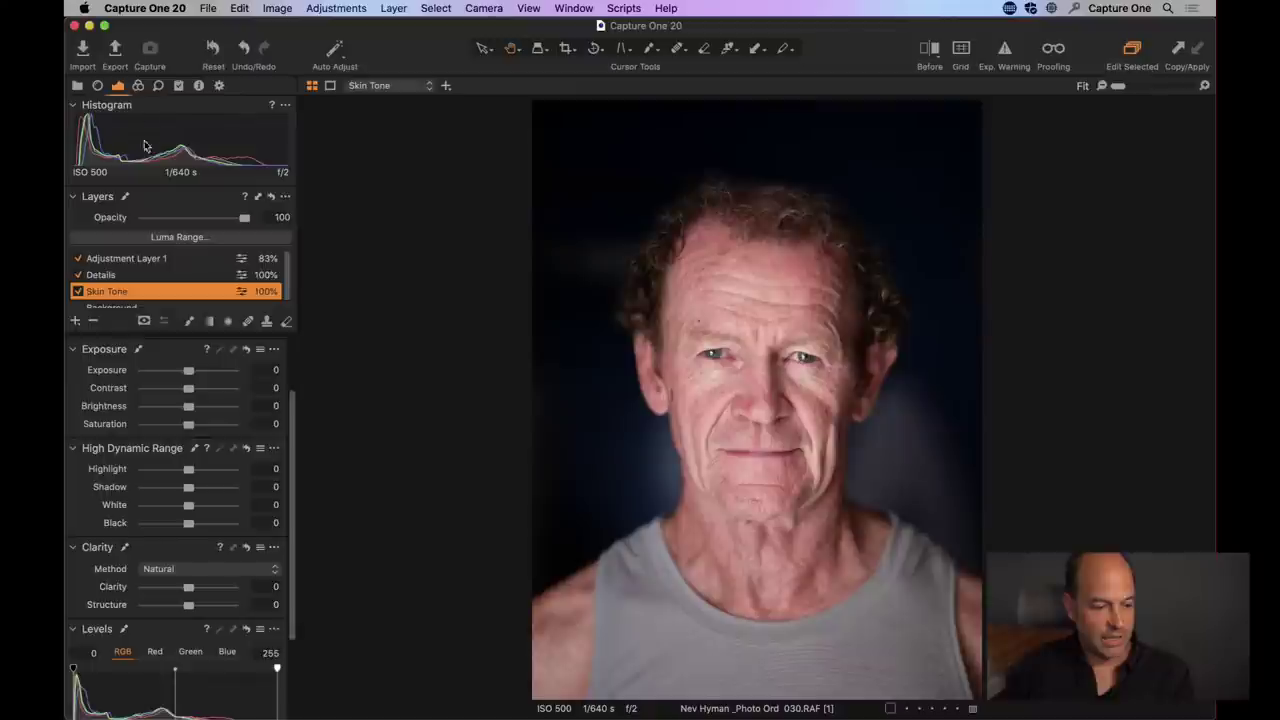
pyautogui.click(124, 262)
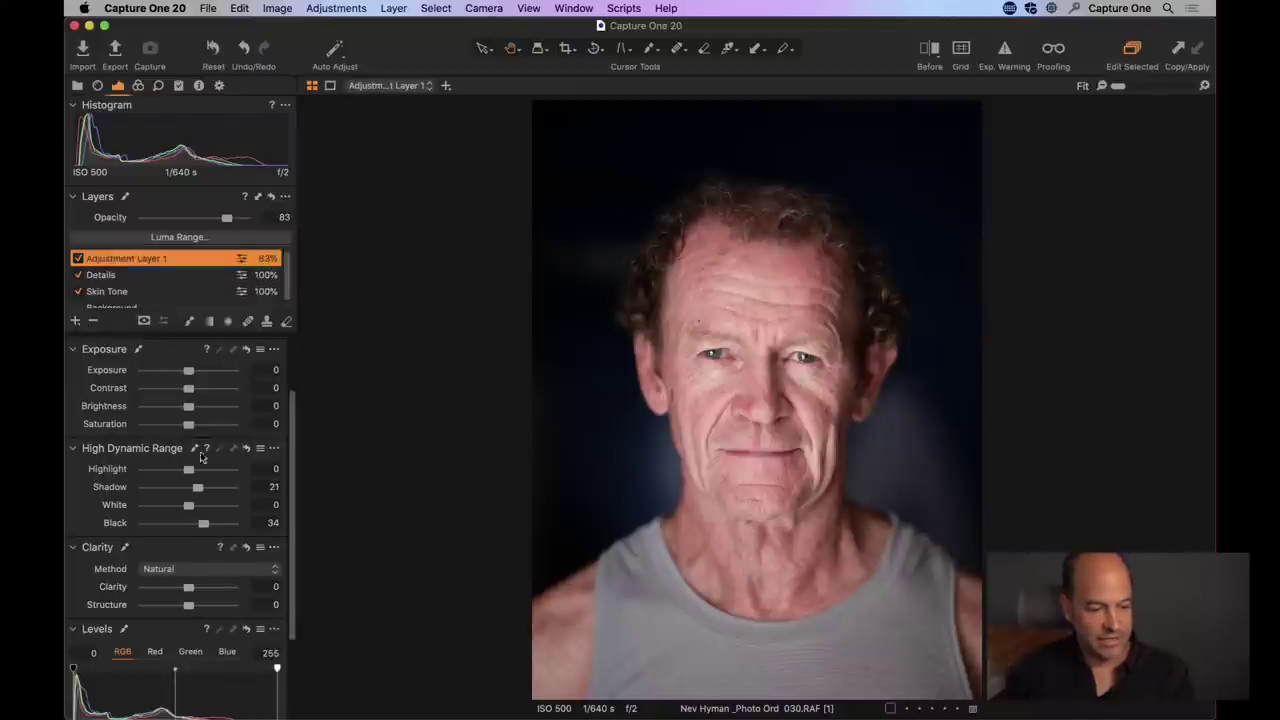
pyautogui.scroll(-3, 288, 466)
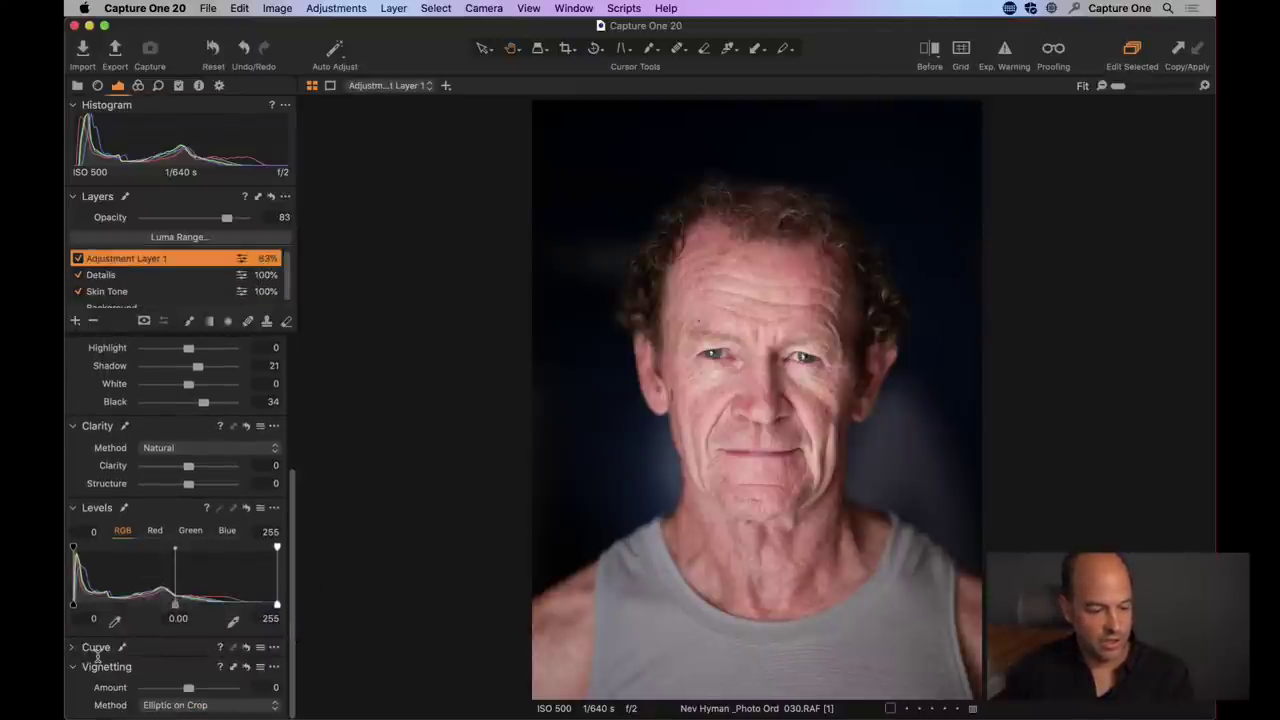
pyautogui.scroll(-5, 289, 503)
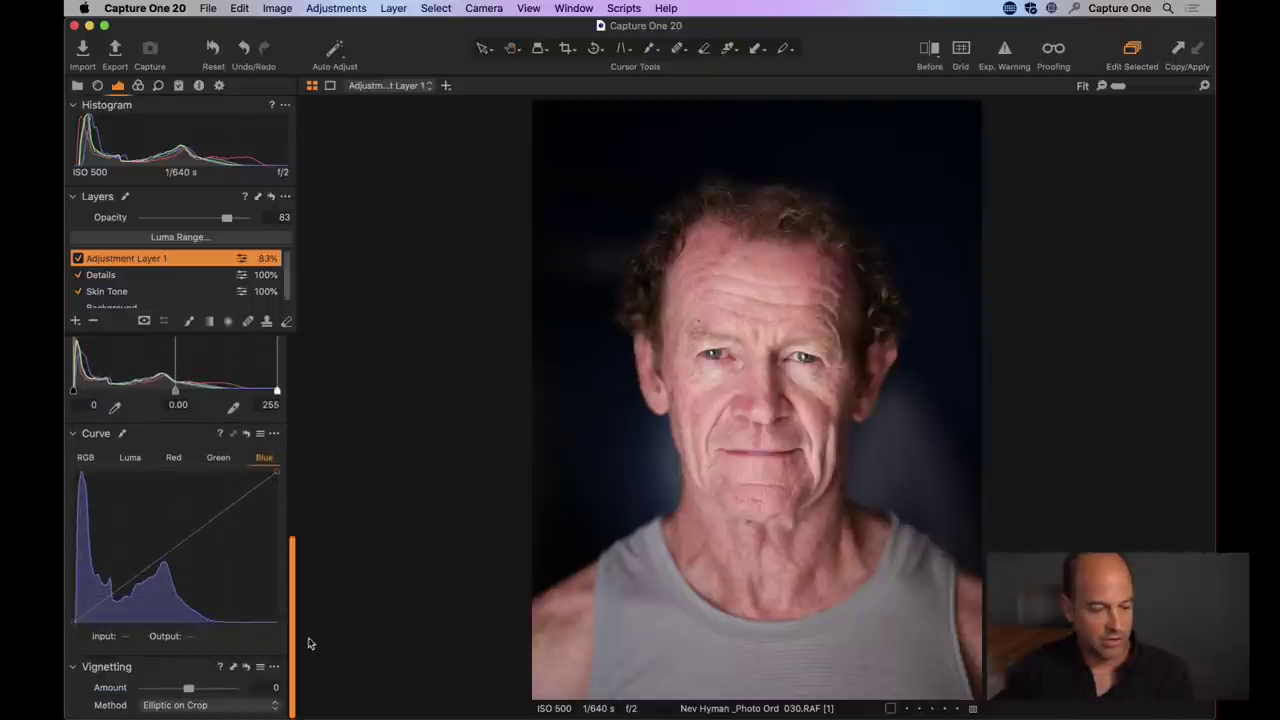
pyautogui.click(130, 457)
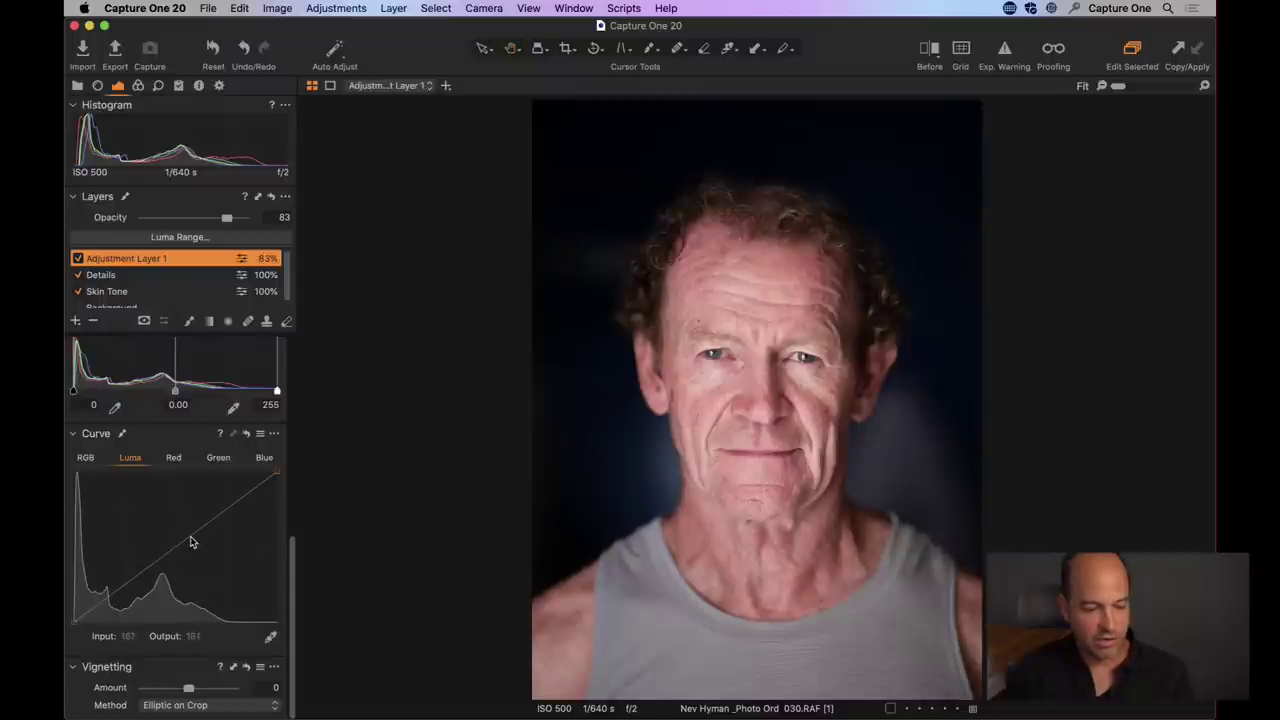
pyautogui.moveTo(191, 543); pyautogui.dragTo(390, 529)
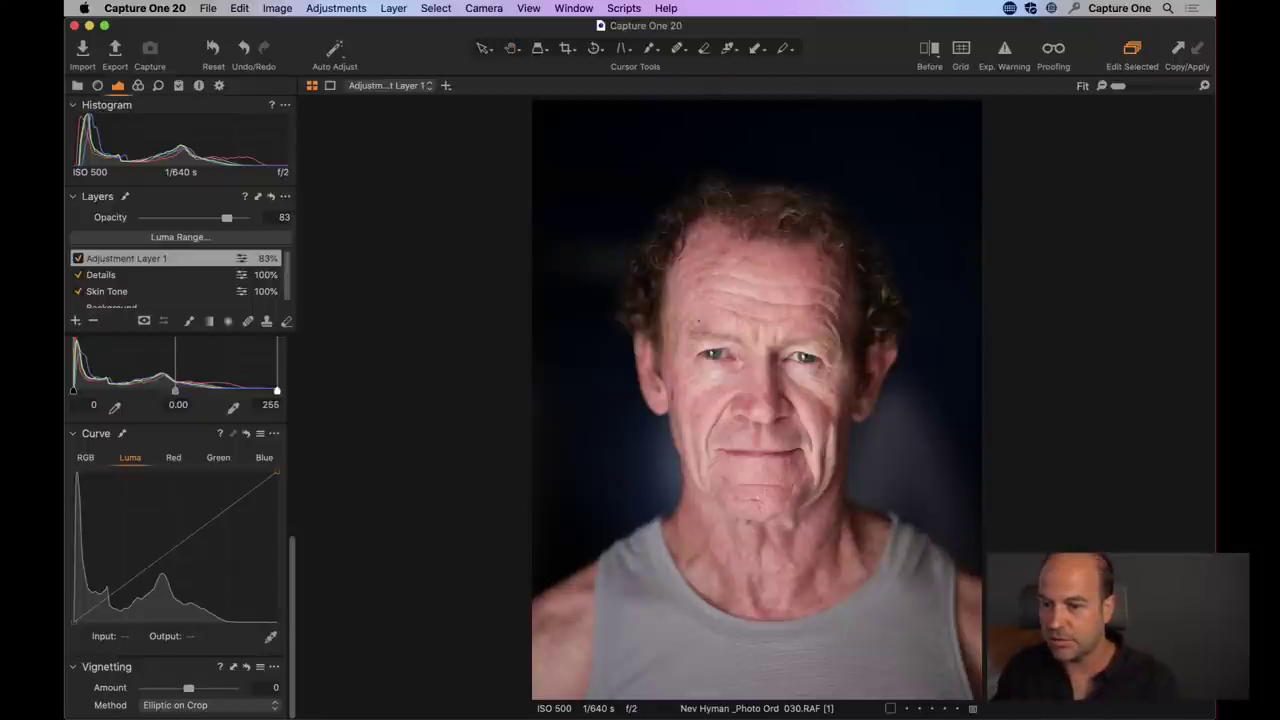
pyautogui.press('super+b')
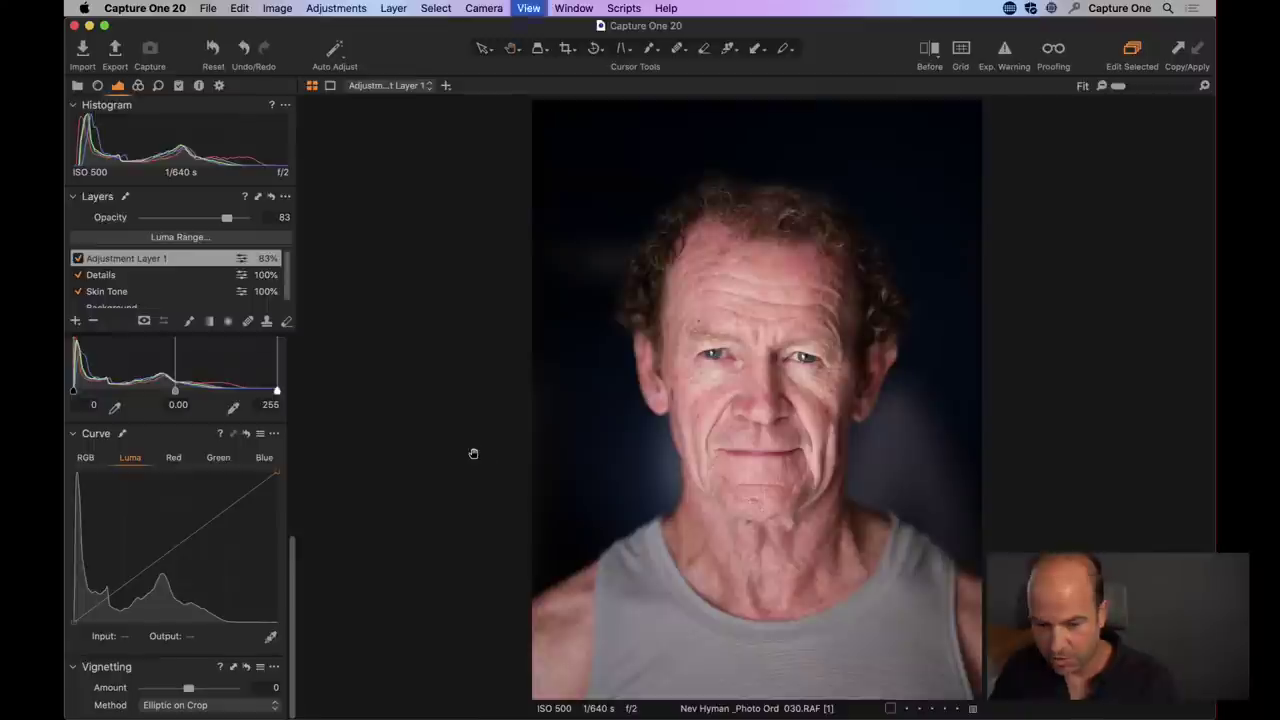
pyautogui.press('super+alt+v')
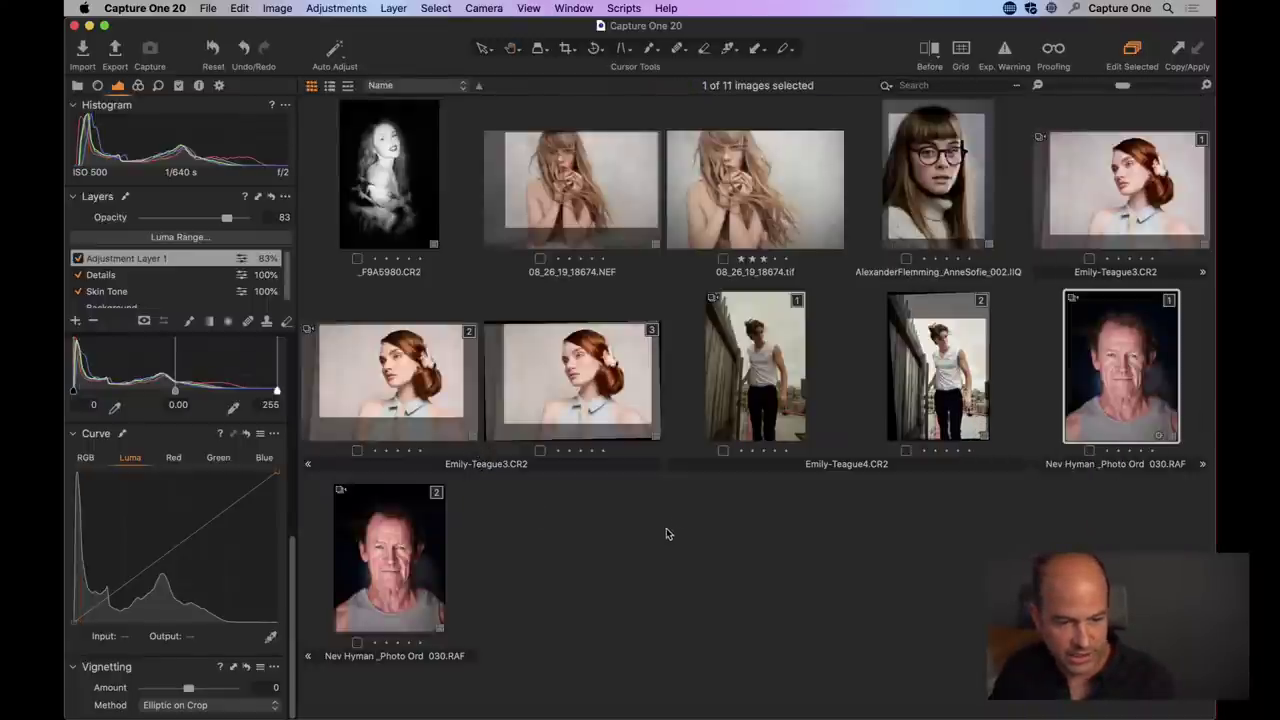
pyautogui.click(780, 390)
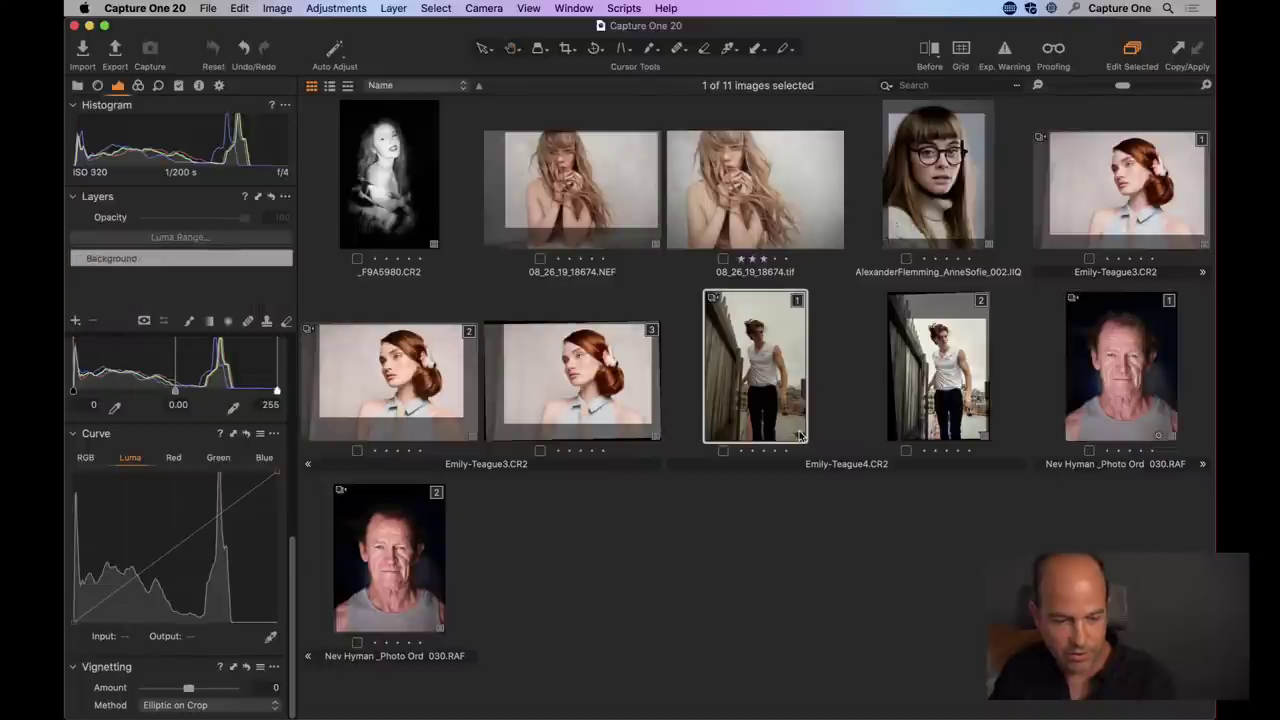
pyautogui.press('super+alt+v')
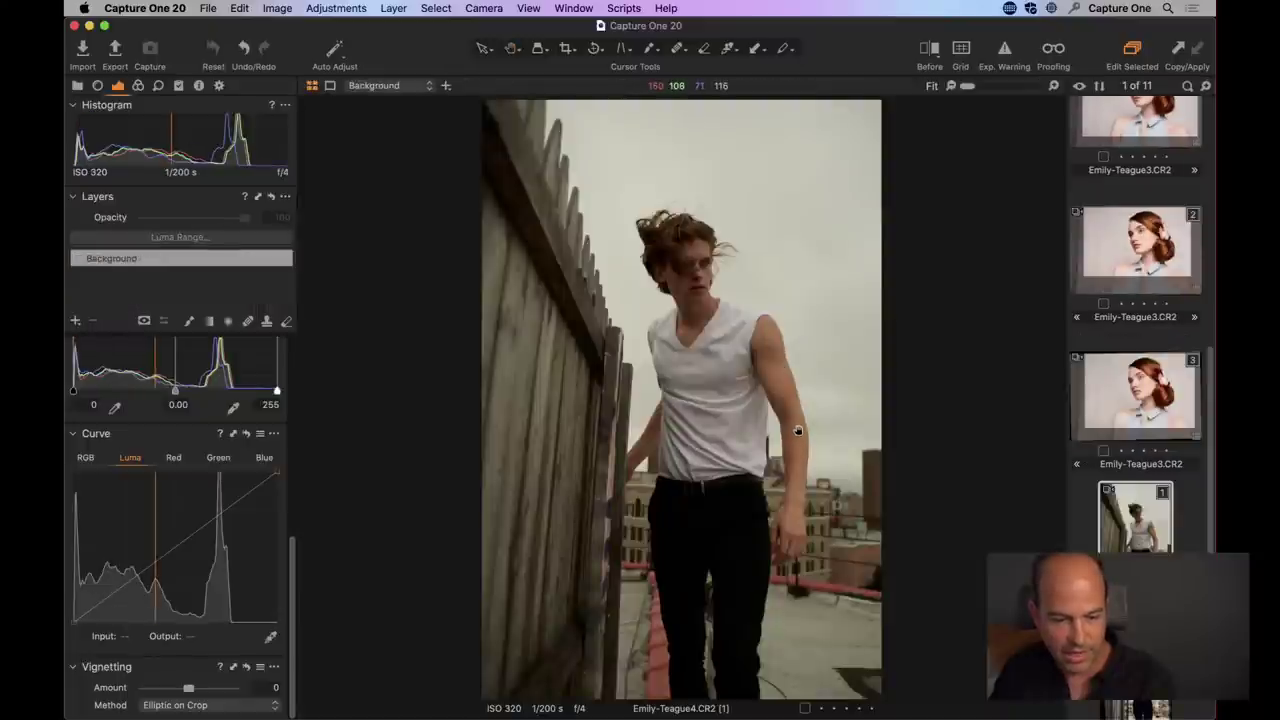
pyautogui.press('super+b')
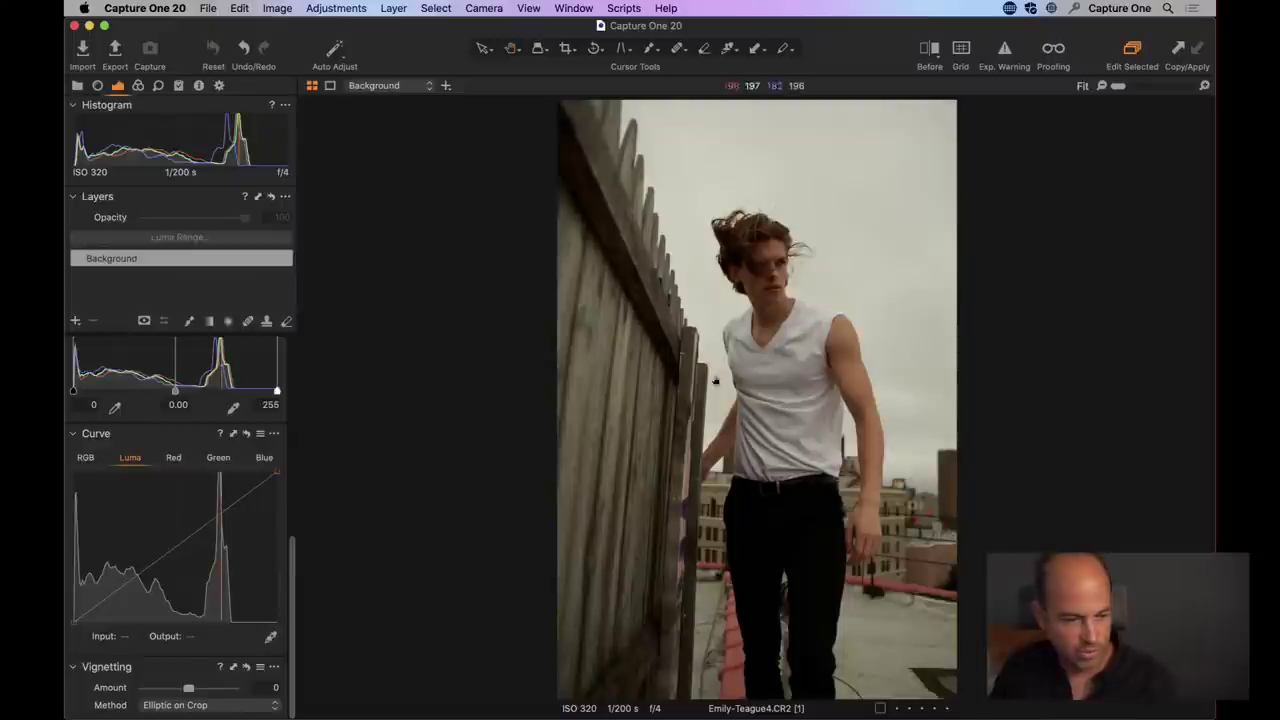
# - Collapse the Curve tool and switch to the Pan tool
pyautogui.click(78, 435)
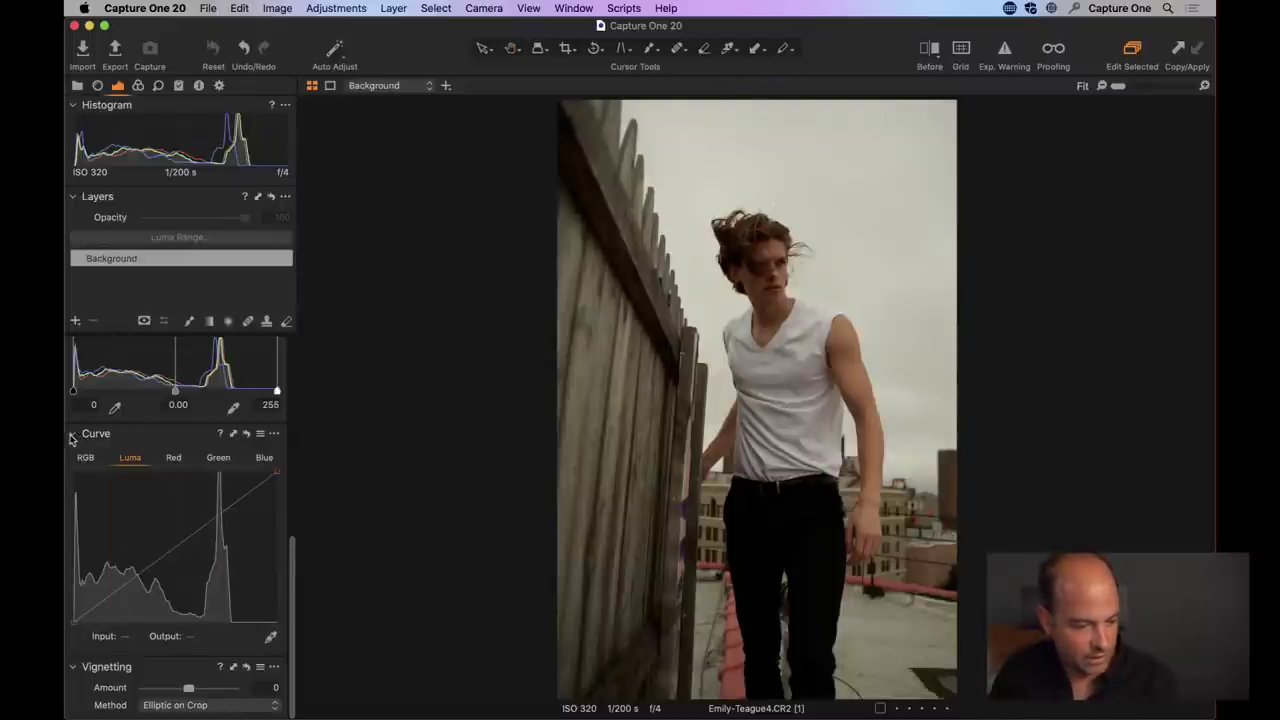
pyautogui.scroll(5, 290, 493)
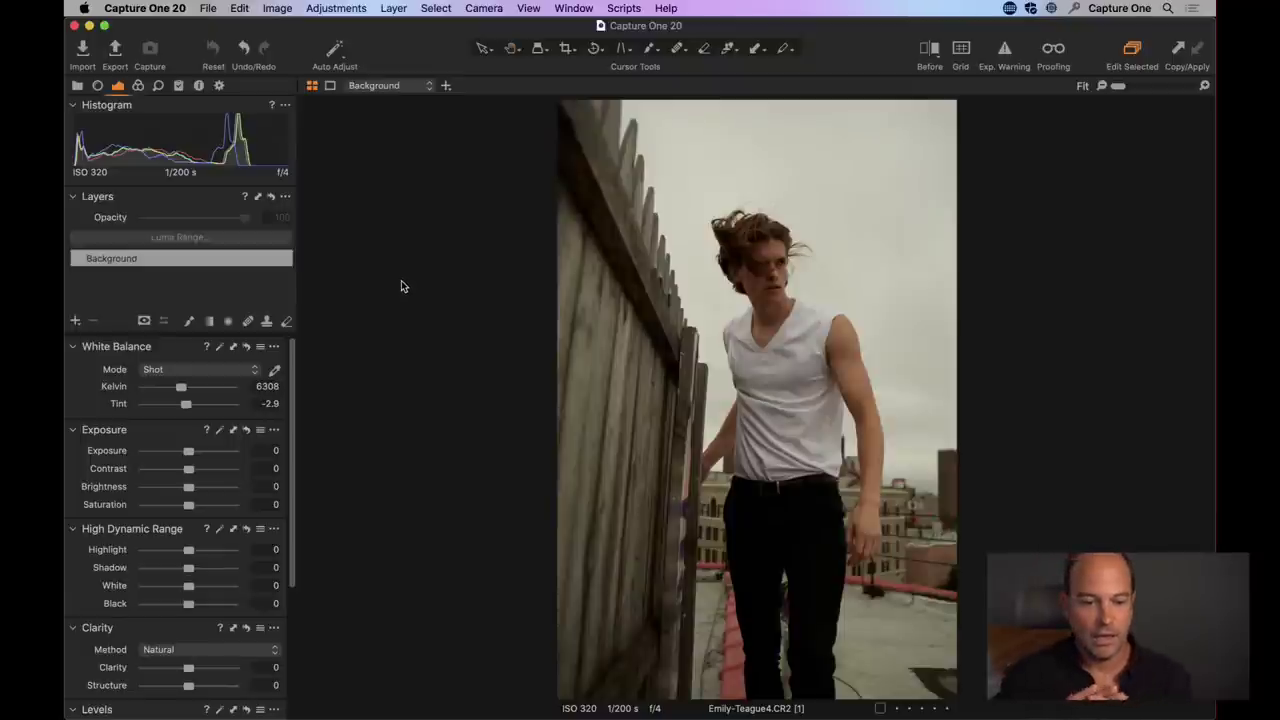
pyautogui.press('h')
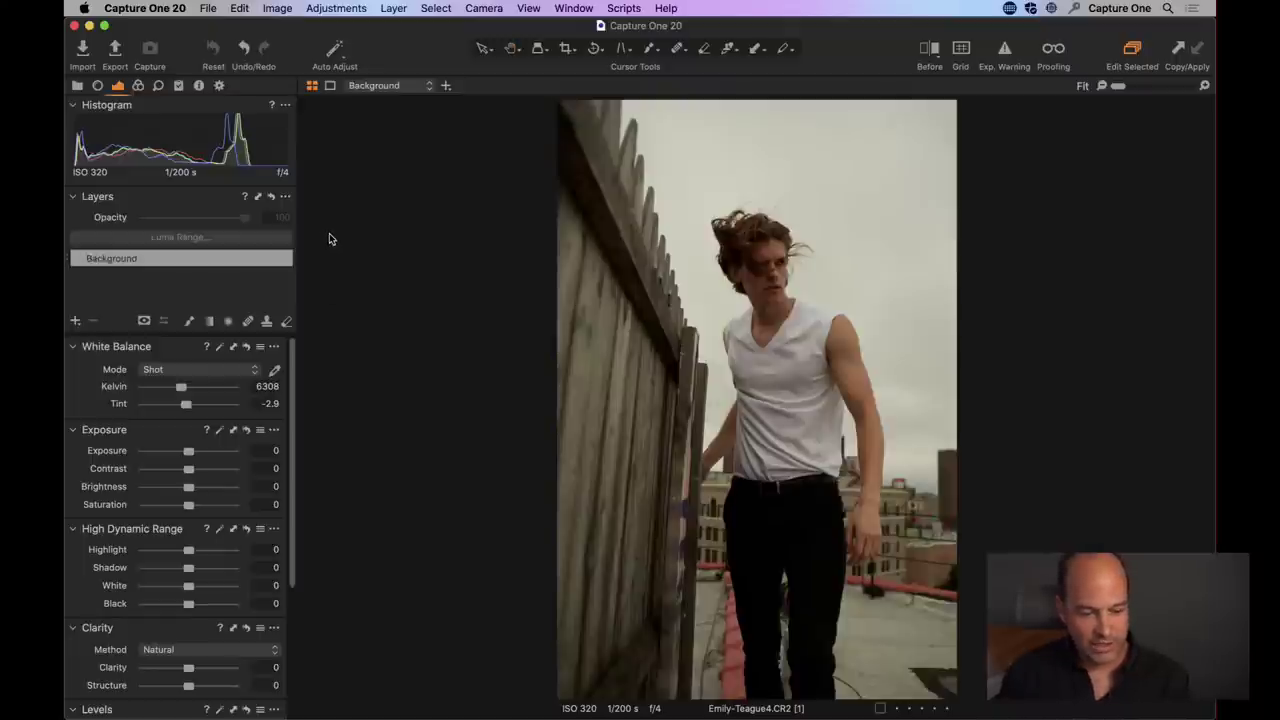
# - In the Lens tab's Rotation & Flip tool, set the Angle to -0.6
pyautogui.click(97, 85)
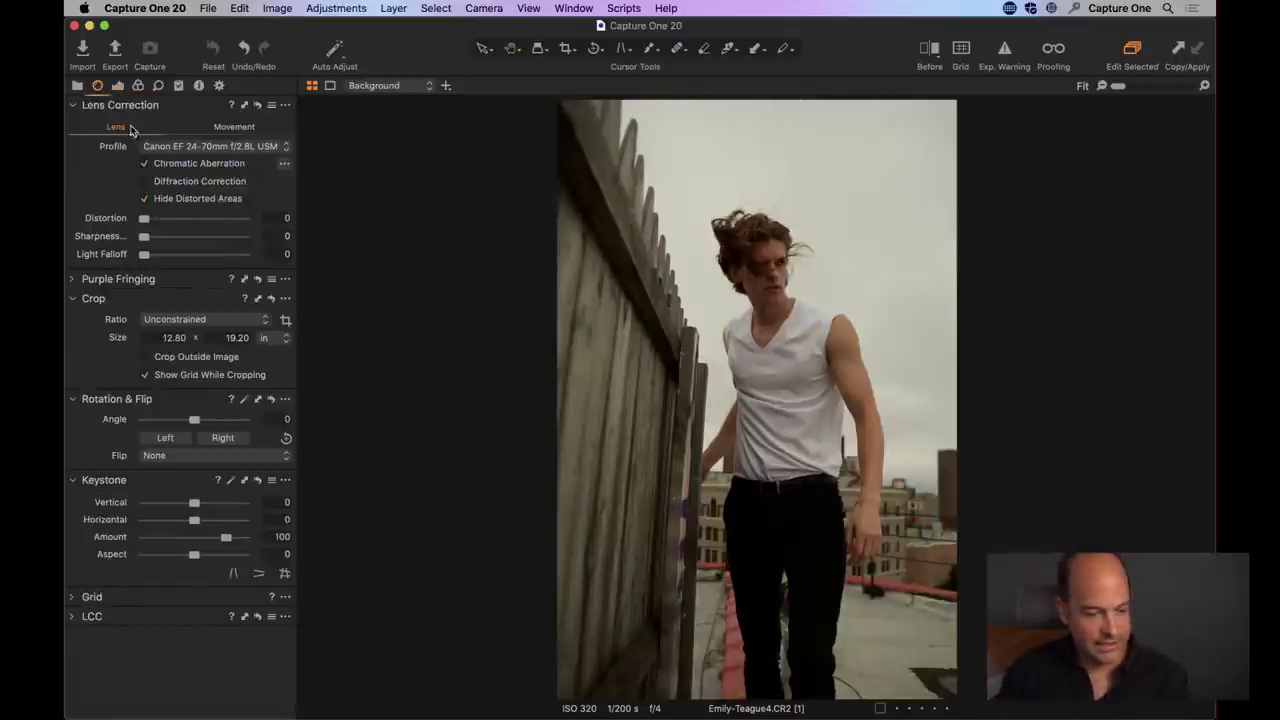
pyautogui.click(276, 419)
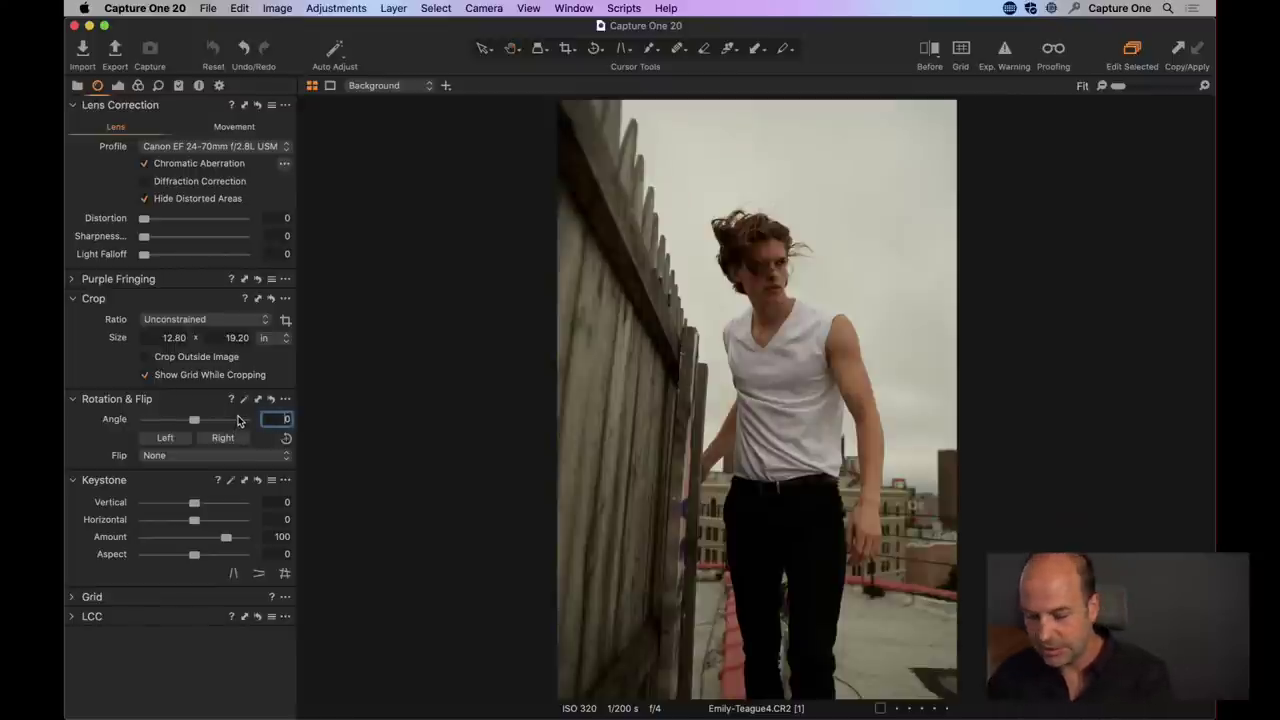
pyautogui.press('Down')
pyautogui.press('Down')
pyautogui.press('Down')
pyautogui.press('Down')
pyautogui.press('Down')
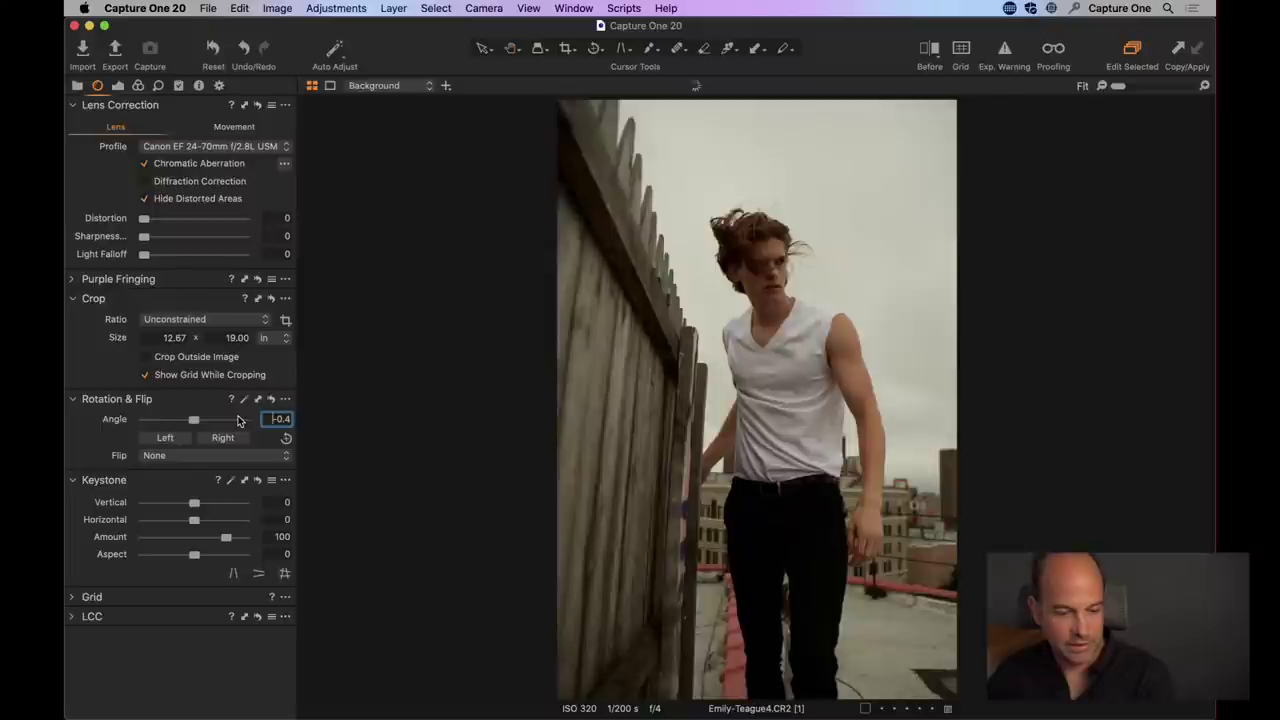
pyautogui.press('Down')
pyautogui.press('Down')
pyautogui.press('Down')
pyautogui.press('Down')
pyautogui.press('Down')
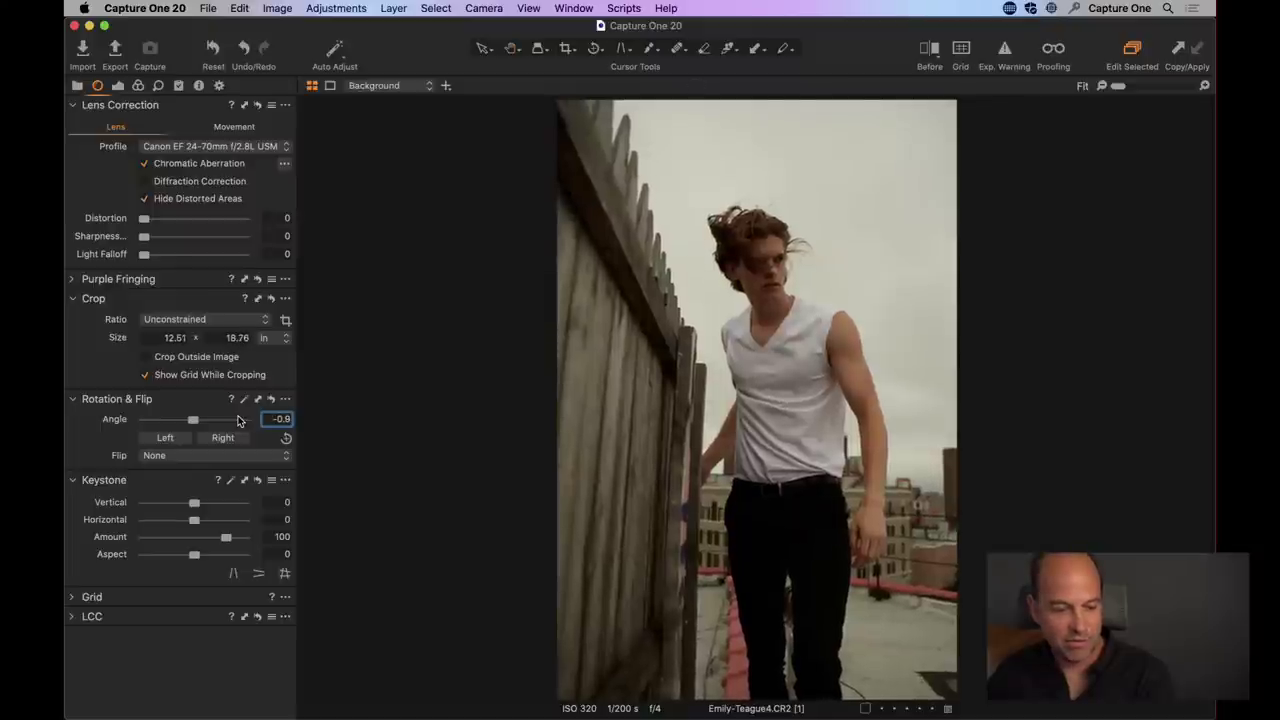
pyautogui.press('Down')
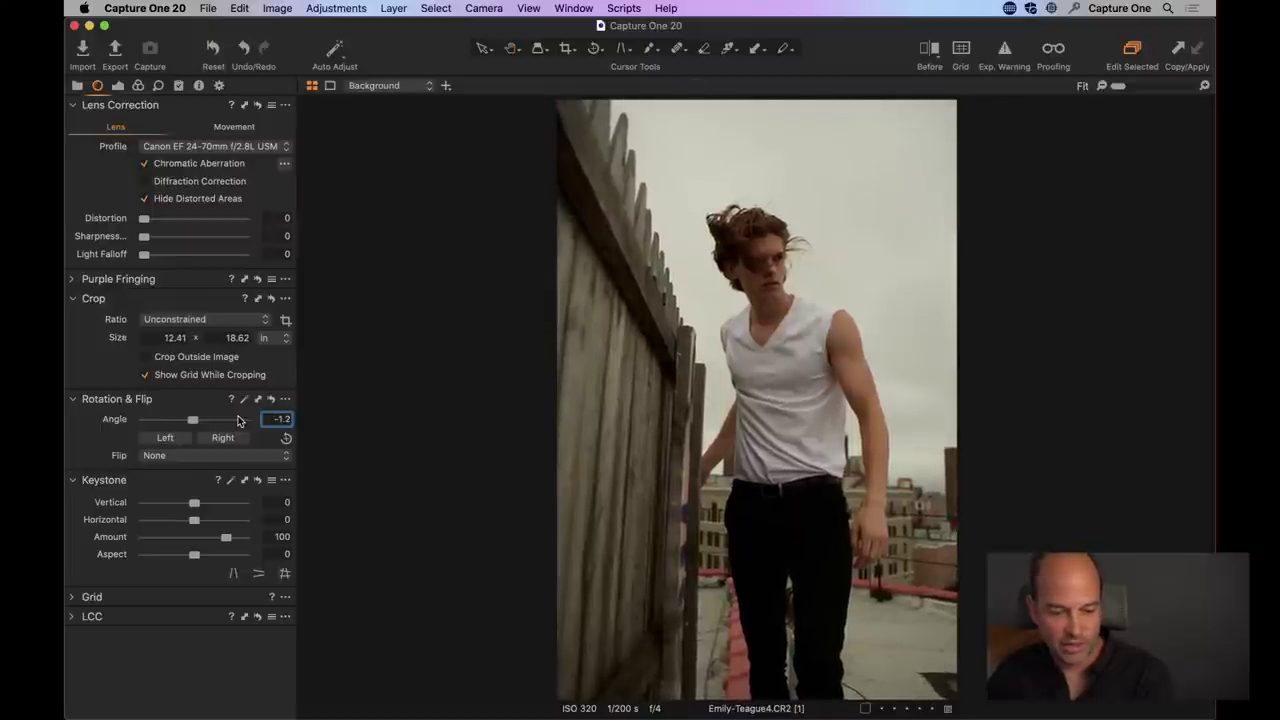
pyautogui.press('Up')
pyautogui.press('Up')
pyautogui.press('Up')
pyautogui.press('Up')
pyautogui.press('Up')
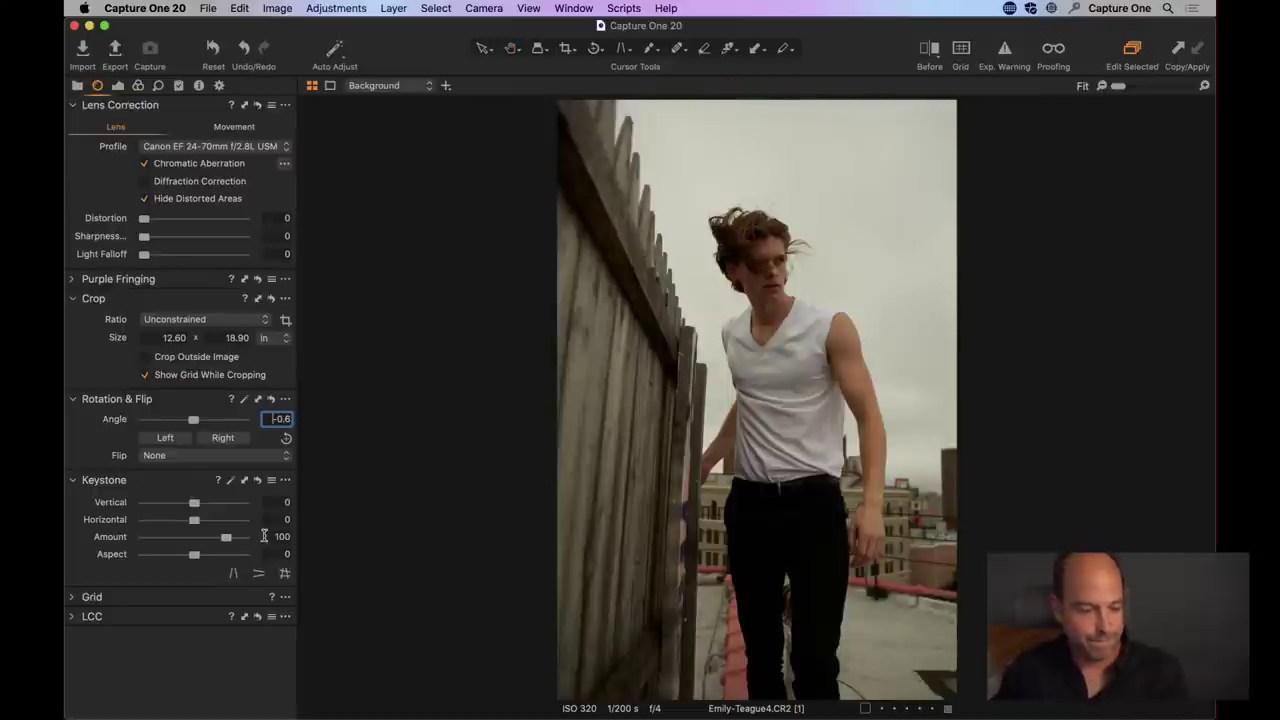
# - Correct the converging verticals with Keystone Vertical at about 16, comparing against the uncorrected view
pyautogui.moveTo(194, 502)
pyautogui.mouseDown()
pyautogui.moveTo(235, 505)
pyautogui.moveTo(198, 507)
pyautogui.moveTo(209, 507)
pyautogui.mouseUp()
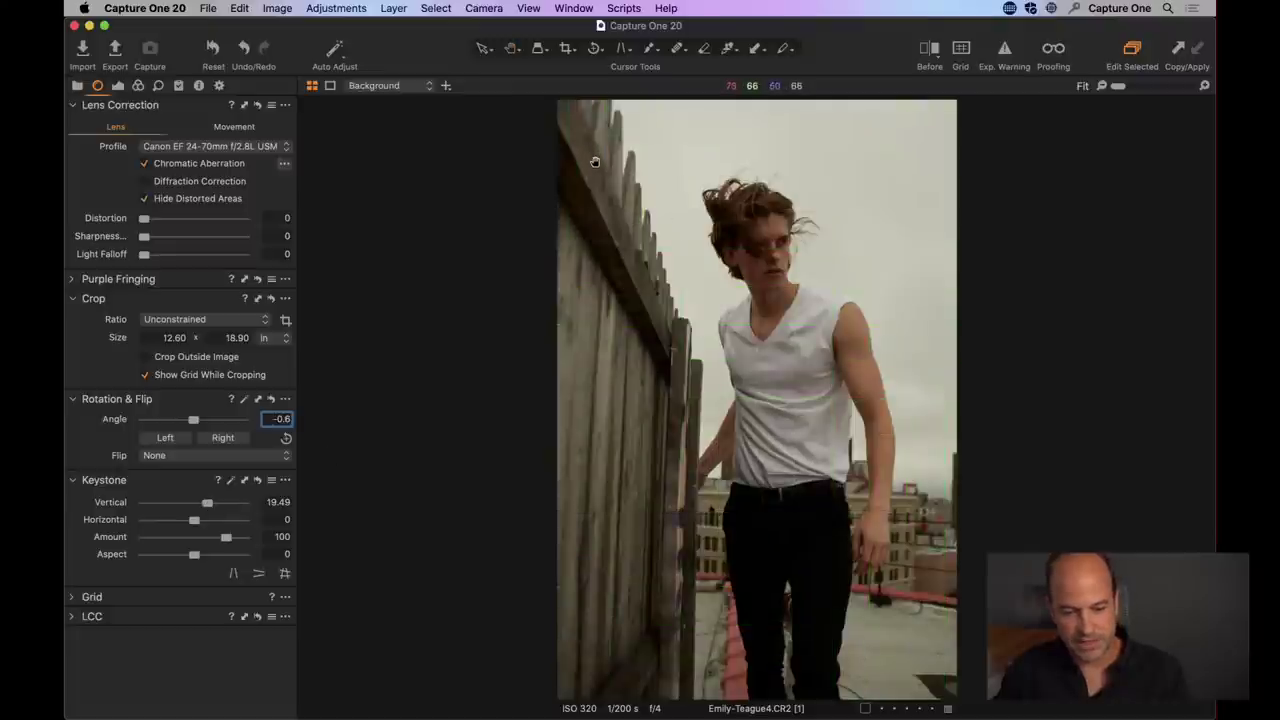
pyautogui.keyDown('alt'); pyautogui.click(259, 484); pyautogui.keyUp('alt')
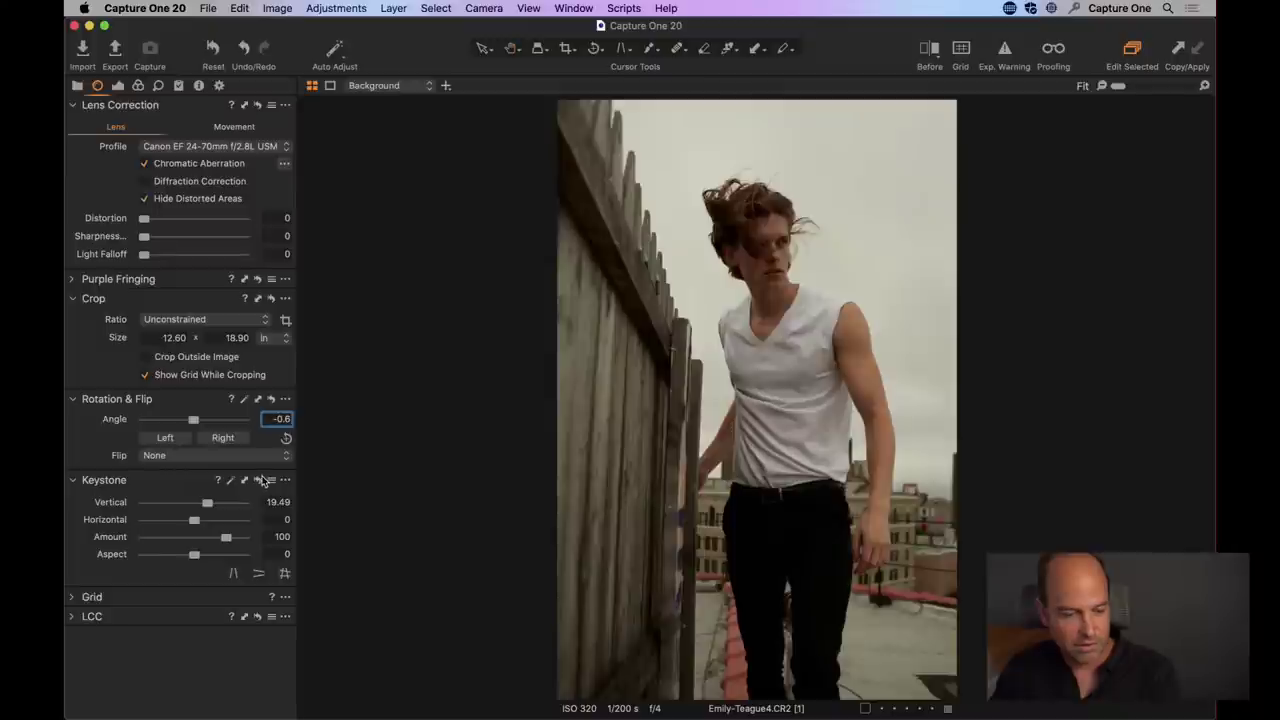
pyautogui.keyDown('alt'); pyautogui.click(259, 484); pyautogui.keyUp('alt')
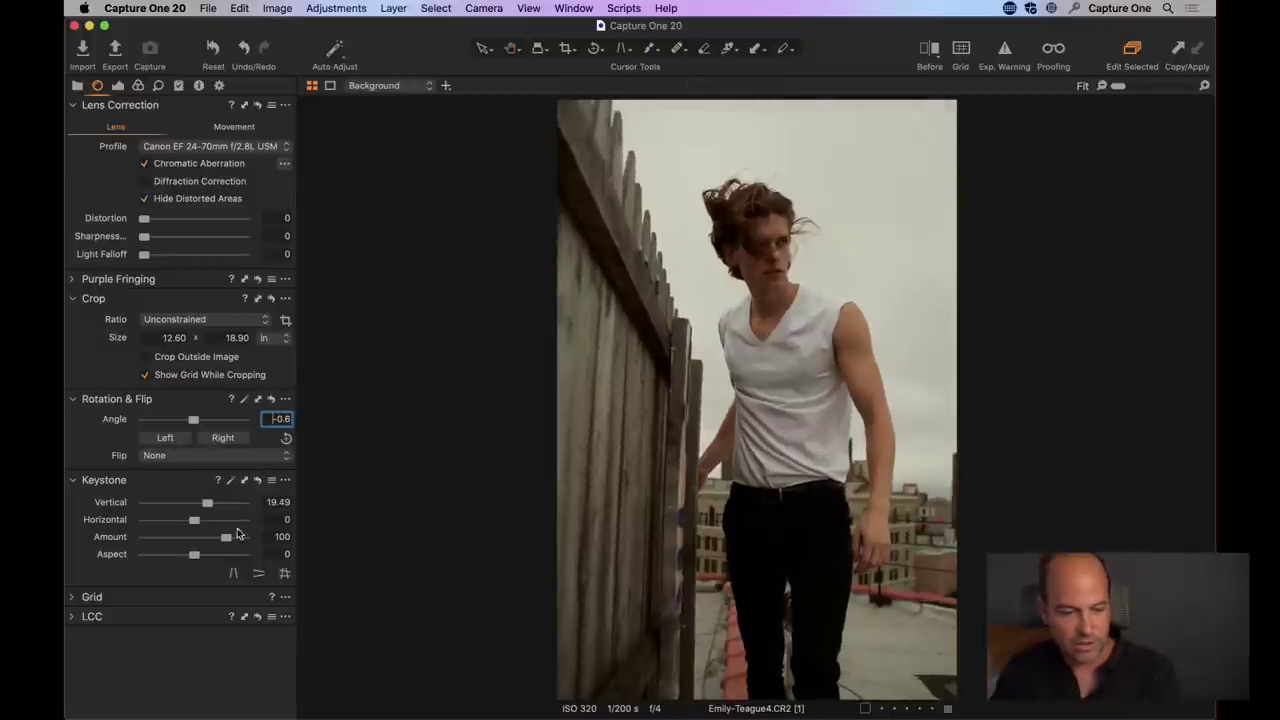
pyautogui.moveTo(207, 502); pyautogui.dragTo(205, 505)
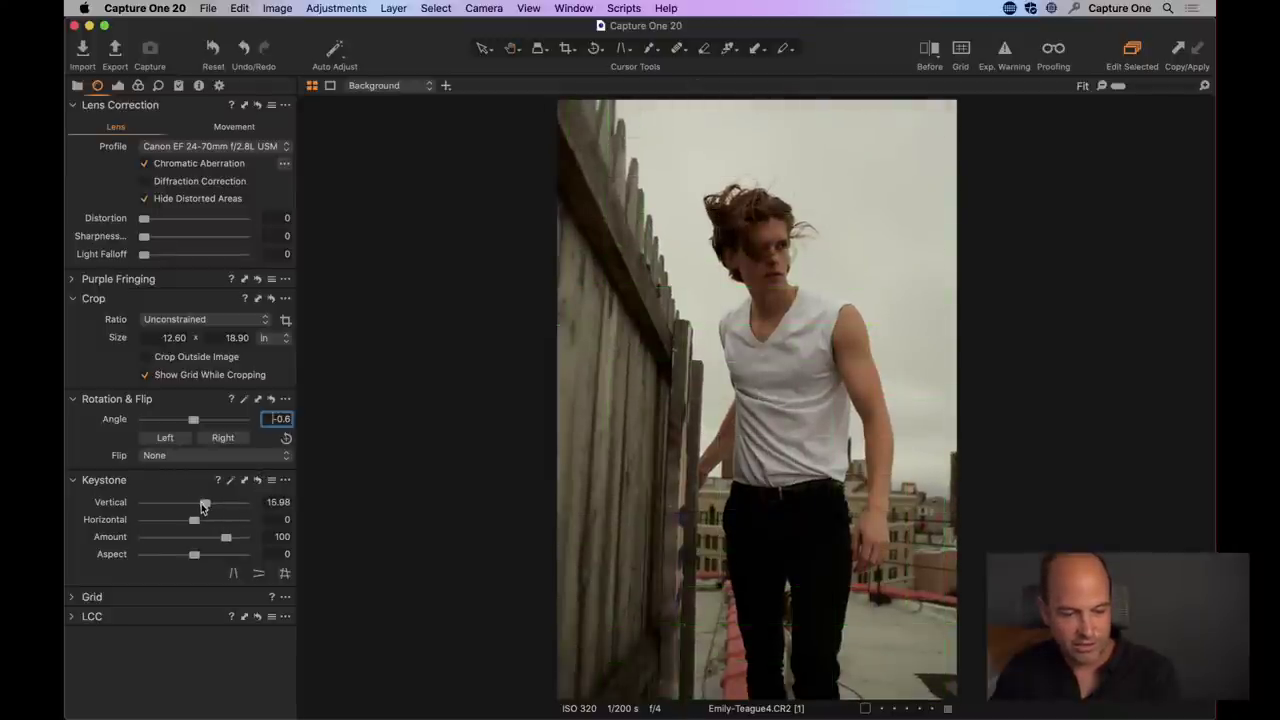
# - Crop the photo tighter from the top-left corner and set the rotation Angle to -0.2
pyautogui.click(566, 50)
pyautogui.moveTo(558, 101); pyautogui.dragTo(616, 186)
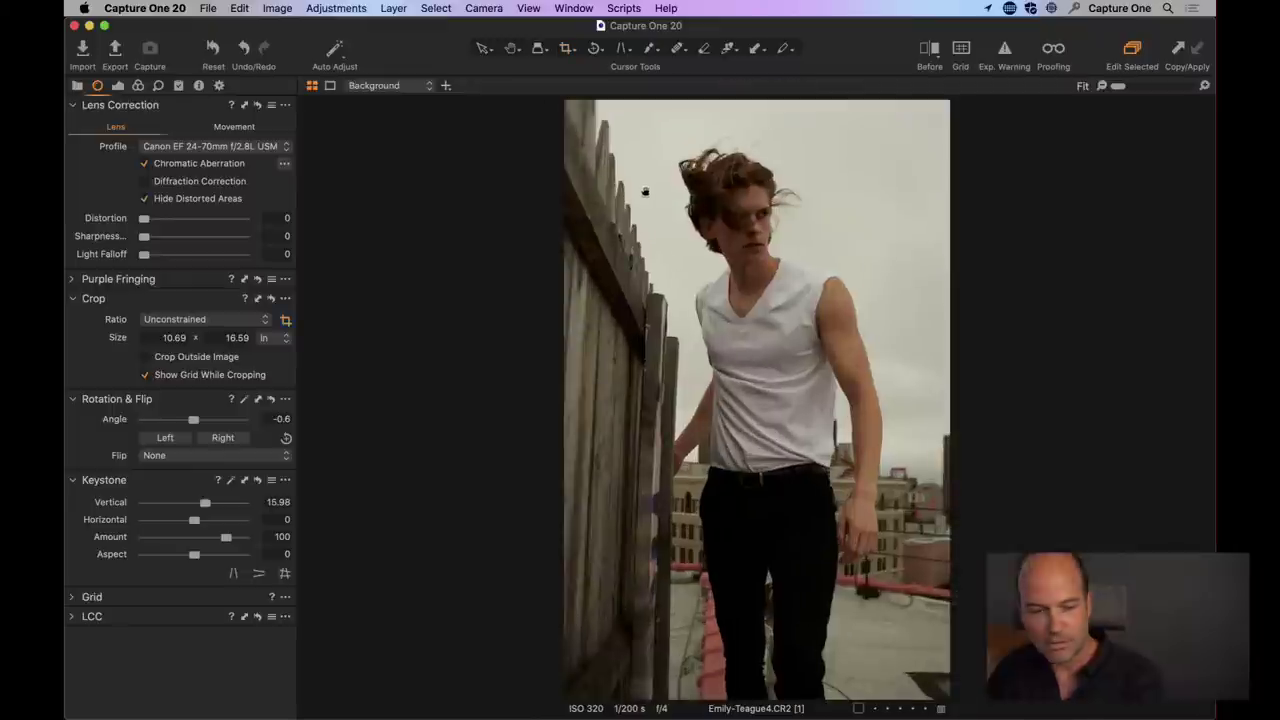
pyautogui.click(280, 419)
pyautogui.press('Up')
pyautogui.press('Up')
pyautogui.press('Up')
pyautogui.press('Up')
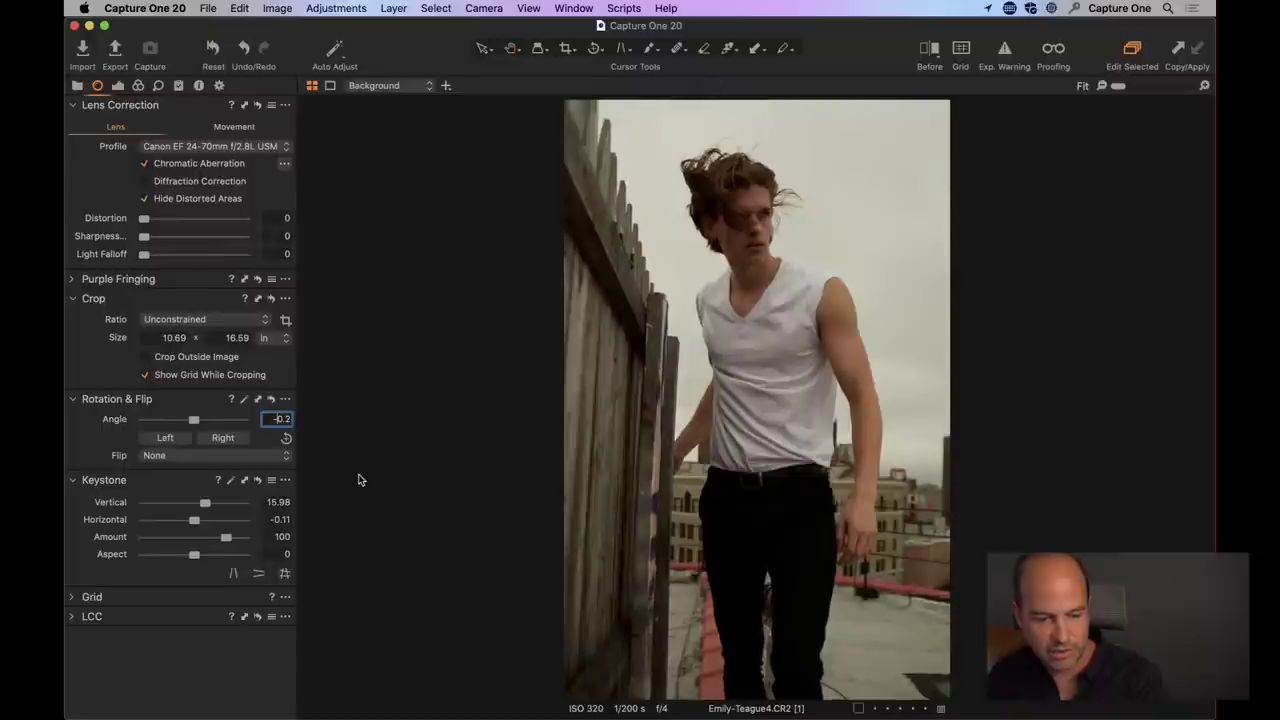
pyautogui.click(118, 85)
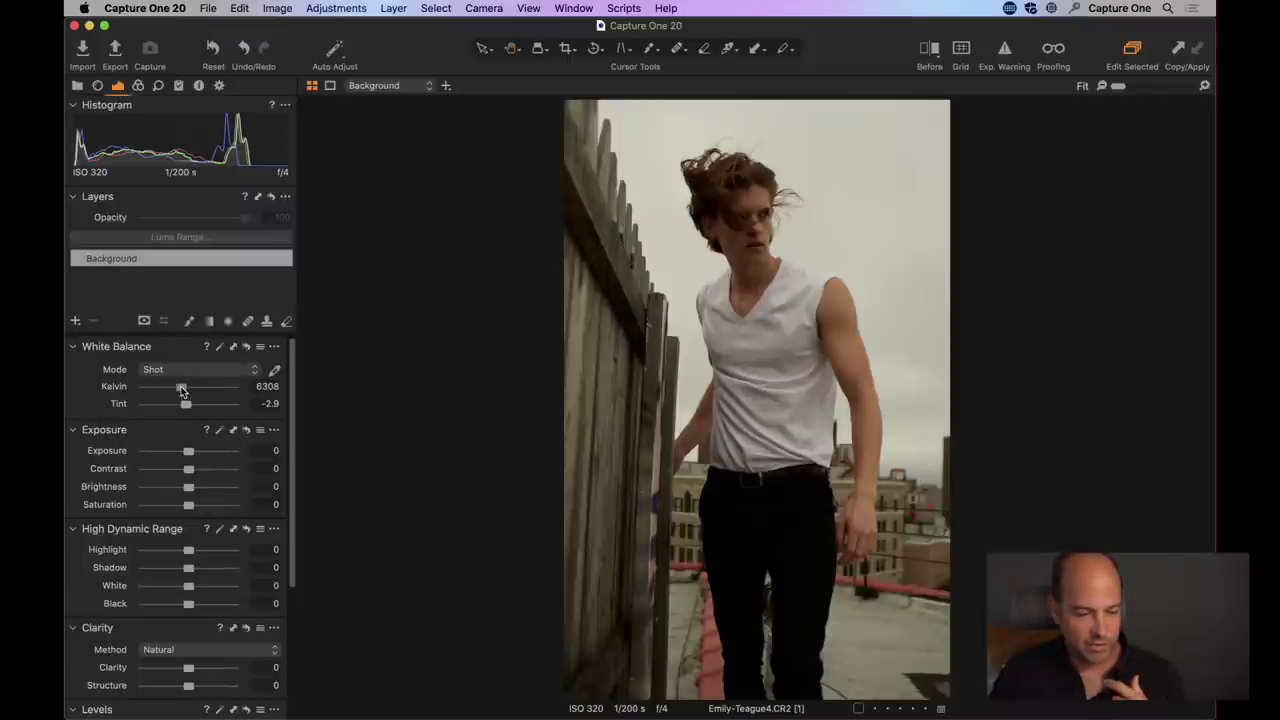
# - Cool the White Balance Kelvin to 5353 K
pyautogui.moveTo(181, 388); pyautogui.dragTo(174, 389)
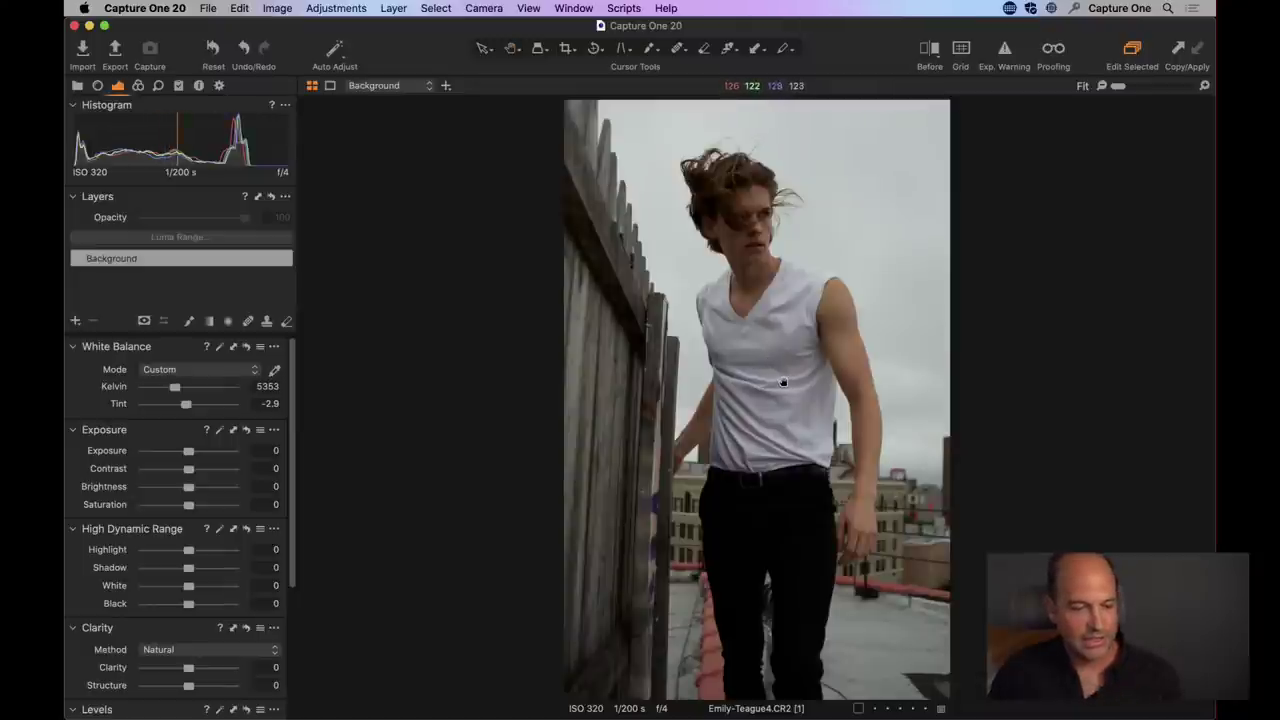
pyautogui.scroll(-3, 294, 455)
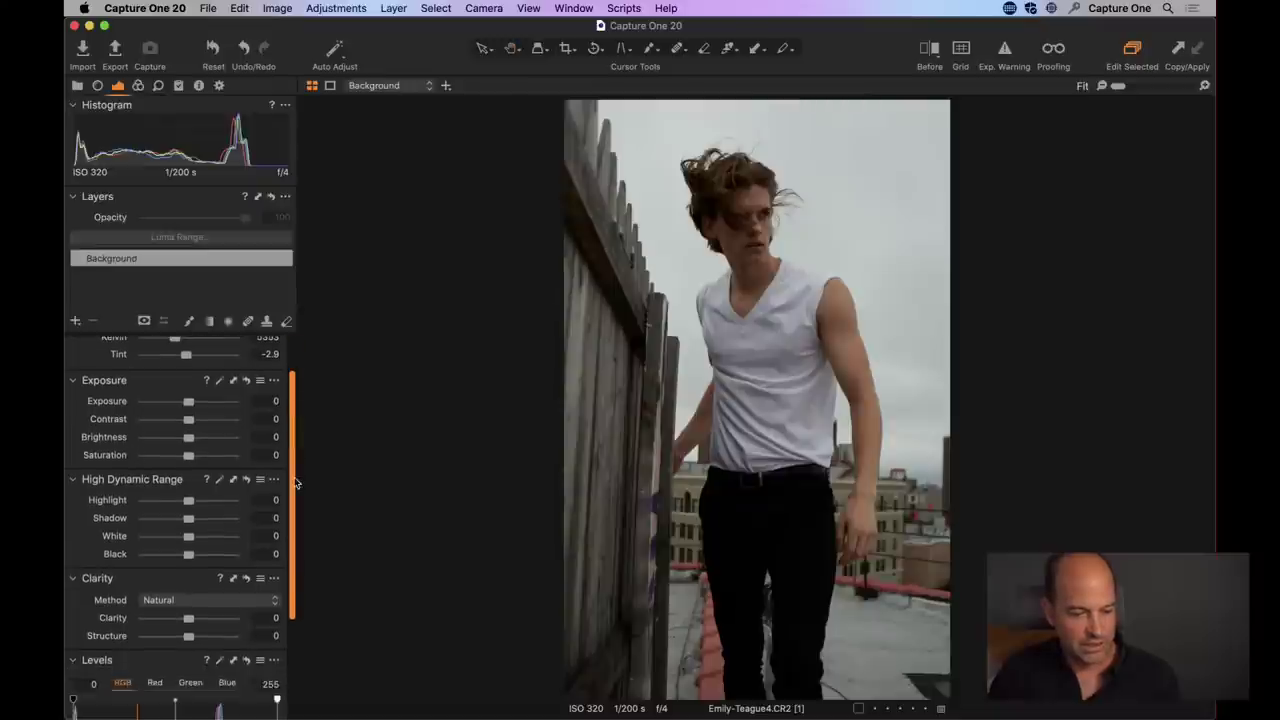
pyautogui.scroll(1, 296, 487)
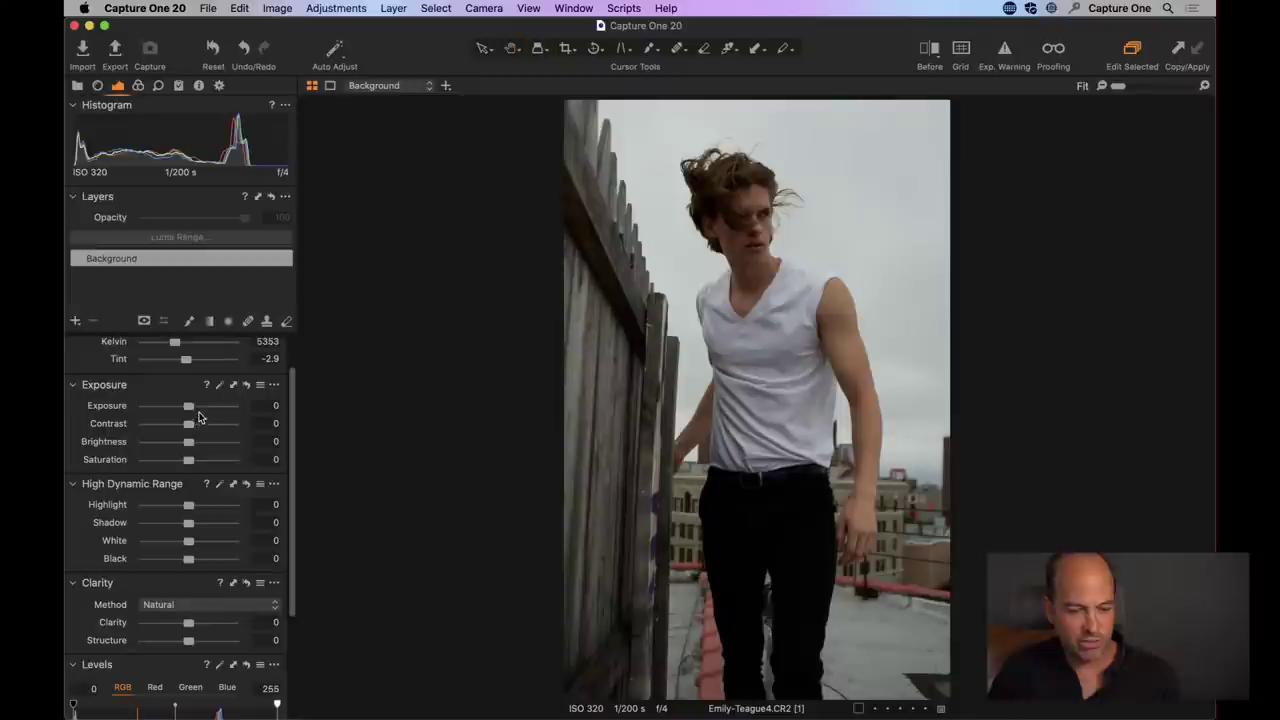
# - Raise Exposure Brightness to 19 and check the face at 100% zoom
pyautogui.moveTo(190, 446); pyautogui.dragTo(206, 444)
pyautogui.moveTo(205, 443); pyautogui.dragTo(207, 443)
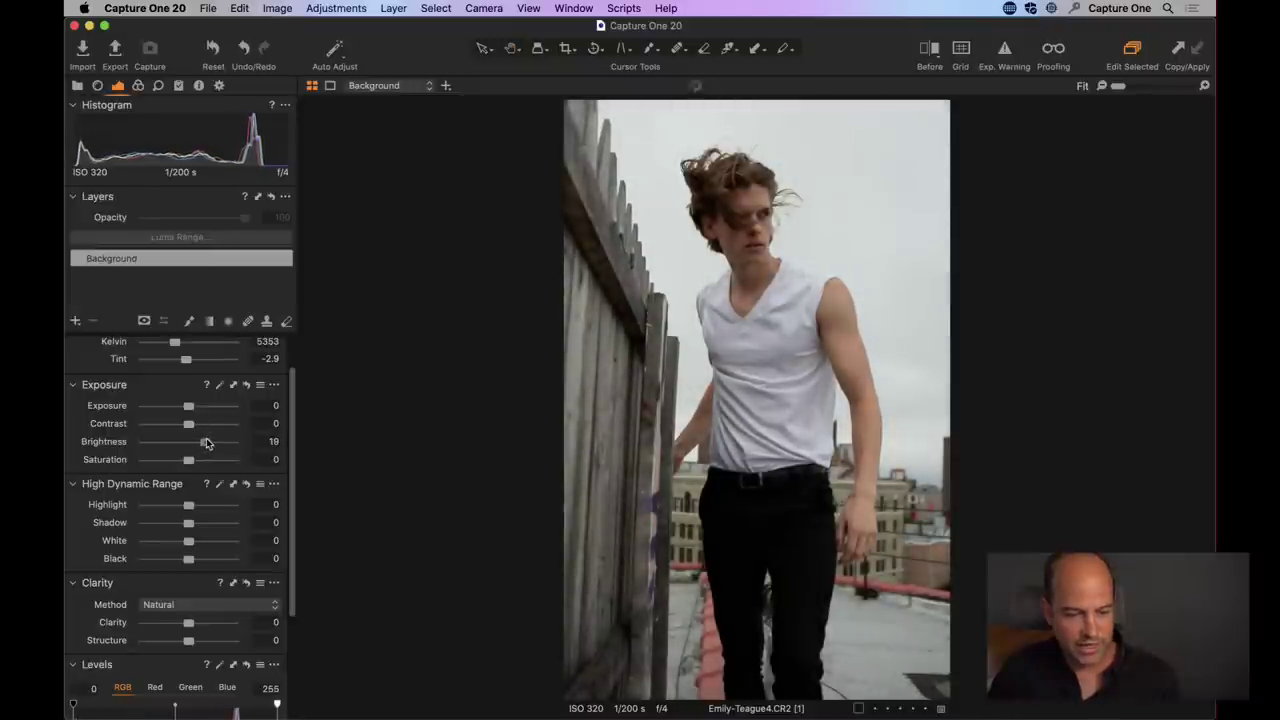
pyautogui.press('z')
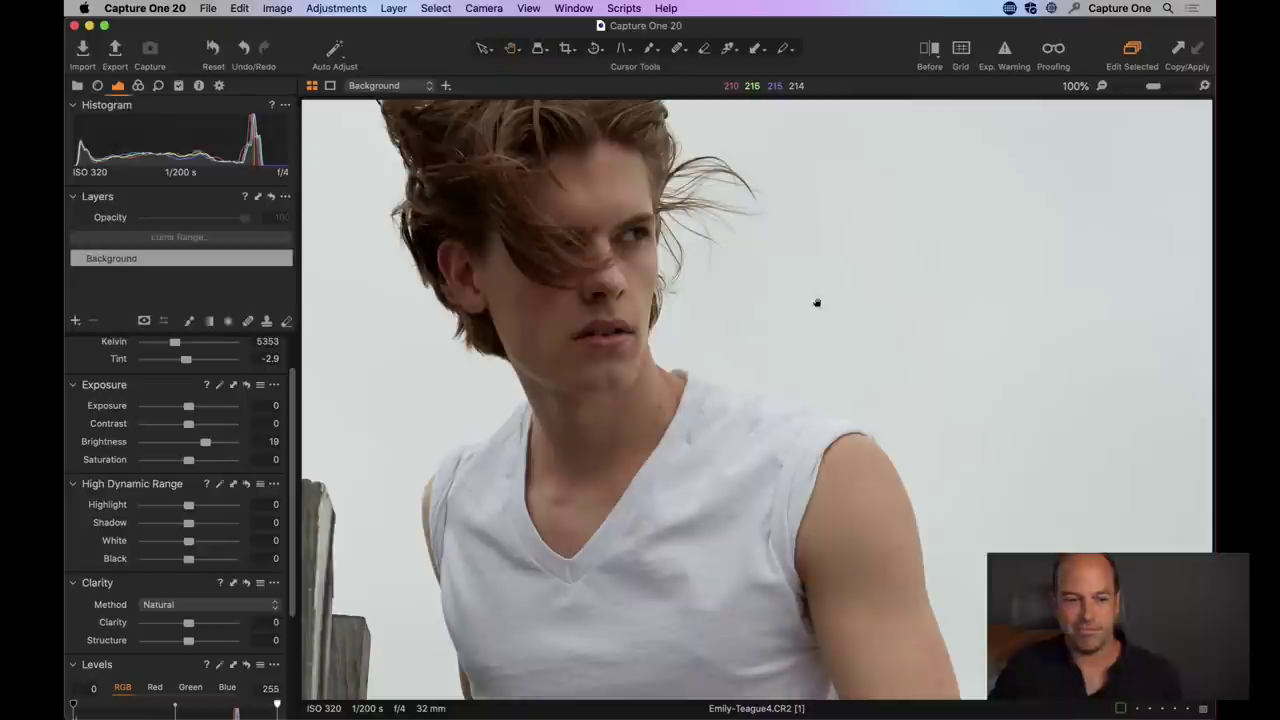
pyautogui.press('z')
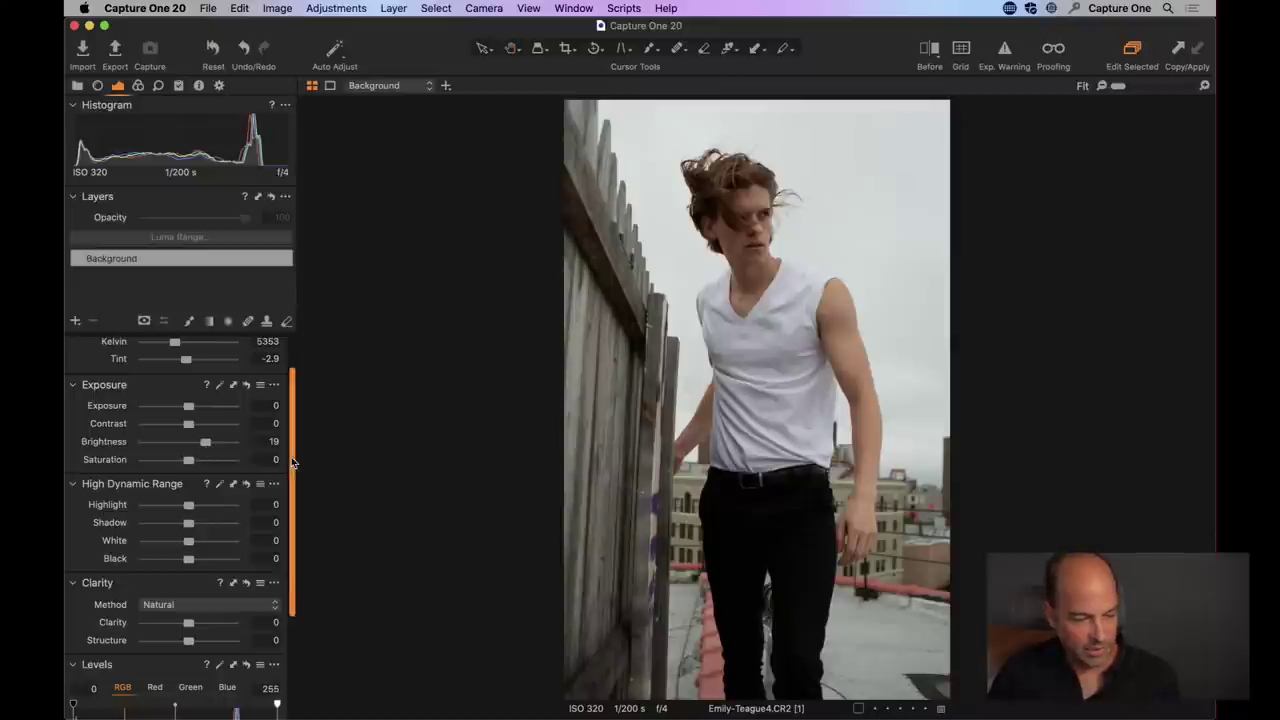
pyautogui.moveTo(291, 462); pyautogui.dragTo(320, 594)
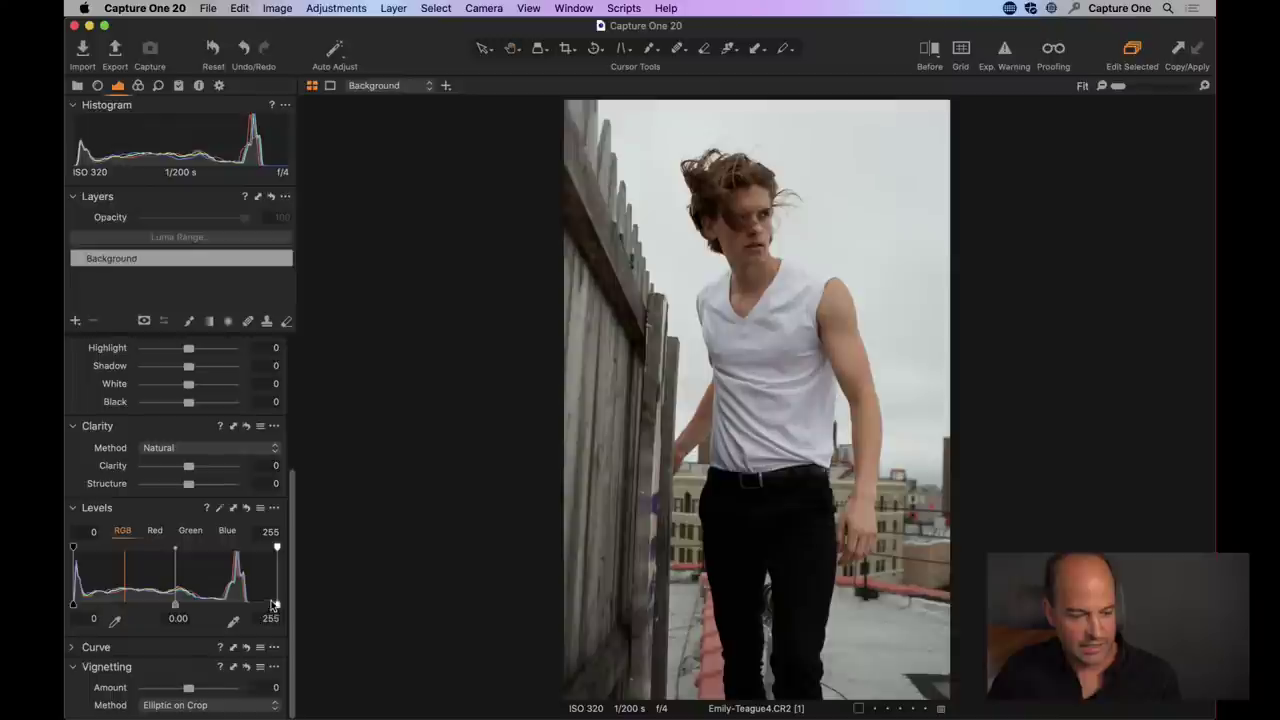
# - Apply Auto Levels, then set the white point to 222 with the black point at 2
pyautogui.click(220, 510)
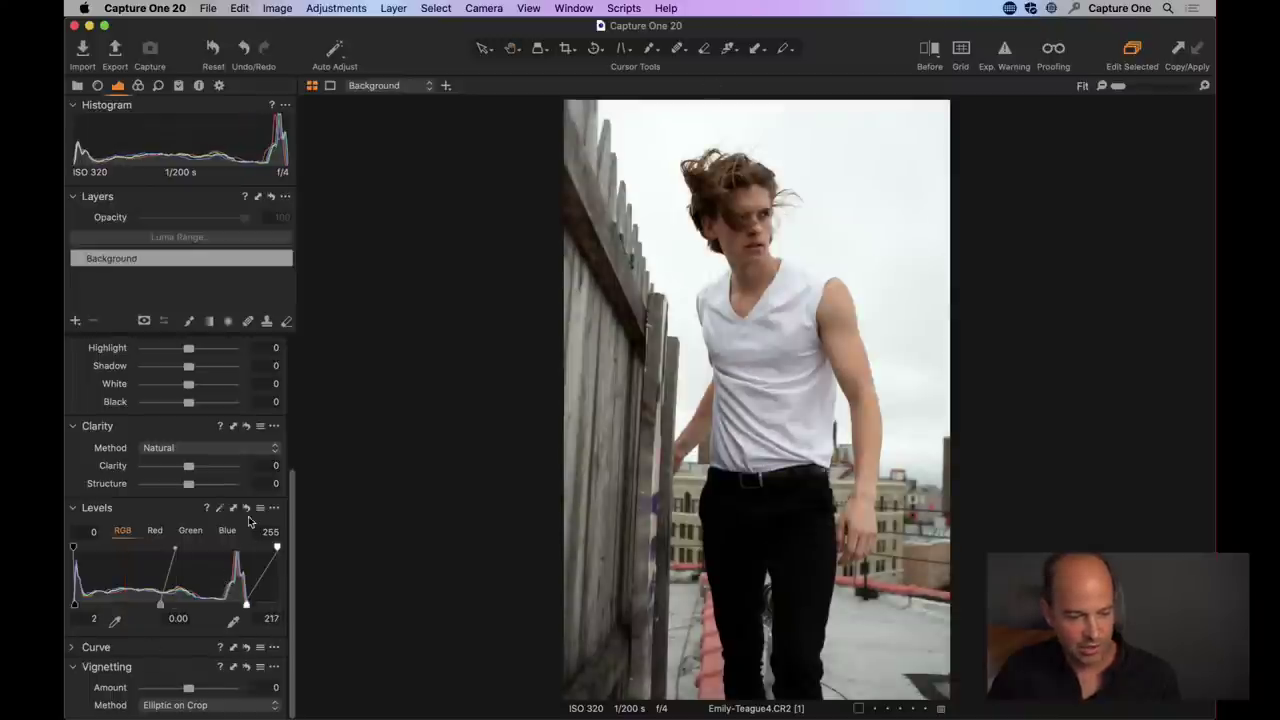
pyautogui.click(247, 510)
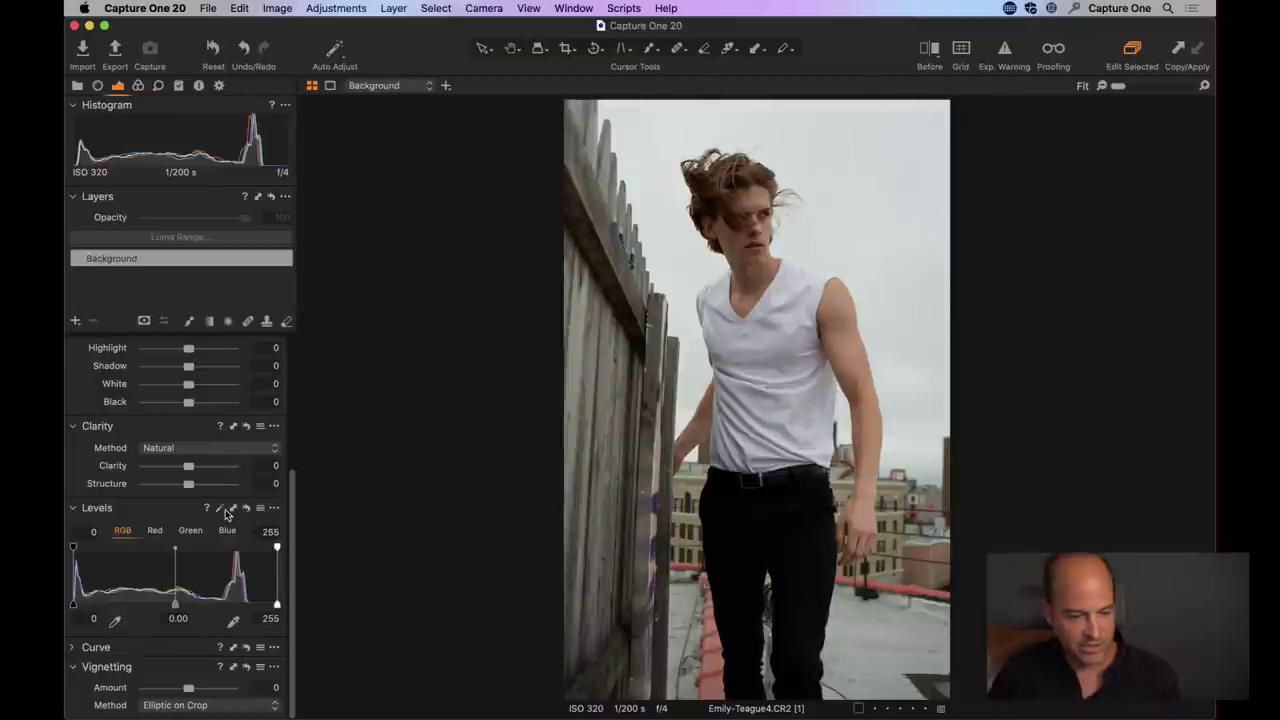
pyautogui.click(221, 511)
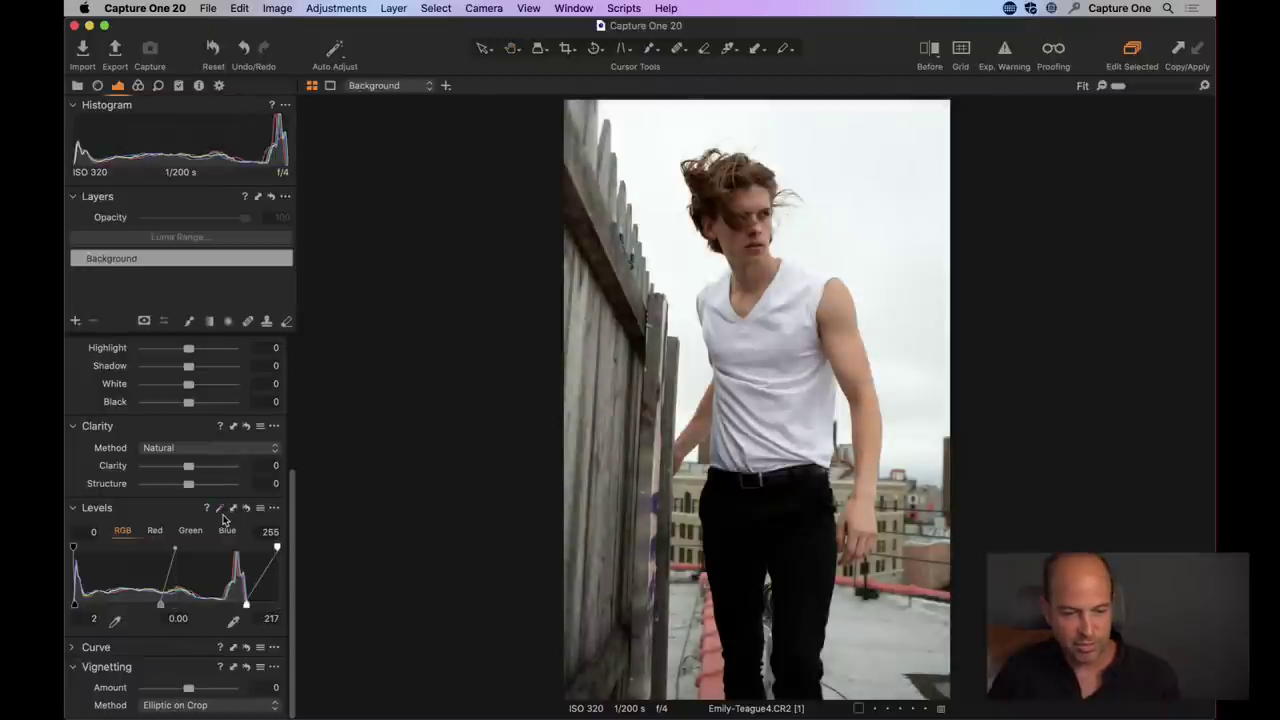
pyautogui.moveTo(246, 610); pyautogui.dragTo(277, 606)
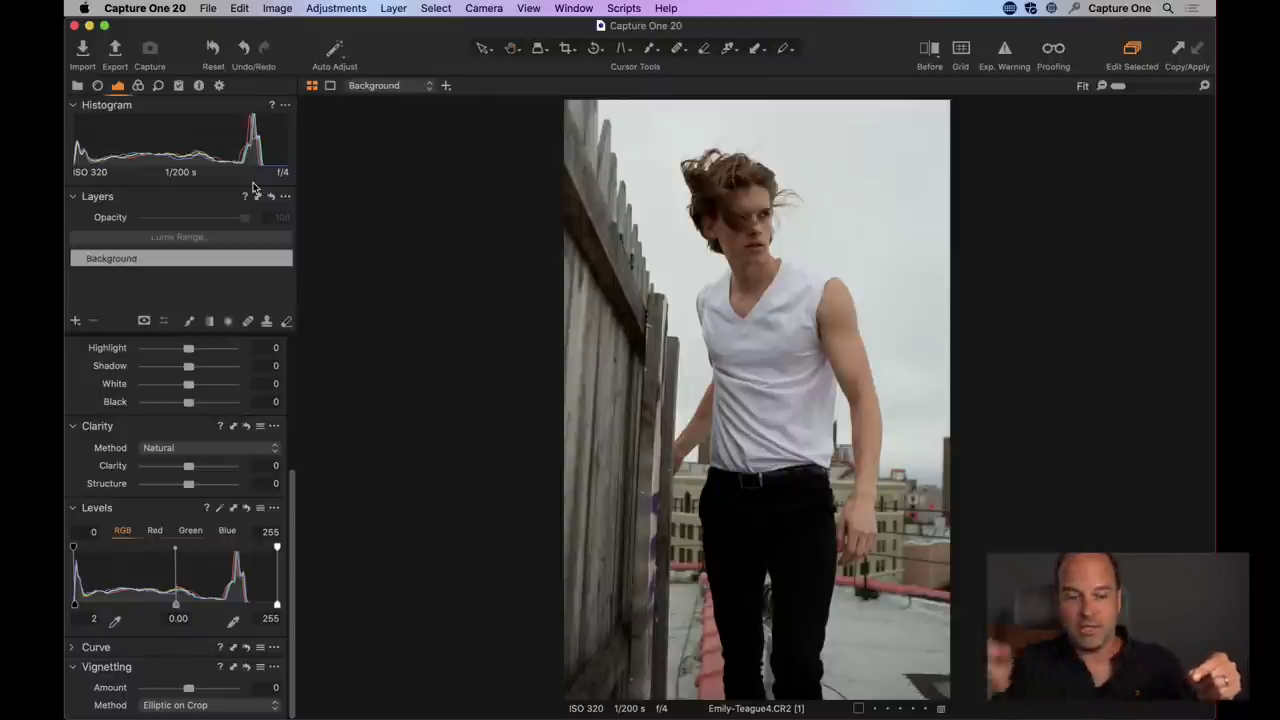
pyautogui.moveTo(279, 605); pyautogui.dragTo(248, 605)
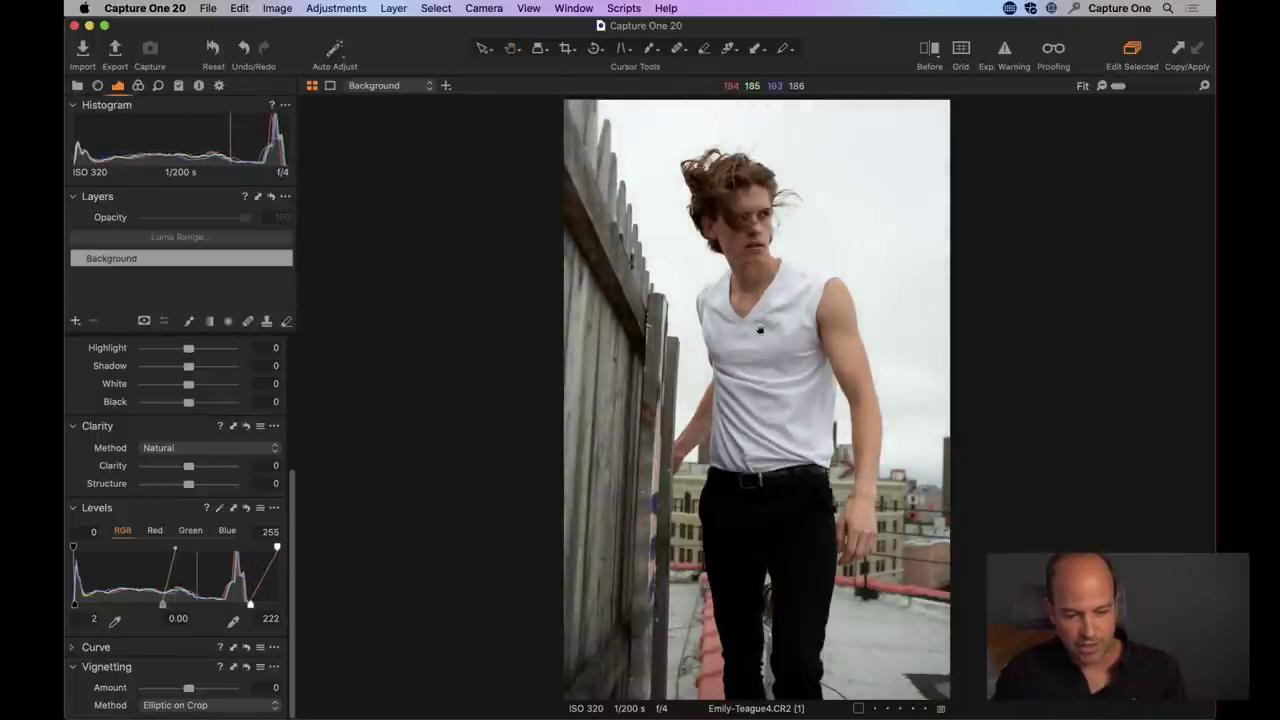
pyautogui.click(809, 268)
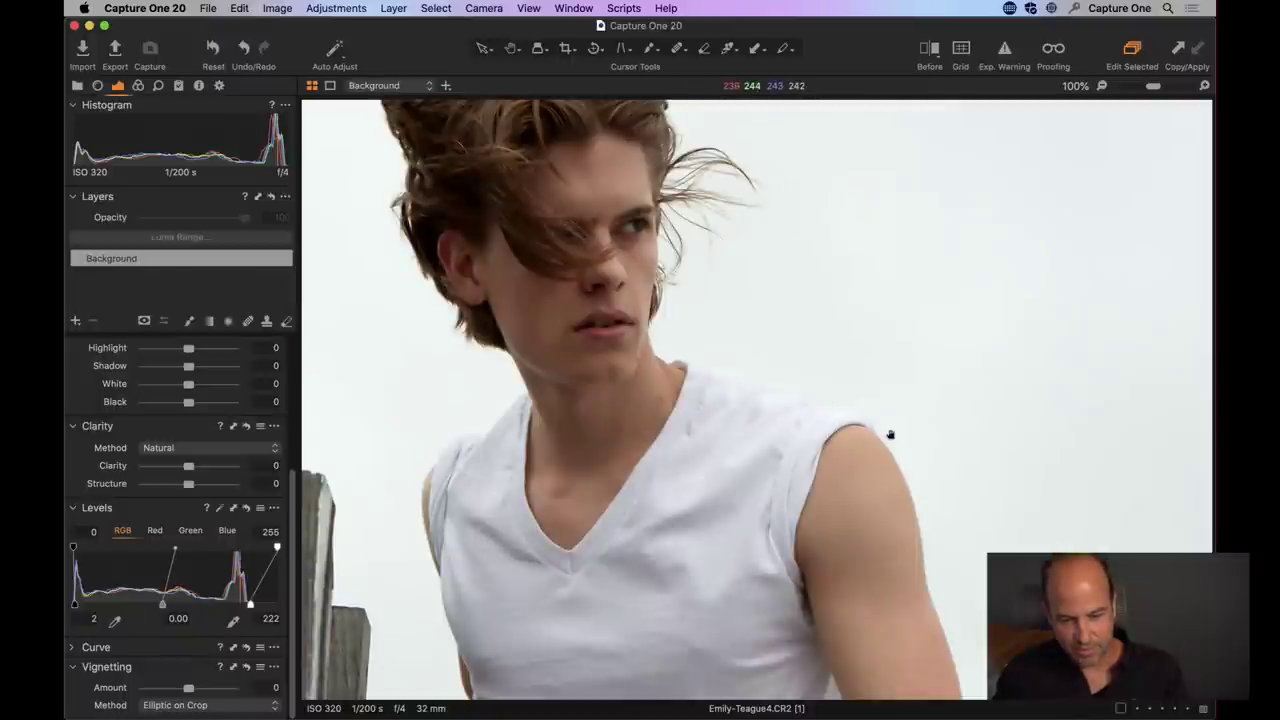
pyautogui.click(756, 425)
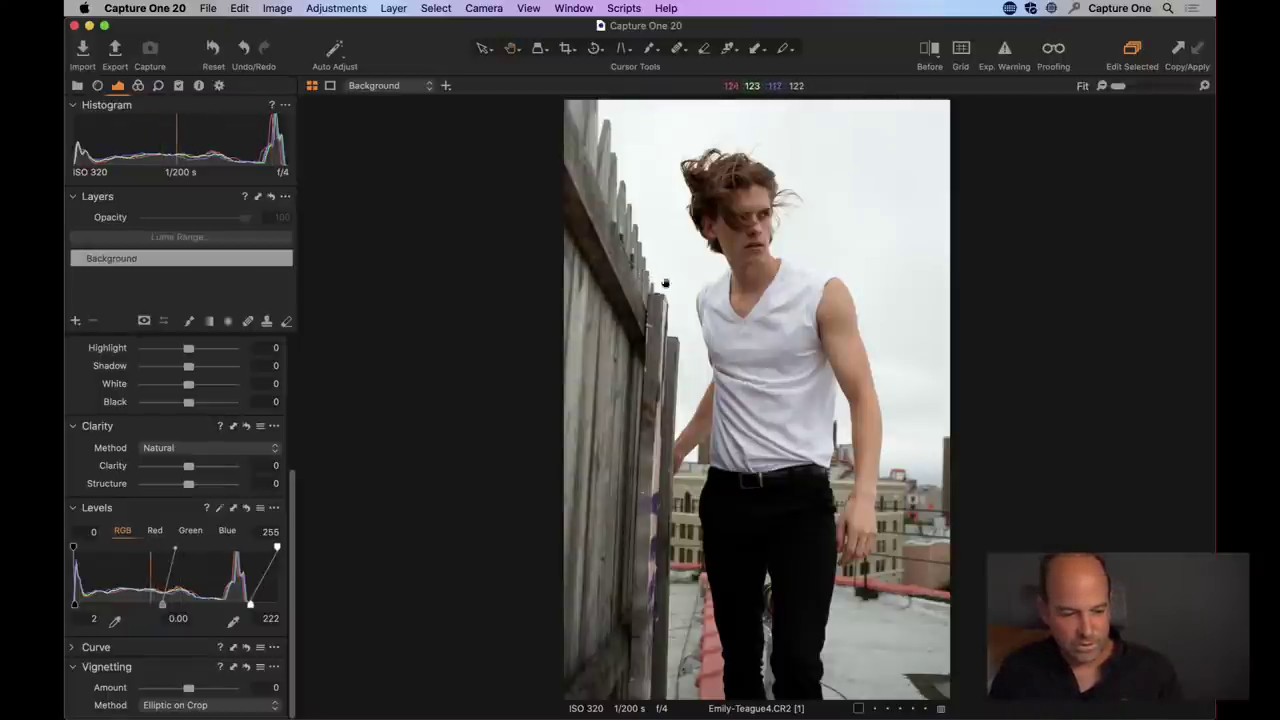
# - Open variant 2 beside the viewer, toggle Adjustment Layer 1 off and on, then select variant 1
pyautogui.press('super+b')
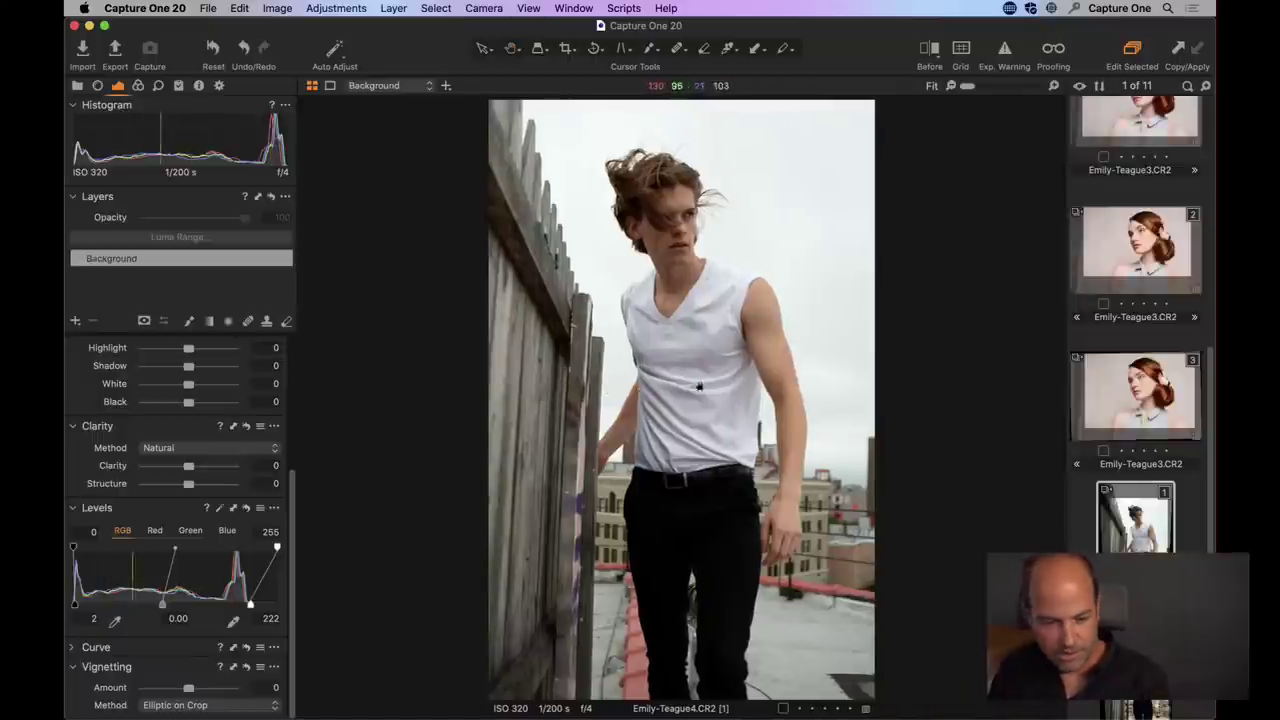
pyautogui.click(1141, 348)
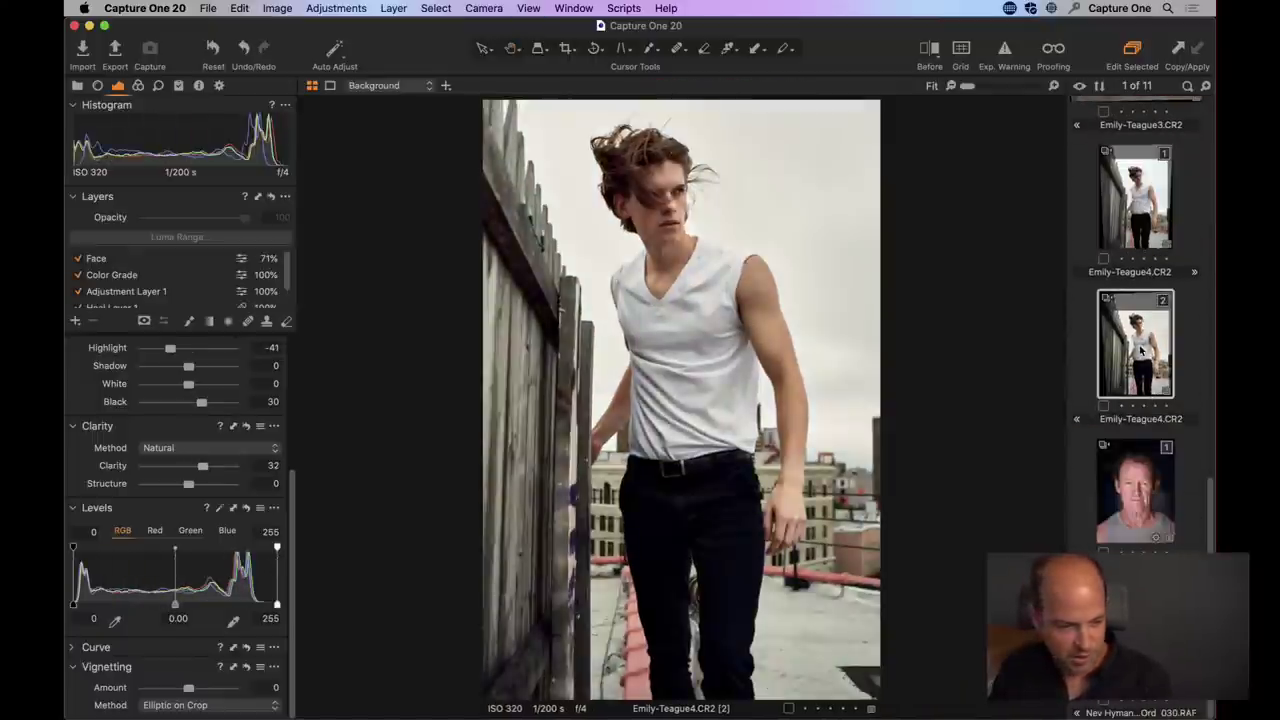
pyautogui.scroll(-2, 170, 280)
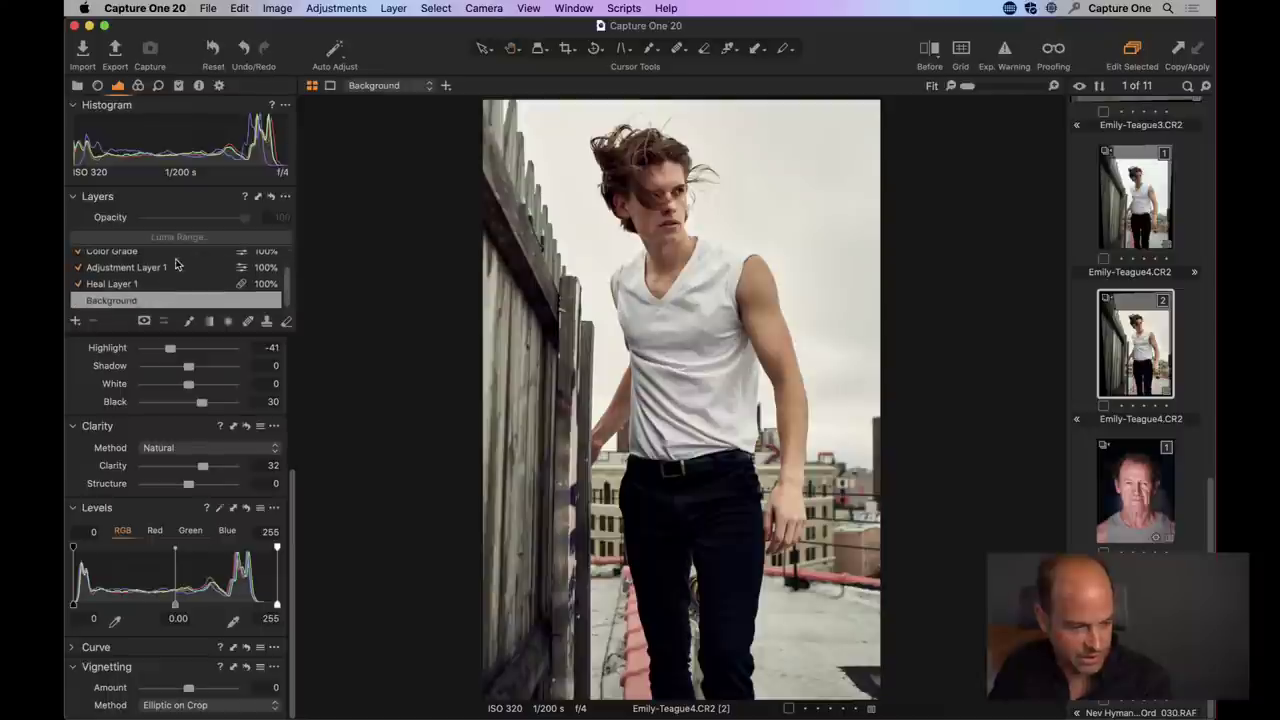
pyautogui.click(131, 268)
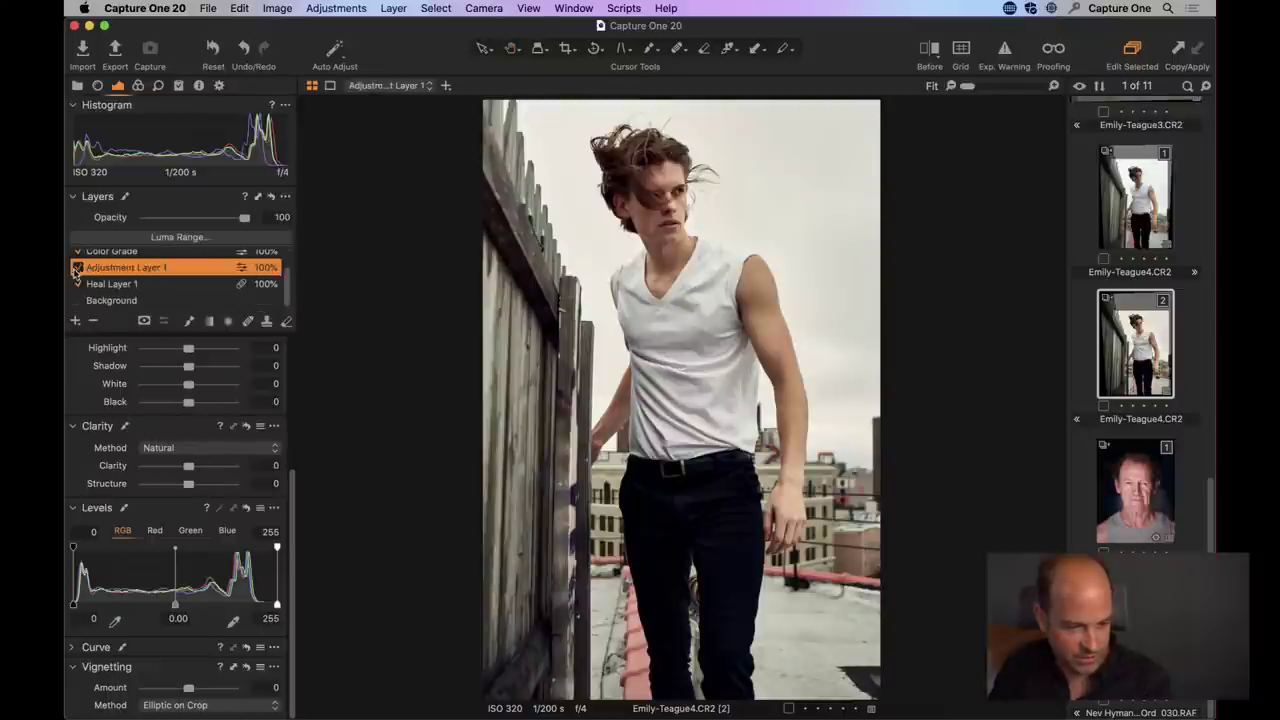
pyautogui.click(77, 268)
pyautogui.click(77, 268)
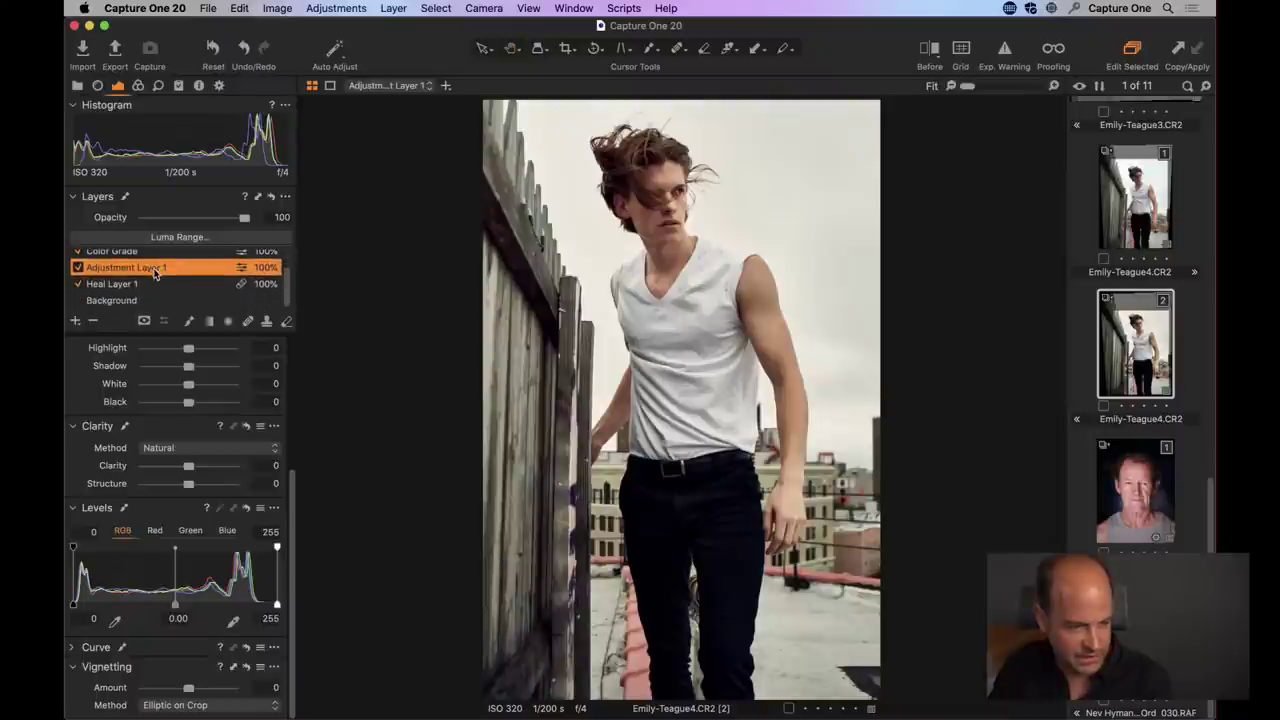
pyautogui.click(1137, 235)
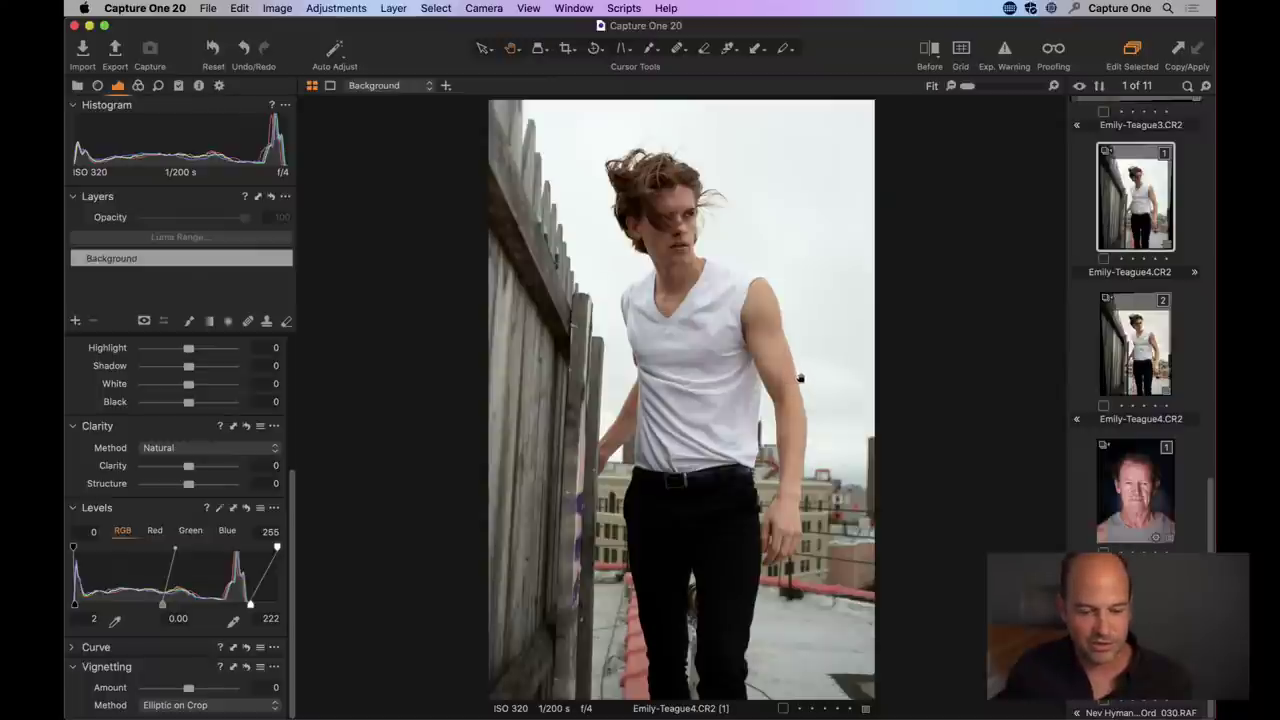
# - Zoom to the face and paint a mask over it with brush Flow 100, Size 170, Hardness 13
pyautogui.doubleClick(682, 279)
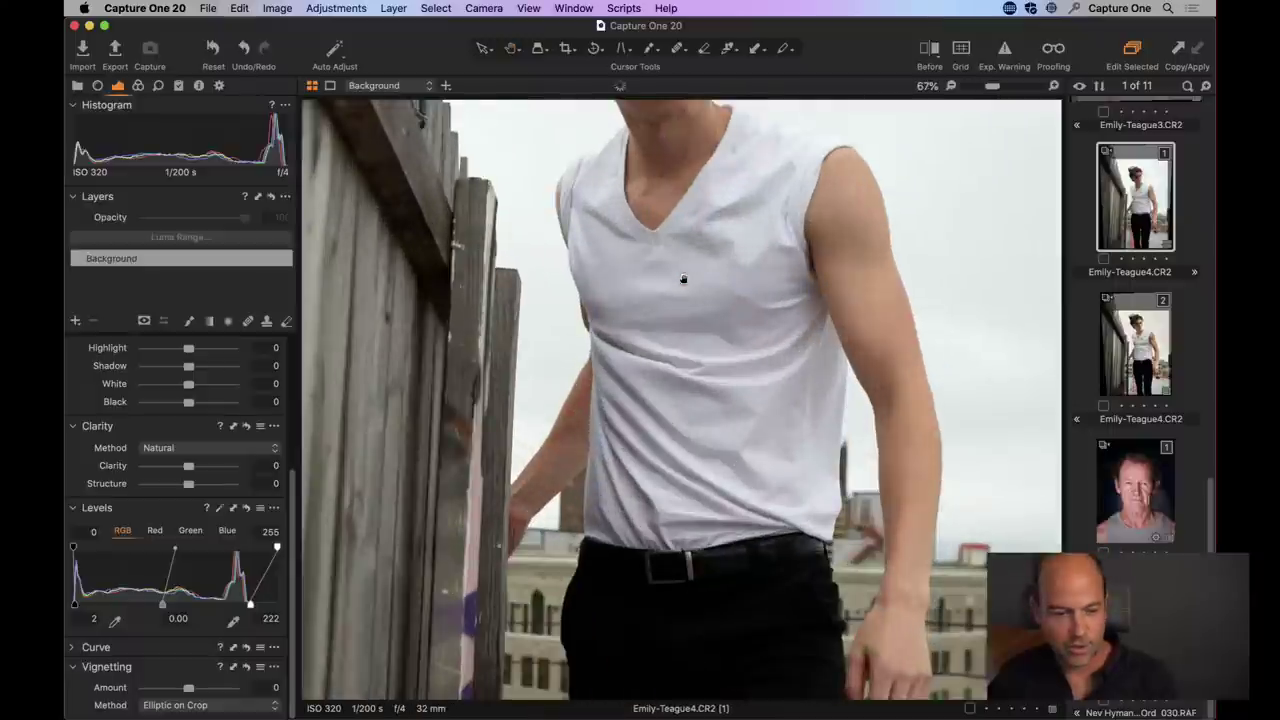
pyautogui.moveTo(724, 285); pyautogui.dragTo(707, 335)
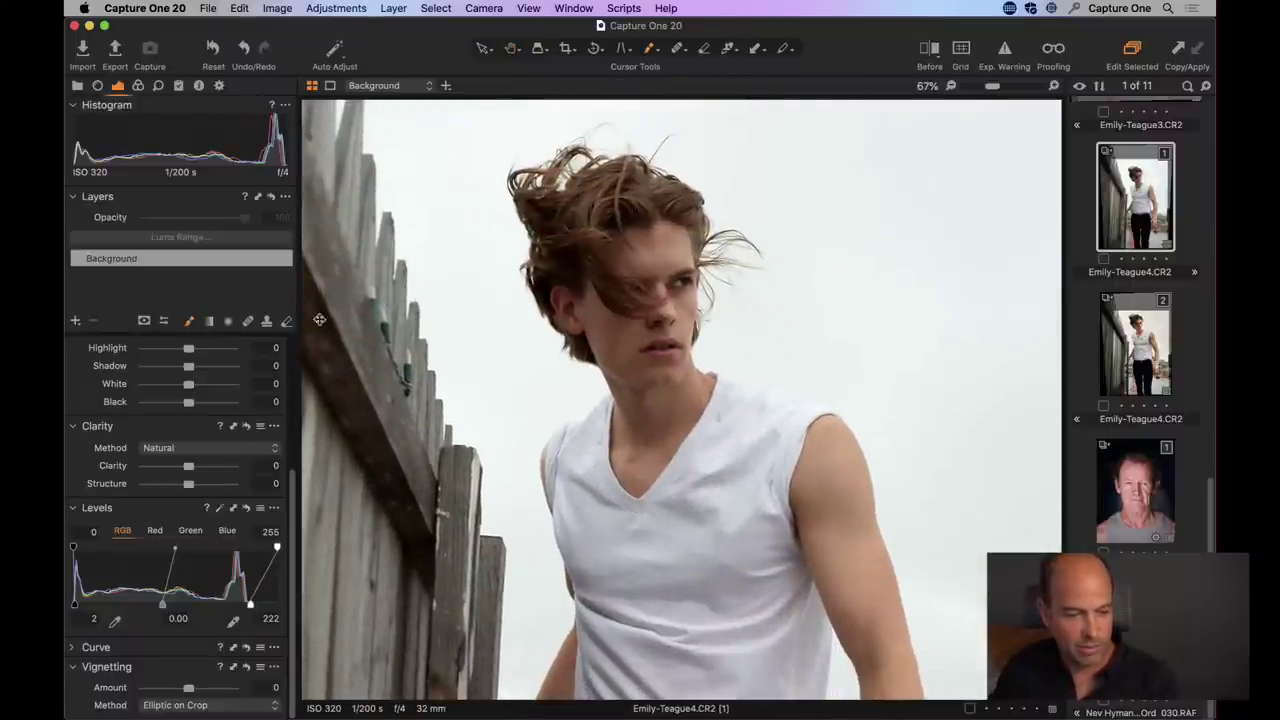
pyautogui.rightClick(634, 298)
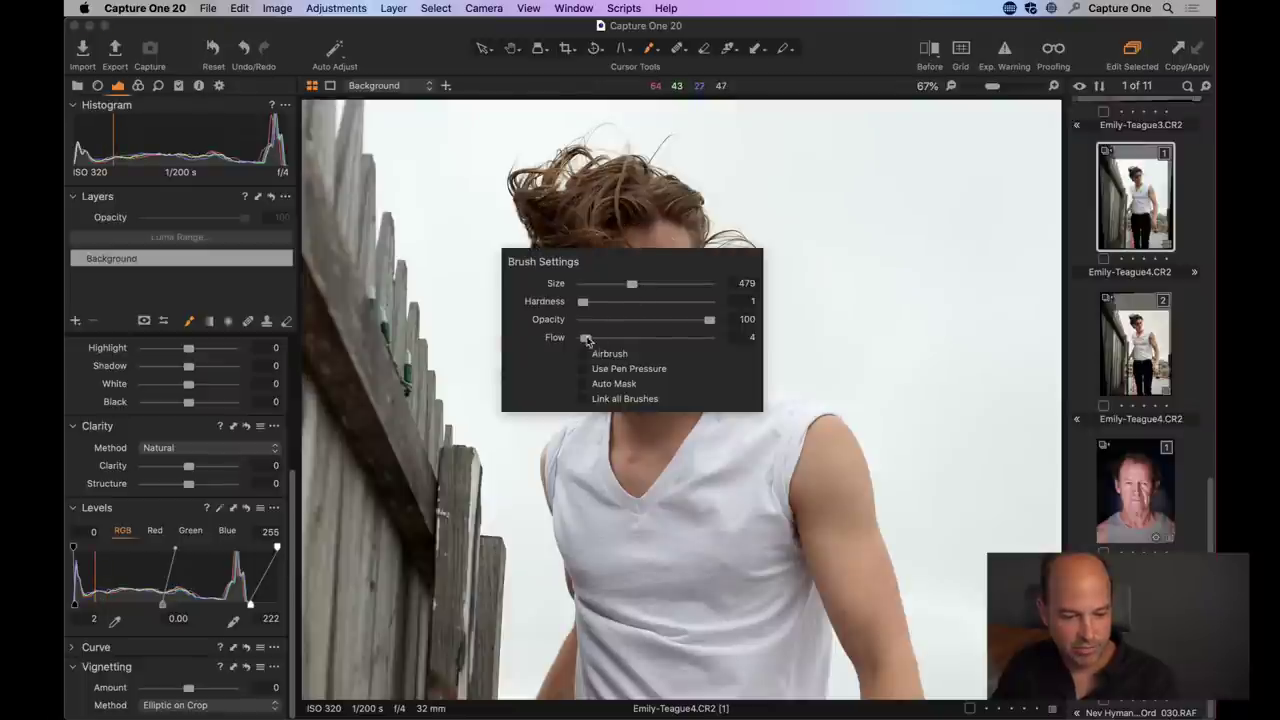
pyautogui.moveTo(586, 340); pyautogui.dragTo(709, 337)
pyautogui.moveTo(630, 284); pyautogui.dragTo(613, 284)
pyautogui.moveTo(582, 301); pyautogui.dragTo(598, 301)
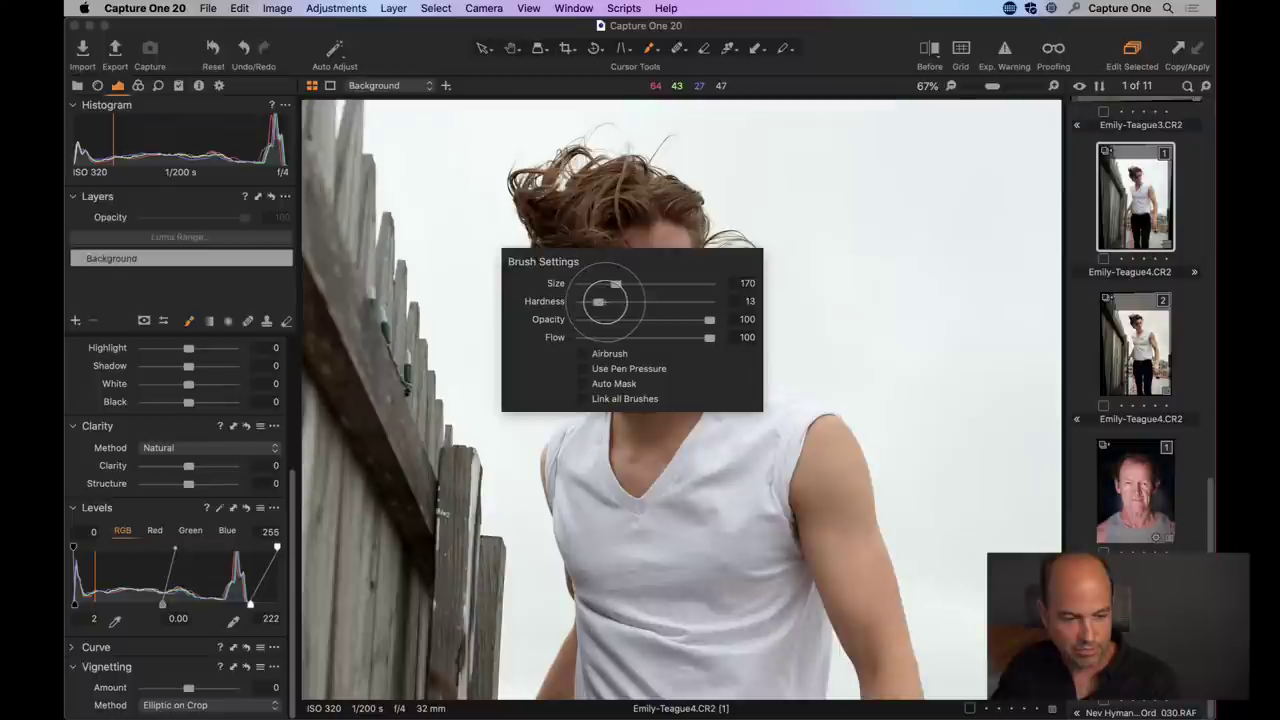
pyautogui.moveTo(665, 230)
pyautogui.mouseDown()
pyautogui.moveTo(622, 250)
pyautogui.moveTo(620, 275)
pyautogui.moveTo(636, 250)
pyautogui.moveTo(606, 314)
pyautogui.moveTo(622, 445)
pyautogui.moveTo(651, 434)
pyautogui.moveTo(686, 386)
pyautogui.moveTo(668, 308)
pyautogui.moveTo(675, 265)
pyautogui.moveTo(645, 232)
pyautogui.moveTo(574, 300)
pyautogui.mouseUp()
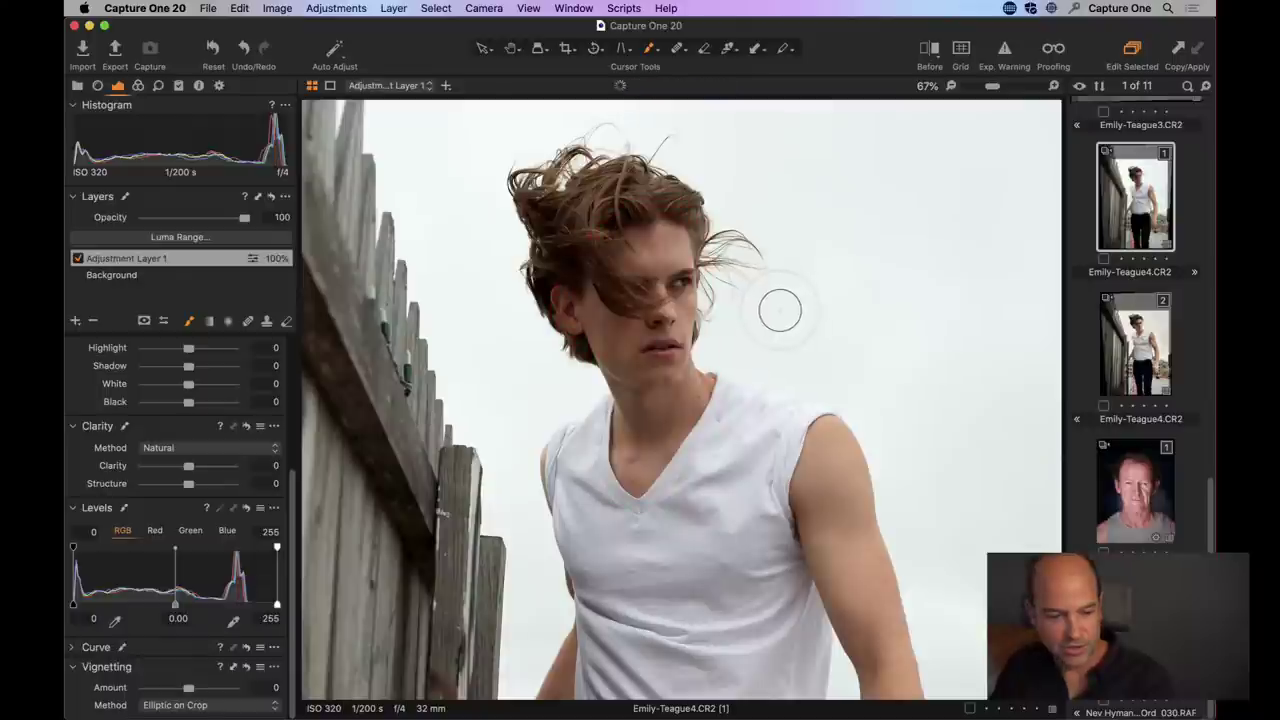
pyautogui.press('super+shift+b')
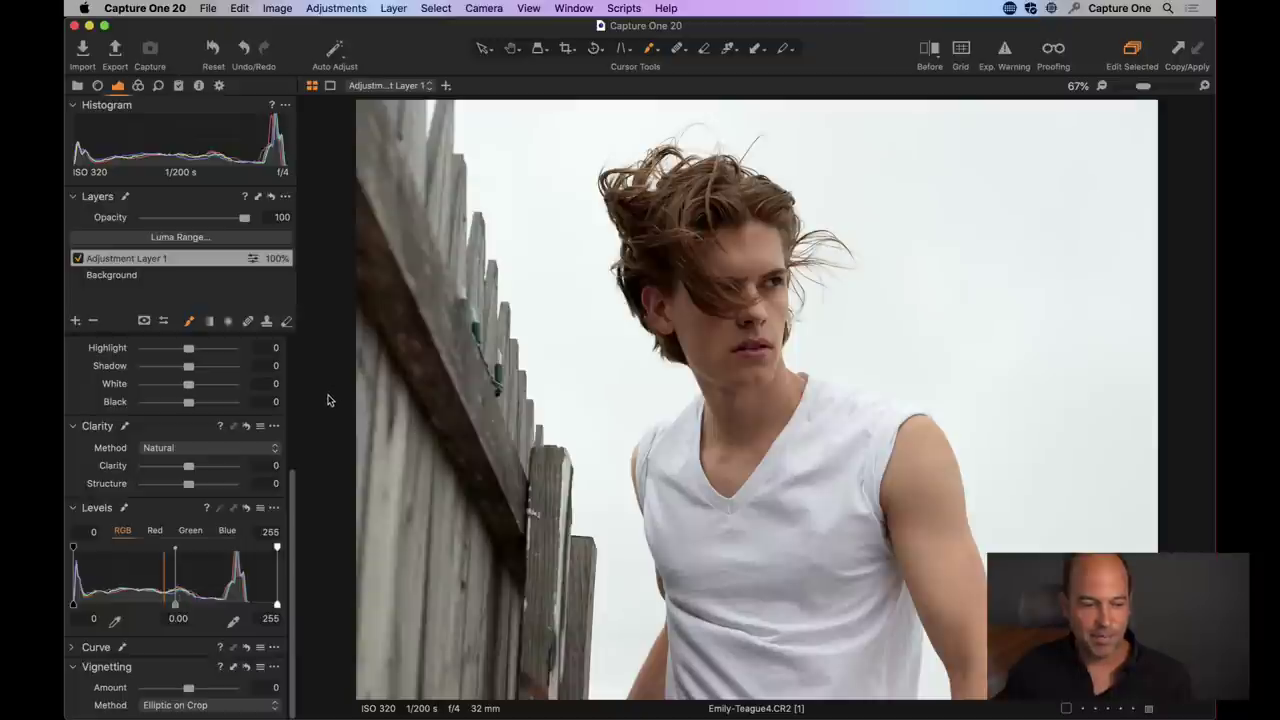
# - Rename the new adjustment layer to 'face' and zoom out to the whole photo
pyautogui.doubleClick(131, 262)
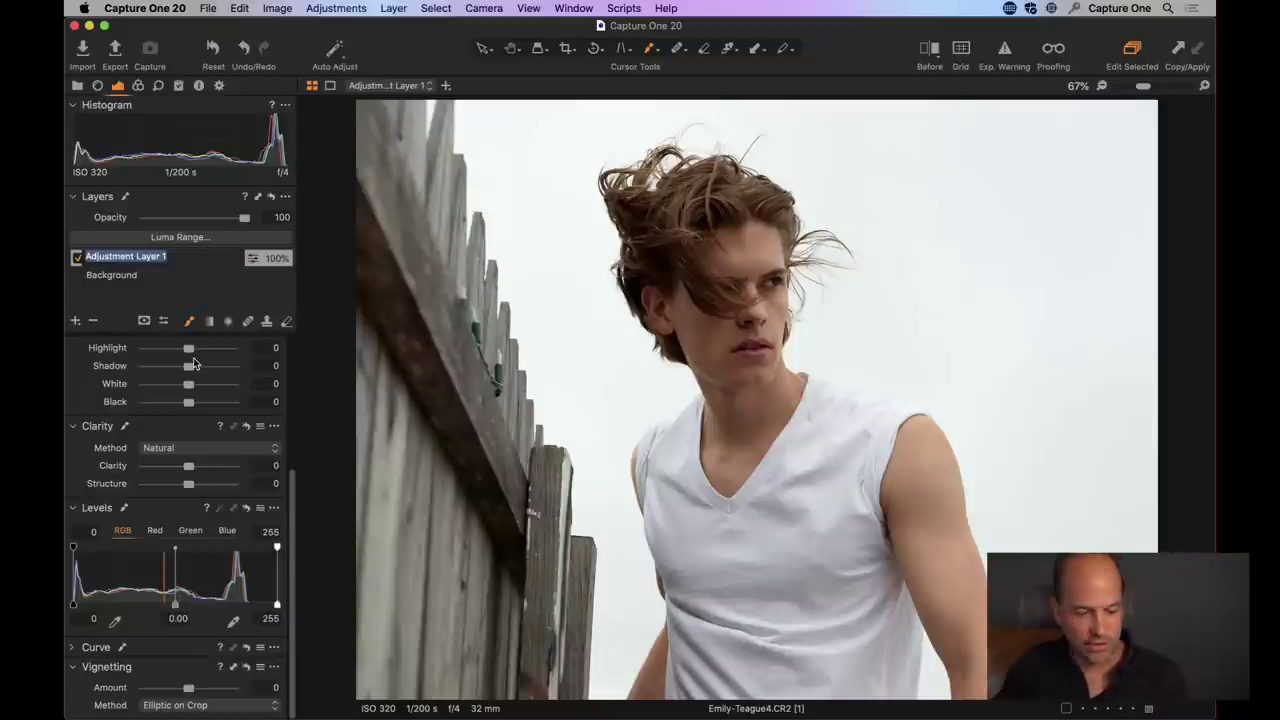
pyautogui.write('face')
pyautogui.press('Return')
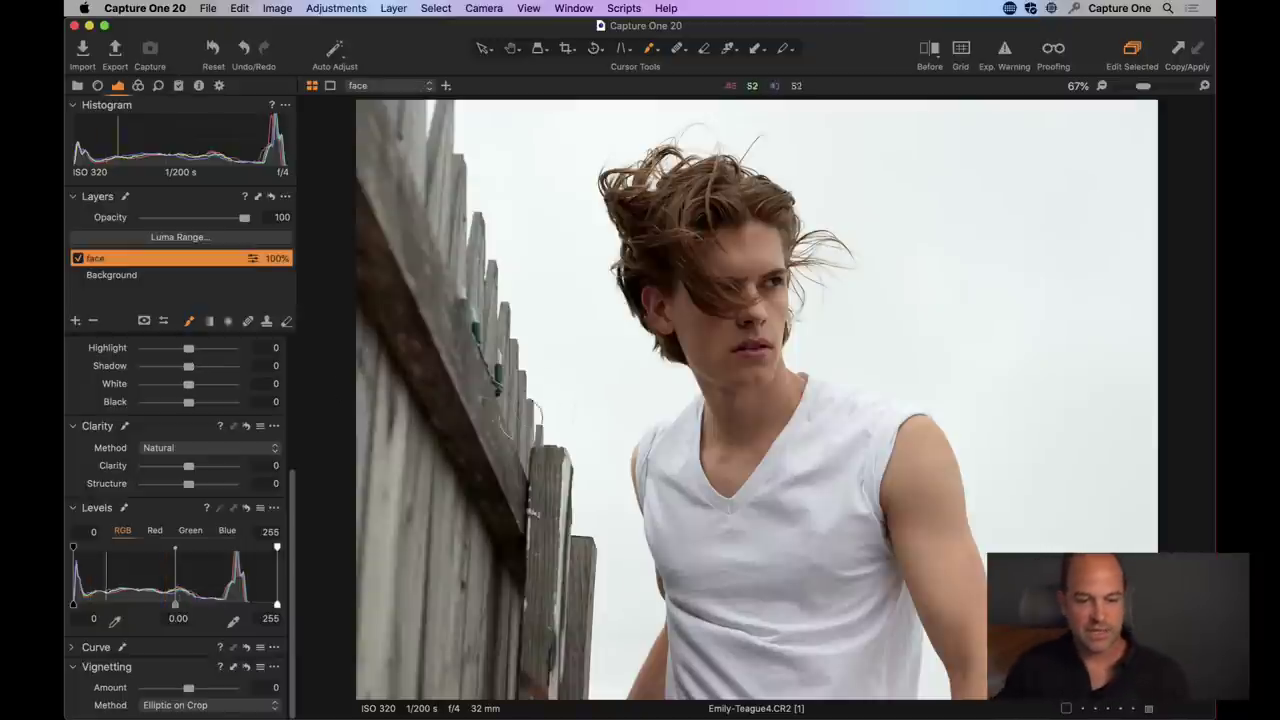
pyautogui.press('super+minus')
pyautogui.press('super+minus')
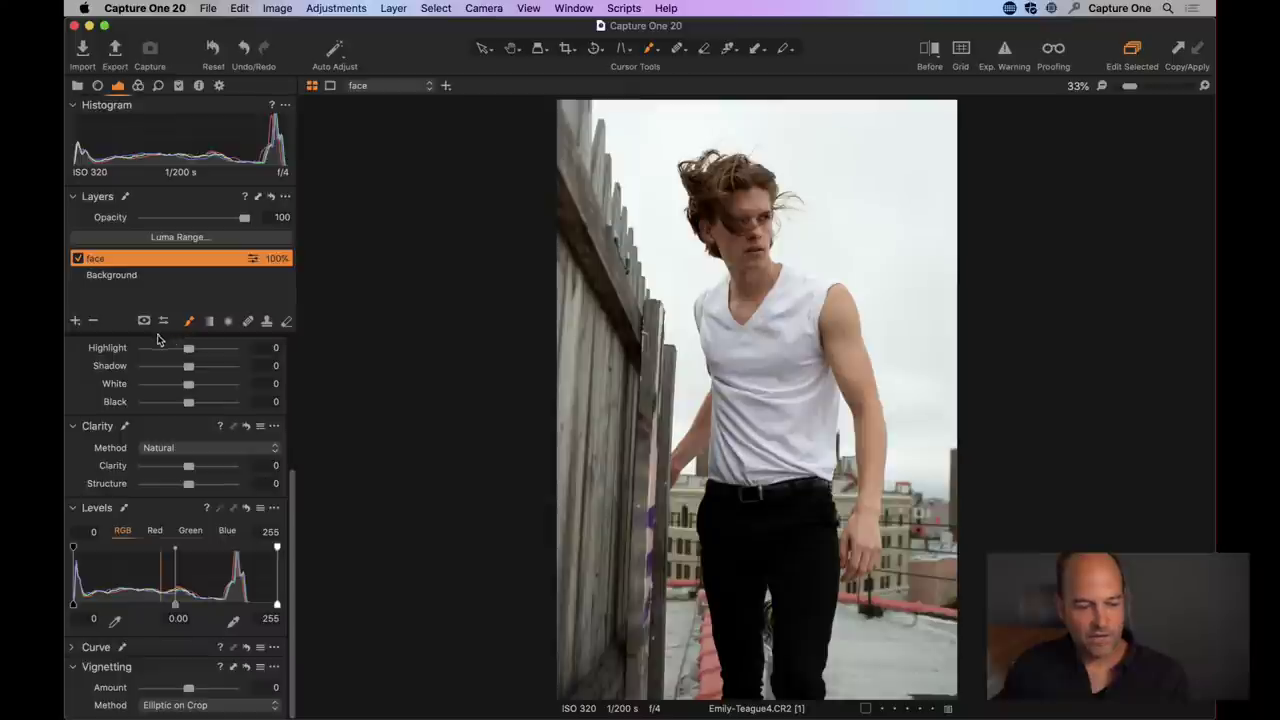
pyautogui.scroll(5, 166, 401)
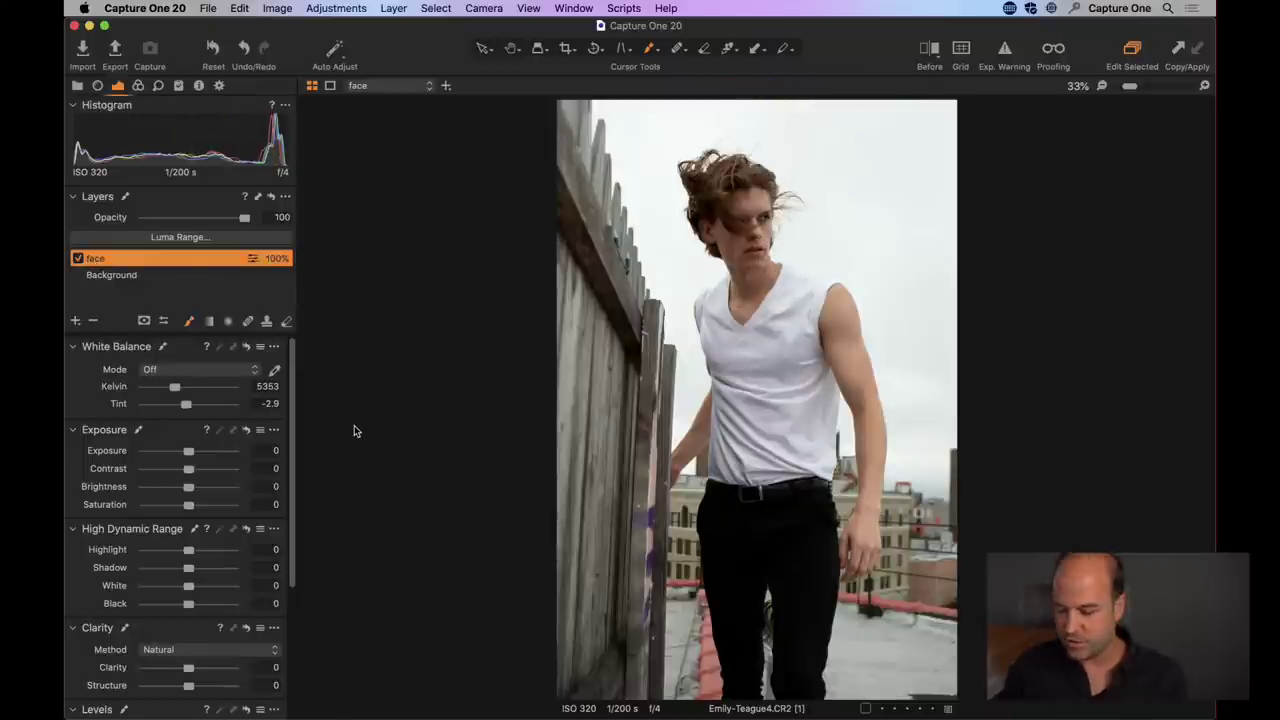
# - Set Exposure Brightness to 14 on the face layer, toggling the layer to compare
pyautogui.press('m')
pyautogui.press('m')
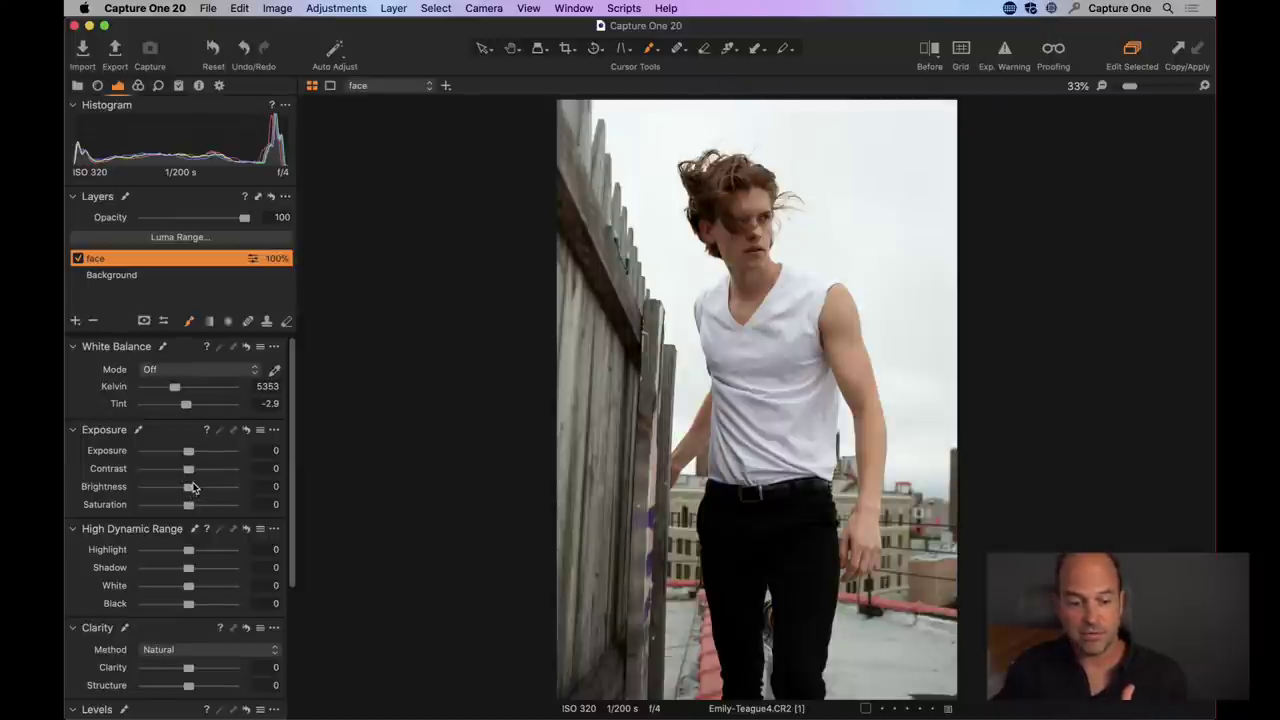
pyautogui.moveTo(193, 492)
pyautogui.mouseDown()
pyautogui.moveTo(237, 490)
pyautogui.moveTo(180, 502)
pyautogui.moveTo(229, 502)
pyautogui.moveTo(186, 503)
pyautogui.moveTo(204, 504)
pyautogui.mouseUp()
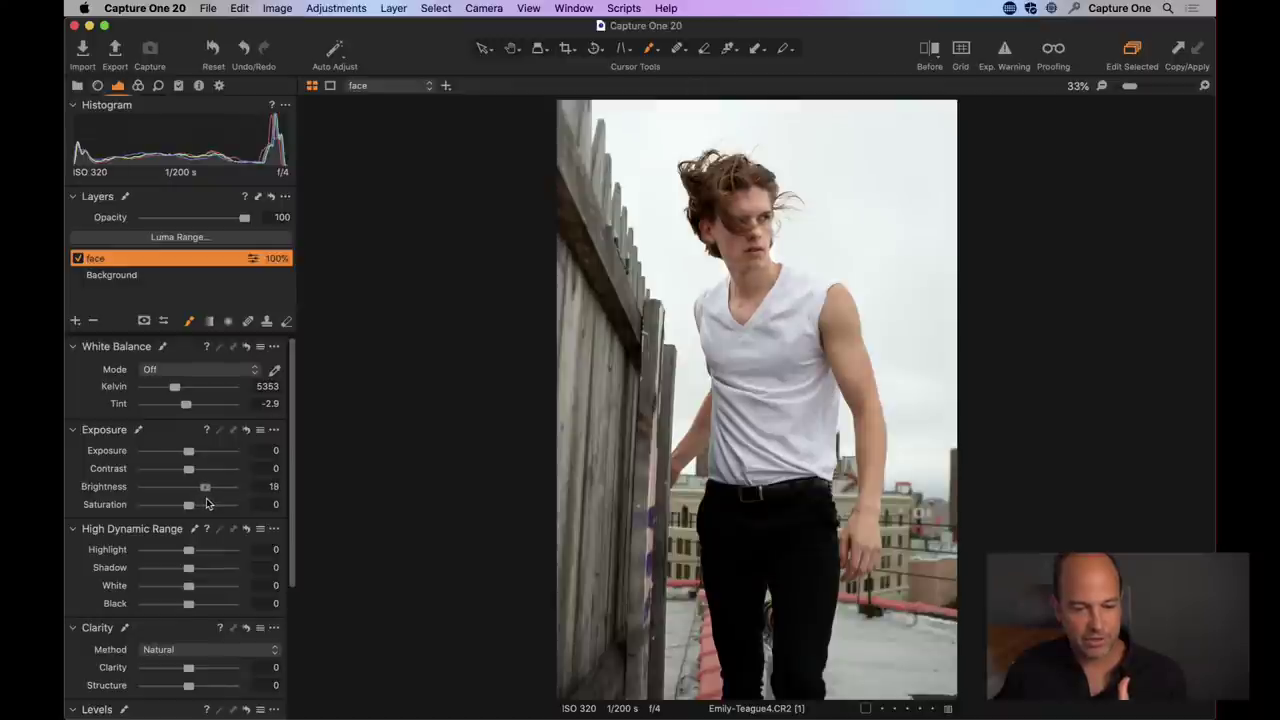
pyautogui.click(79, 258)
pyautogui.click(79, 258)
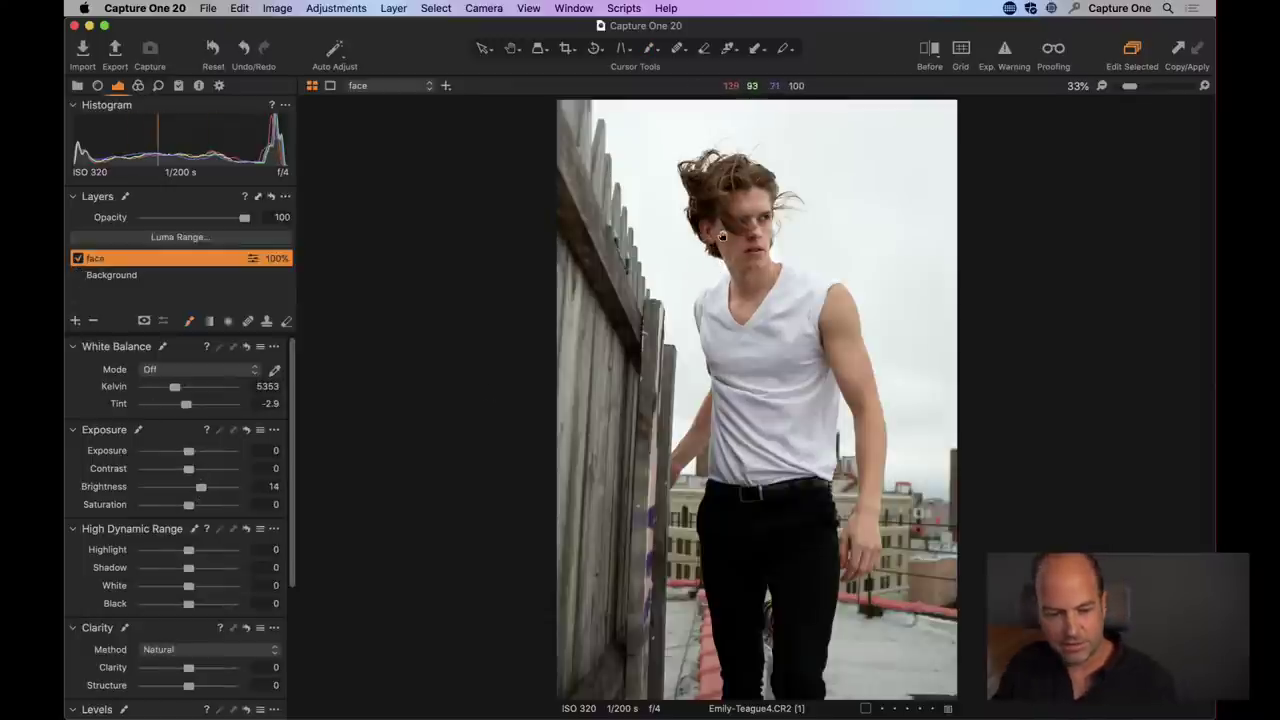
# - Lift High Dynamic Range Shadow to 32 on the face at 100%, then fit the photo to view
pyautogui.click(714, 258)
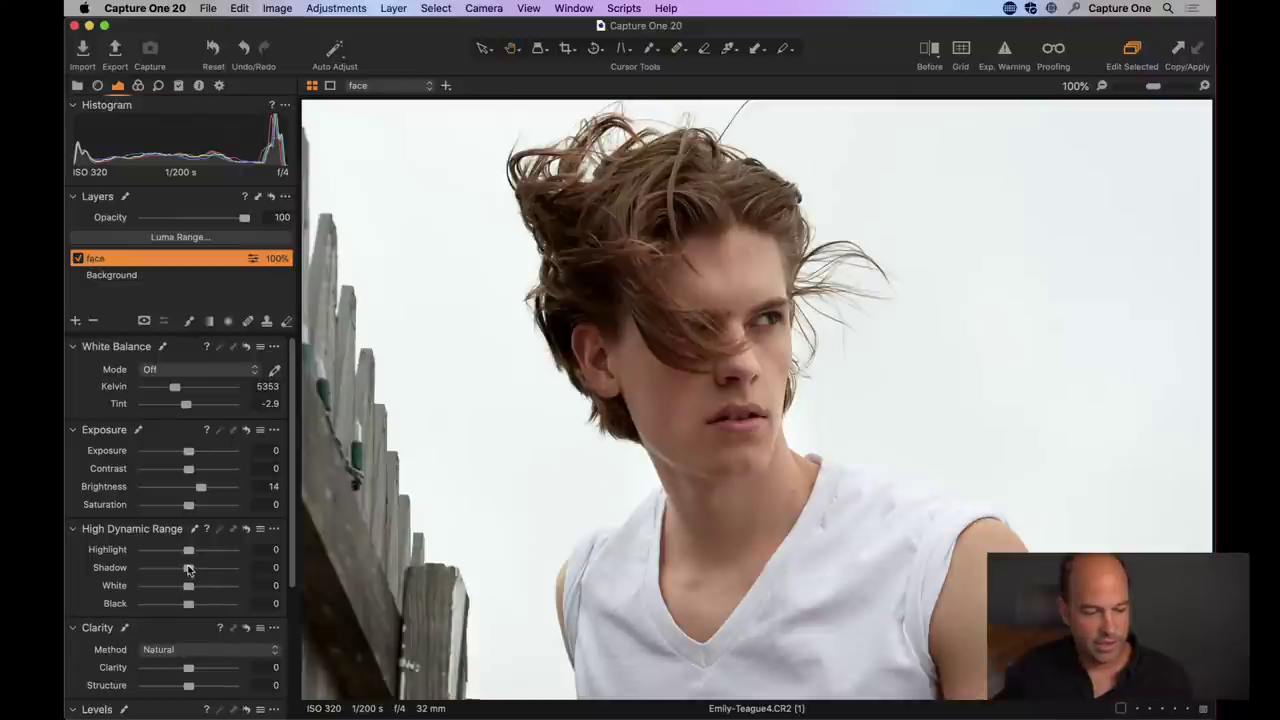
pyautogui.moveTo(199, 570)
pyautogui.mouseDown()
pyautogui.moveTo(216, 571)
pyautogui.moveTo(192, 570)
pyautogui.mouseUp()
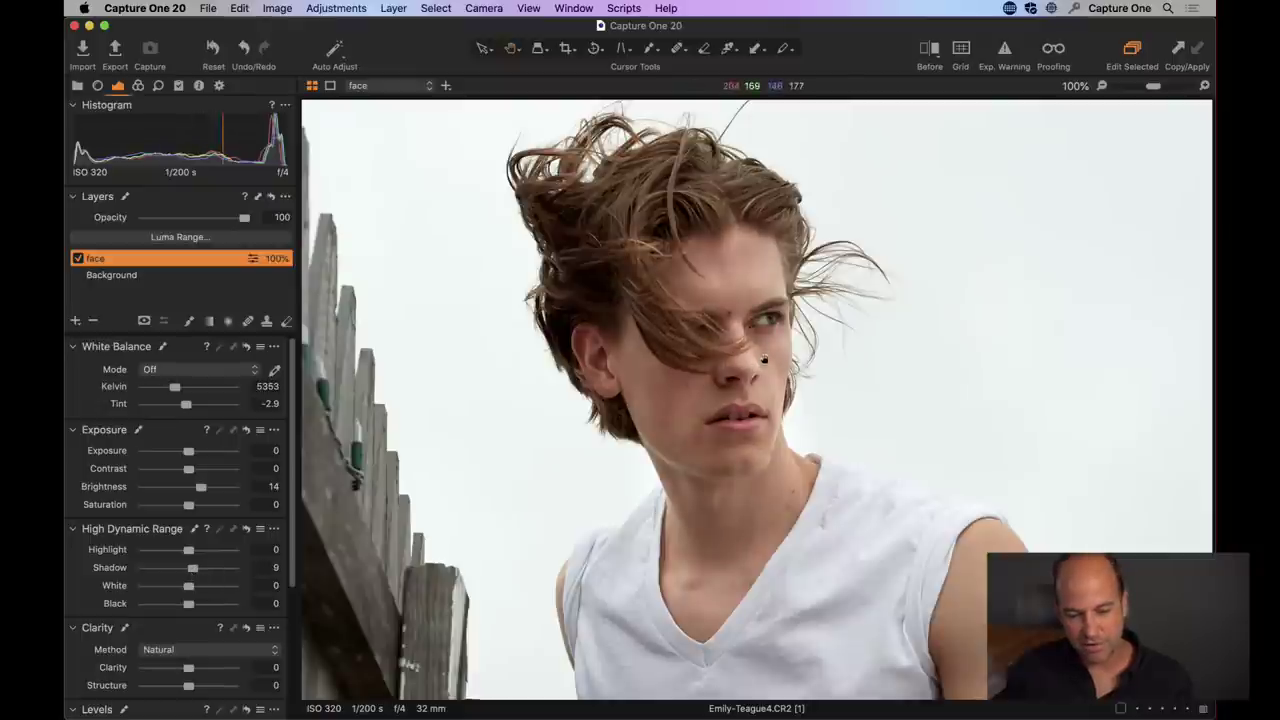
pyautogui.moveTo(194, 571); pyautogui.dragTo(199, 571)
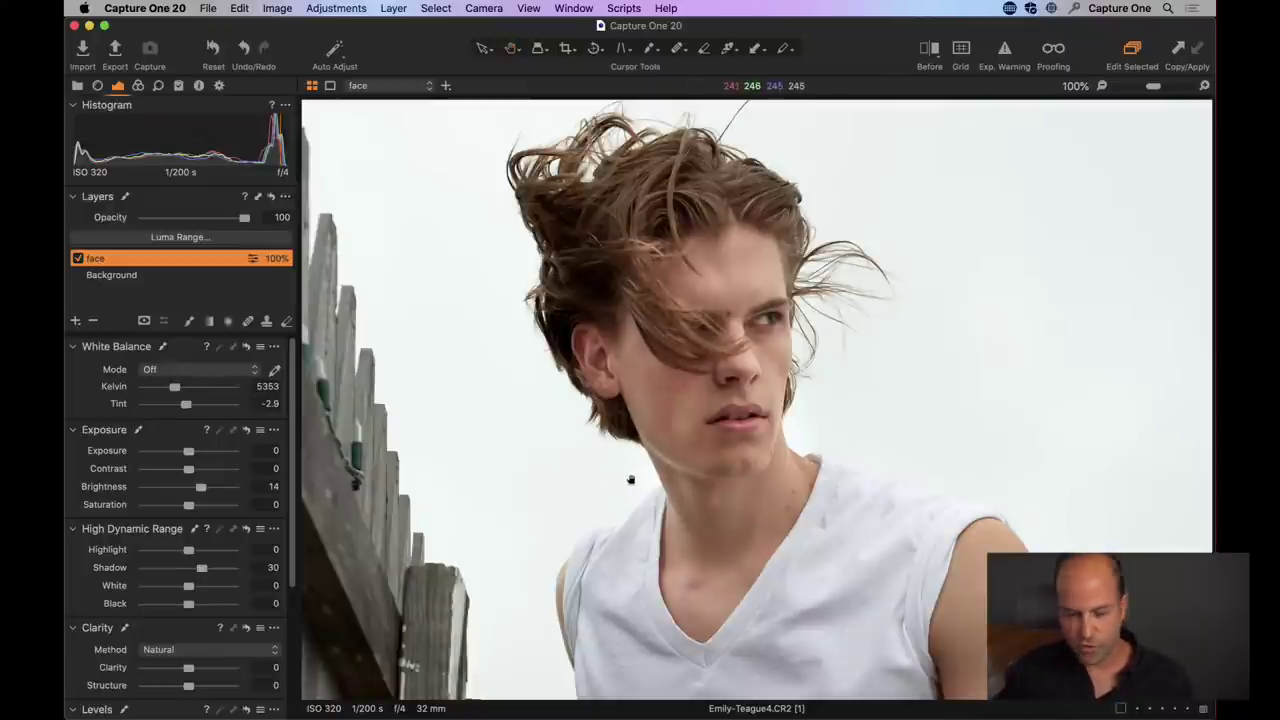
pyautogui.press('m')
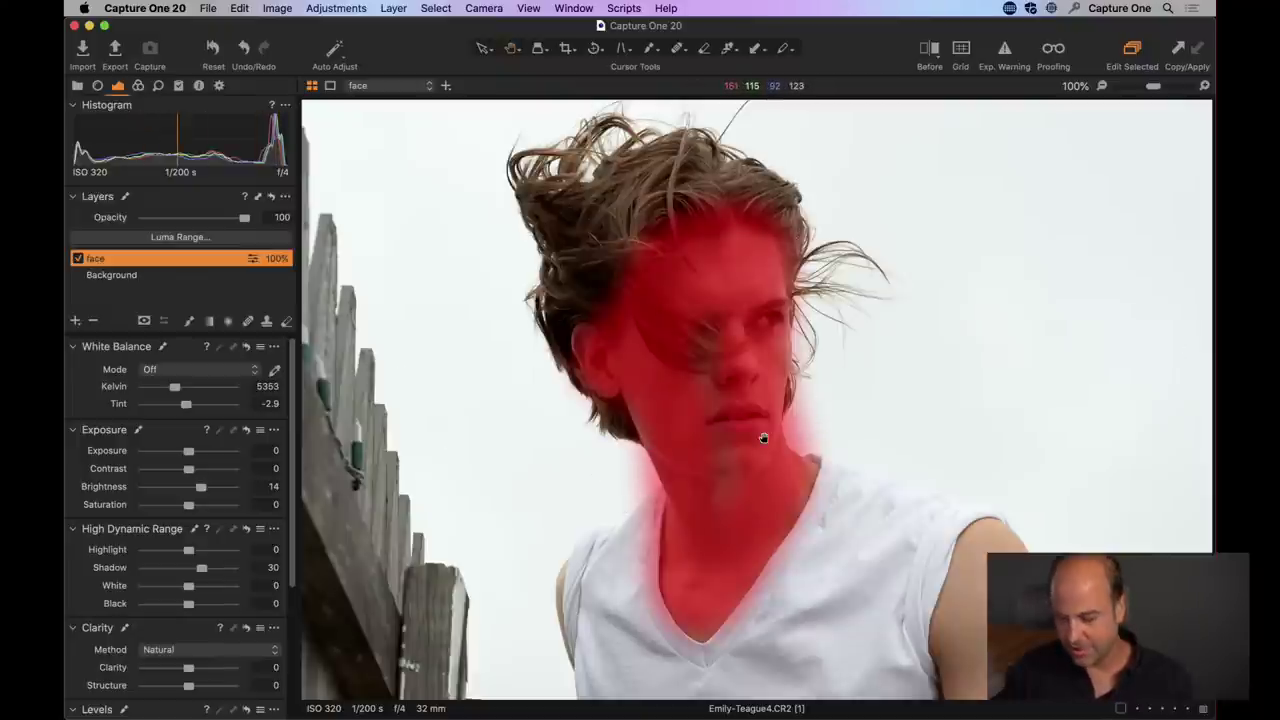
pyautogui.press('m')
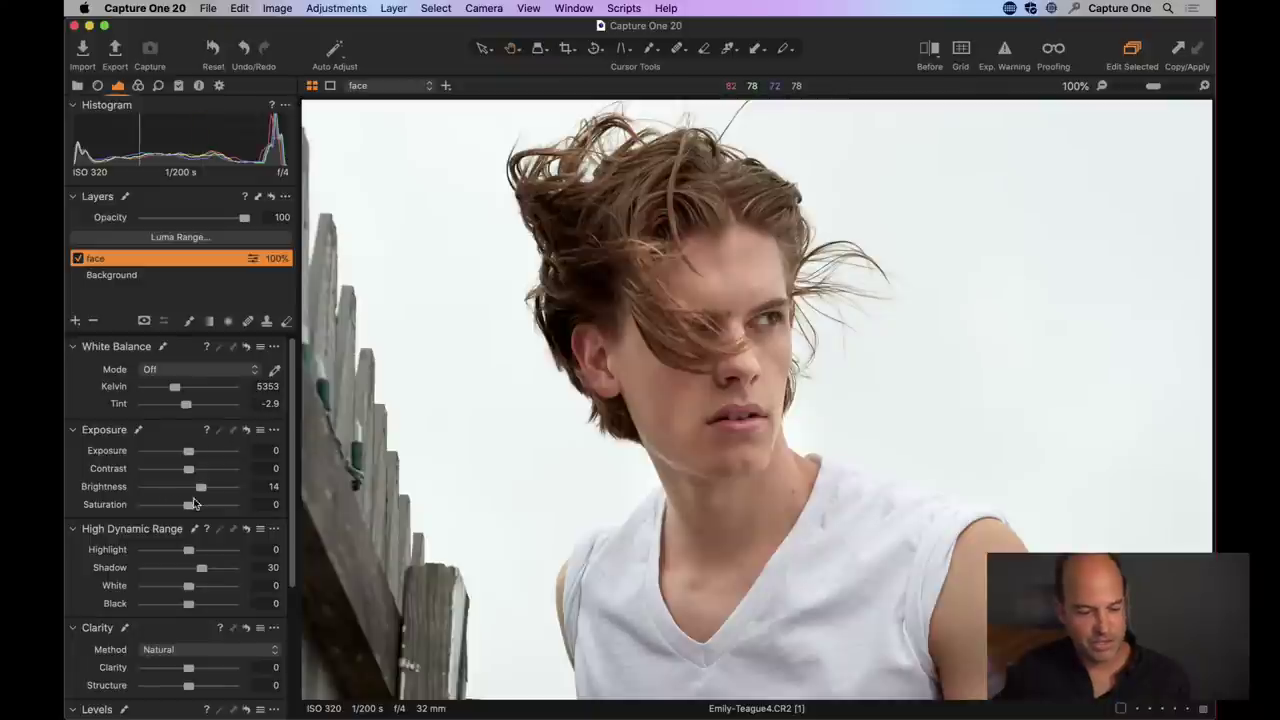
pyautogui.moveTo(205, 575); pyautogui.dragTo(203, 577)
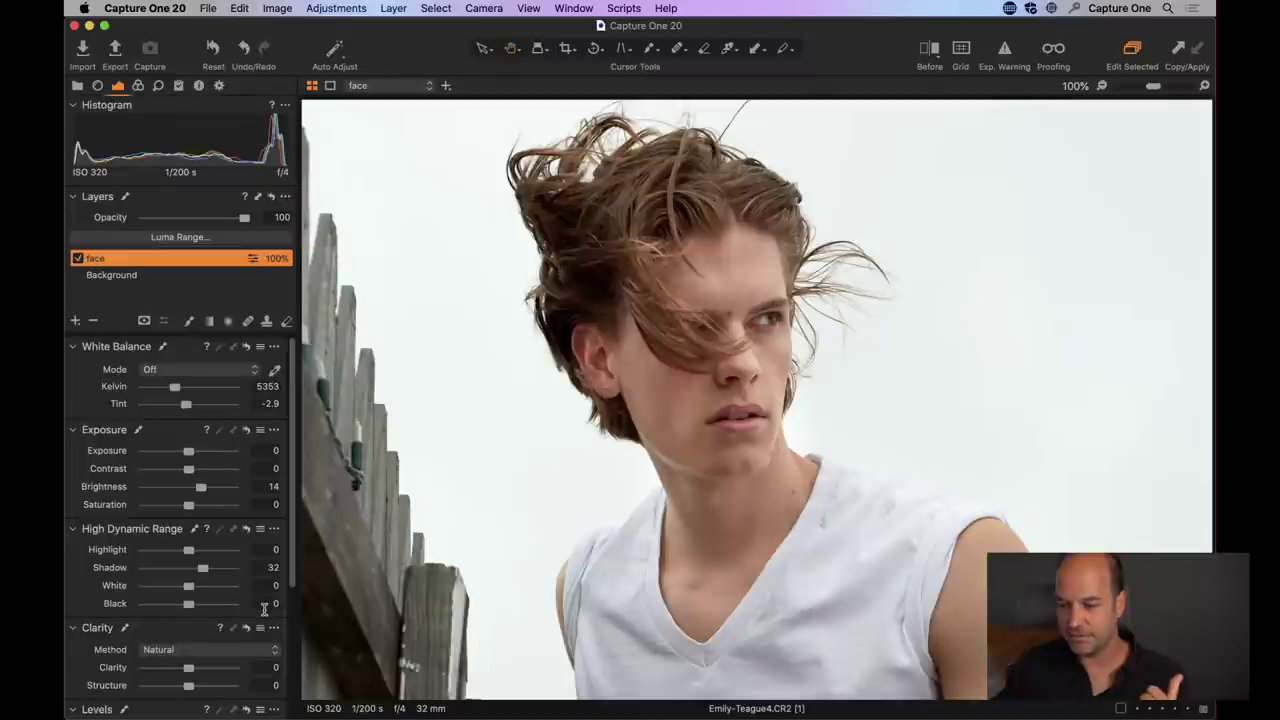
pyautogui.press('super+0')
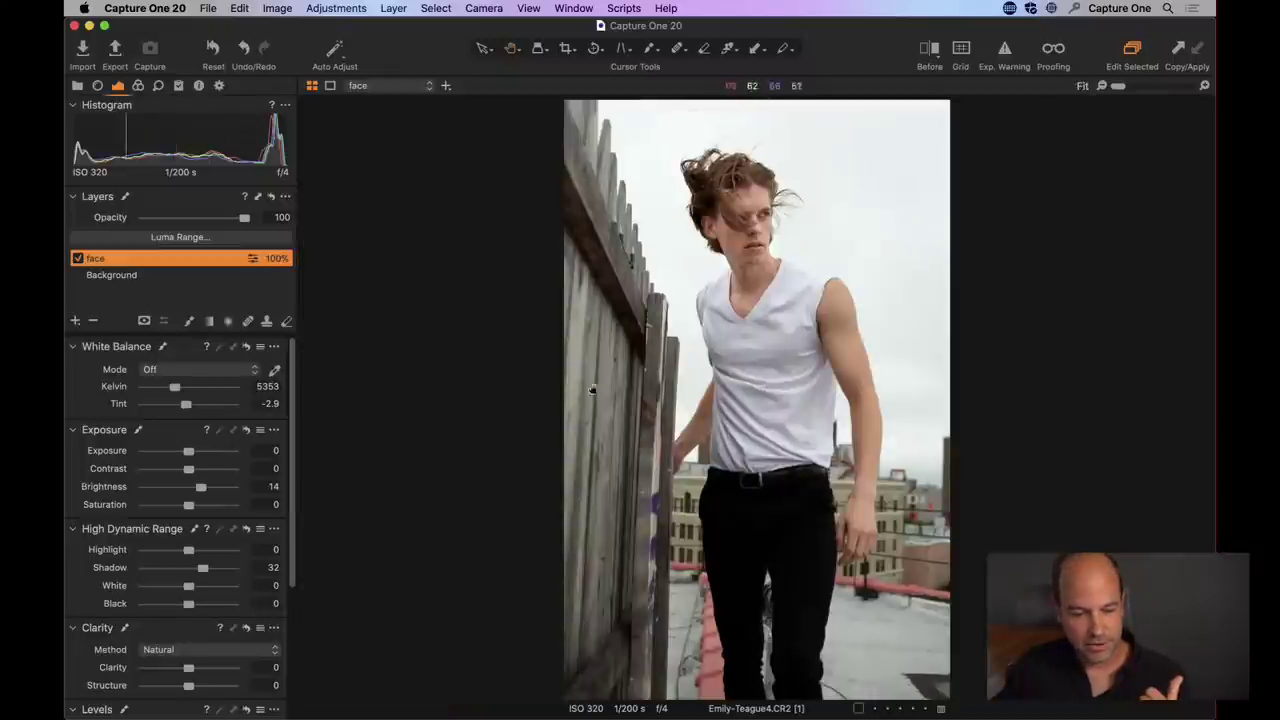
pyautogui.click(78, 258)
pyautogui.click(78, 258)
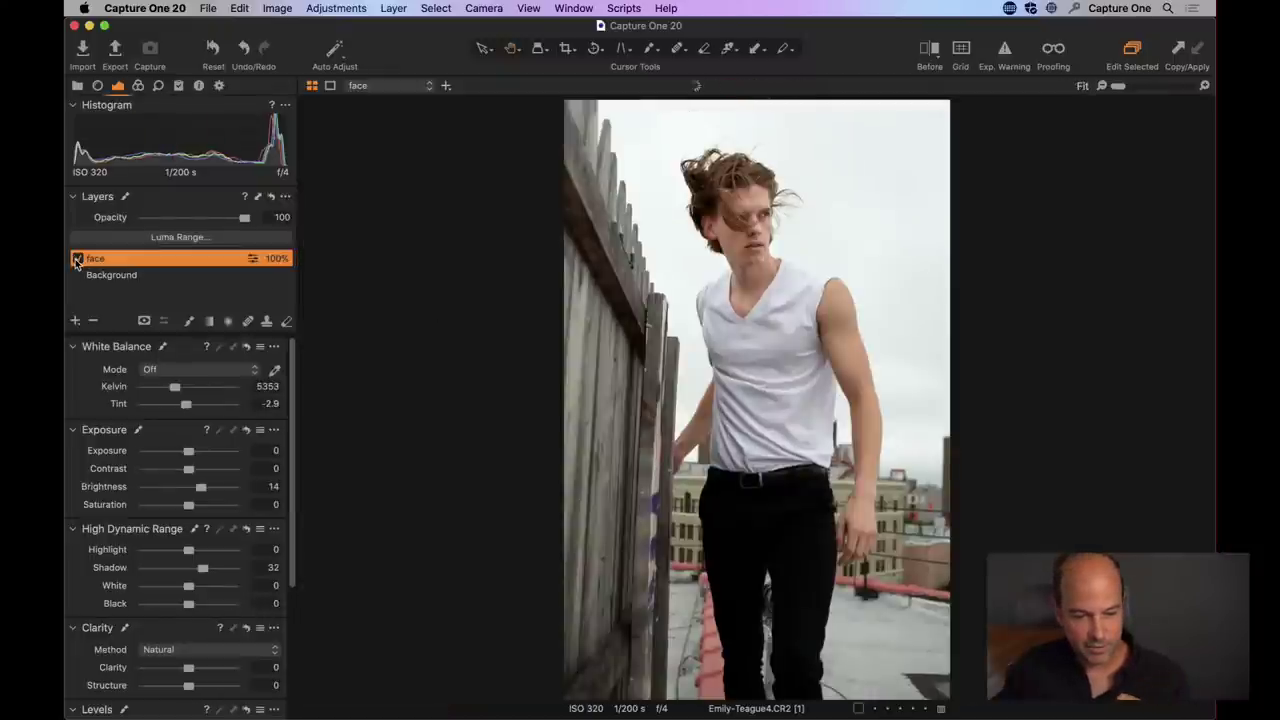
pyautogui.moveTo(245, 220); pyautogui.dragTo(205, 224)
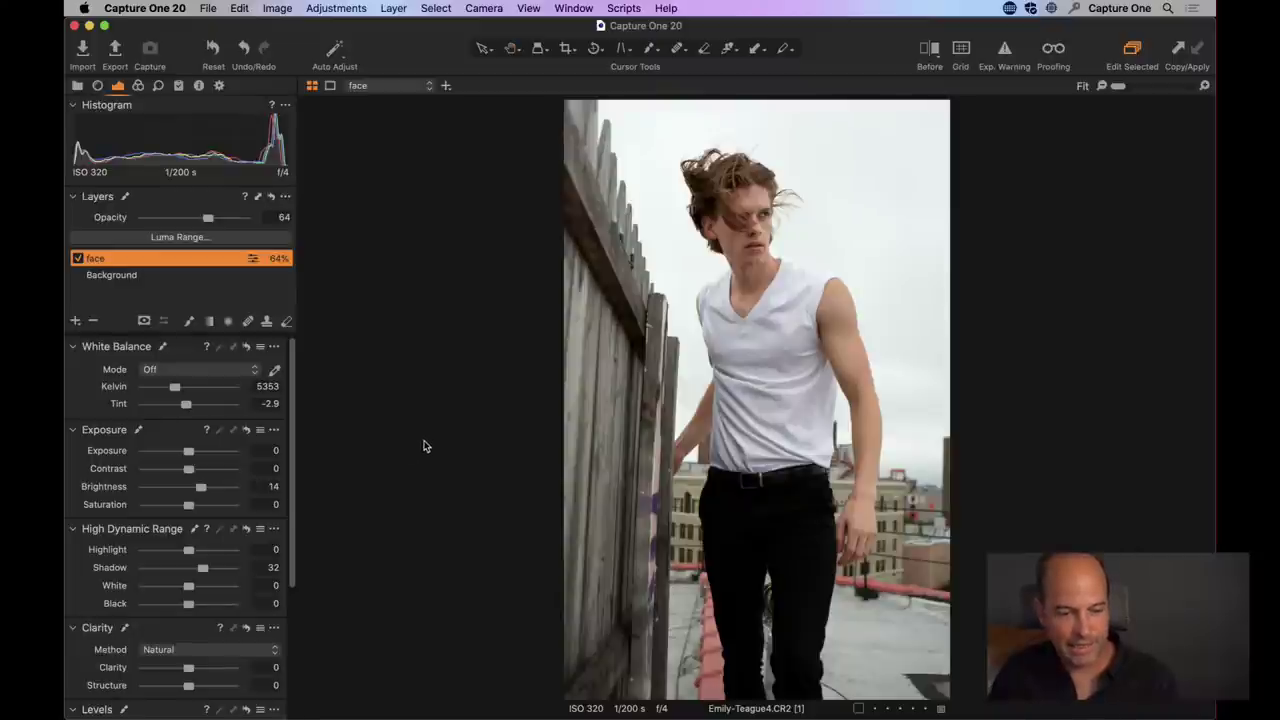
pyautogui.click(720, 546)
pyautogui.hscroll(5, 725, 418)
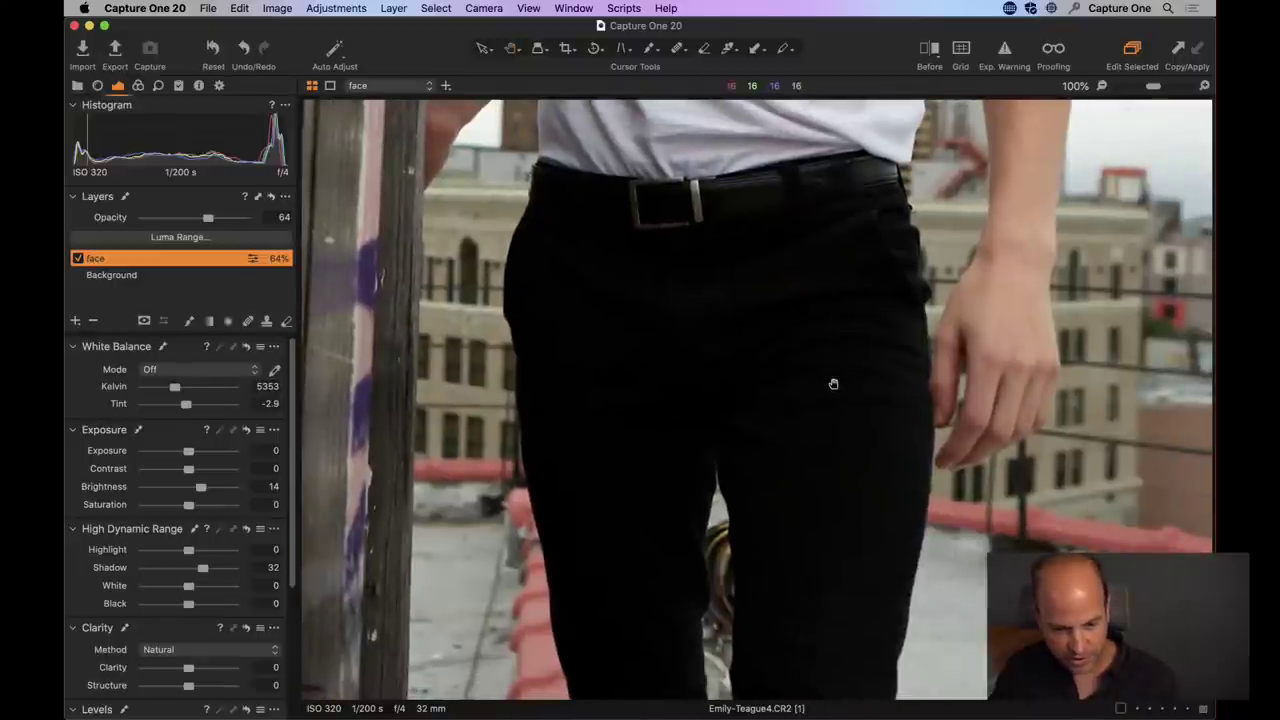
pyautogui.click(822, 392)
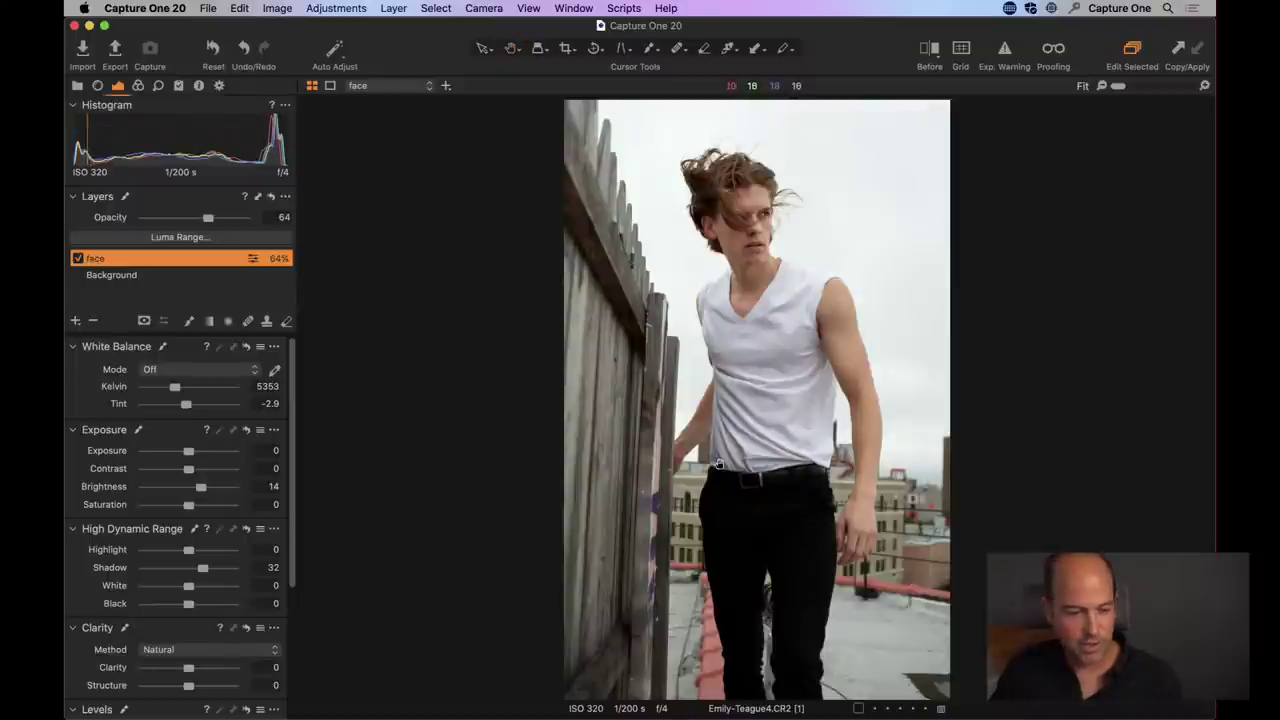
pyautogui.click(137, 270)
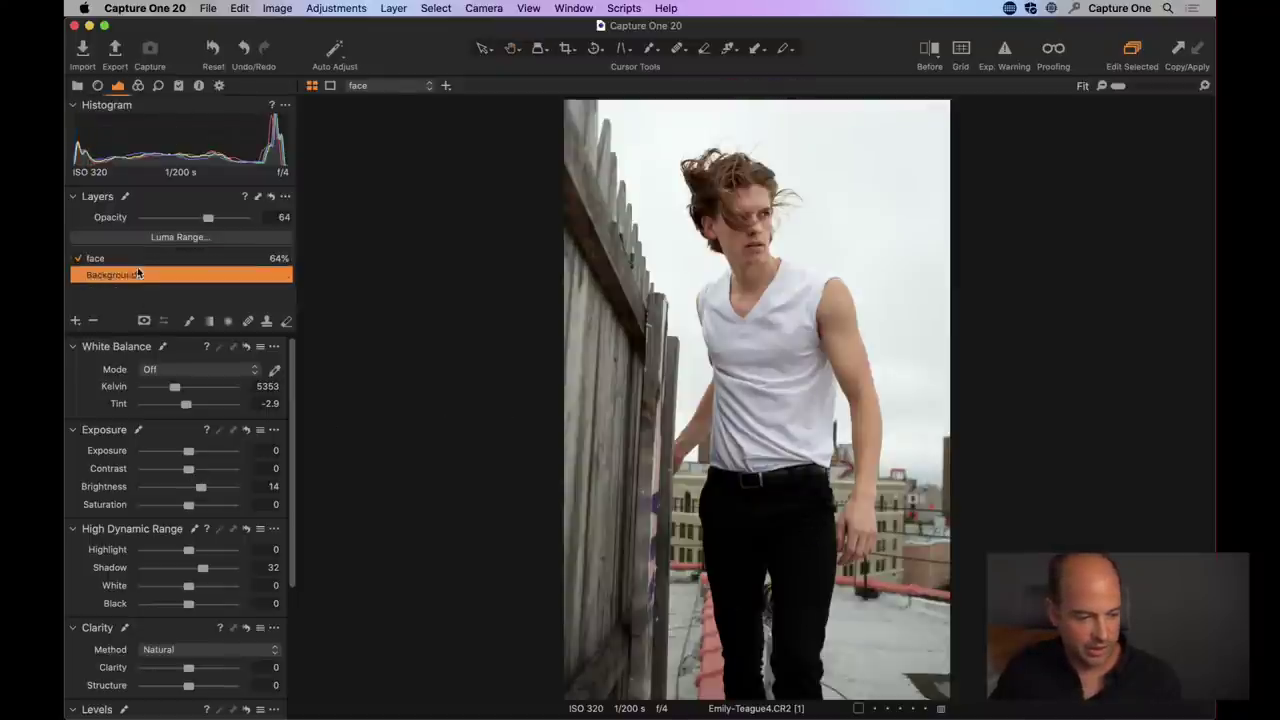
pyautogui.moveTo(190, 475); pyautogui.dragTo(206, 477)
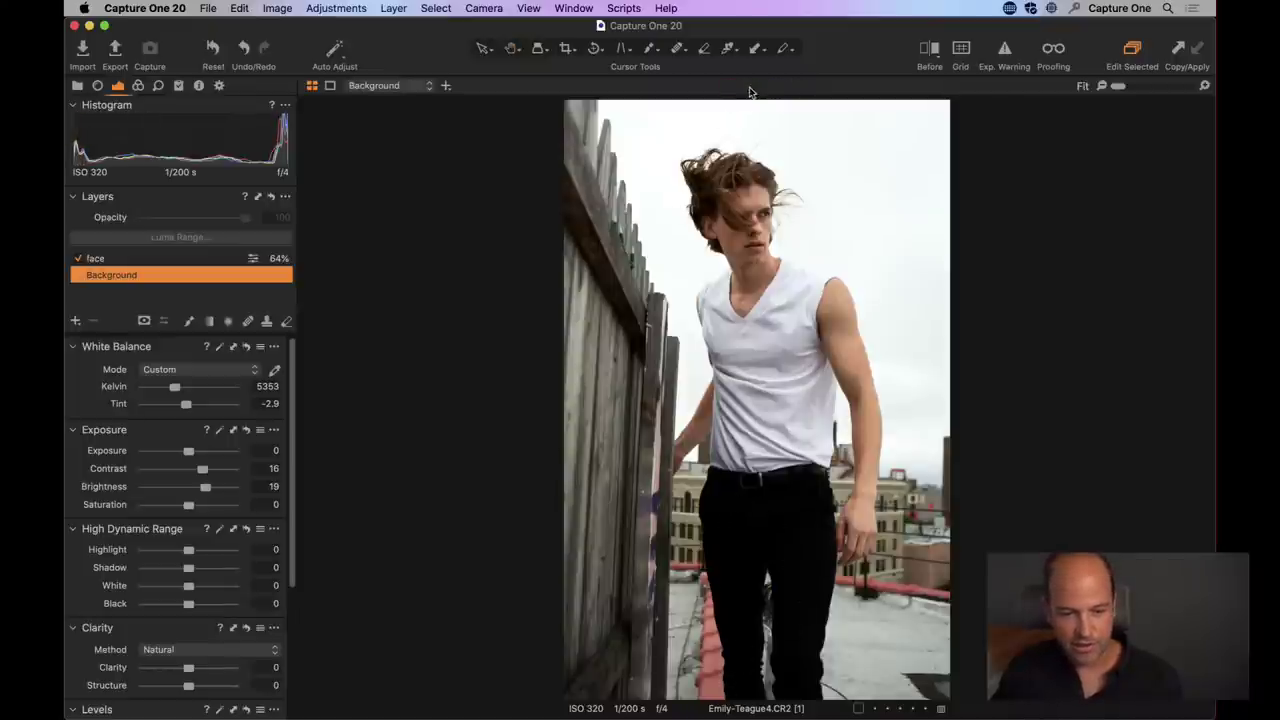
pyautogui.press('h')
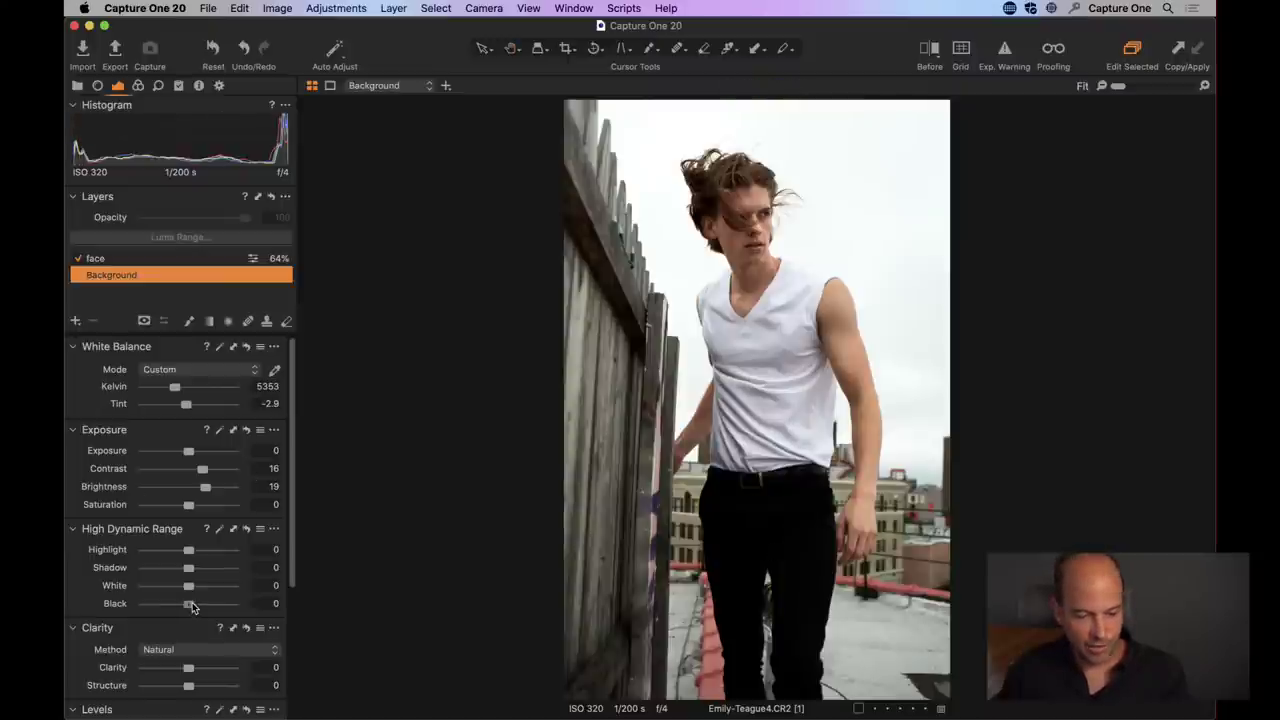
pyautogui.moveTo(189, 604)
pyautogui.mouseDown()
pyautogui.moveTo(250, 608)
pyautogui.moveTo(145, 608)
pyautogui.moveTo(205, 609)
pyautogui.mouseUp()
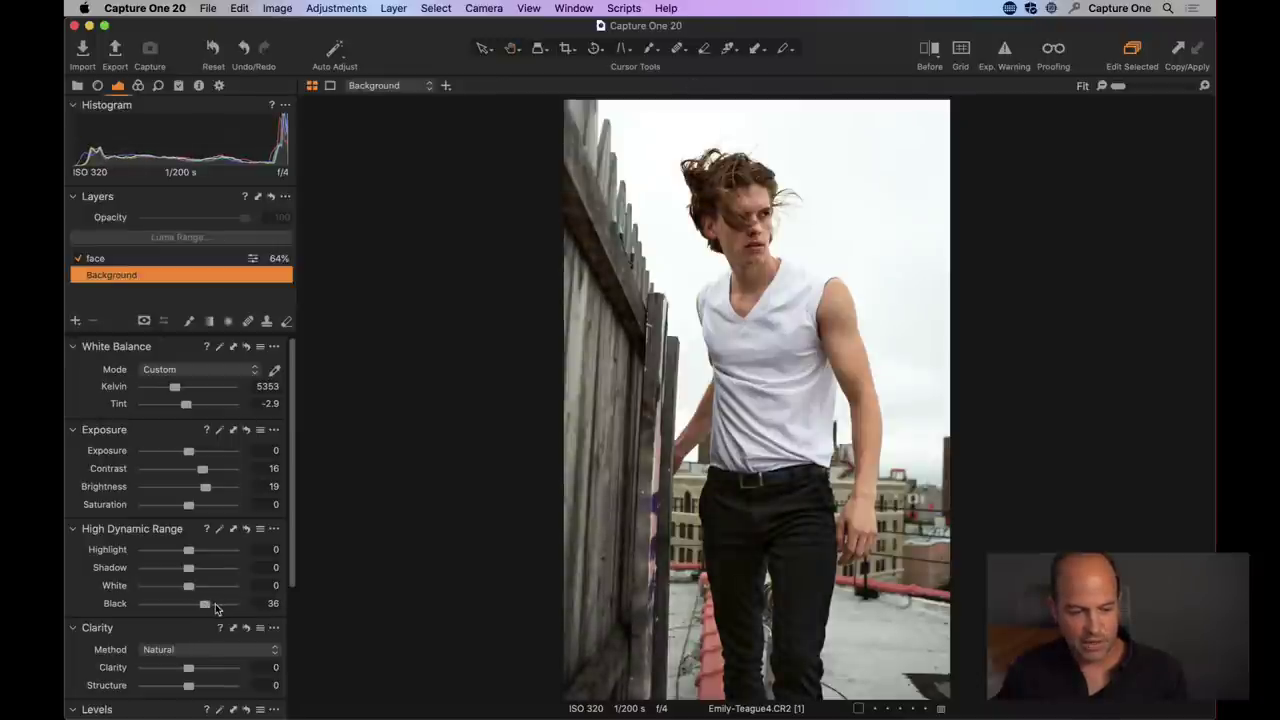
pyautogui.doubleClick(105, 469)
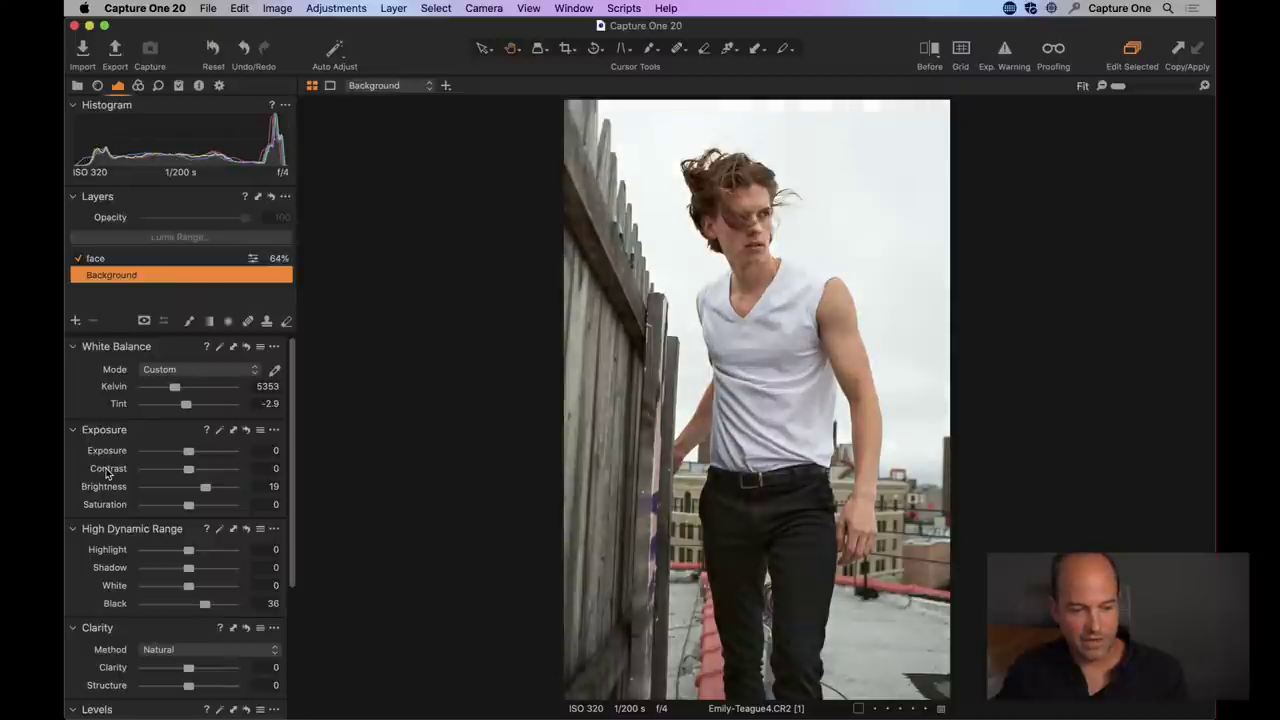
pyautogui.press('super+z')
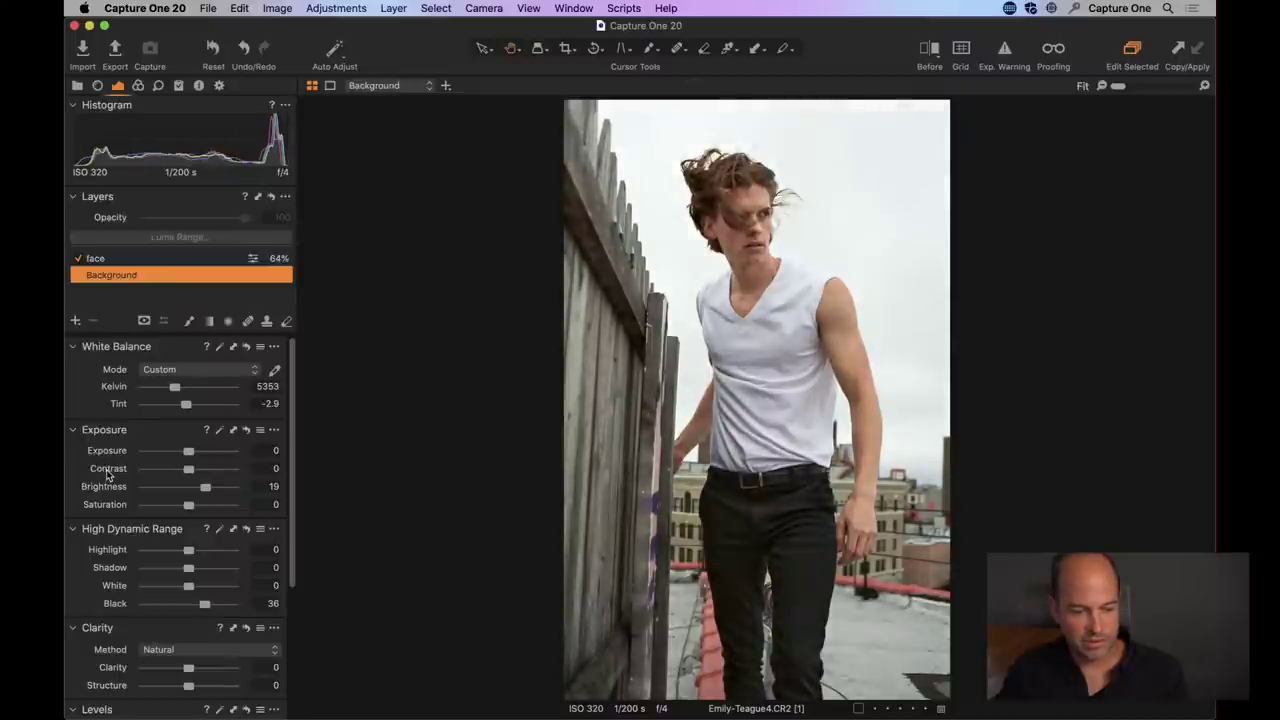
pyautogui.click(806, 277)
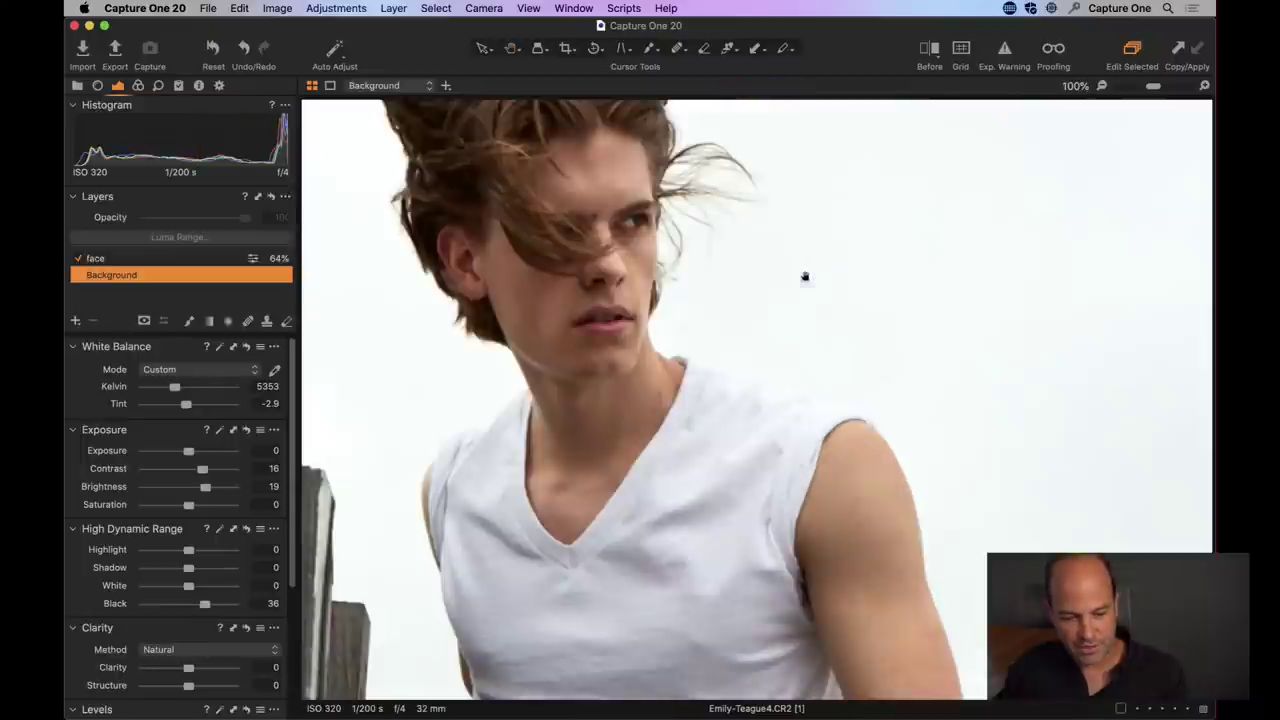
pyautogui.click(848, 422)
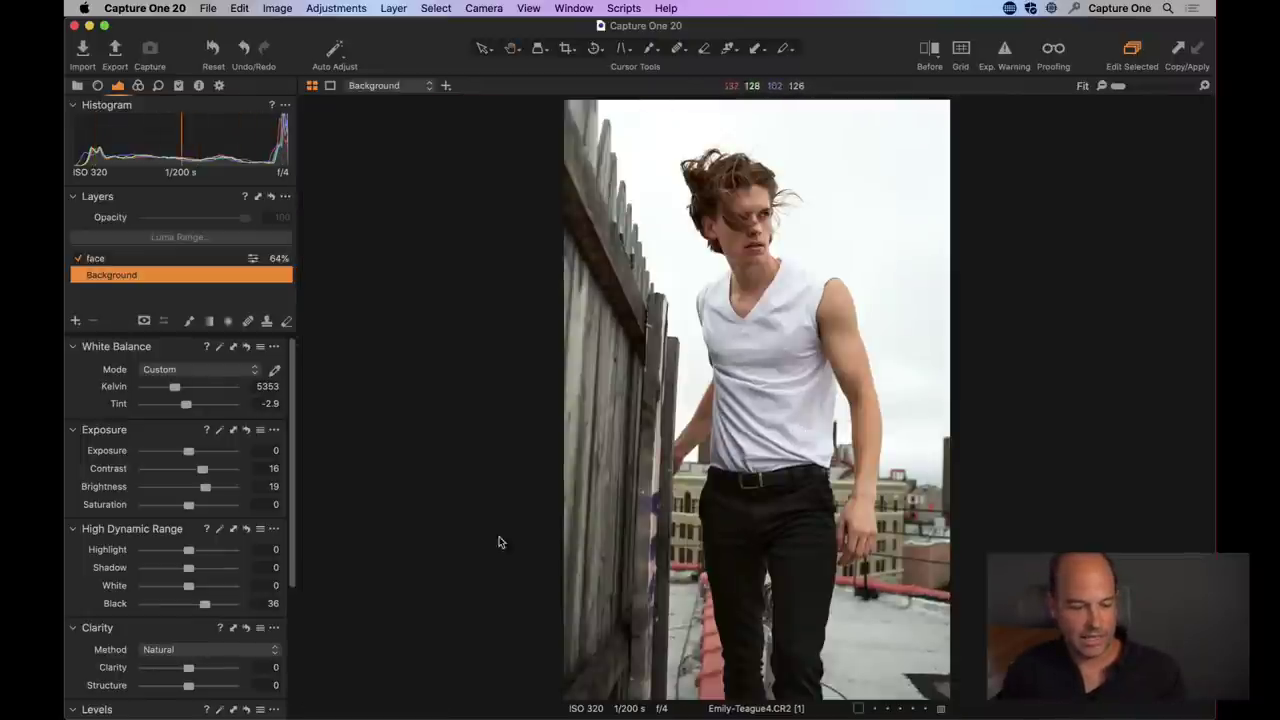
pyautogui.moveTo(292, 516); pyautogui.dragTo(255, 604)
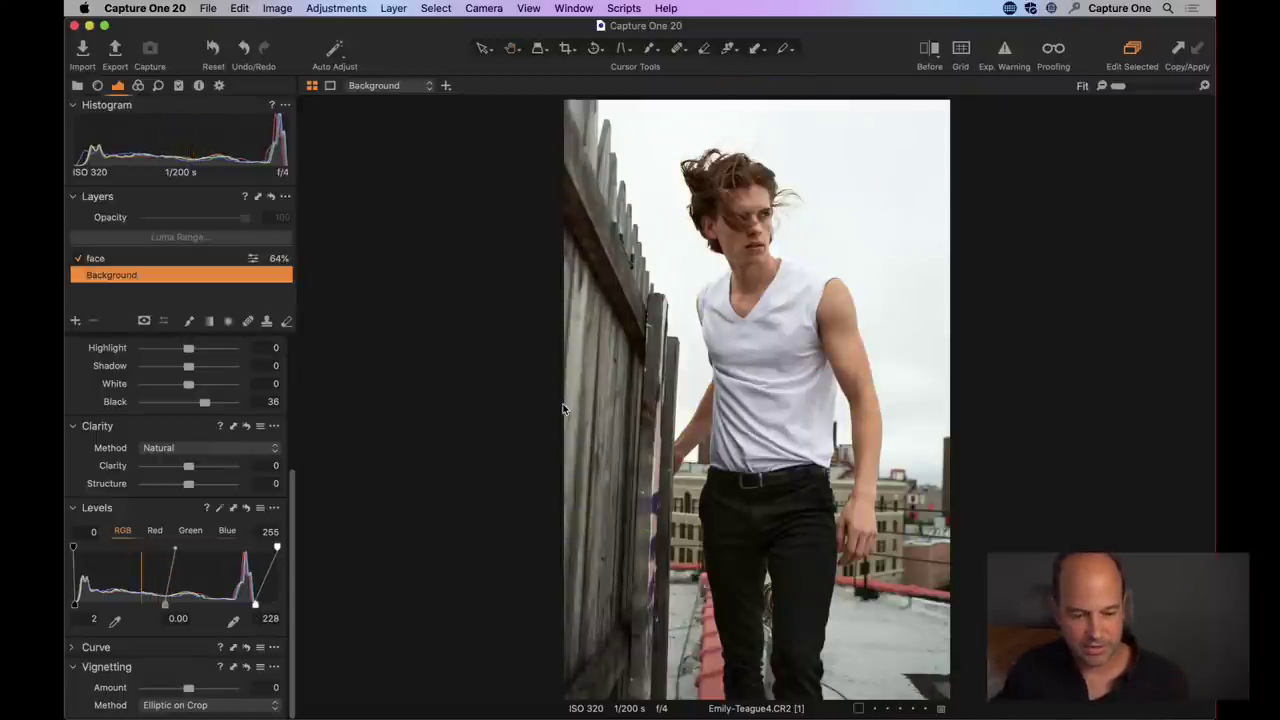
pyautogui.click(931, 54)
pyautogui.moveTo(752, 405)
pyautogui.mouseDown()
pyautogui.moveTo(943, 384)
pyautogui.moveTo(551, 429)
pyautogui.moveTo(916, 389)
pyautogui.moveTo(631, 397)
pyautogui.moveTo(766, 400)
pyautogui.mouseUp()
pyautogui.click(929, 55)
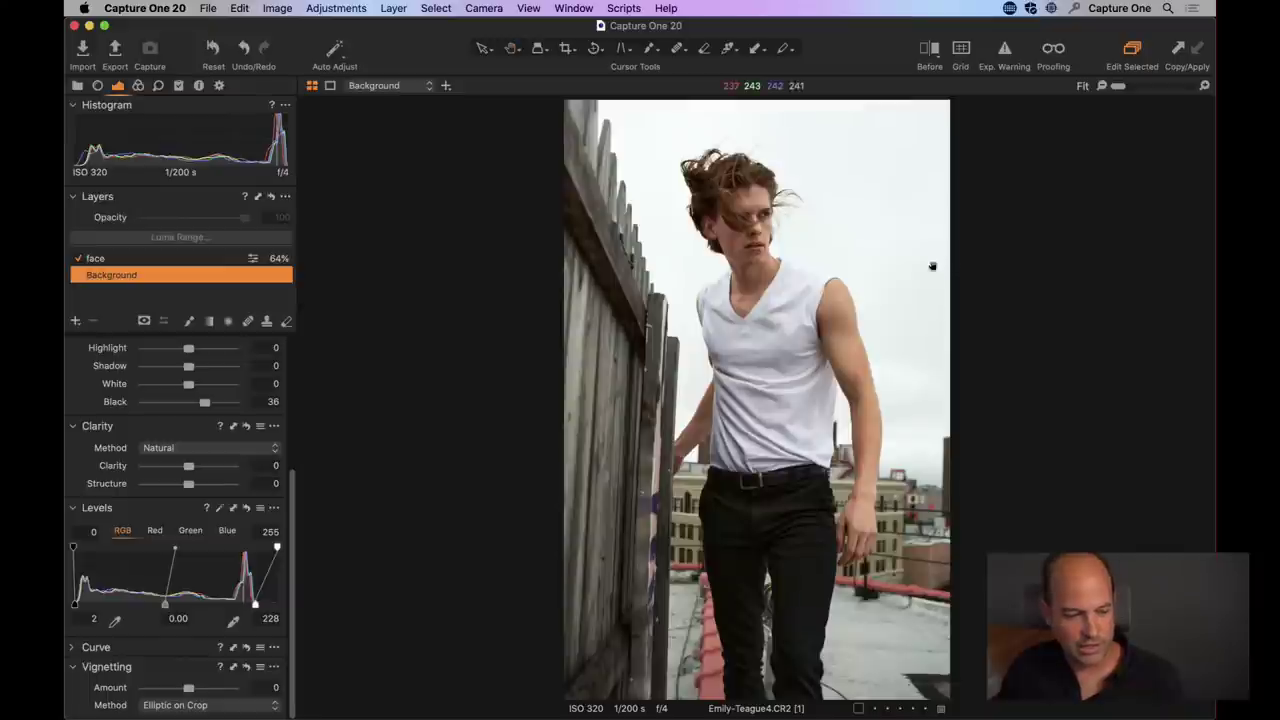
# - Add a new filled adjustment layer and name it 'Color Grade'
pyautogui.click(76, 322)
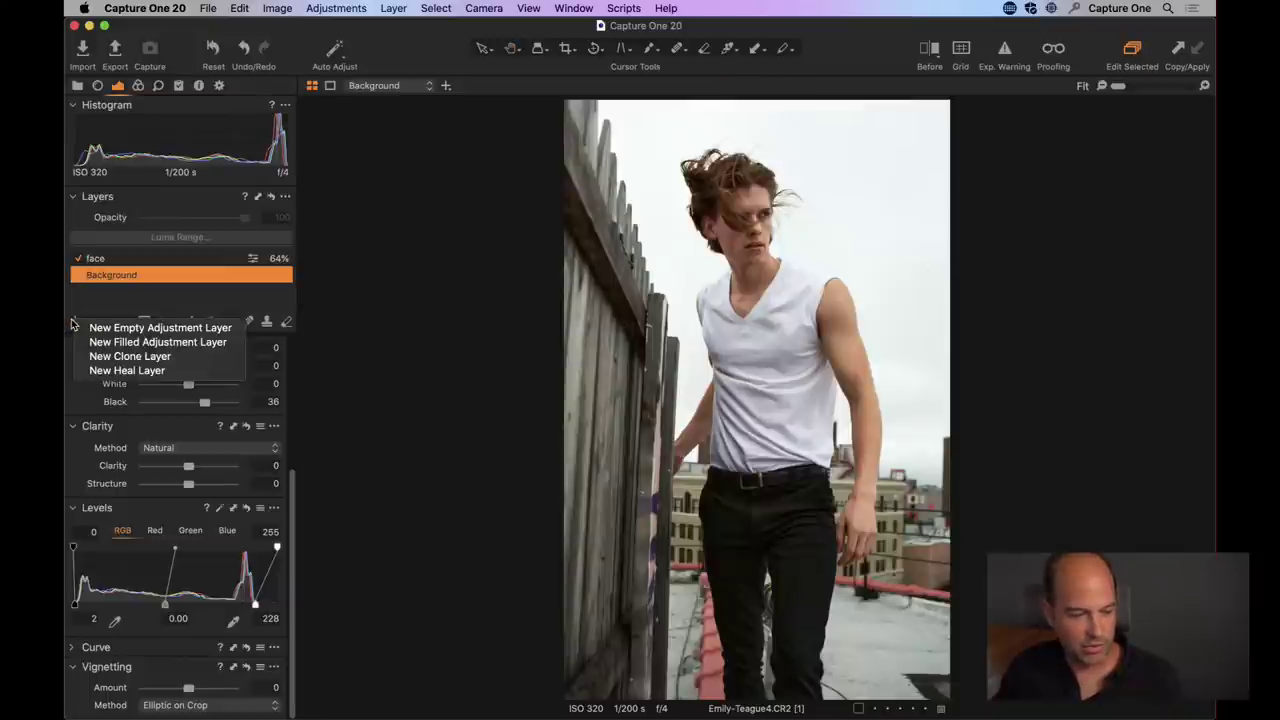
pyautogui.click(150, 342)
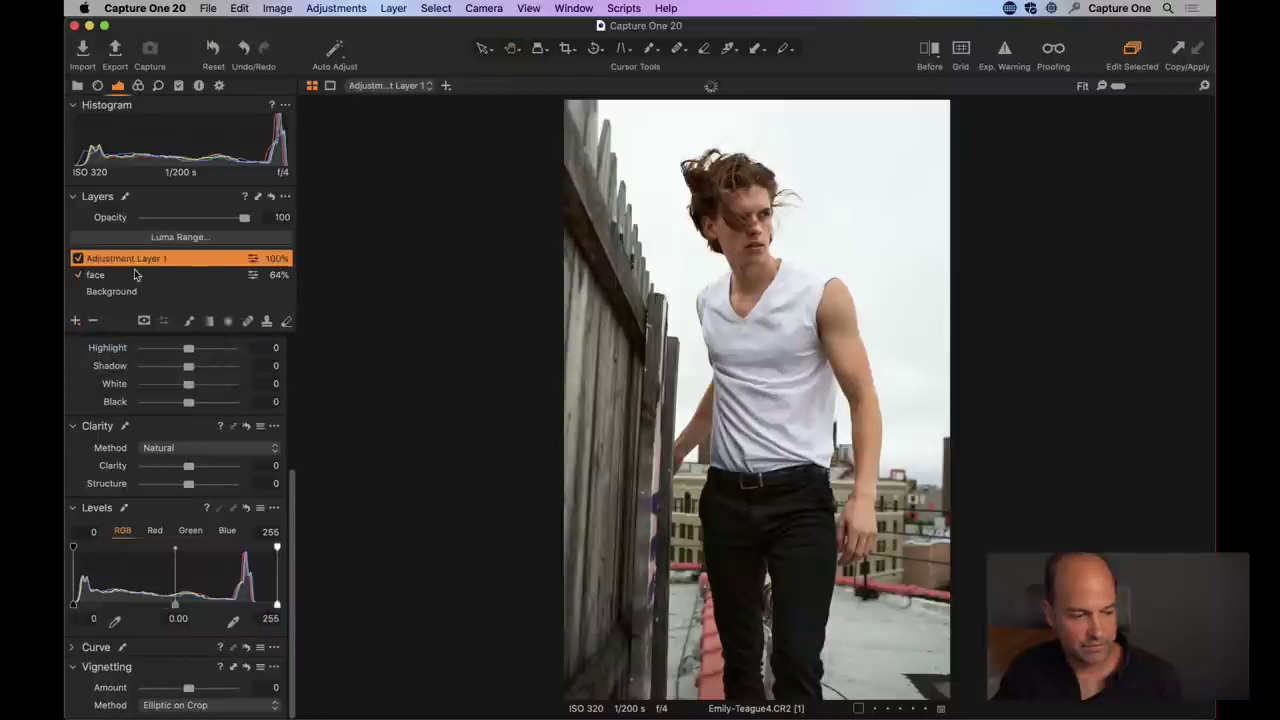
pyautogui.doubleClick(128, 266)
pyautogui.write('C')
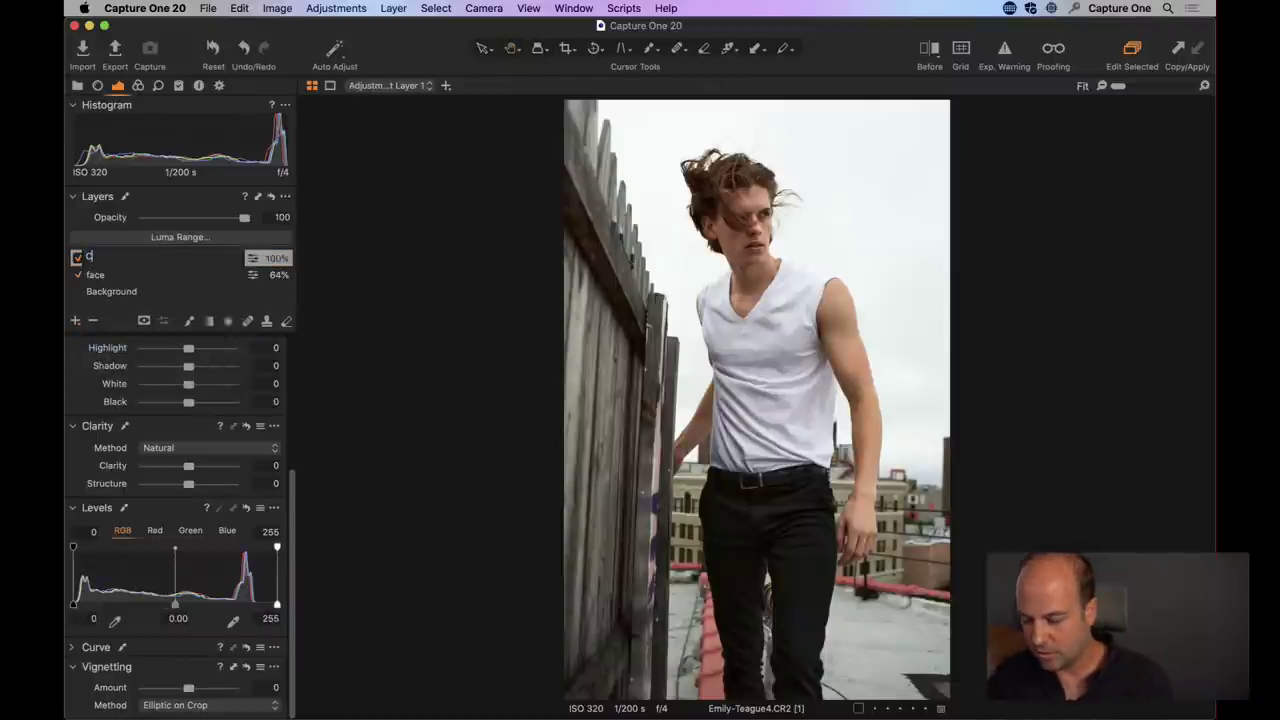
pyautogui.write('olor Grade')
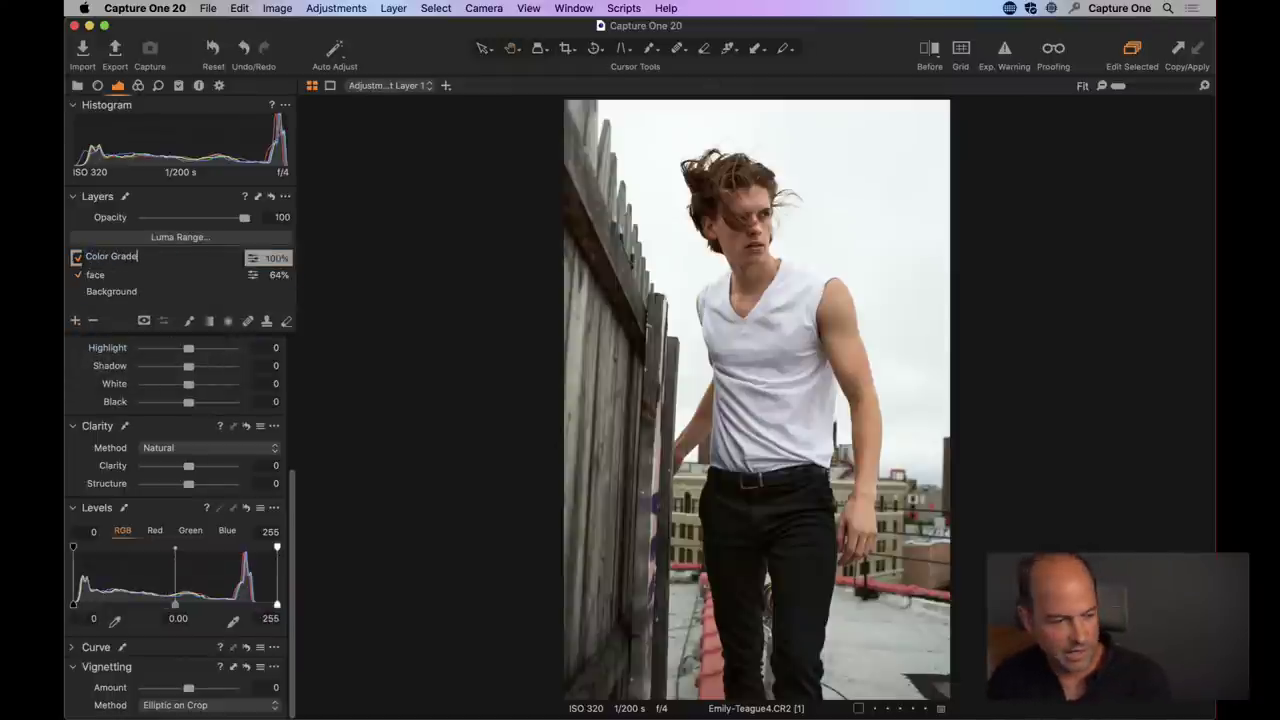
pyautogui.press('Return')
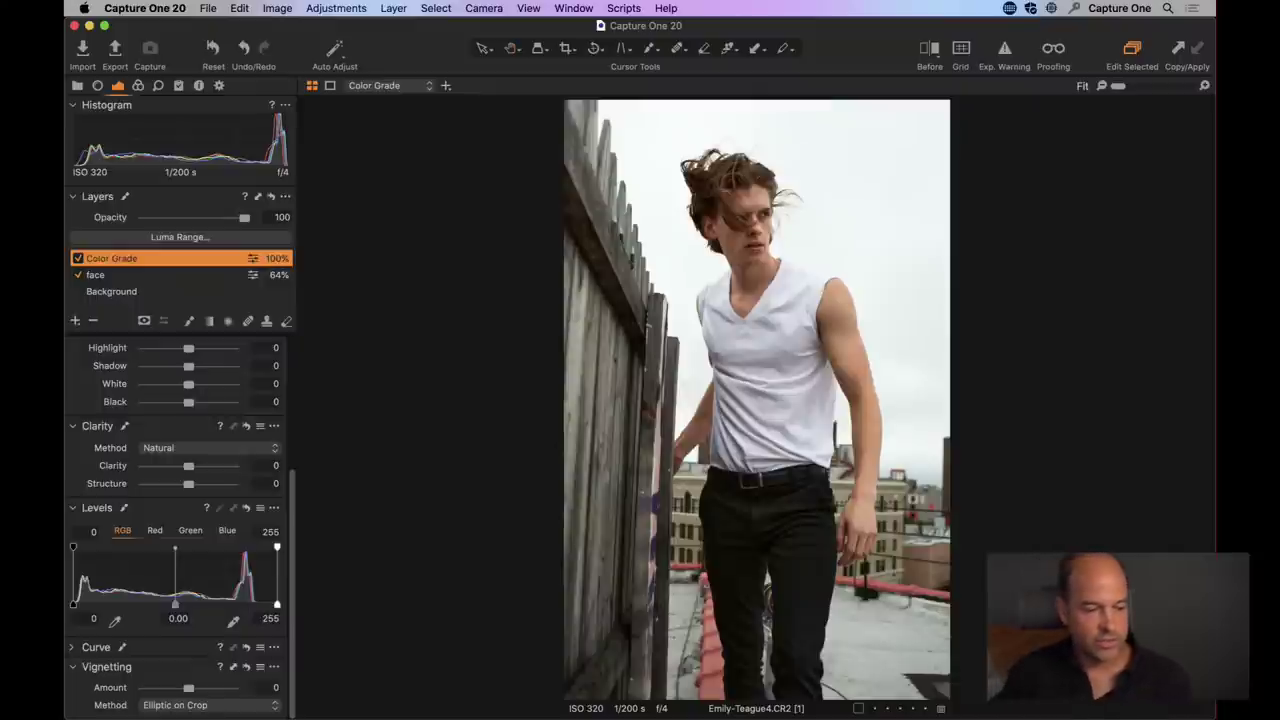
# - Show the Color tool tab, collapse Skin Tone, and set the Layers list to Small Size
pyautogui.click(138, 87)
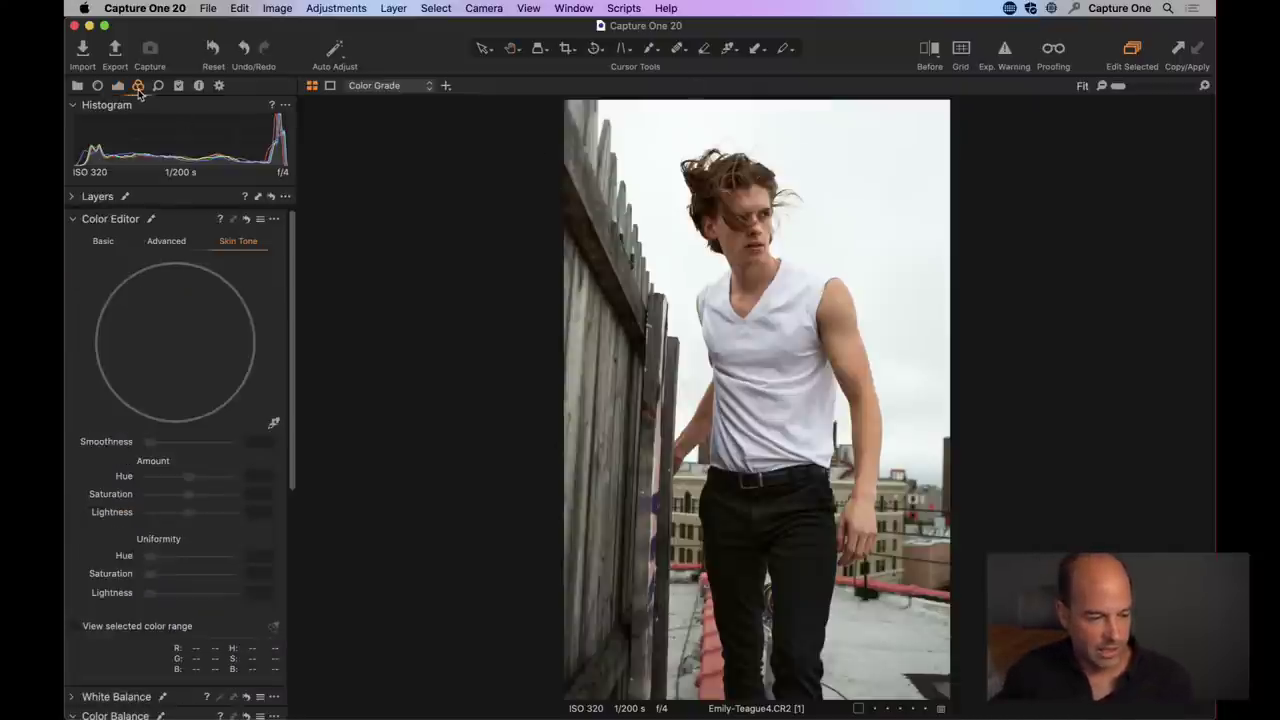
pyautogui.click(73, 197)
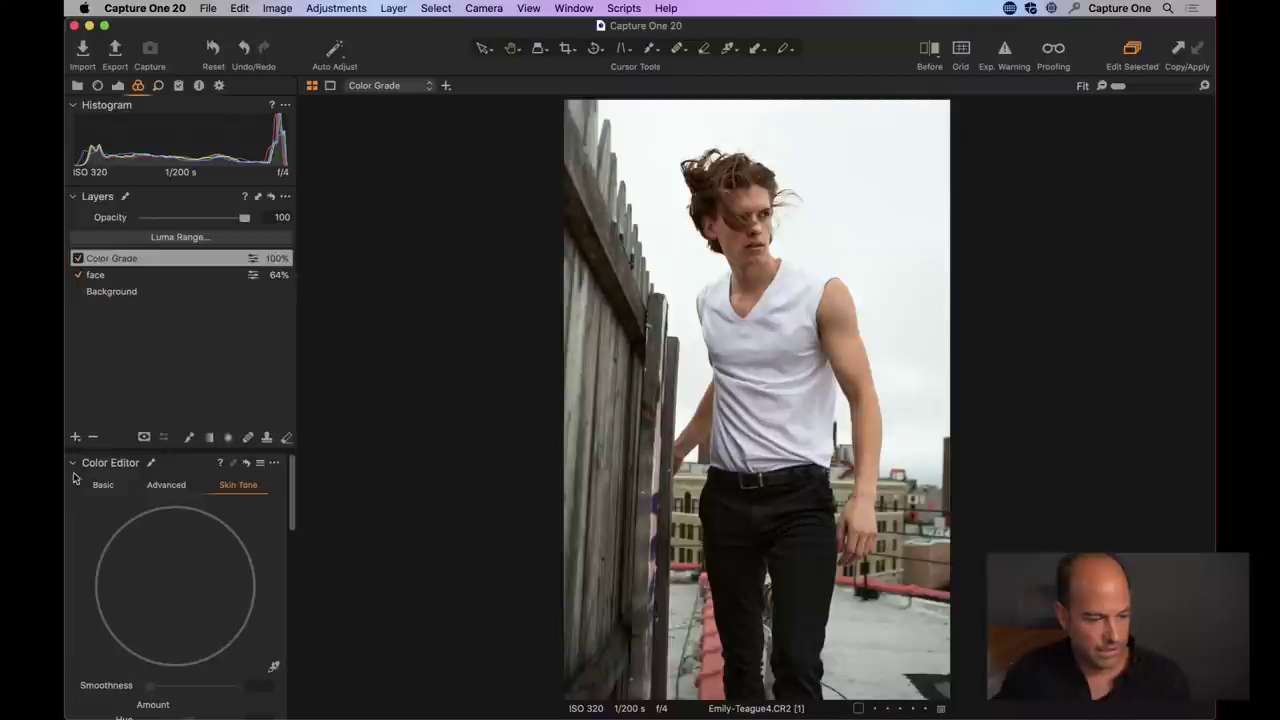
pyautogui.click(73, 463)
pyautogui.click(285, 196)
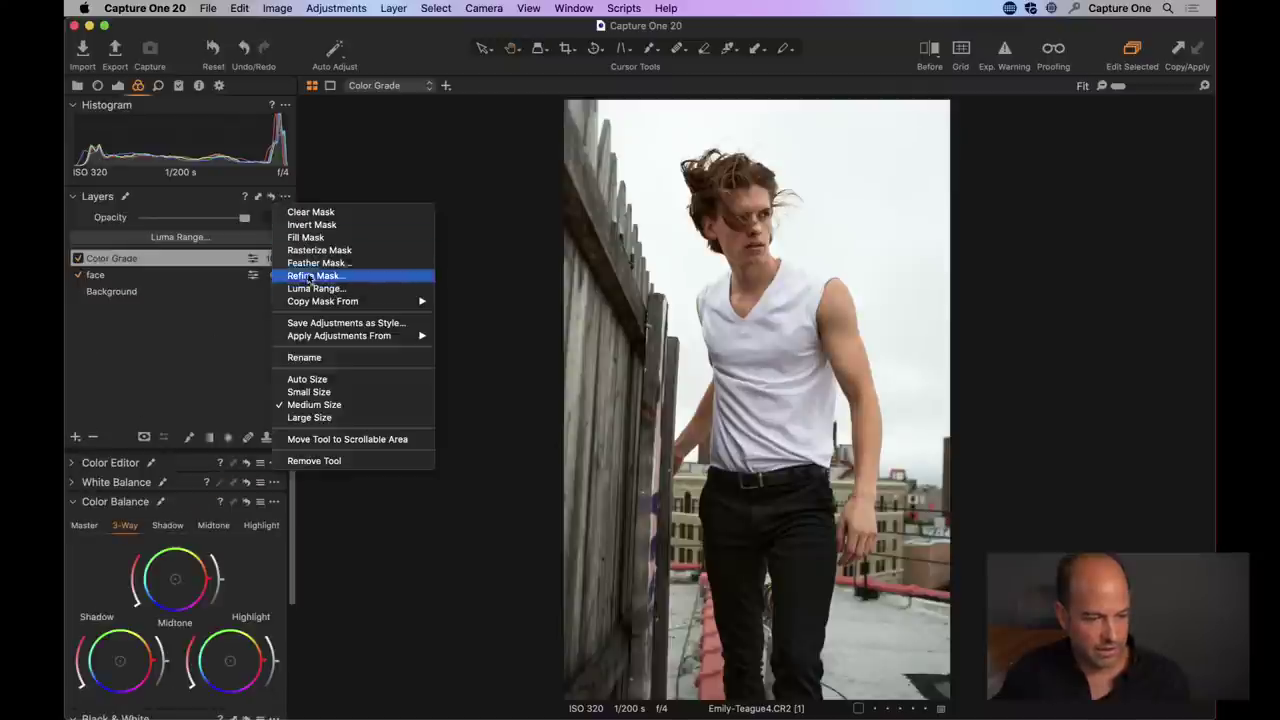
pyautogui.click(330, 392)
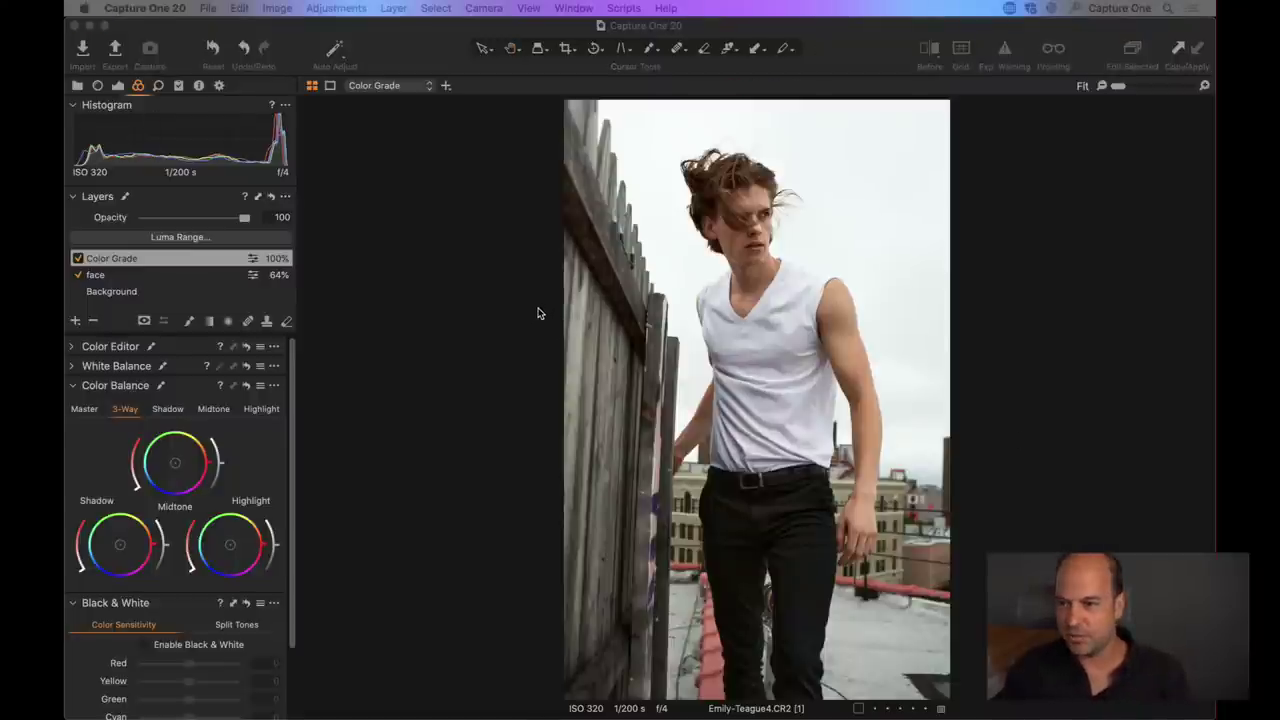
# - Try a slight green Master tint, then switch Color Balance to 3-Way and warm the Shadow wheel toward orange
pyautogui.press('h')
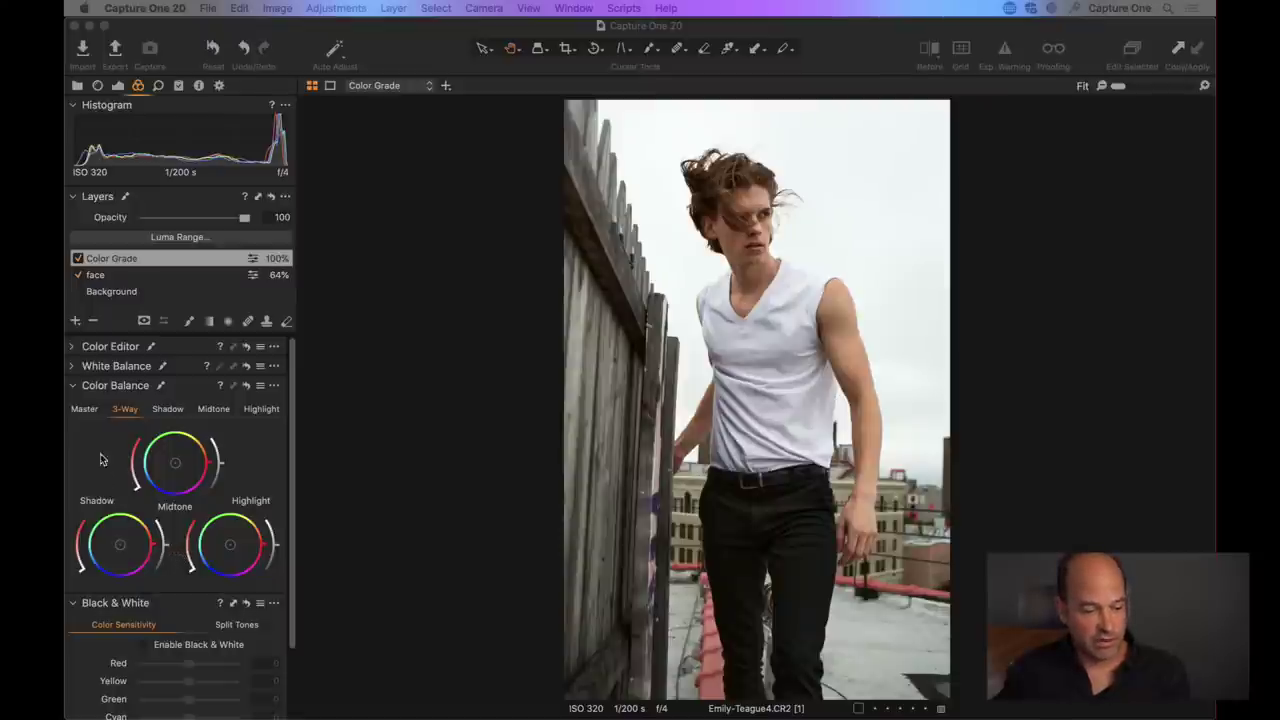
pyautogui.click(84, 409)
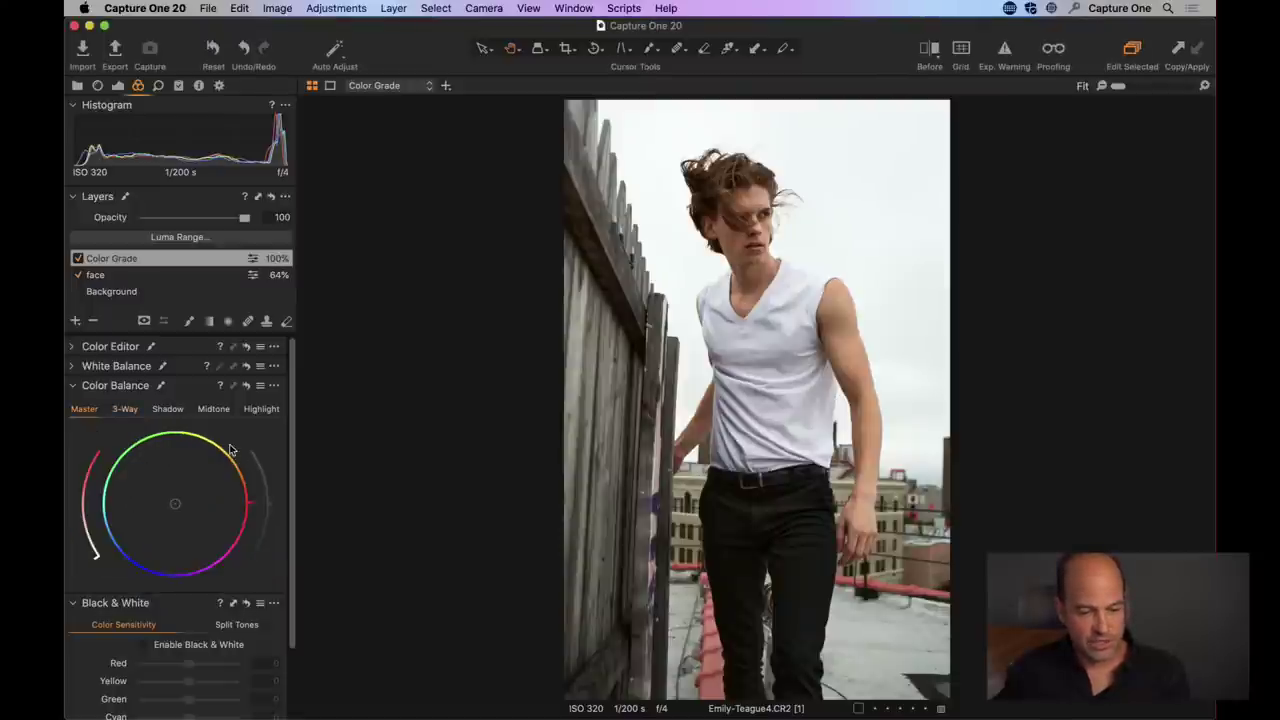
pyautogui.moveTo(173, 507)
pyautogui.mouseDown()
pyautogui.moveTo(214, 449)
pyautogui.moveTo(177, 449)
pyautogui.moveTo(142, 474)
pyautogui.moveTo(177, 491)
pyautogui.moveTo(137, 523)
pyautogui.moveTo(125, 571)
pyautogui.moveTo(229, 569)
pyautogui.moveTo(169, 533)
pyautogui.moveTo(208, 436)
pyautogui.moveTo(163, 497)
pyautogui.moveTo(175, 504)
pyautogui.mouseUp()
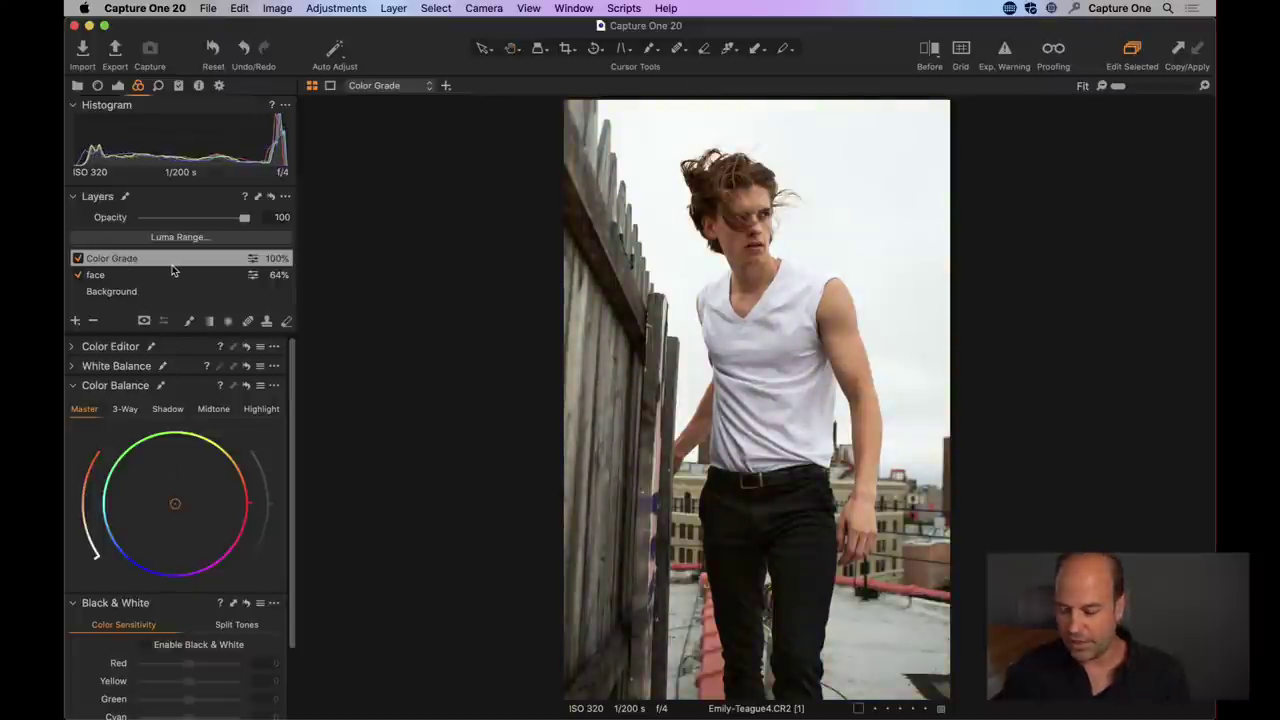
pyautogui.press('m')
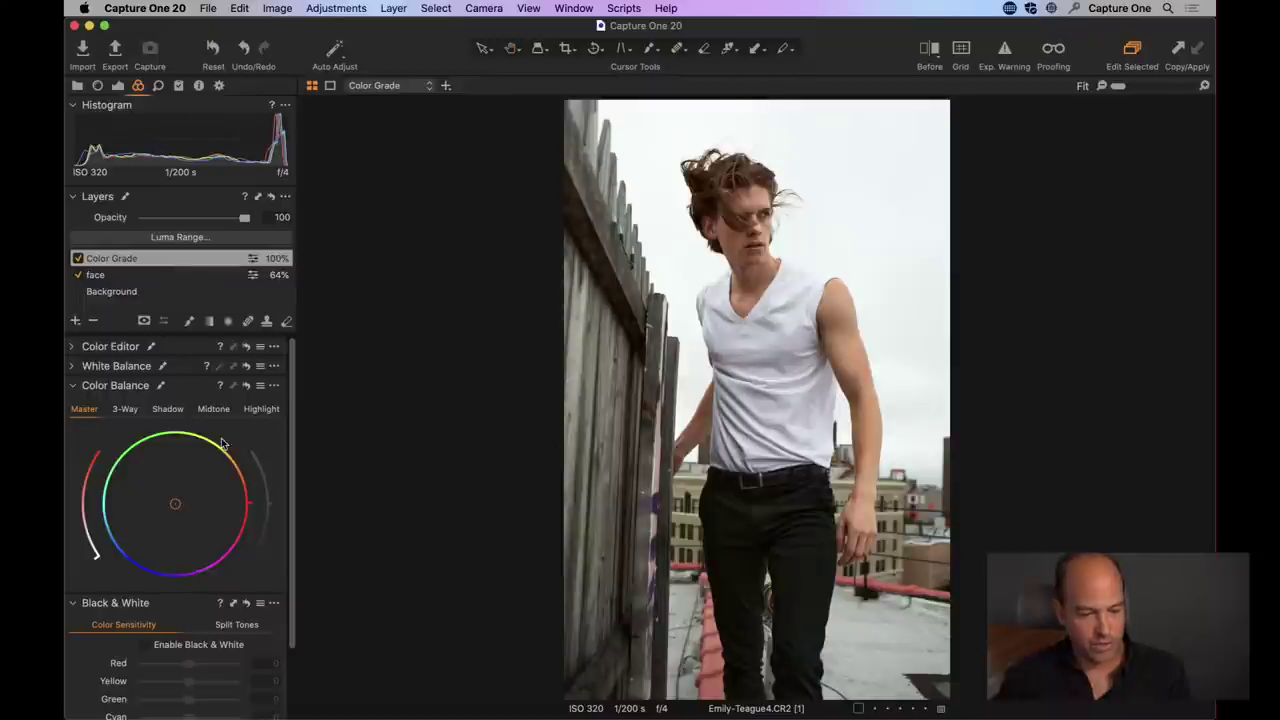
pyautogui.click(126, 409)
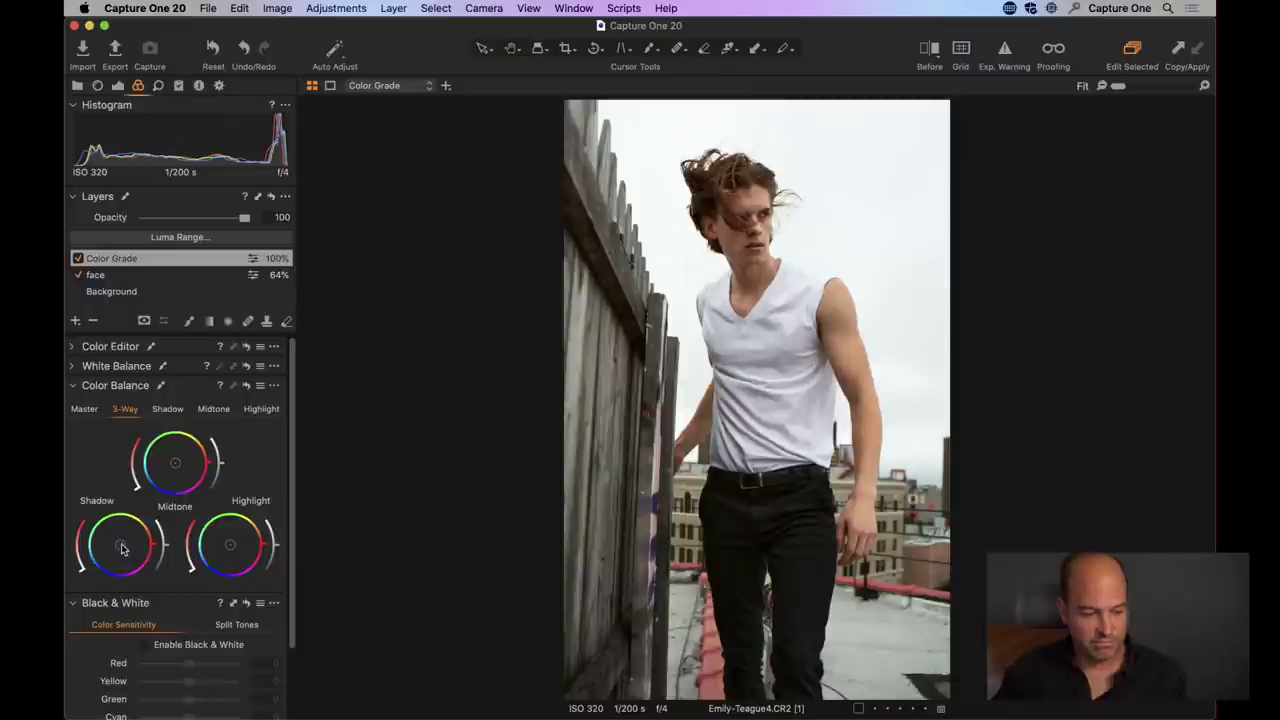
pyautogui.moveTo(122, 548)
pyautogui.mouseDown()
pyautogui.moveTo(99, 558)
pyautogui.moveTo(112, 530)
pyautogui.moveTo(152, 546)
pyautogui.moveTo(168, 580)
pyautogui.moveTo(106, 580)
pyautogui.moveTo(143, 549)
pyautogui.moveTo(120, 544)
pyautogui.mouseUp()
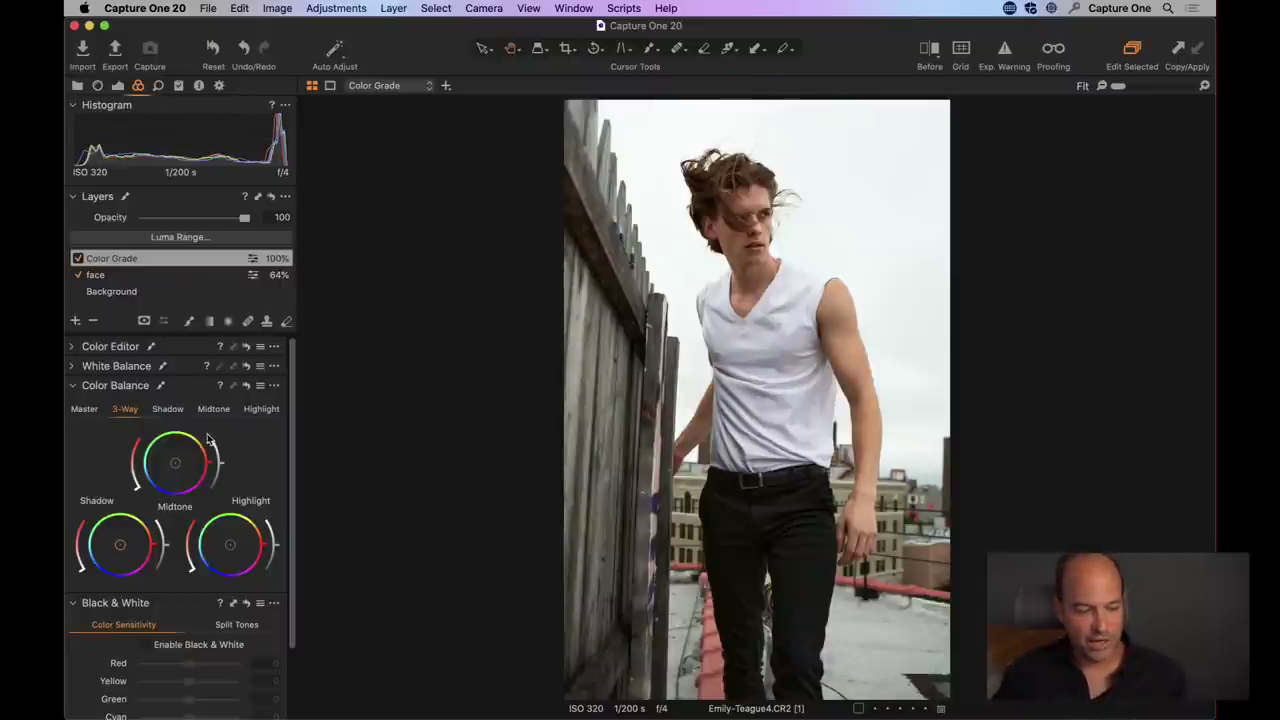
pyautogui.click(259, 386)
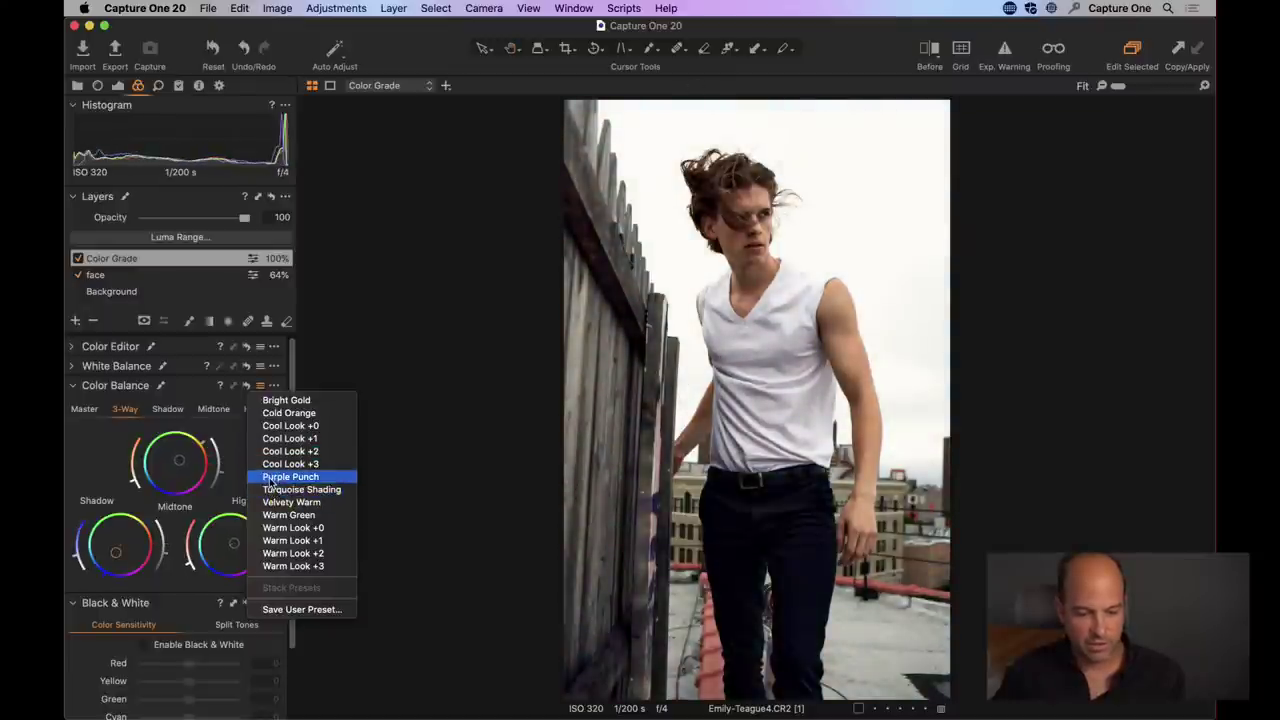
# - Apply the Purple Punch colour balance preset to the Color Grade layer, nudging the shadow tones
pyautogui.click(314, 480)
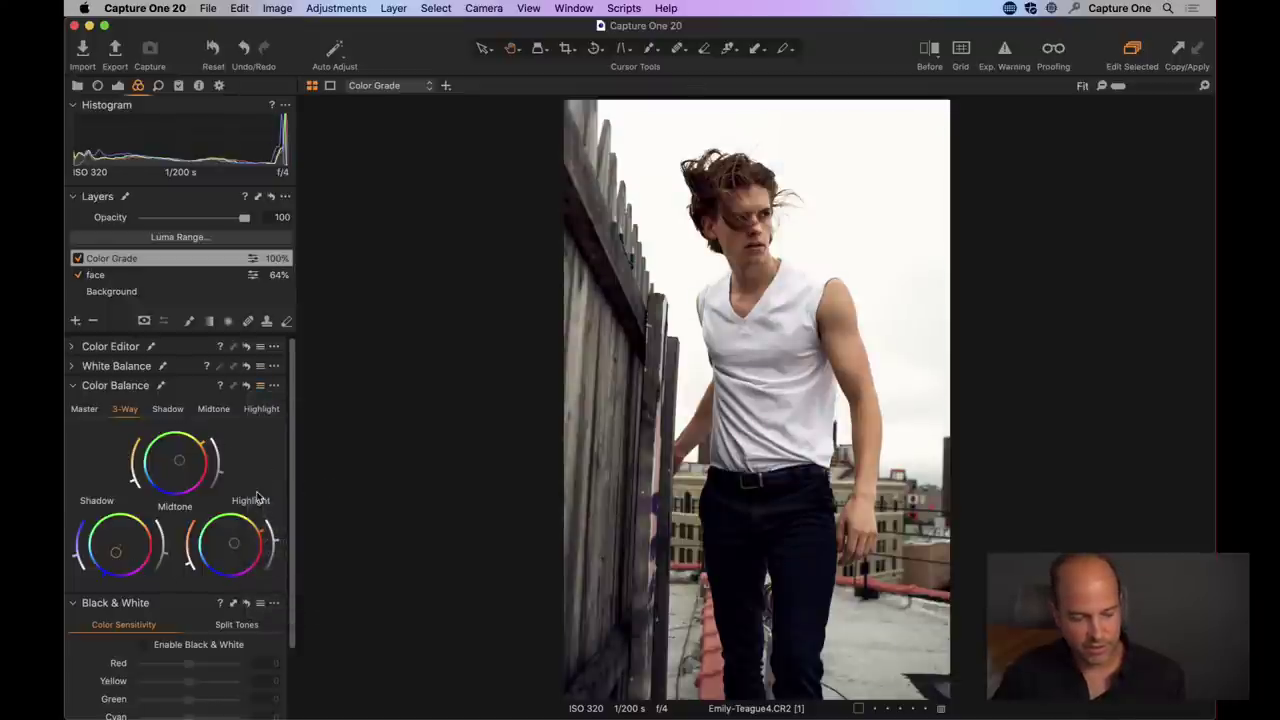
pyautogui.click(260, 385)
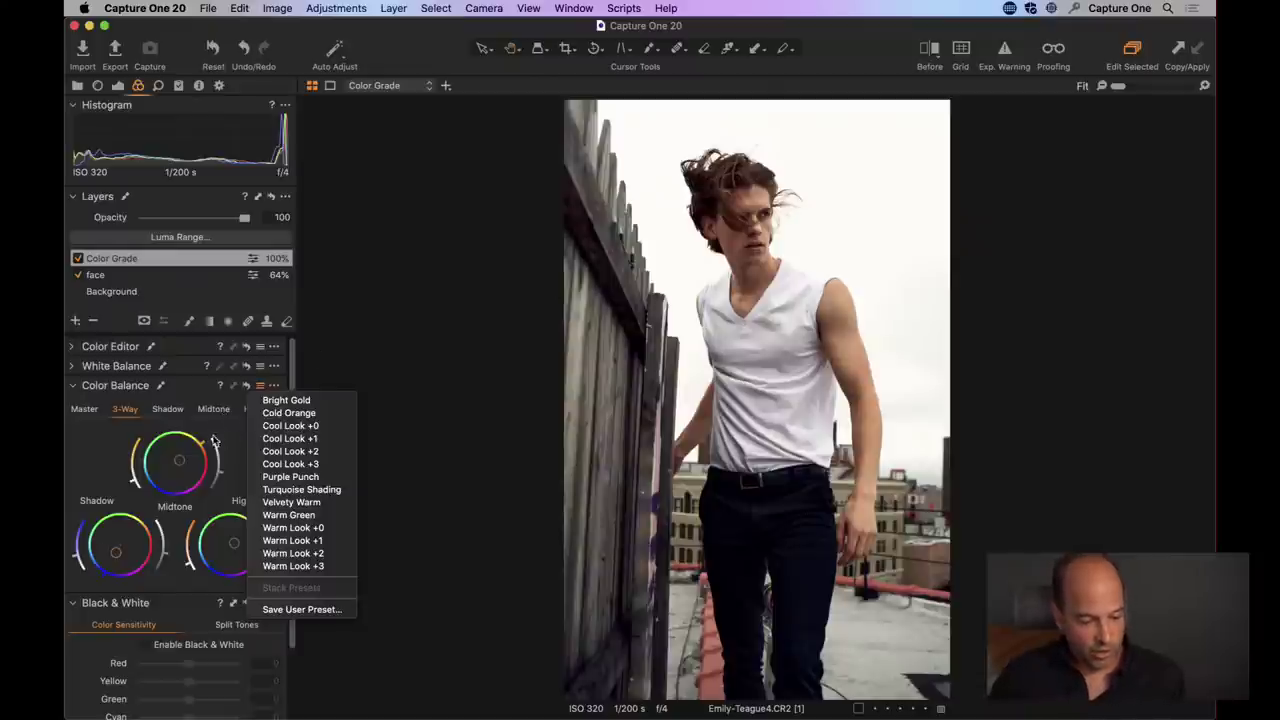
pyautogui.click(243, 445)
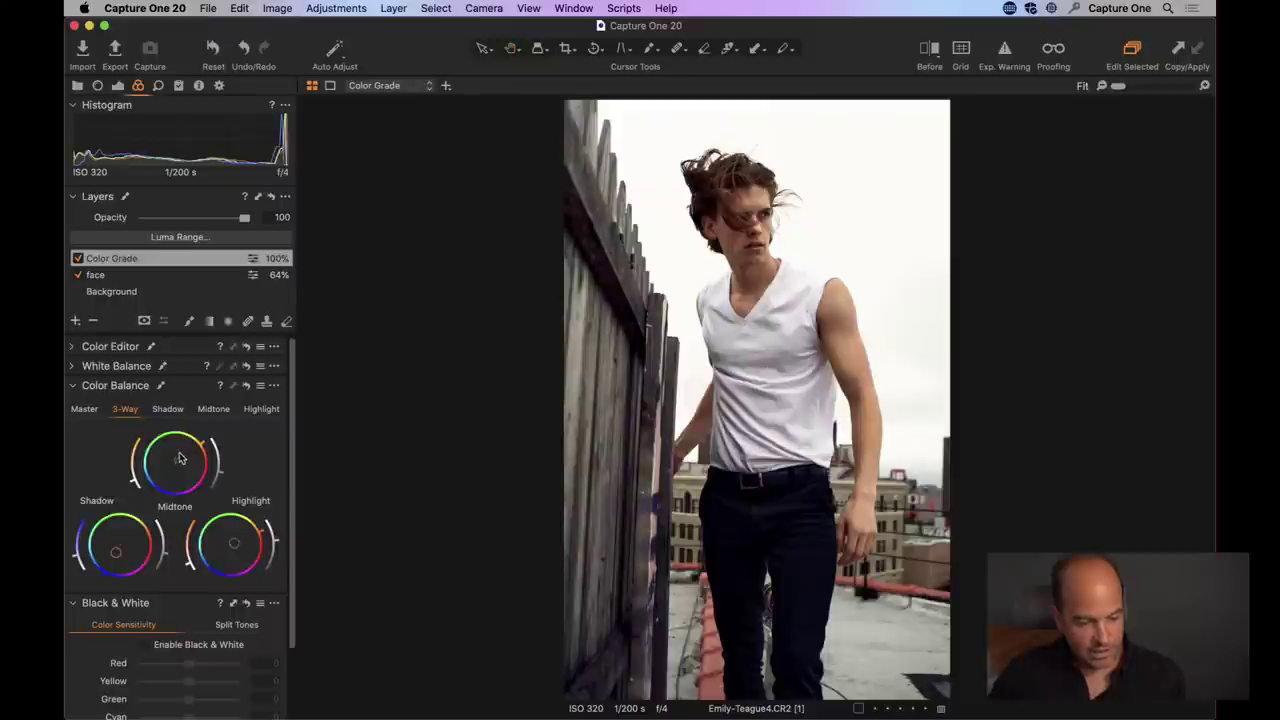
pyautogui.moveTo(167, 558)
pyautogui.mouseDown()
pyautogui.moveTo(166, 540)
pyautogui.moveTo(176, 577)
pyautogui.moveTo(178, 551)
pyautogui.moveTo(185, 566)
pyautogui.moveTo(168, 543)
pyautogui.mouseUp()
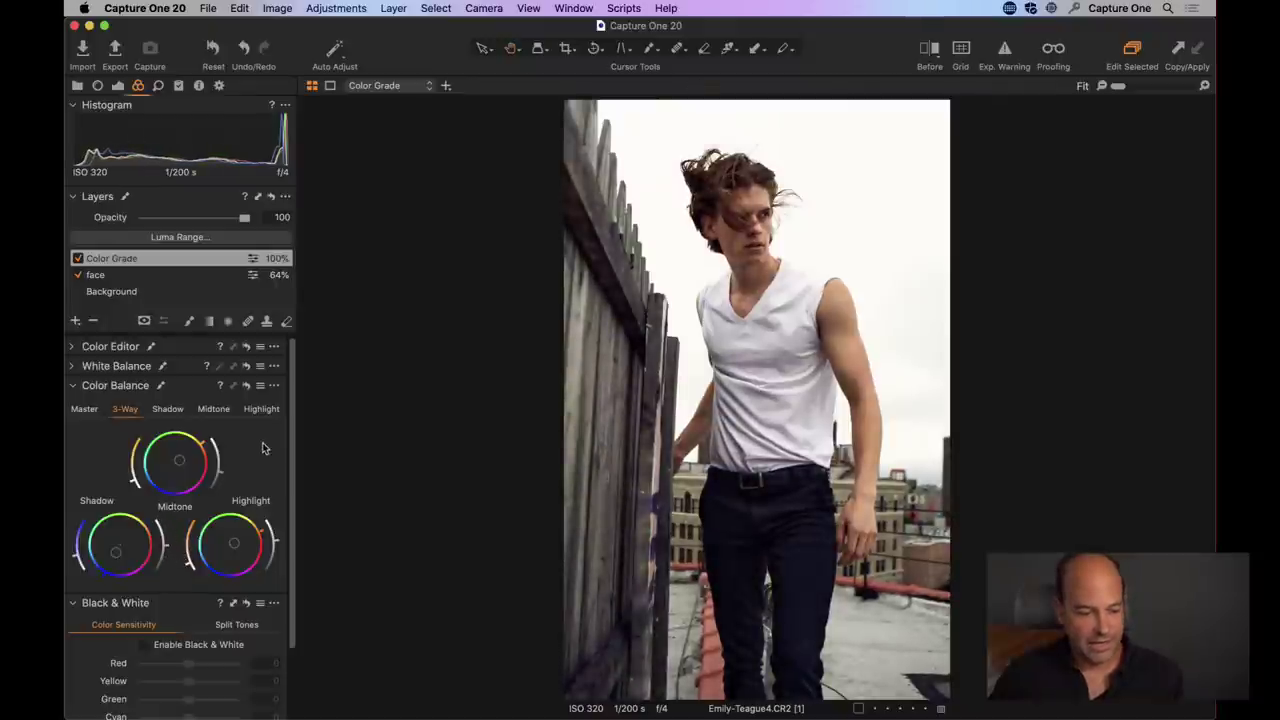
pyautogui.click(260, 386)
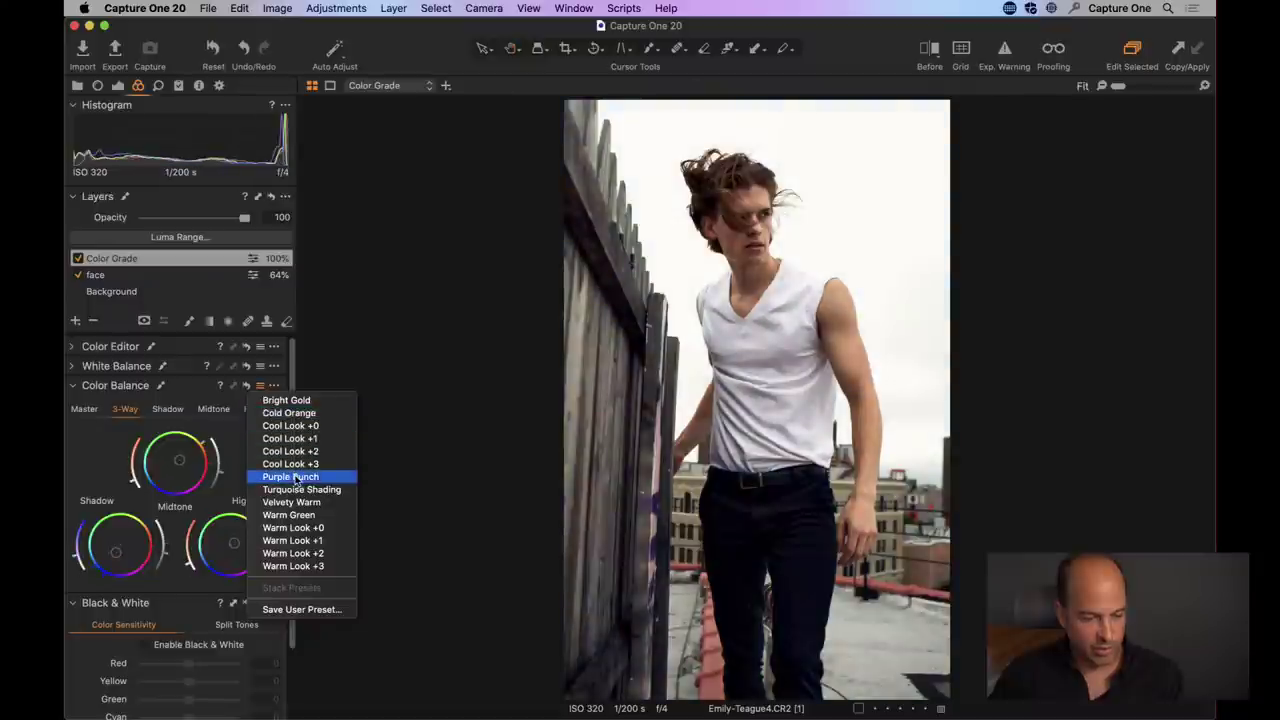
pyautogui.click(296, 478)
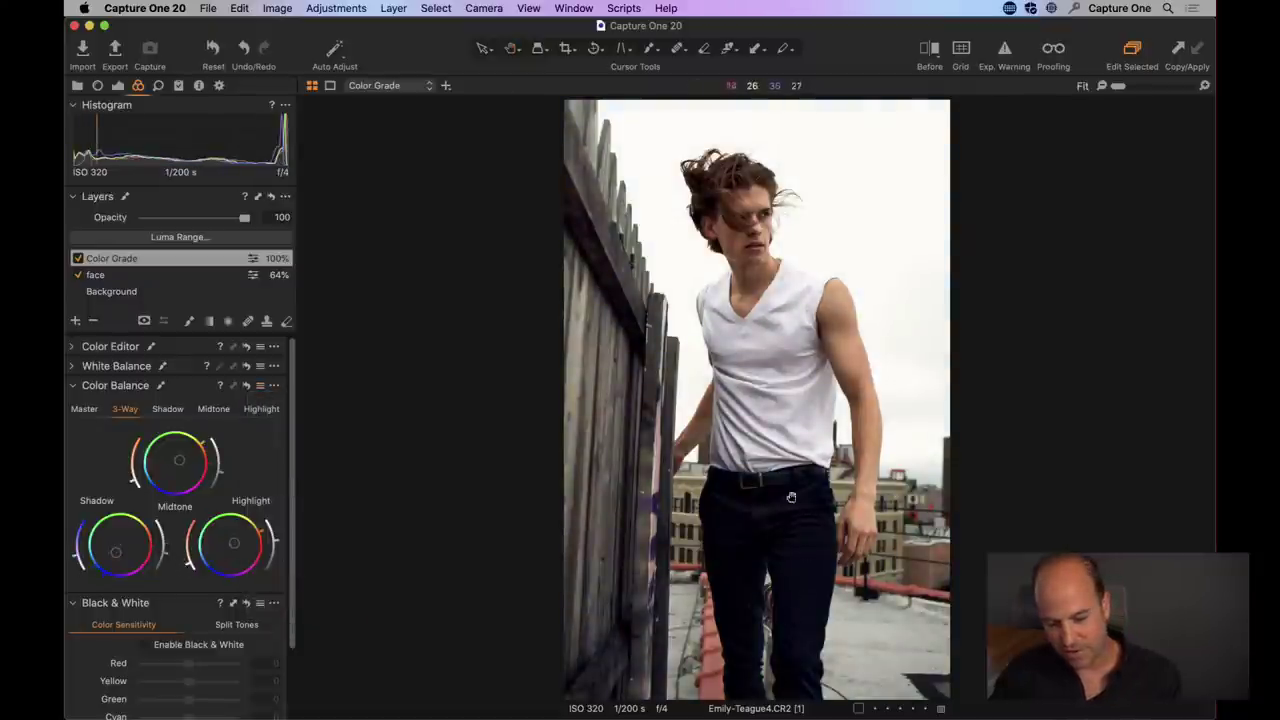
# - Inspect the navy trousers at 100%, return to Fit, and compare the Color Grade layer off and on
pyautogui.click(801, 559)
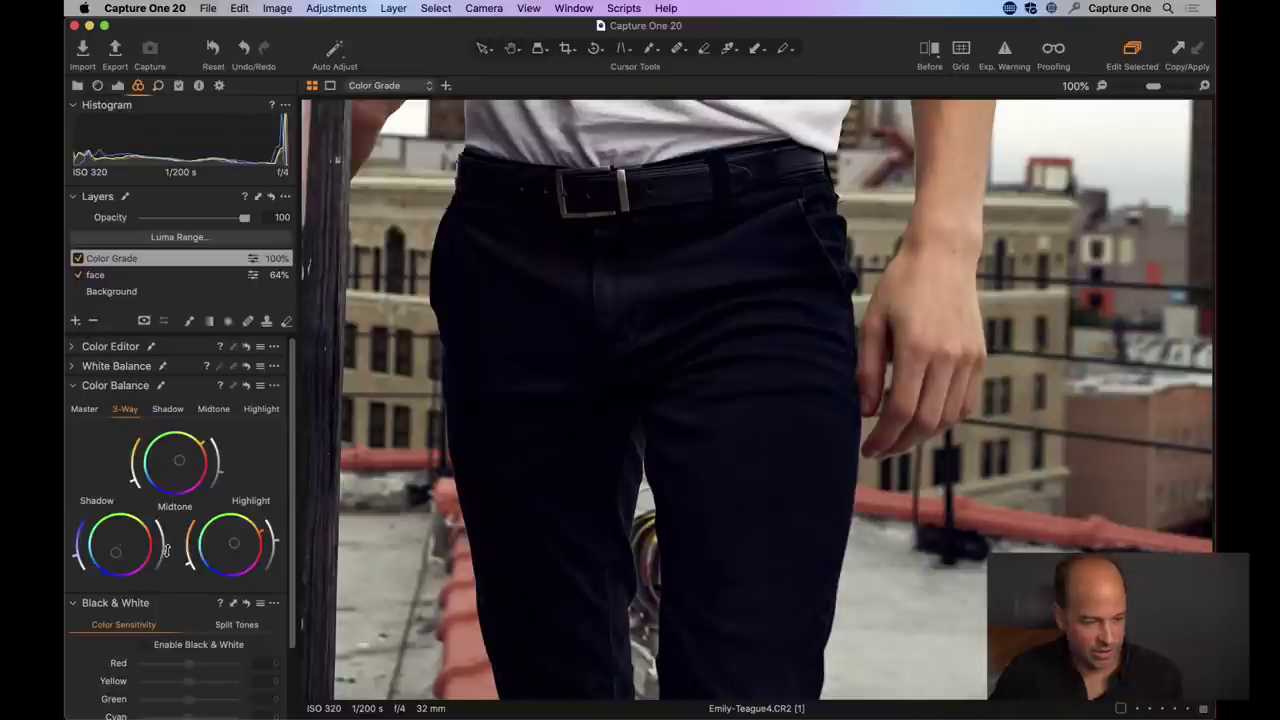
pyautogui.click(702, 372)
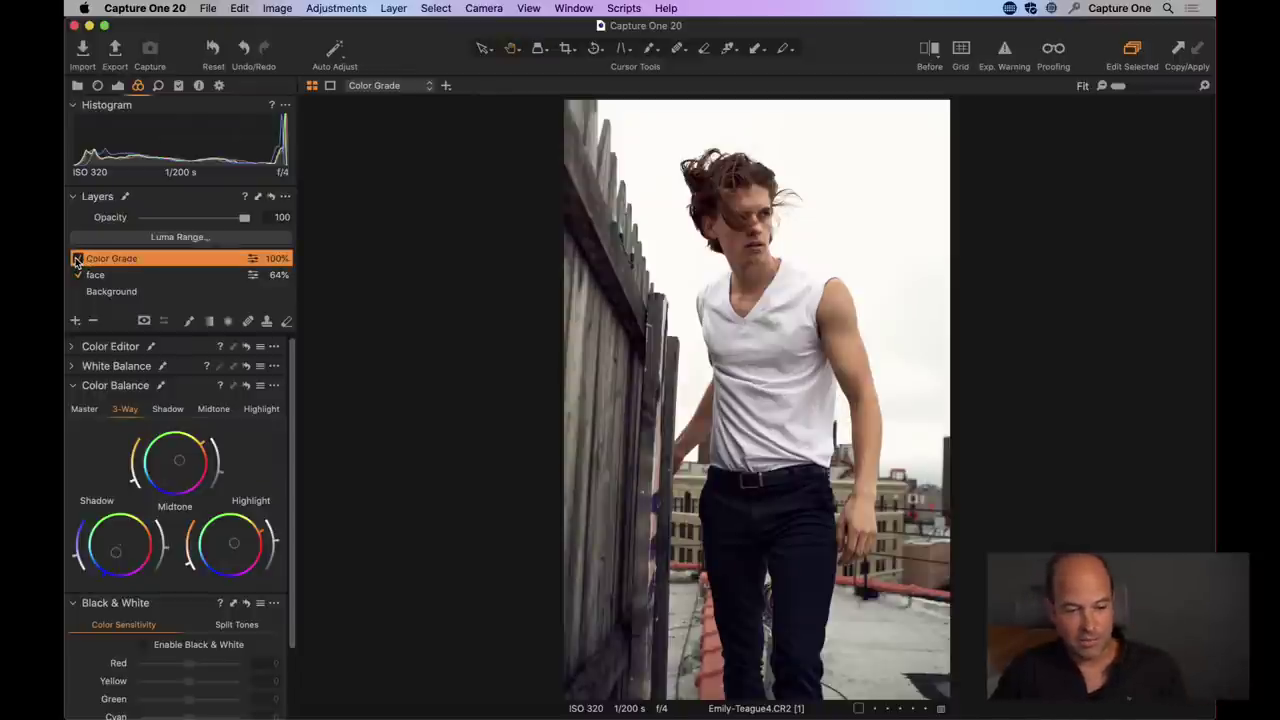
pyautogui.click(77, 259)
pyautogui.click(77, 259)
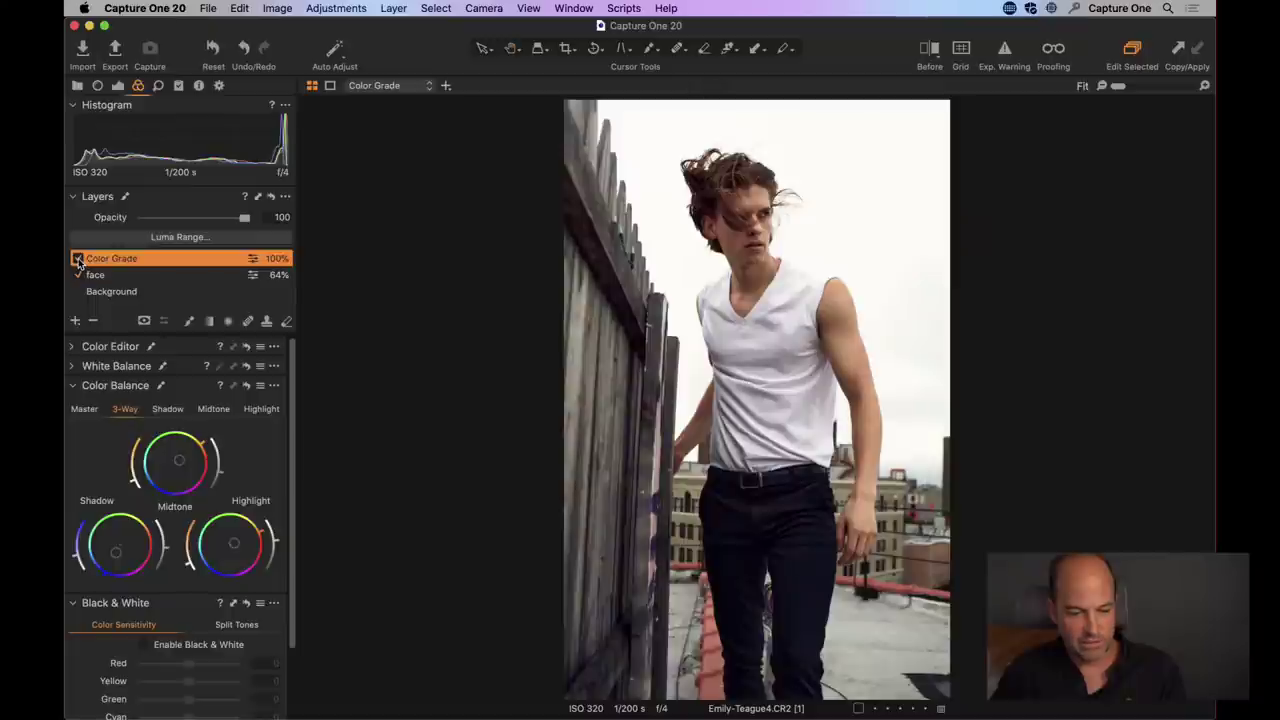
# - Lower the Color Grade layer's Saturation to -33 and compare the layer off and on
pyautogui.click(117, 86)
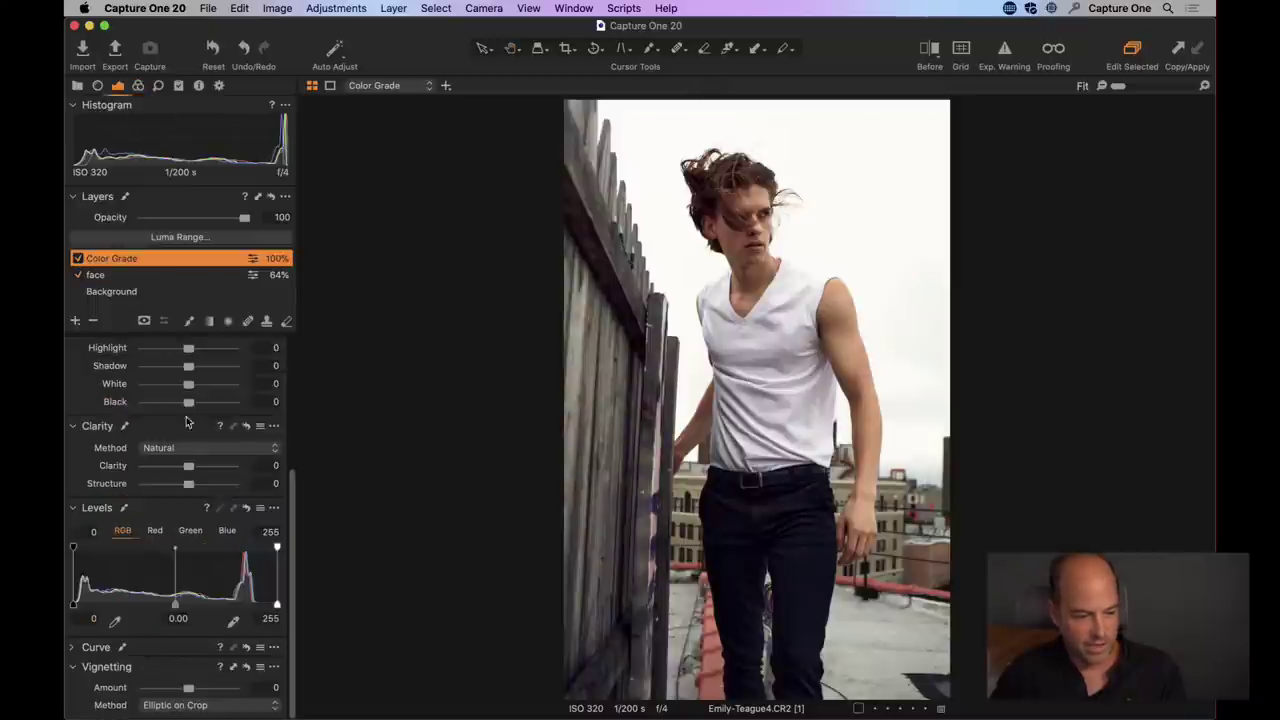
pyautogui.scroll(3, 233, 456)
pyautogui.moveTo(188, 428)
pyautogui.mouseDown()
pyautogui.moveTo(131, 428)
pyautogui.moveTo(173, 425)
pyautogui.mouseUp()
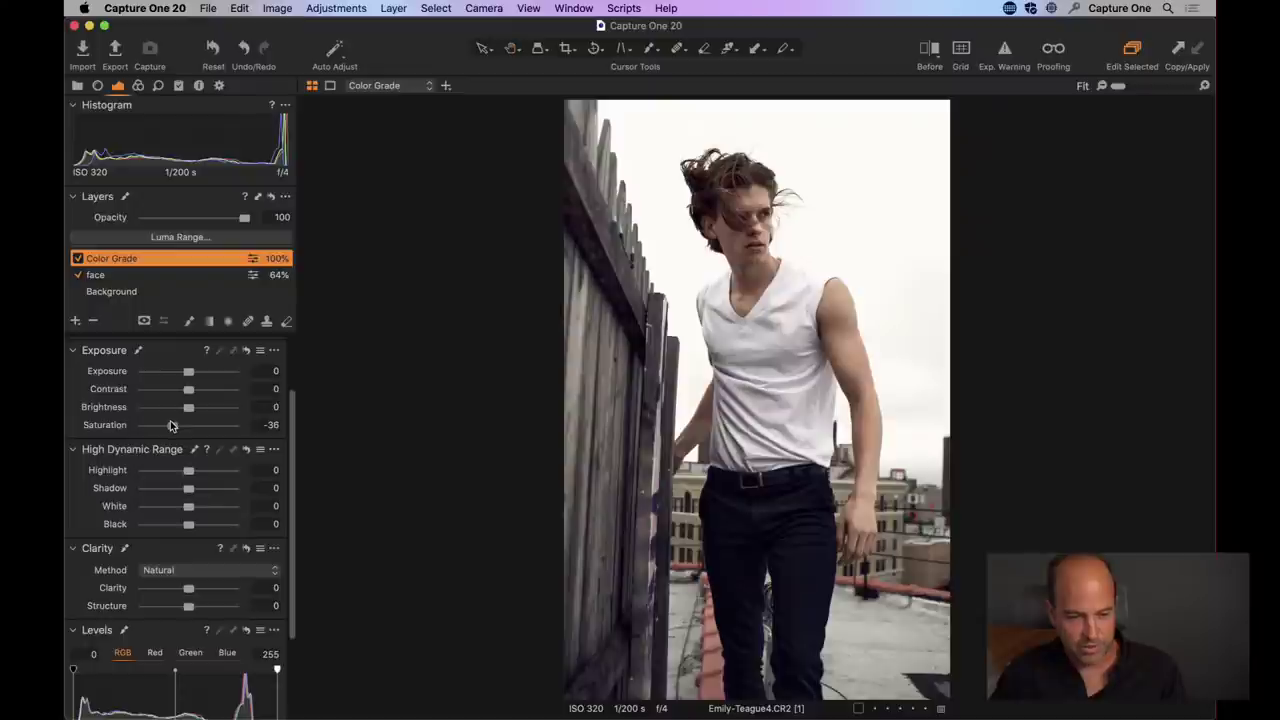
pyautogui.click(79, 275)
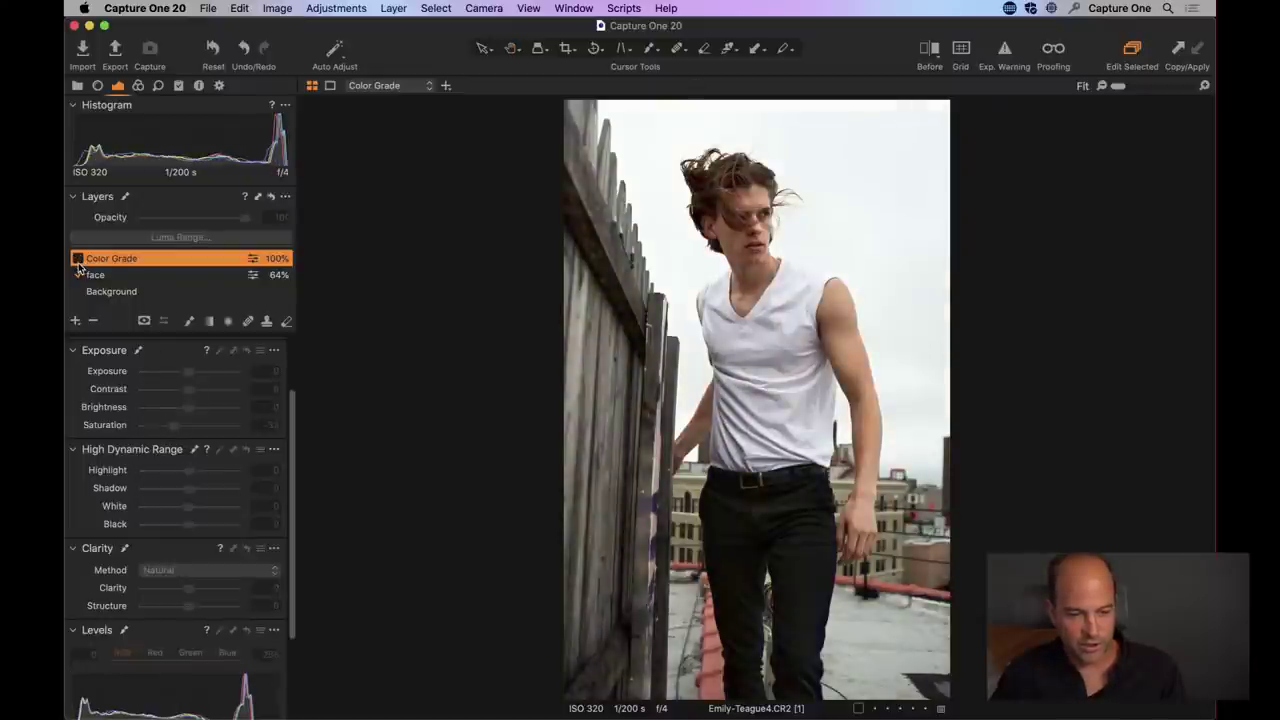
pyautogui.click(79, 275)
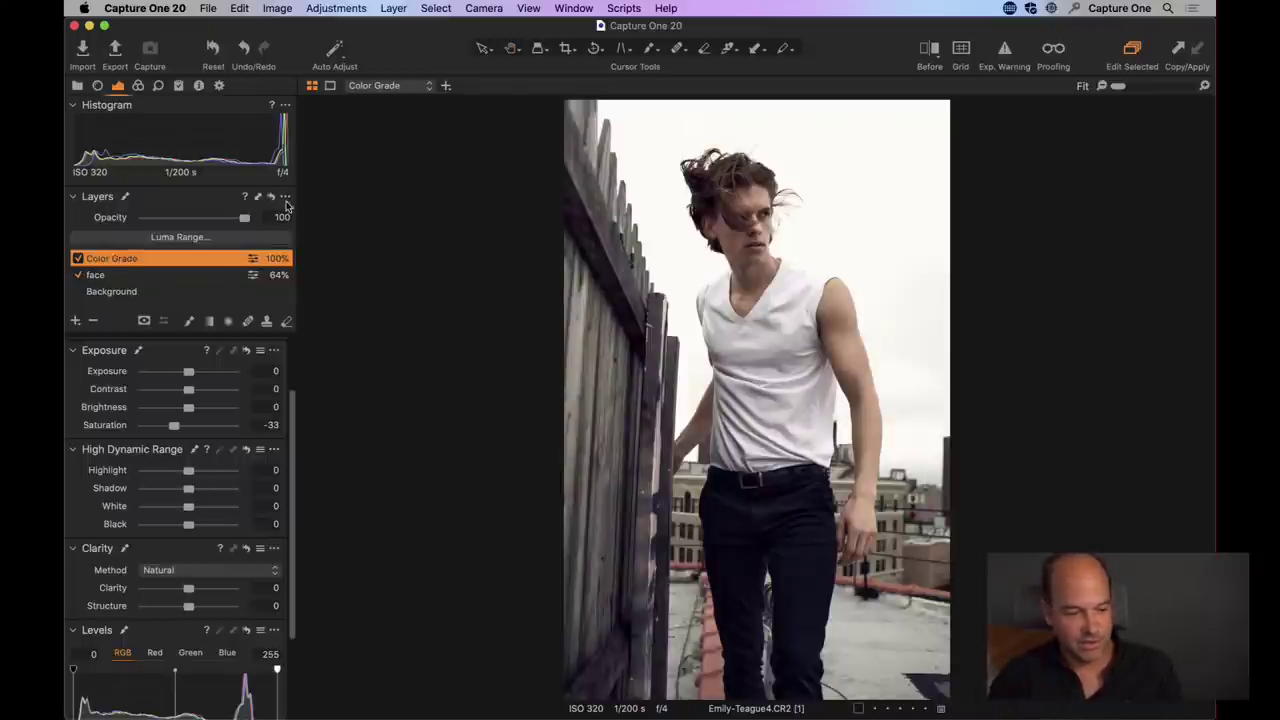
# - Preview the Color Grade faded out, zoom to 100% on the legs, and pick the Heal brush
pyautogui.moveTo(245, 218)
pyautogui.mouseDown()
pyautogui.moveTo(64, 225)
pyautogui.moveTo(284, 219)
pyautogui.moveTo(124, 222)
pyautogui.moveTo(245, 219)
pyautogui.mouseUp()
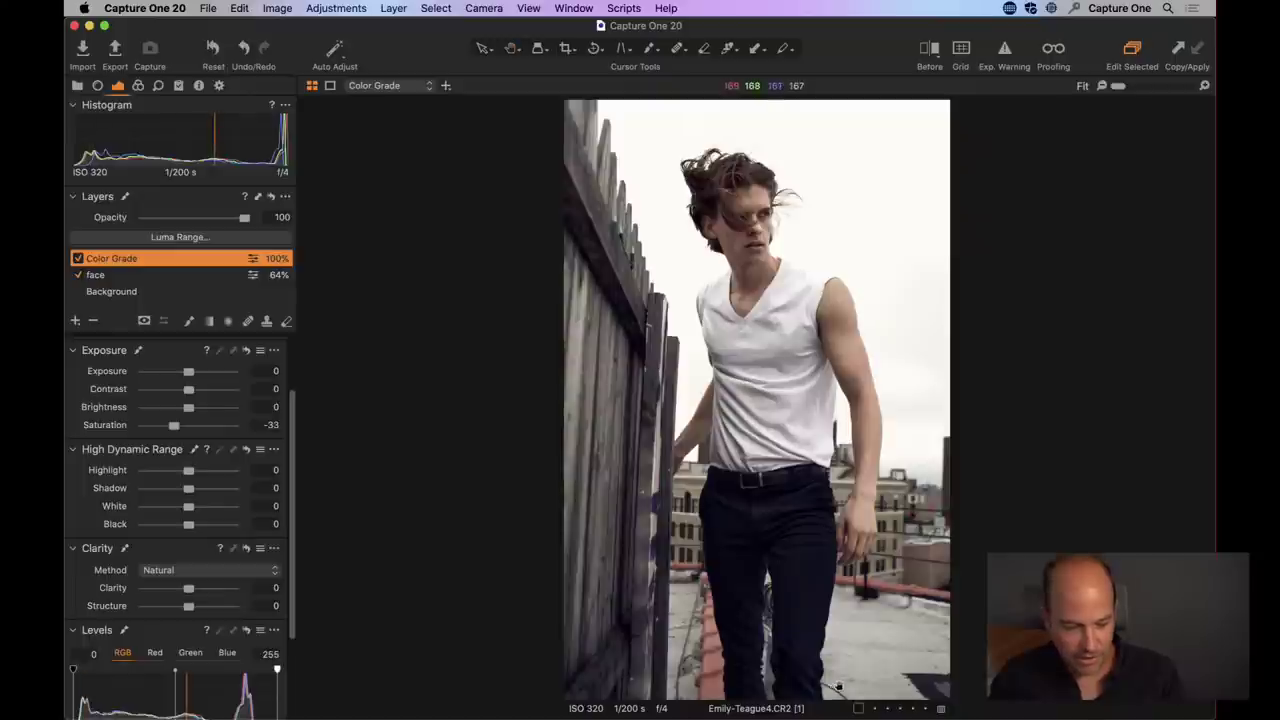
pyautogui.click(868, 620)
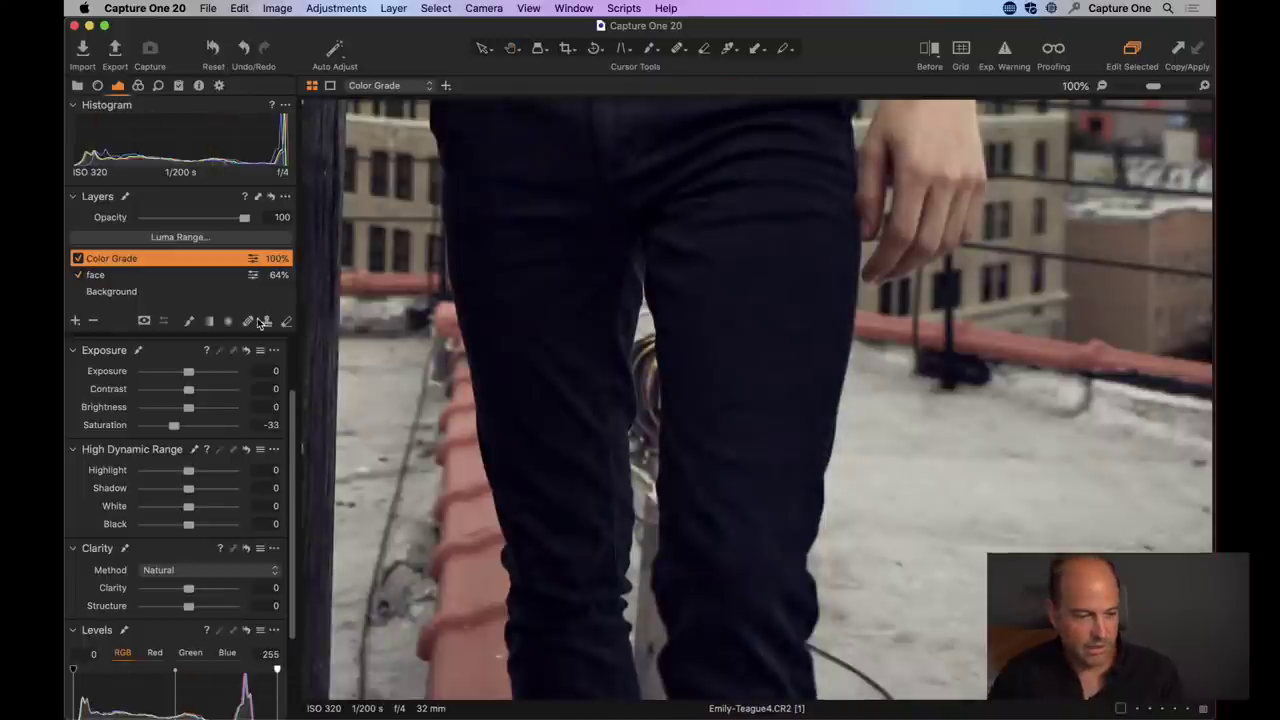
pyautogui.click(249, 322)
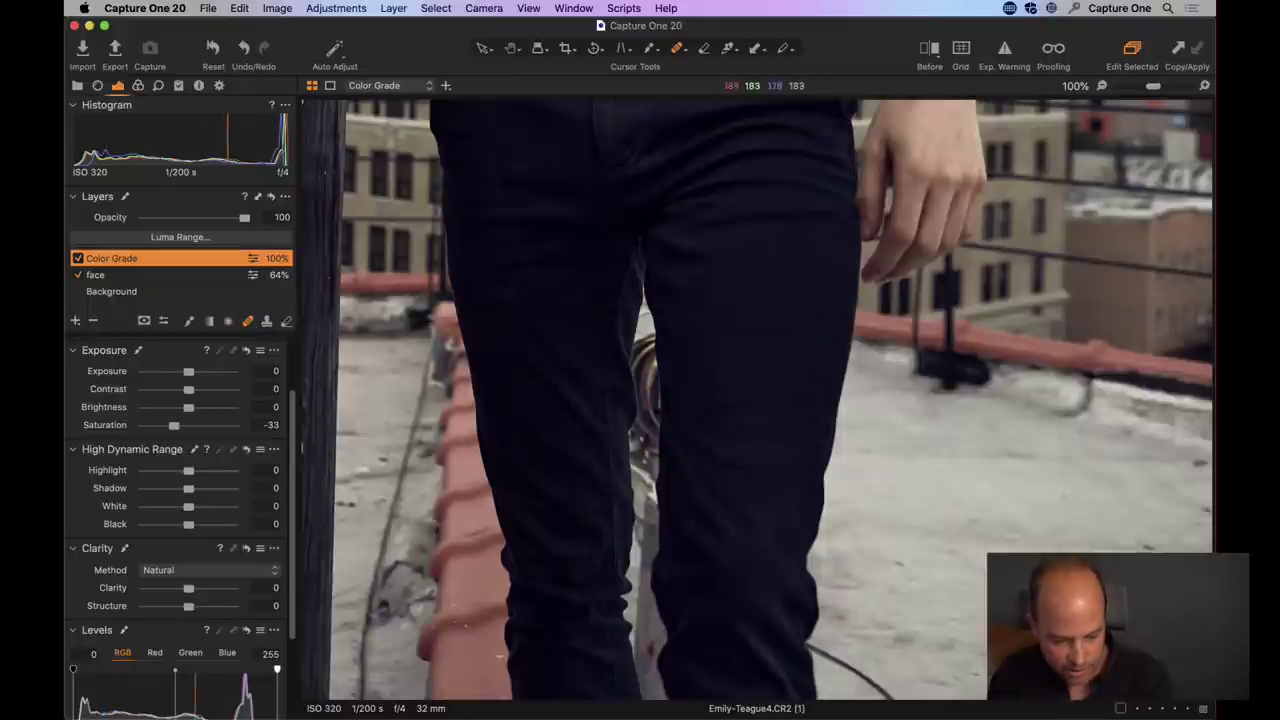
# - Heal the dark line on the rooftop floor, moving the source to clean floor
pyautogui.rightClick(895, 600)
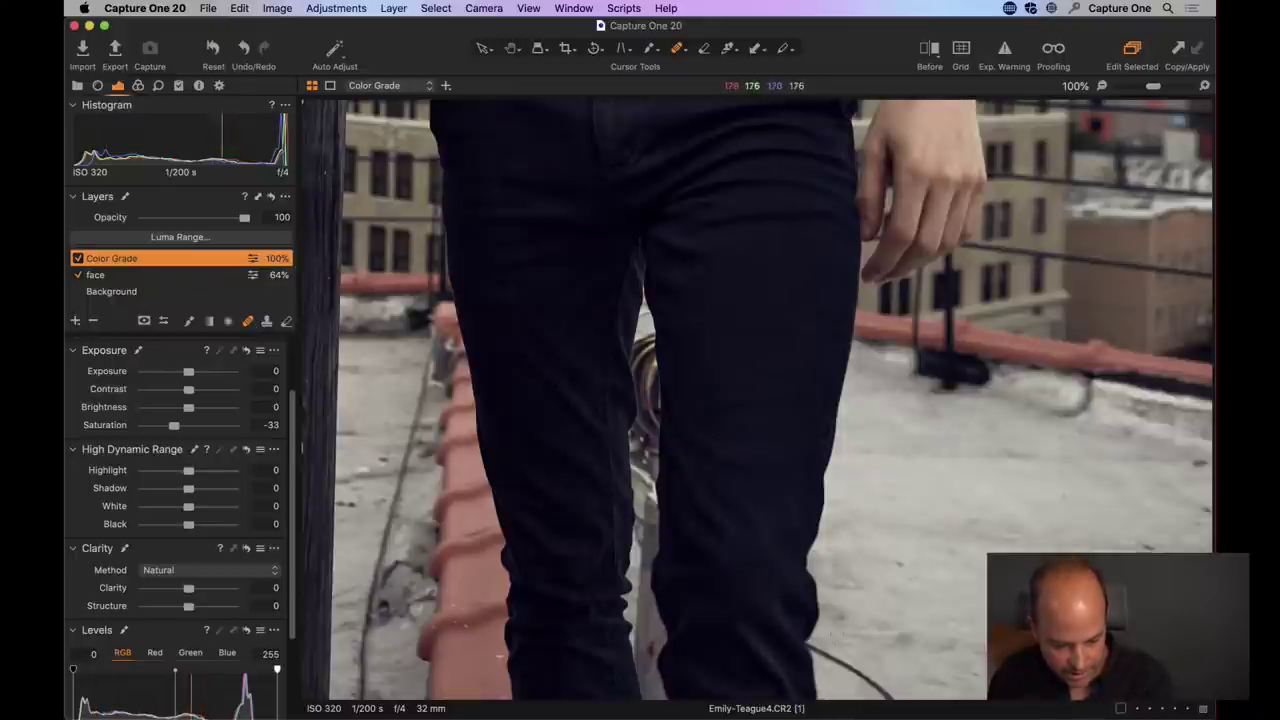
pyautogui.click(808, 650)
pyautogui.moveTo(808, 648)
pyautogui.mouseDown()
pyautogui.moveTo(891, 700)
pyautogui.moveTo(808, 648)
pyautogui.mouseUp()
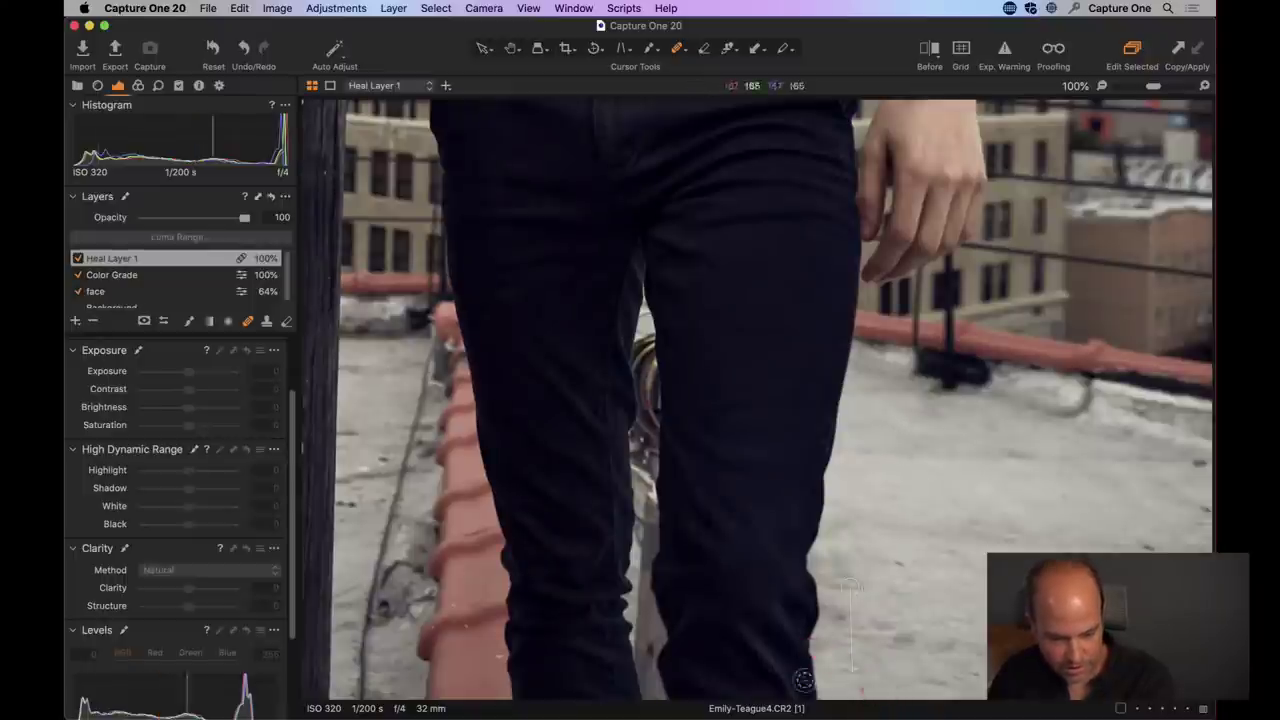
pyautogui.moveTo(838, 584); pyautogui.dragTo(877, 592)
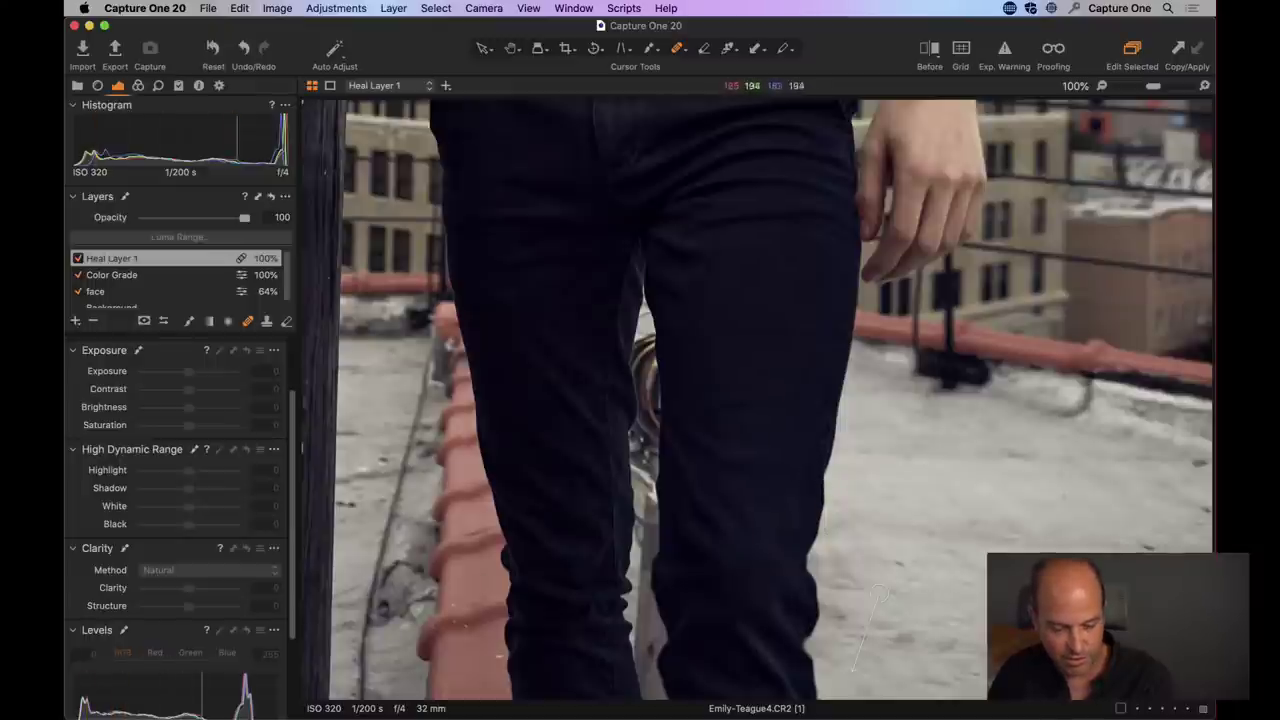
# - At 300%, erase the heal mask along the leg edge with eraser size 25, hardness 48
pyautogui.press('super+equal')
pyautogui.press('super+equal')
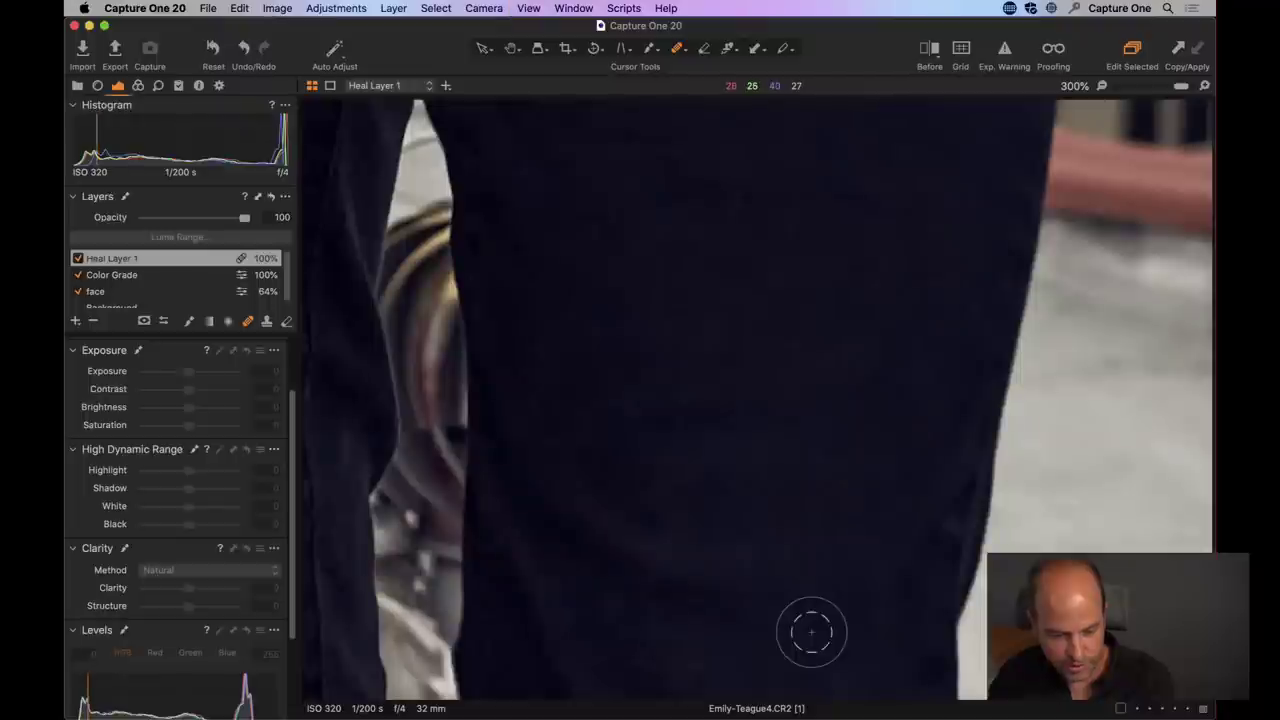
pyautogui.moveTo(906, 614); pyautogui.dragTo(674, 386)
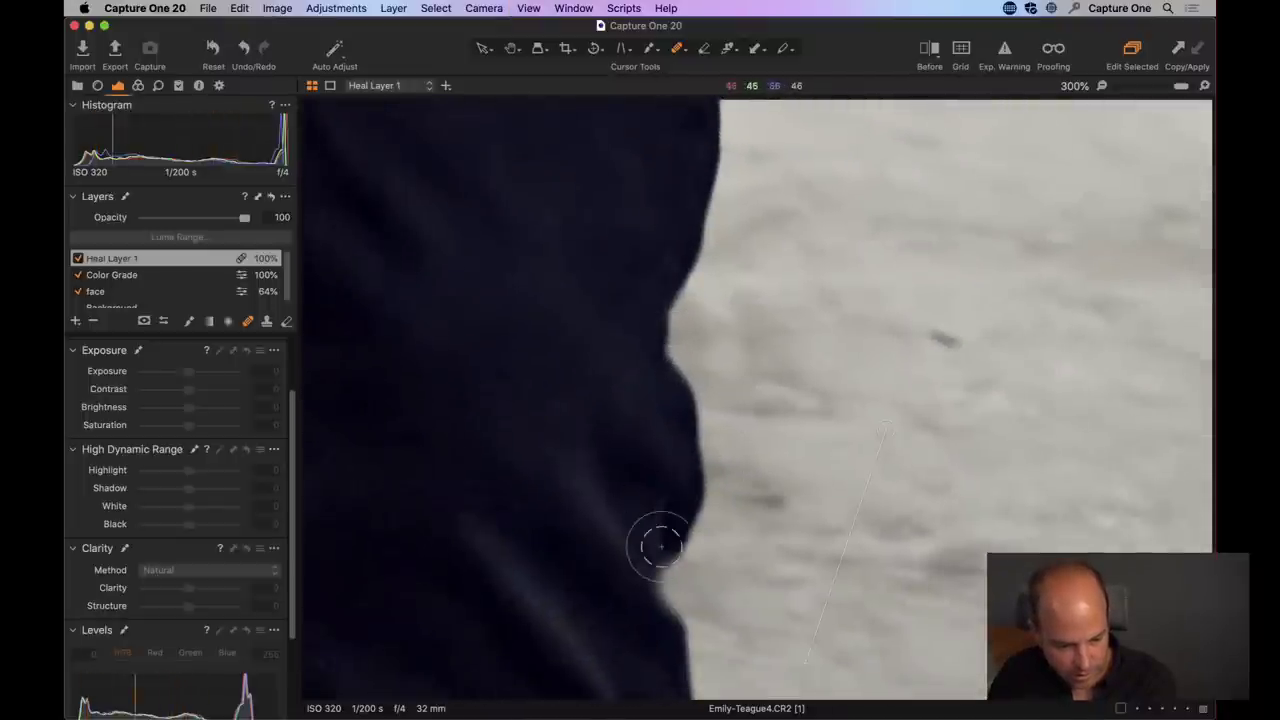
pyautogui.click(286, 321)
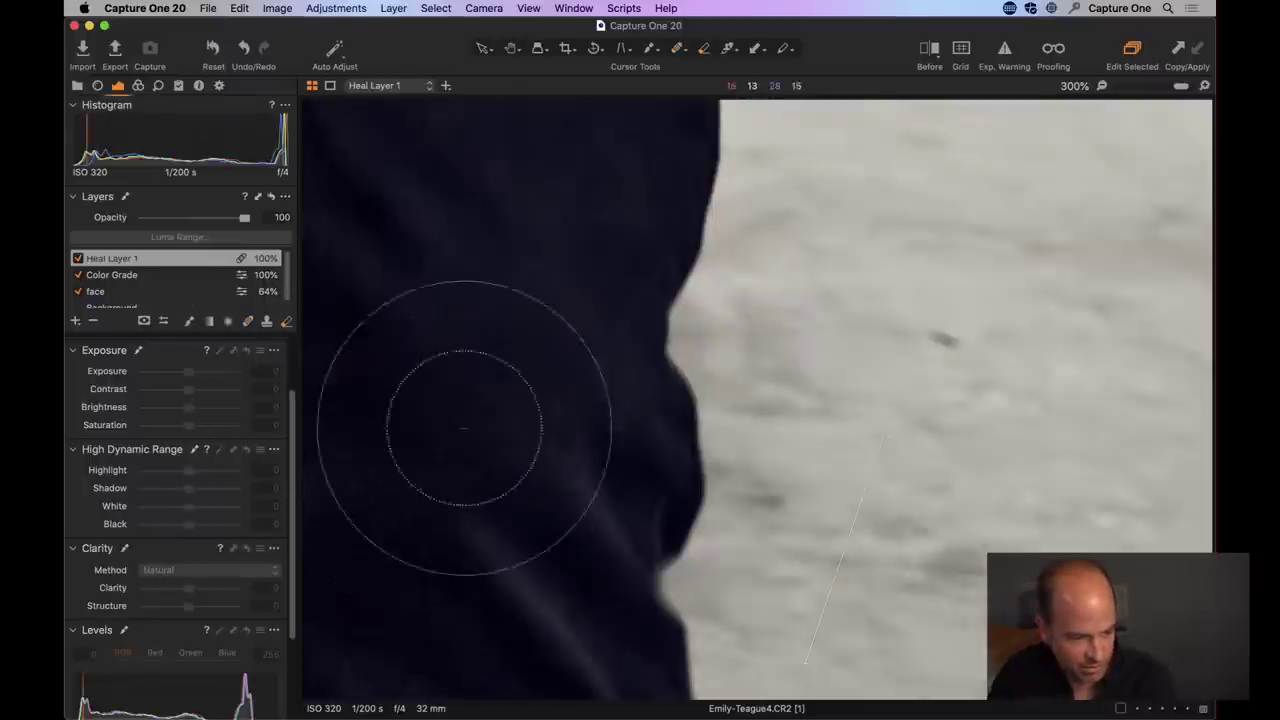
pyautogui.rightClick(585, 517)
pyautogui.moveTo(564, 537)
pyautogui.mouseDown()
pyautogui.moveTo(612, 537)
pyautogui.moveTo(566, 520)
pyautogui.mouseUp()
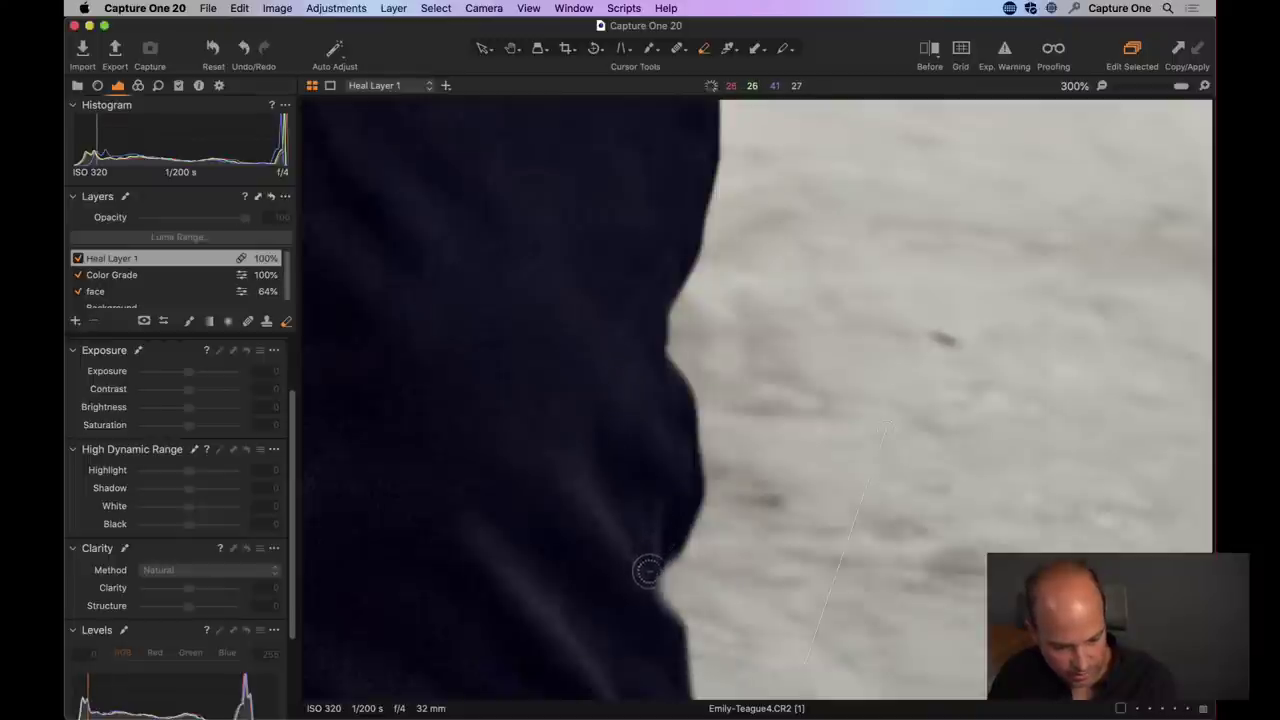
pyautogui.moveTo(672, 631)
pyautogui.mouseDown()
pyautogui.moveTo(655, 560)
pyautogui.moveTo(670, 540)
pyautogui.moveTo(657, 555)
pyautogui.mouseUp()
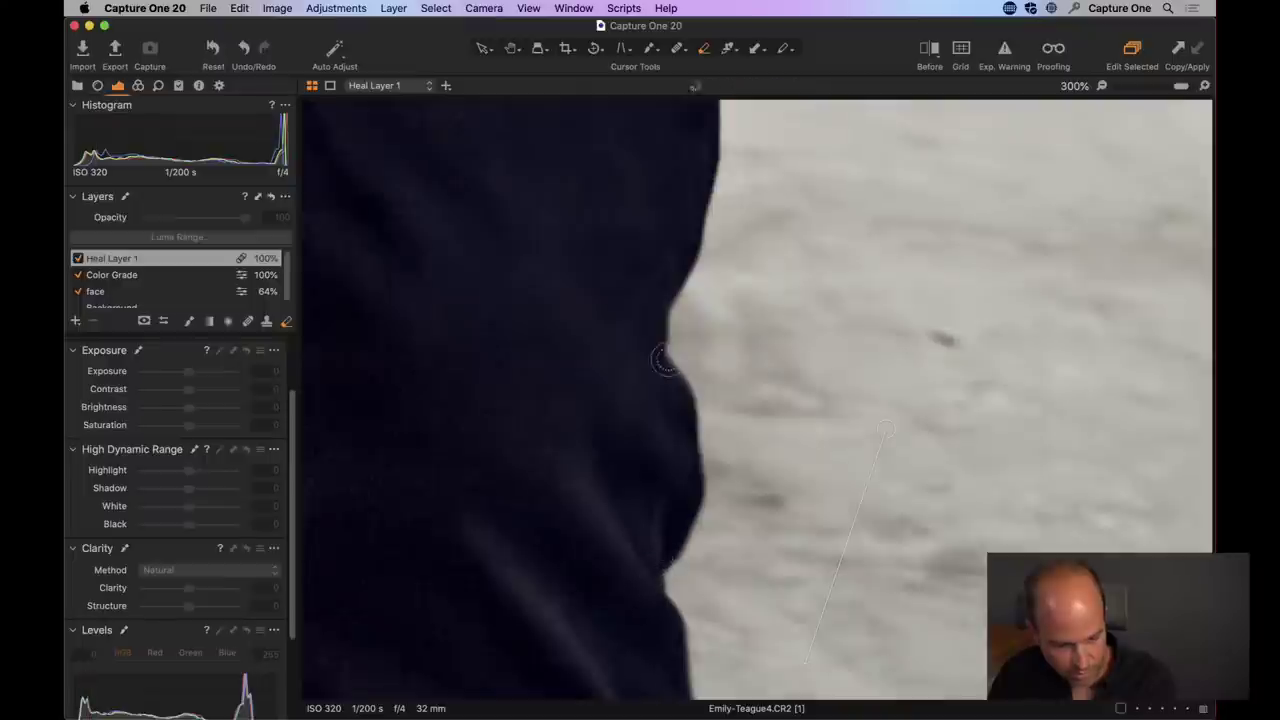
# - Fit the photo, check the crop framing without changes, and show the Before/After split
pyautogui.press('super+0')
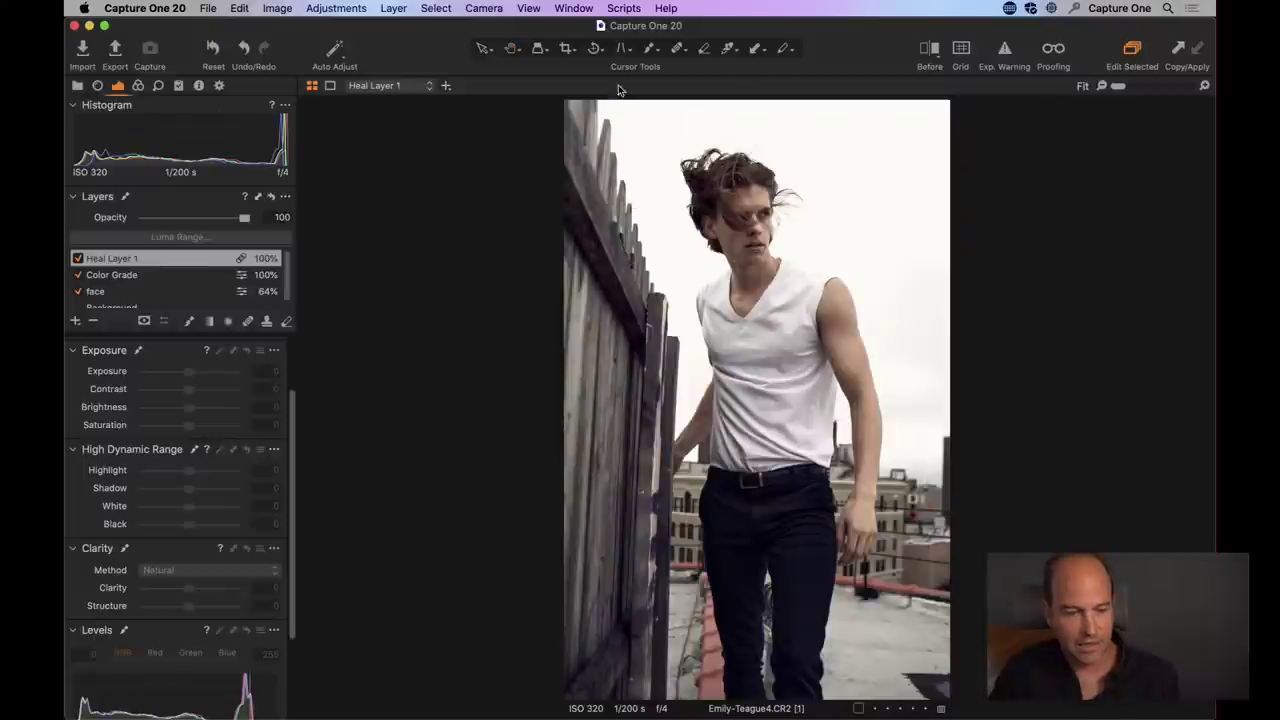
pyautogui.click(565, 48)
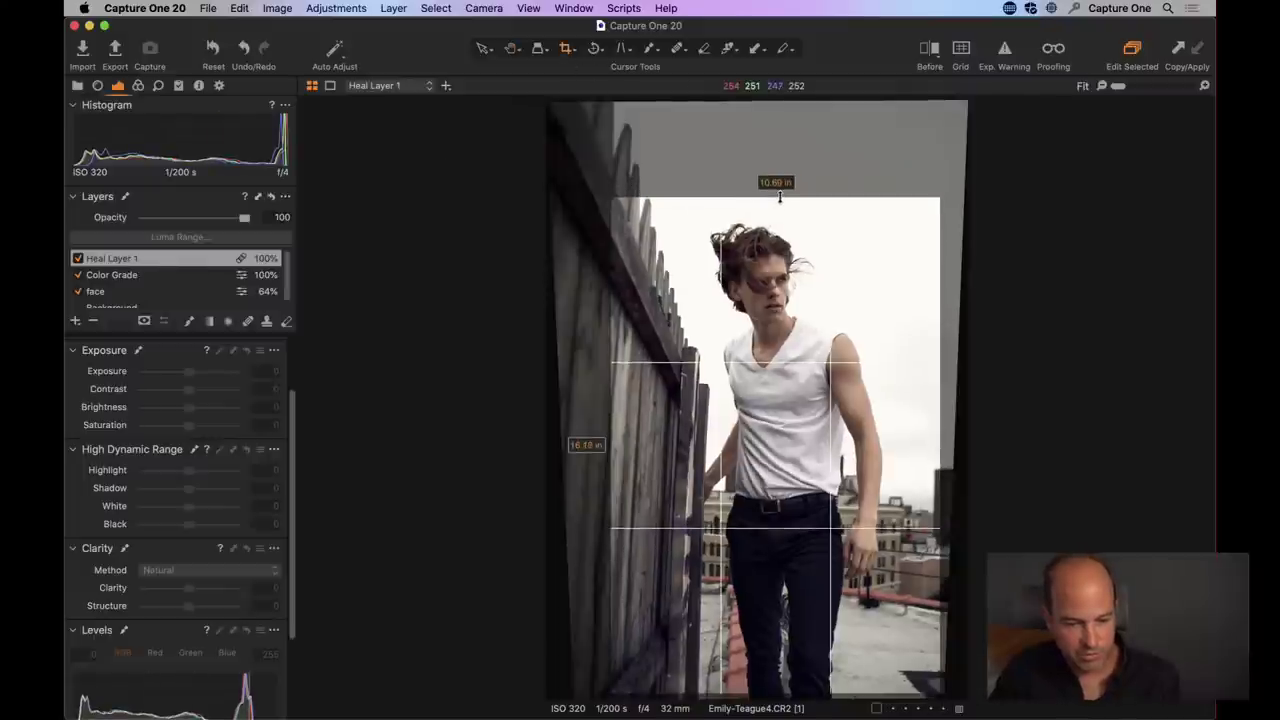
pyautogui.click(511, 48)
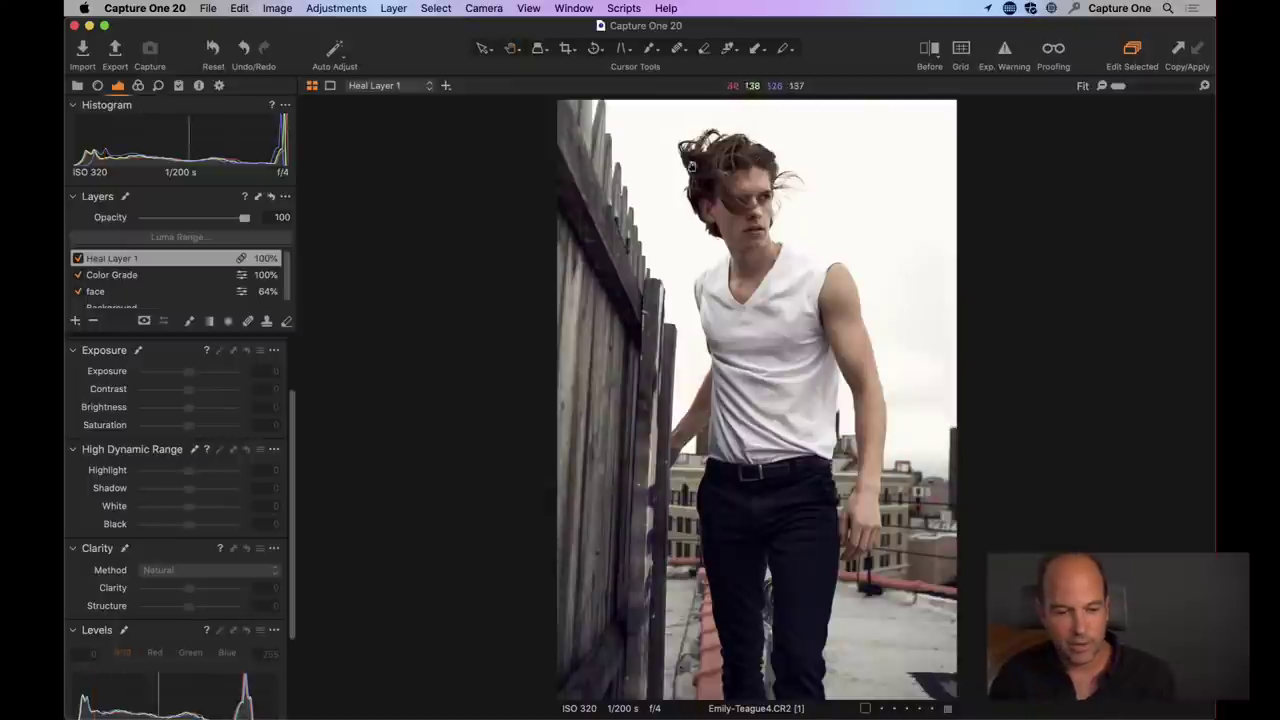
pyautogui.click(929, 49)
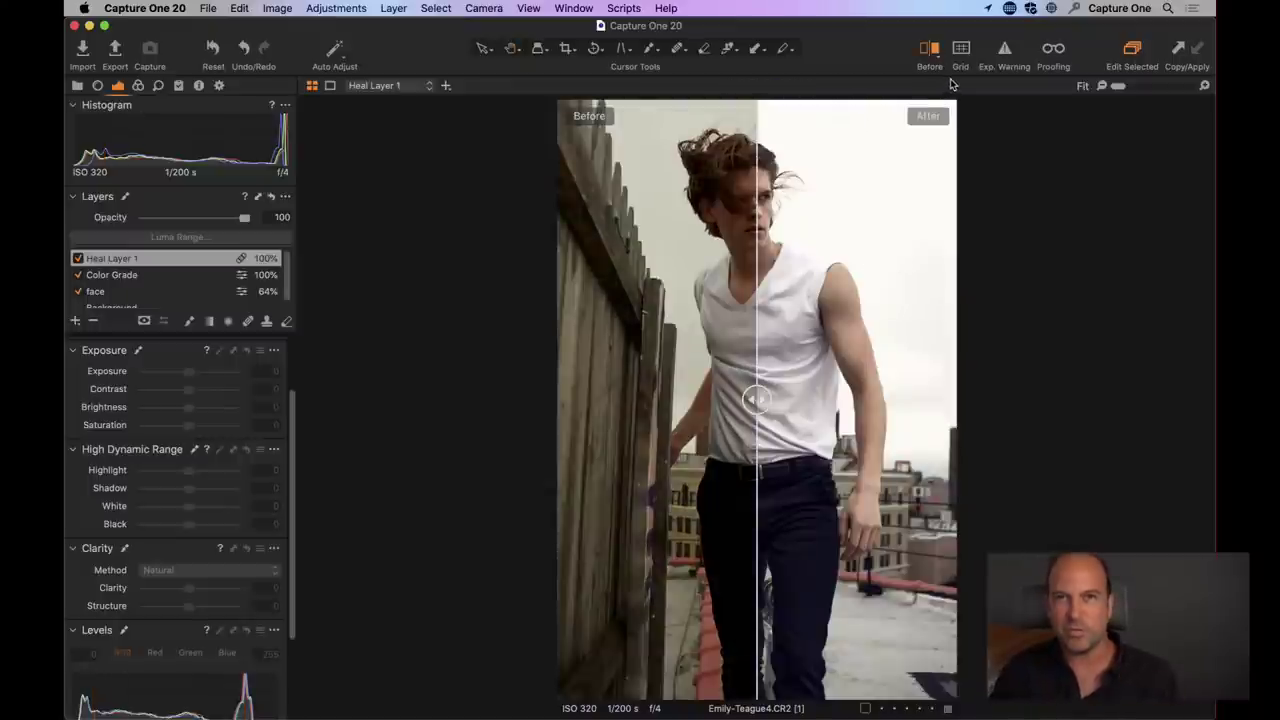
# - Slide the Before/After divider, close the comparison, and toggle the face layer off and on
pyautogui.moveTo(757, 399)
pyautogui.mouseDown()
pyautogui.moveTo(571, 400)
pyautogui.moveTo(951, 399)
pyautogui.moveTo(569, 400)
pyautogui.moveTo(781, 393)
pyautogui.moveTo(750, 398)
pyautogui.mouseUp()
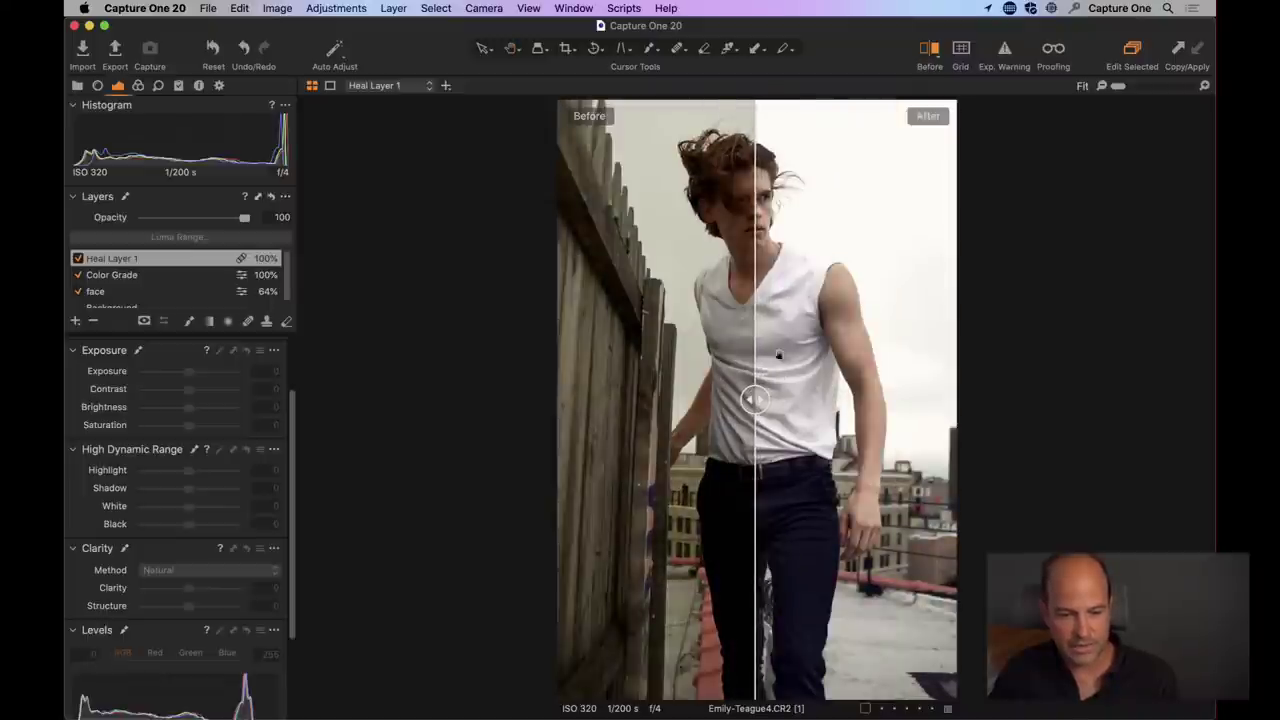
pyautogui.click(929, 62)
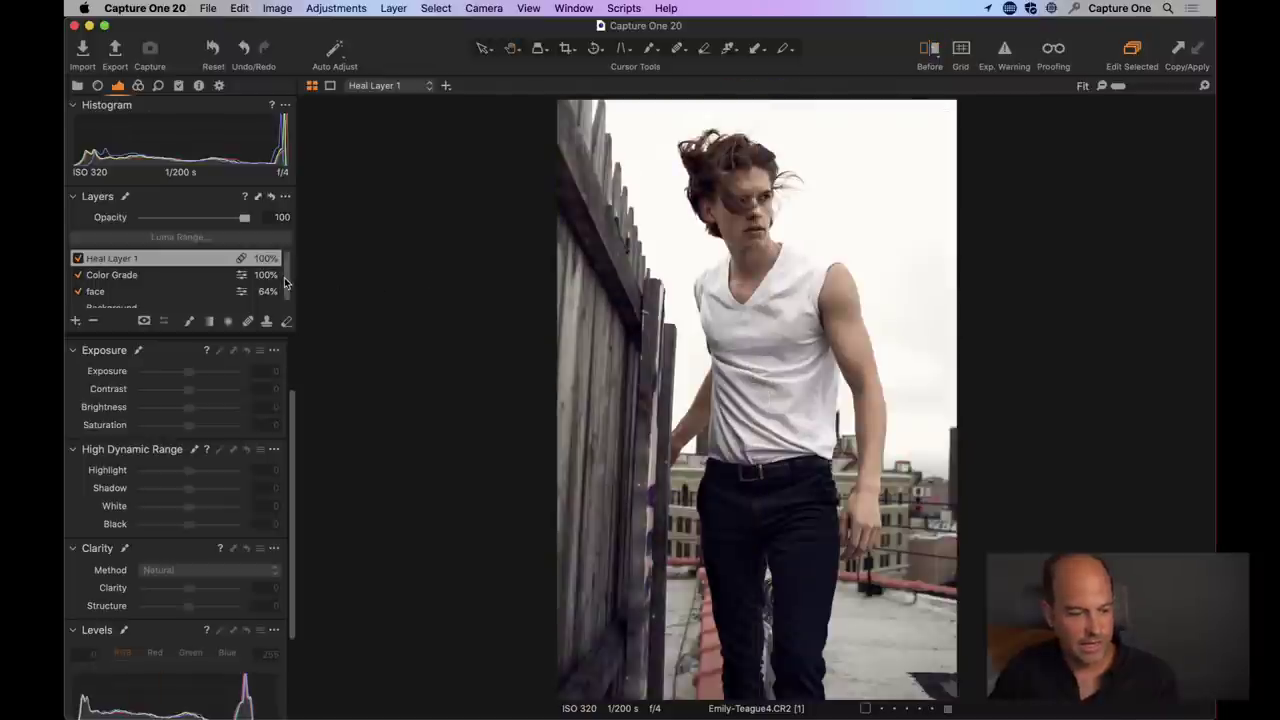
pyautogui.scroll(-1, 268, 290)
pyautogui.click(79, 285)
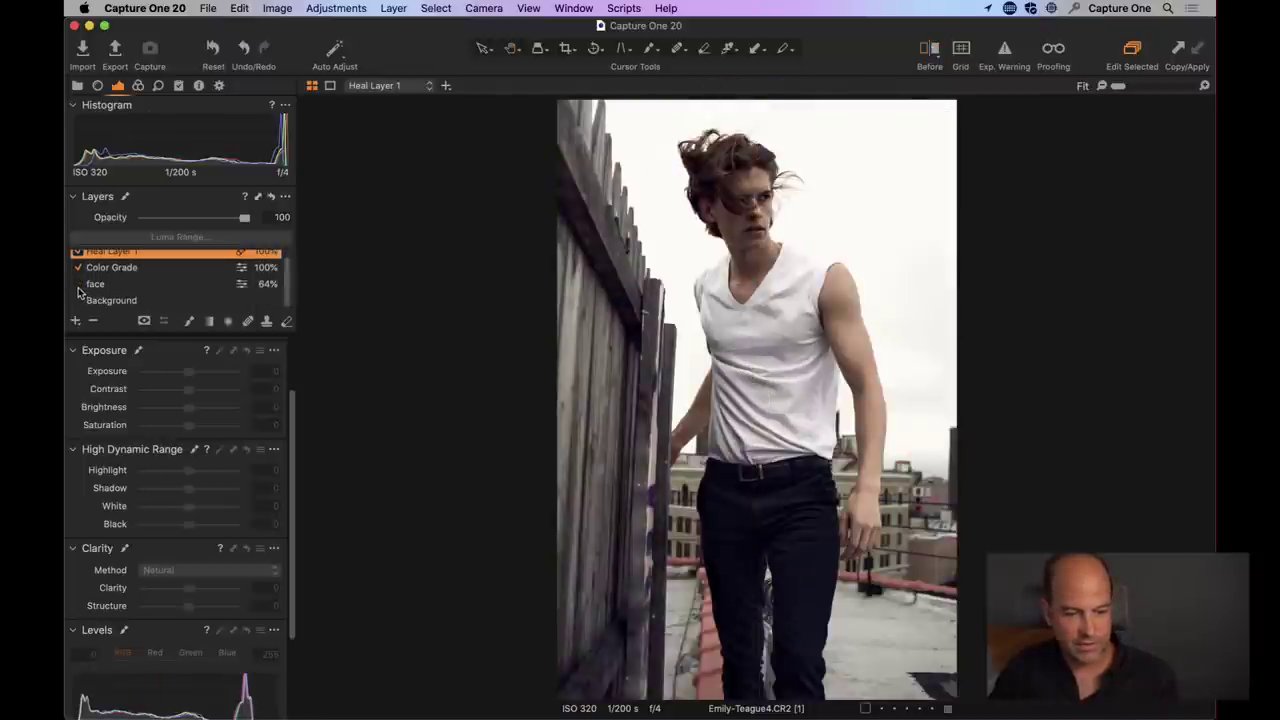
pyautogui.click(79, 285)
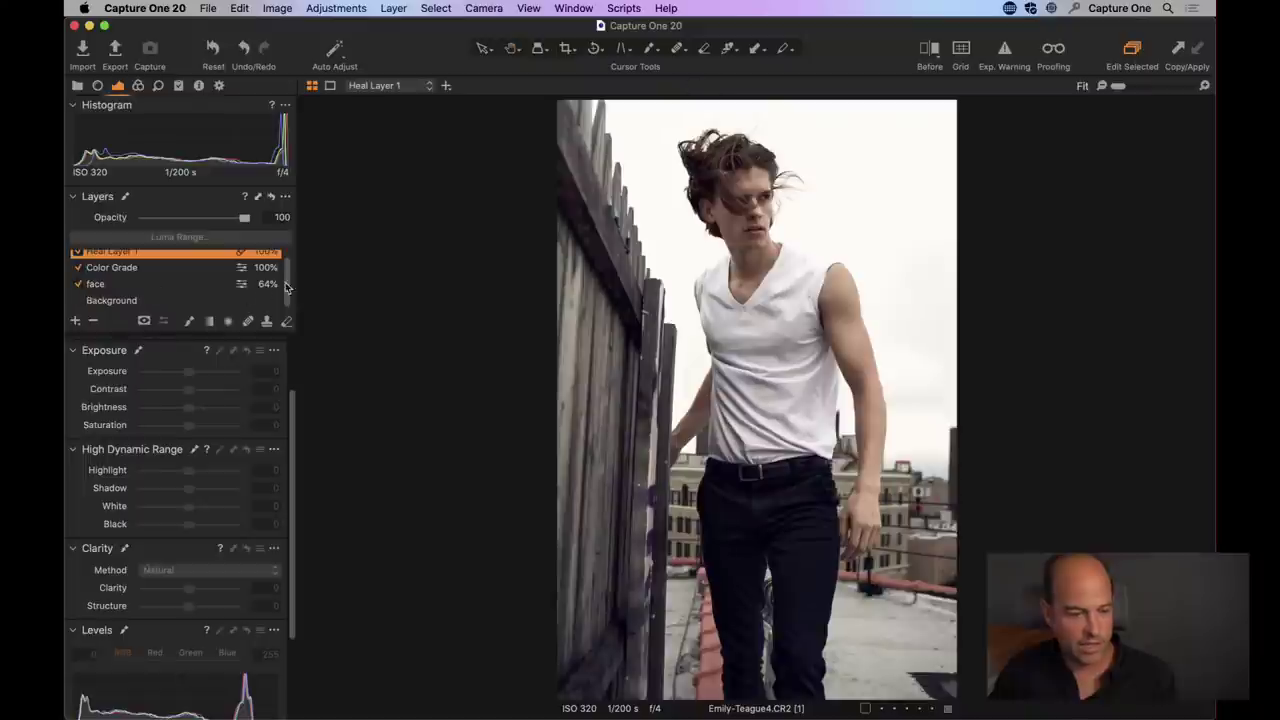
# - Toggle the Color Grade layer off and on, then show the Browser thumbnails
pyautogui.scroll(1, 288, 290)
pyautogui.click(145, 282)
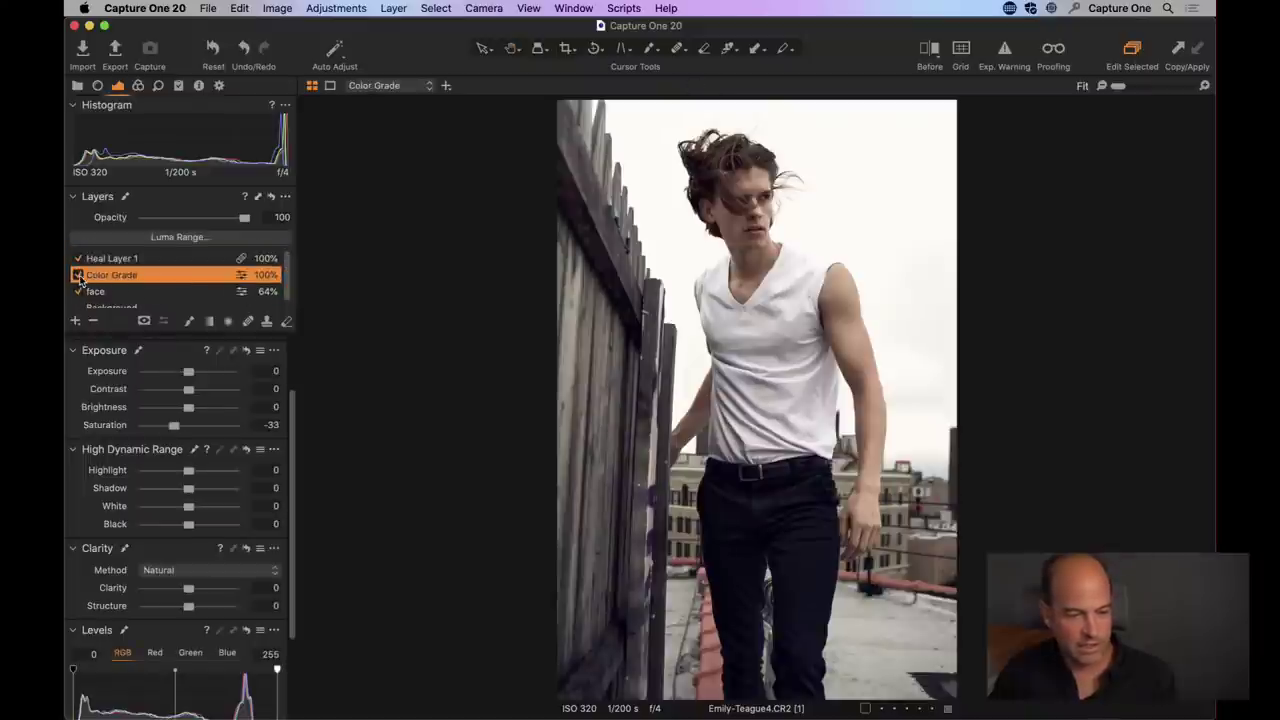
pyautogui.click(78, 275)
pyautogui.click(78, 275)
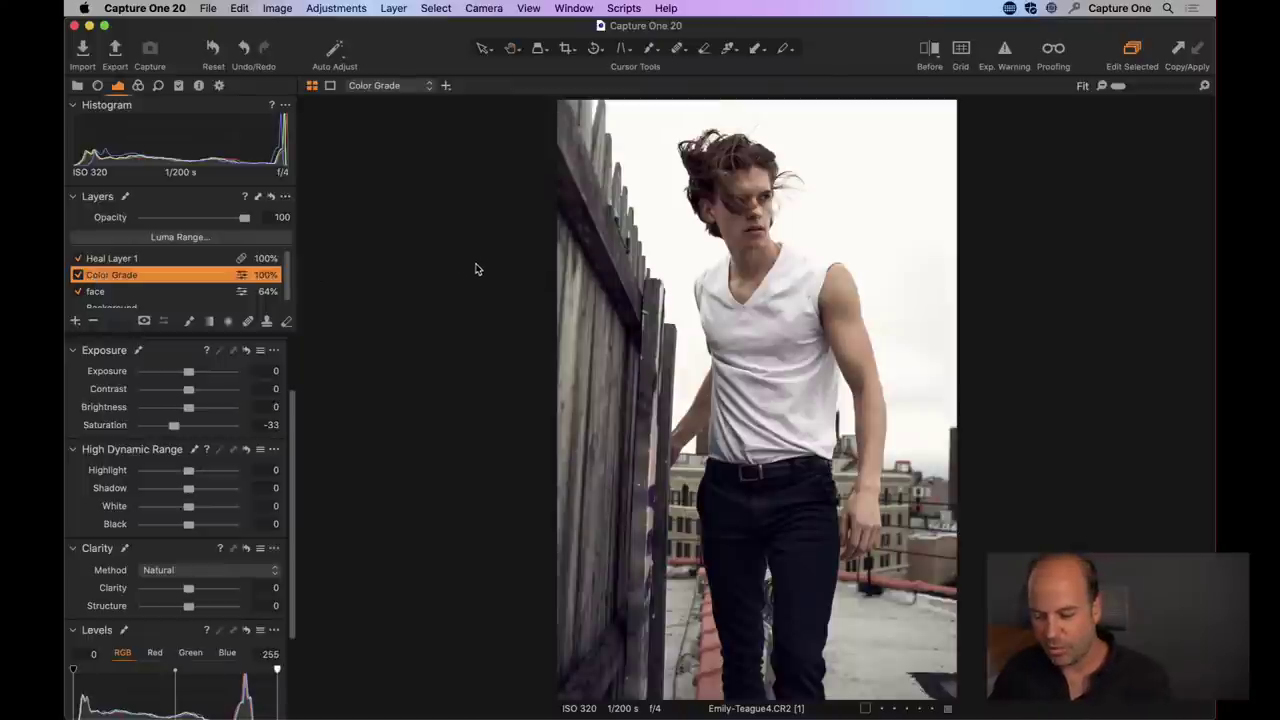
pyautogui.press('super+b')
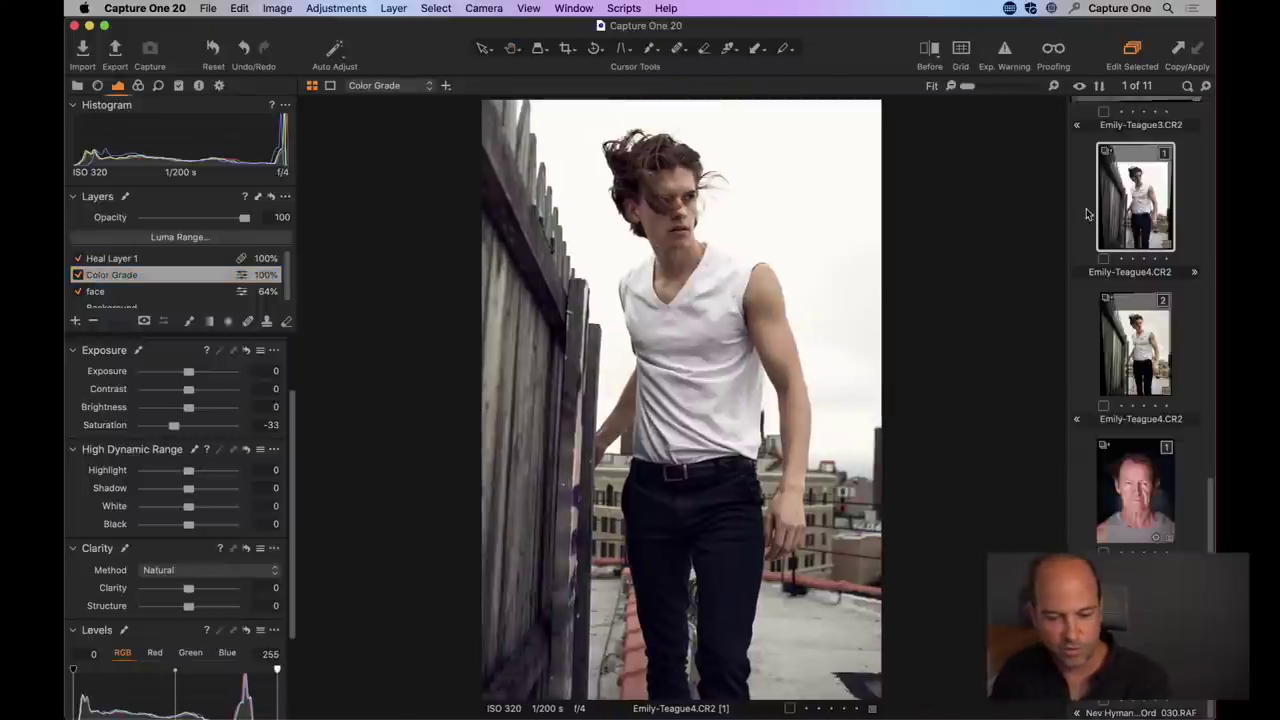
# - Create a new unedited variant via Image > New Variant and view it beside the edited variant 1
pyautogui.click(277, 8)
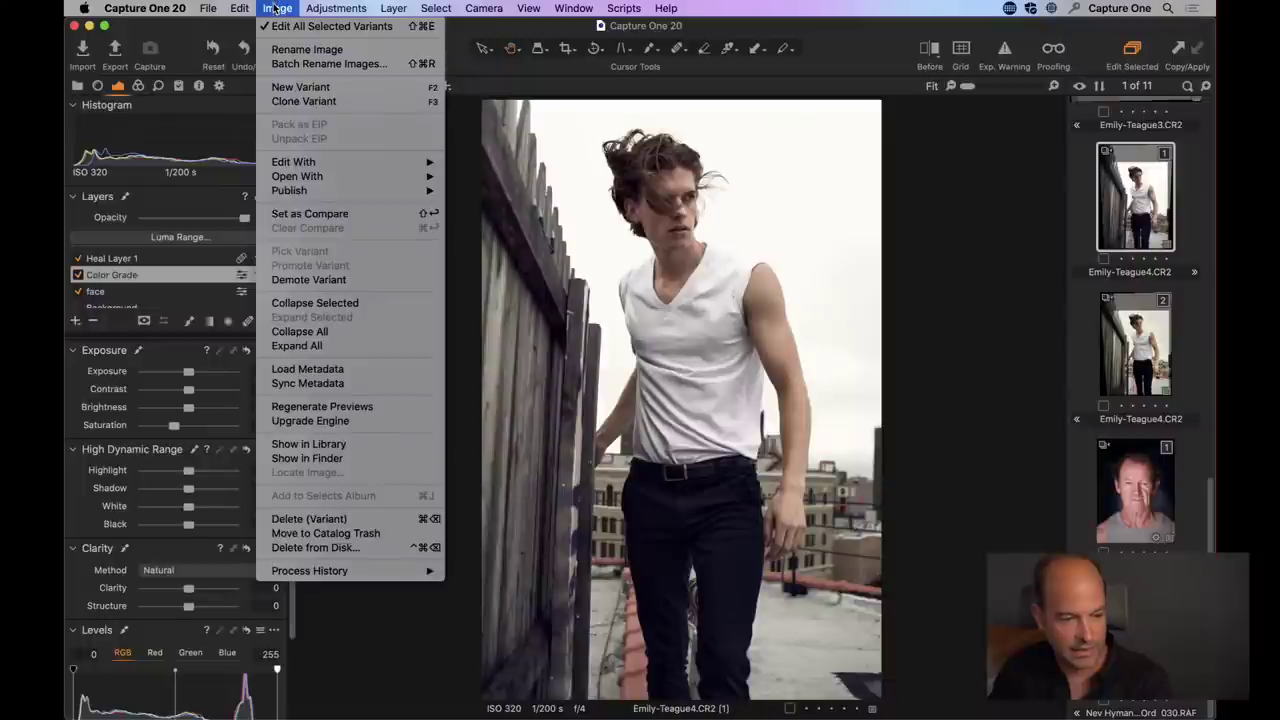
pyautogui.click(362, 88)
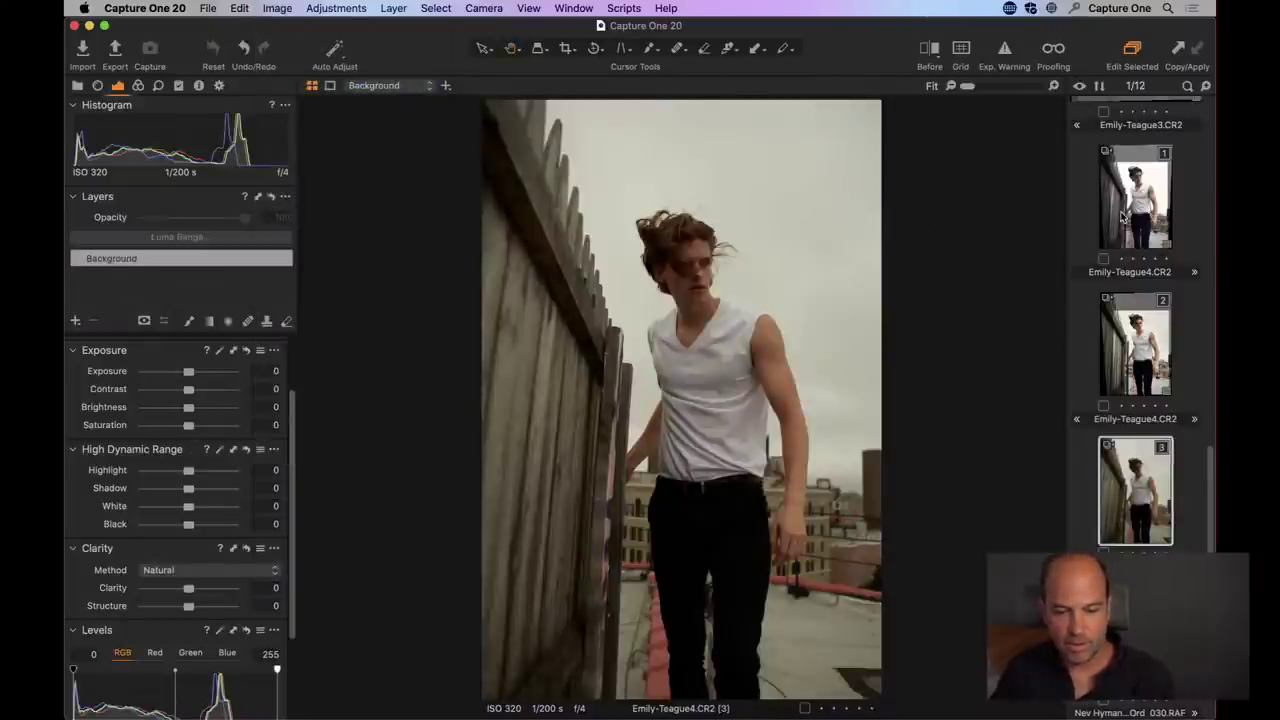
pyautogui.click(1122, 218)
pyautogui.keyDown('super'); pyautogui.click(1145, 510); pyautogui.keyUp('super')
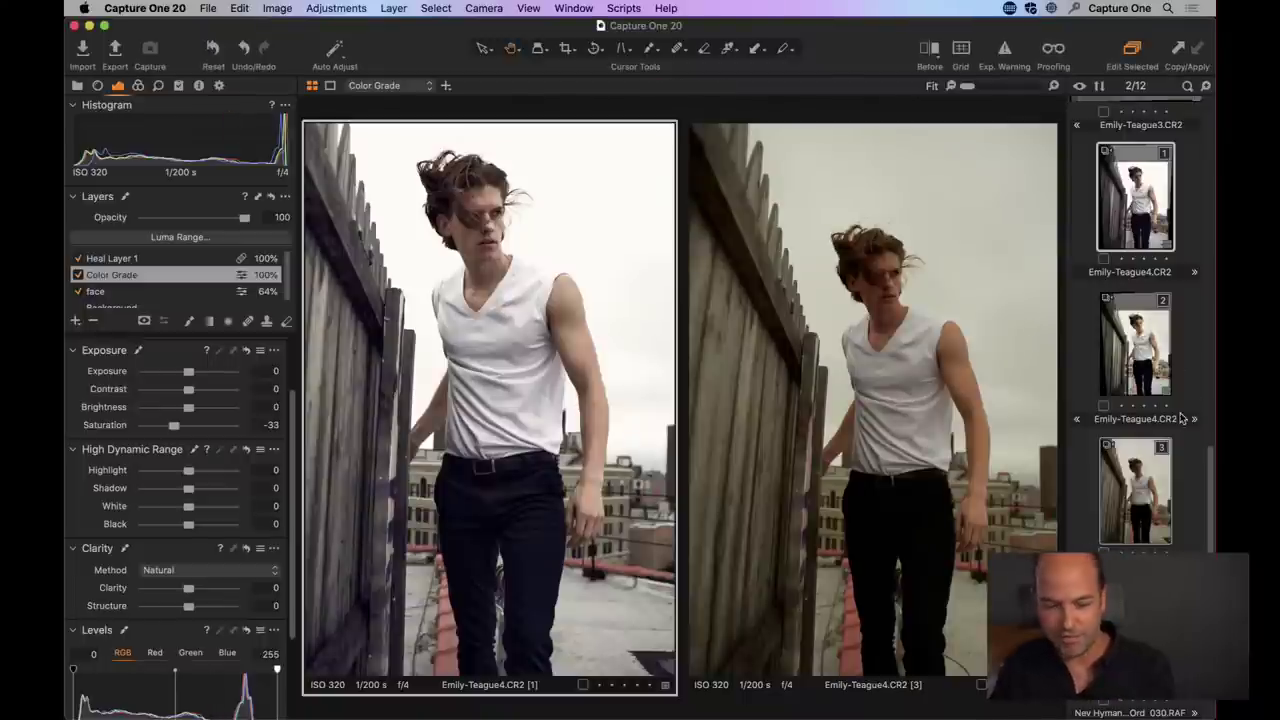
# - Select five images together, including both rooftop variants and the older man's portraits, to compare them
pyautogui.scroll(-2, 1153, 441)
pyautogui.keyDown('shift'); pyautogui.click(1135, 630); pyautogui.keyUp('shift')
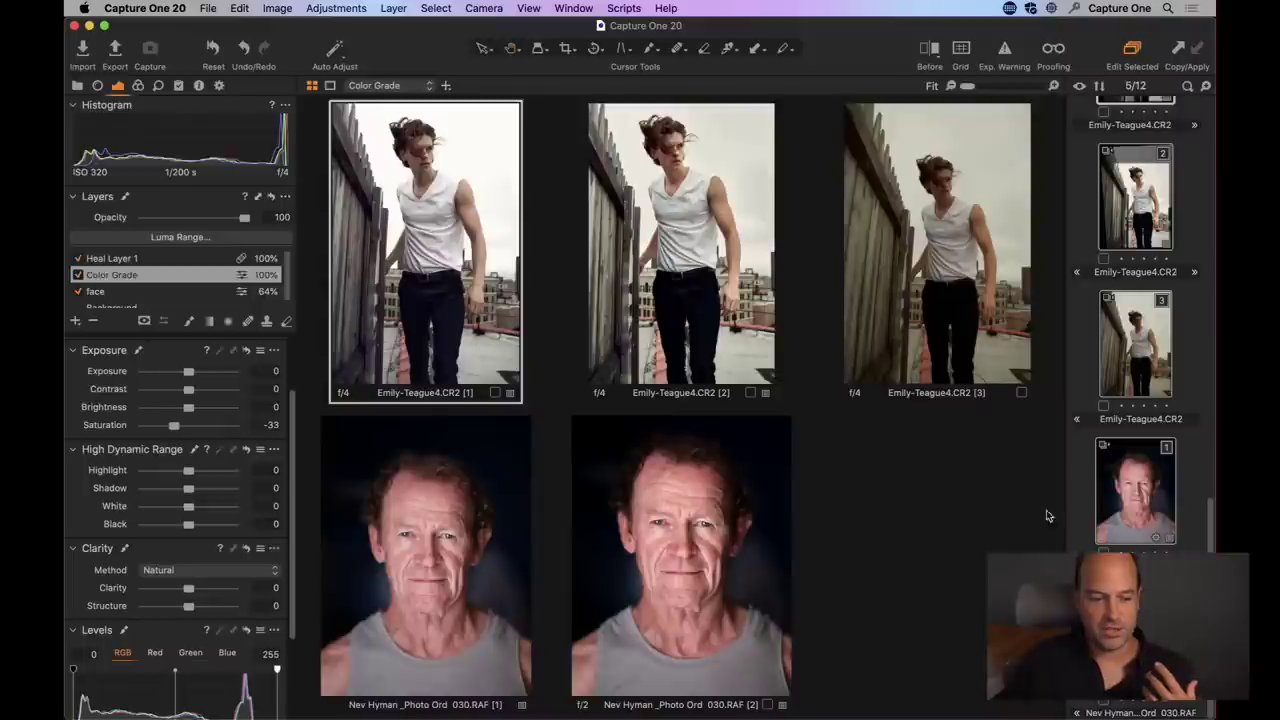
pyautogui.click(408, 500)
pyautogui.click(626, 510)
pyautogui.click(610, 340)
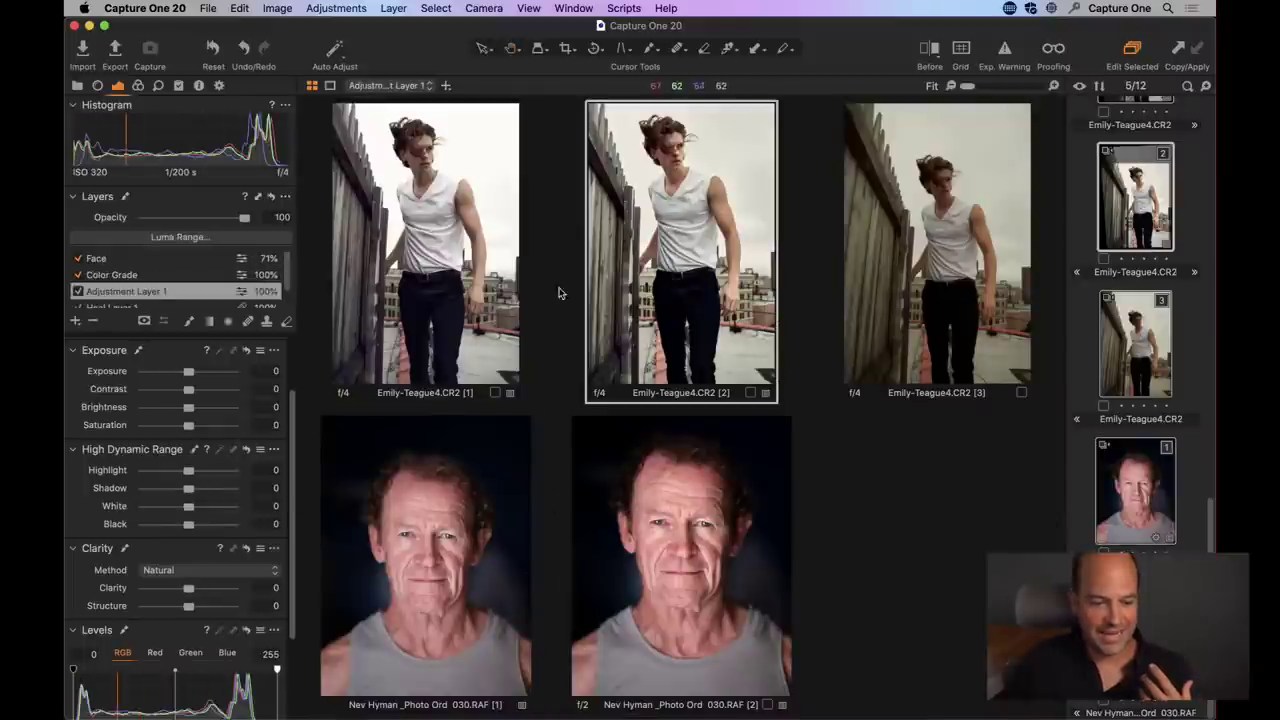
pyautogui.click(500, 390)
pyautogui.click(486, 494)
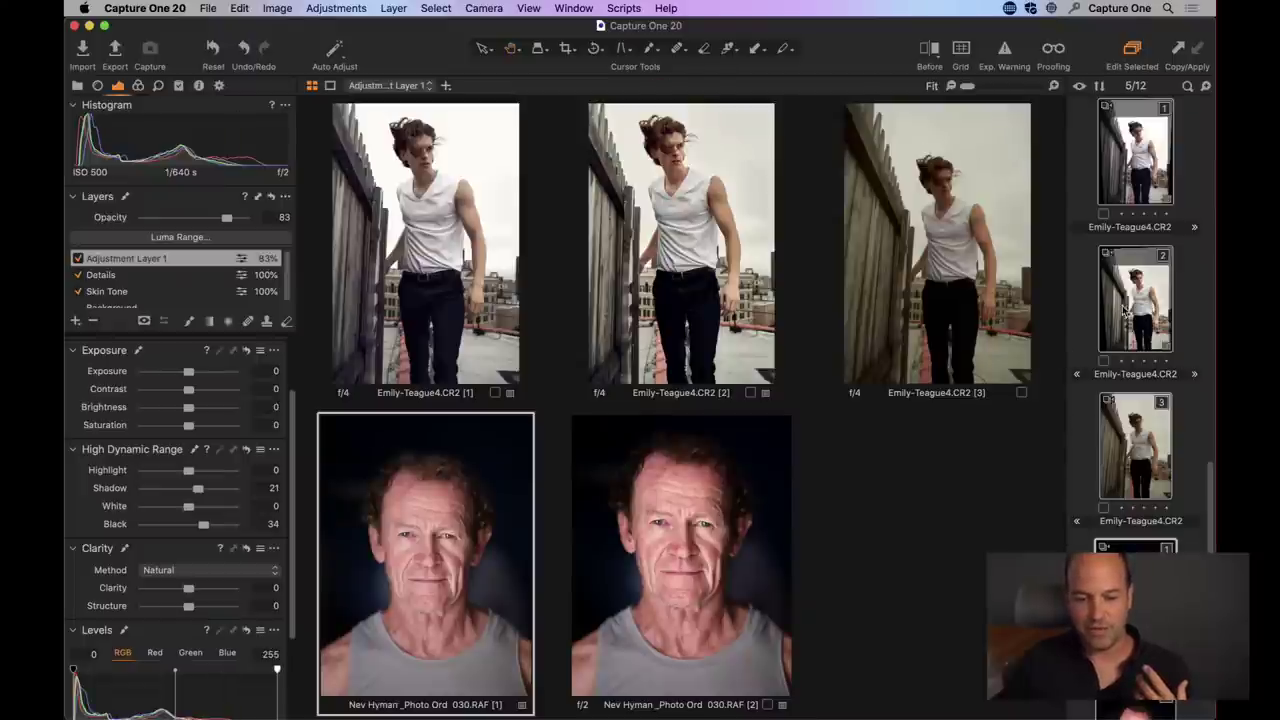
pyautogui.scroll(3, 1157, 437)
# - Raise the Exposure of 08_26_19_18674.NEF to 0.11
pyautogui.click(1150, 234)
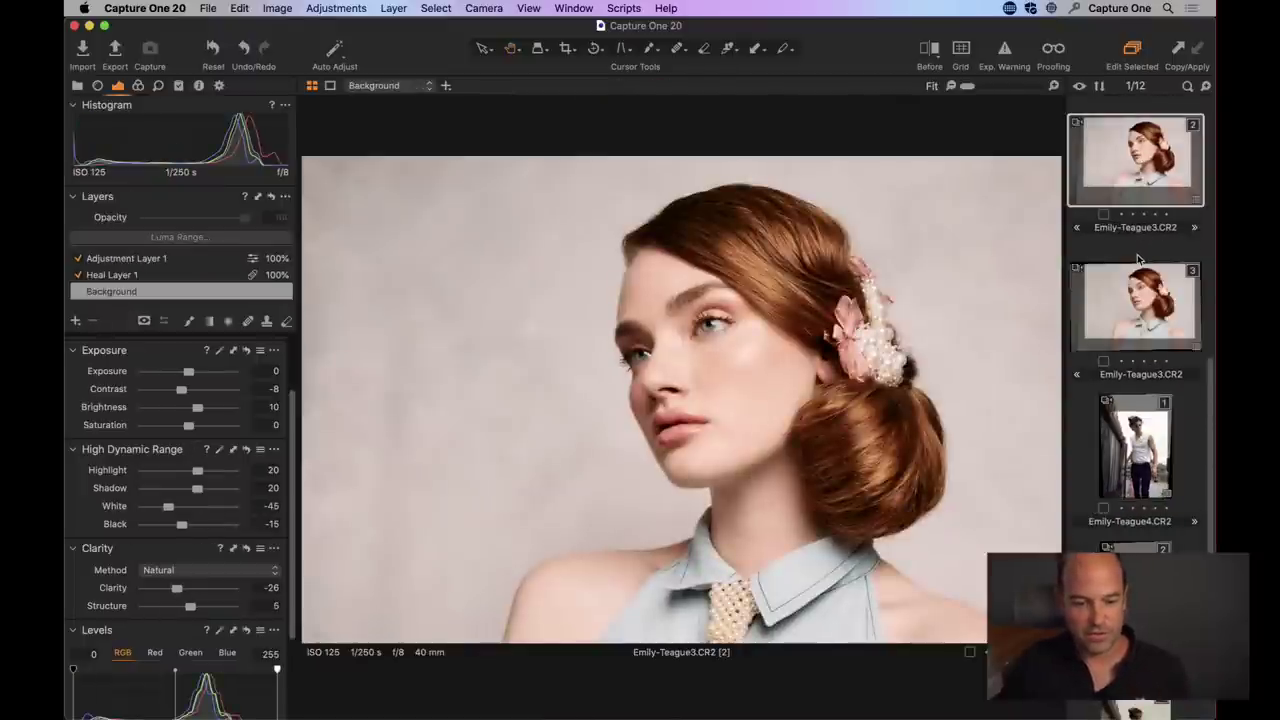
pyautogui.press('super+a')
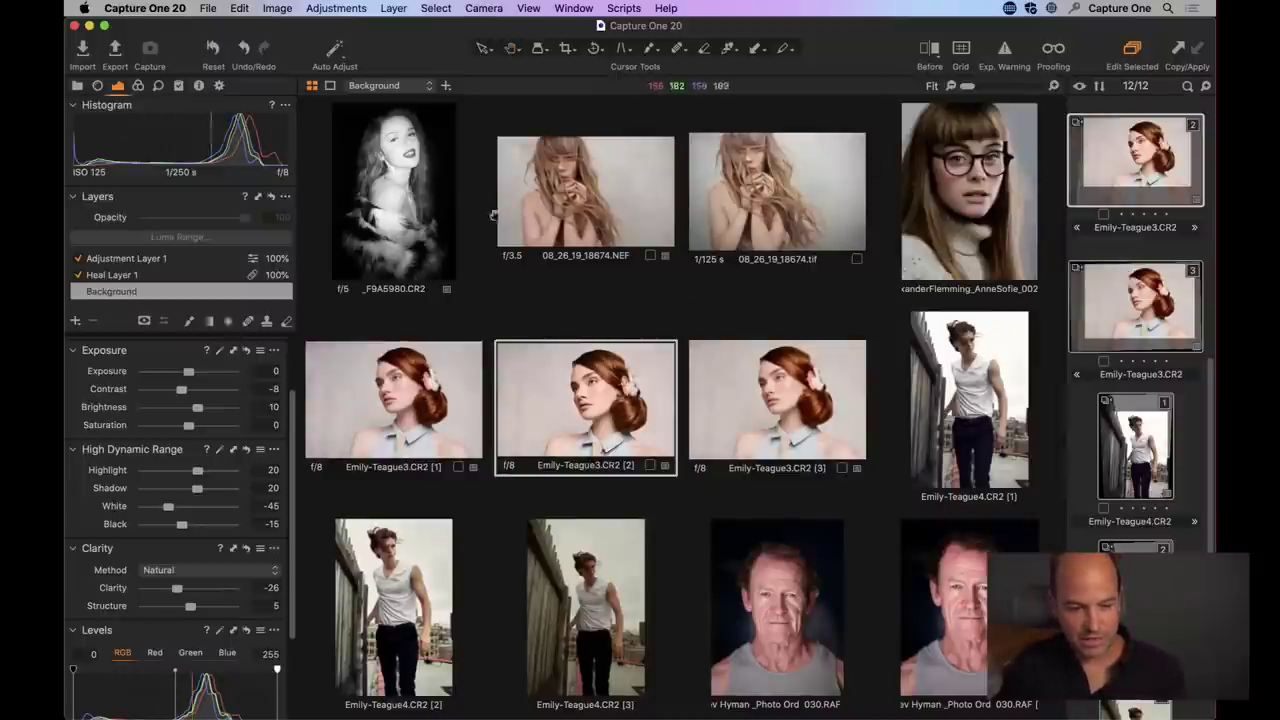
pyautogui.click(620, 195)
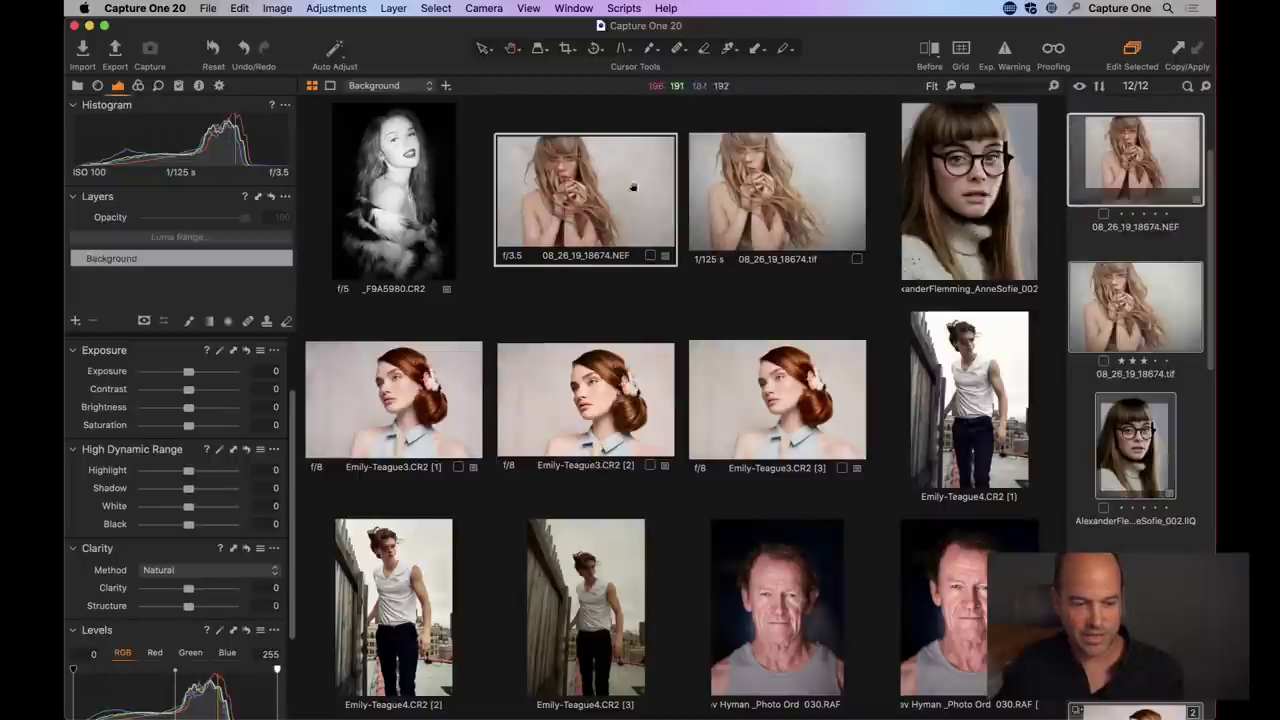
pyautogui.moveTo(188, 371); pyautogui.dragTo(189, 371)
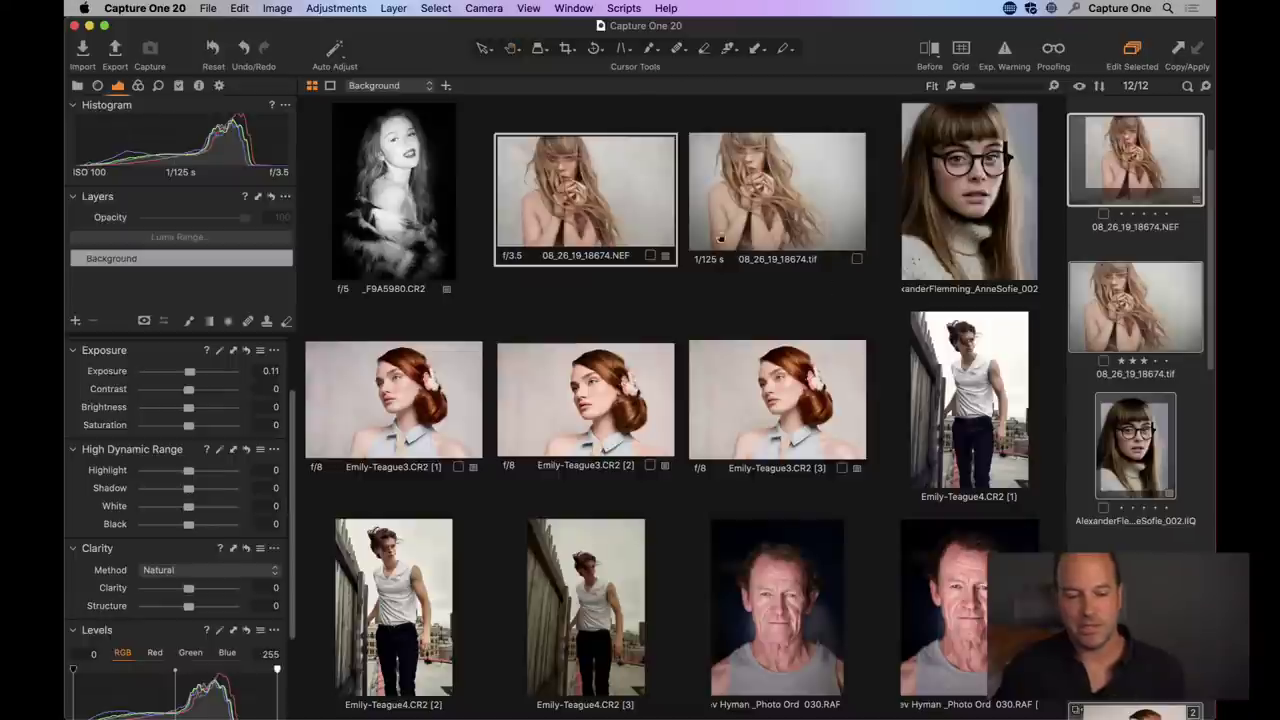
pyautogui.click(1197, 449)
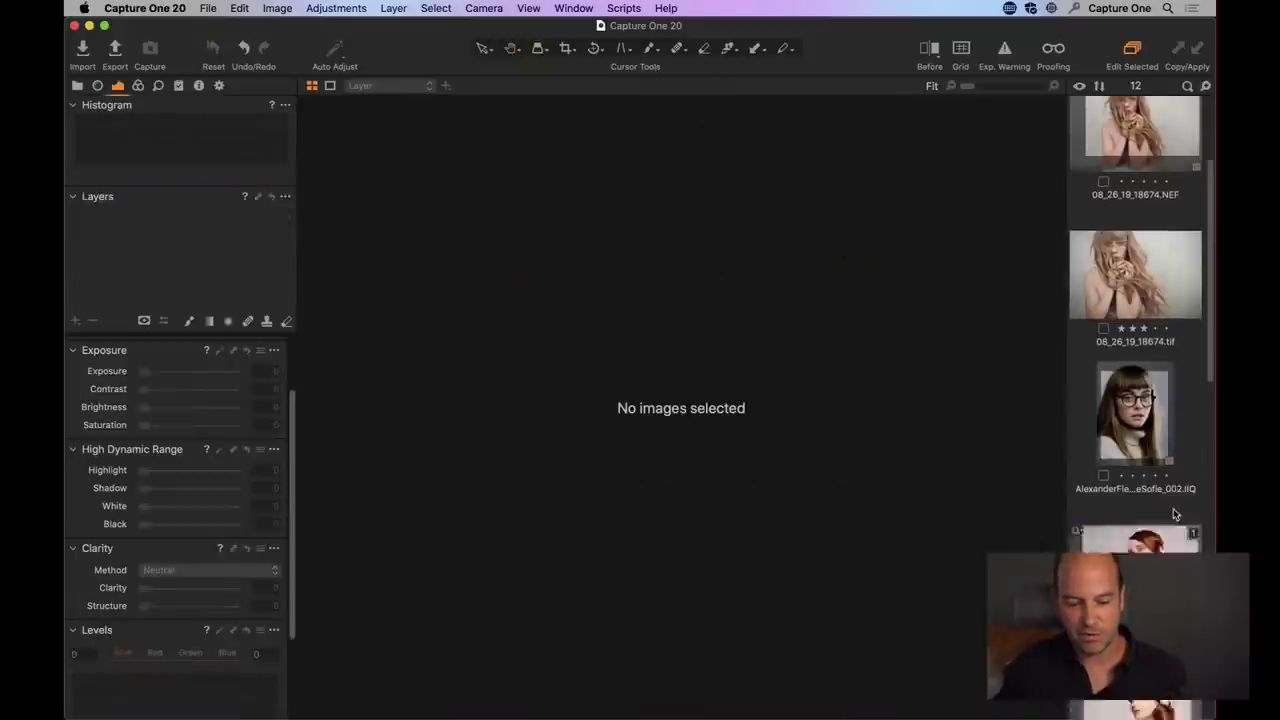
pyautogui.scroll(-10, 1140, 400)
pyautogui.click(1130, 212)
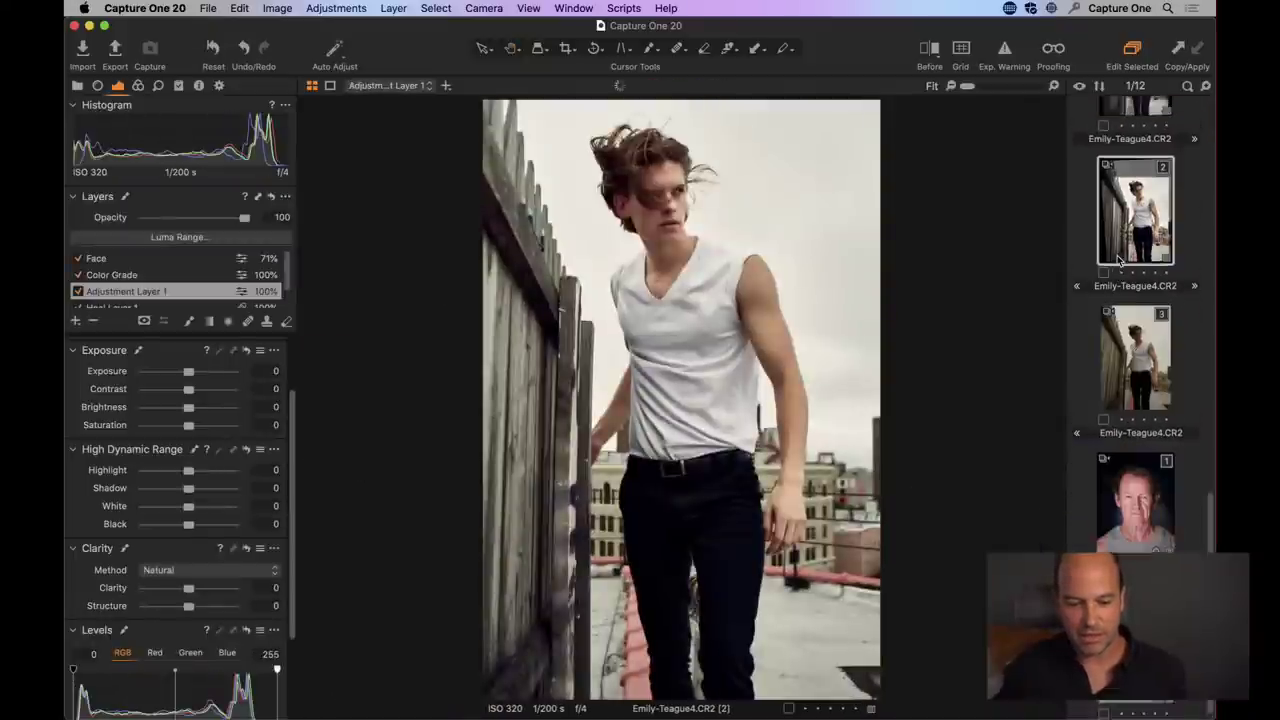
pyautogui.scroll(3, 1128, 285)
pyautogui.click(1128, 285)
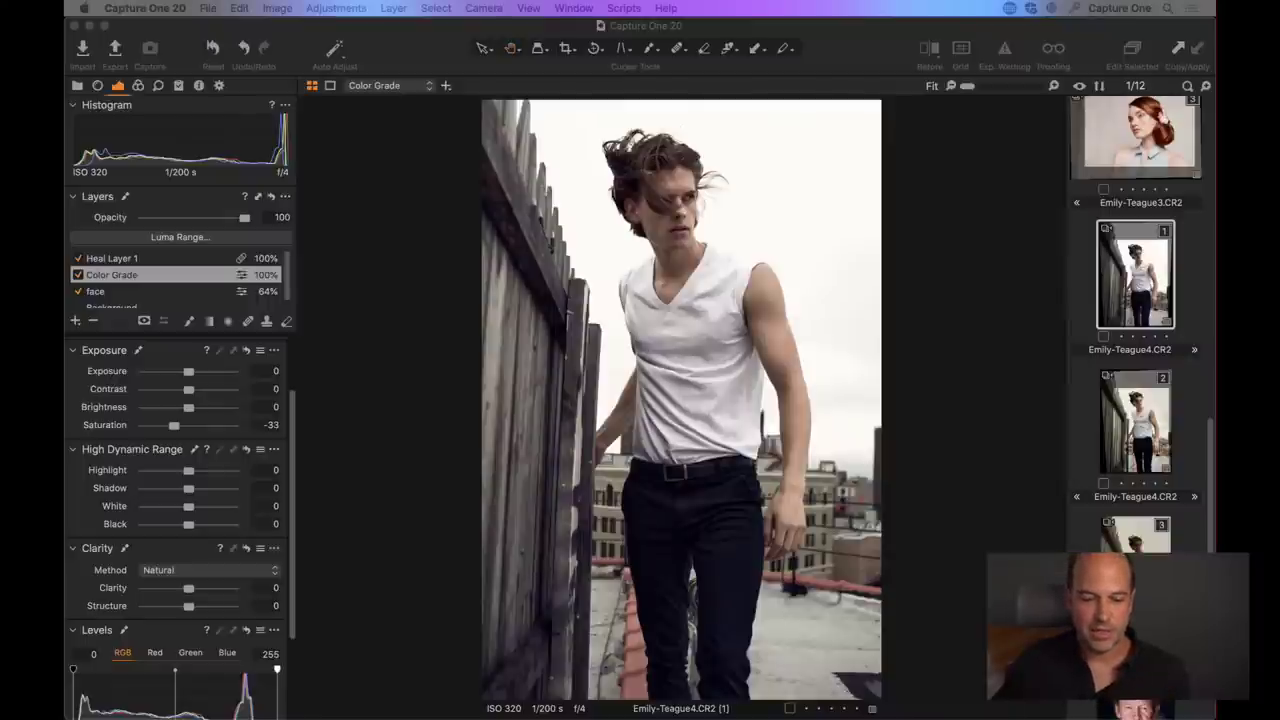
# - Open the older man's Nev Hyman portrait with the Color tools showing
pyautogui.scroll(-4, 1135, 400)
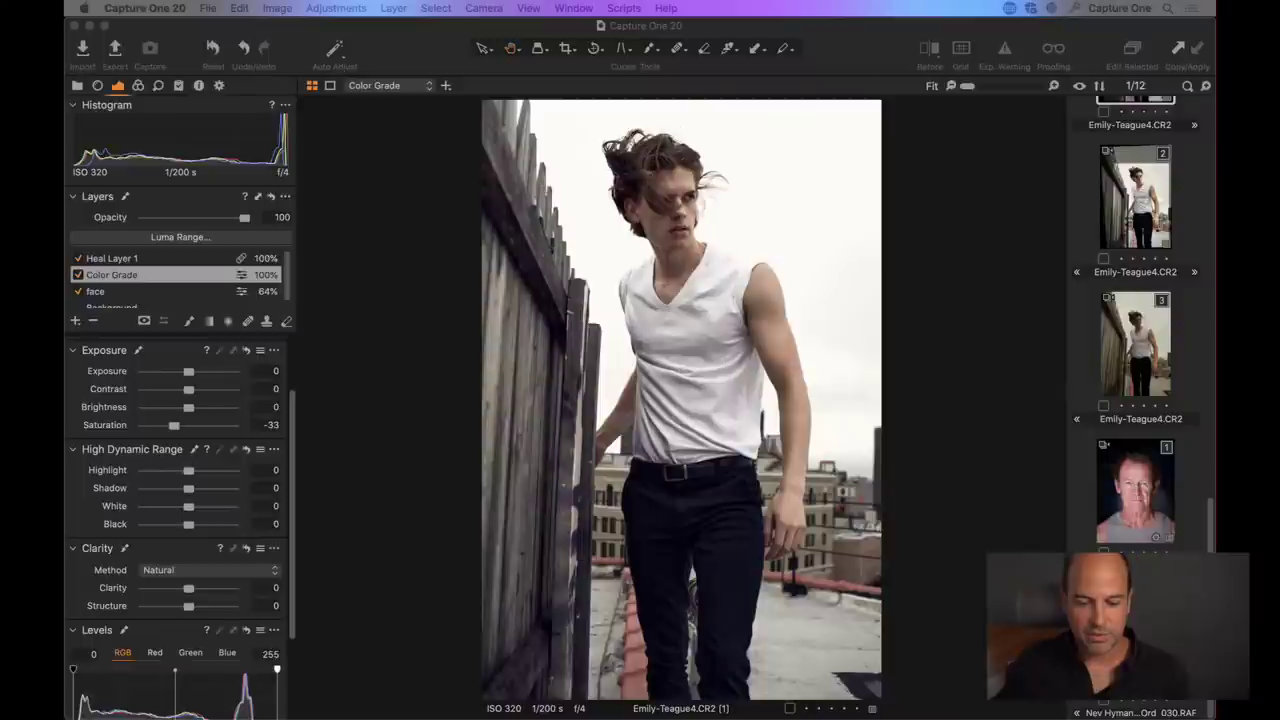
pyautogui.click(1135, 490)
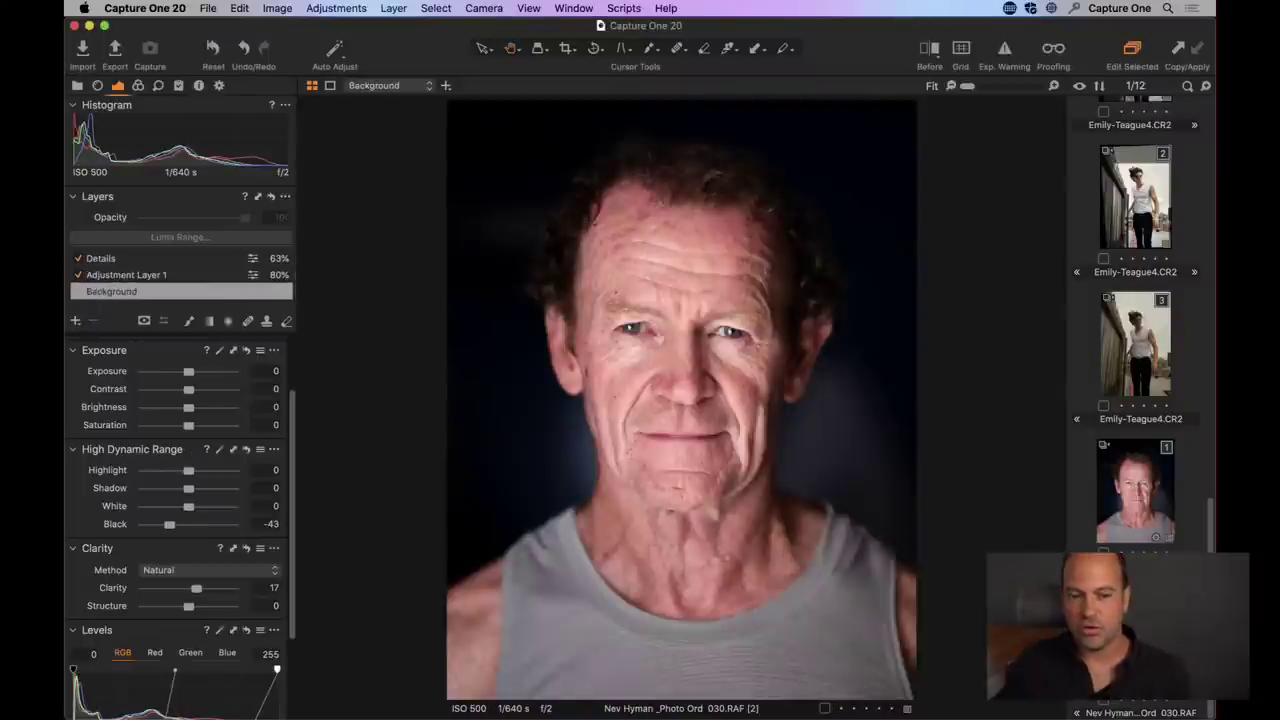
pyautogui.click(138, 85)
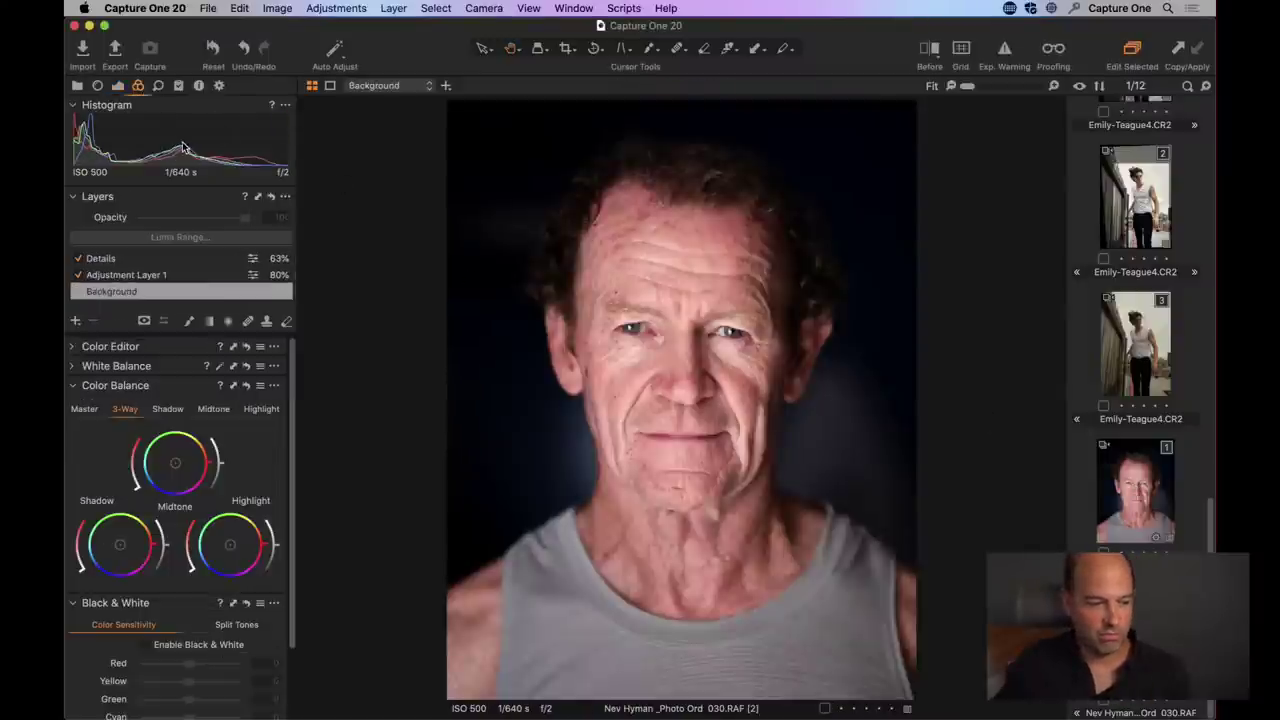
# - Enable then disable Black & White, and return to Emily-Teague4 variant 1
pyautogui.click(148, 647)
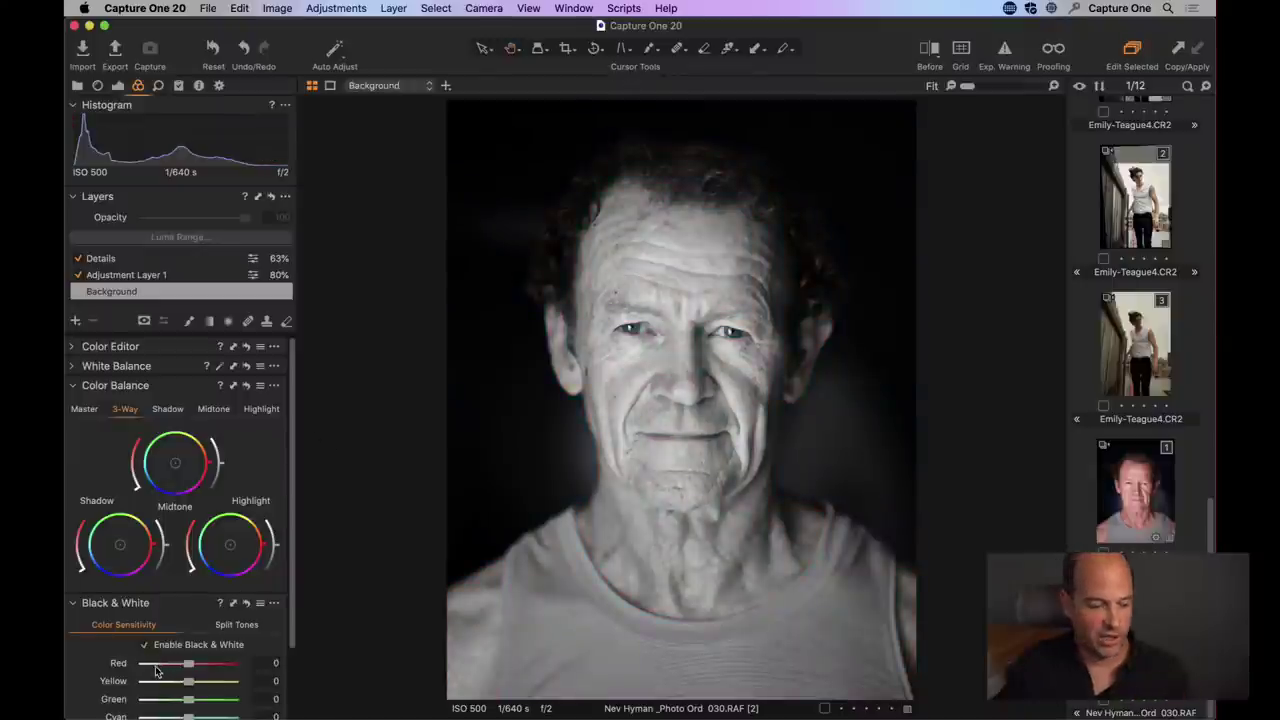
pyautogui.click(146, 646)
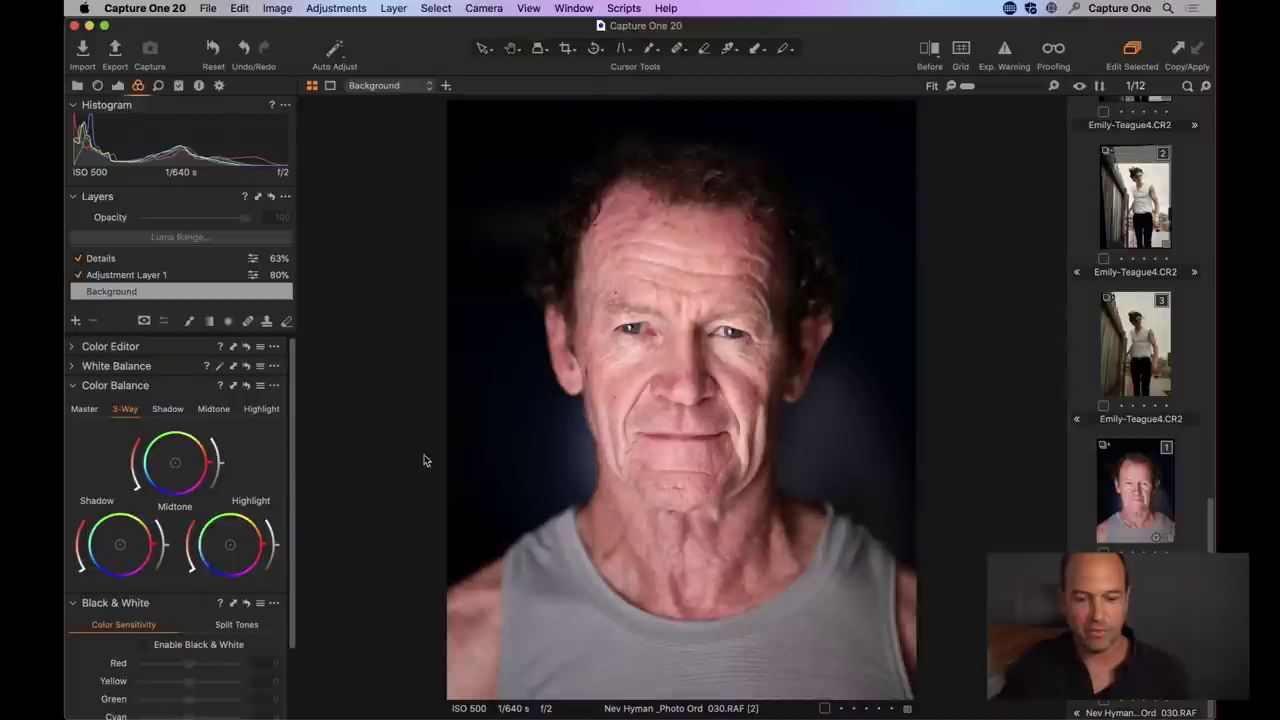
pyautogui.scroll(5, 1133, 253)
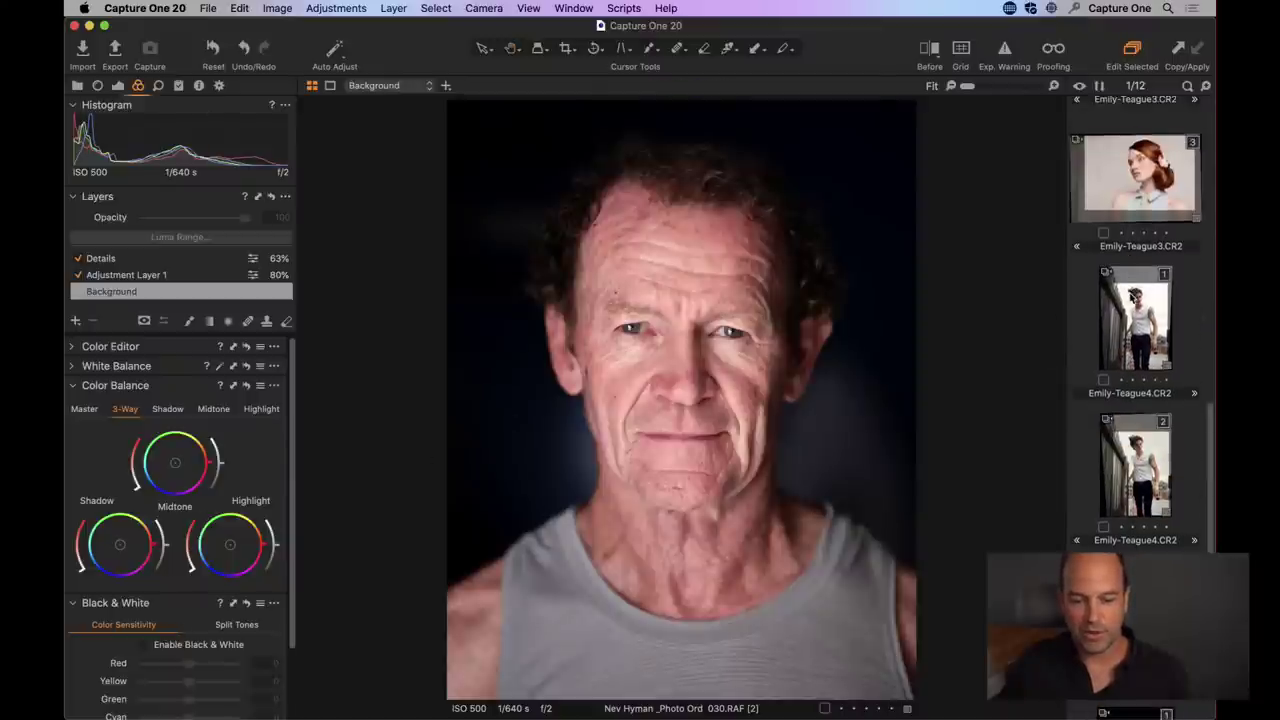
pyautogui.click(1134, 320)
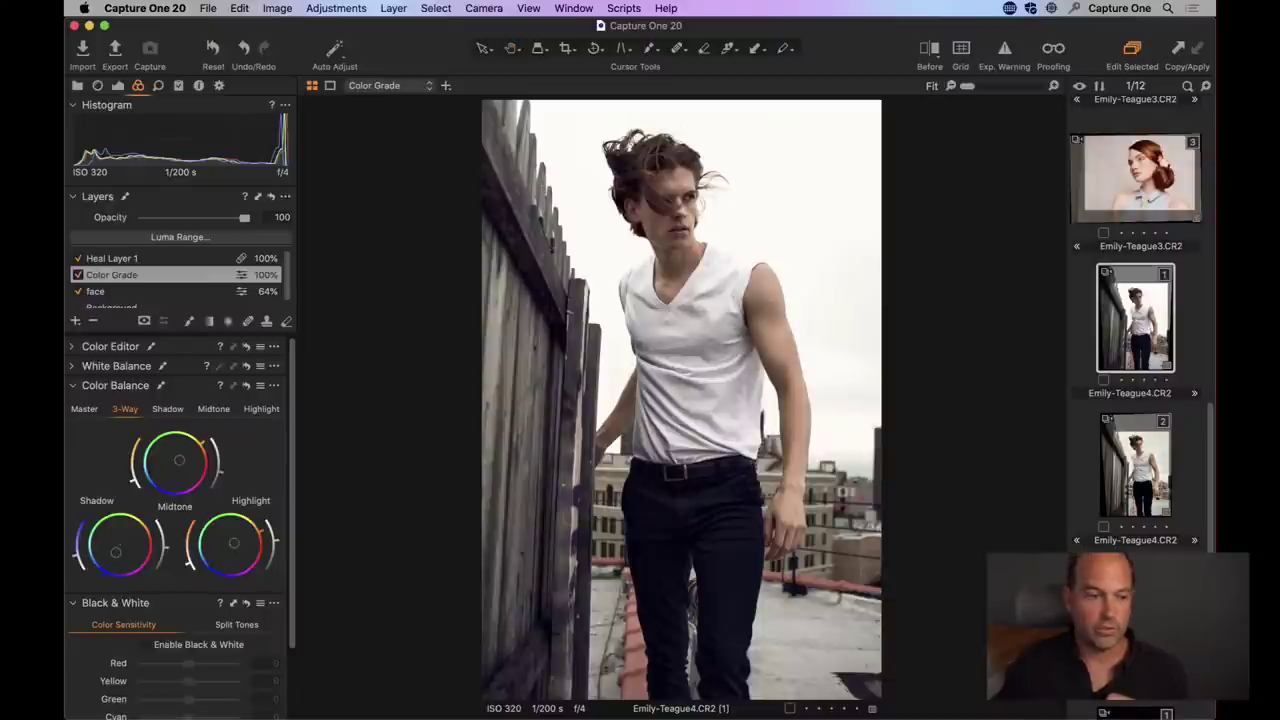
# - Choose the full-size highest-quality JPEG process recipe in the Output tools
pyautogui.click(118, 87)
pyautogui.click(99, 87)
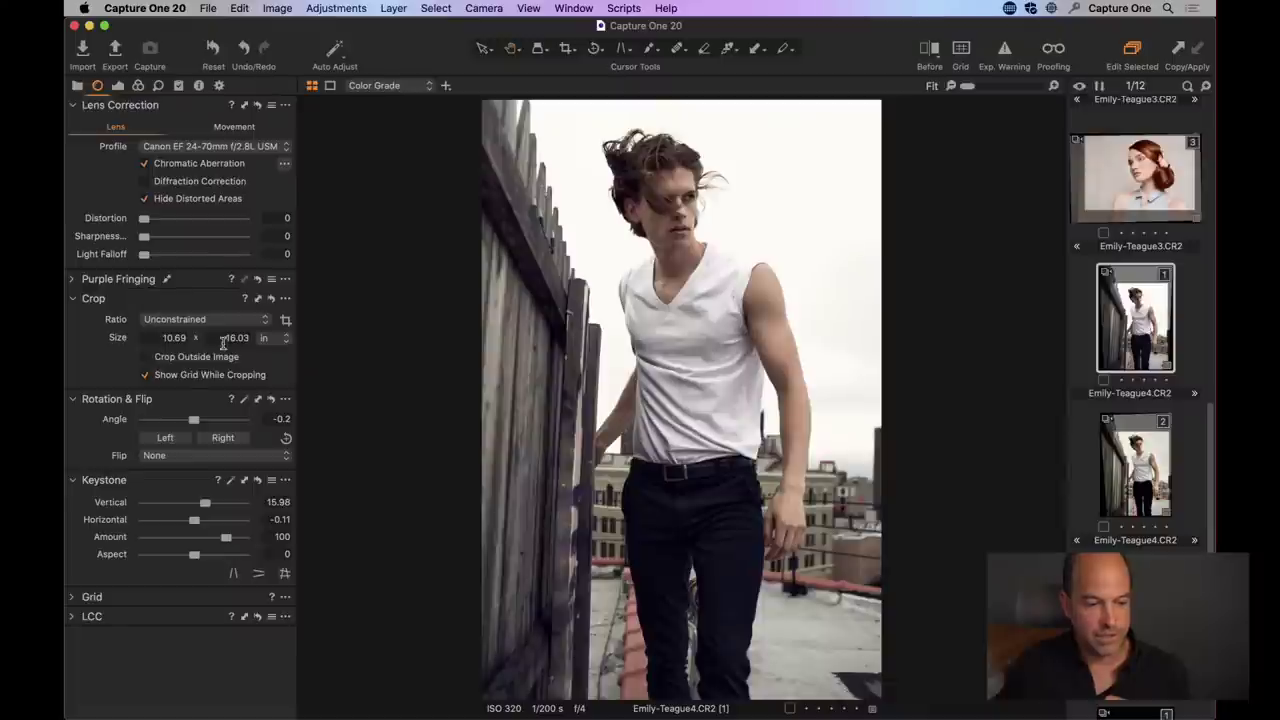
pyautogui.click(219, 86)
pyautogui.click(150, 137)
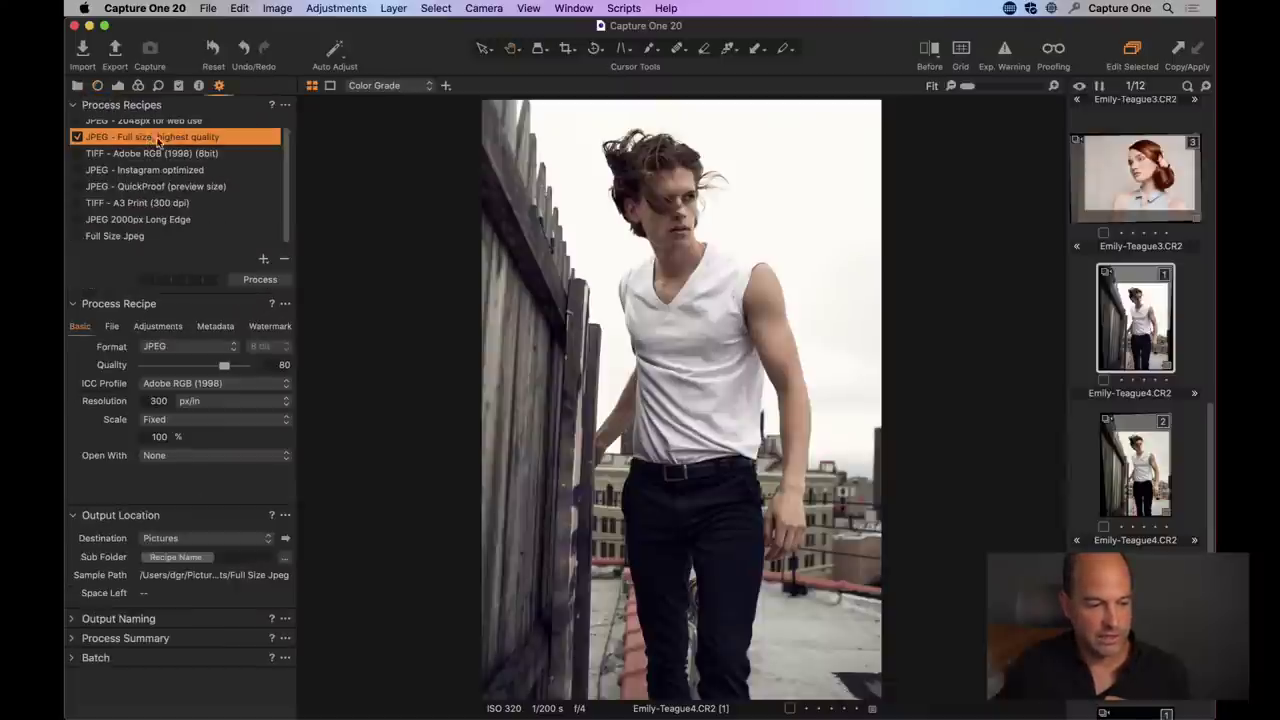
# - Show the Lens tab's crop and keystone settings and check the crop frame without changes
pyautogui.click(97, 86)
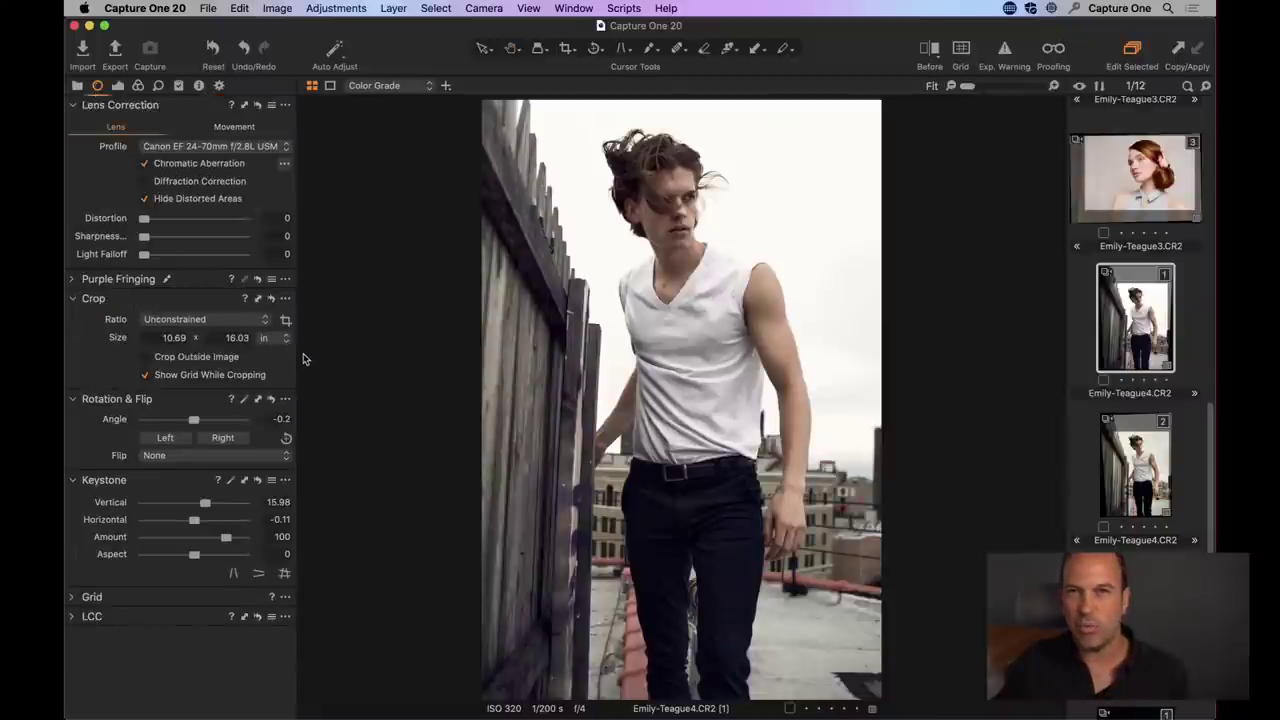
pyautogui.click(568, 51)
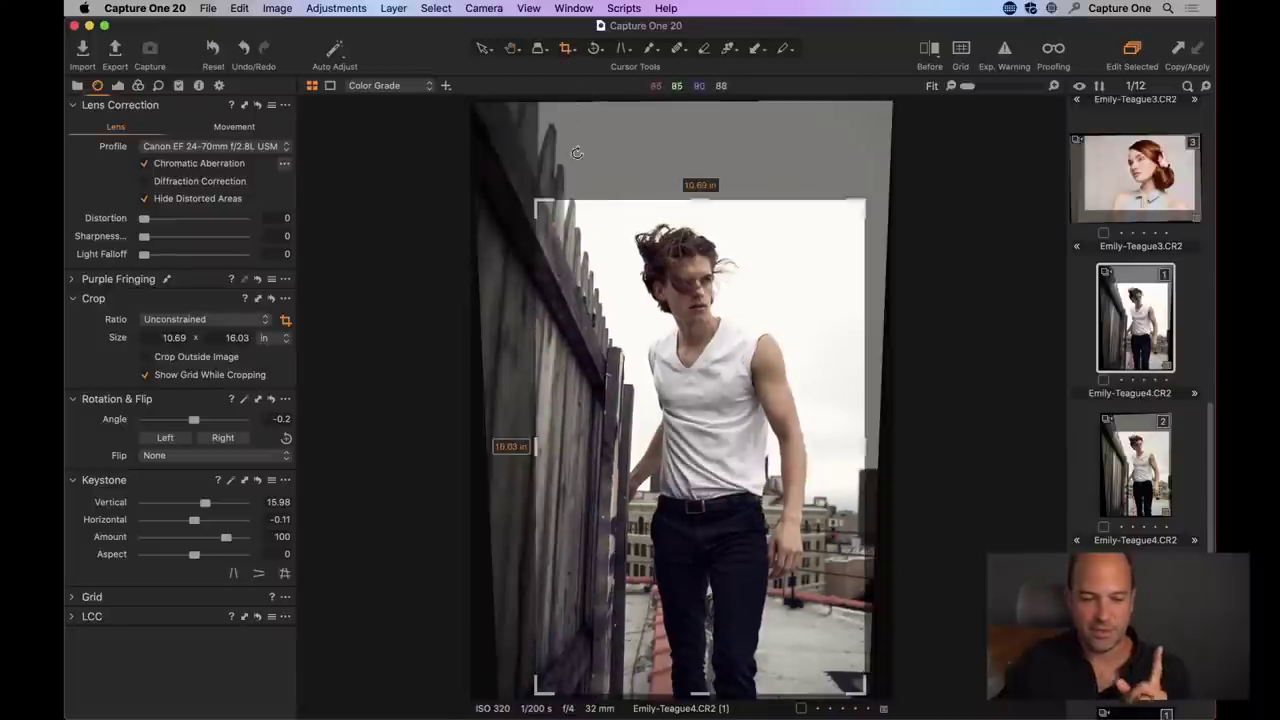
pyautogui.click(510, 50)
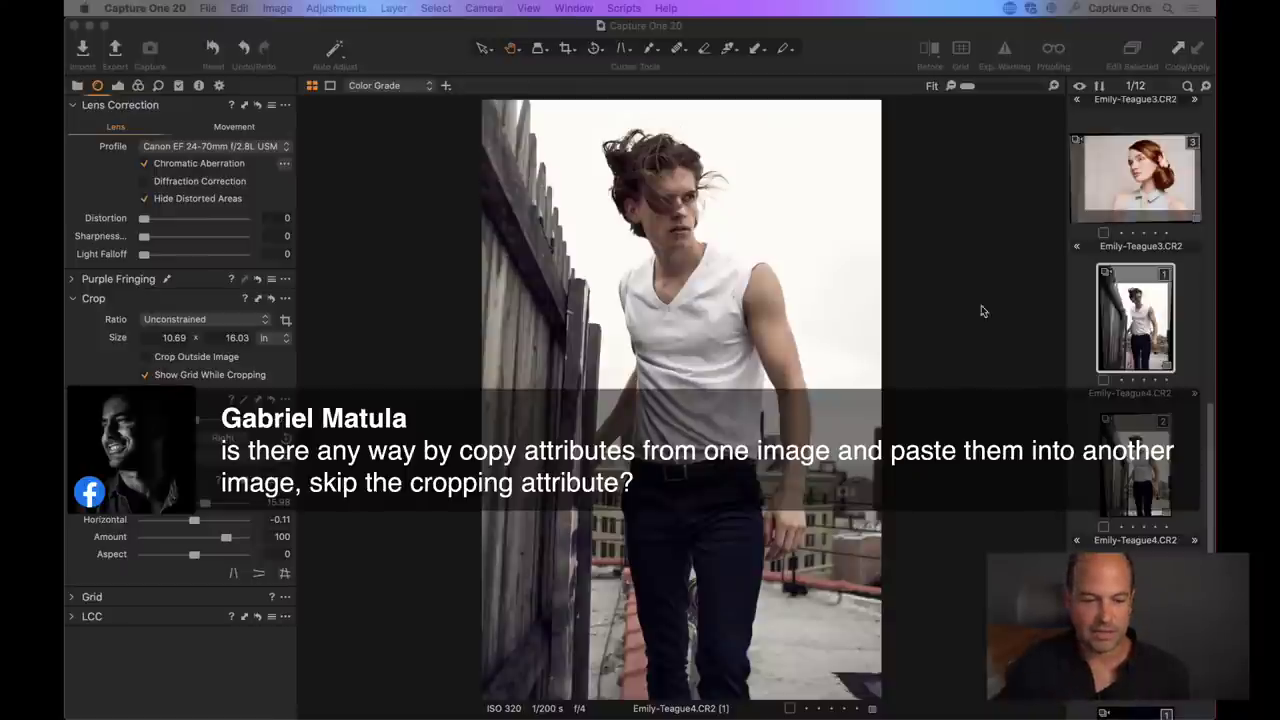
# - Copy the rooftop portrait's adjustments to the clipboard from the Adjustments tab
pyautogui.click(981, 307)
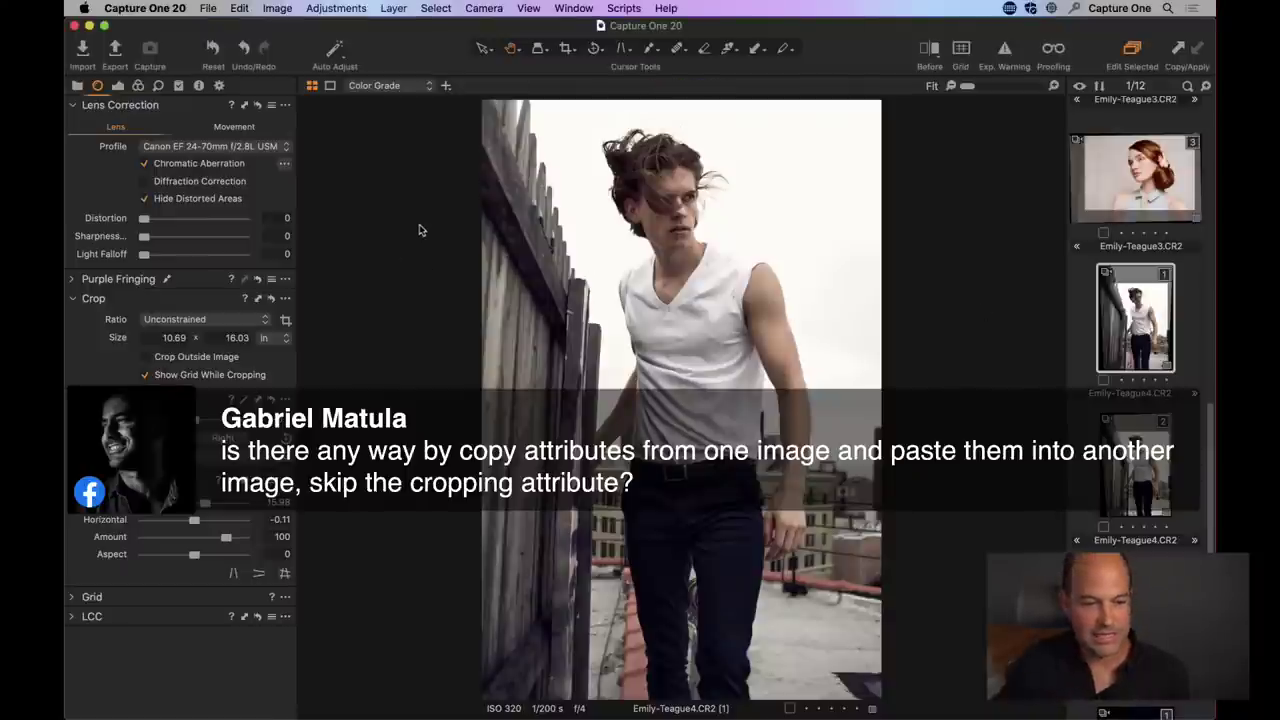
pyautogui.click(179, 87)
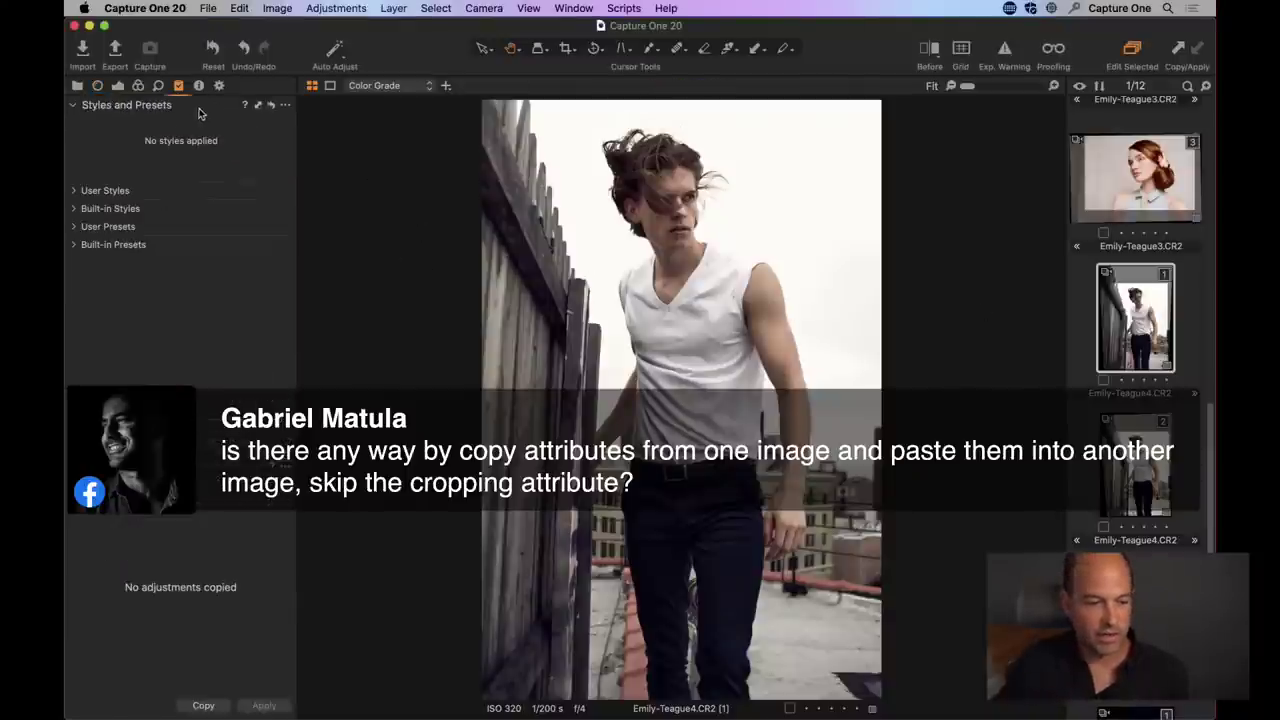
pyautogui.click(74, 106)
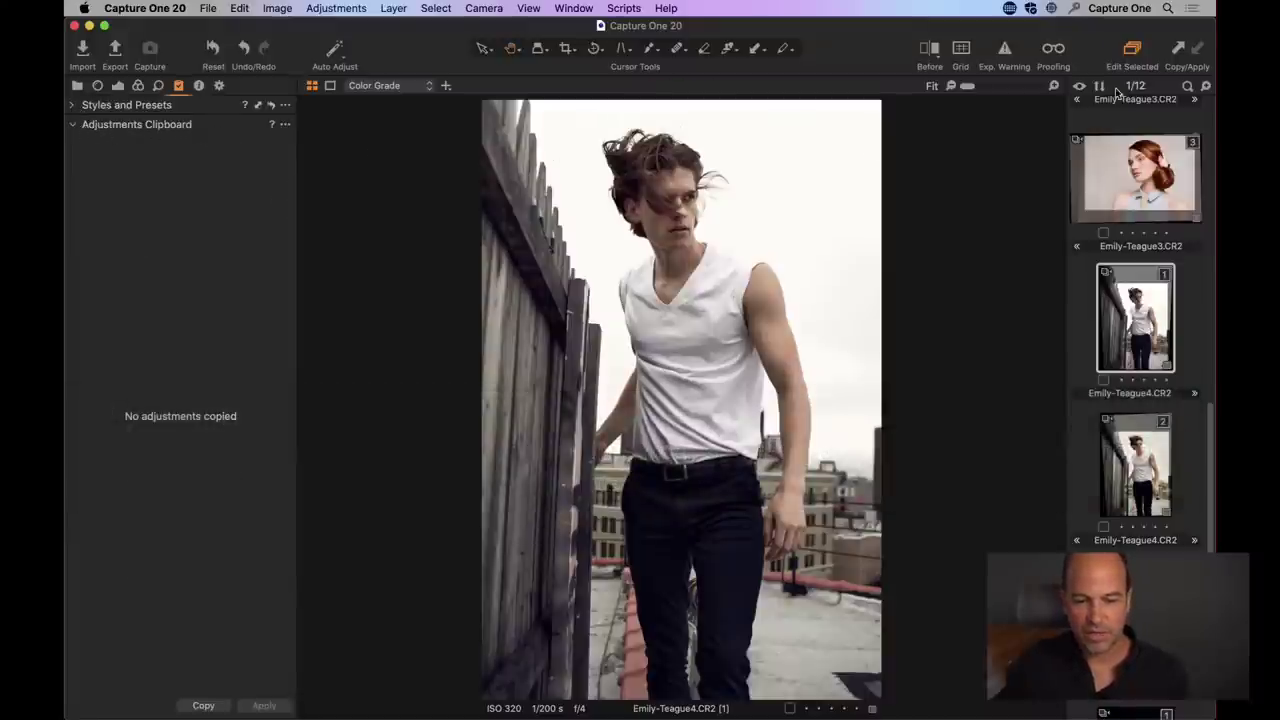
pyautogui.click(1178, 48)
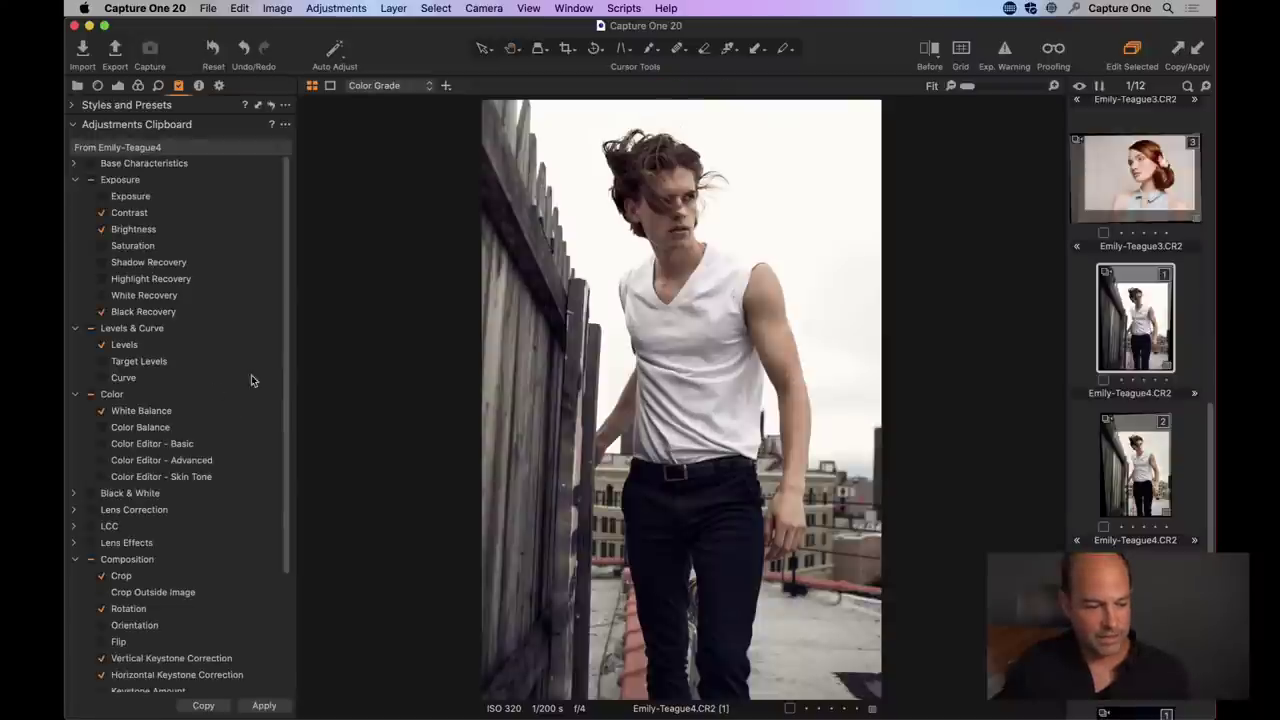
# - Set clipboard Autoselect to Adjusted except Composition, recopy the edits, and confirm the setting
pyautogui.scroll(-5, 283, 358)
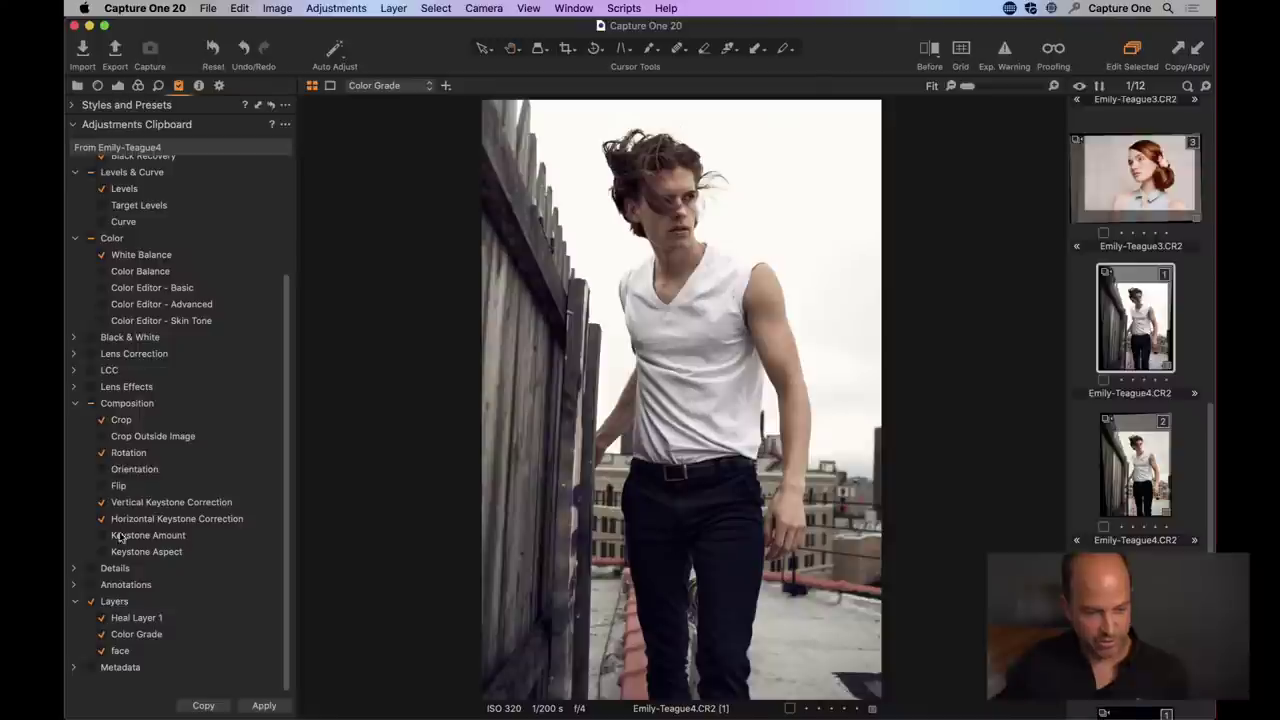
pyautogui.click(285, 124)
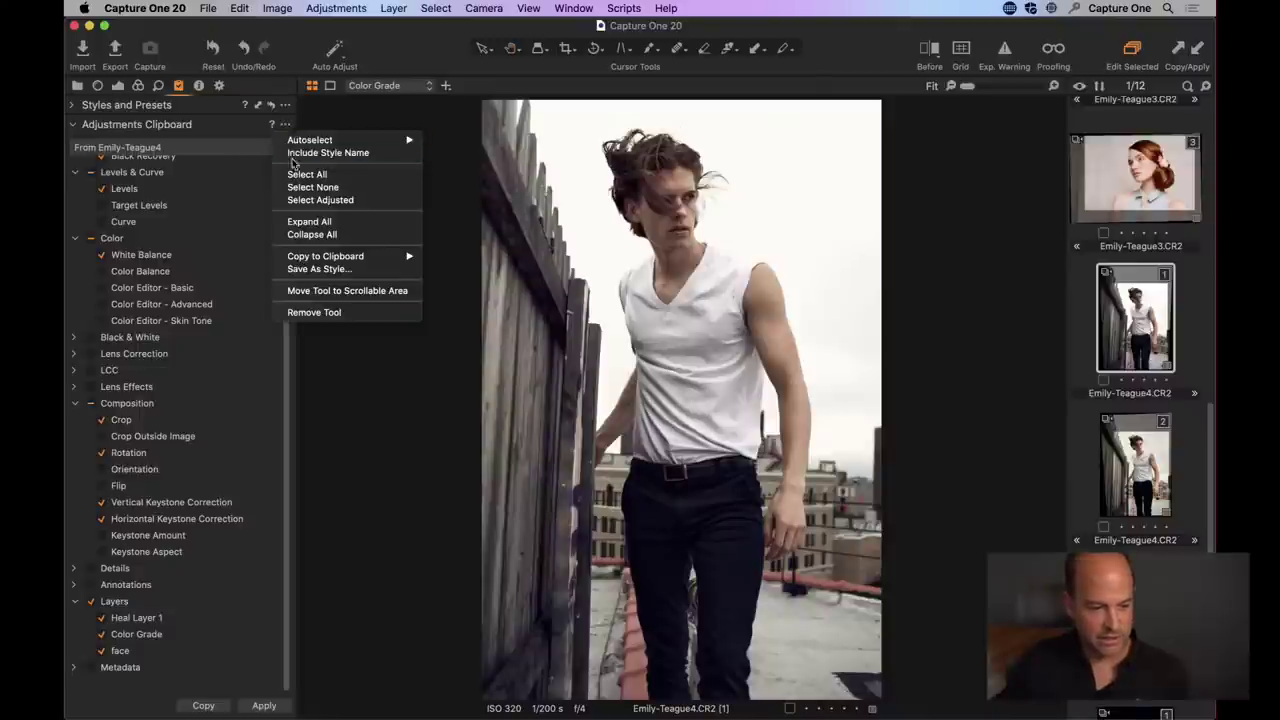
pyautogui.click(300, 187)
pyautogui.click(285, 124)
pyautogui.moveTo(290, 142)
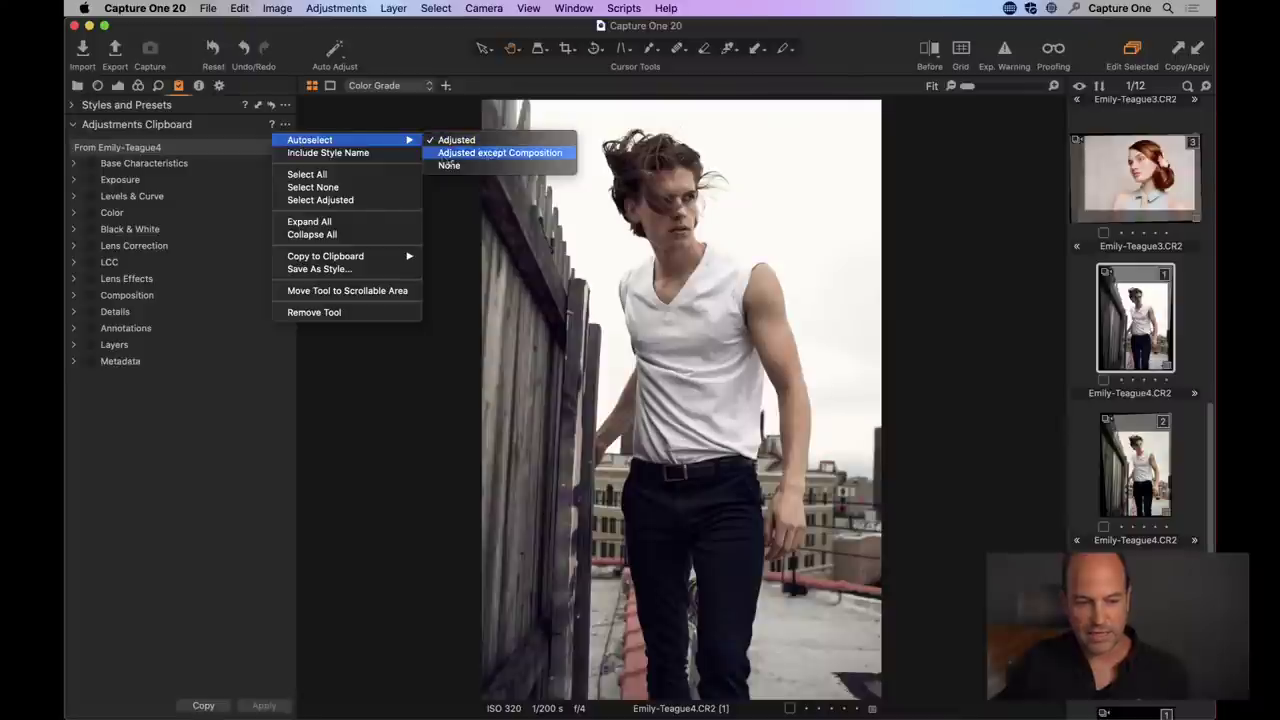
pyautogui.click(545, 155)
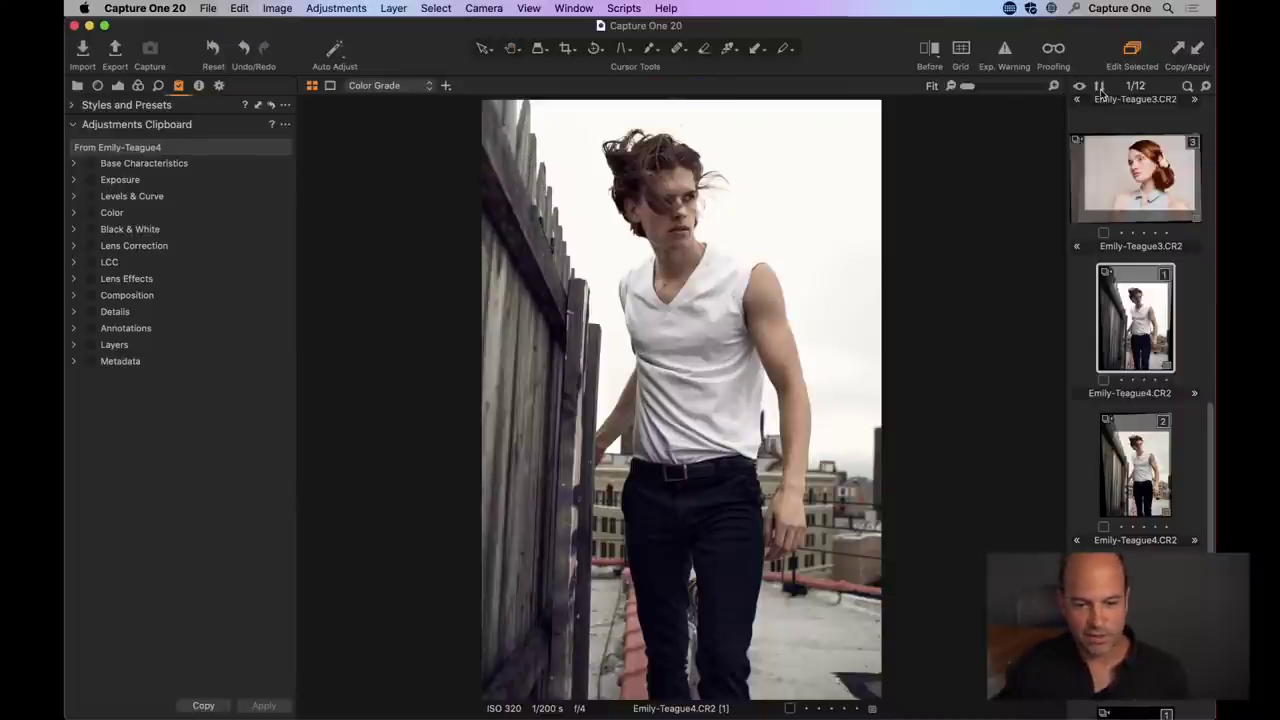
pyautogui.click(1177, 48)
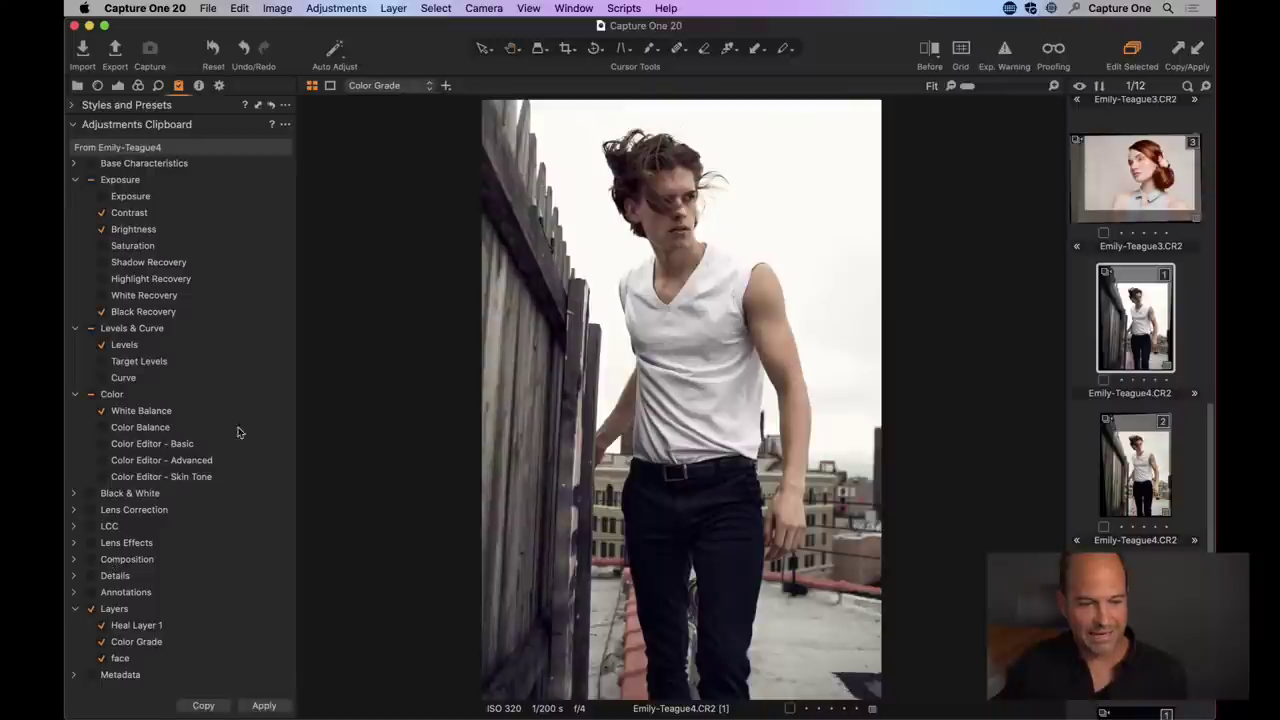
pyautogui.click(285, 125)
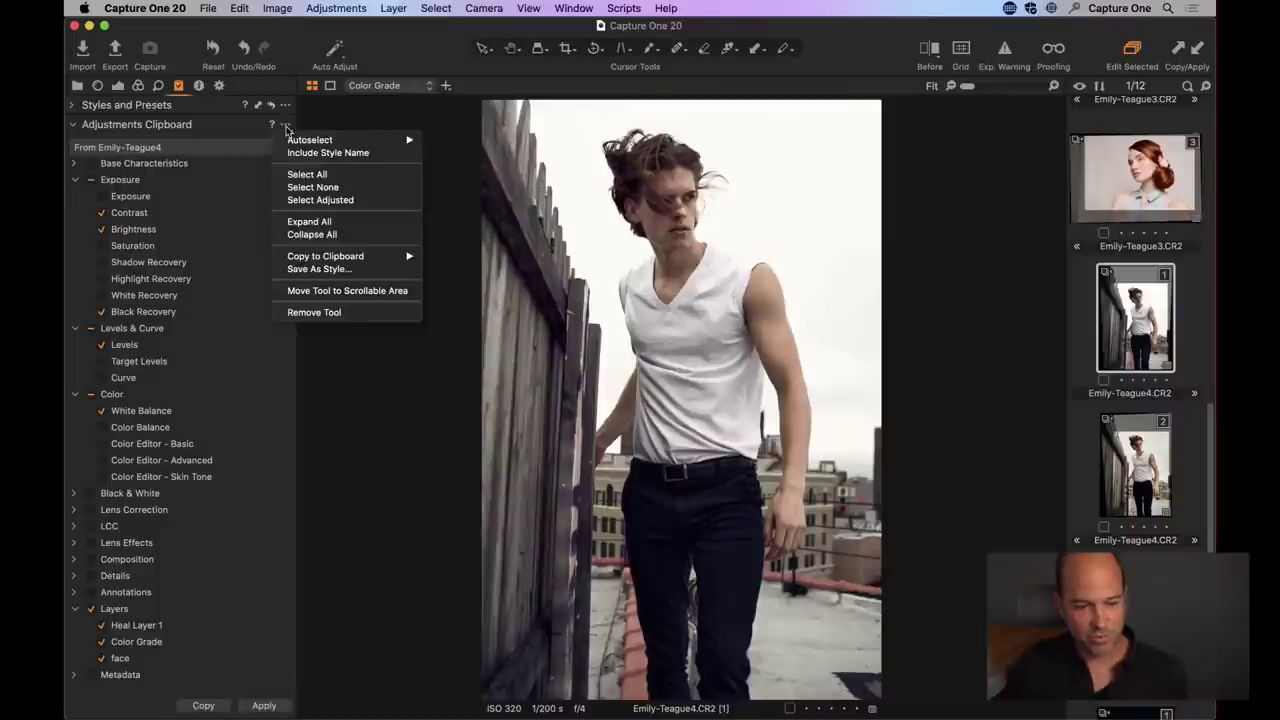
pyautogui.moveTo(300, 140)
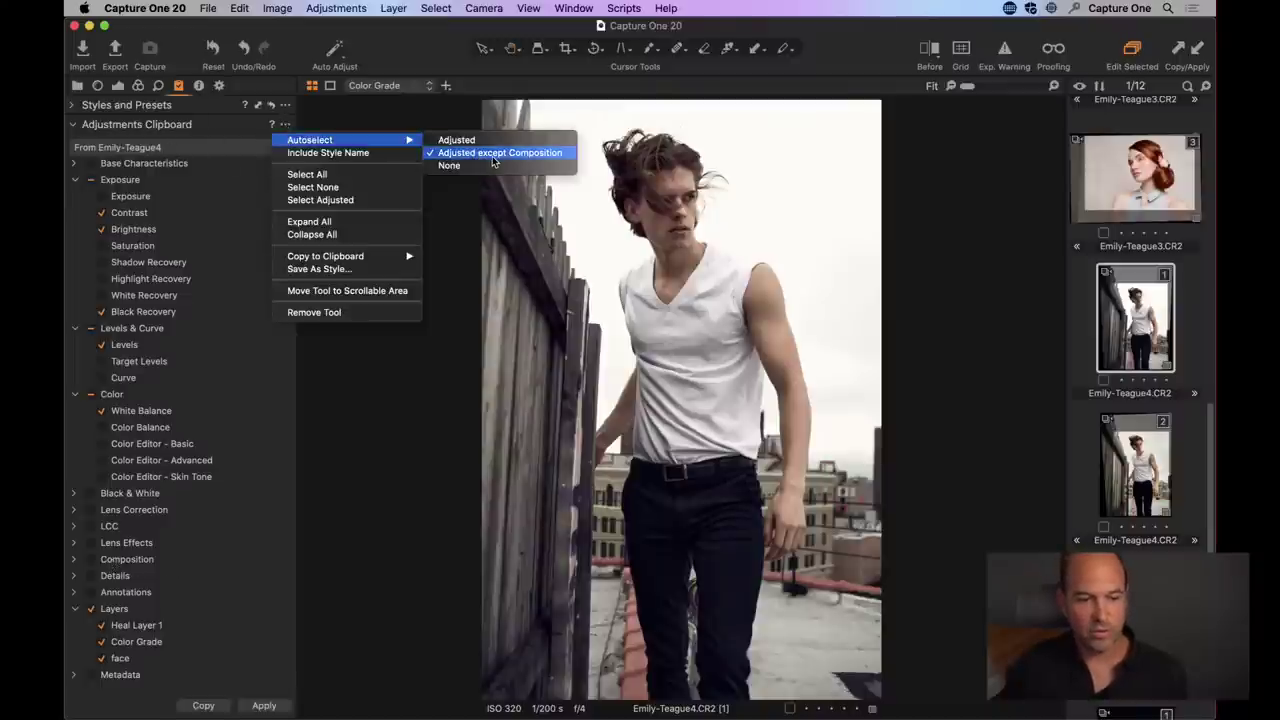
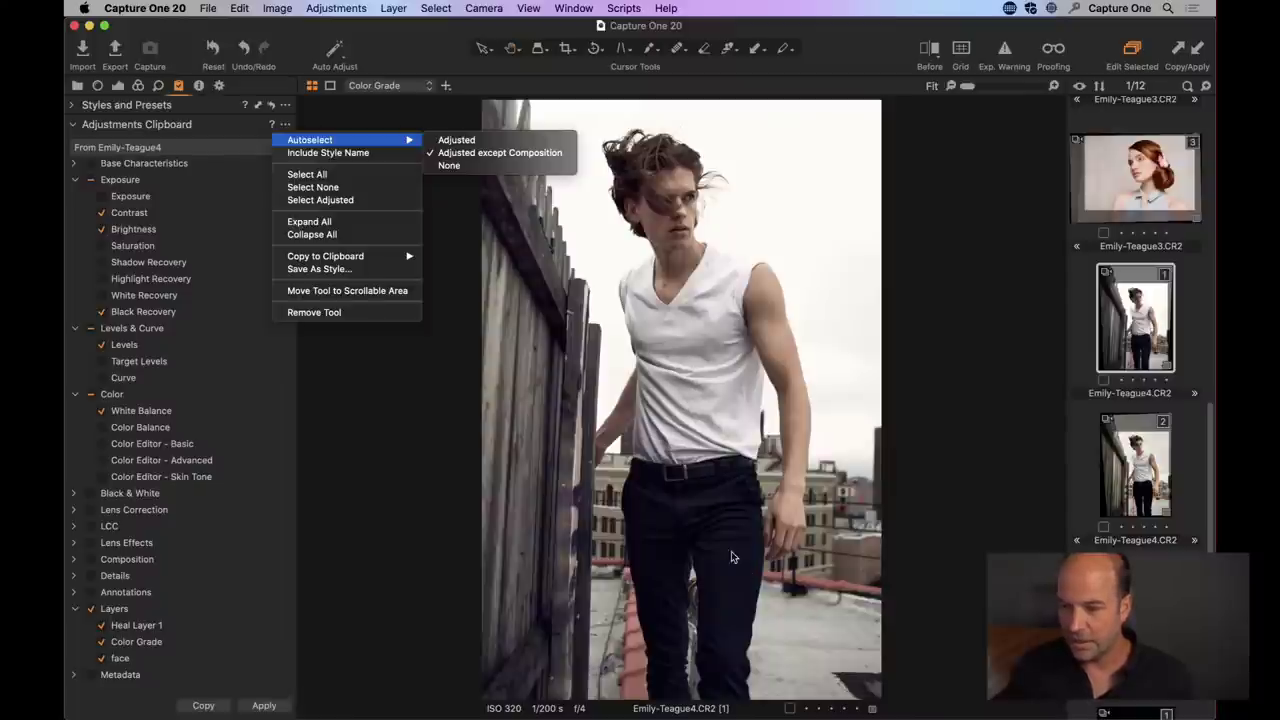
# - Close the clipboard list, then open AlexanderFlemming_AnneSofie_002.IIQ from Grid view in the single-image Viewer
pyautogui.click(445, 455)
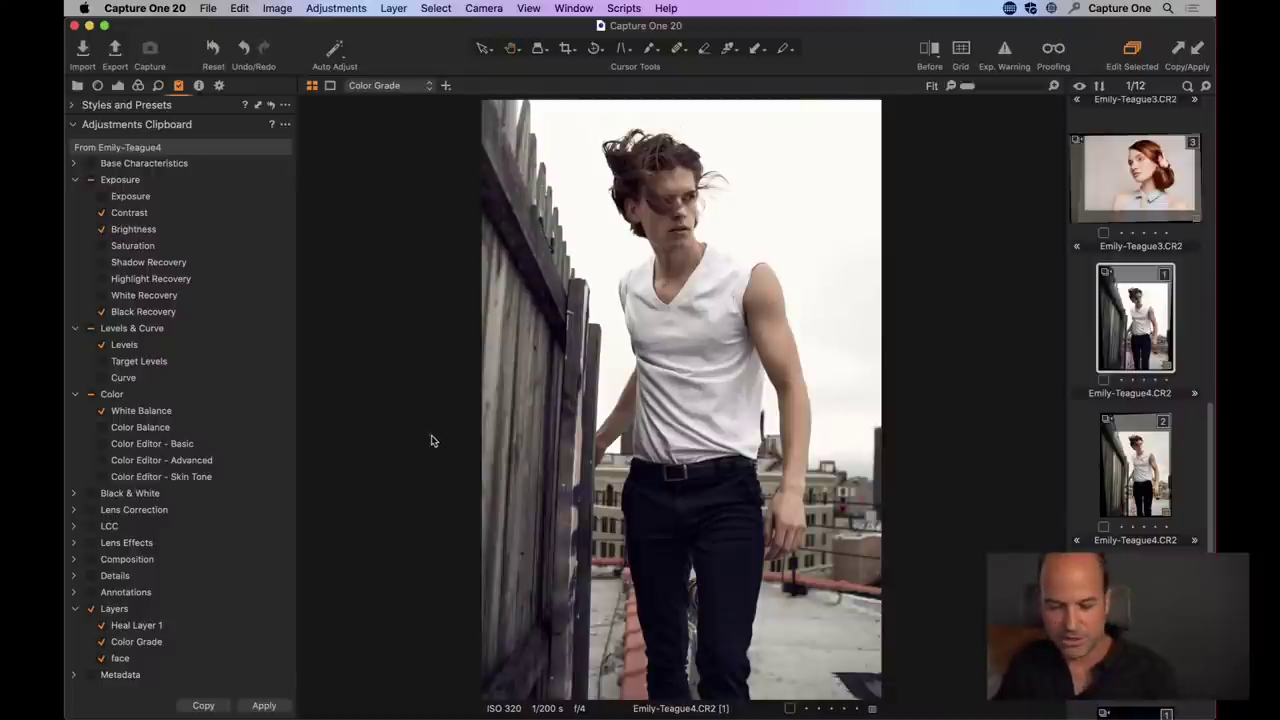
pyautogui.press('super+alt+n')
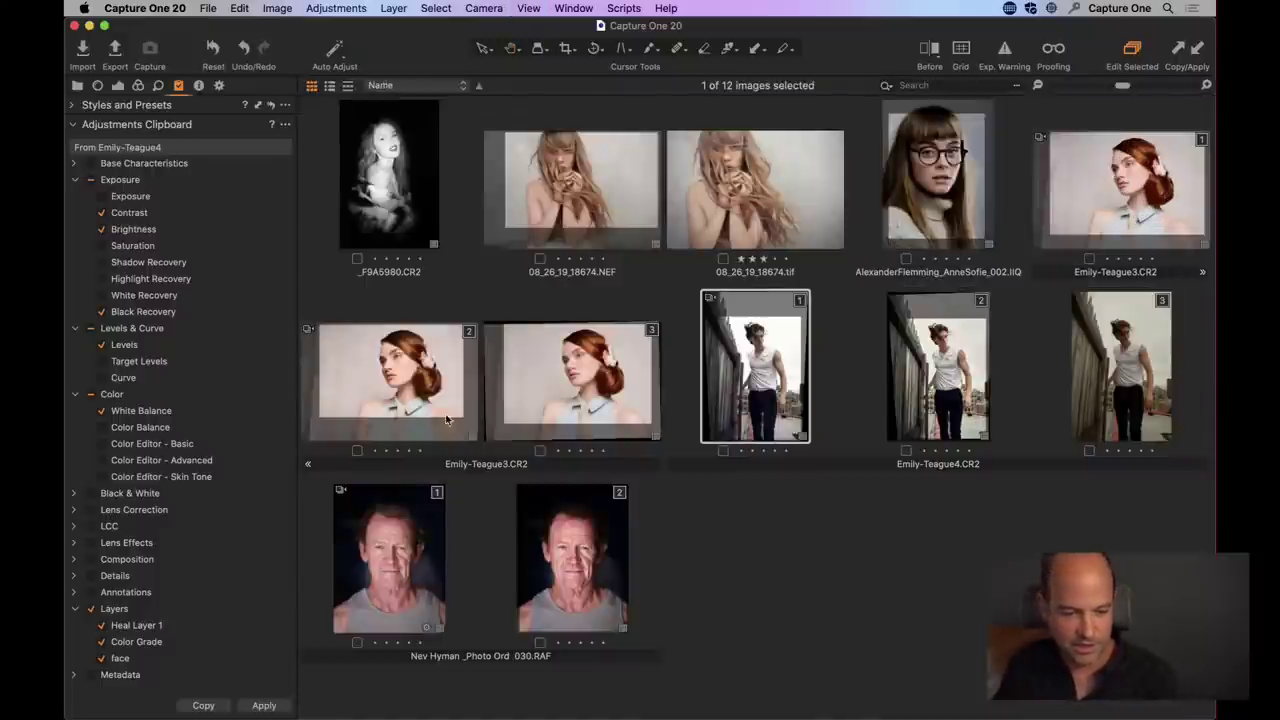
pyautogui.keyDown('super'); pyautogui.click(1130, 218); pyautogui.keyUp('super')
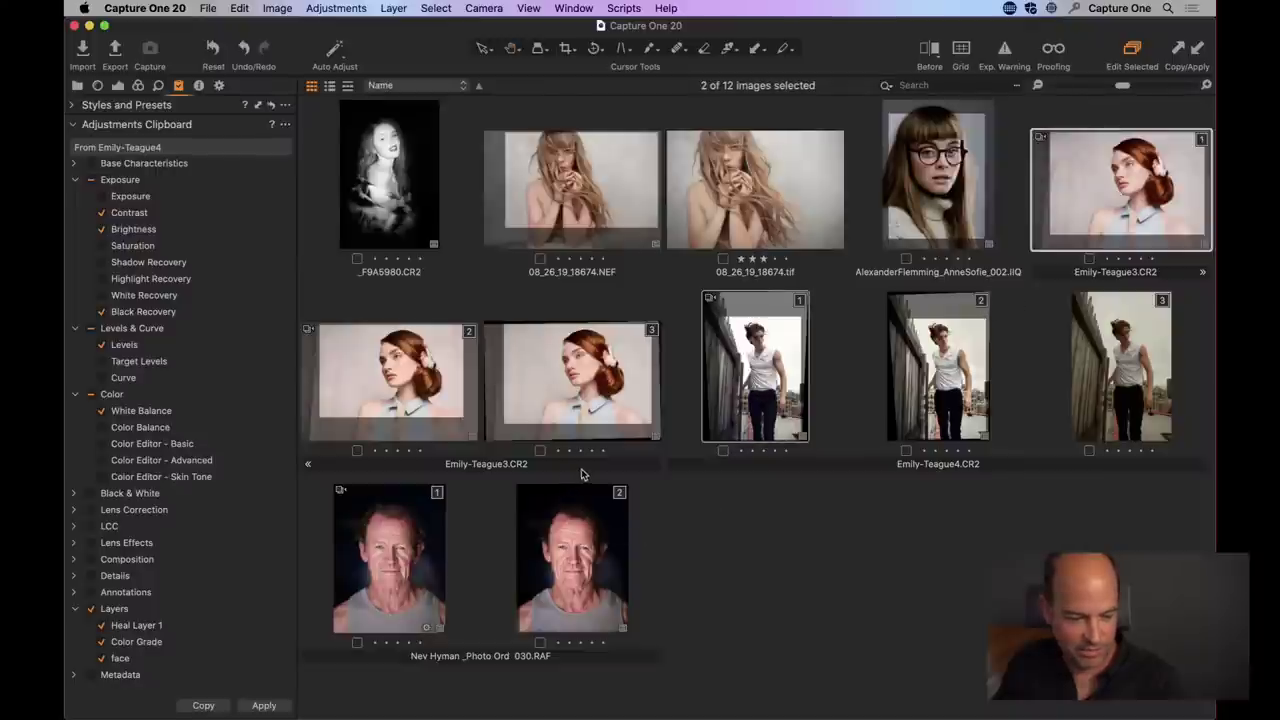
pyautogui.keyDown('super'); pyautogui.click(580, 568); pyautogui.keyUp('super')
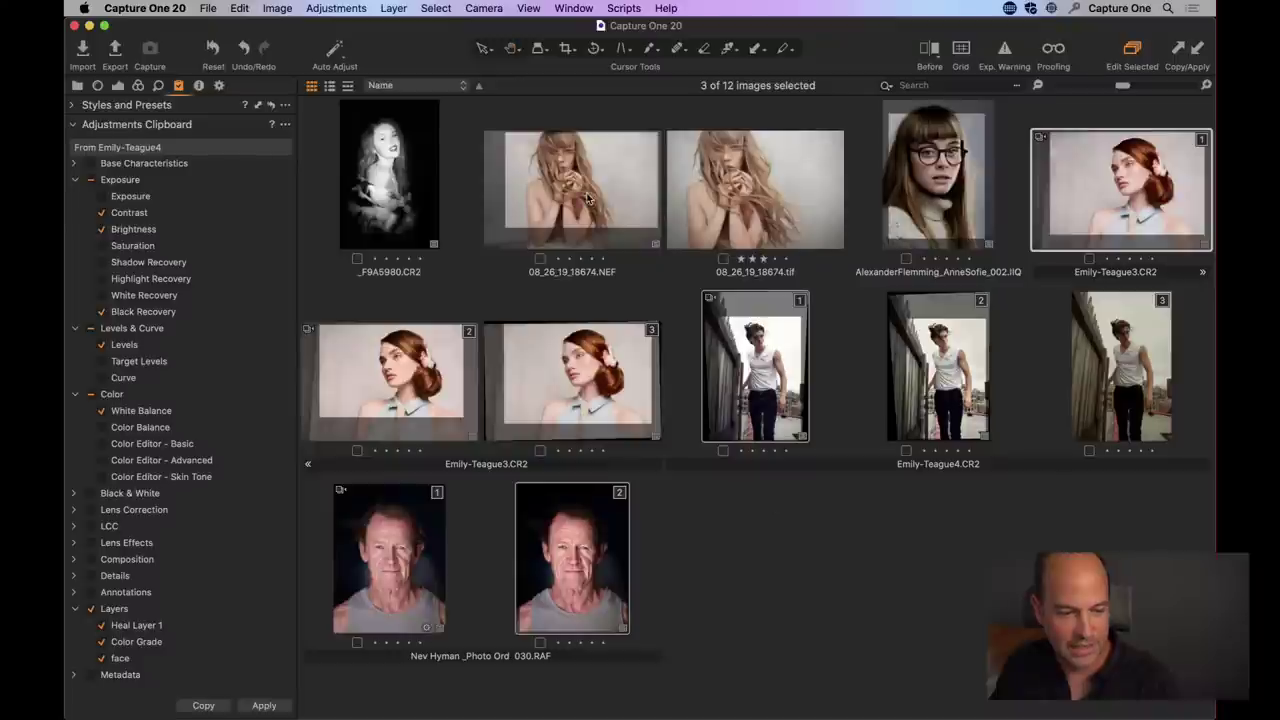
pyautogui.click(390, 200)
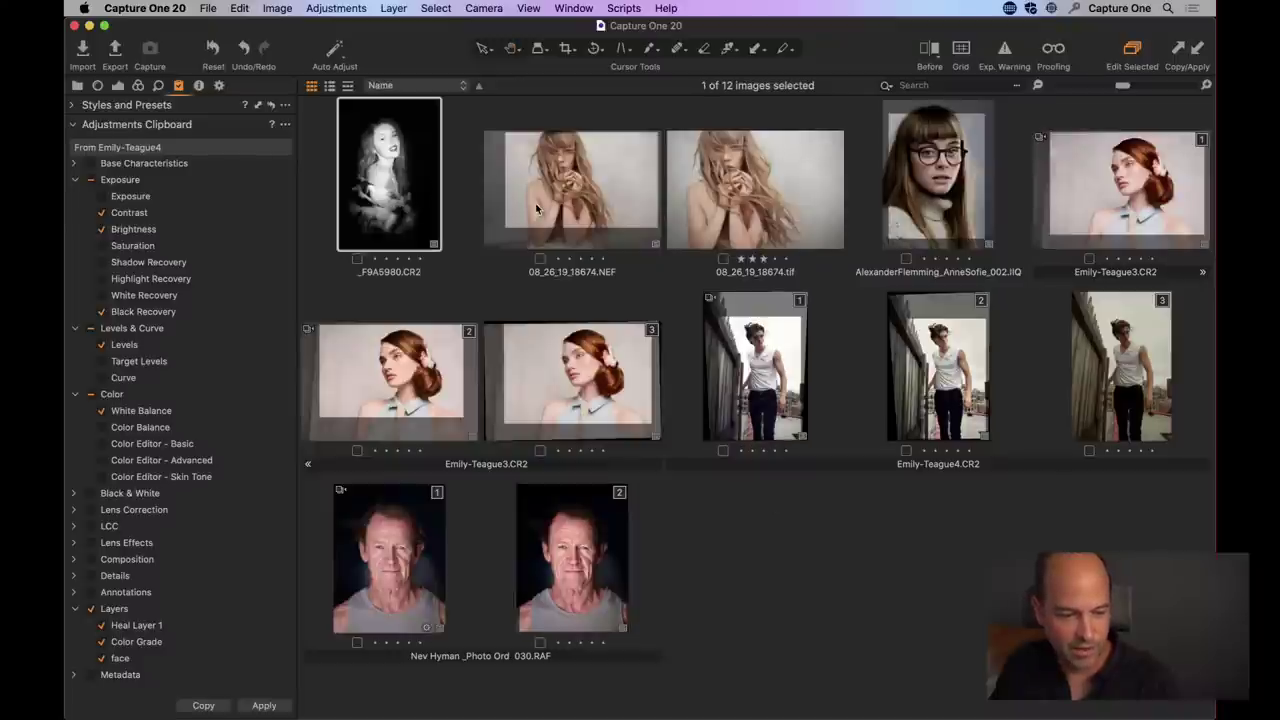
pyautogui.click(741, 230)
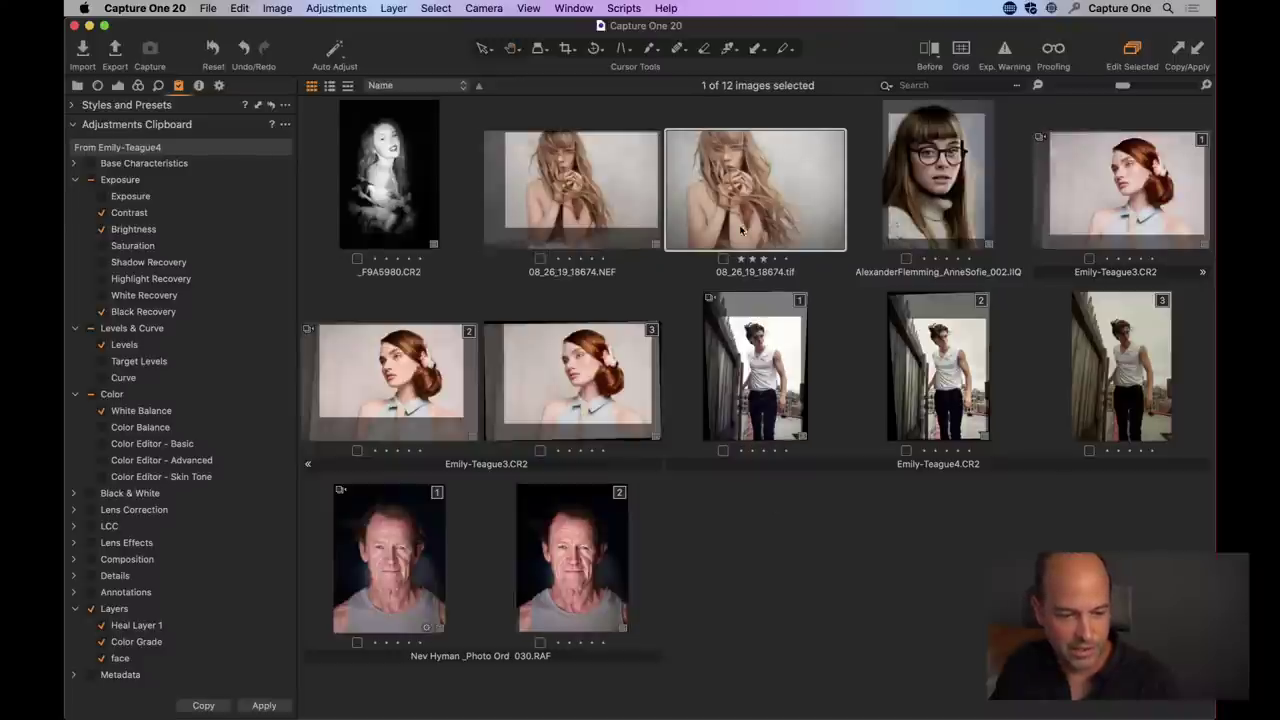
pyautogui.click(948, 213)
pyautogui.press('super+alt+v')
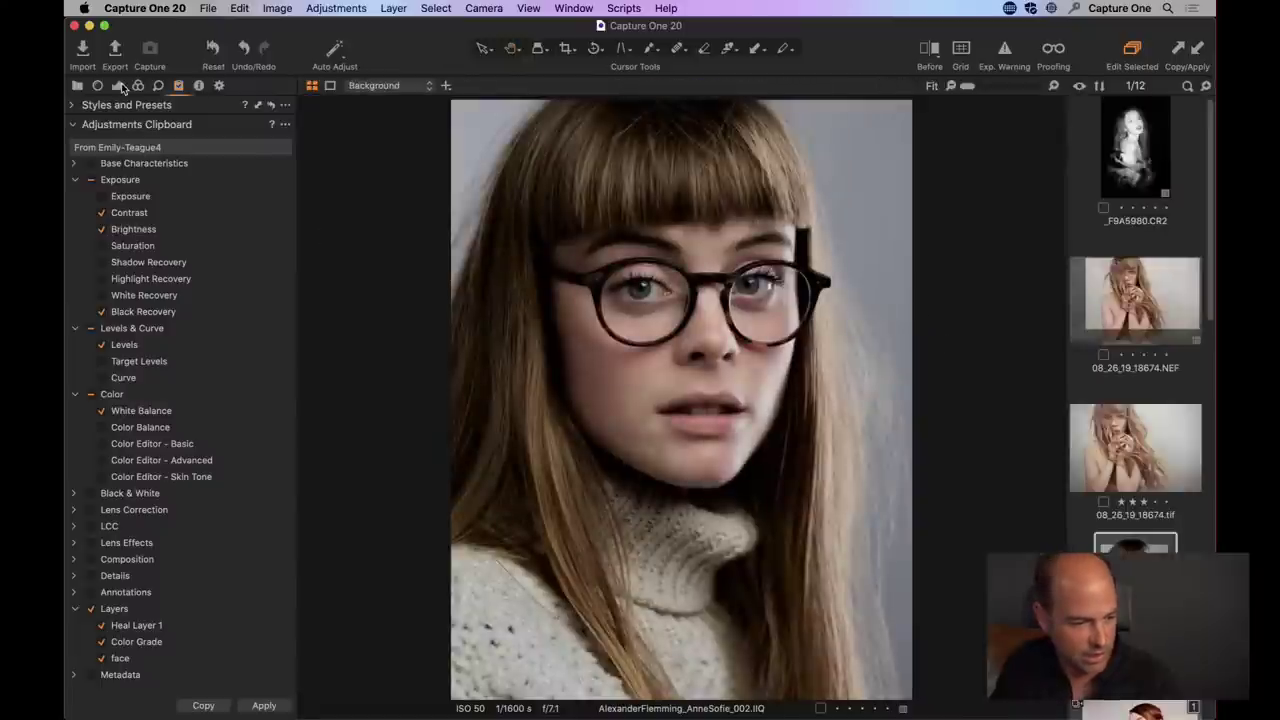
# - Create an unedited variant [2] of AlexanderFlemming_AnneSofie_002.IIQ from the Image menu
pyautogui.click(118, 85)
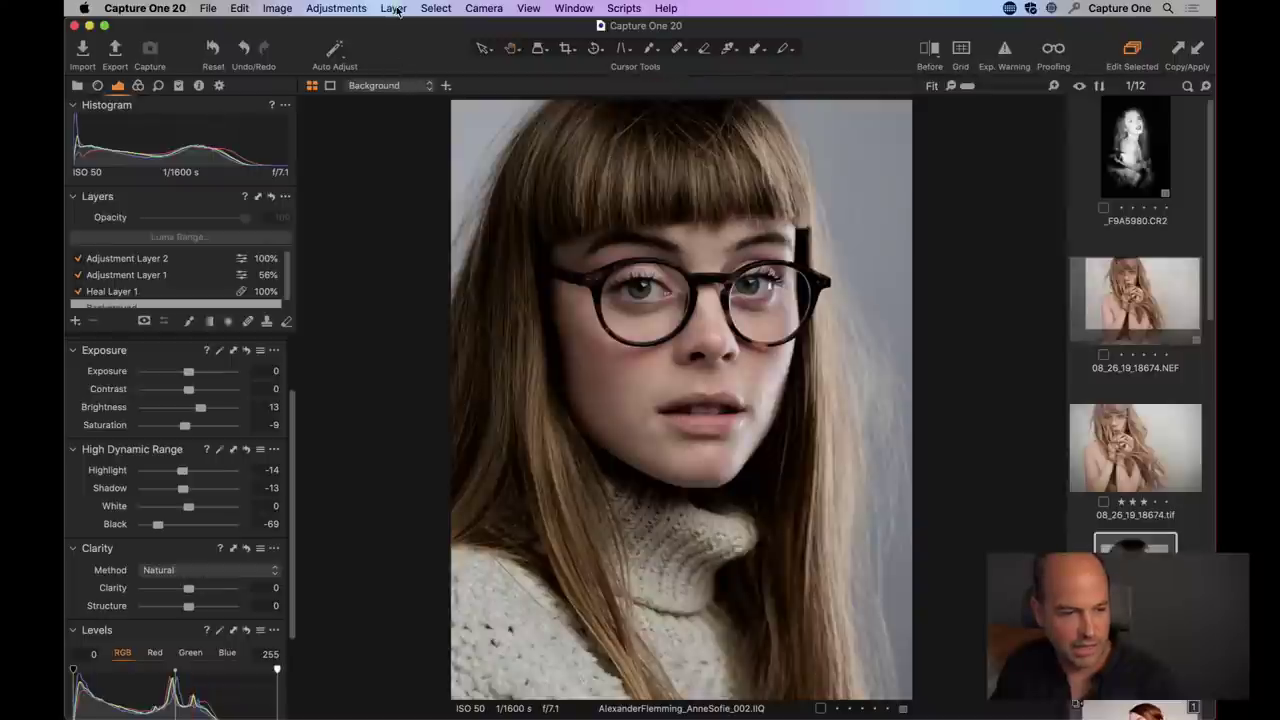
pyautogui.click(277, 8)
pyautogui.click(310, 87)
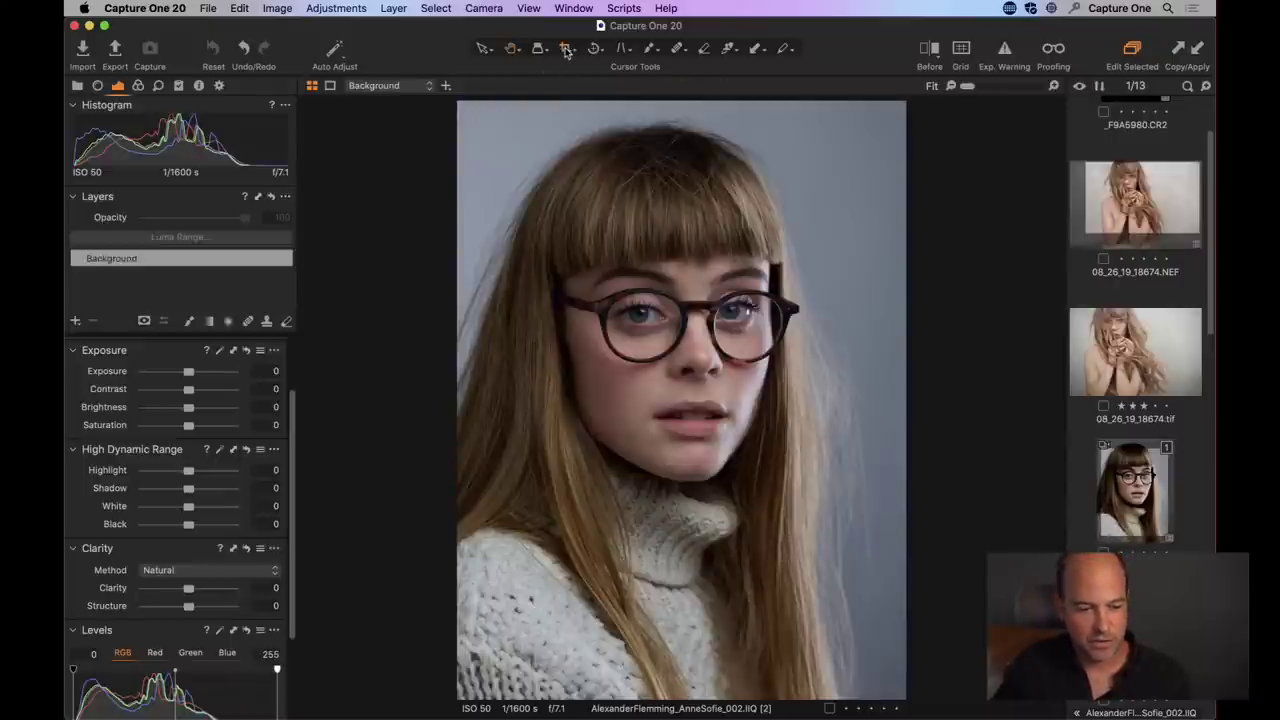
# - Tighten the crop by pulling in the top-right corner and nudging the frame, keeping the ratio
pyautogui.press('c')
pyautogui.moveTo(900, 103); pyautogui.dragTo(864, 155)
pyautogui.moveTo(703, 290); pyautogui.dragTo(710, 277)
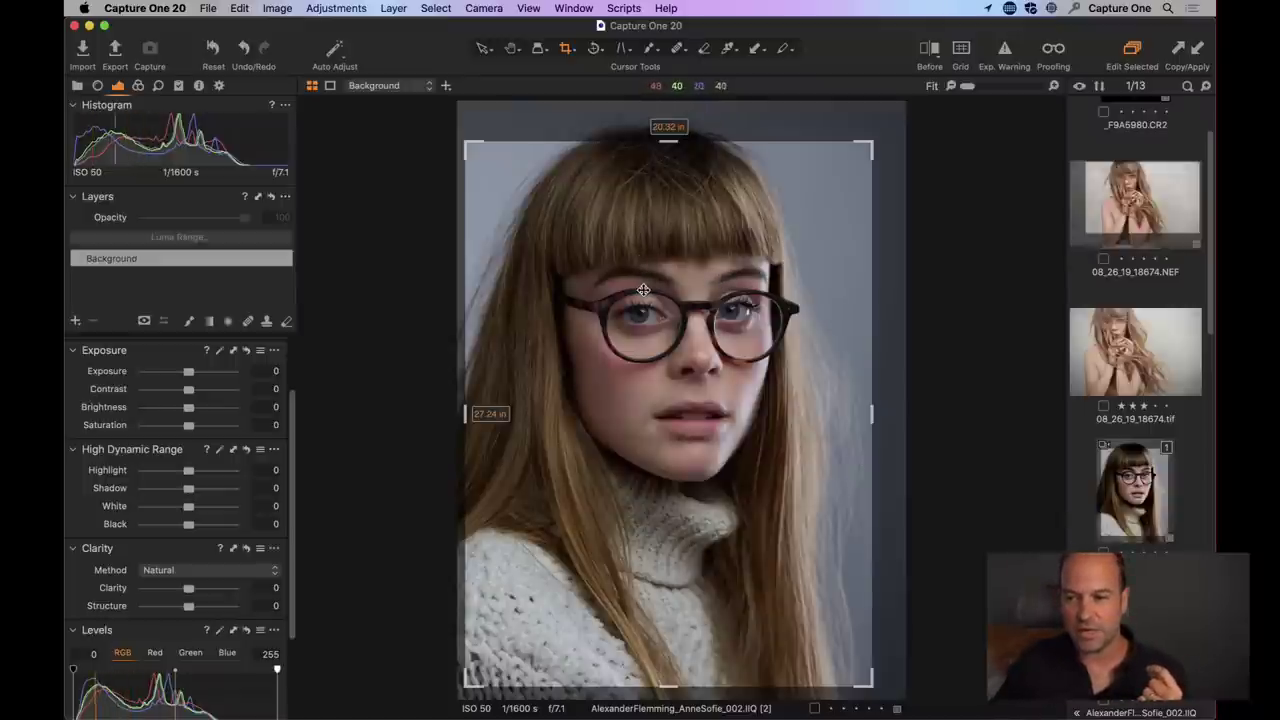
pyautogui.rightClick(619, 266)
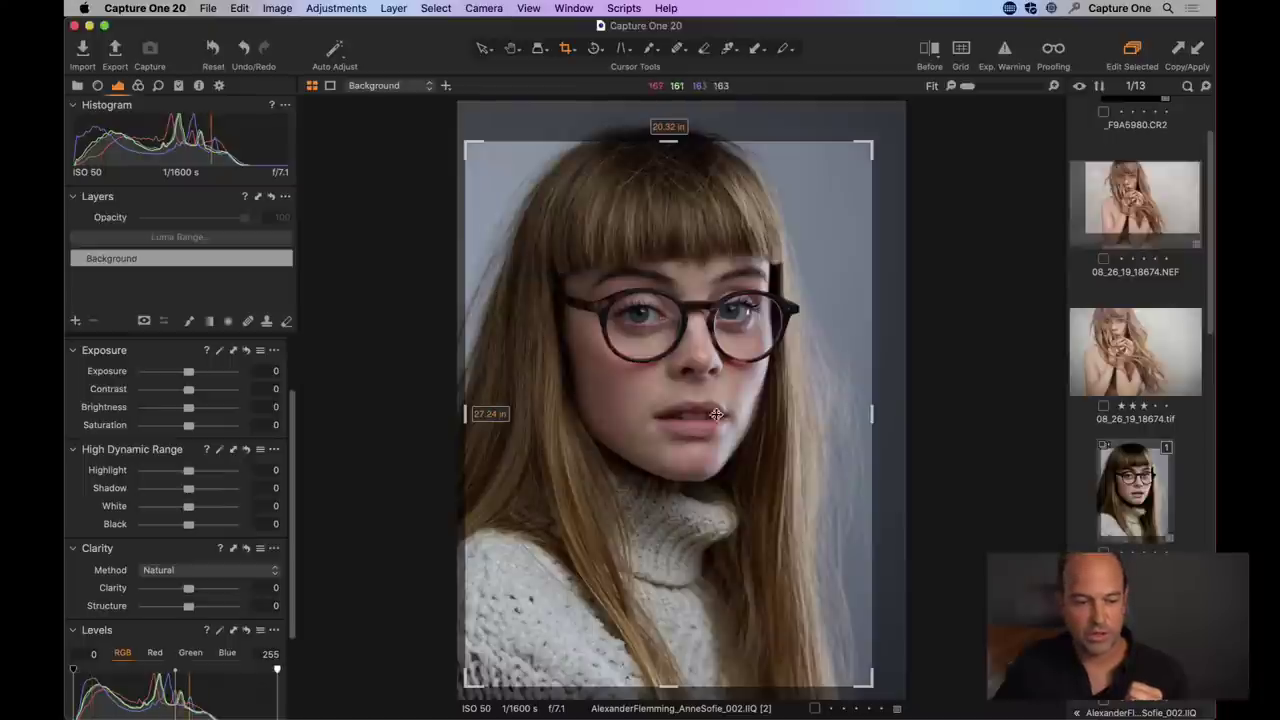
pyautogui.rightClick(656, 232)
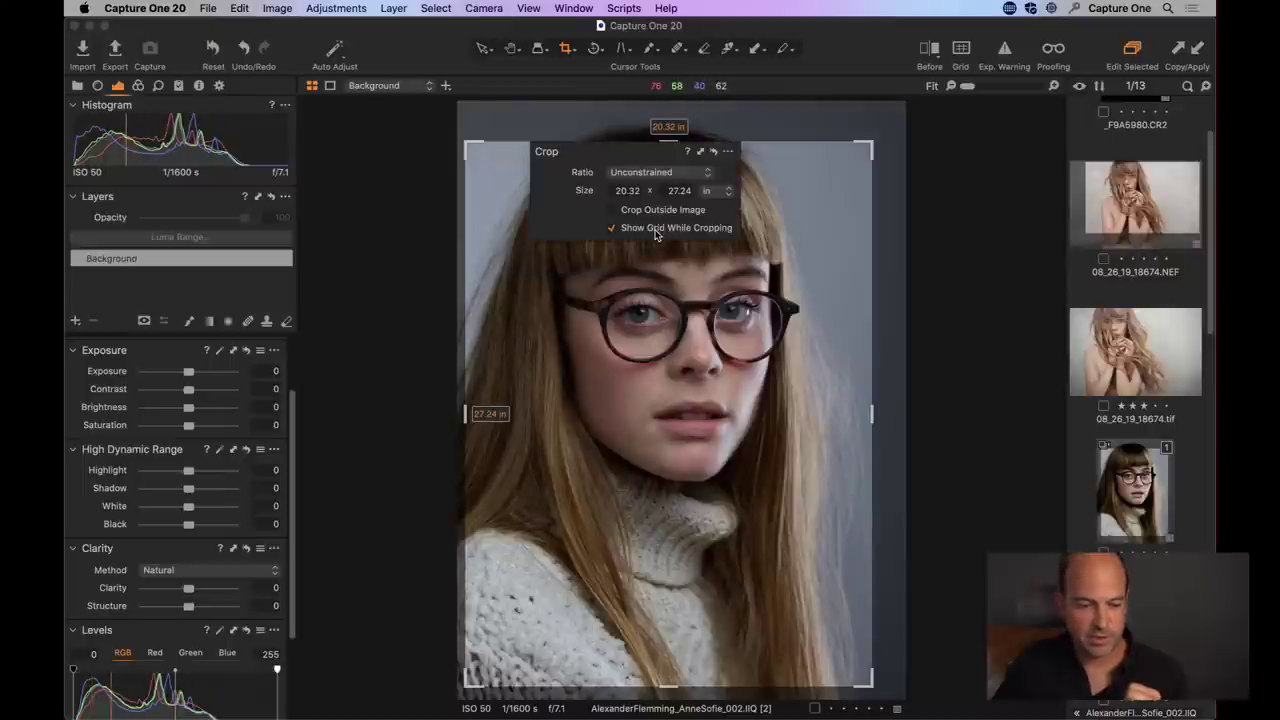
pyautogui.click(656, 172)
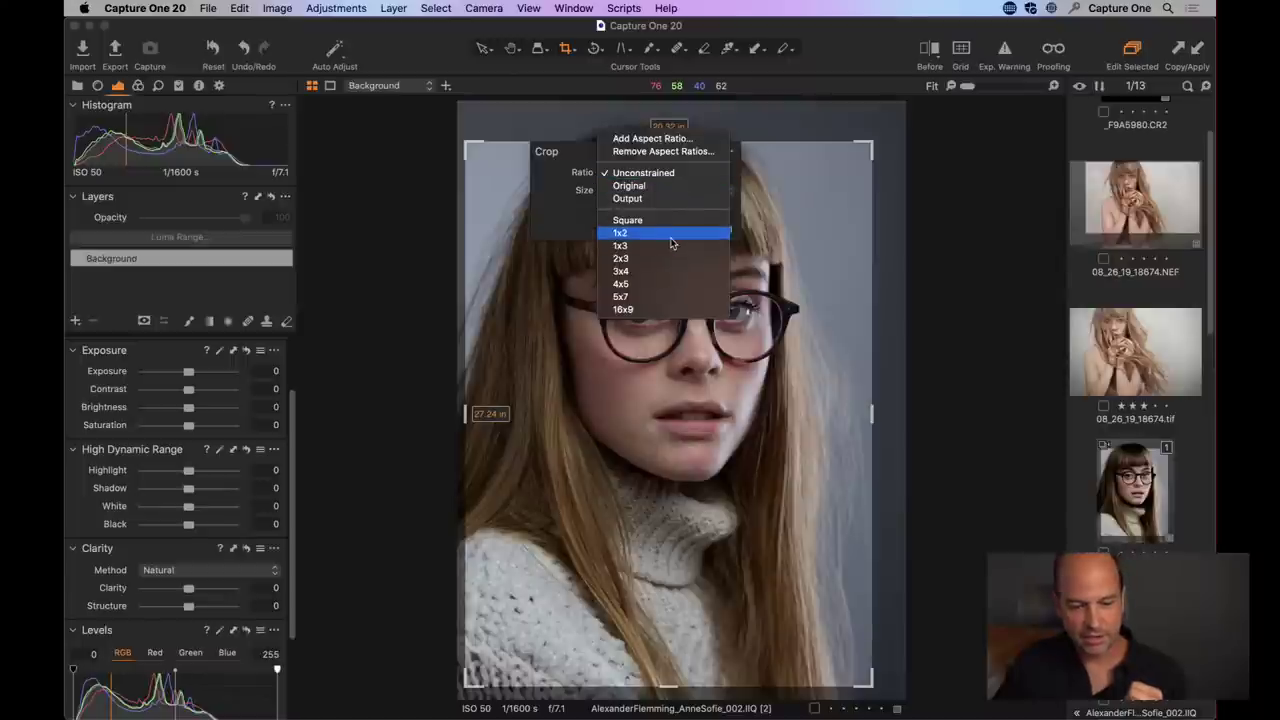
pyautogui.click(514, 236)
pyautogui.rightClick(566, 251)
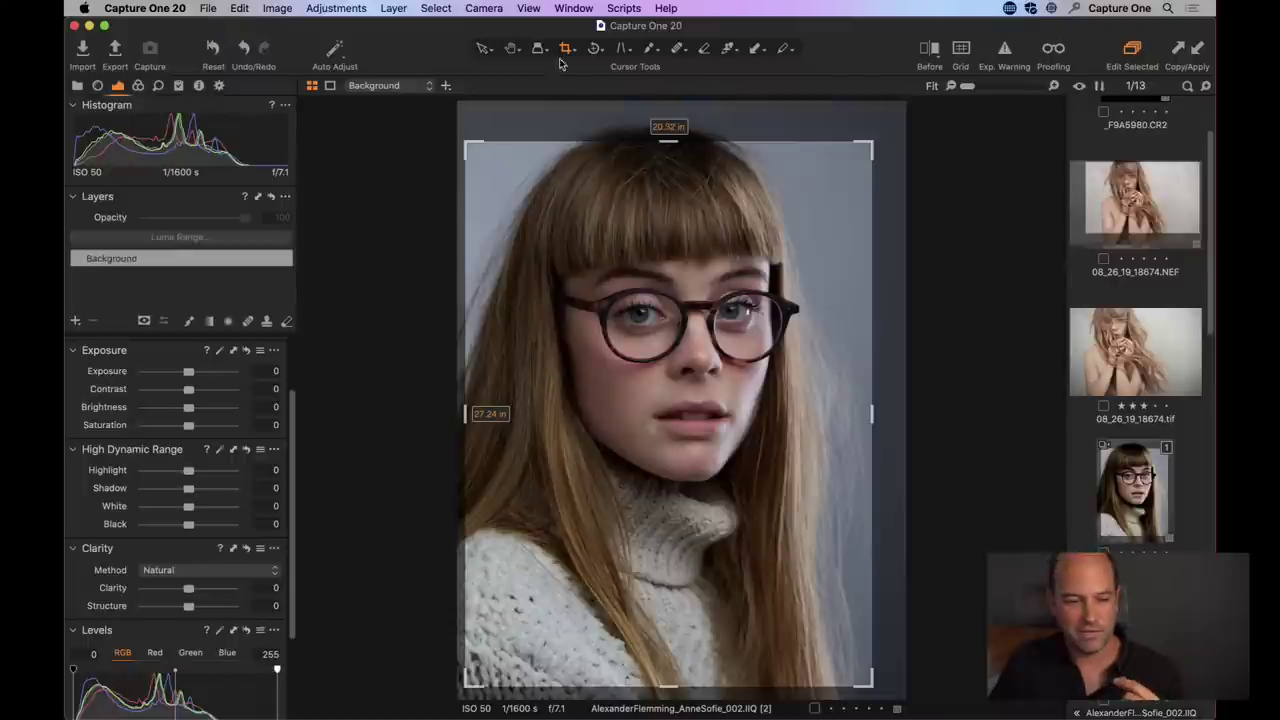
# - Apply the crop and inspect the eyes and nose at 100% zoom
pyautogui.click(512, 48)
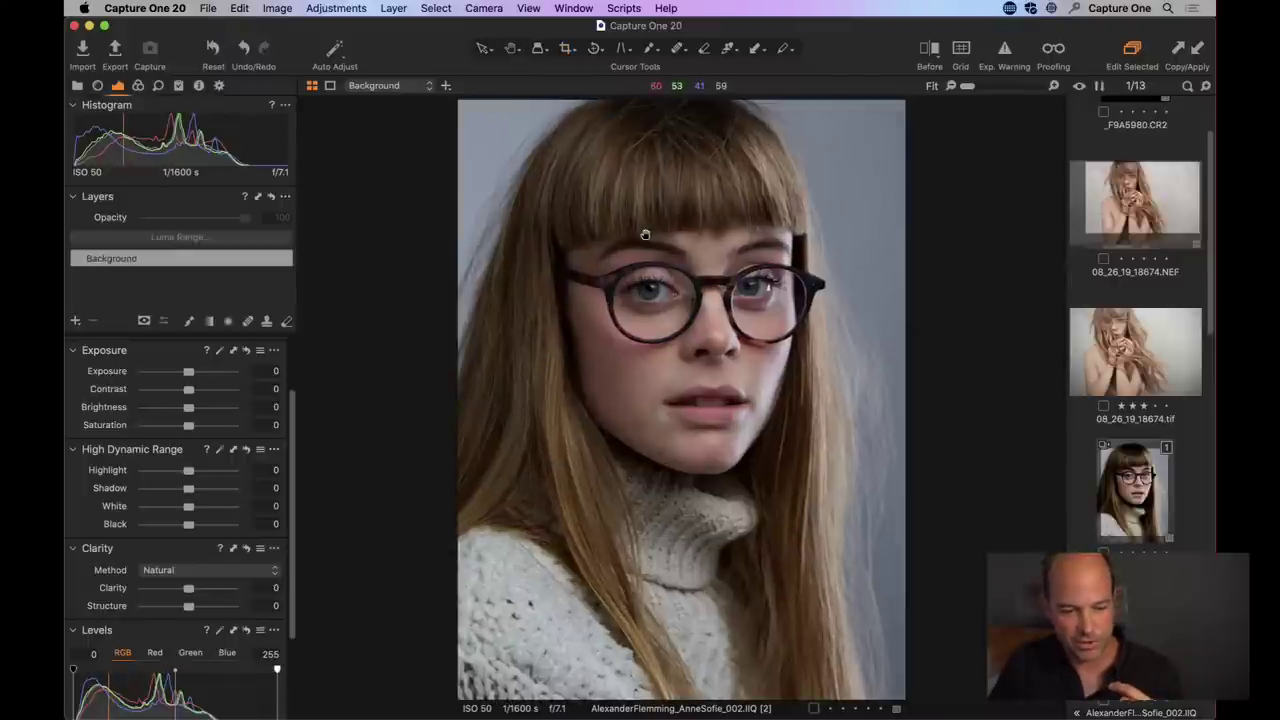
pyautogui.click(562, 48)
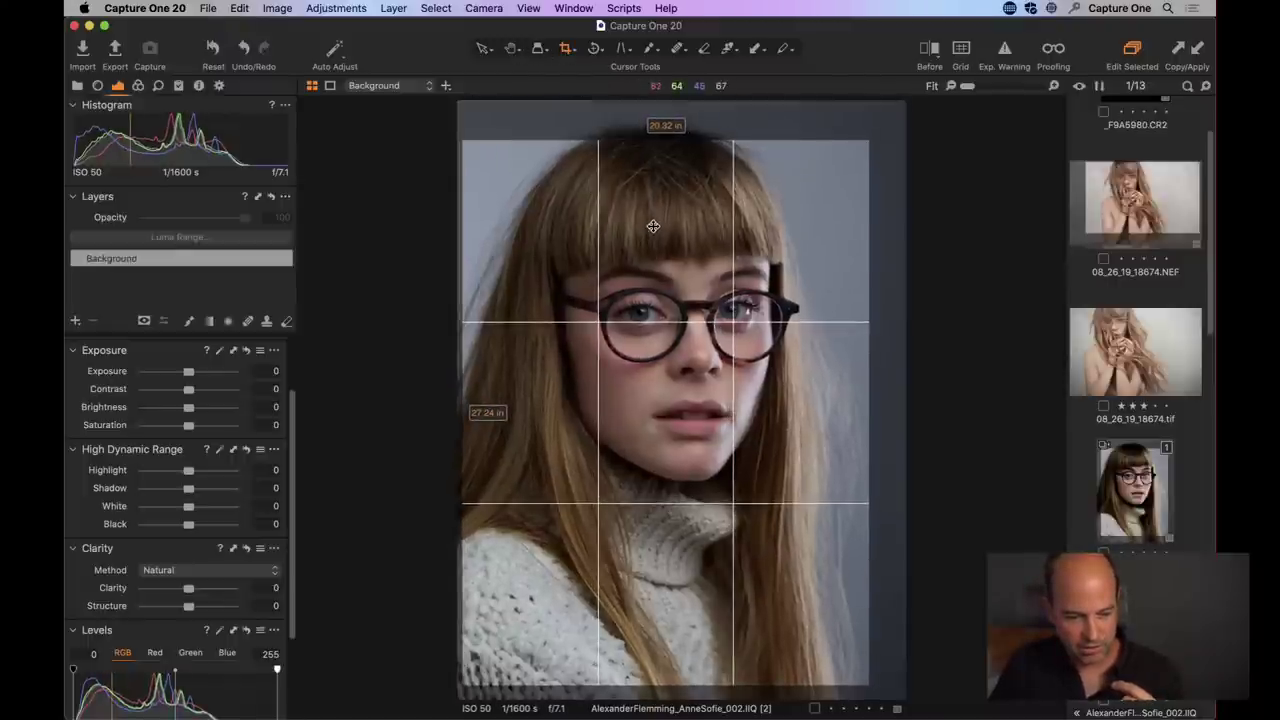
pyautogui.click(512, 48)
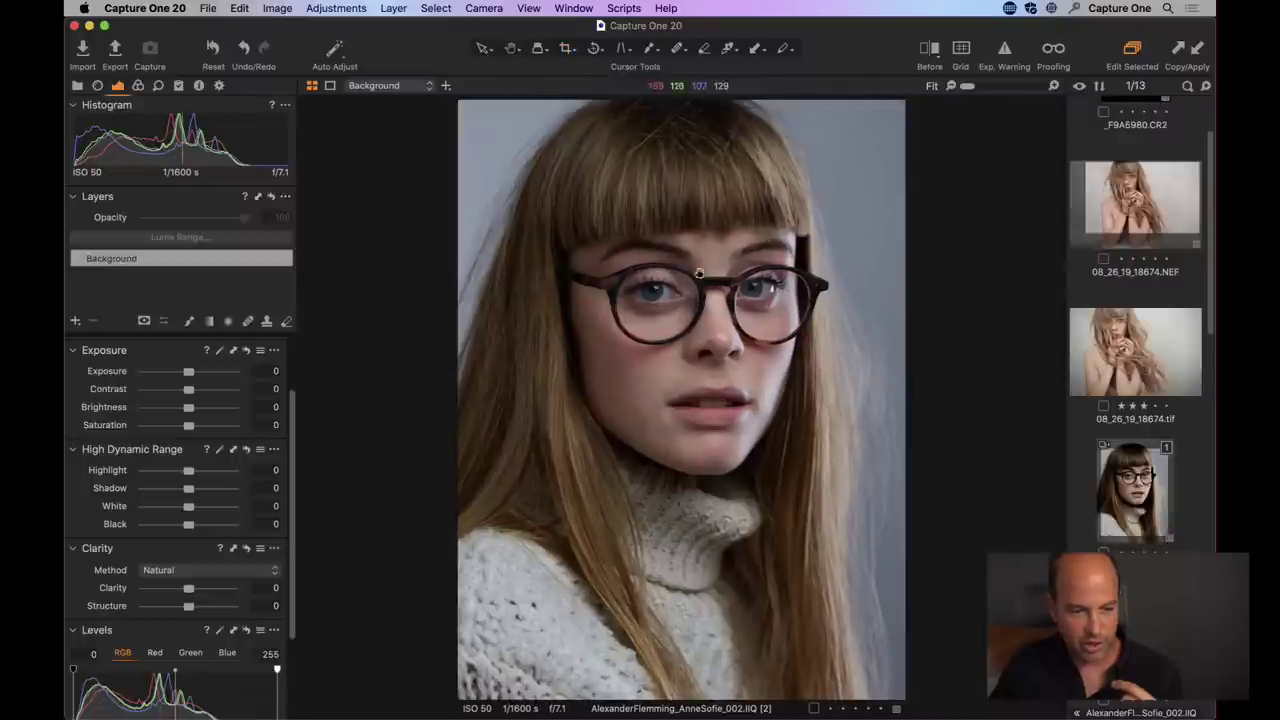
pyautogui.click(673, 305)
pyautogui.moveTo(729, 329); pyautogui.dragTo(560, 268)
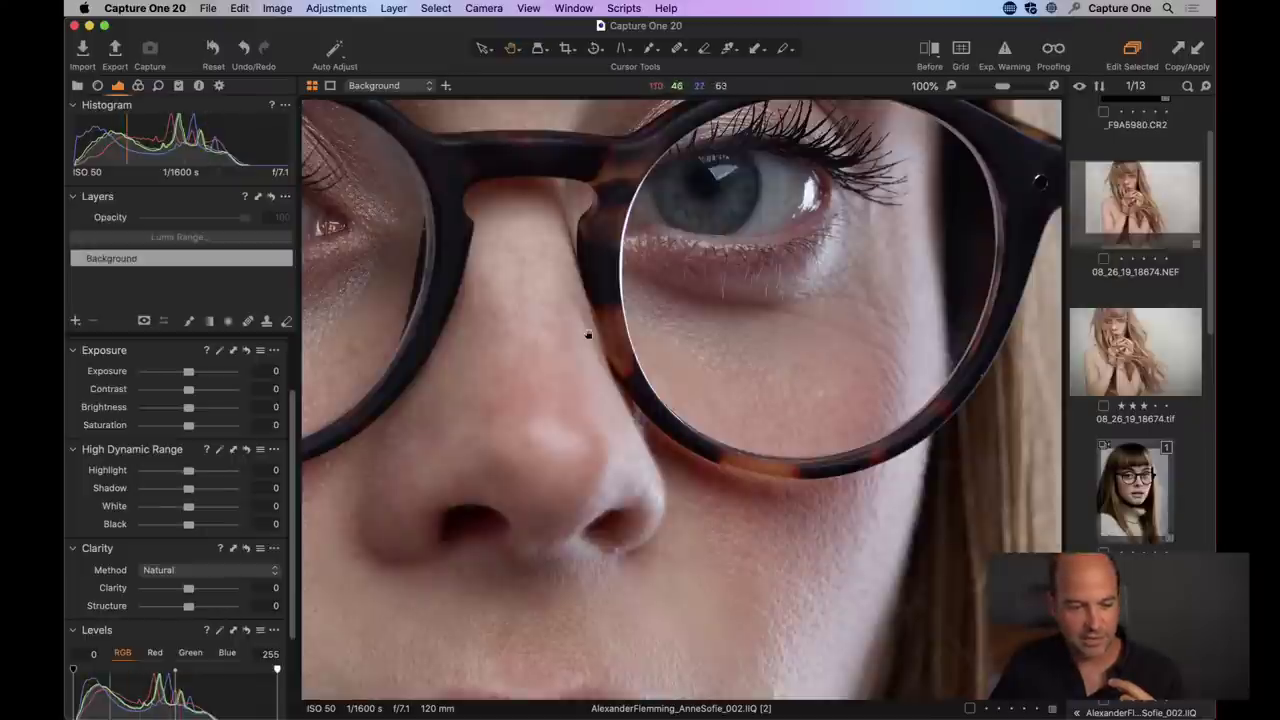
pyautogui.press('super+0')
pyautogui.click(642, 306)
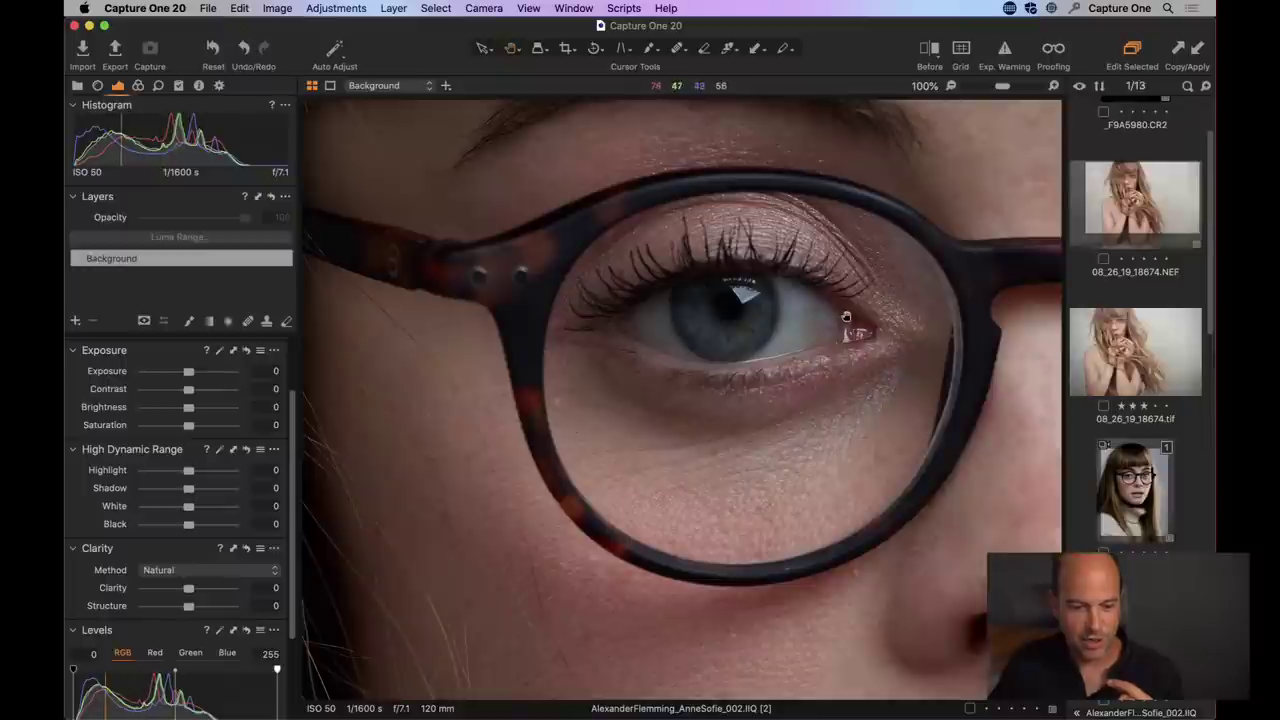
pyautogui.click(856, 362)
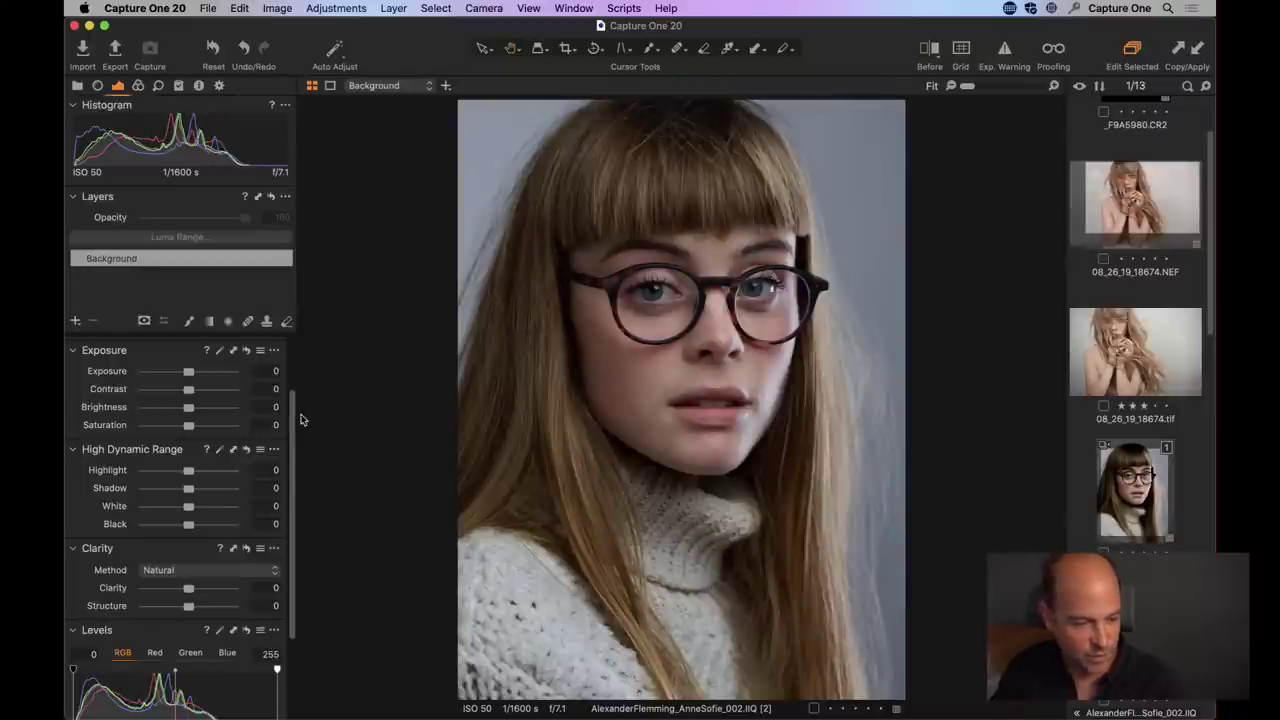
# - Set Brightness to 14, reset Contrast to 0, Black to -68 and Shadow to -13
pyautogui.scroll(-3, 287, 452)
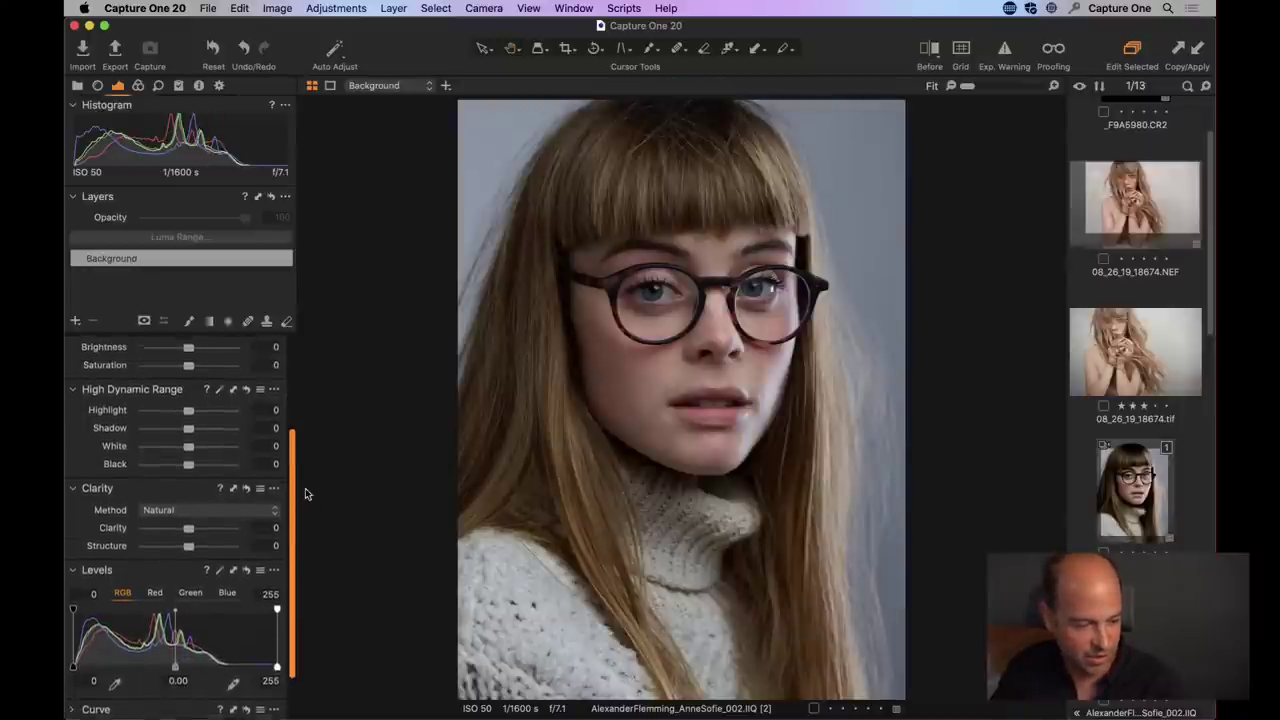
pyautogui.scroll(5, 291, 475)
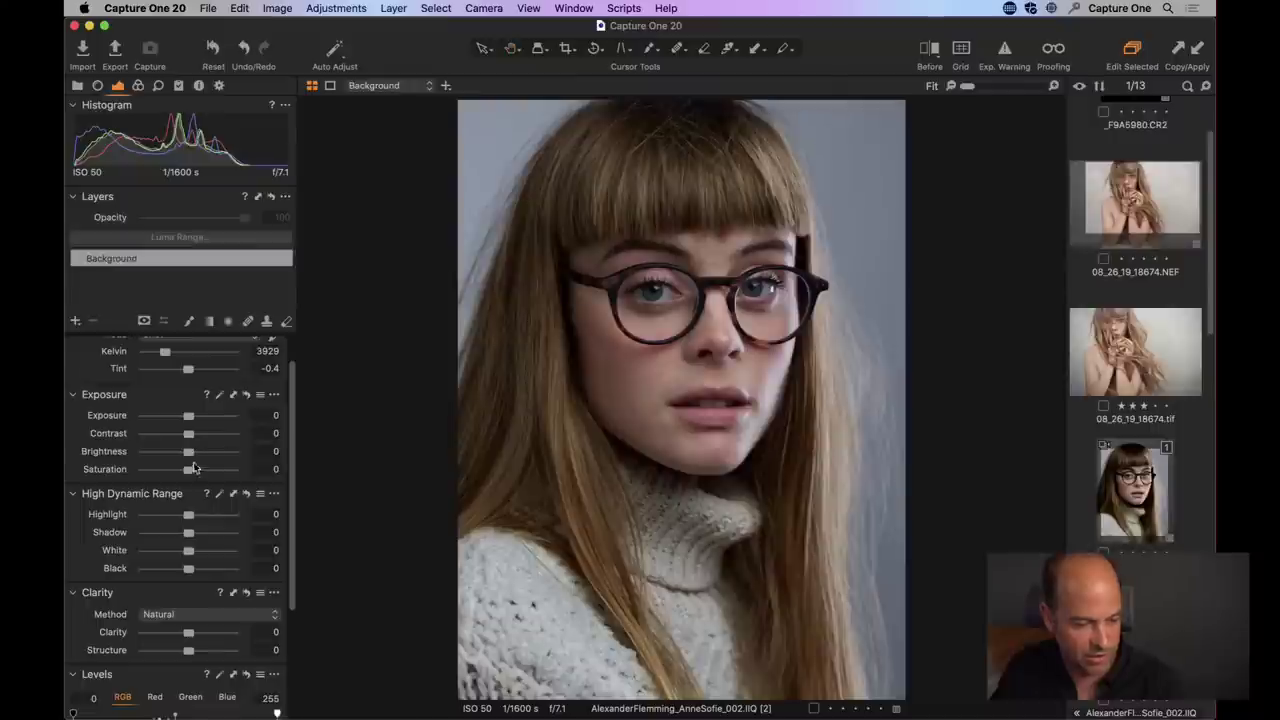
pyautogui.moveTo(188, 456); pyautogui.dragTo(213, 436)
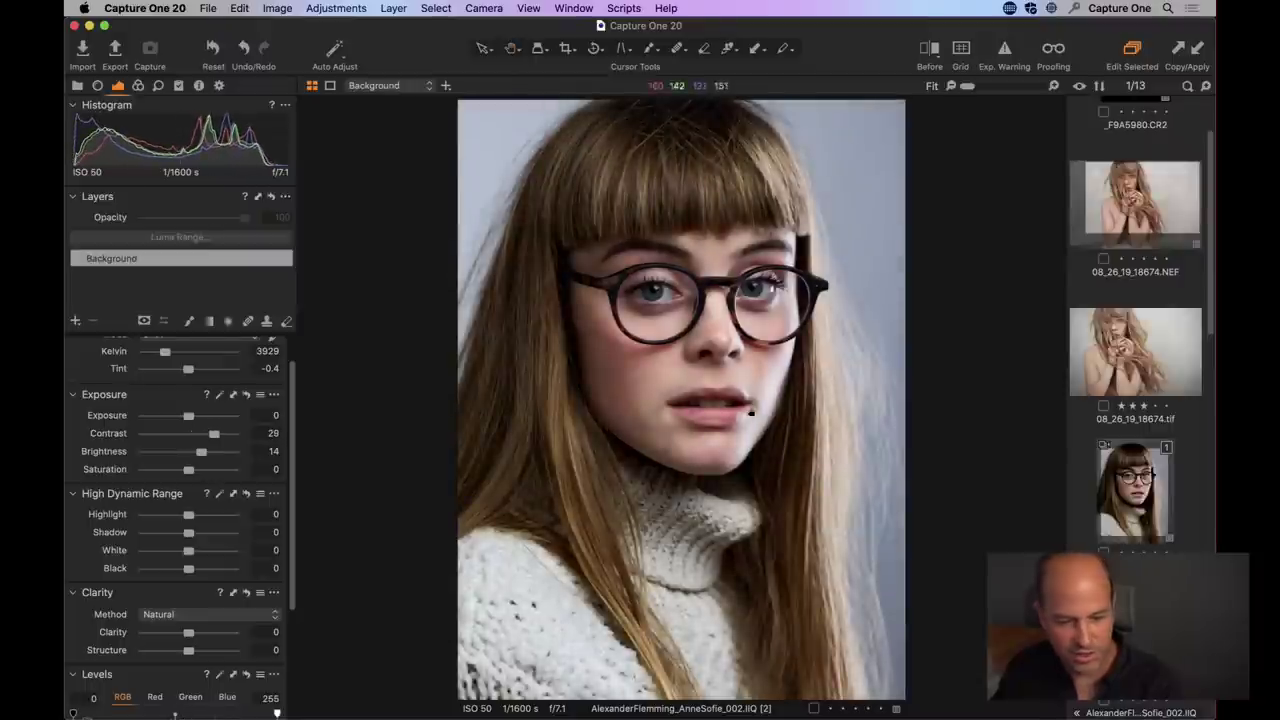
pyautogui.moveTo(213, 435); pyautogui.dragTo(219, 436)
pyautogui.doubleClick(220, 436)
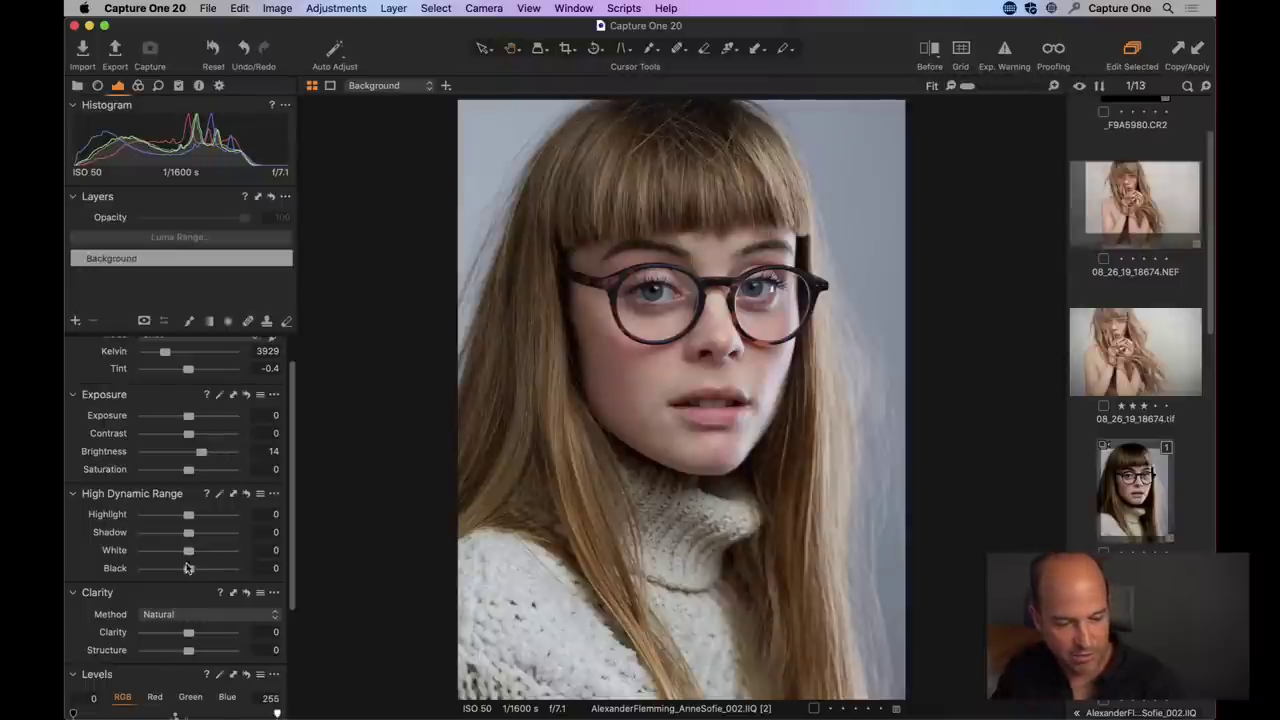
pyautogui.moveTo(188, 570); pyautogui.dragTo(158, 575)
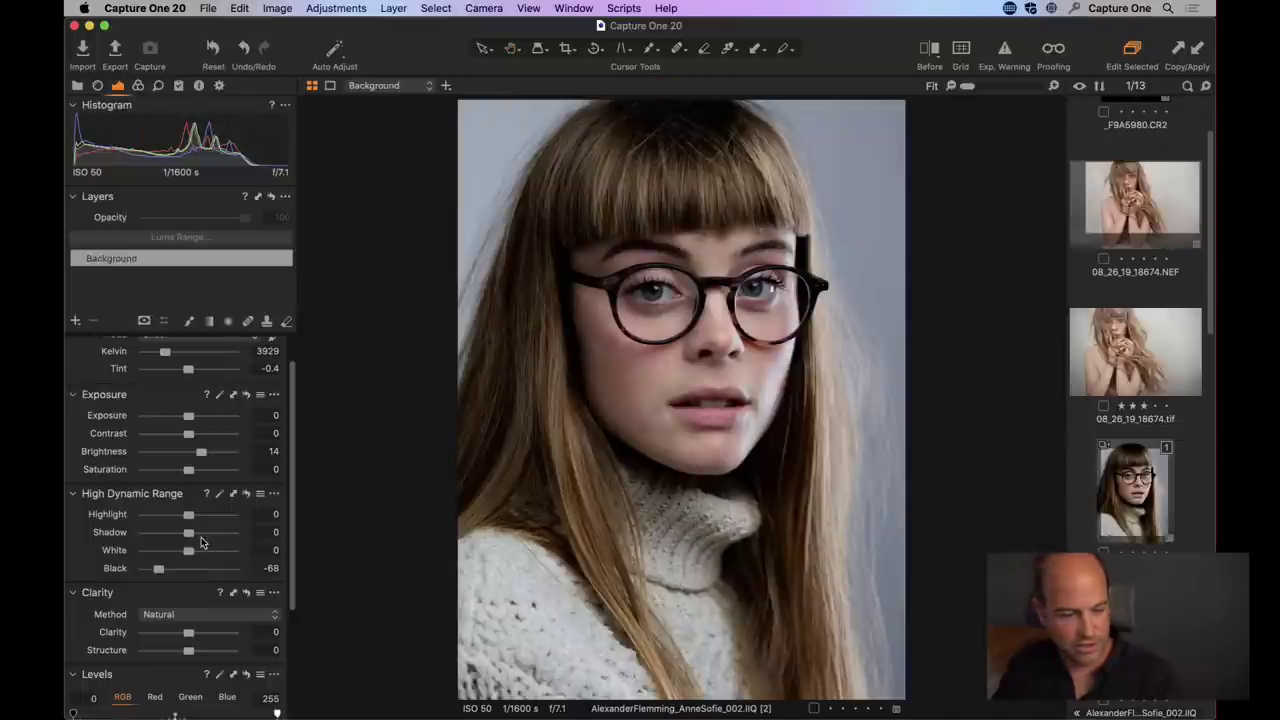
pyautogui.moveTo(190, 538); pyautogui.dragTo(184, 538)
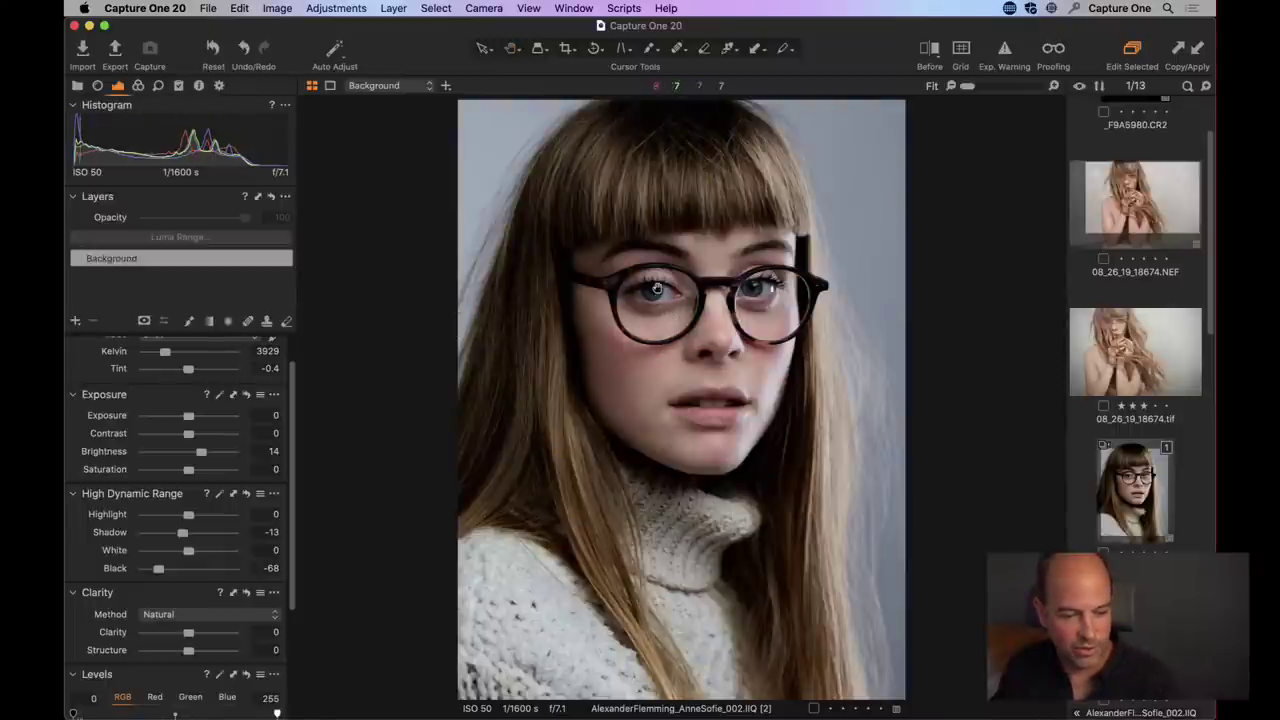
pyautogui.click(189, 322)
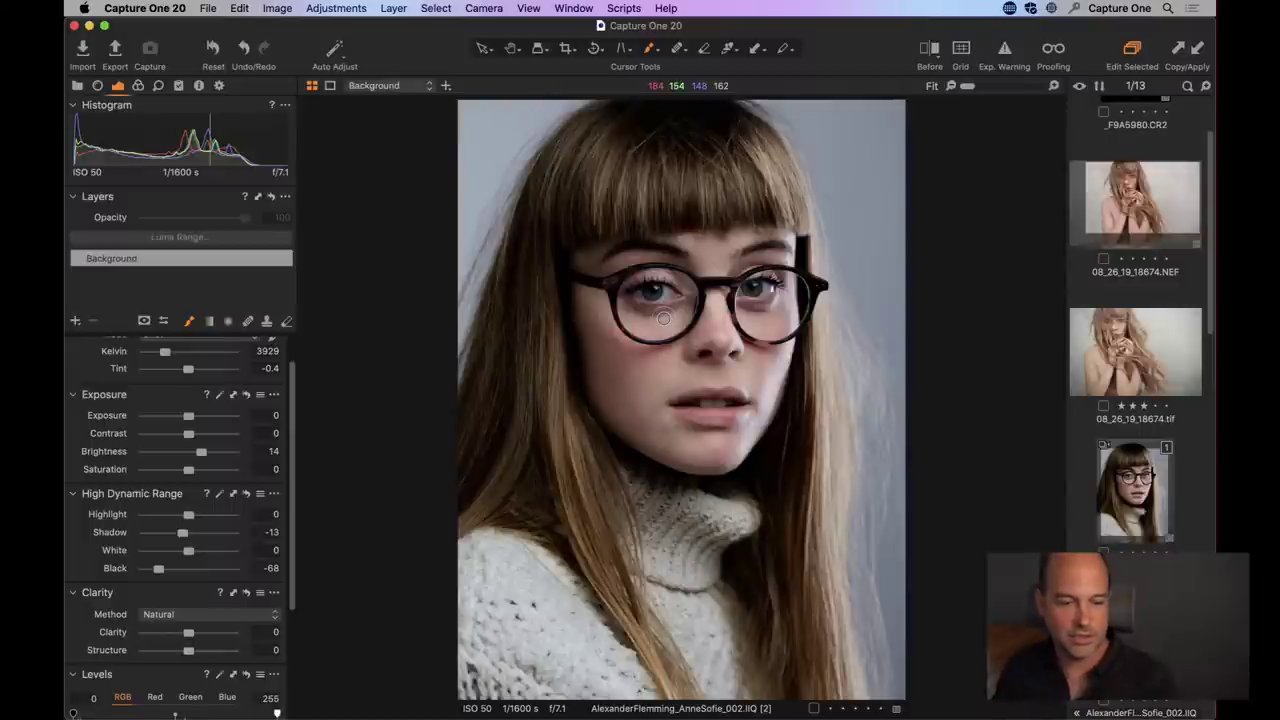
# - Add Adjustment Layer 1 as a filled layer and raise its Luma curve points to lift the shadows
pyautogui.click(75, 322)
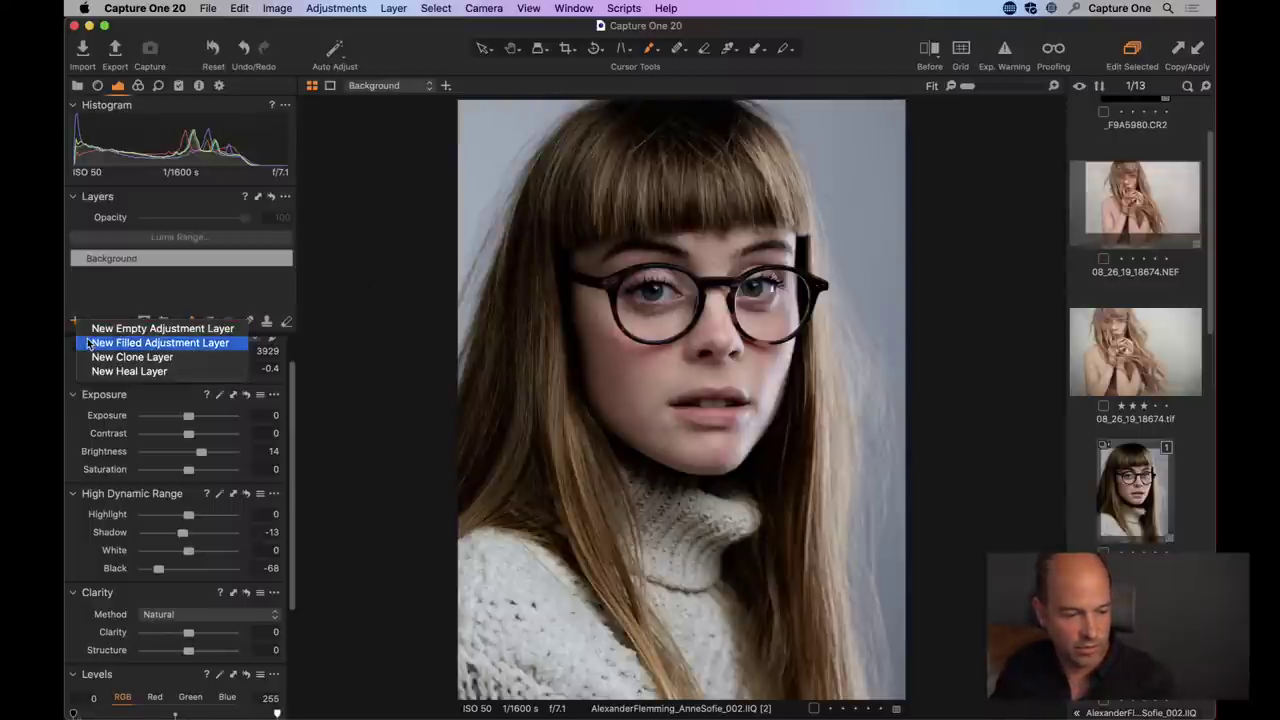
pyautogui.click(160, 342)
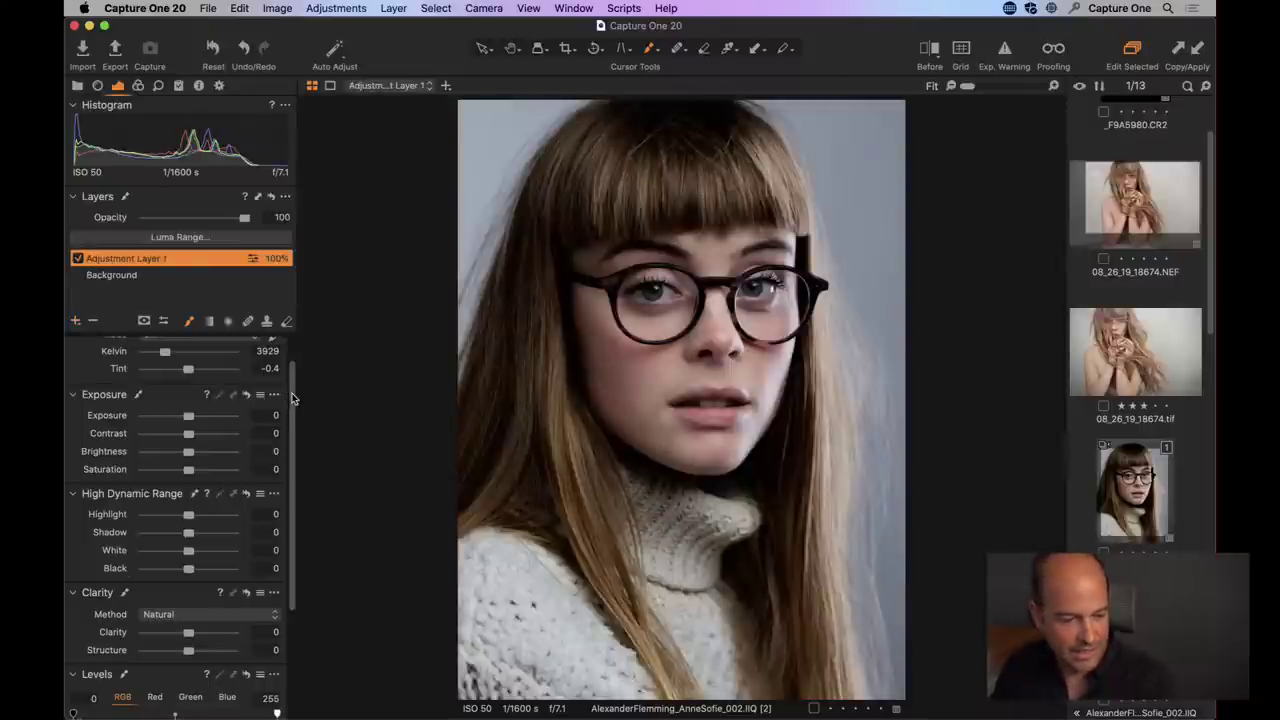
pyautogui.scroll(-5, 293, 399)
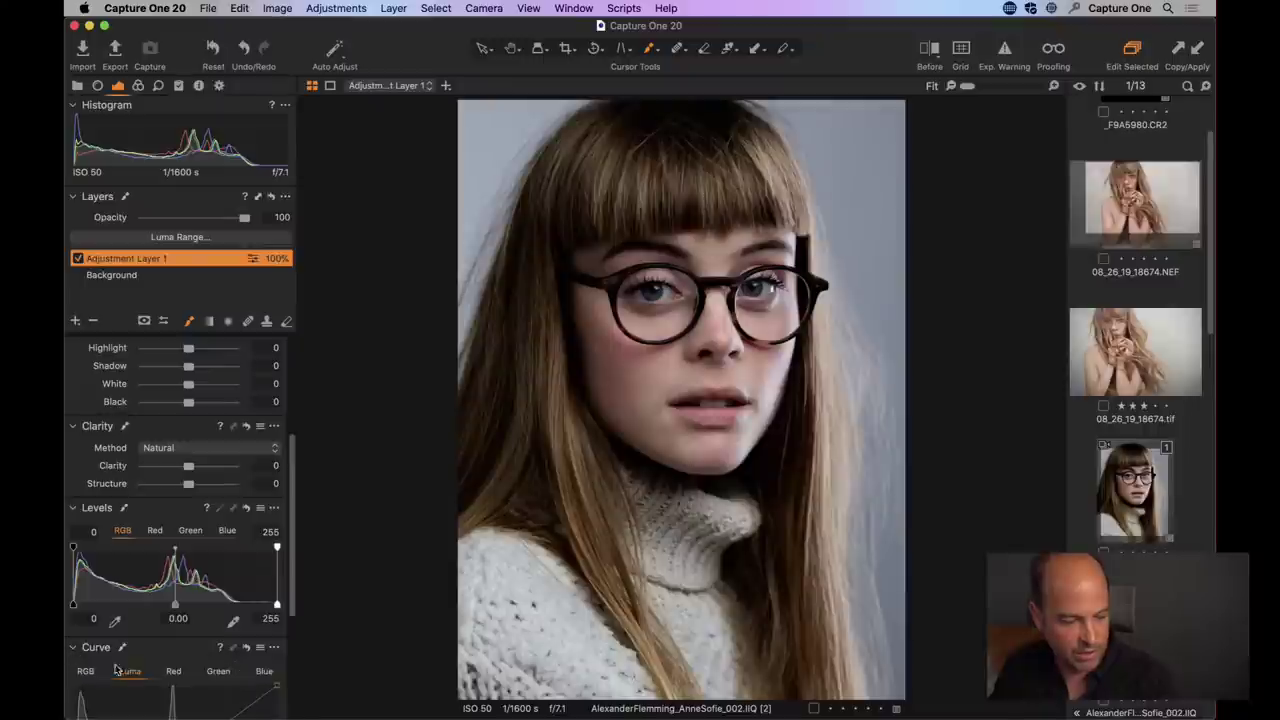
pyautogui.scroll(-3, 293, 472)
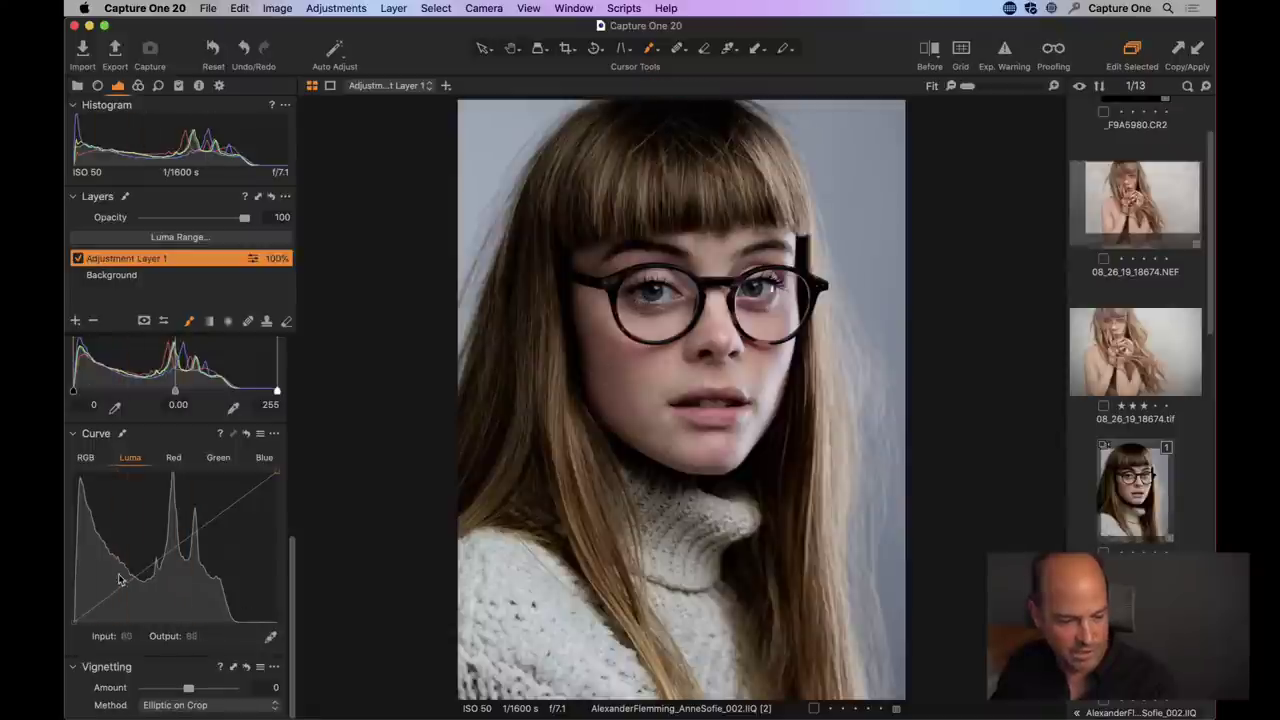
pyautogui.moveTo(121, 594); pyautogui.dragTo(118, 591)
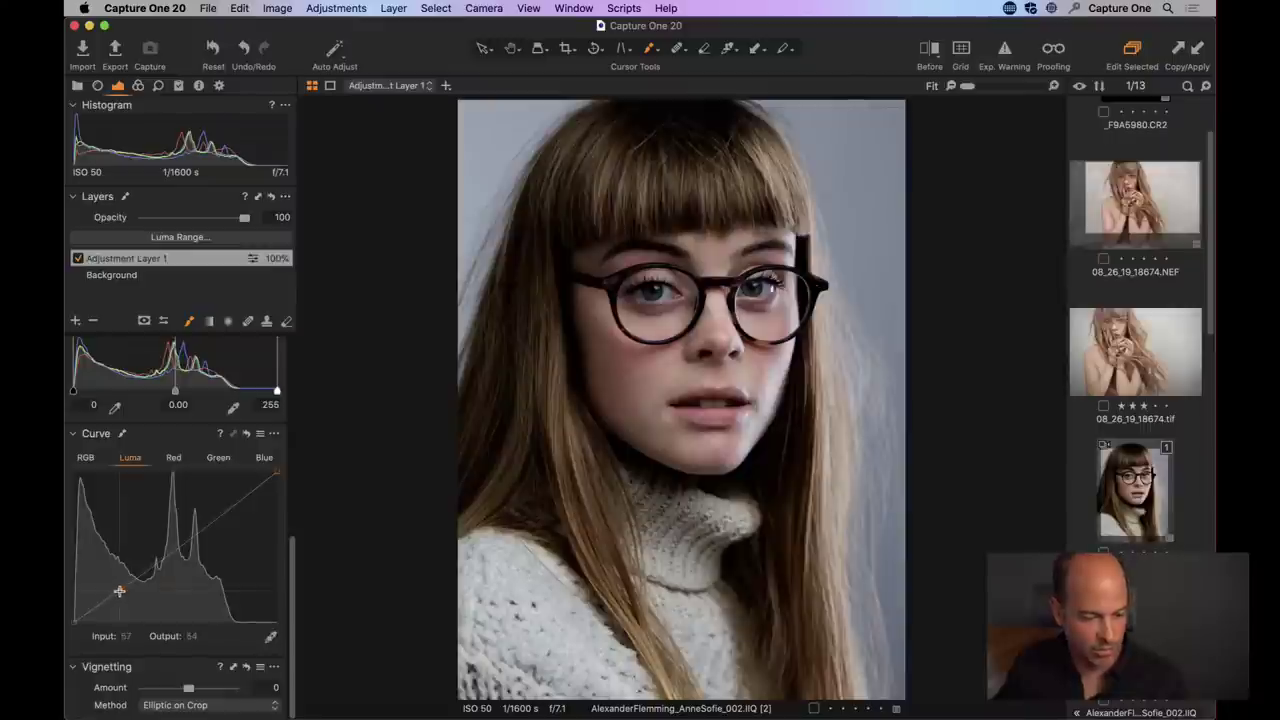
pyautogui.moveTo(119, 591); pyautogui.dragTo(113, 581)
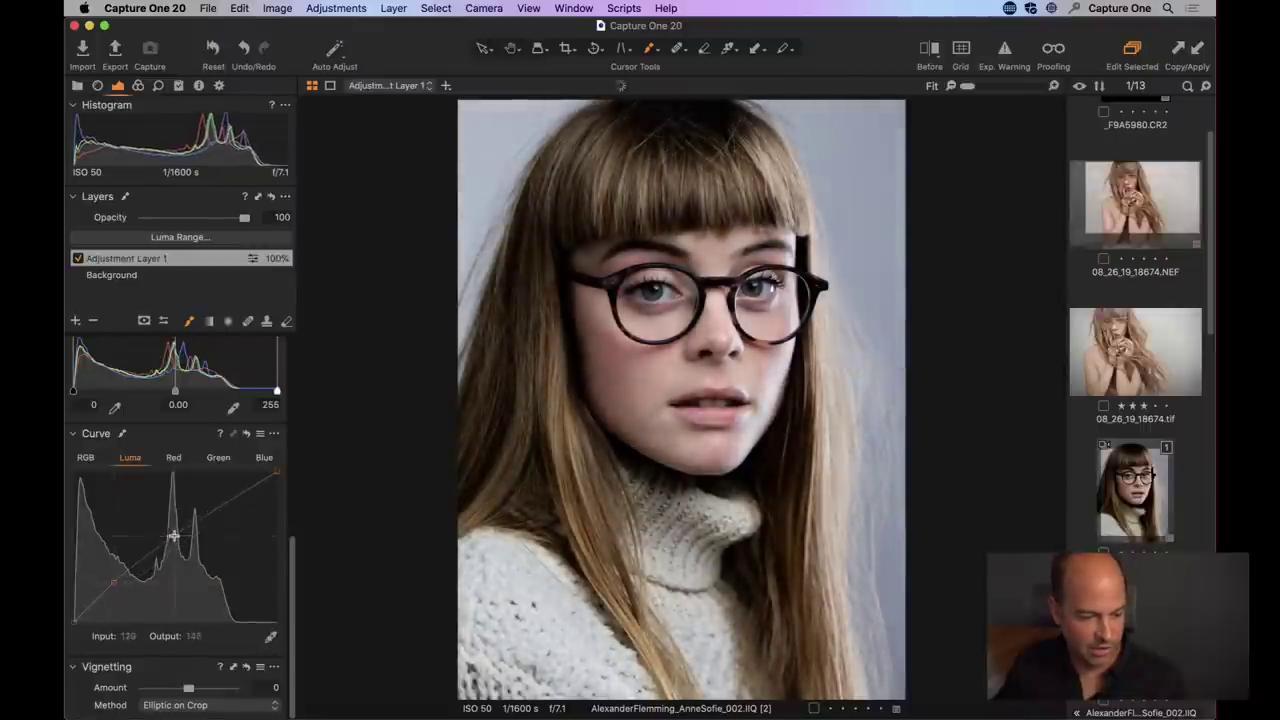
pyautogui.moveTo(173, 536); pyautogui.dragTo(179, 540)
pyautogui.moveTo(113, 583); pyautogui.dragTo(111, 580)
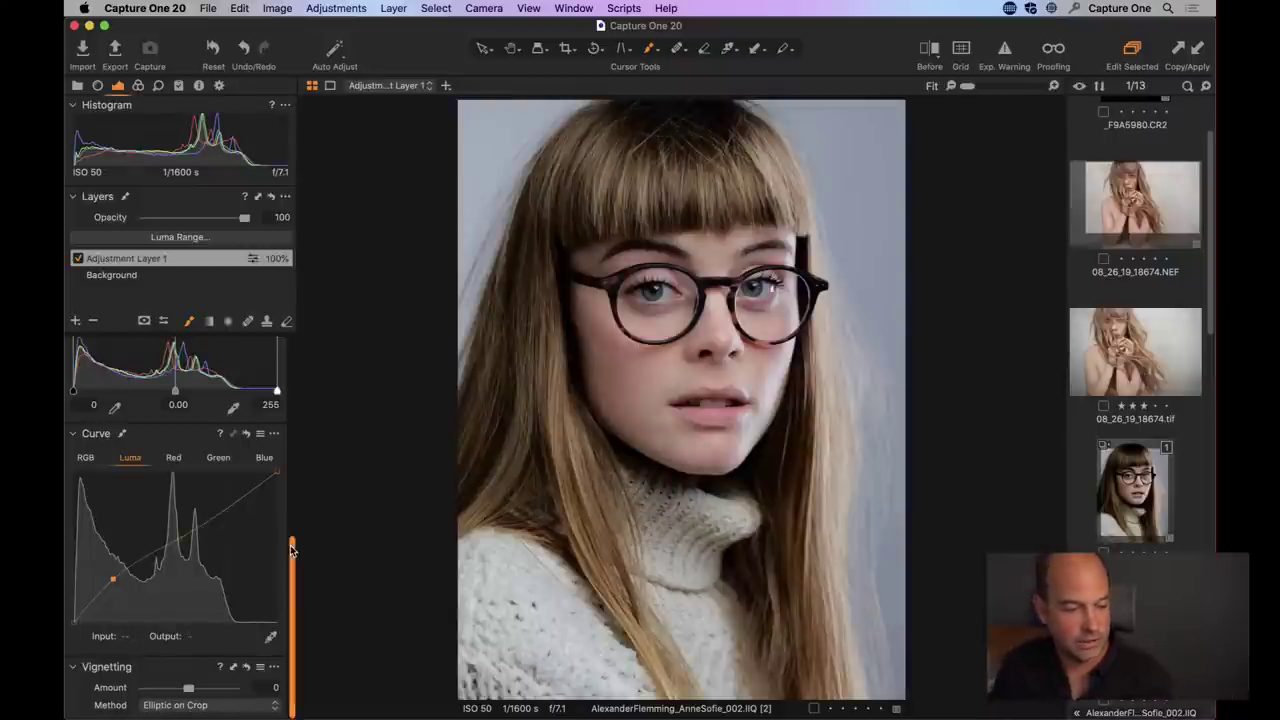
pyautogui.moveTo(291, 543); pyautogui.dragTo(323, 297)
pyautogui.doubleClick(140, 259)
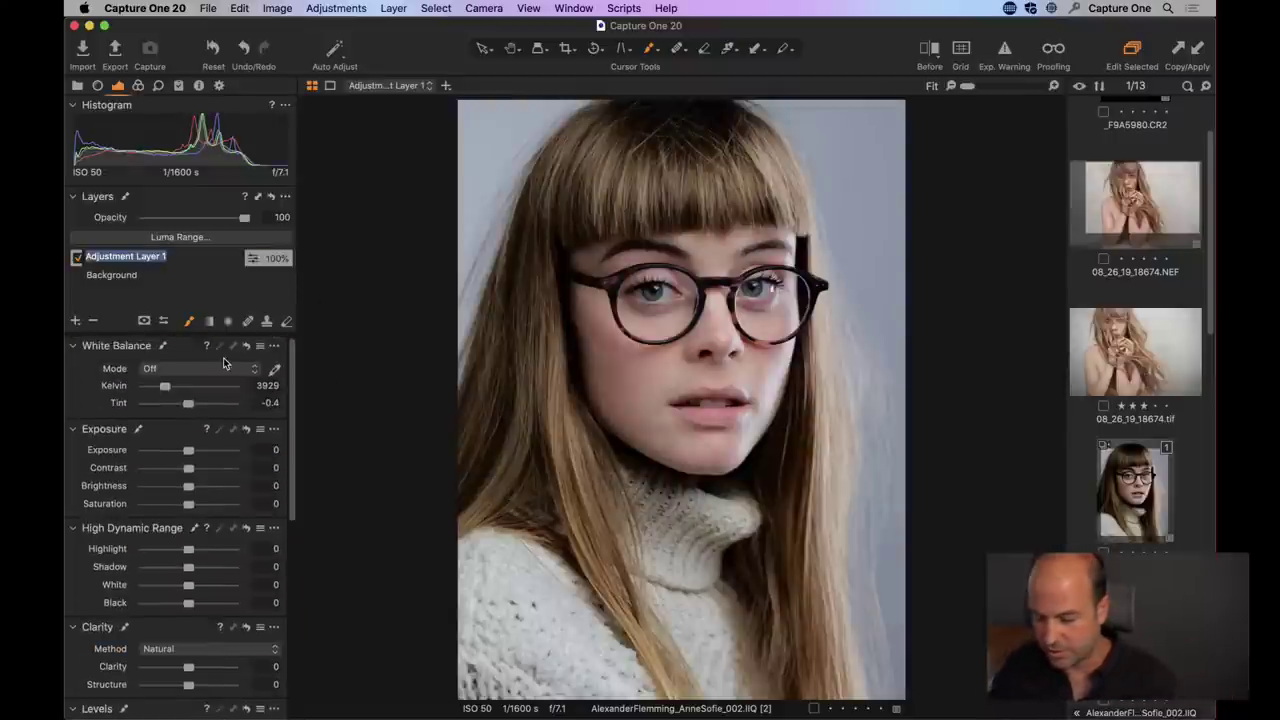
# - Rename the layer to 'Eyeballs' and clear its mask
pyautogui.write('Eyeballs')
pyautogui.press('Return')
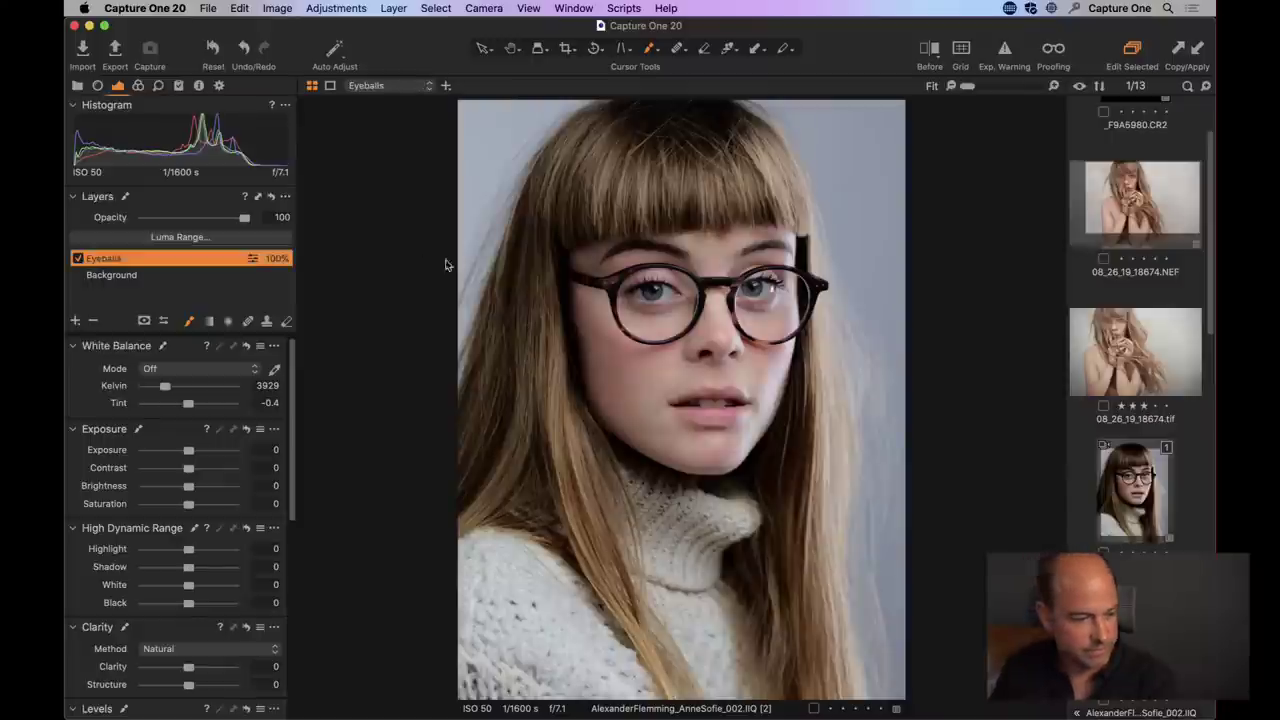
pyautogui.rightClick(122, 258)
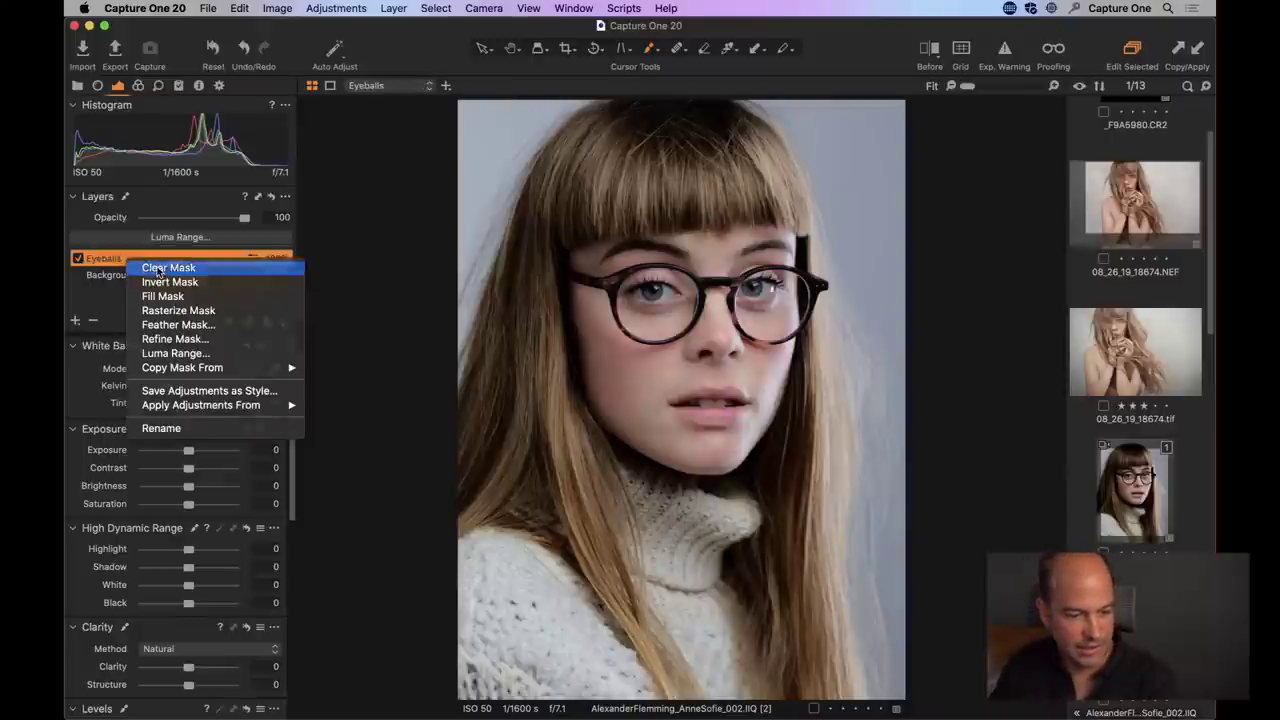
pyautogui.click(160, 266)
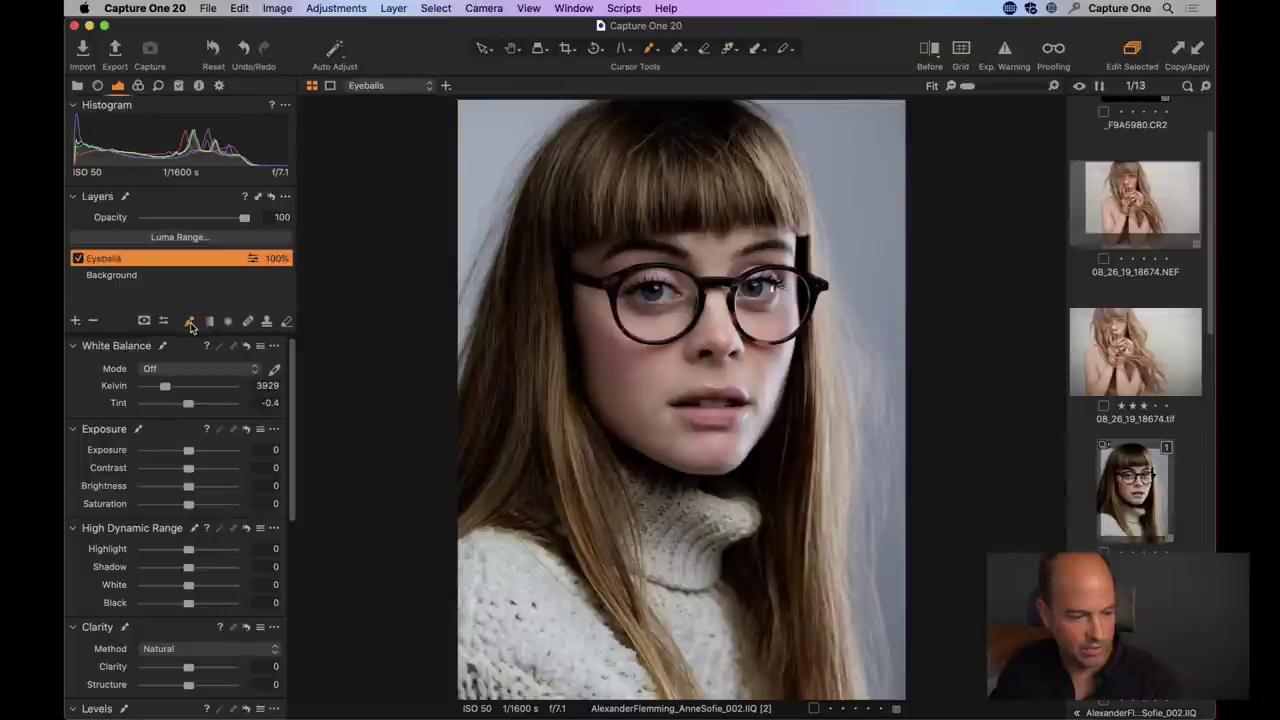
# - Set a soft brush (size 399, hardness 4, flow 8) and paint over both eyes
pyautogui.rightClick(665, 293)
pyautogui.moveTo(665, 293)
pyautogui.mouseDown()
pyautogui.moveTo(677, 294)
pyautogui.moveTo(636, 311)
pyautogui.mouseUp()
pyautogui.moveTo(759, 347); pyautogui.dragTo(640, 347)
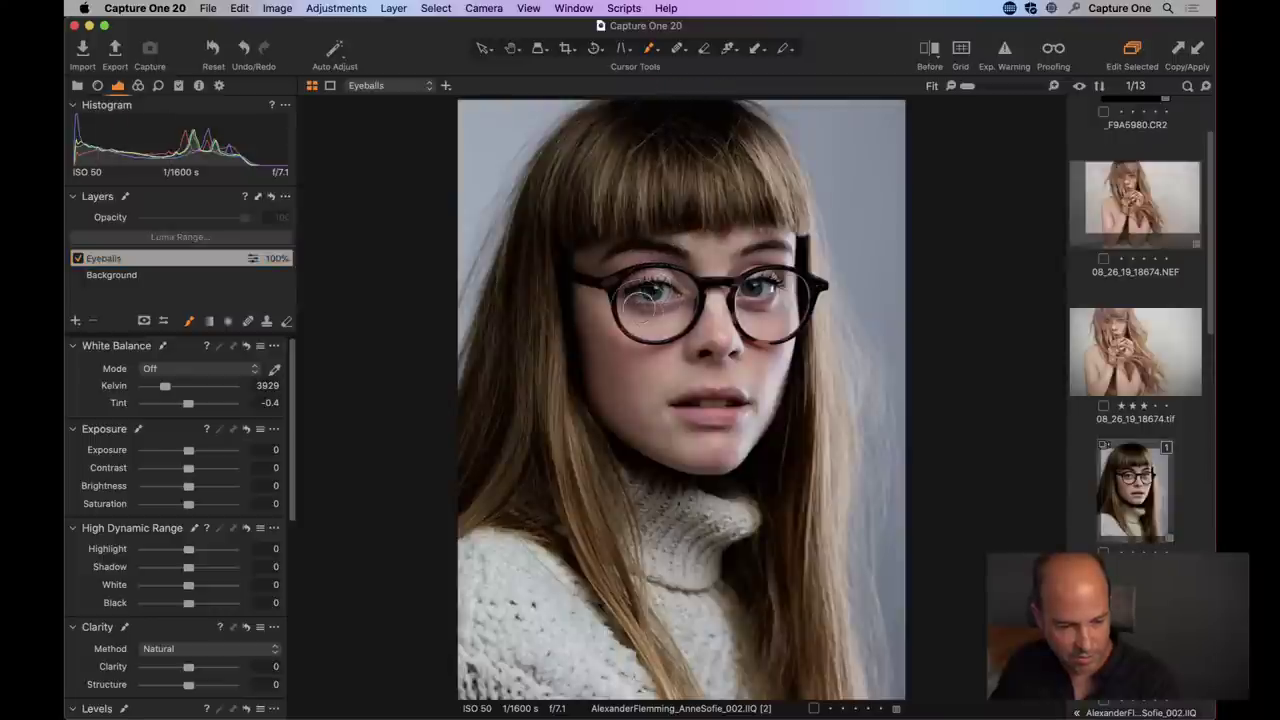
pyautogui.moveTo(645, 300); pyautogui.dragTo(650, 295)
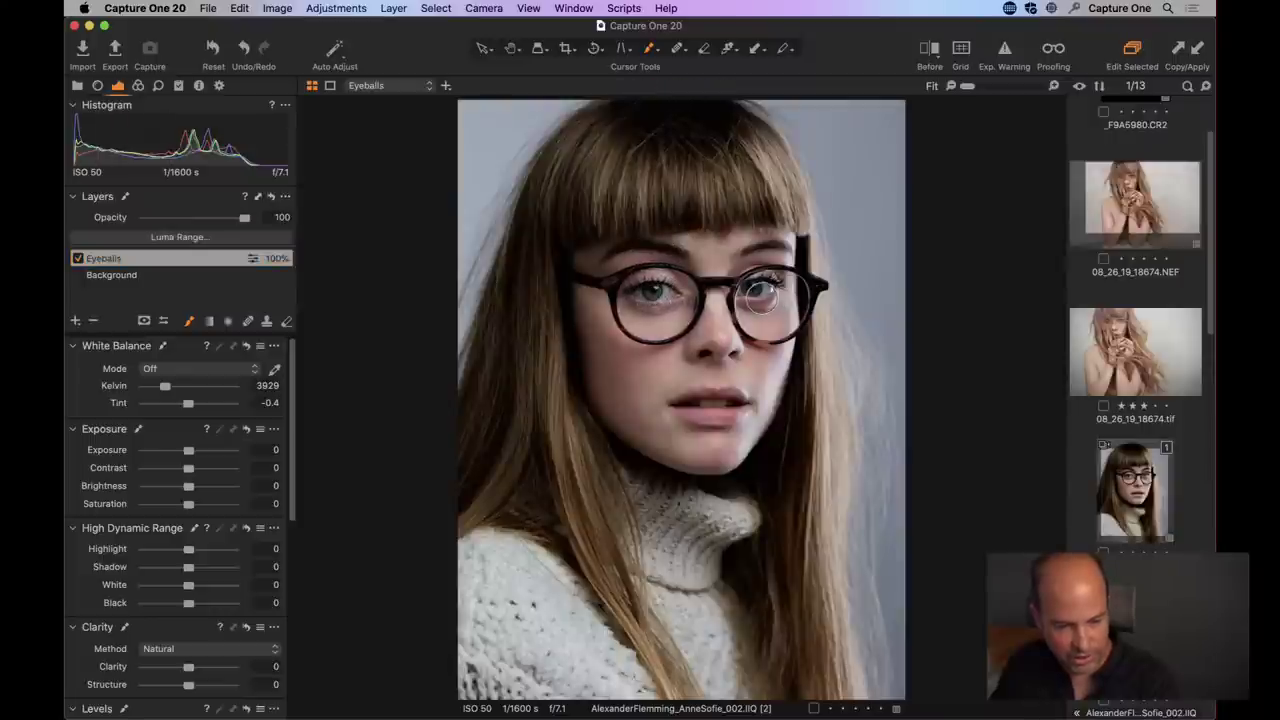
pyautogui.moveTo(760, 295); pyautogui.dragTo(762, 295)
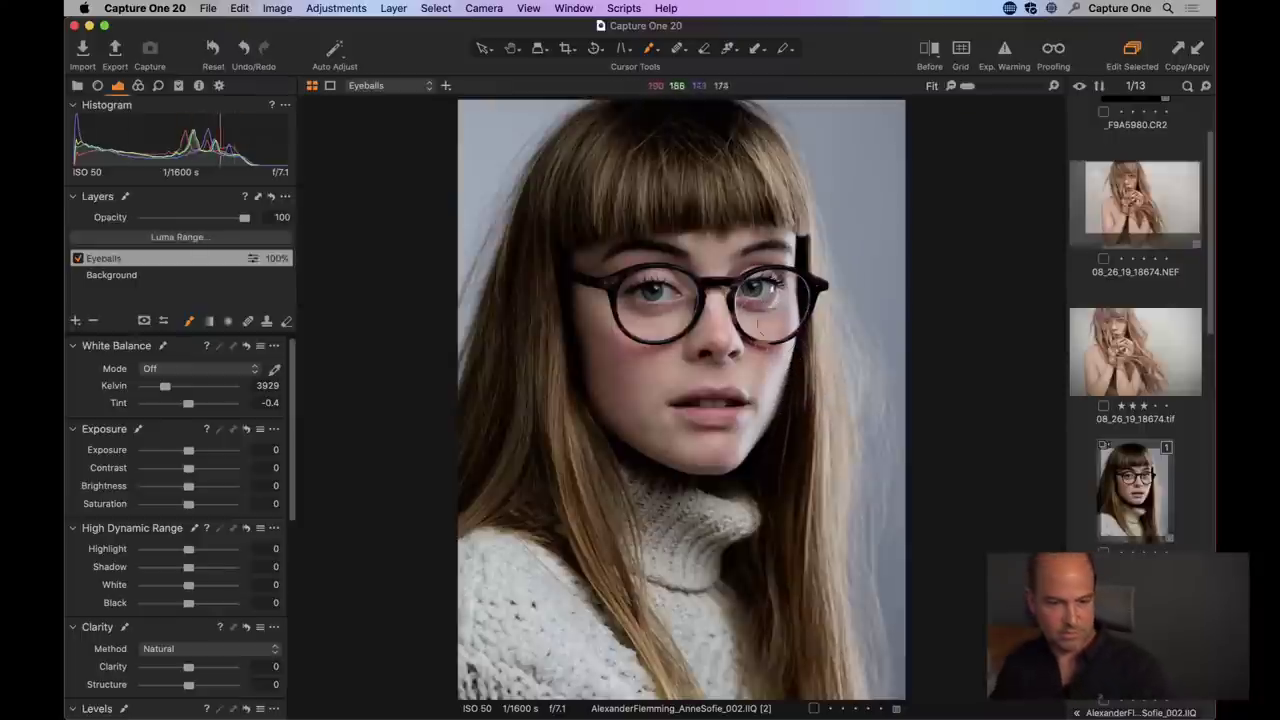
pyautogui.moveTo(758, 300); pyautogui.dragTo(762, 290)
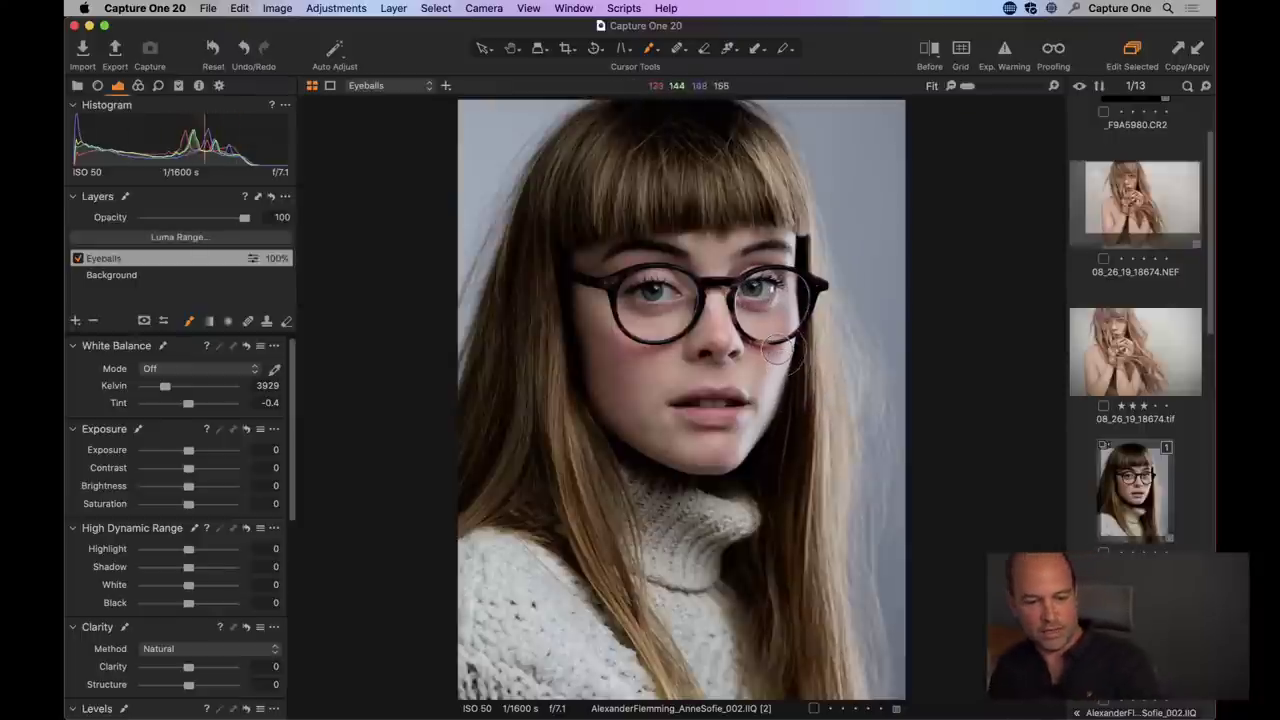
# - With the browser hidden, resize the brush and paint further brightening over both eyes
pyautogui.scroll(3, 775, 350)
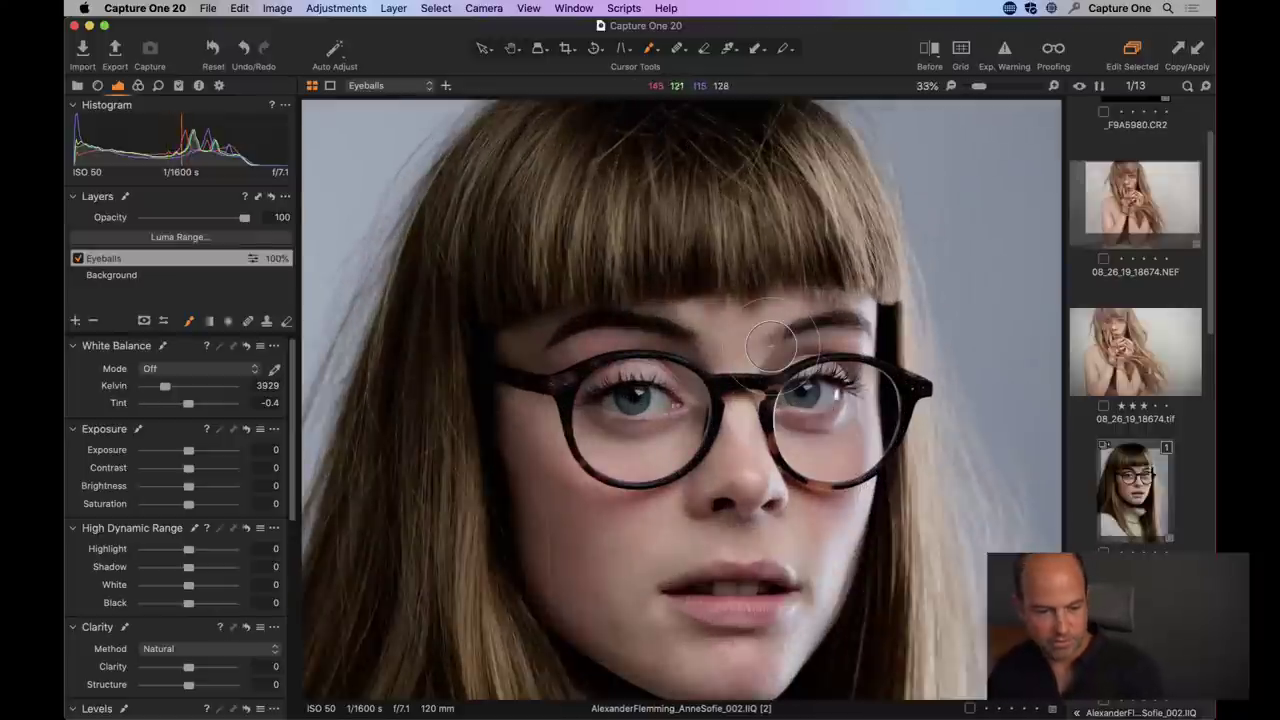
pyautogui.scroll(-5, 760, 335)
pyautogui.press('super+b')
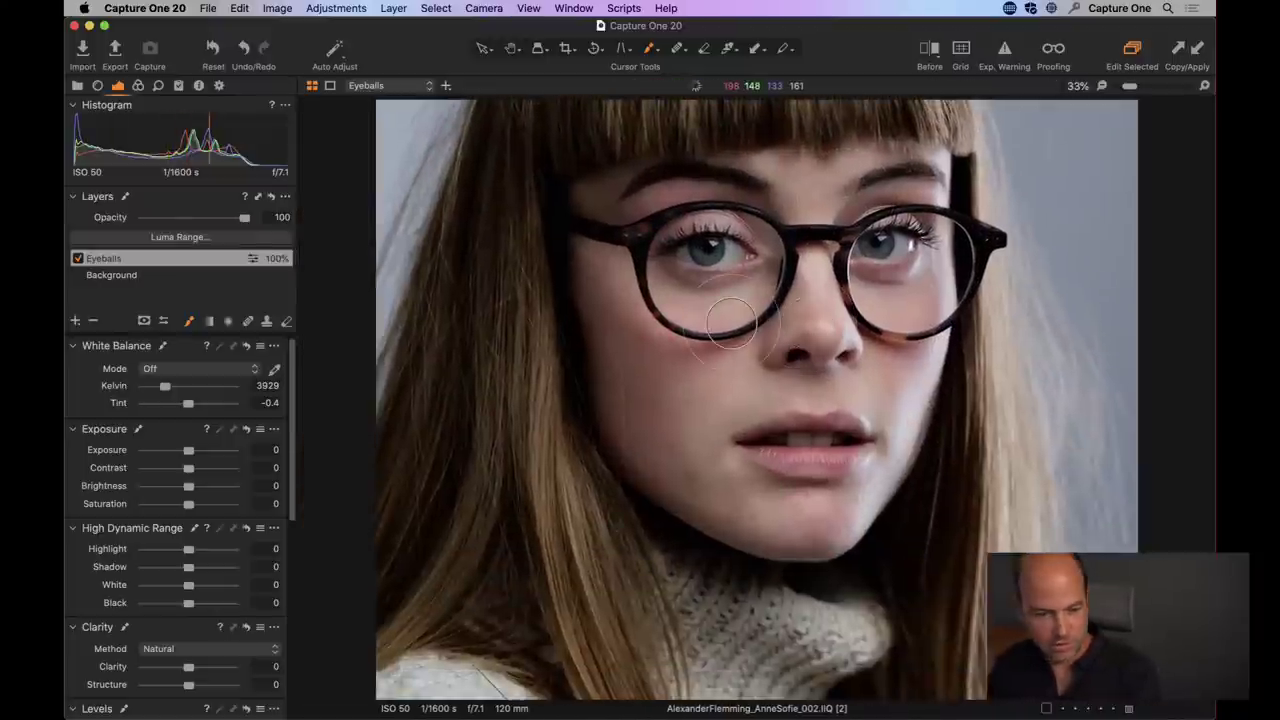
pyautogui.scroll(2, 745, 310)
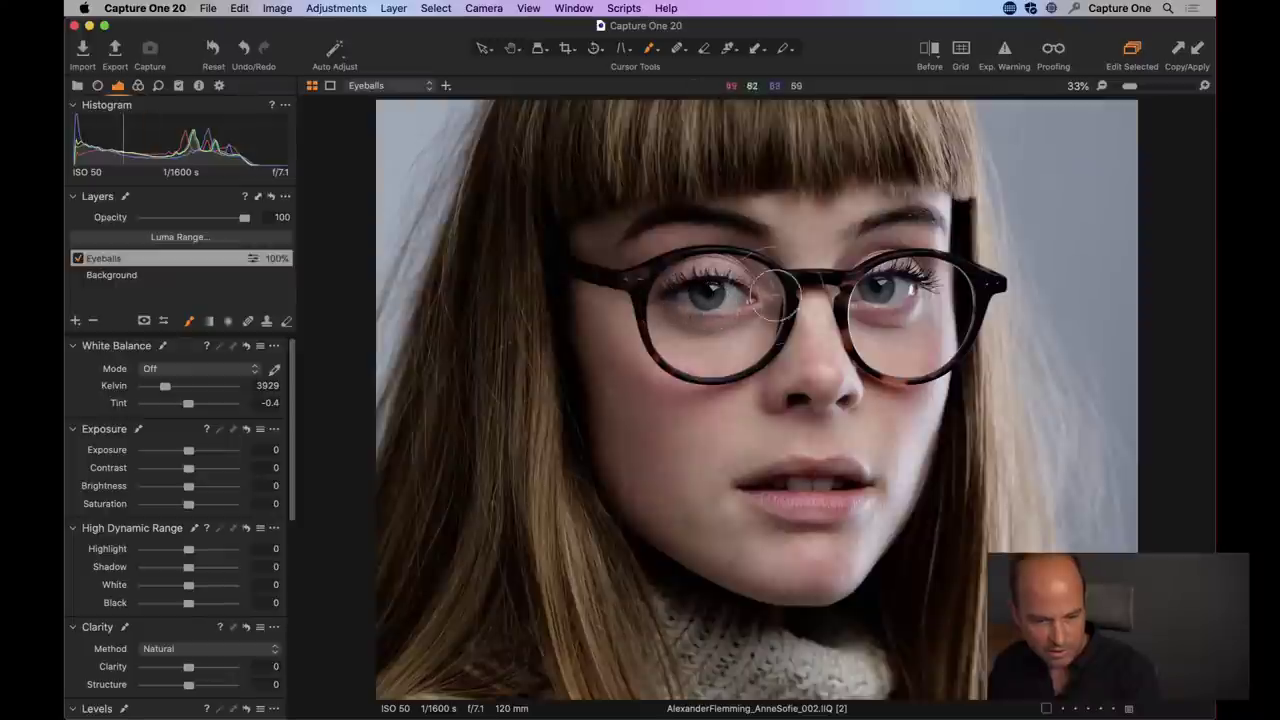
pyautogui.rightClick(697, 295)
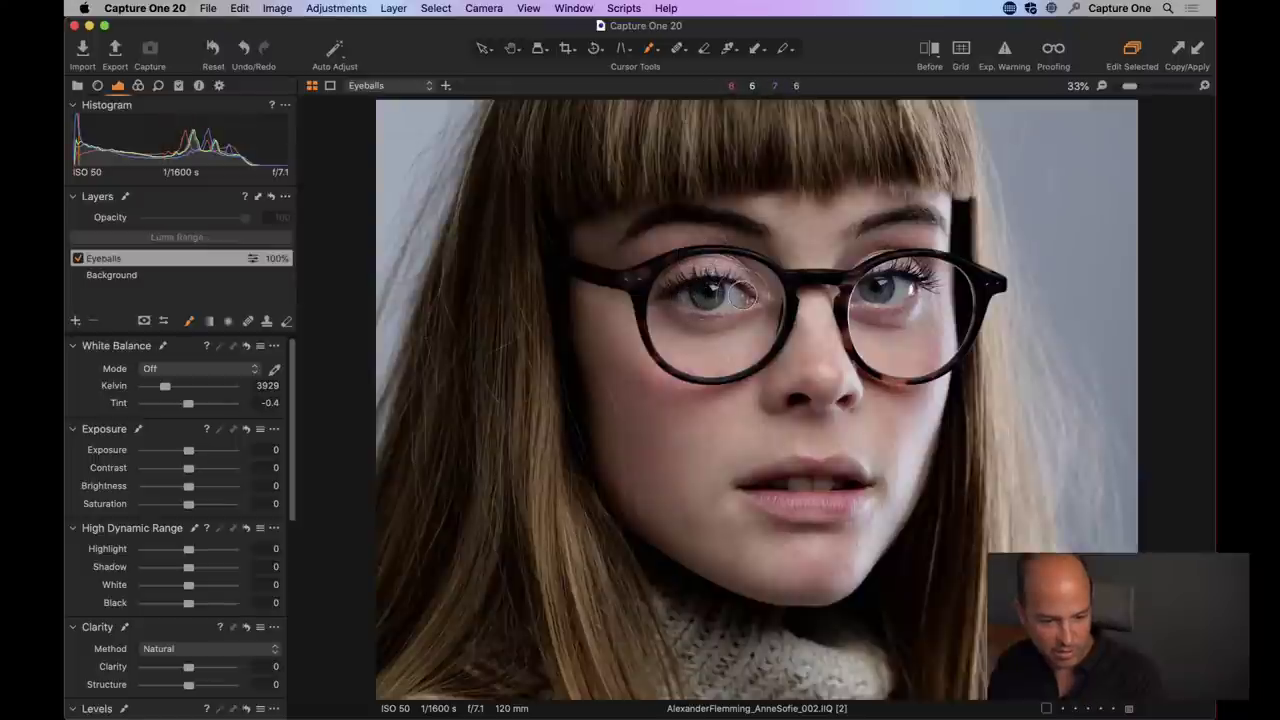
pyautogui.moveTo(742, 295)
pyautogui.mouseDown()
pyautogui.moveTo(708, 292)
pyautogui.moveTo(741, 295)
pyautogui.mouseUp()
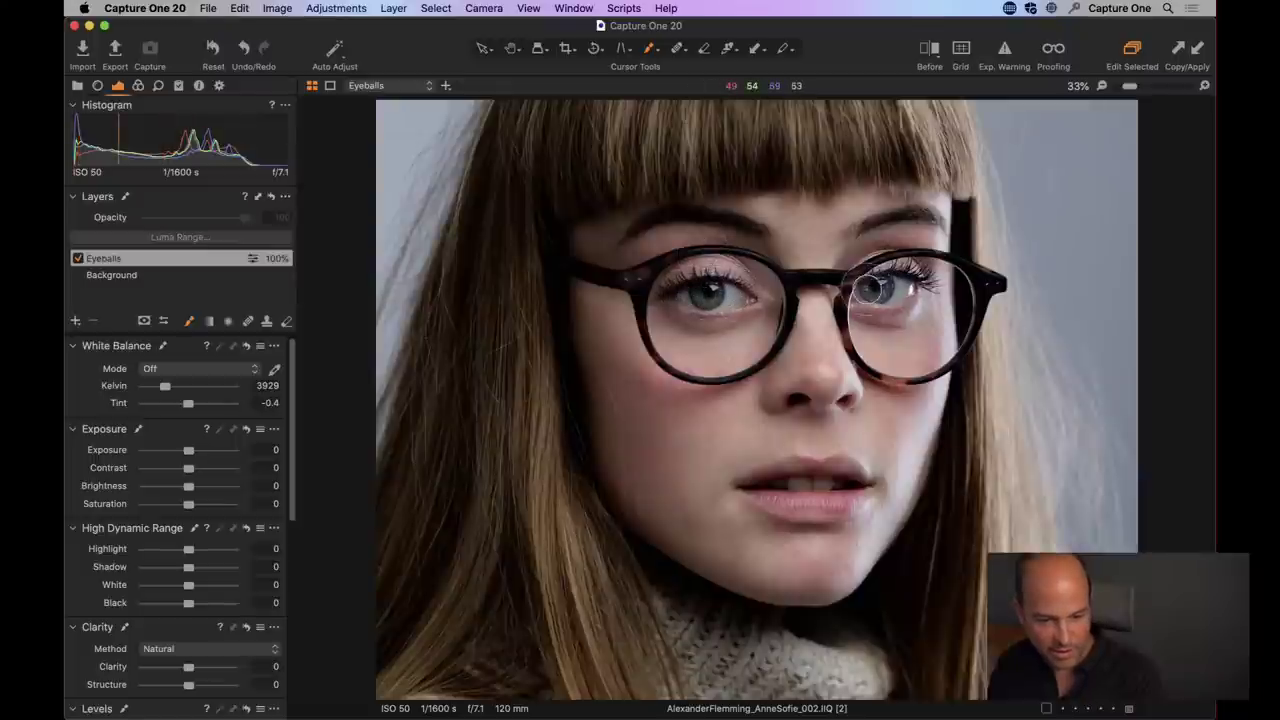
pyautogui.moveTo(868, 290); pyautogui.dragTo(858, 292)
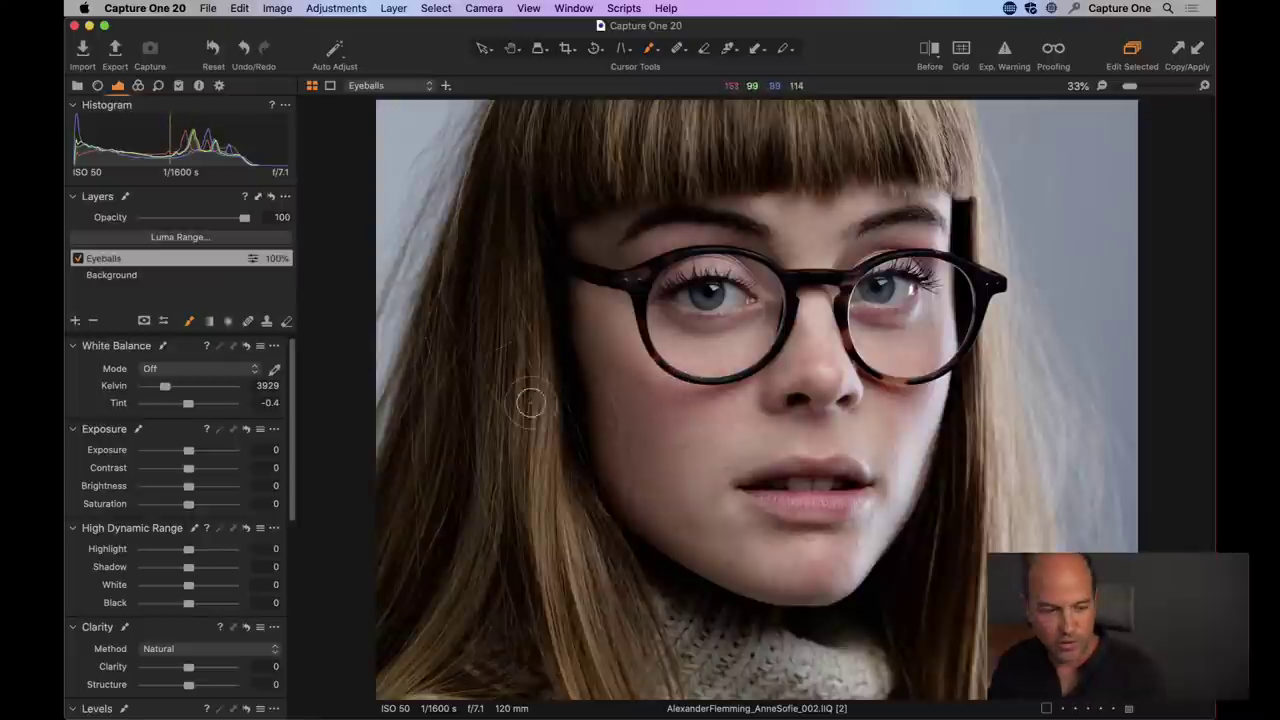
# - Check the Eyeballs mask in grayscale and as a red overlay, then set opacity to 96
pyautogui.click(144, 320)
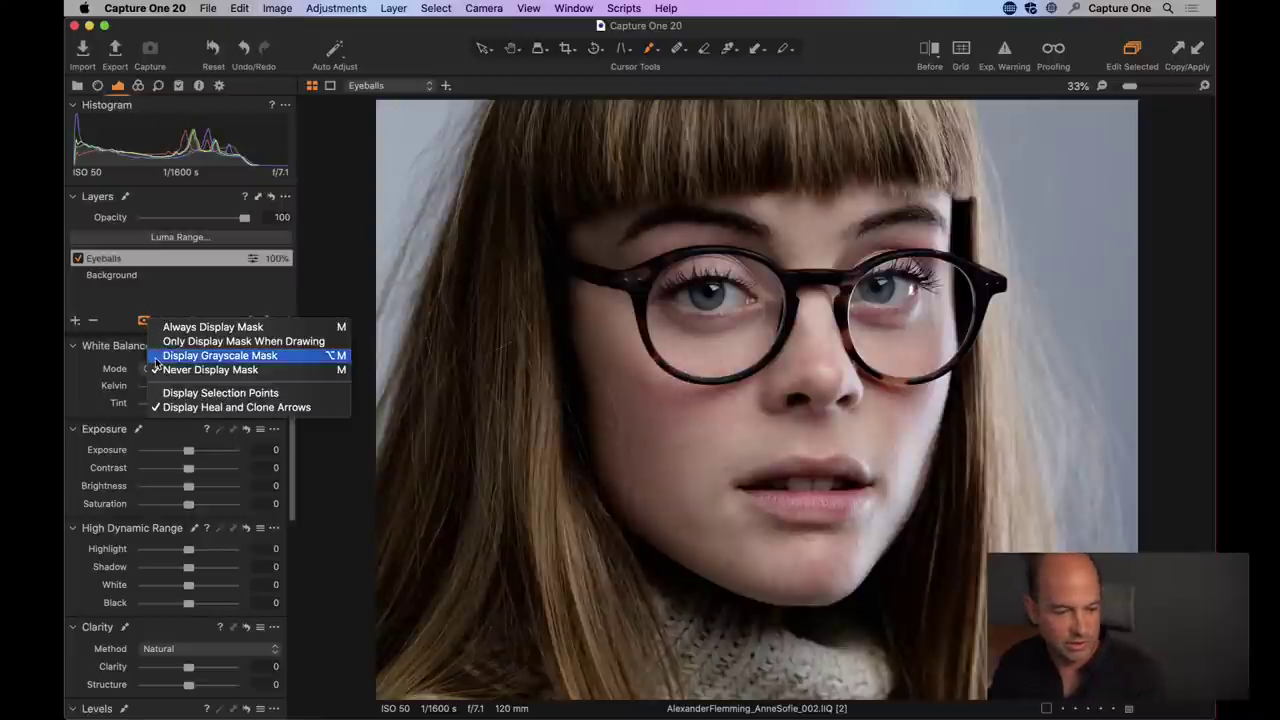
pyautogui.click(156, 364)
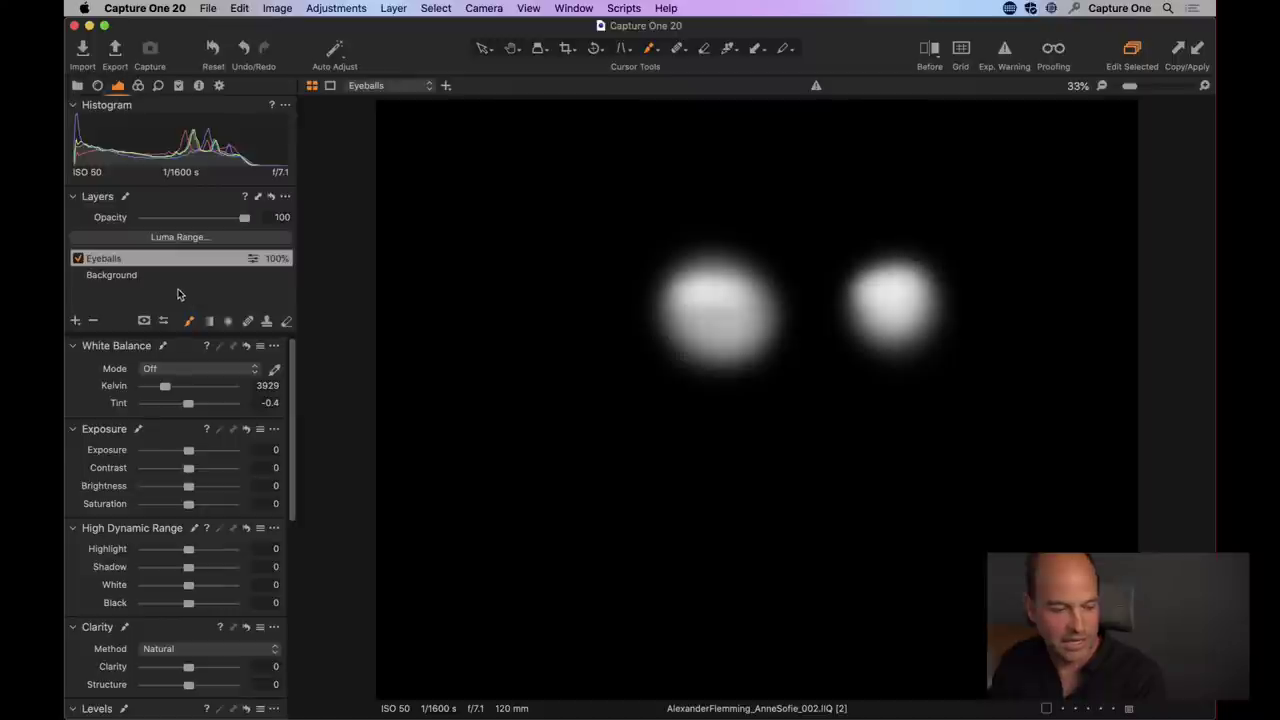
pyautogui.press('alt+super+m')
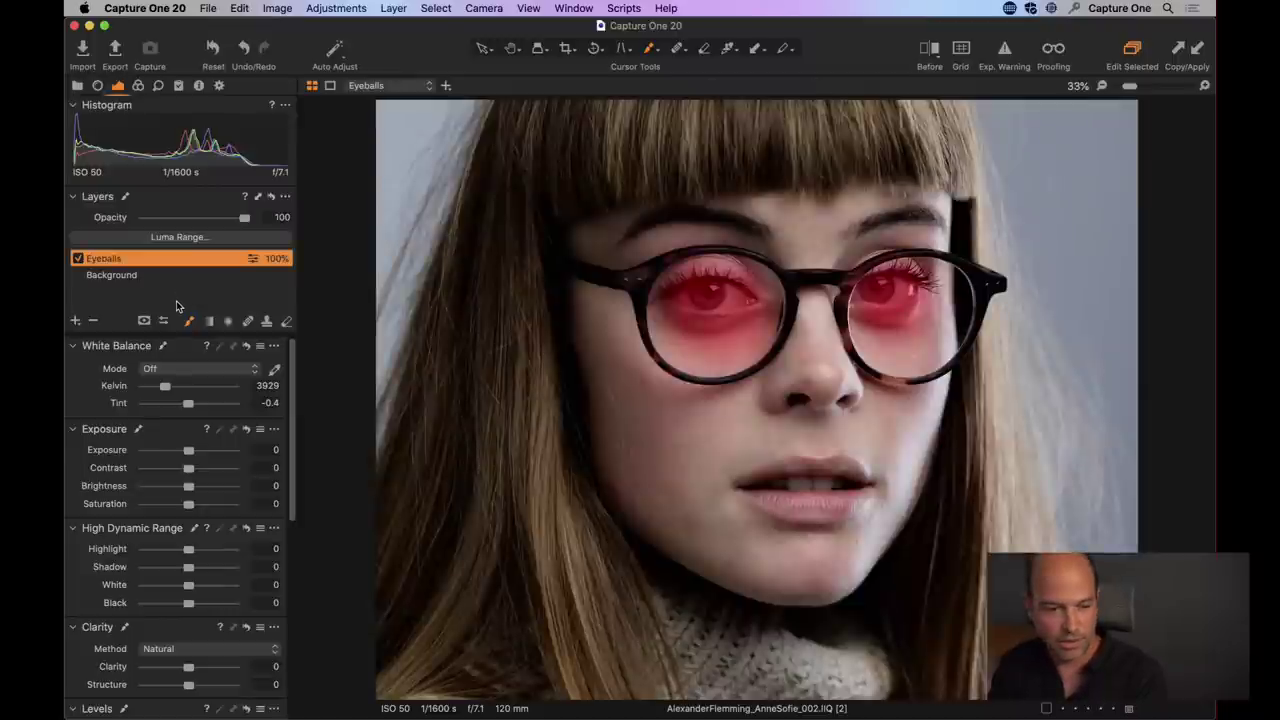
pyautogui.press('m')
pyautogui.moveTo(243, 218)
pyautogui.mouseDown()
pyautogui.moveTo(119, 218)
pyautogui.moveTo(253, 215)
pyautogui.moveTo(206, 222)
pyautogui.moveTo(240, 219)
pyautogui.mouseUp()
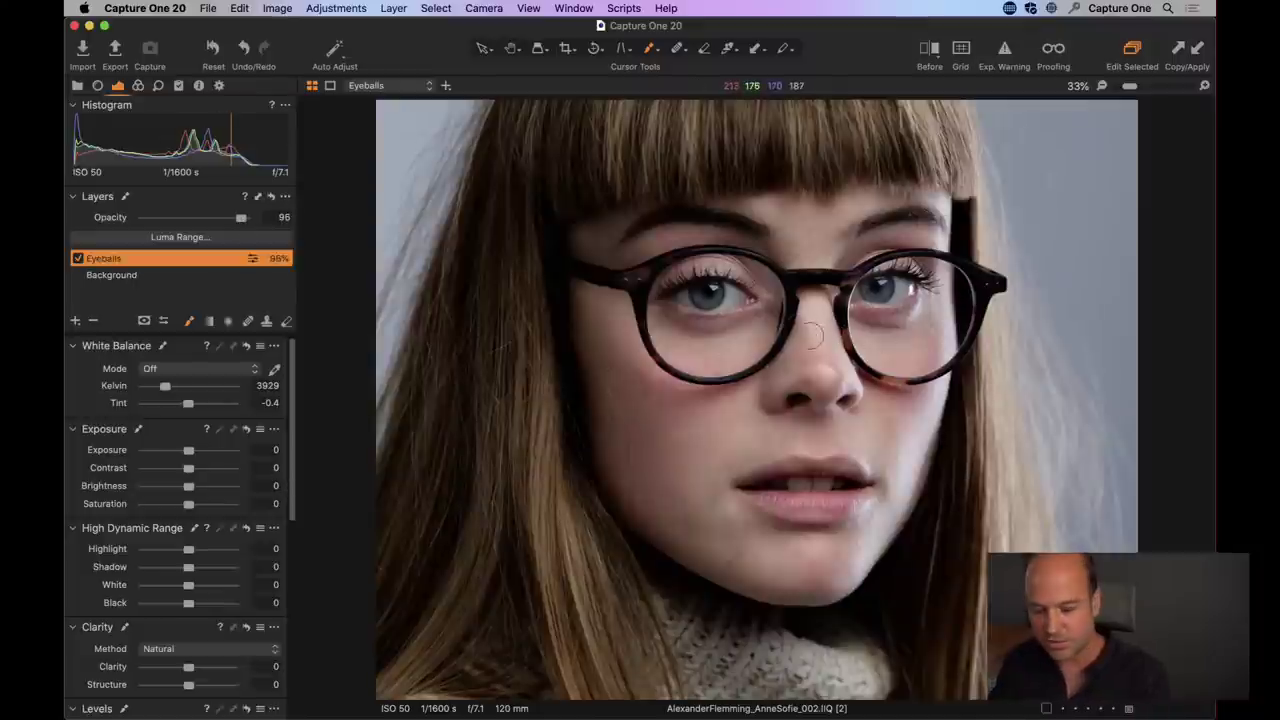
# - Toggle the Eyeballs layer off and on, compare in Before split view, then fit the portrait
pyautogui.press('h')
pyautogui.click(663, 357)
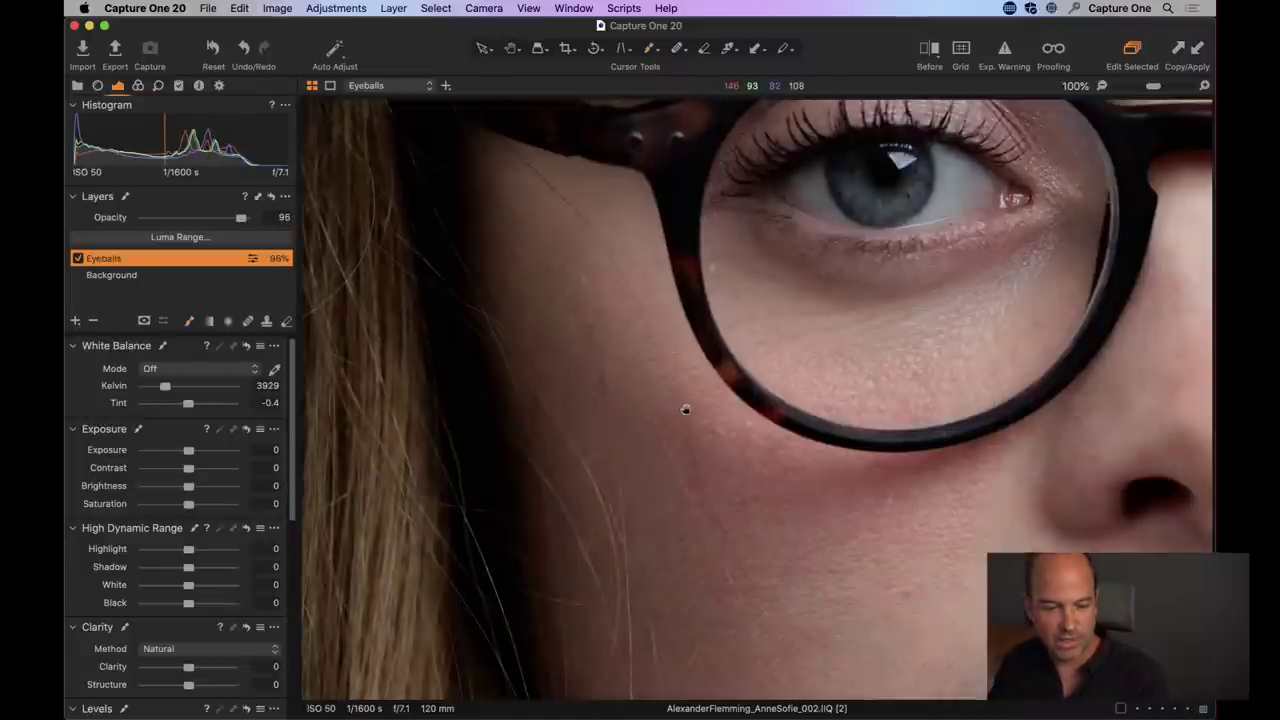
pyautogui.click(77, 260)
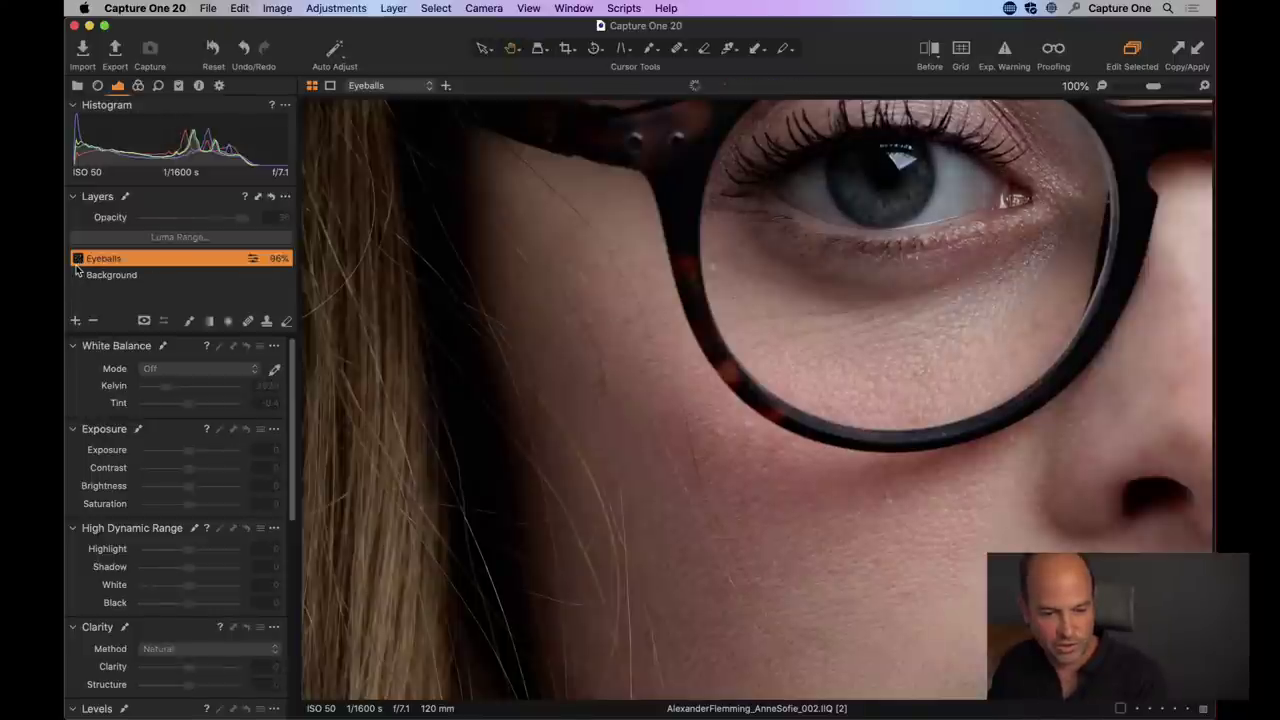
pyautogui.click(77, 260)
pyautogui.click(77, 260)
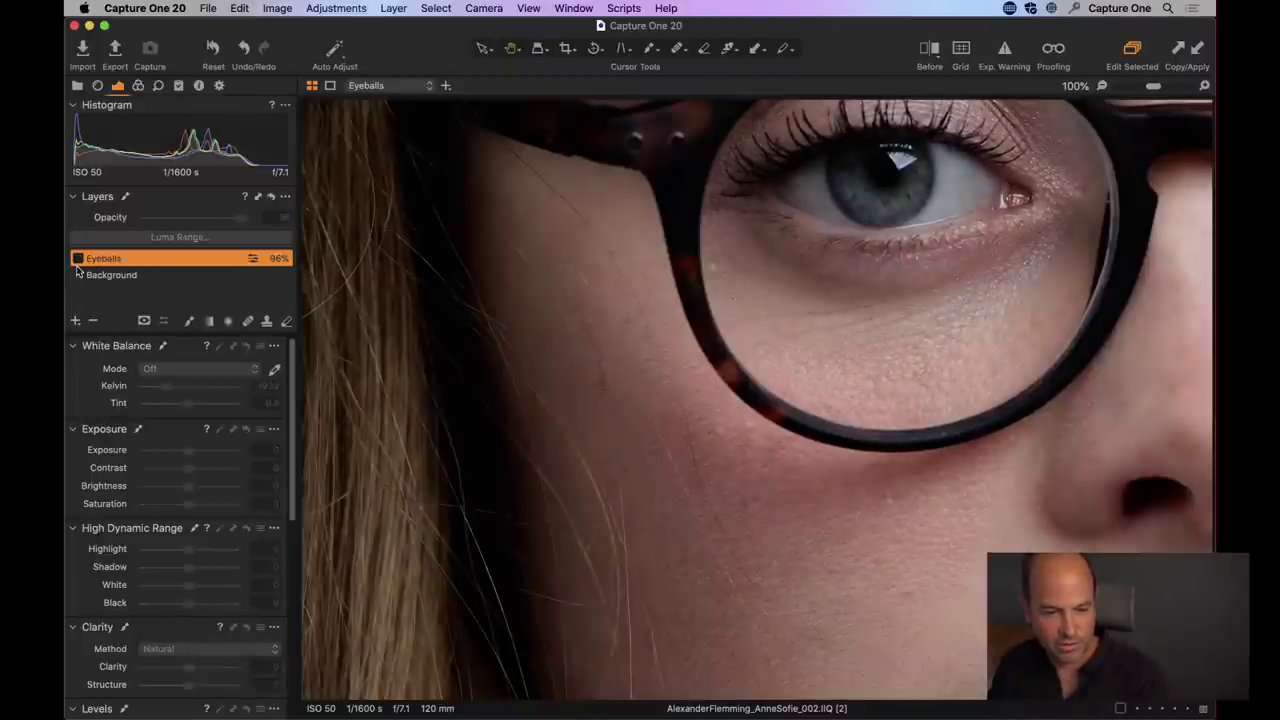
pyautogui.click(77, 260)
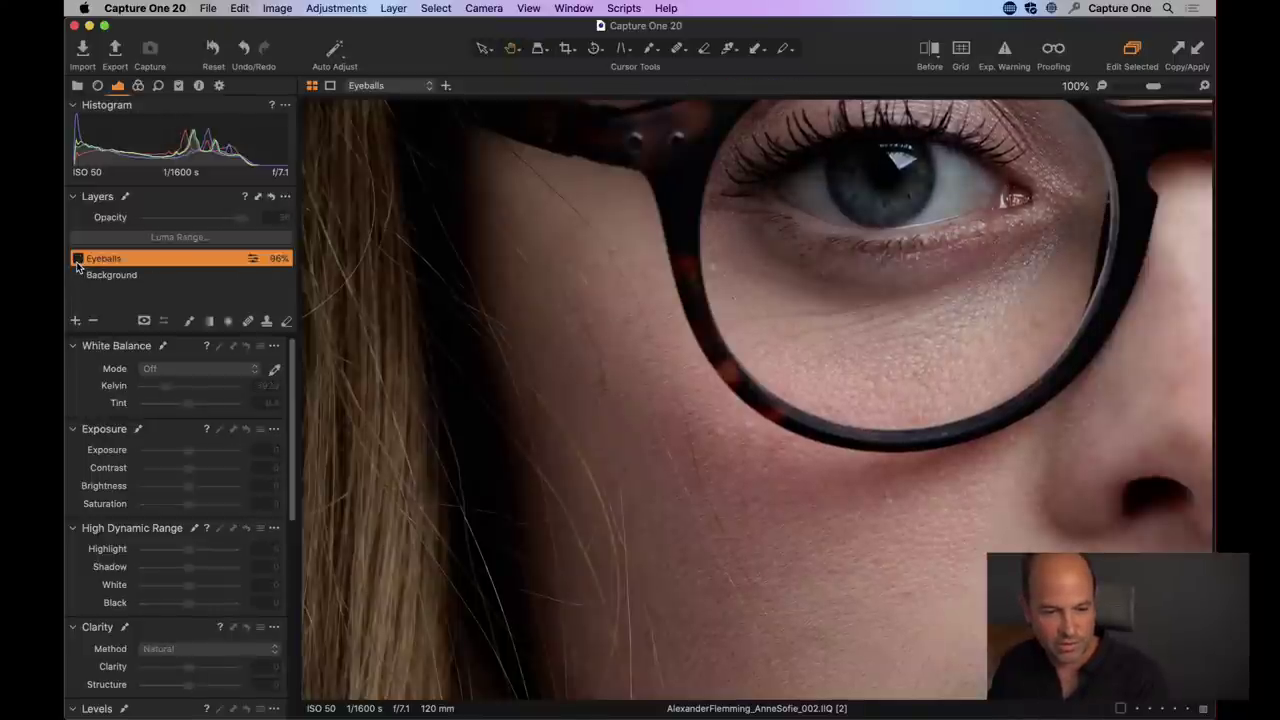
pyautogui.click(929, 50)
pyautogui.moveTo(754, 400); pyautogui.dragTo(643, 400)
pyautogui.press('y')
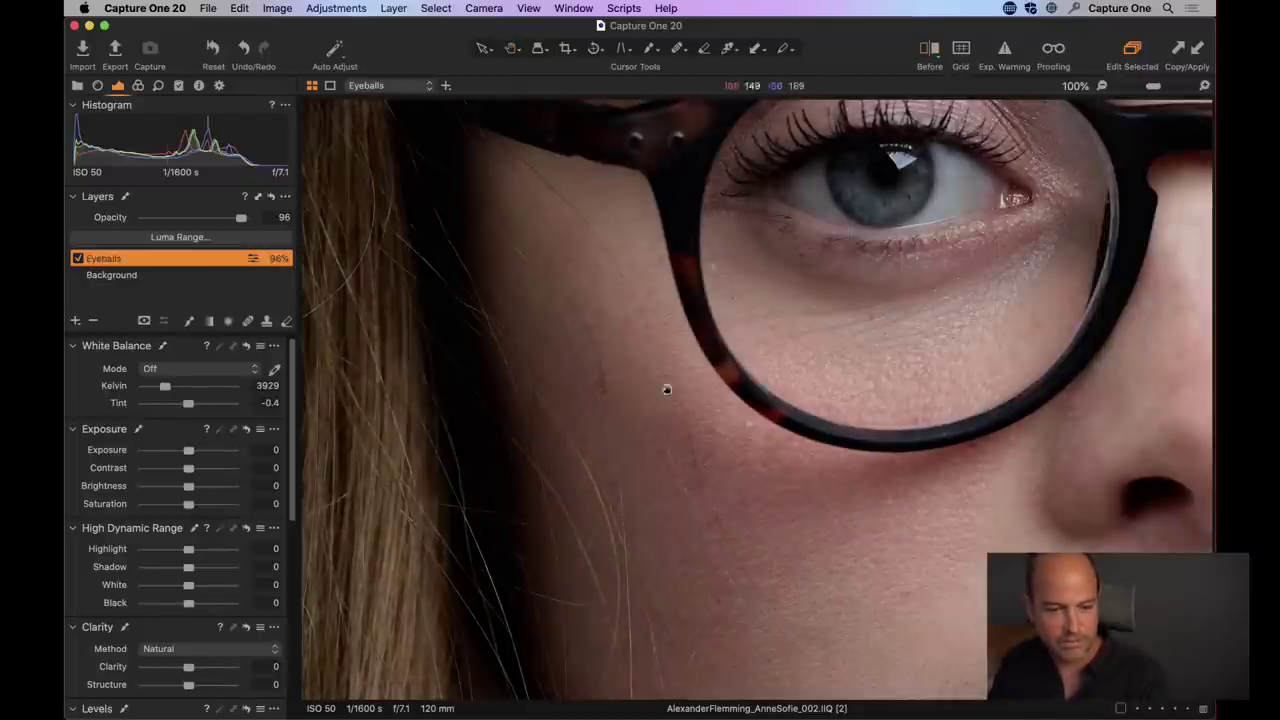
pyautogui.press('super+0')
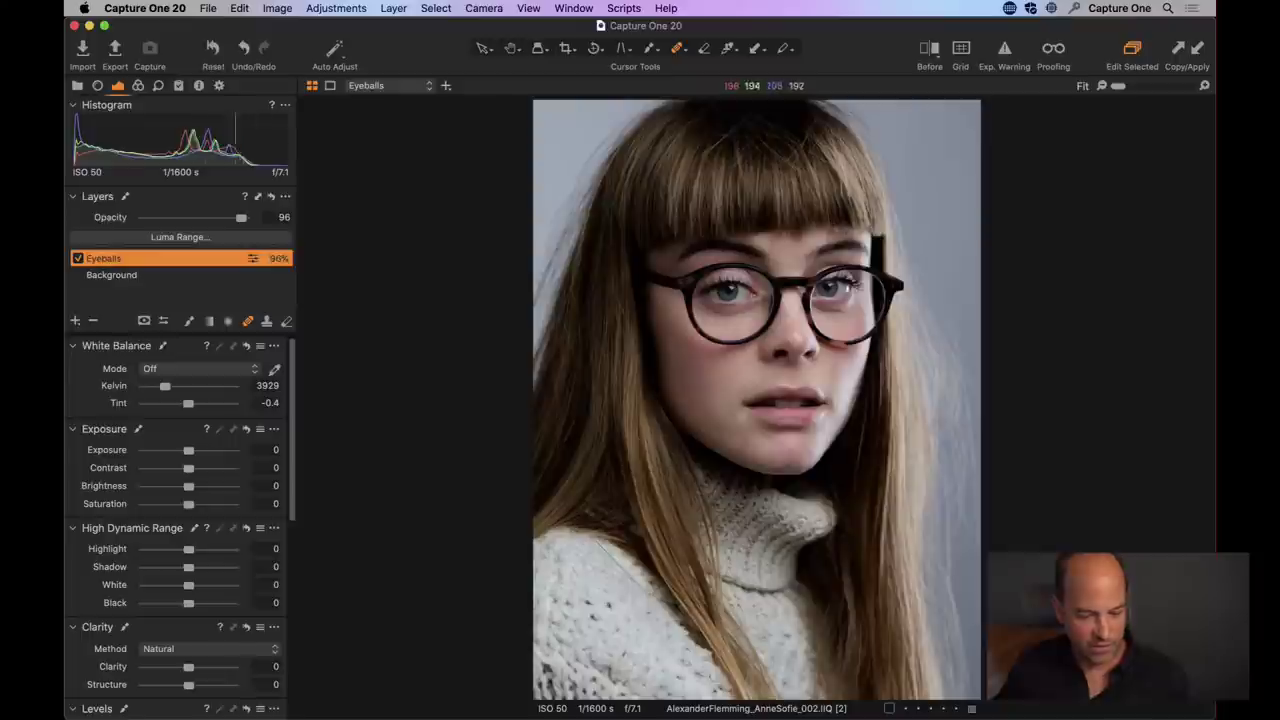
# - Zoom to 33% and test heal dabs on the sweater, undoing each one
pyautogui.press('super+equal')
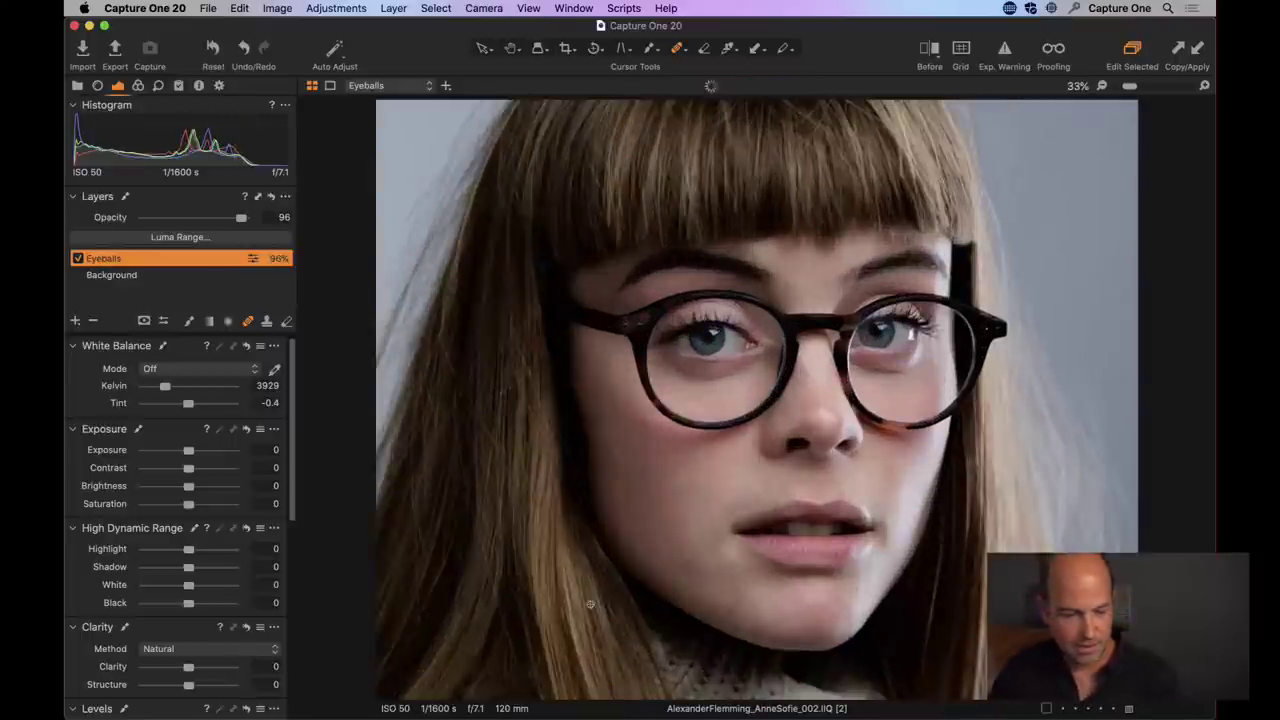
pyautogui.moveTo(705, 593); pyautogui.dragTo(770, 200)
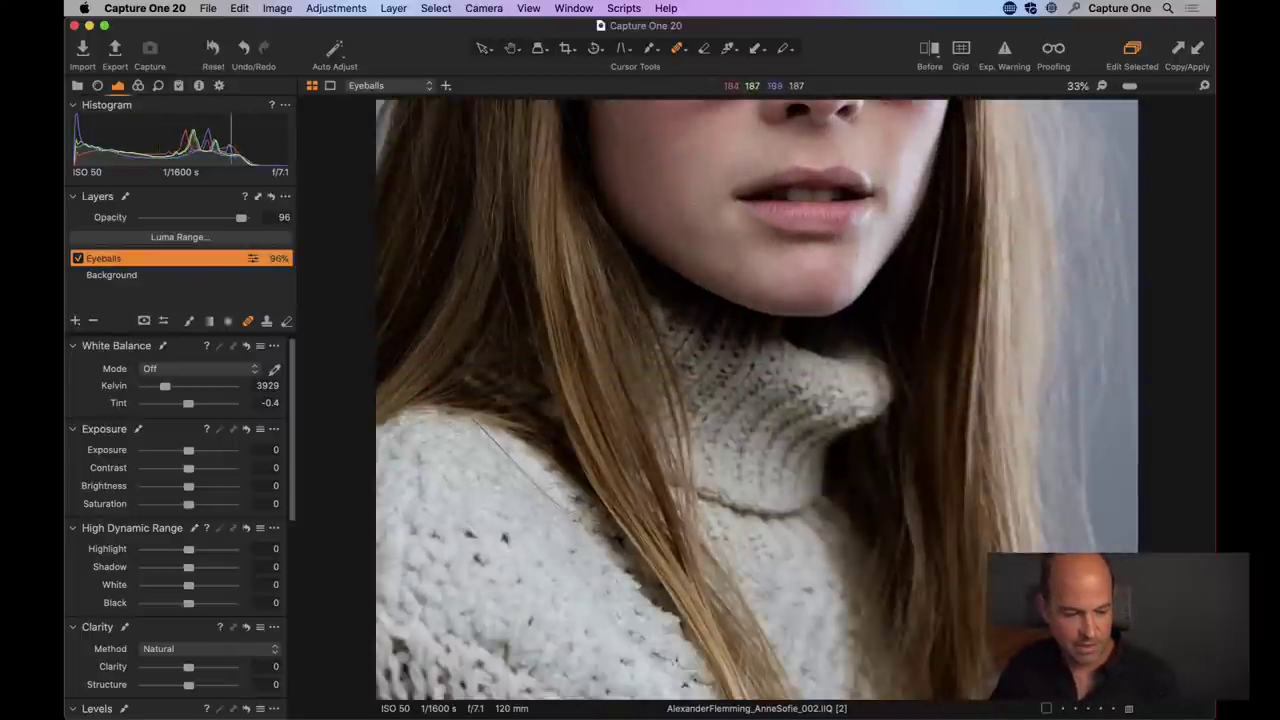
pyautogui.rightClick(508, 503)
pyautogui.moveTo(508, 503); pyautogui.dragTo(517, 503)
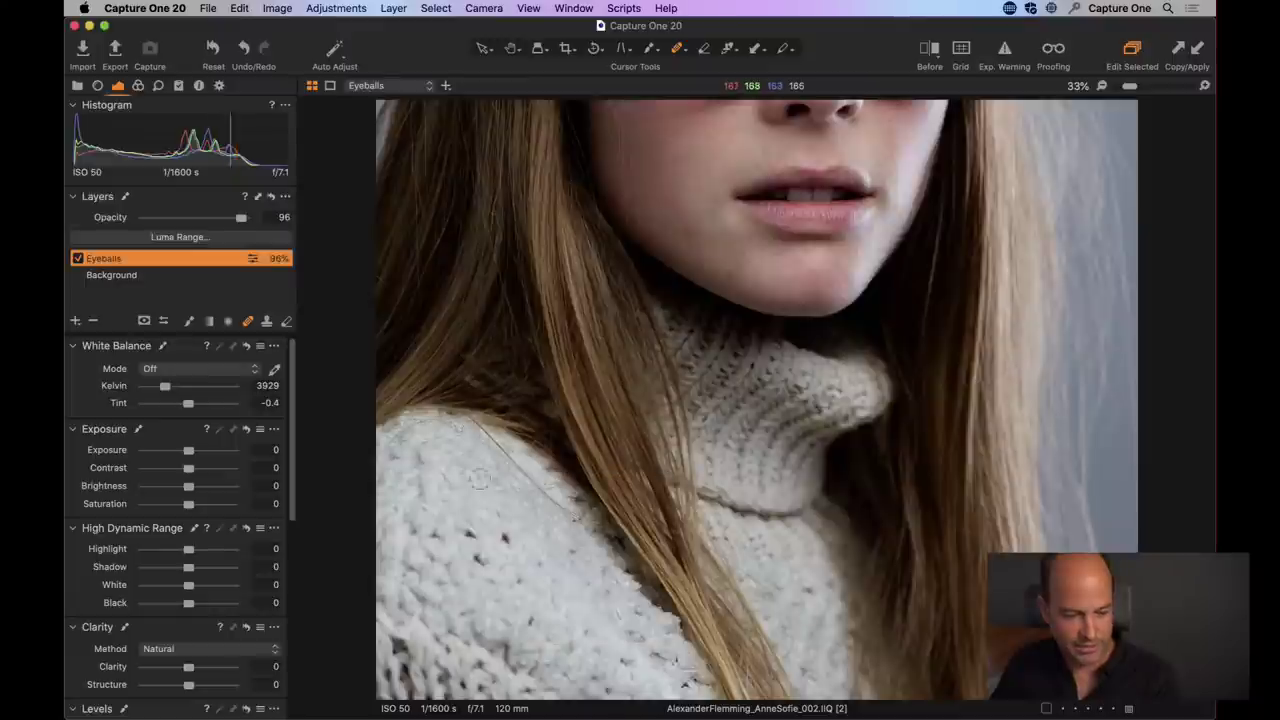
pyautogui.click(505, 539)
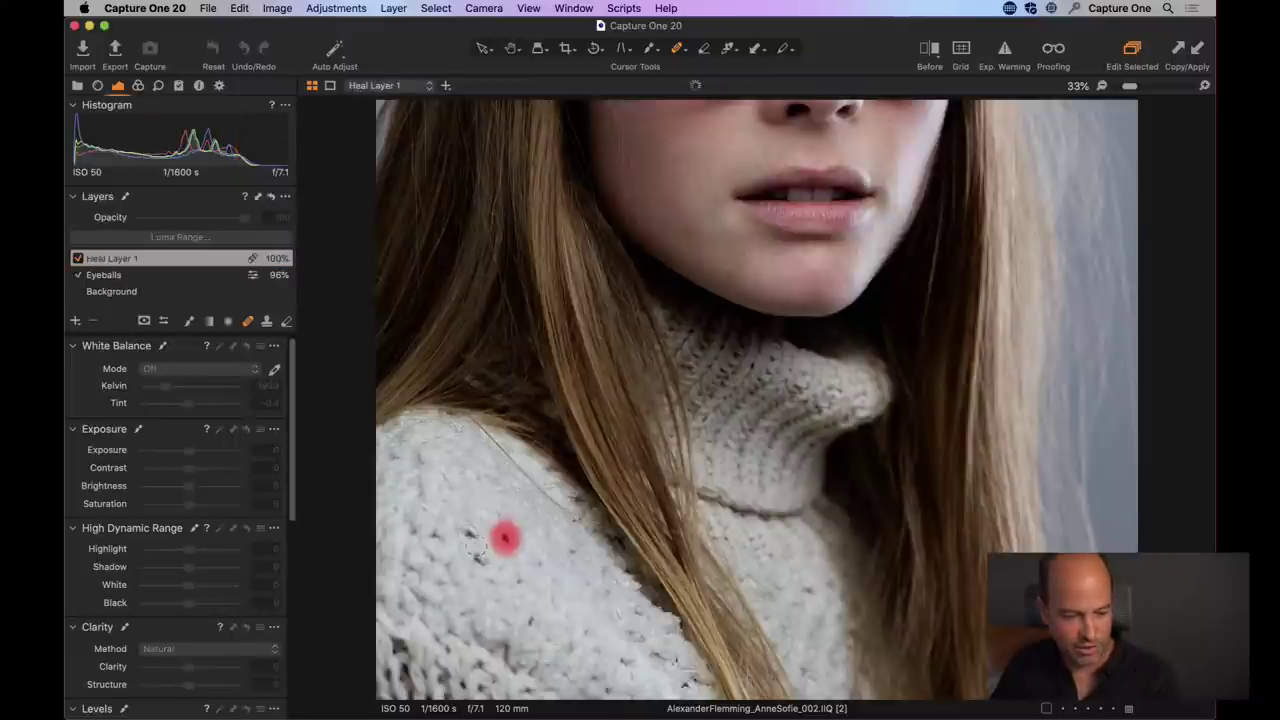
pyautogui.press('super+z')
pyautogui.click(470, 534)
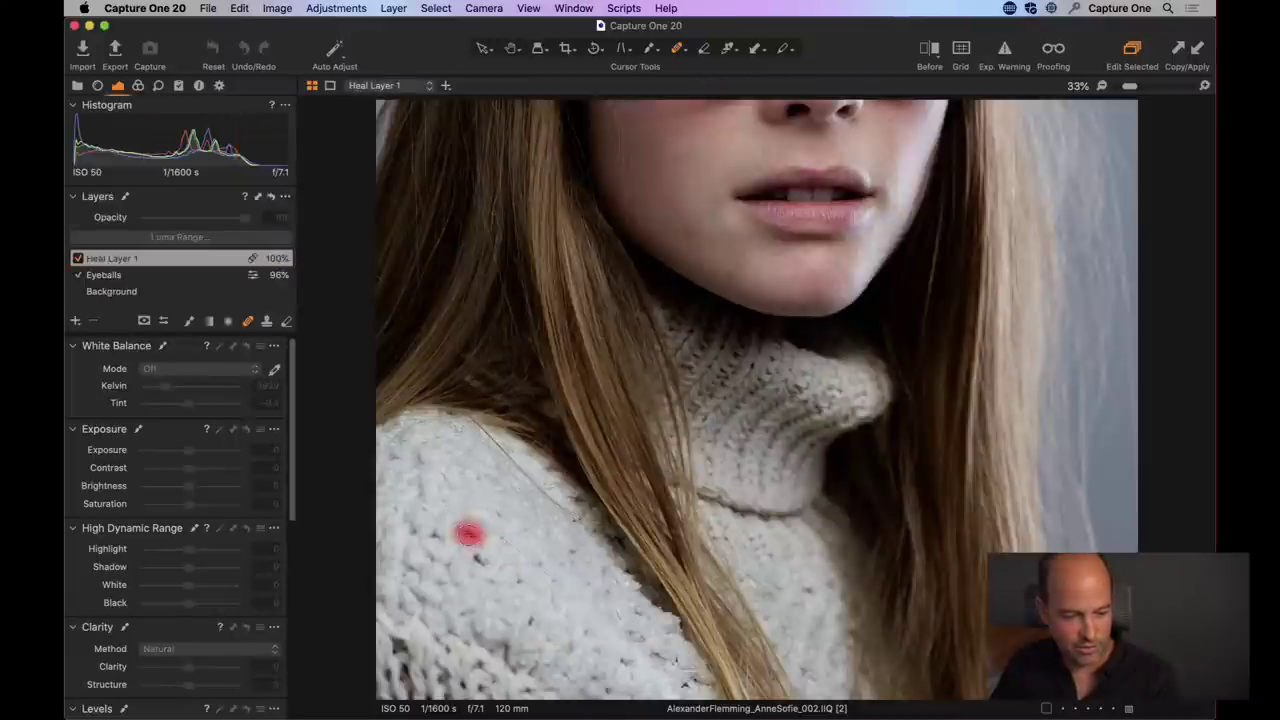
pyautogui.press('super+z')
pyautogui.click(477, 560)
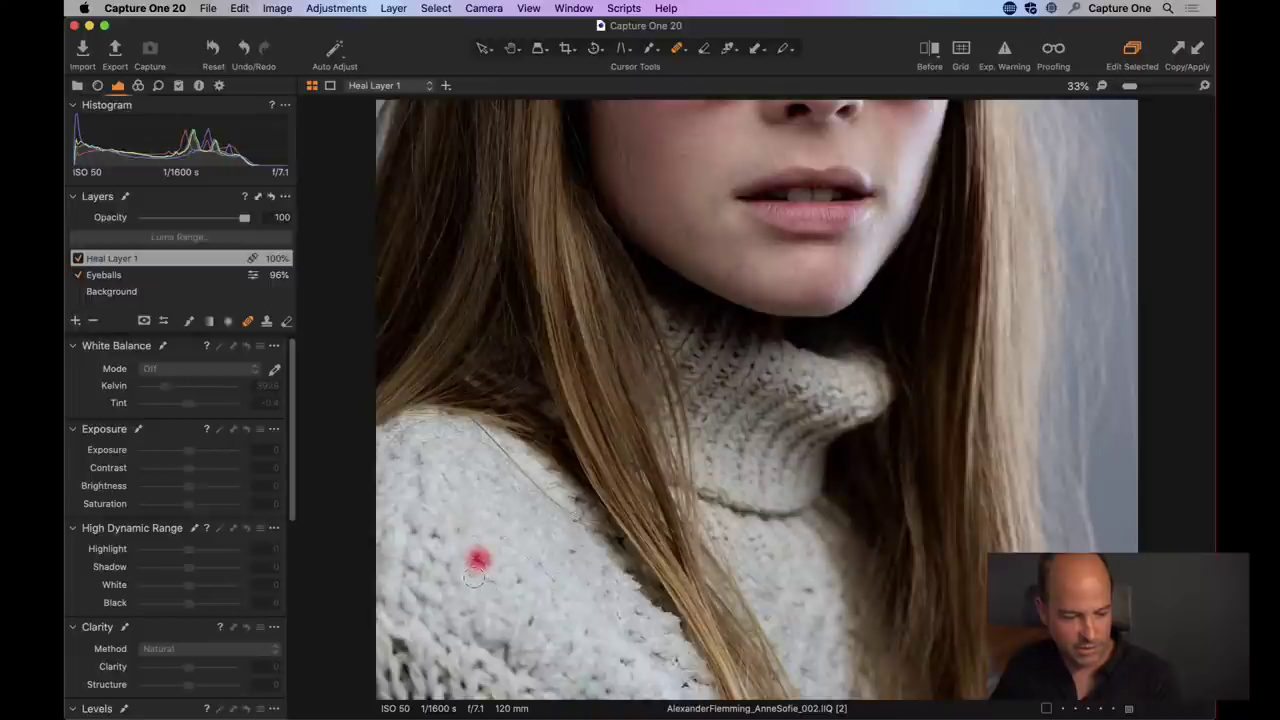
pyautogui.press('super+z')
pyautogui.click(432, 538)
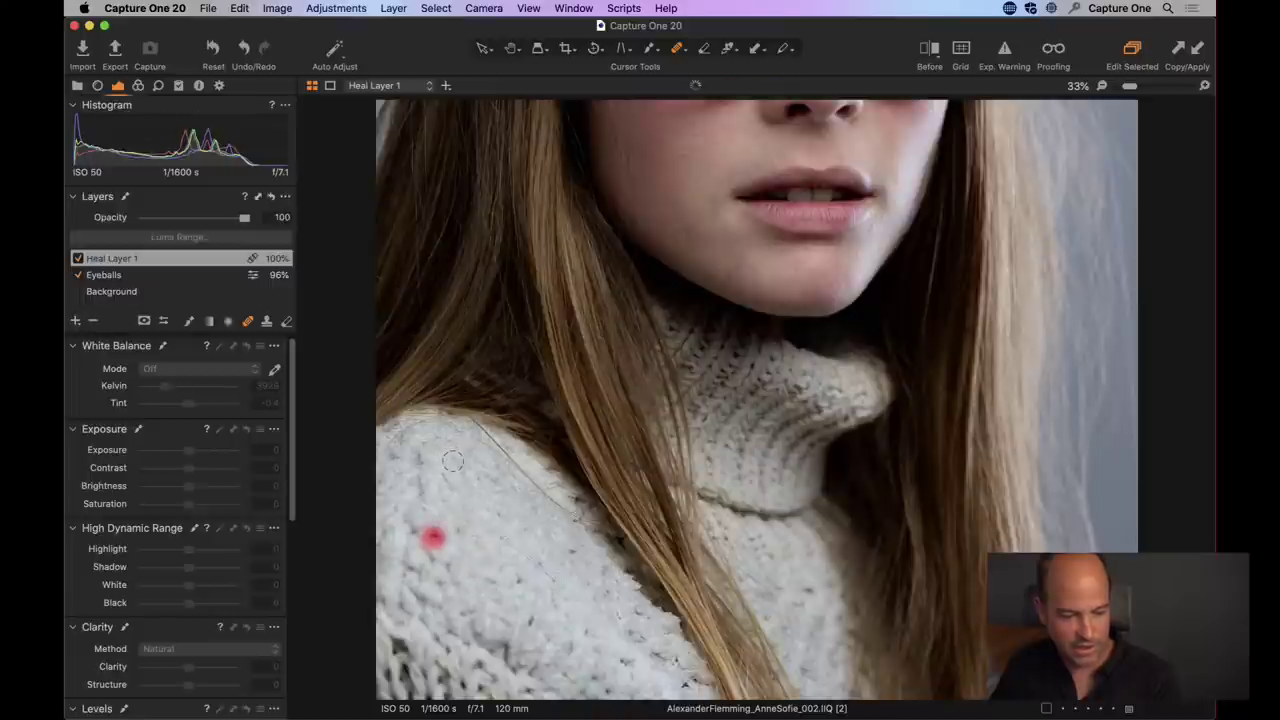
pyautogui.press('super+z')
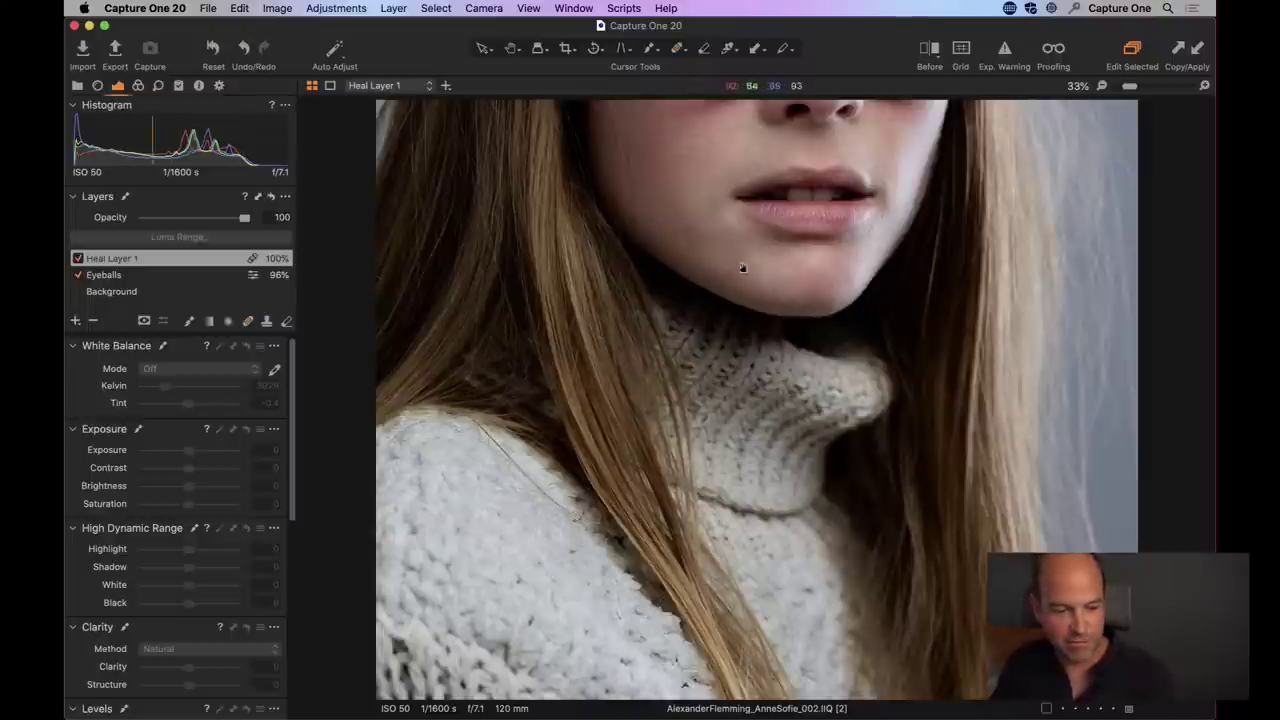
# - Shrink the heal brush to 51 and heal blemishes on the chin and below the lip
pyautogui.scroll(5, 703, 450)
pyautogui.scroll(3, 703, 463)
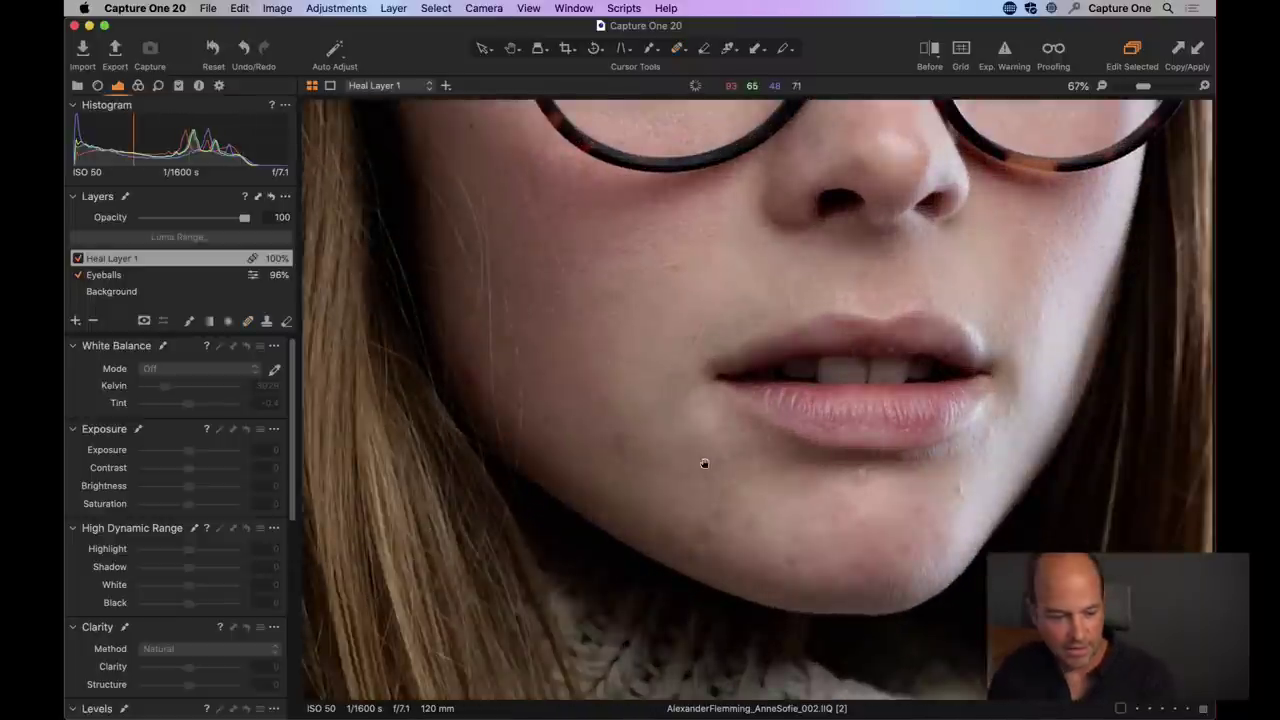
pyautogui.rightClick(624, 356)
pyautogui.moveTo(620, 349); pyautogui.dragTo(608, 347)
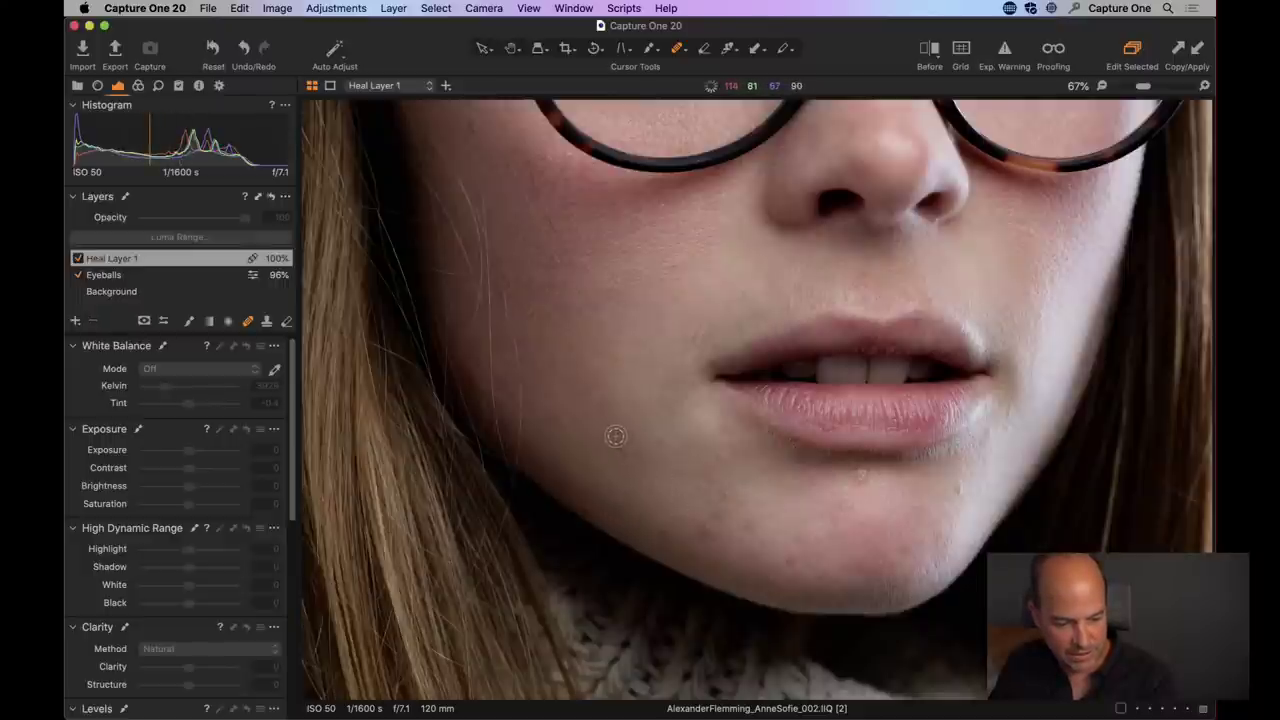
pyautogui.moveTo(612, 437); pyautogui.dragTo(622, 463)
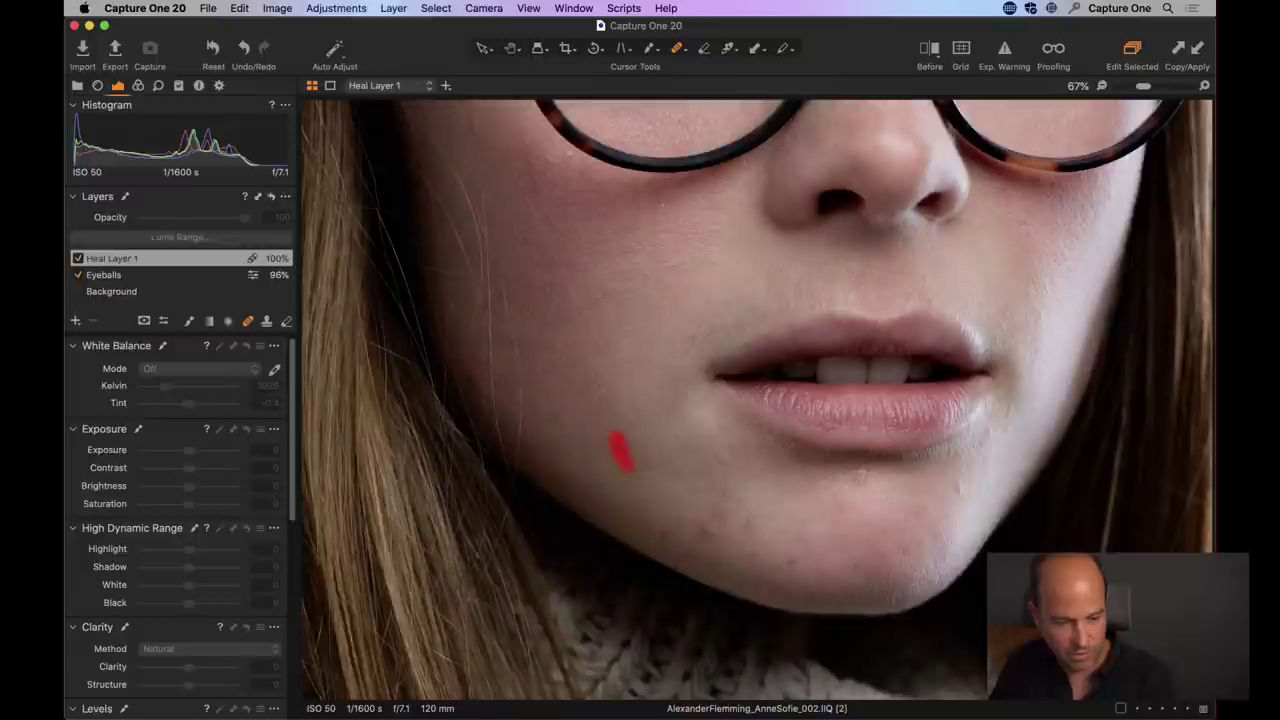
pyautogui.click(859, 478)
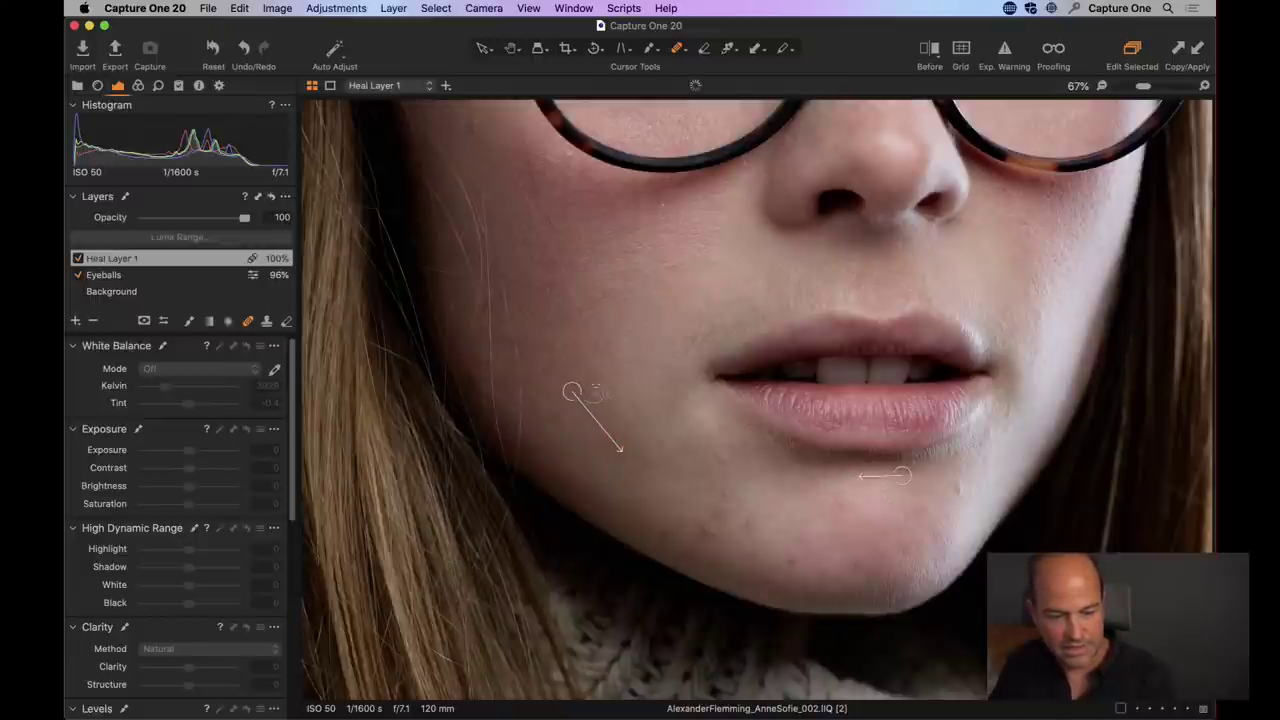
pyautogui.click(708, 528)
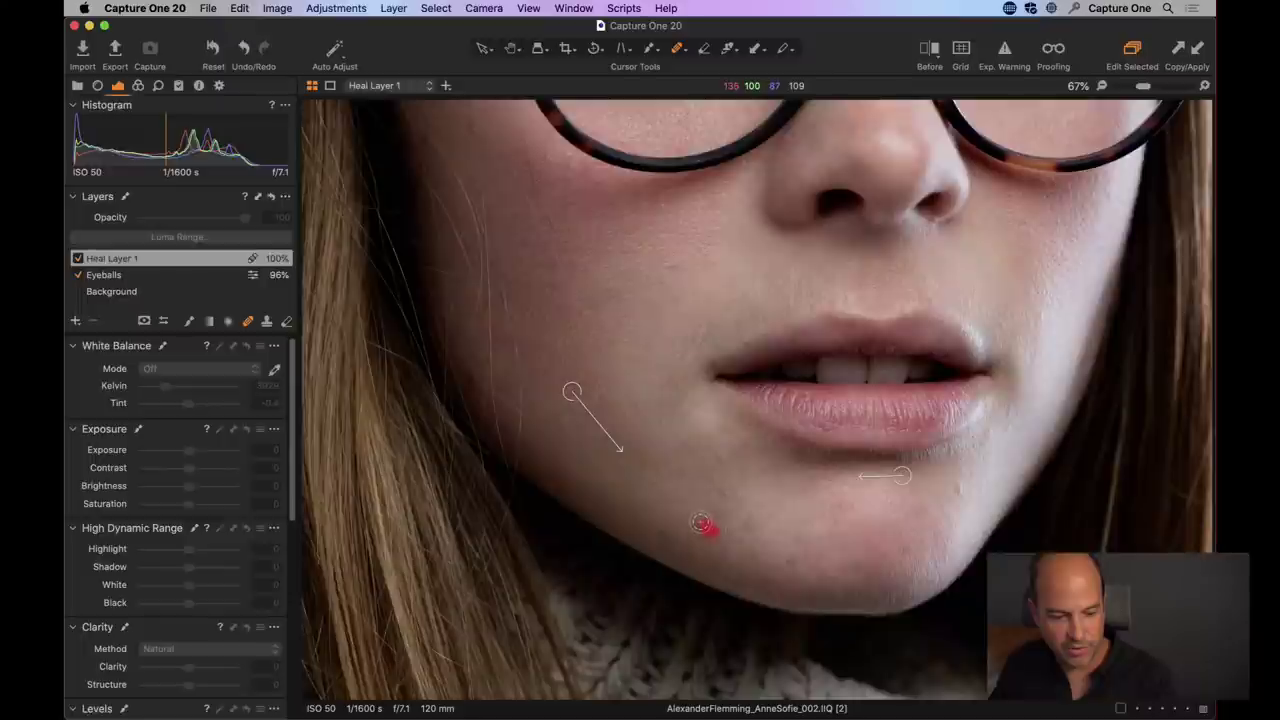
pyautogui.click(663, 535)
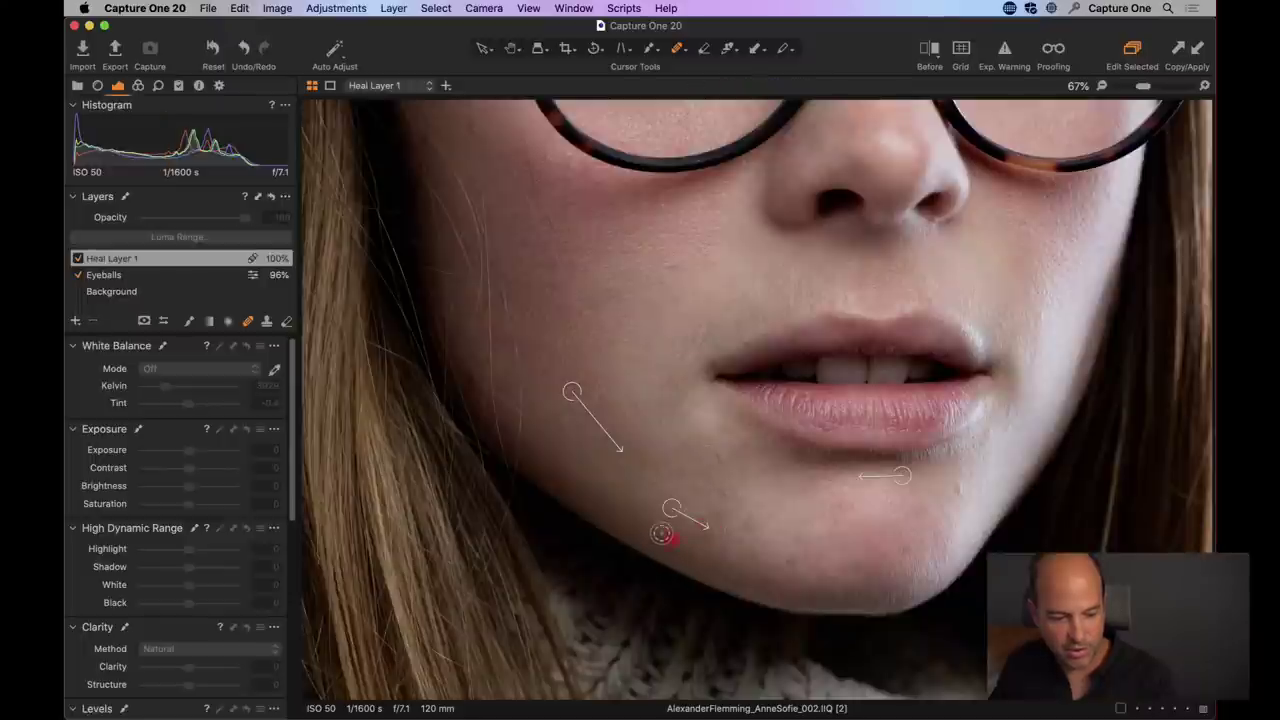
# - Heal more blemishes beside the mouth, across the chin and on the cheek, then zoom out
pyautogui.rightClick(659, 397)
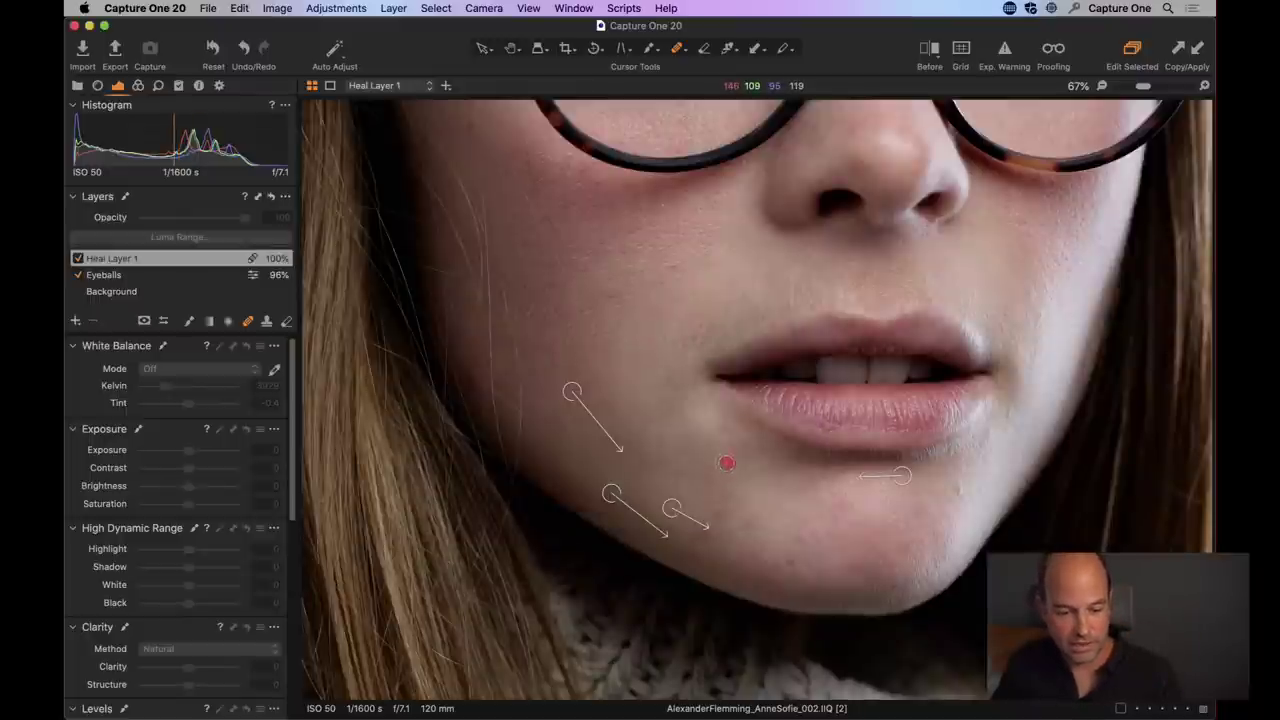
pyautogui.click(726, 462)
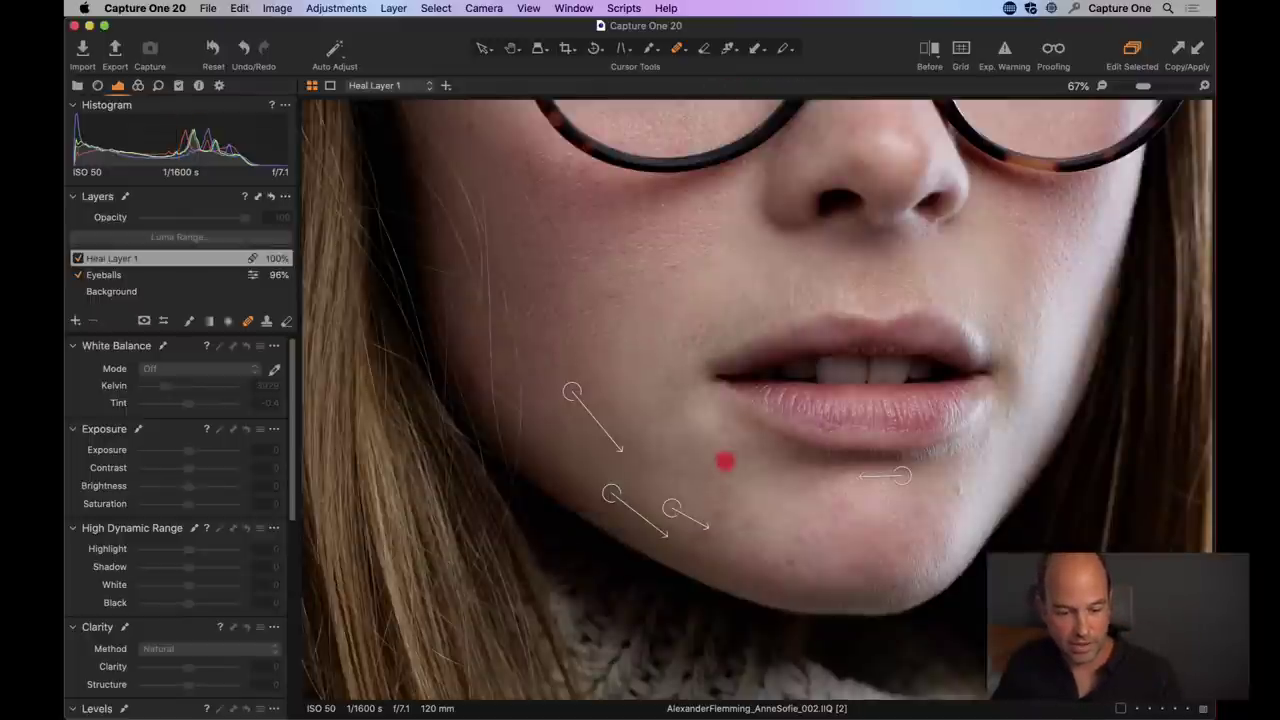
pyautogui.click(788, 560)
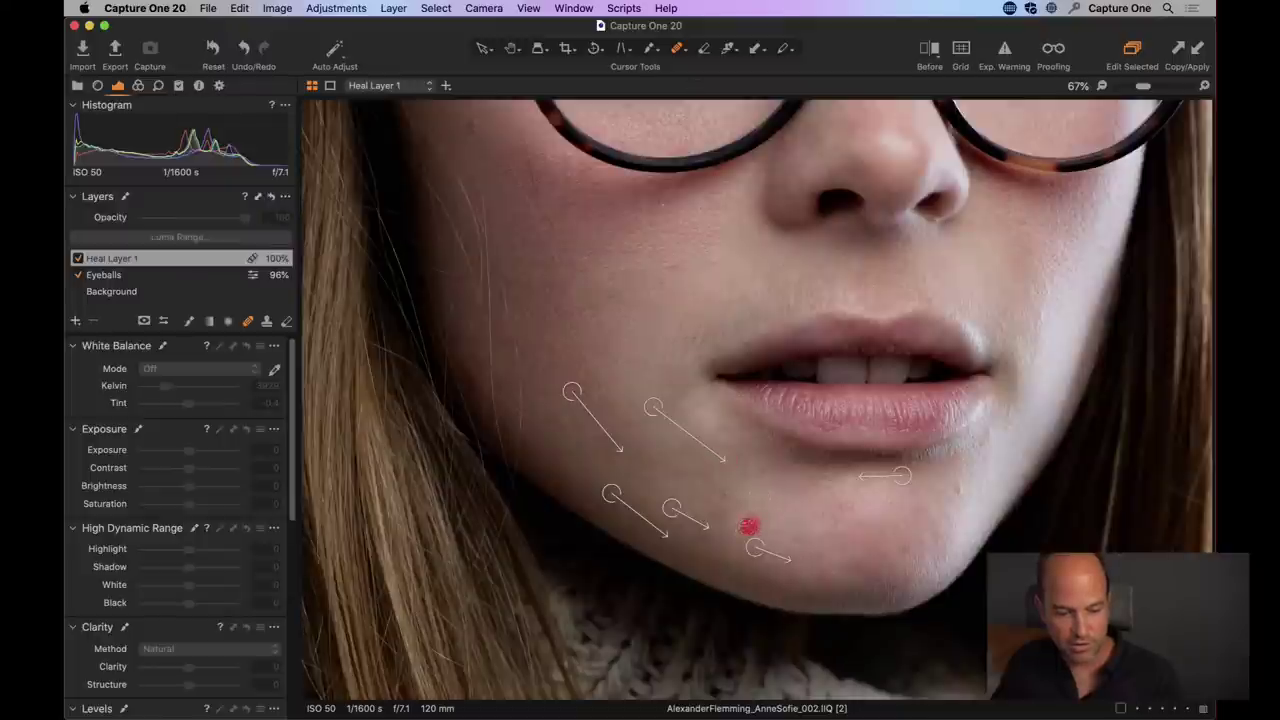
pyautogui.click(748, 525)
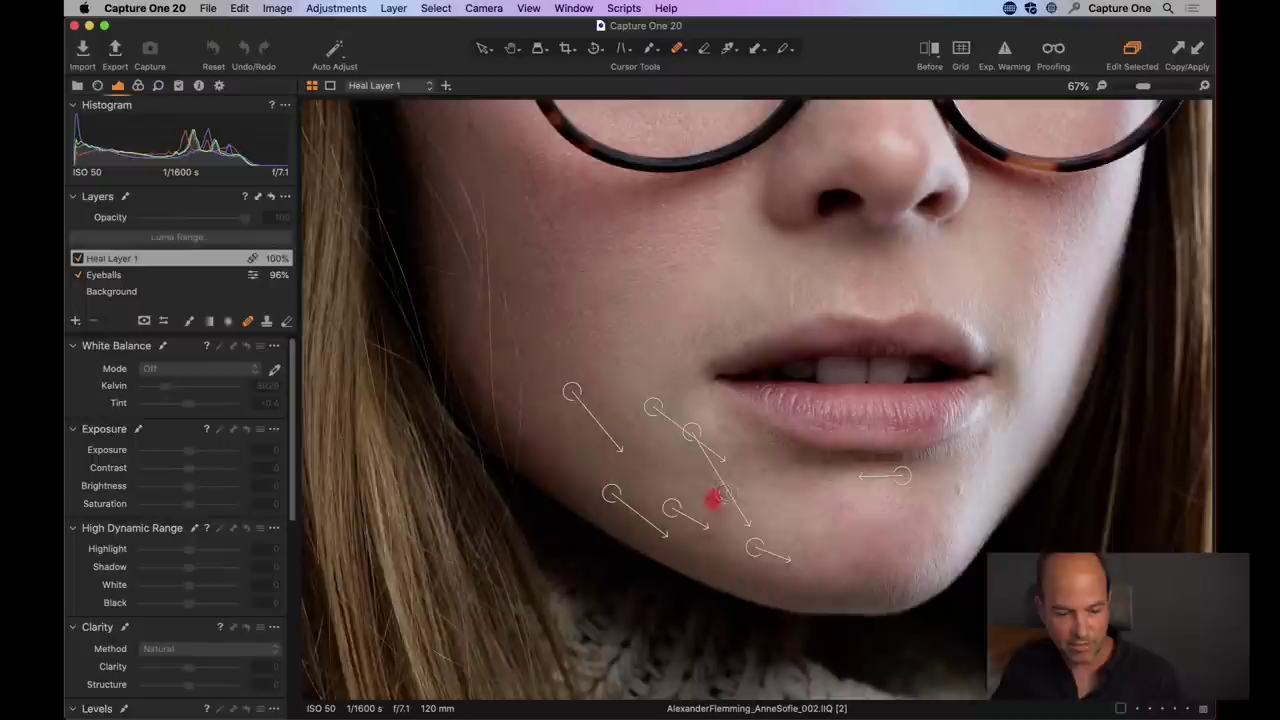
pyautogui.moveTo(720, 495); pyautogui.dragTo(720, 495)
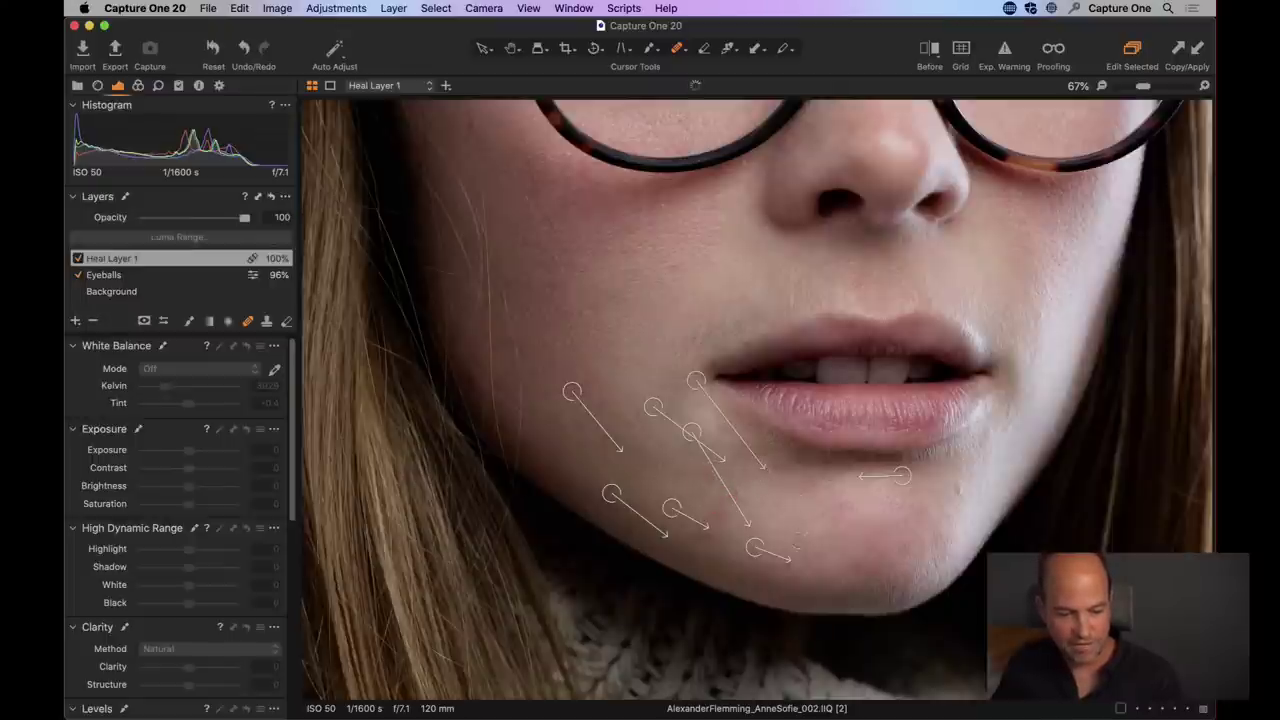
pyautogui.moveTo(795, 538); pyautogui.dragTo(810, 545)
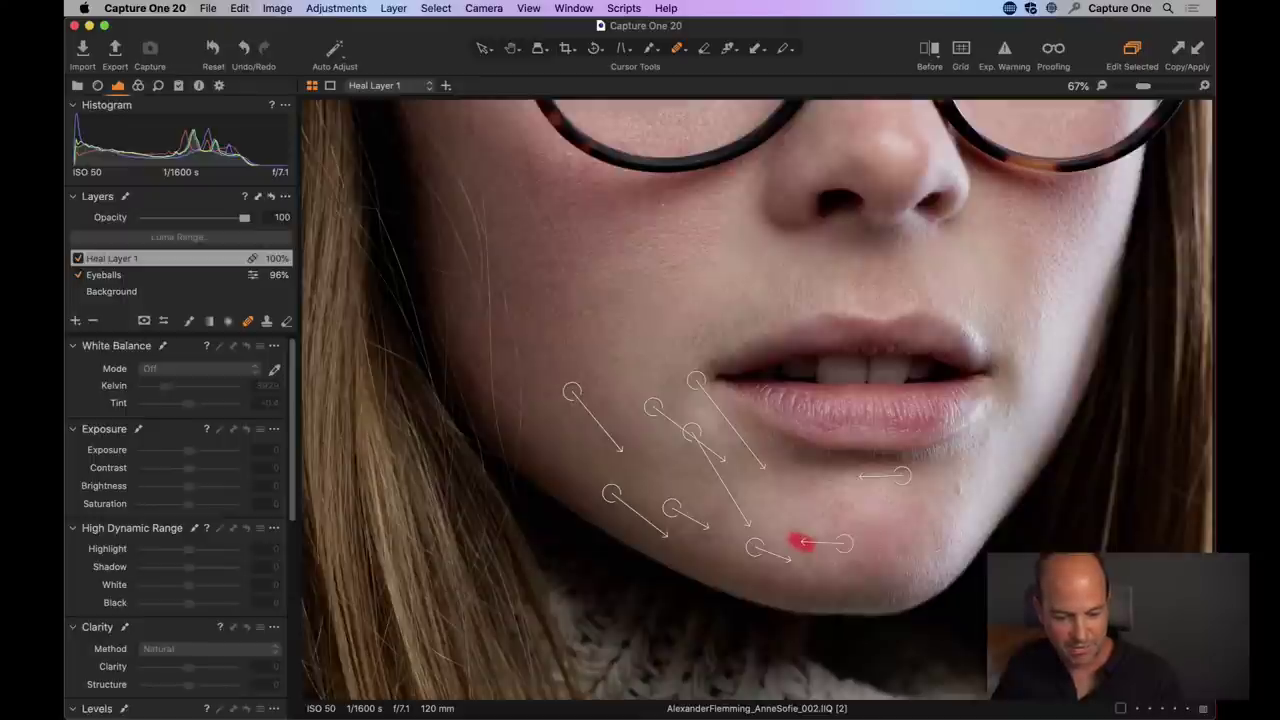
pyautogui.moveTo(902, 546); pyautogui.dragTo(901, 548)
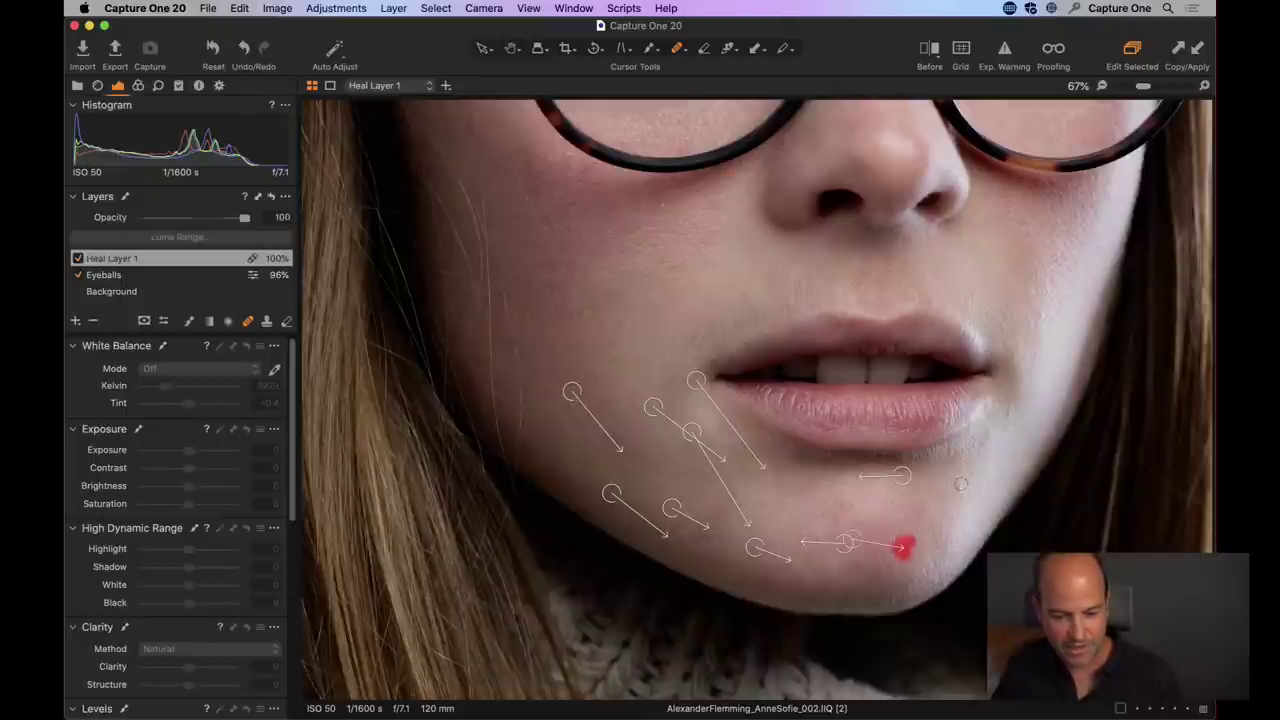
pyautogui.moveTo(961, 500); pyautogui.dragTo(960, 490)
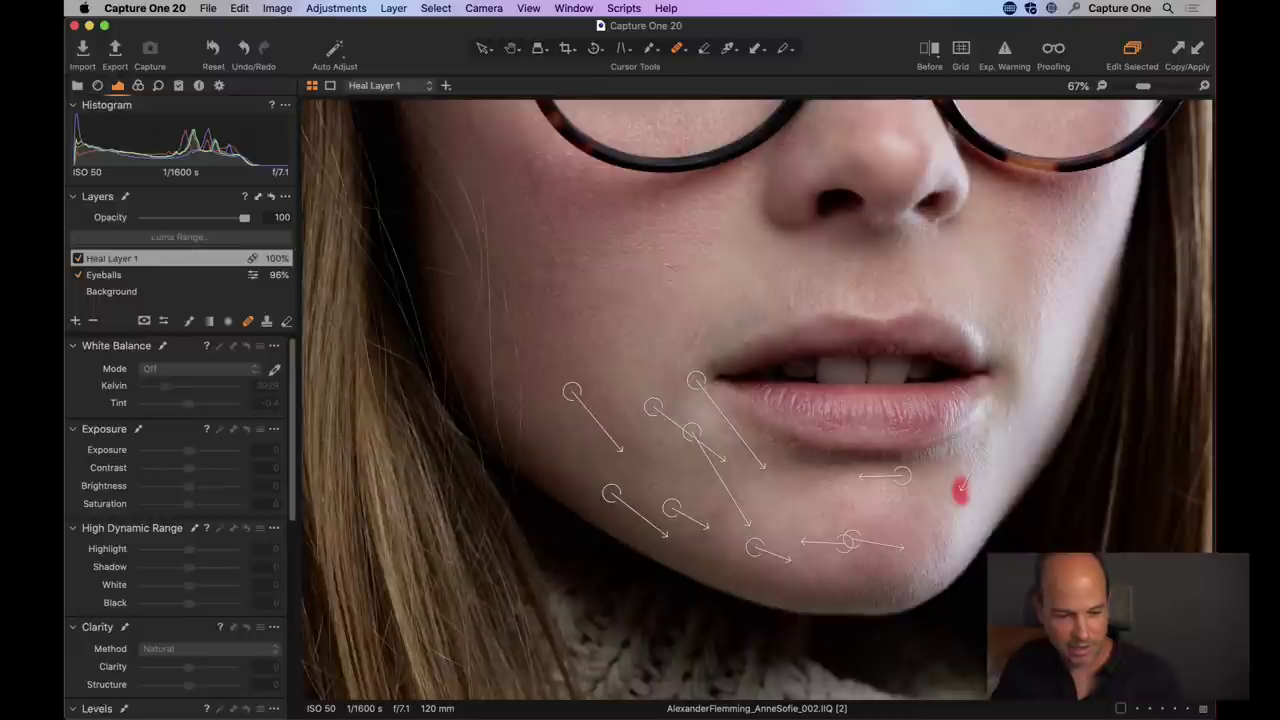
pyautogui.click(672, 268)
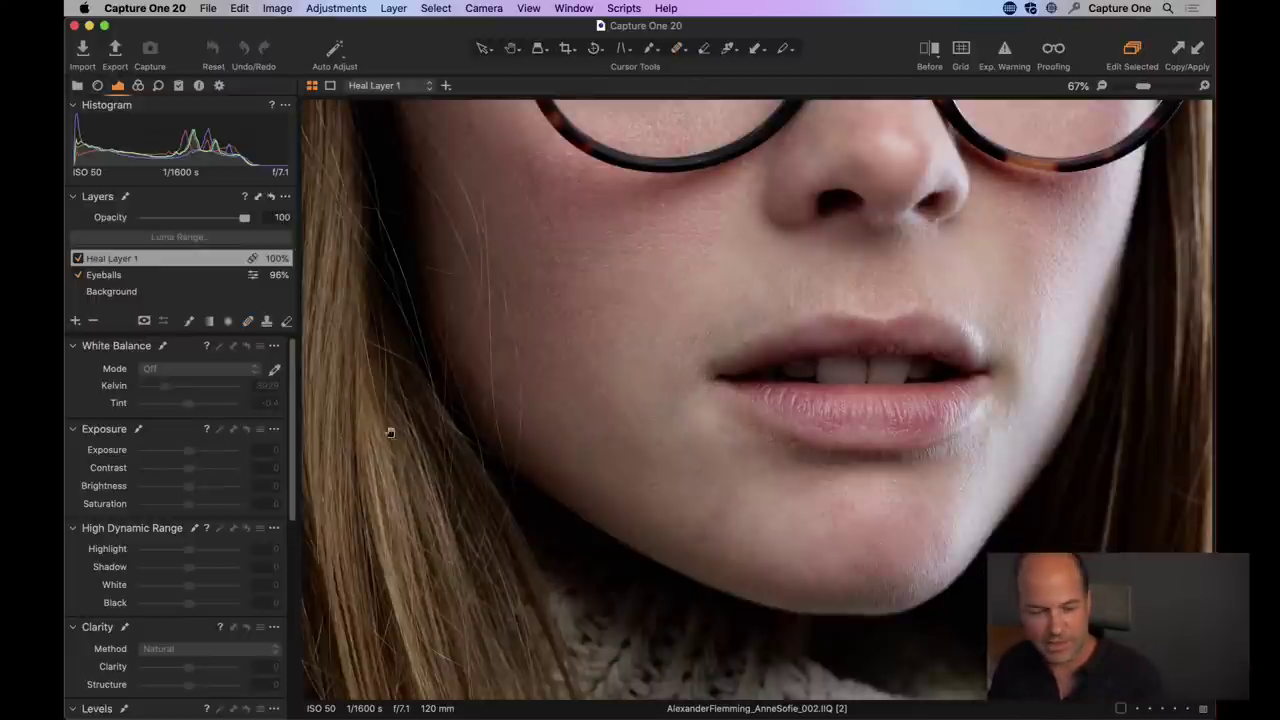
pyautogui.press('h')
pyautogui.moveTo(629, 320); pyautogui.dragTo(634, 485)
pyautogui.press('super+minus')
pyautogui.press('super+minus')
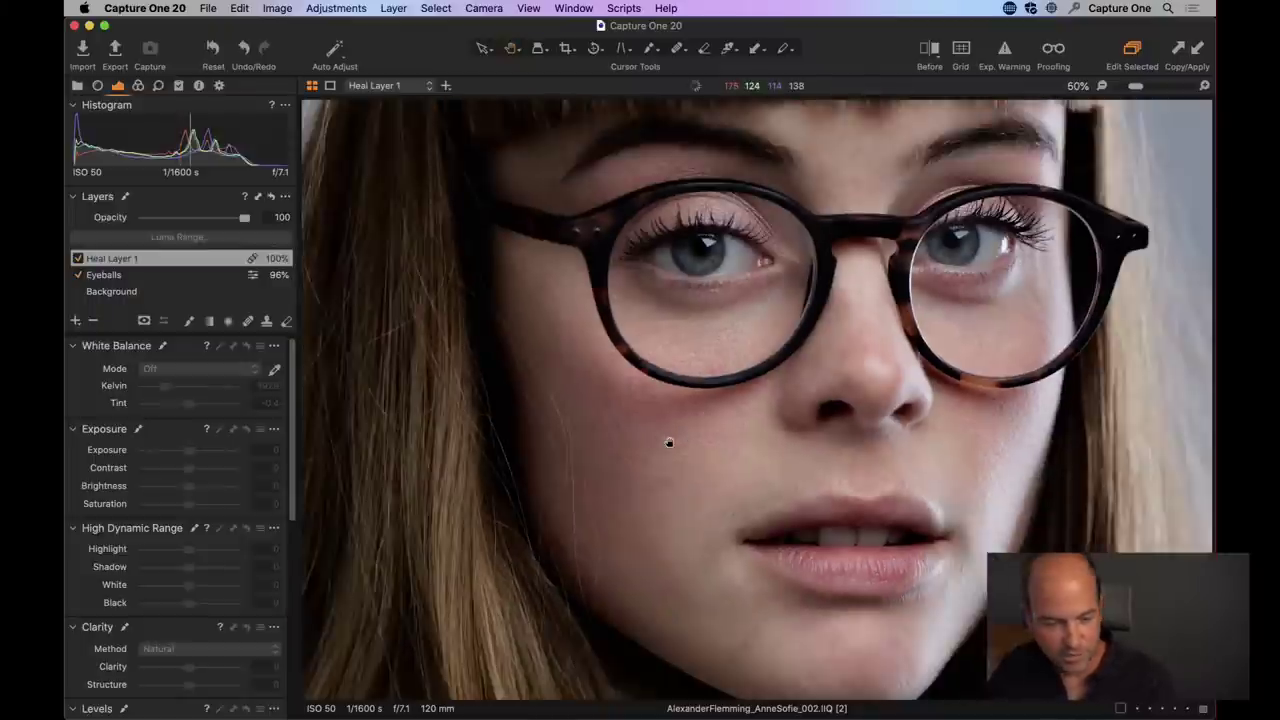
# - Select the Background layer, float Film Grain over the image, and list its grain types at 67%
pyautogui.click(158, 86)
pyautogui.click(82, 252)
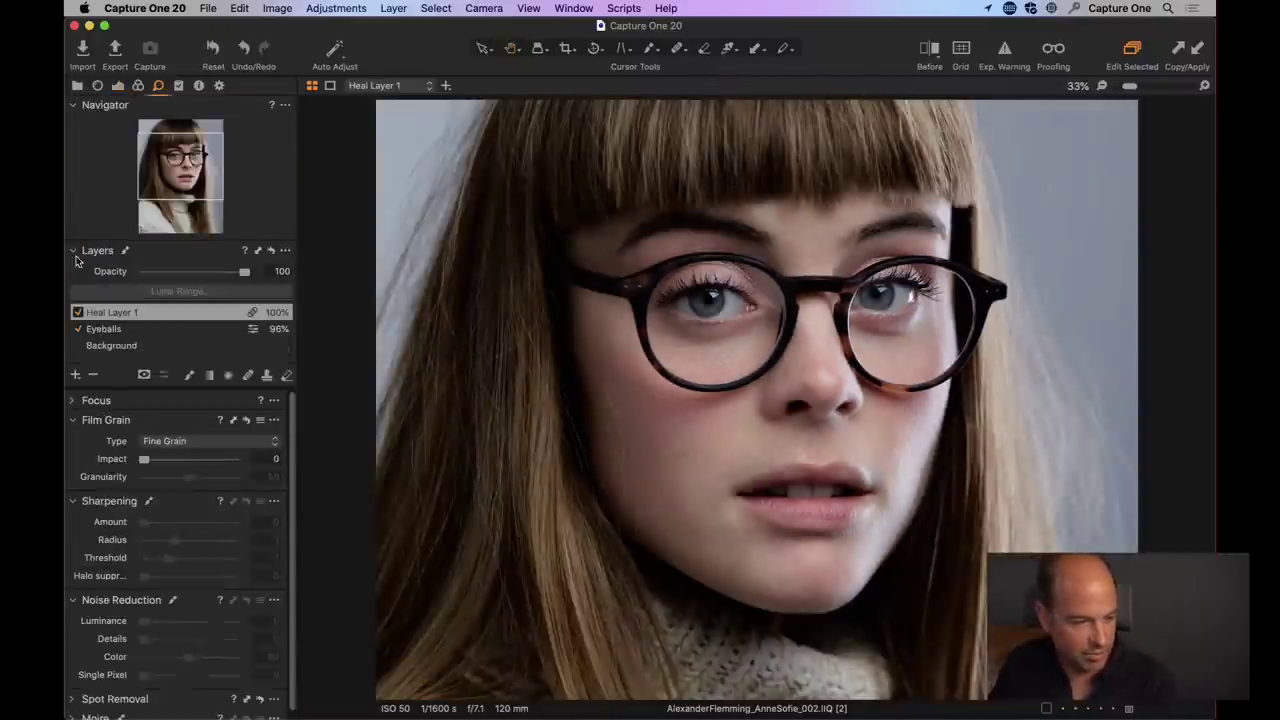
pyautogui.click(147, 347)
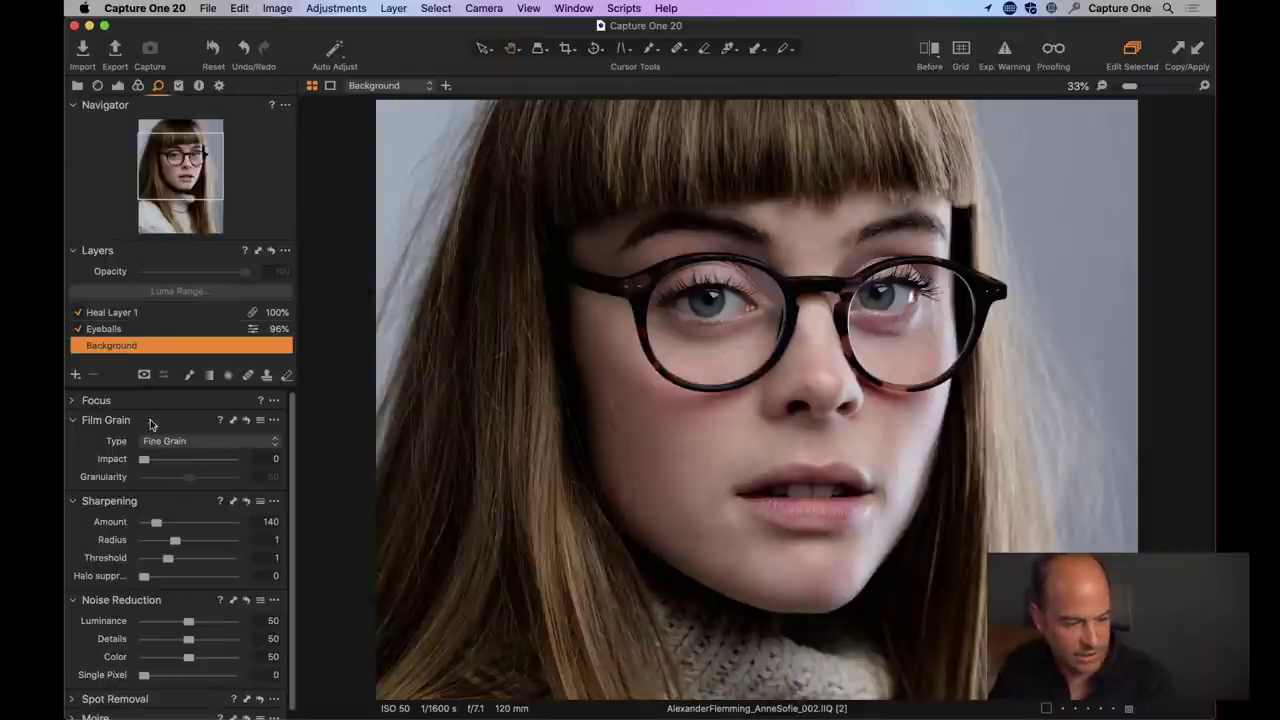
pyautogui.moveTo(171, 425); pyautogui.dragTo(525, 386)
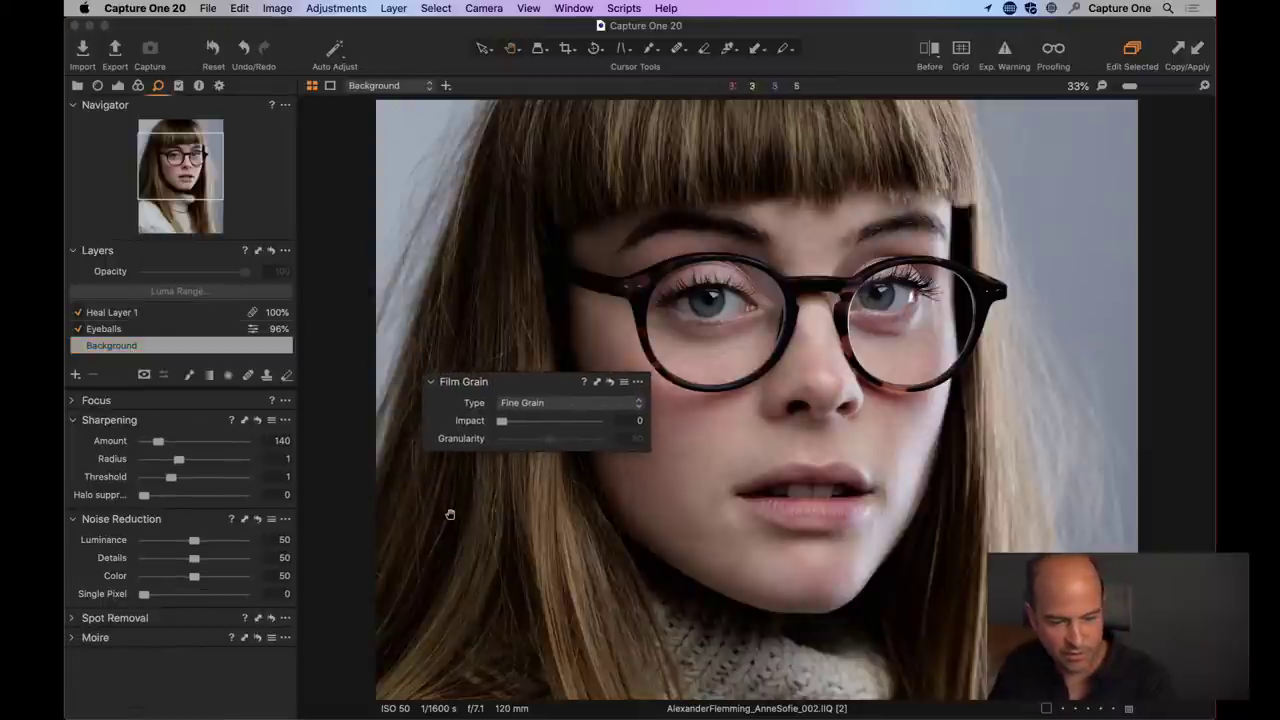
pyautogui.press('super+plus')
pyautogui.press('super+plus')
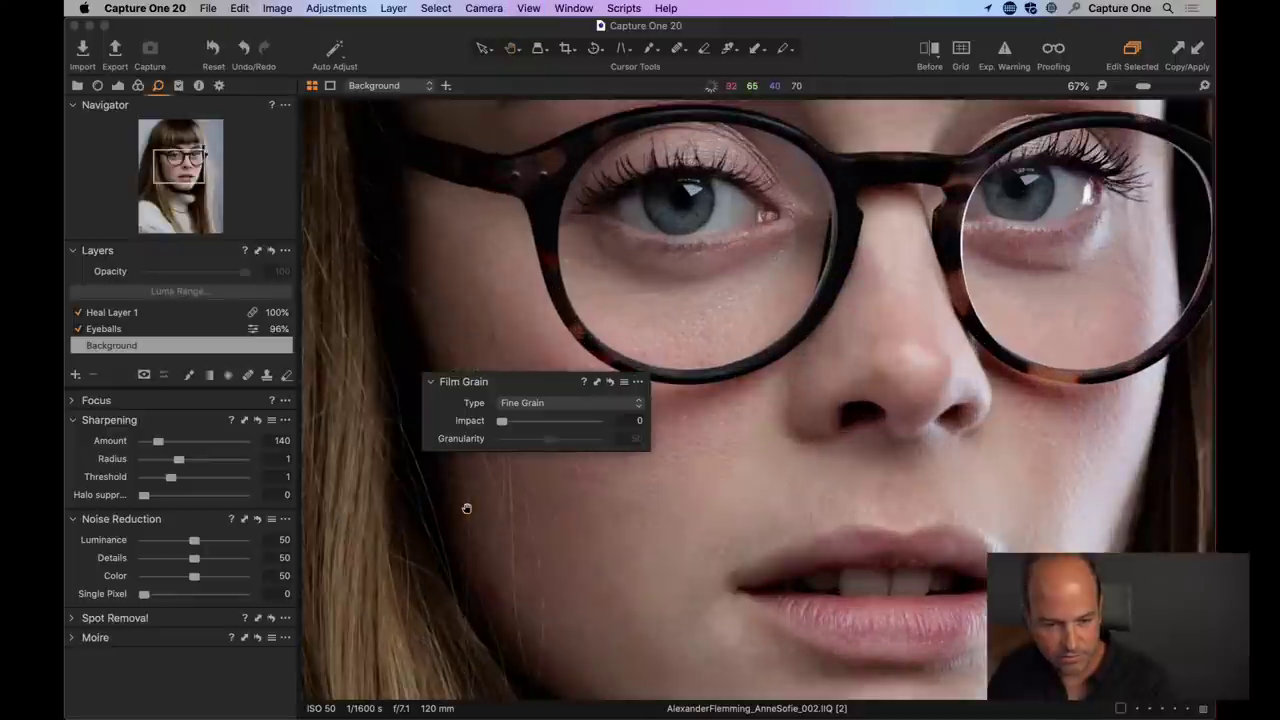
pyautogui.click(562, 403)
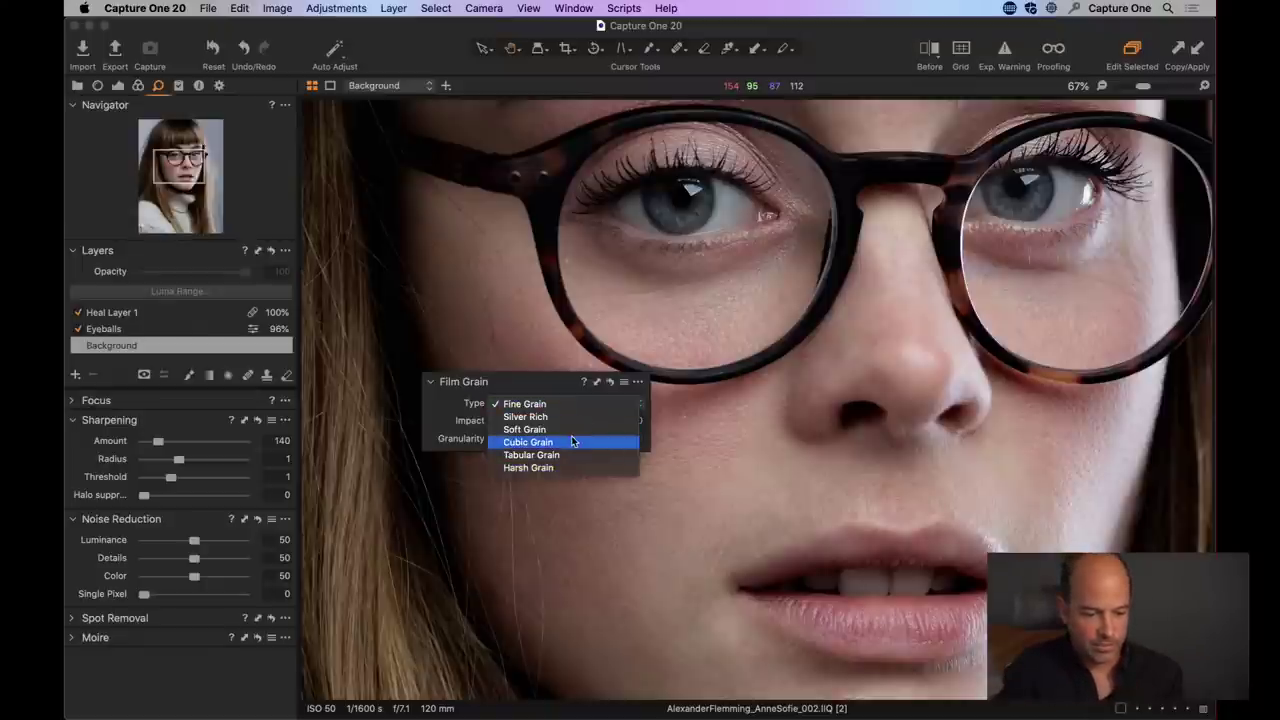
# - Apply Cubic Grain film grain with Impact 86 and Granularity 67
pyautogui.click(572, 441)
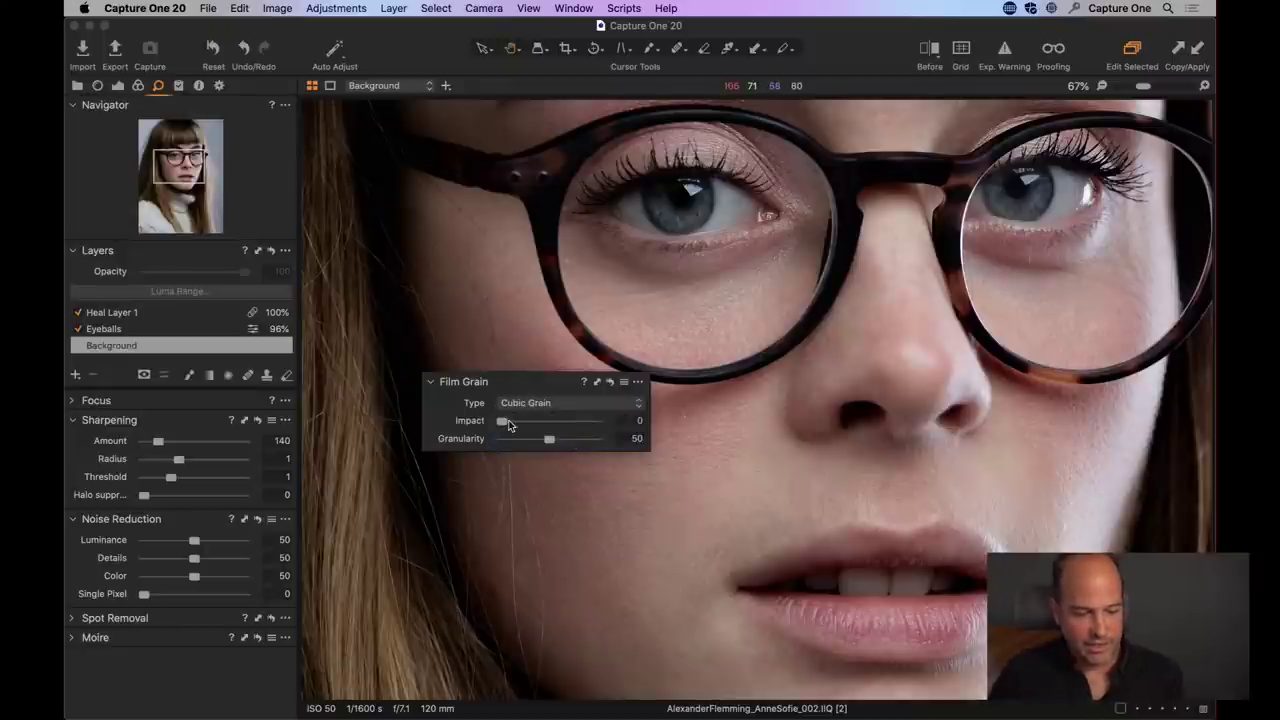
pyautogui.moveTo(502, 420); pyautogui.dragTo(580, 424)
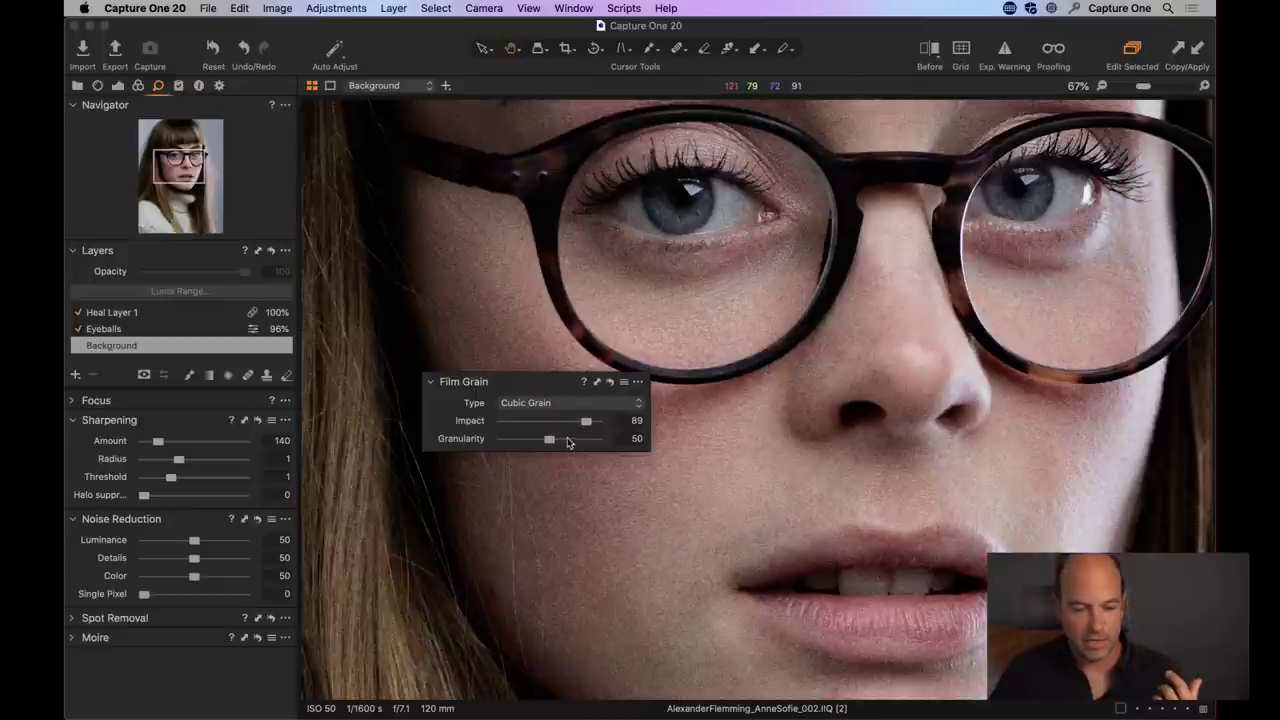
pyautogui.moveTo(549, 447); pyautogui.dragTo(583, 421)
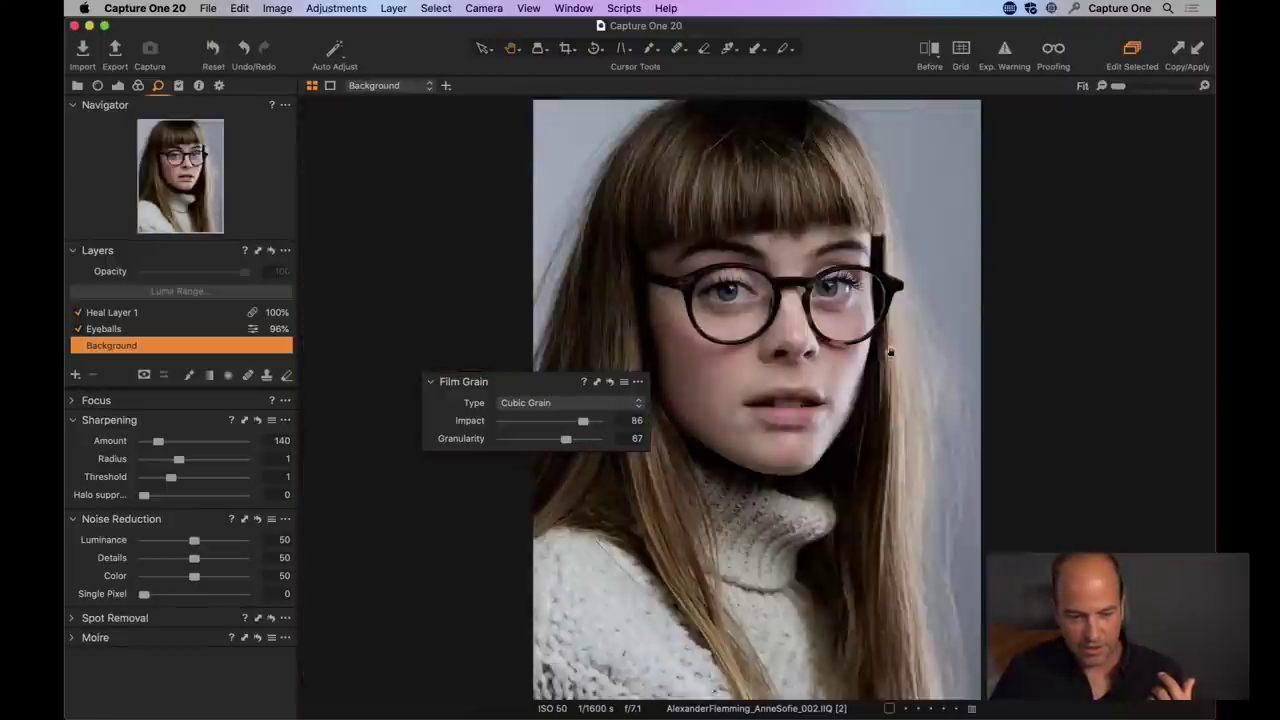
# - Preview the whole portrait without grain, then dock the Film Grain tool above Sharpening
pyautogui.click(600, 430)
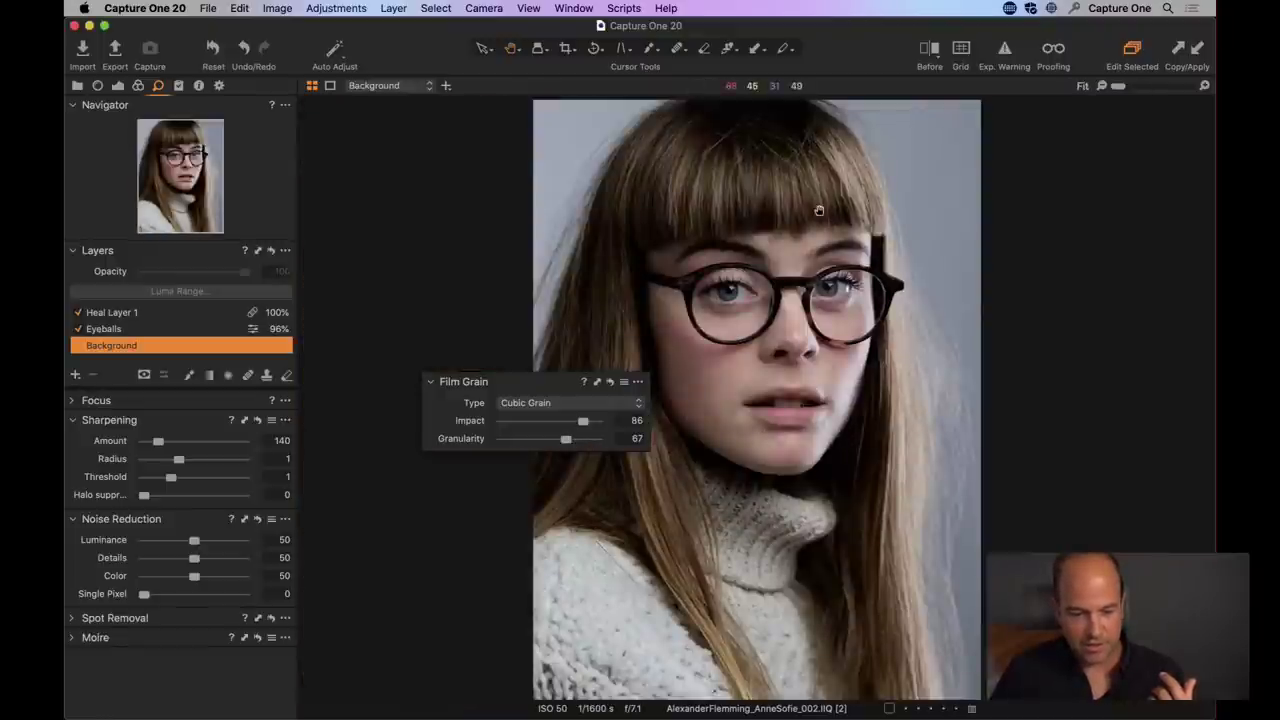
pyautogui.scroll(2, 763, 364)
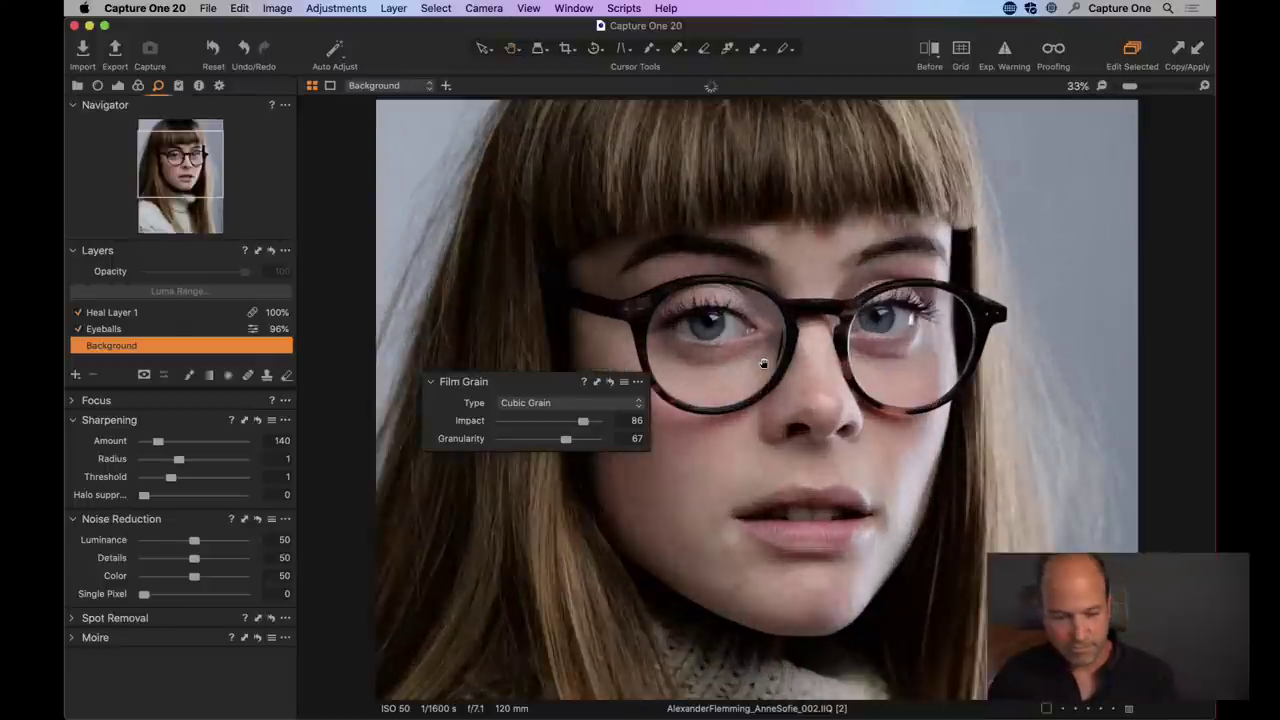
pyautogui.scroll(1, 763, 364)
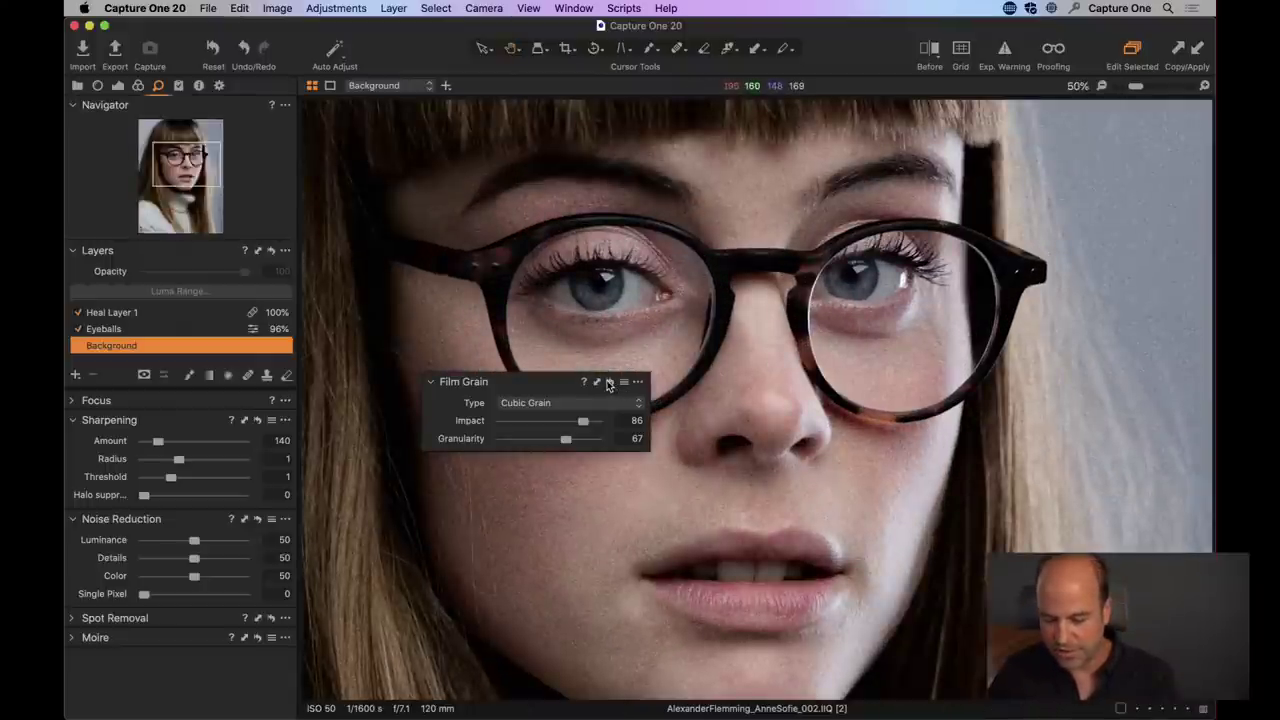
pyautogui.click(609, 382)
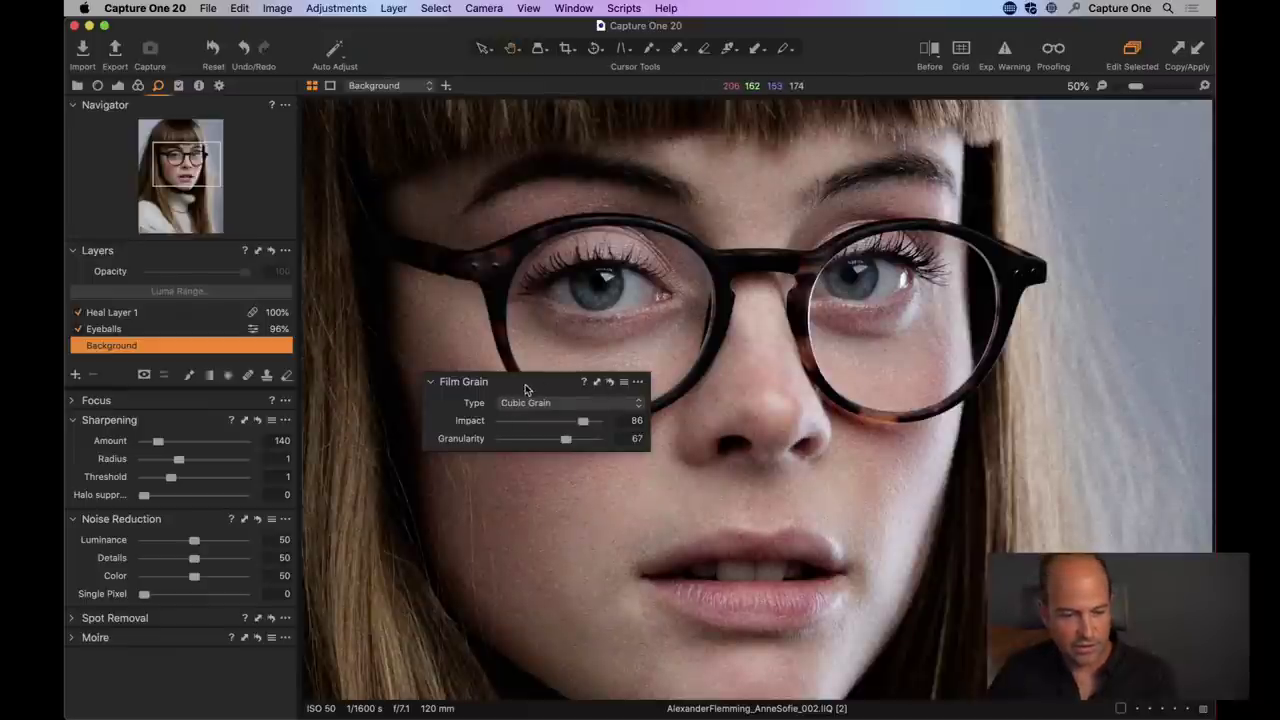
pyautogui.moveTo(526, 388); pyautogui.dragTo(200, 420)
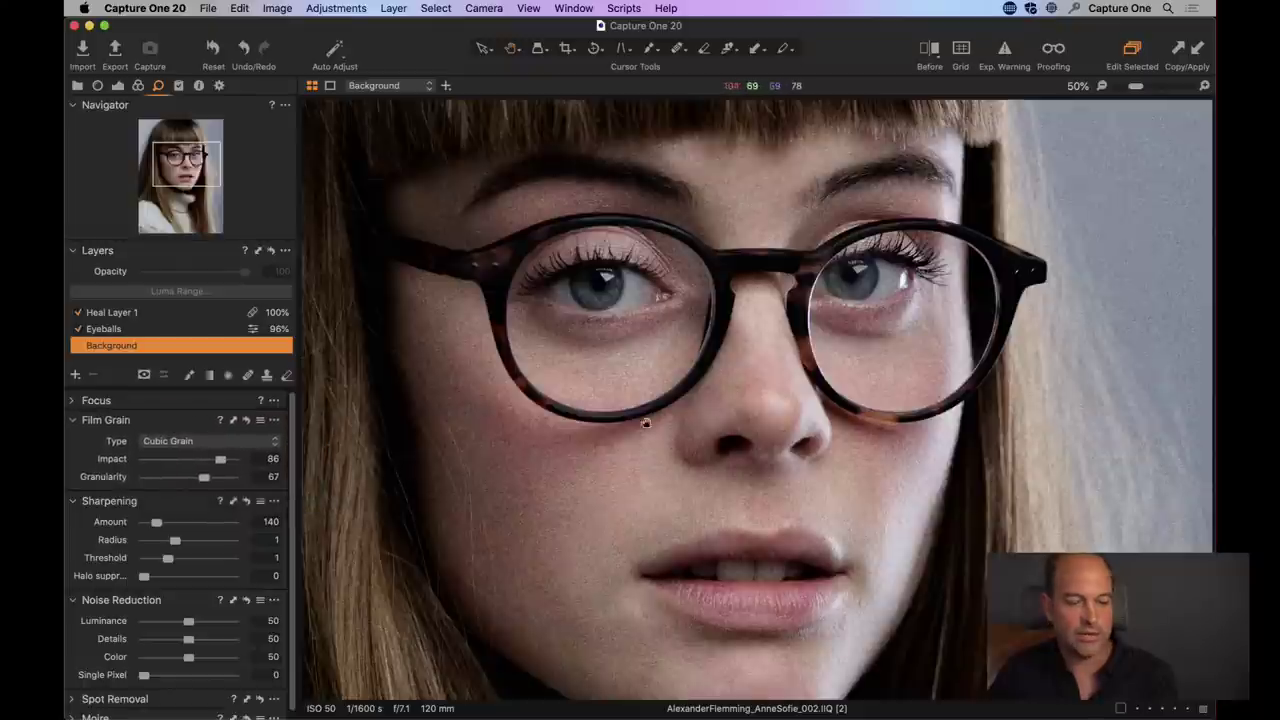
pyautogui.moveTo(777, 386); pyautogui.dragTo(885, 331)
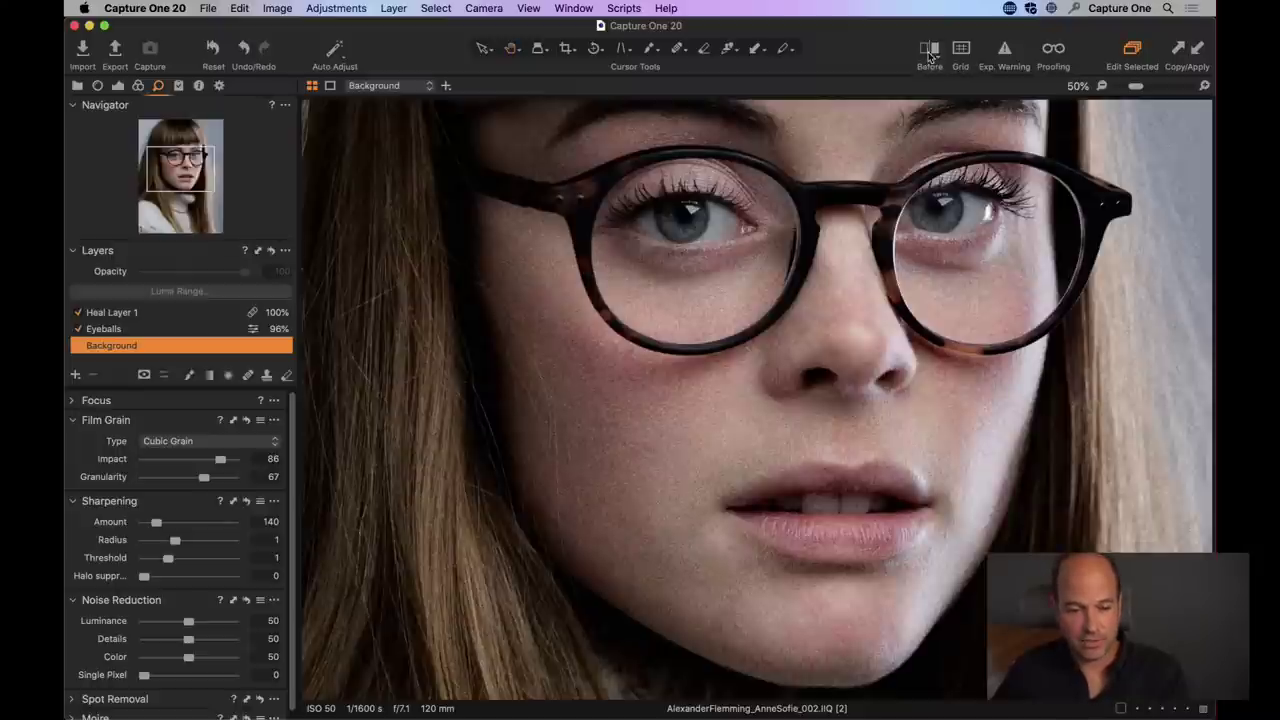
pyautogui.click(929, 52)
pyautogui.moveTo(754, 400); pyautogui.dragTo(797, 400)
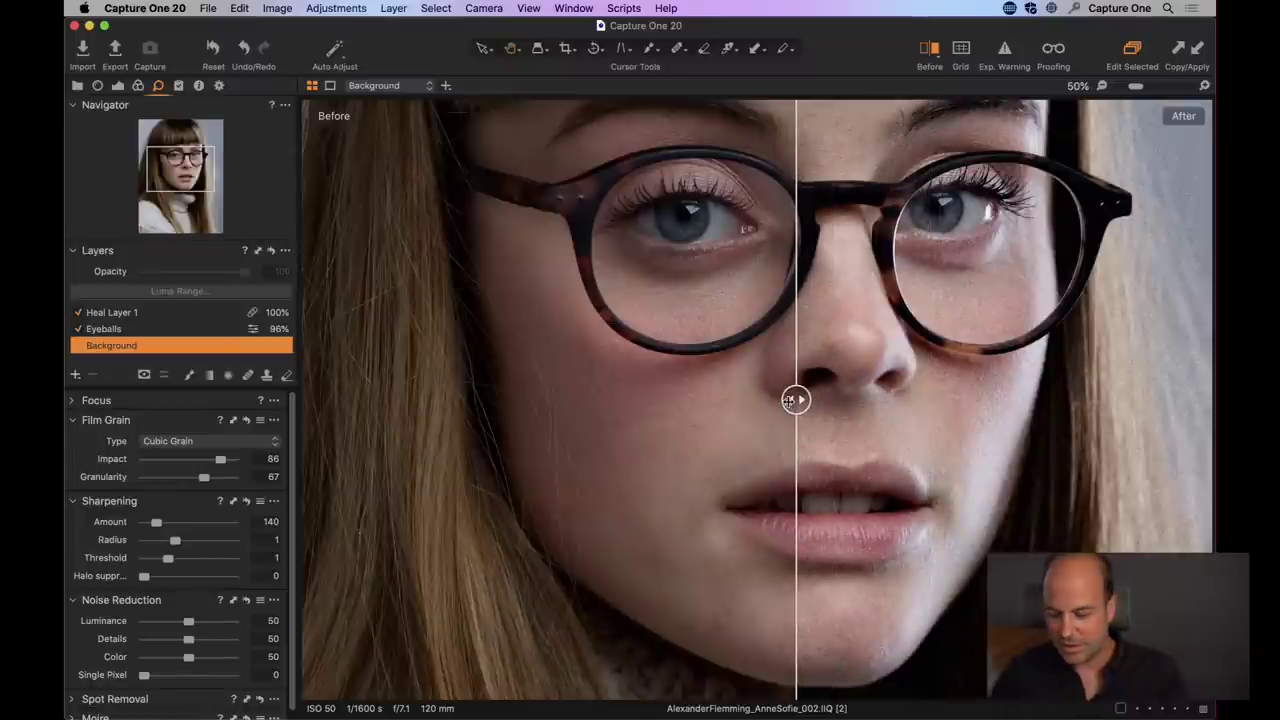
pyautogui.press('super+0')
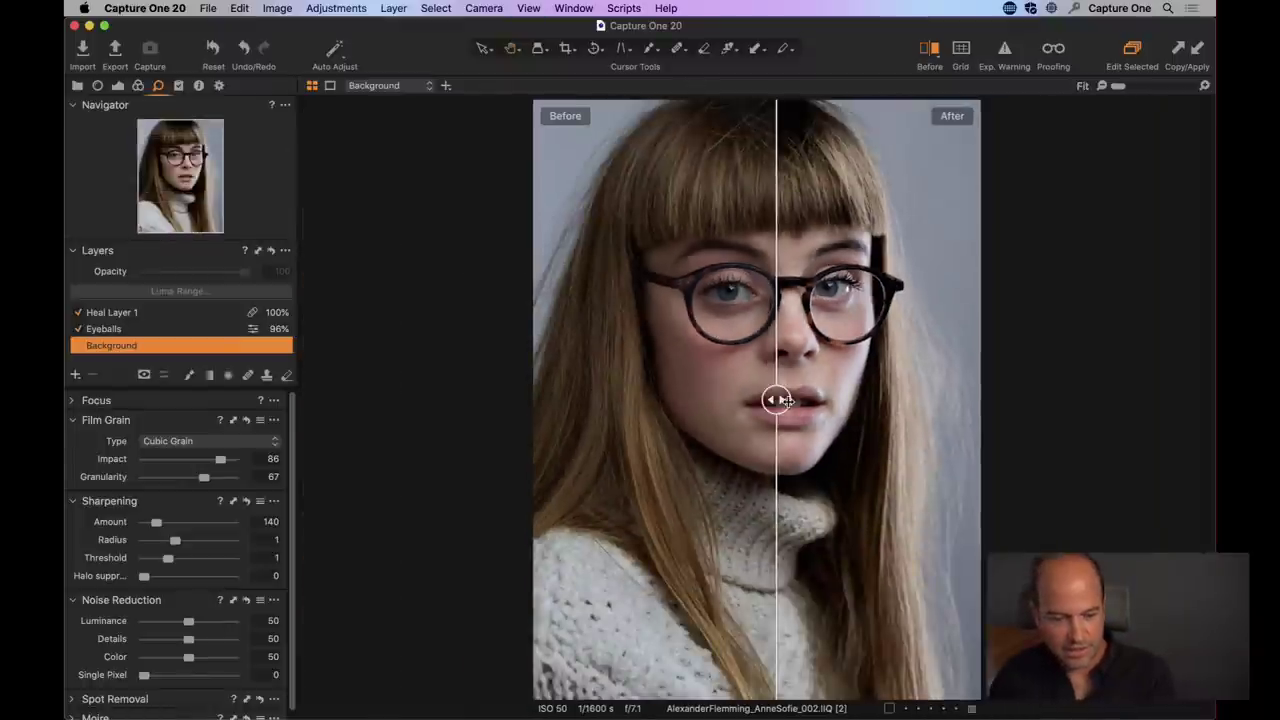
pyautogui.moveTo(785, 400); pyautogui.dragTo(784, 514)
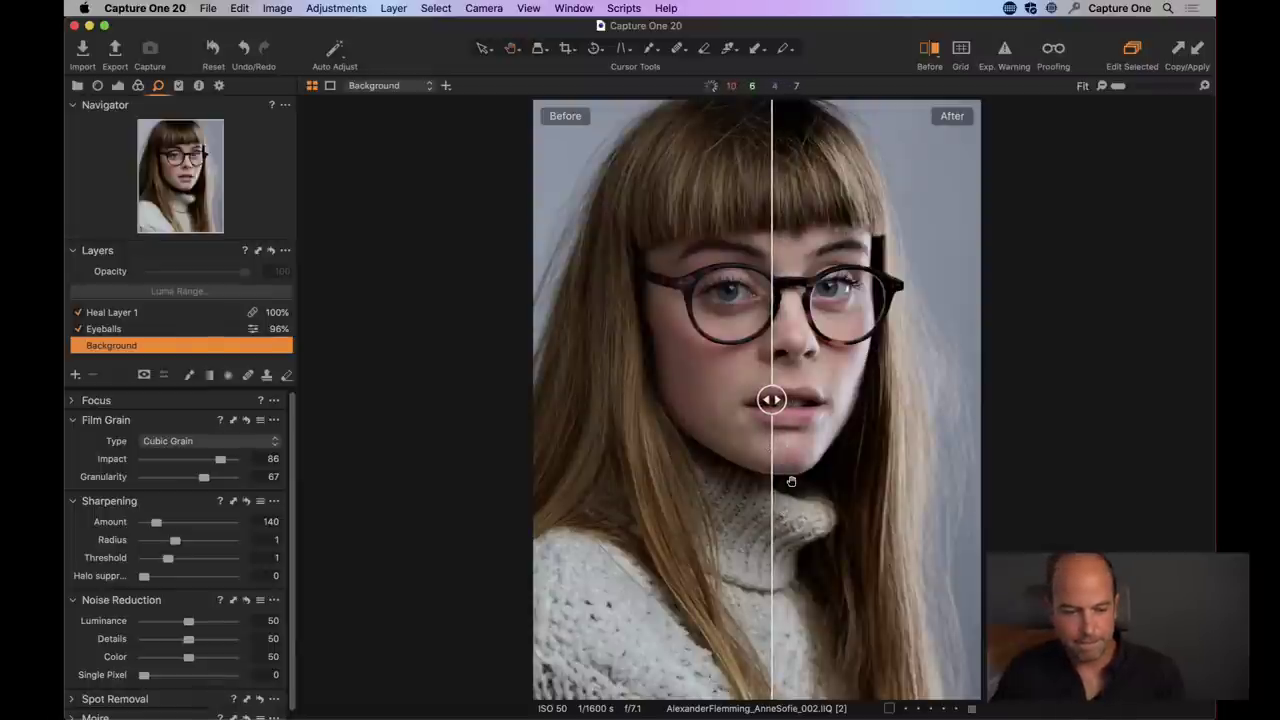
pyautogui.click(938, 58)
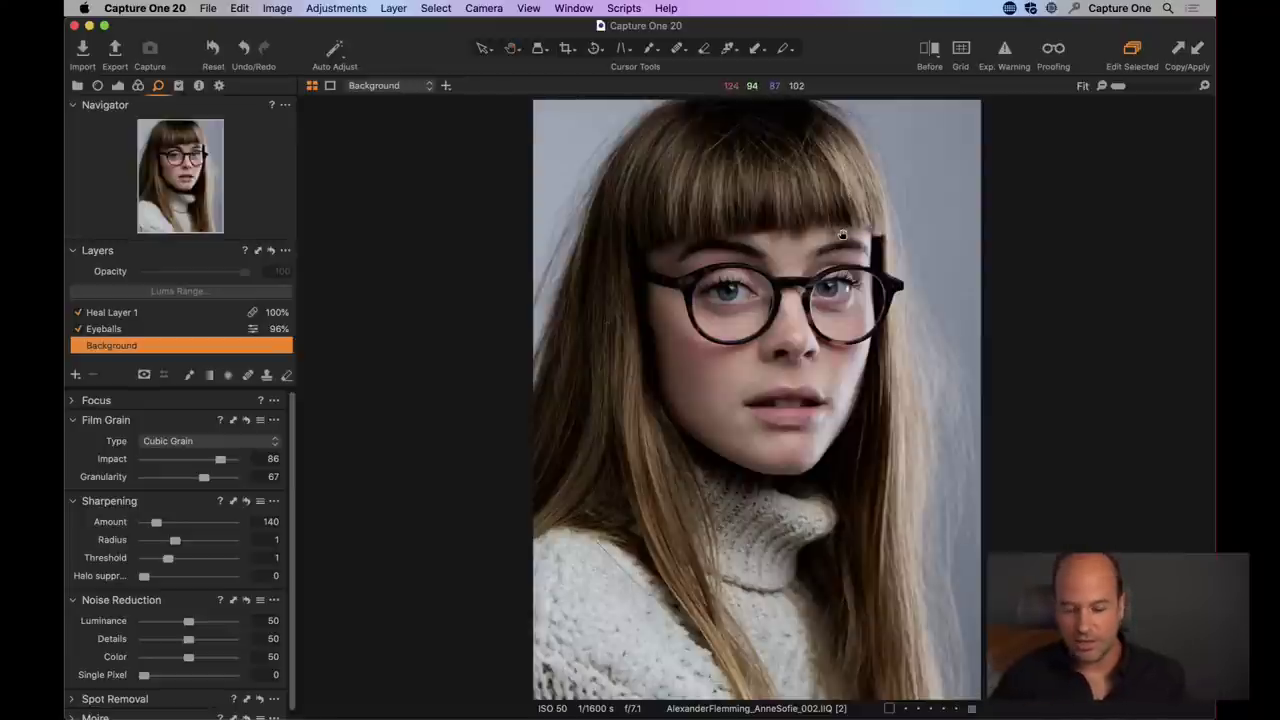
# - Open 08_26_19_18674.tif from the Browser and inspect the face at 100%
pyautogui.press('super+b')
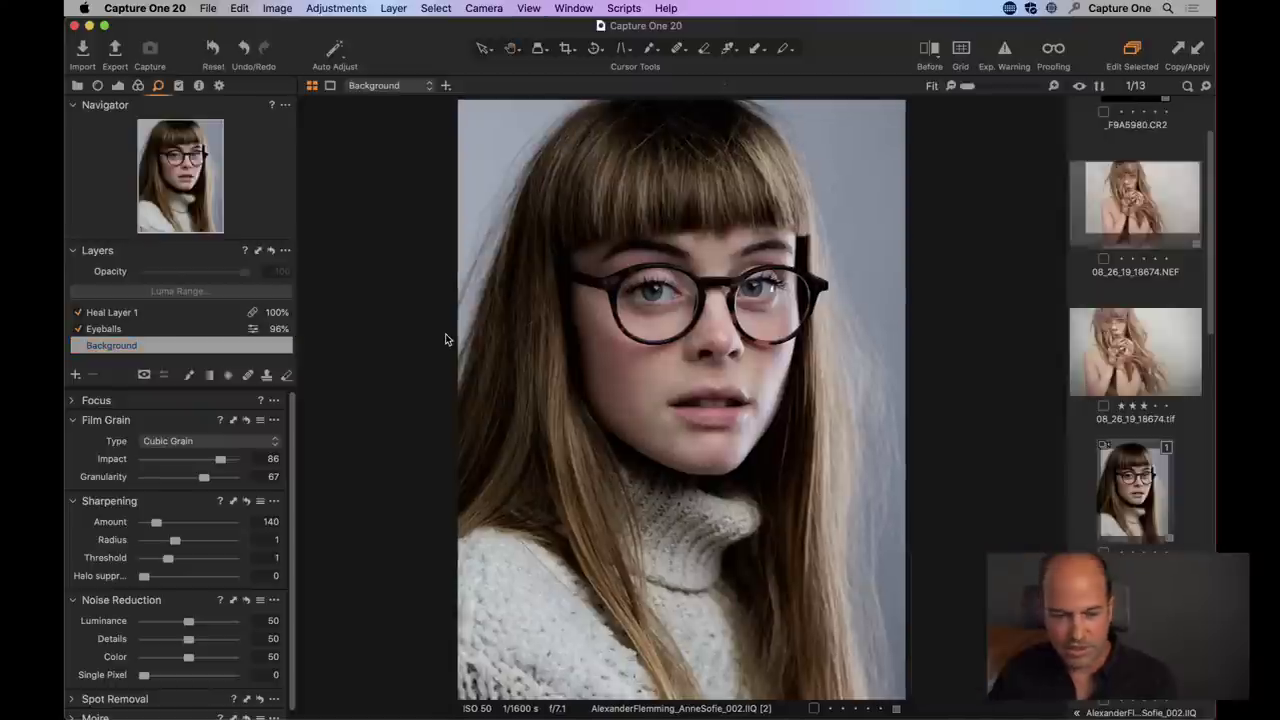
pyautogui.click(1128, 360)
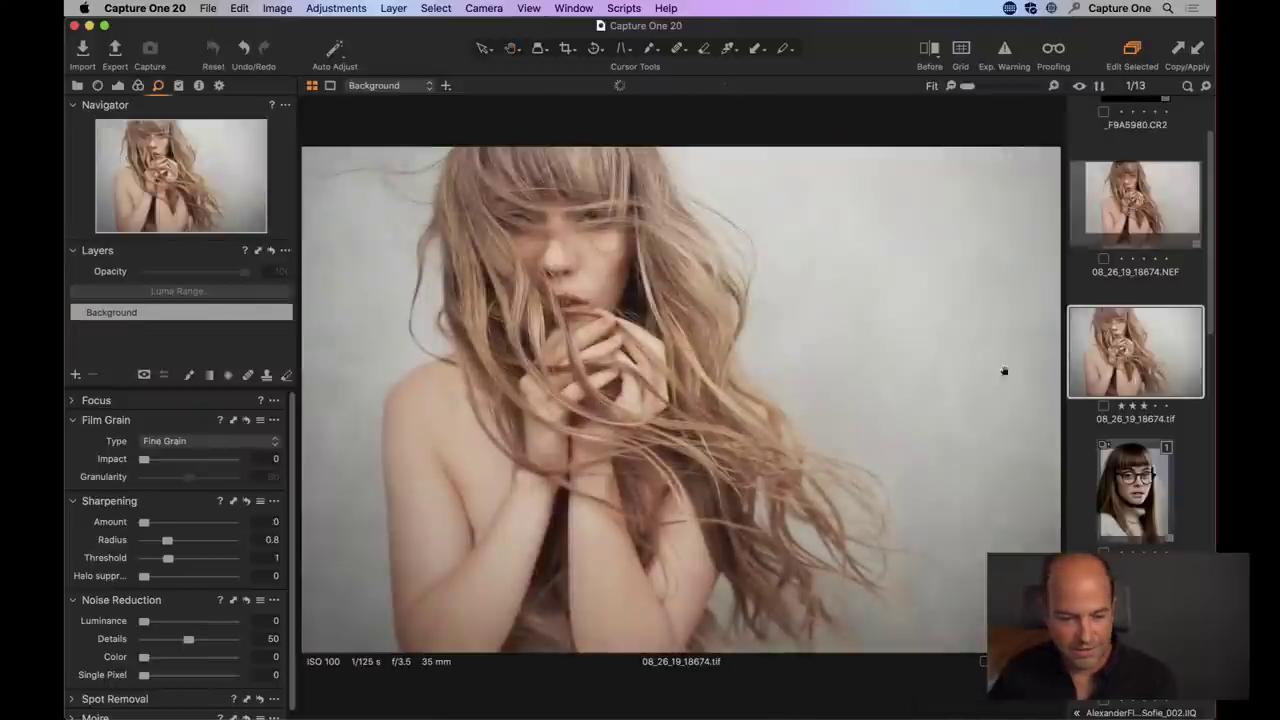
pyautogui.click(534, 310)
pyautogui.moveTo(677, 309); pyautogui.dragTo(620, 369)
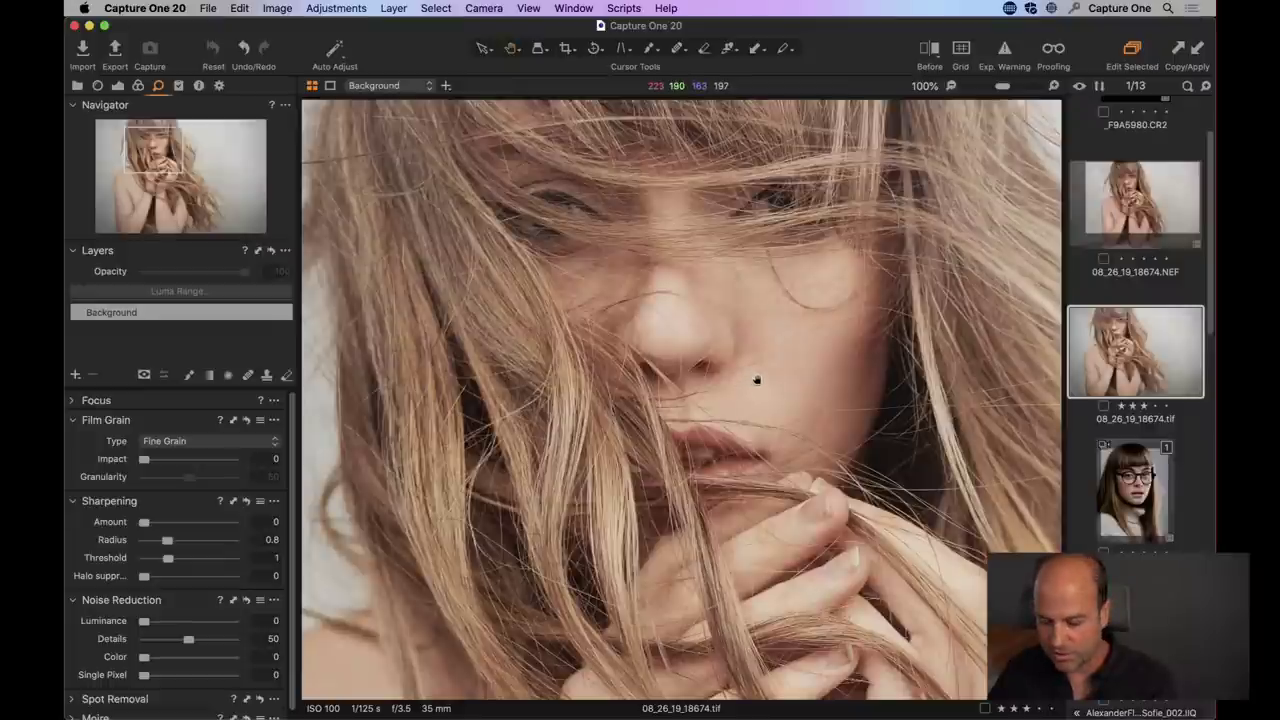
pyautogui.press('super+shift+b')
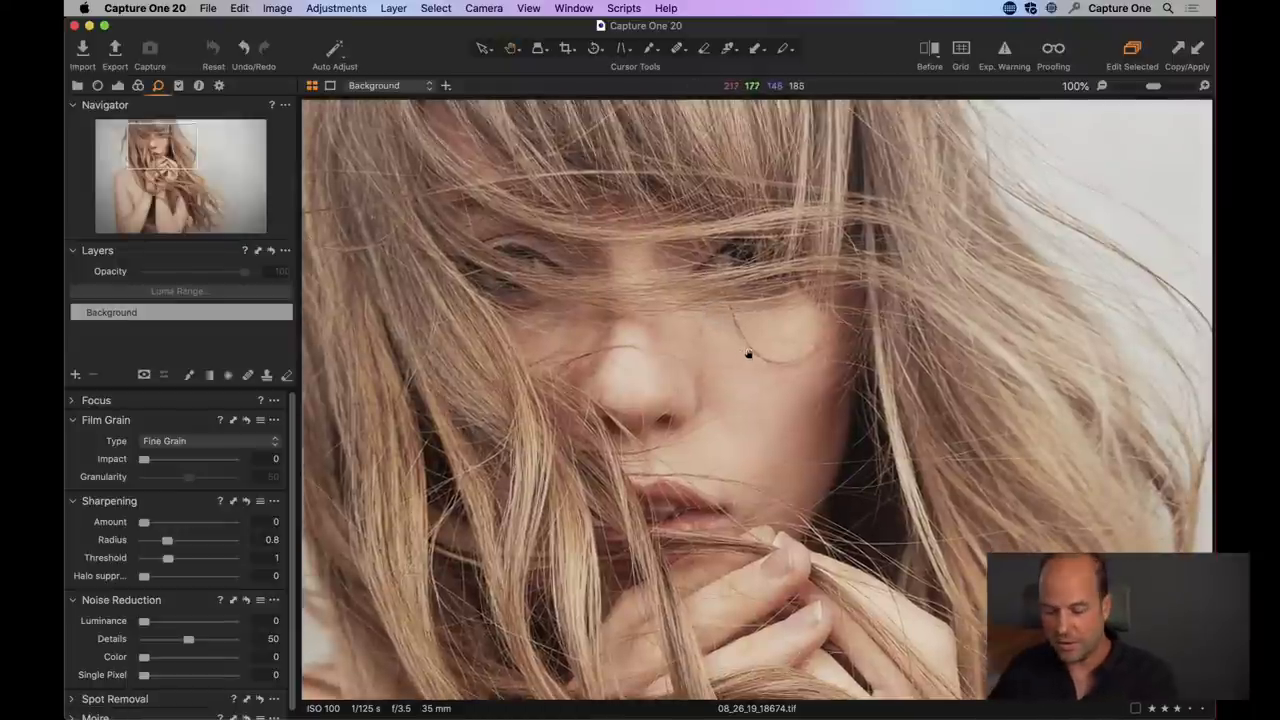
pyautogui.press('super+0')
# - Compare it with the original 08_26_19_18674.NEF, then return to the .tif at 100%
pyautogui.press('super+shift+b')
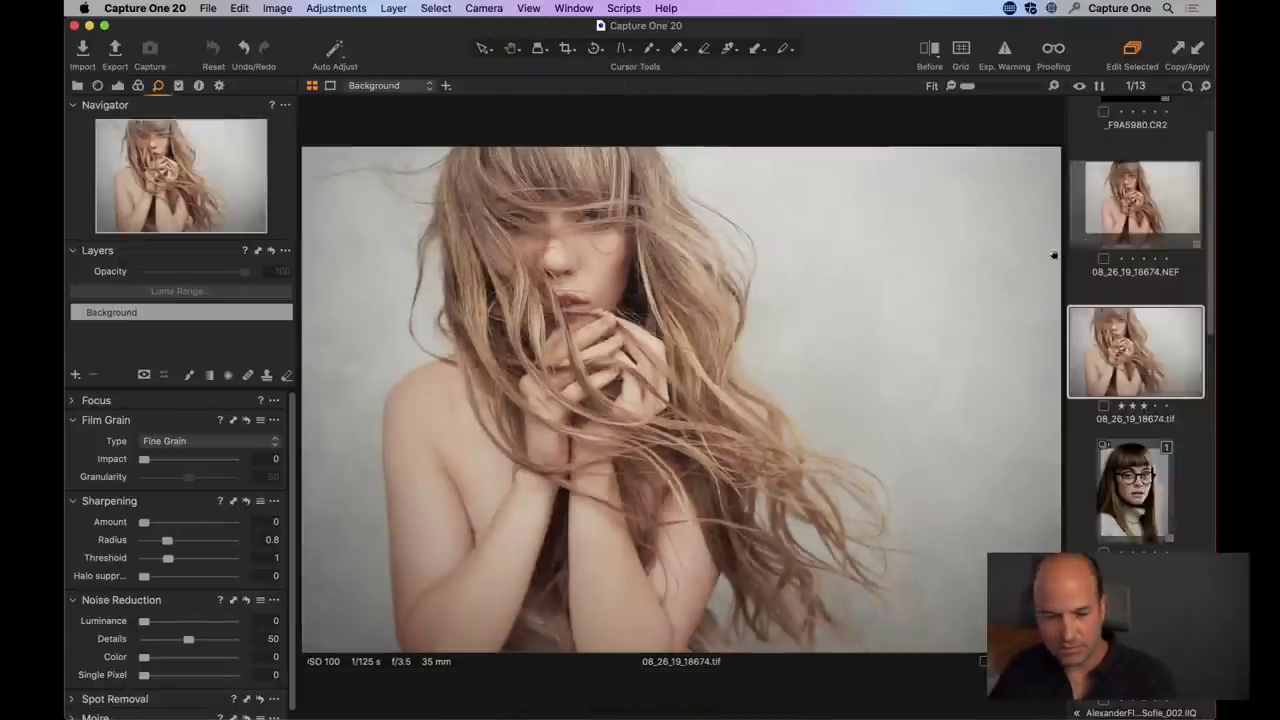
pyautogui.click(1139, 215)
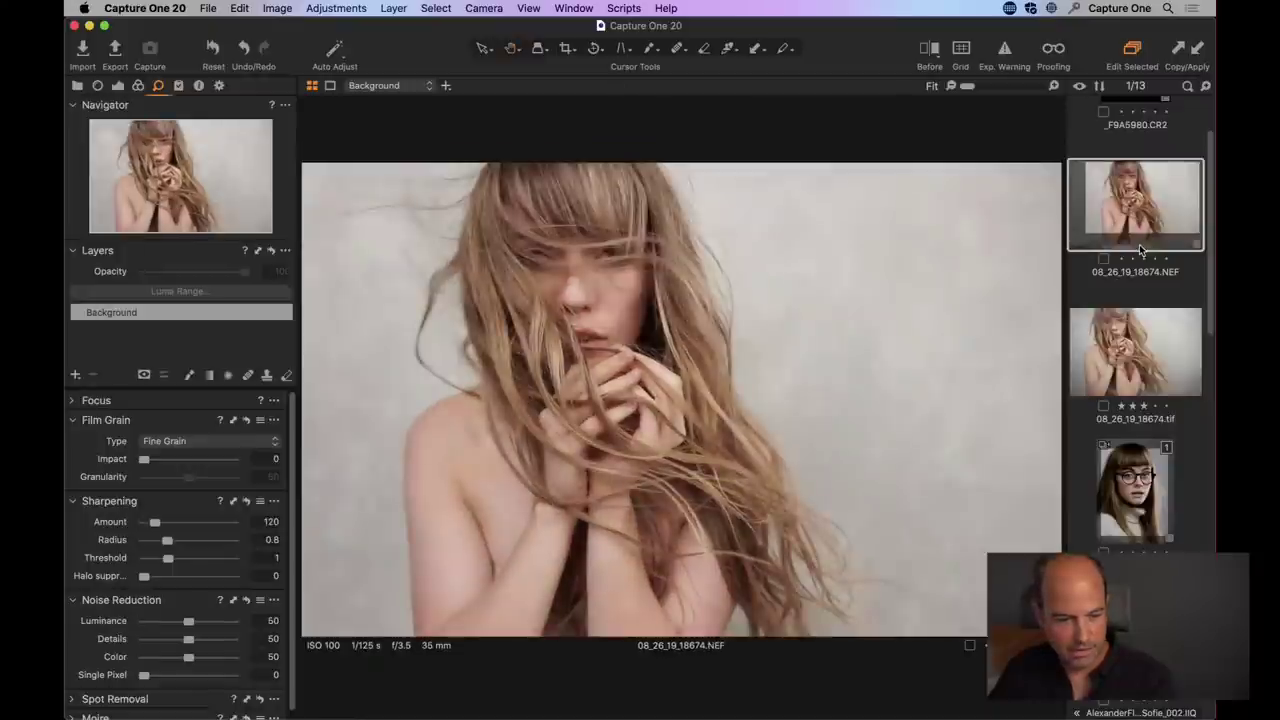
pyautogui.click(1142, 348)
pyautogui.press('super+shift+b')
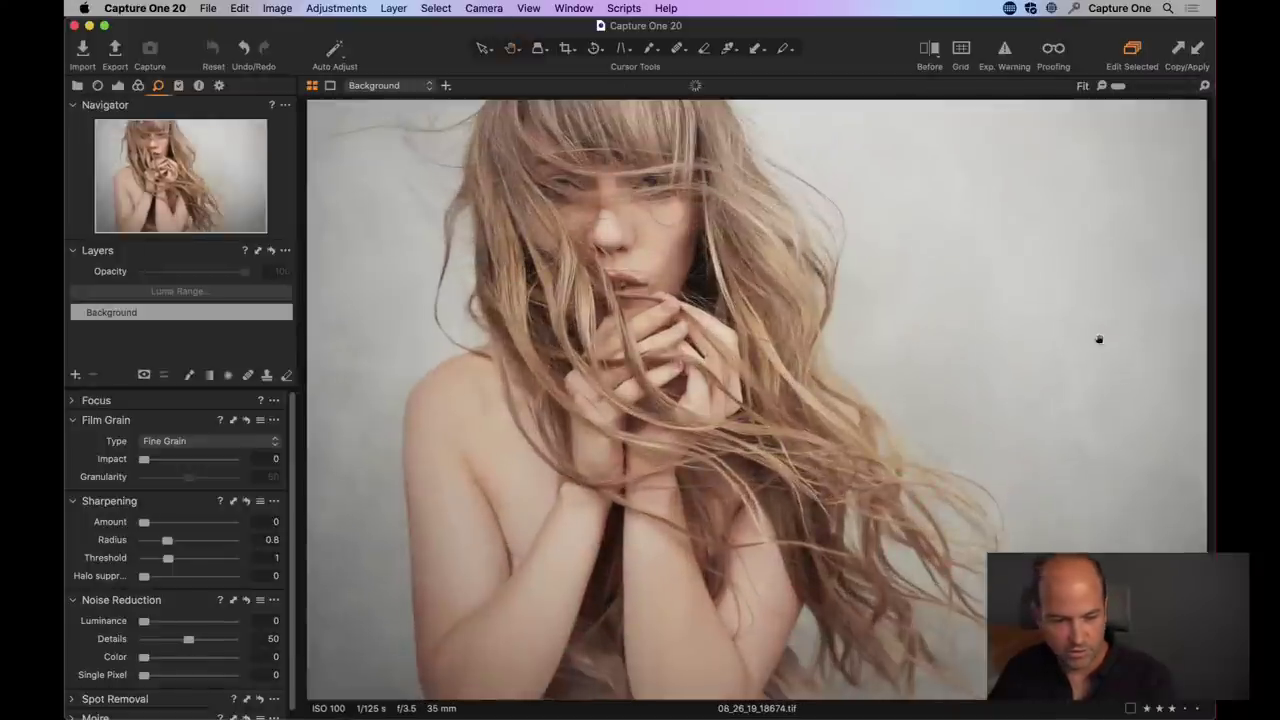
pyautogui.click(656, 294)
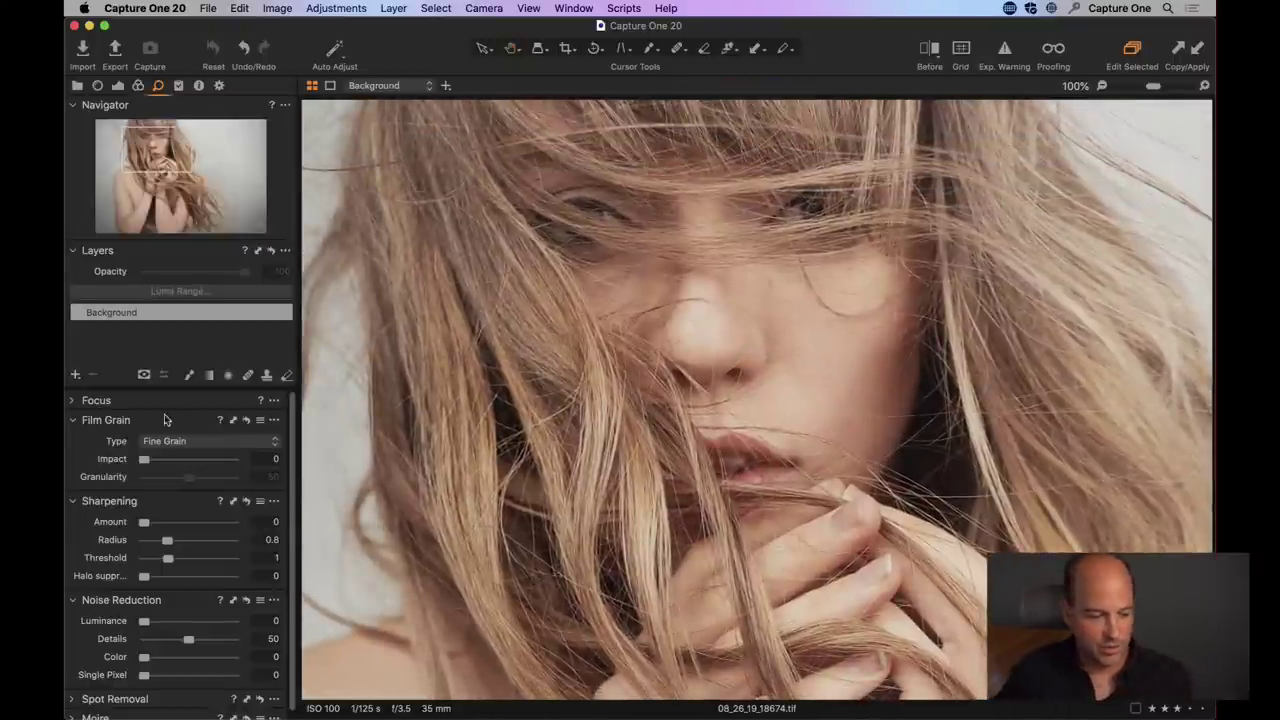
# - Give the windswept-hair portrait Tabular Grain at Impact 74 and Granularity 65
pyautogui.moveTo(165, 420); pyautogui.dragTo(507, 216)
pyautogui.click(505, 232)
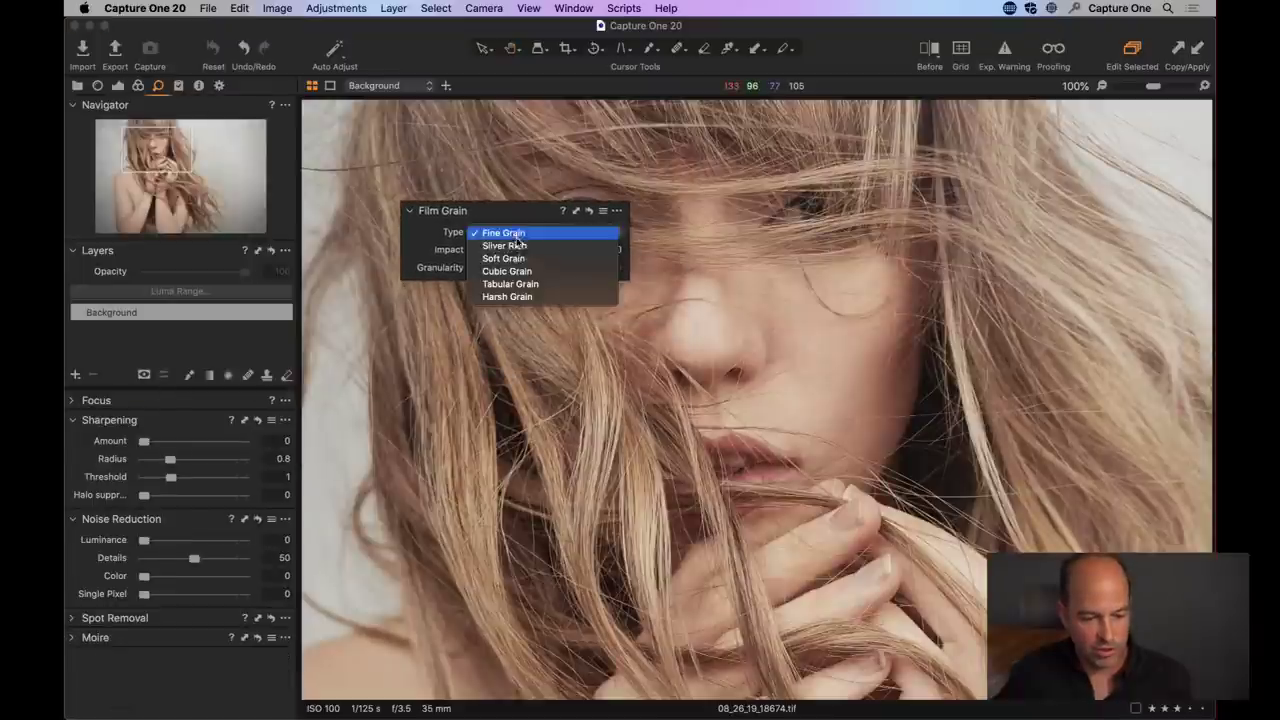
pyautogui.click(510, 270)
pyautogui.click(505, 232)
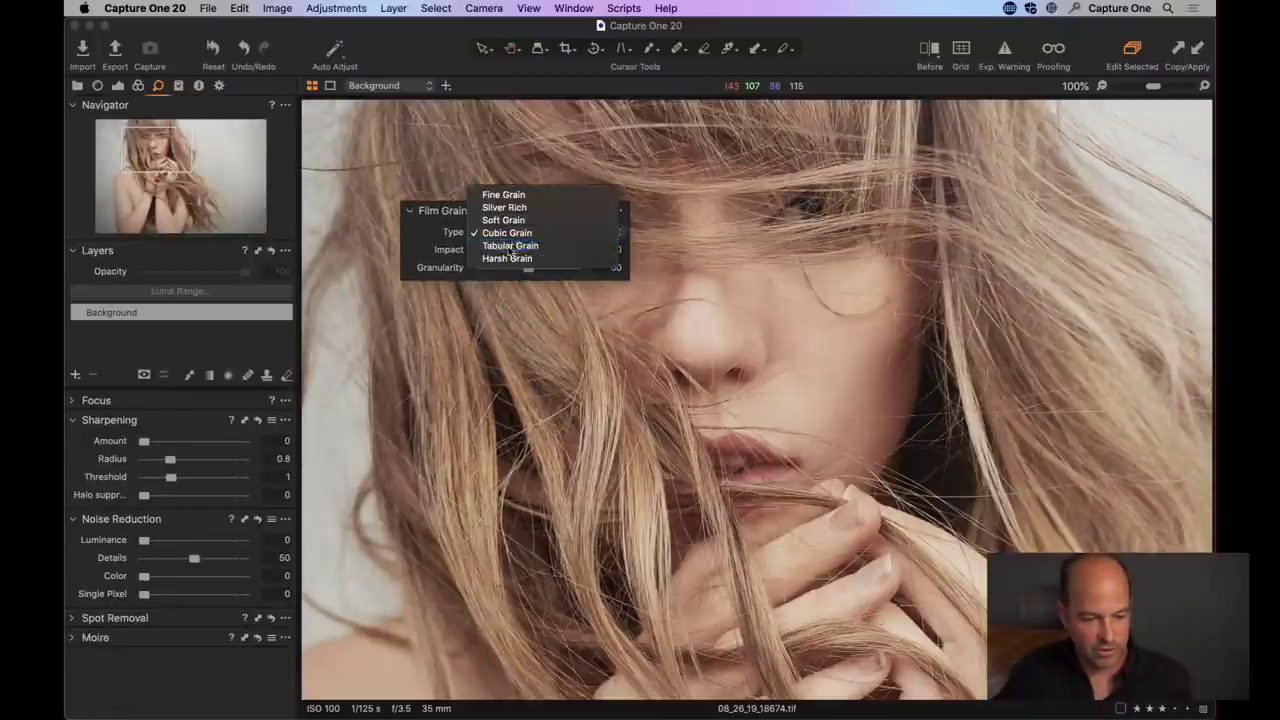
pyautogui.click(510, 249)
pyautogui.moveTo(481, 250); pyautogui.dragTo(541, 272)
pyautogui.click(546, 268)
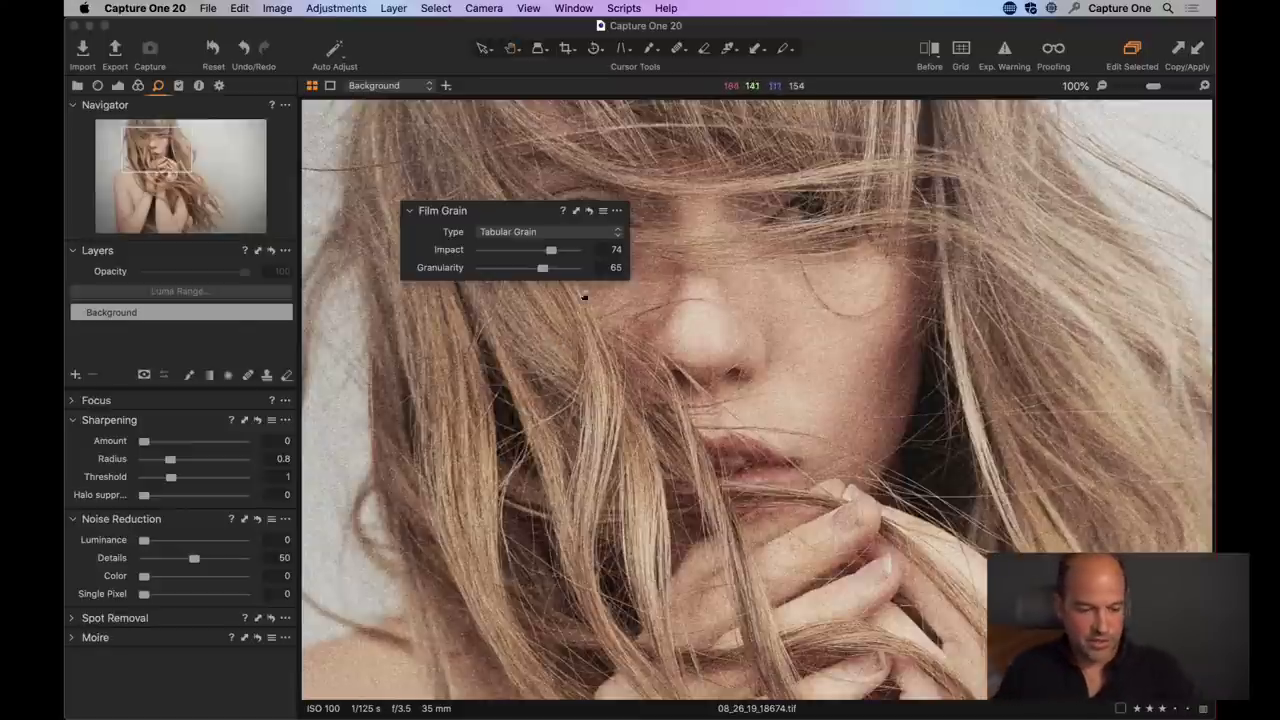
pyautogui.moveTo(514, 214); pyautogui.dragTo(230, 415)
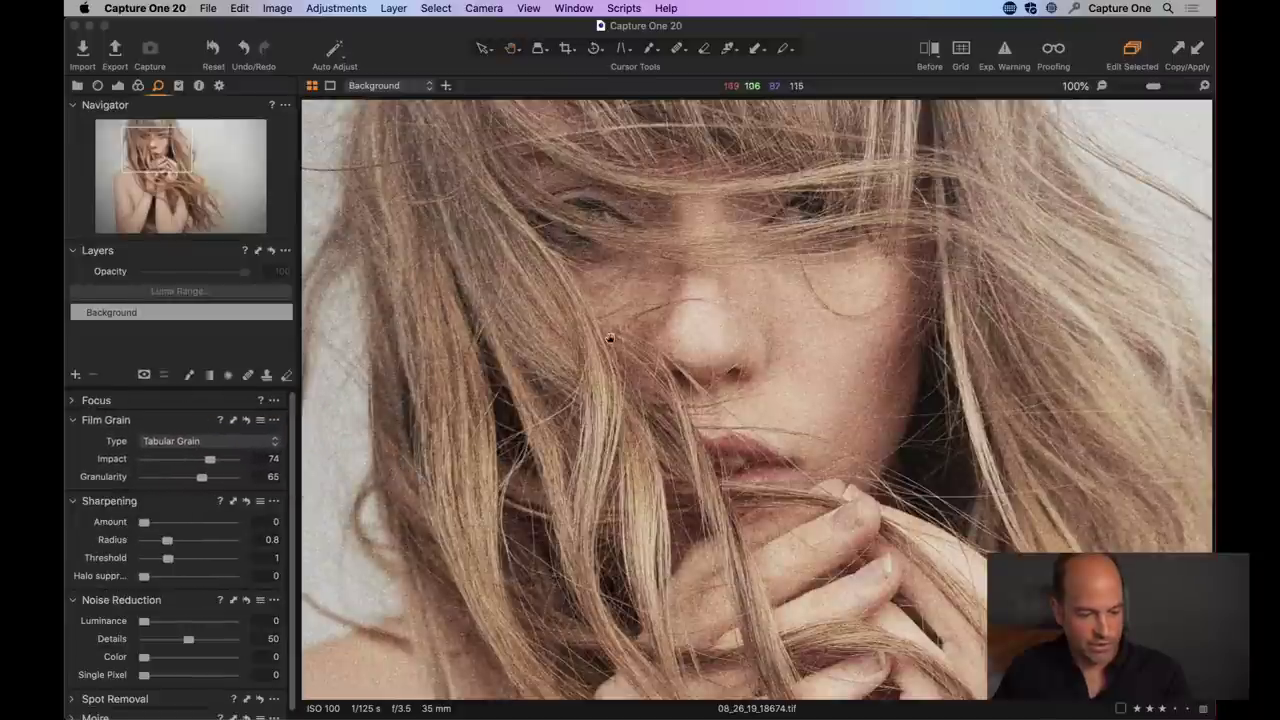
# - Open the black-and-white fur portrait _F9A5980.CR2 from the Browser
pyautogui.press('super+shift+b')
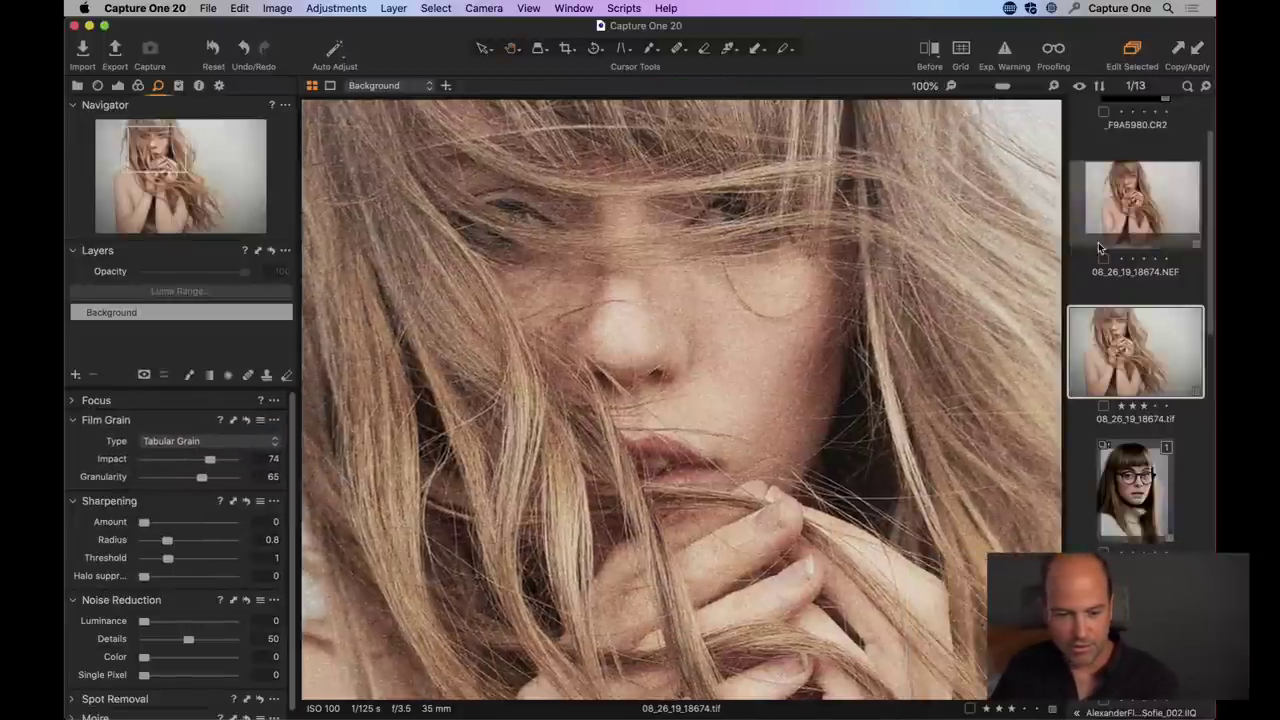
pyautogui.scroll(2, 1098, 242)
pyautogui.click(1128, 160)
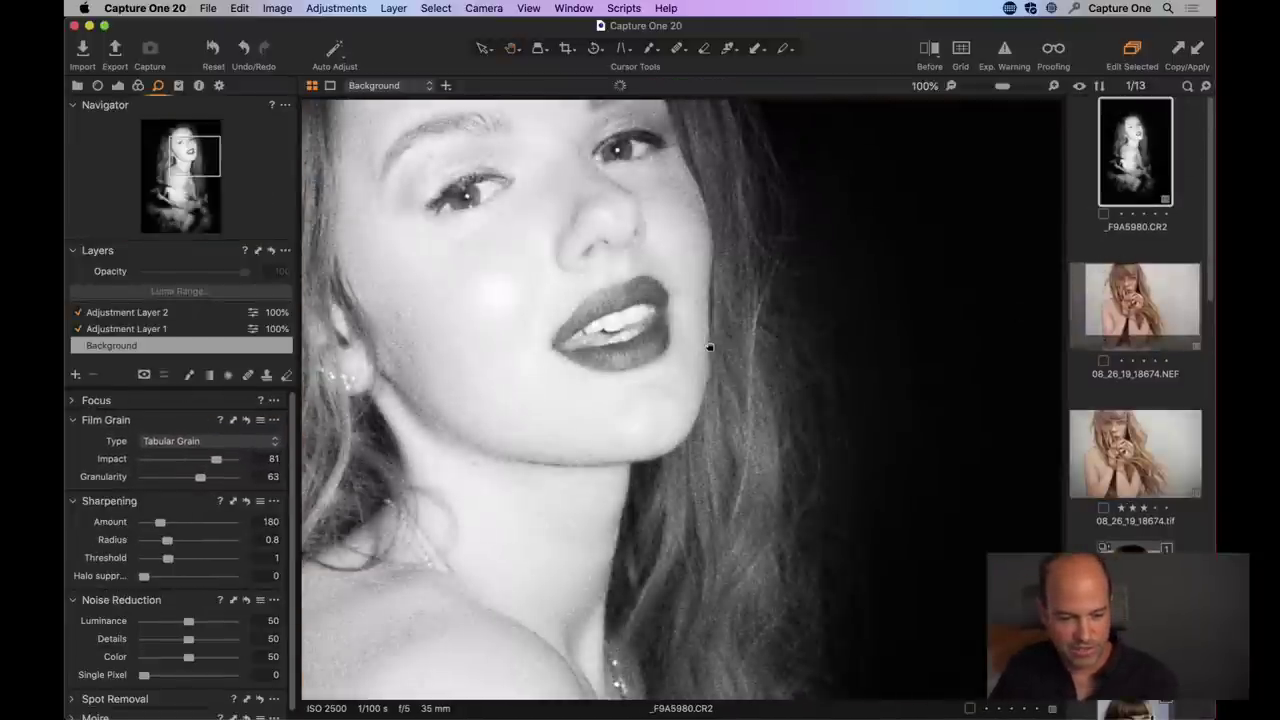
# - Fit the fur portrait in view and select Adjustment Layer 1 with the Radial Gradient Mask tool
pyautogui.press('super+0')
pyautogui.press('super+shift+b')
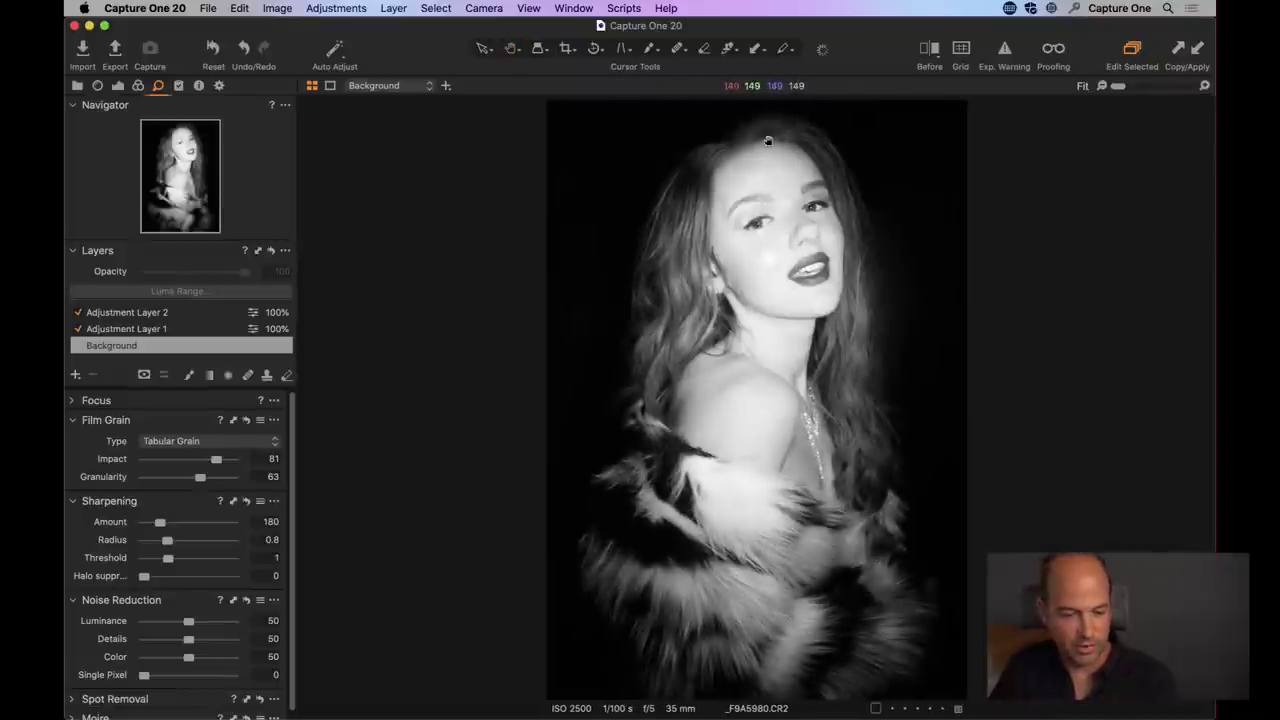
pyautogui.press('super+shift+b')
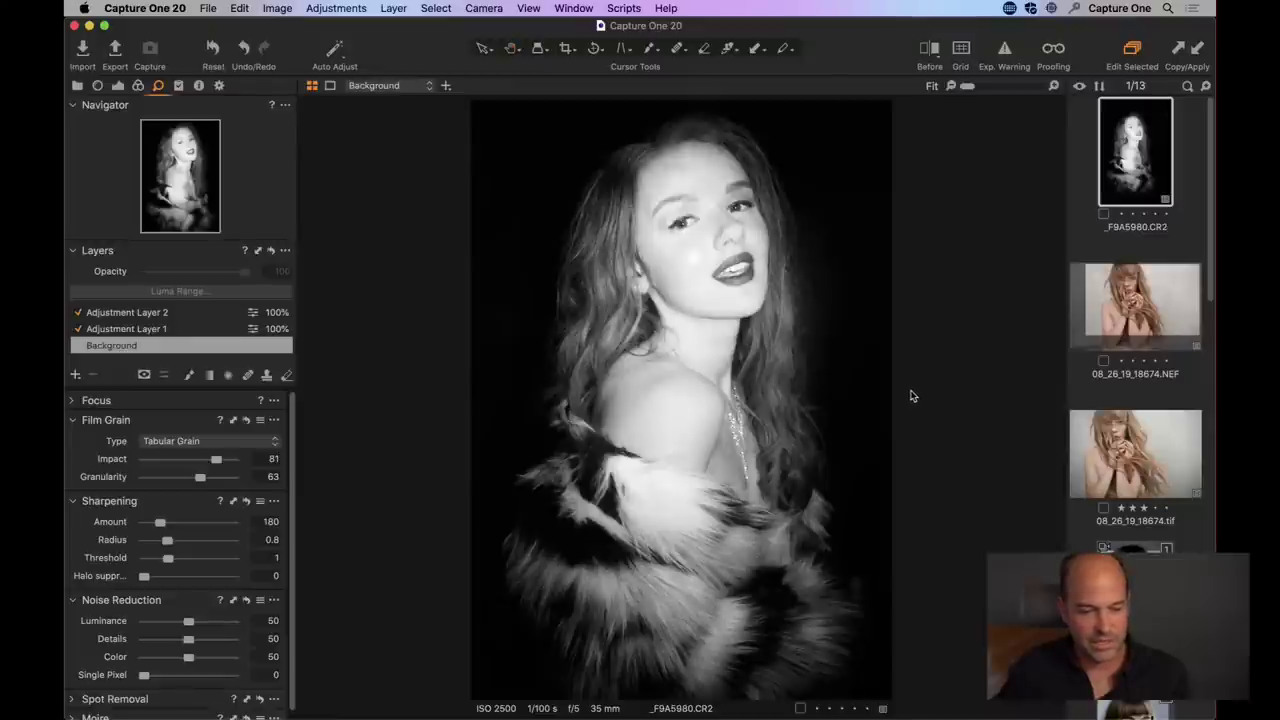
pyautogui.click(150, 330)
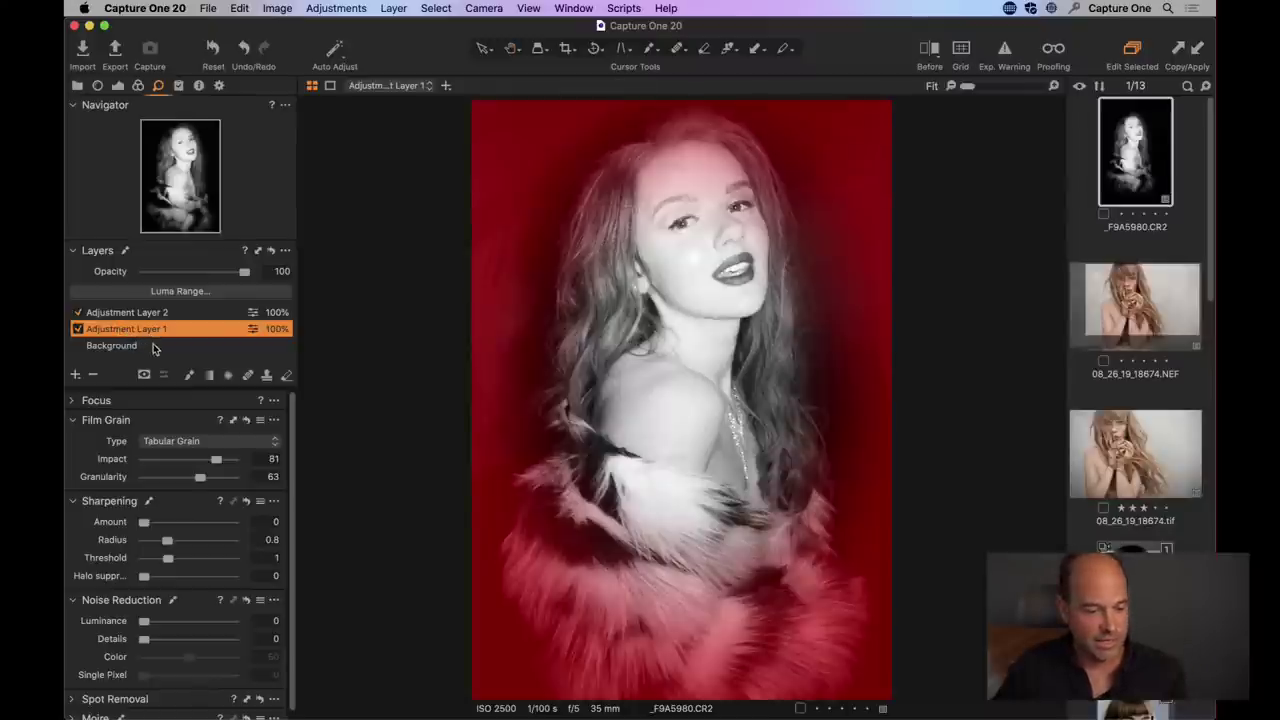
pyautogui.click(87, 333)
pyautogui.click(87, 333)
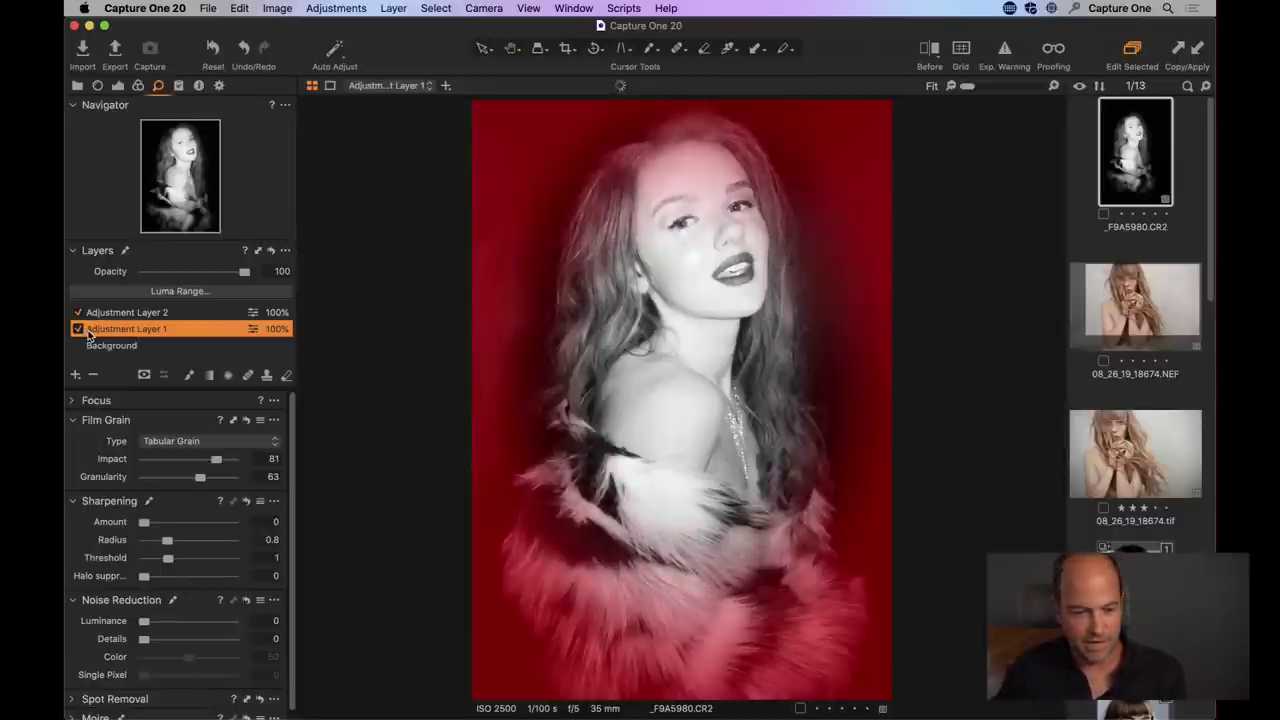
pyautogui.click(228, 375)
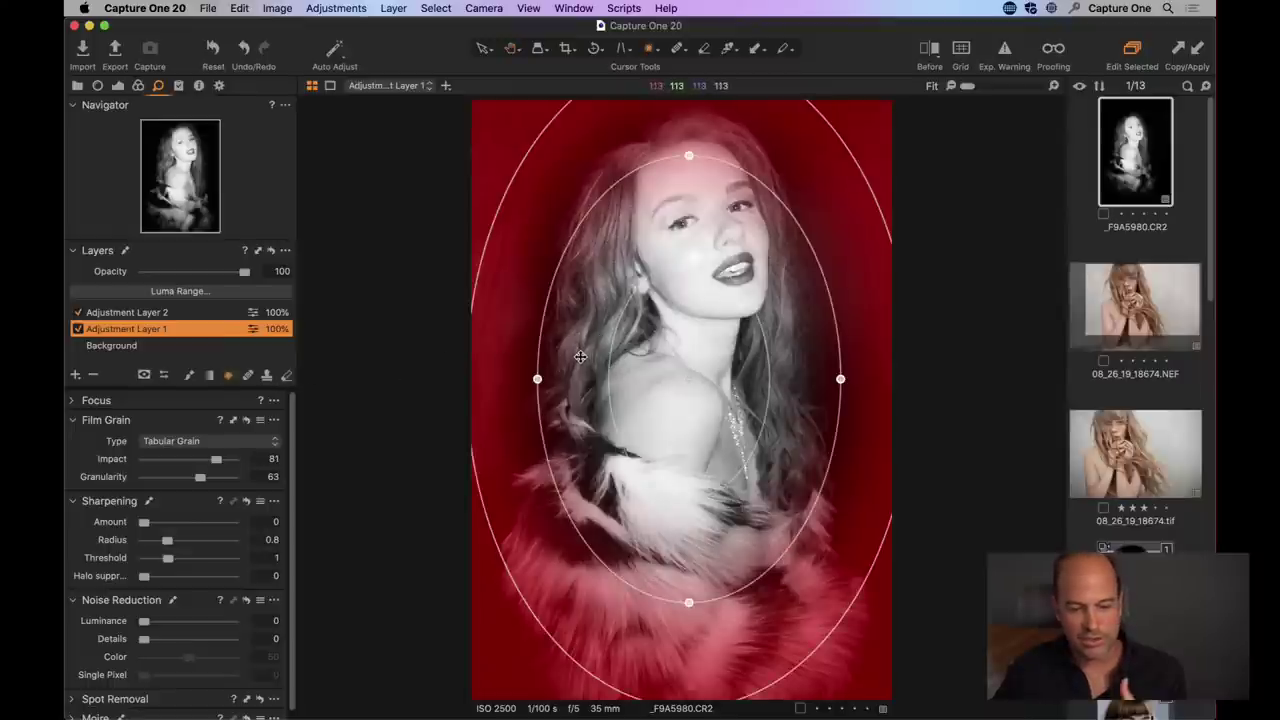
# - Hide the mask and compare Adjustment Layer 1's Black -37 against 0 and layer off
pyautogui.press('m')
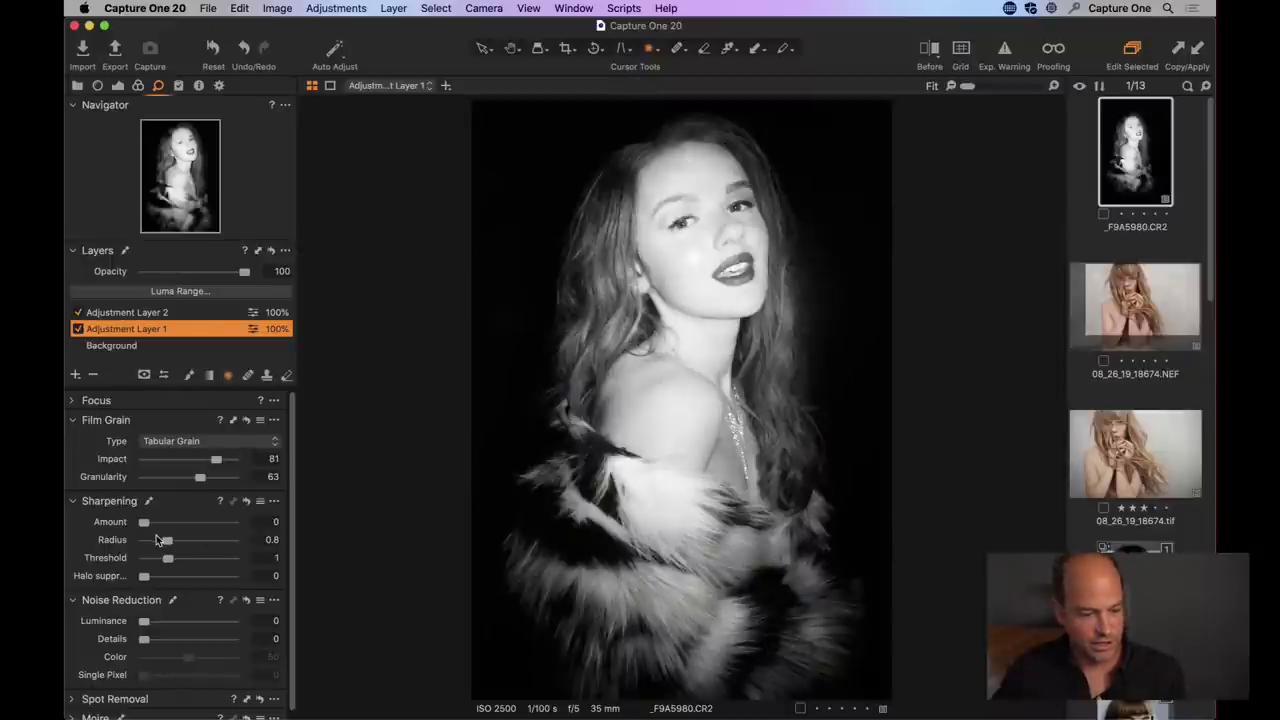
pyautogui.click(118, 87)
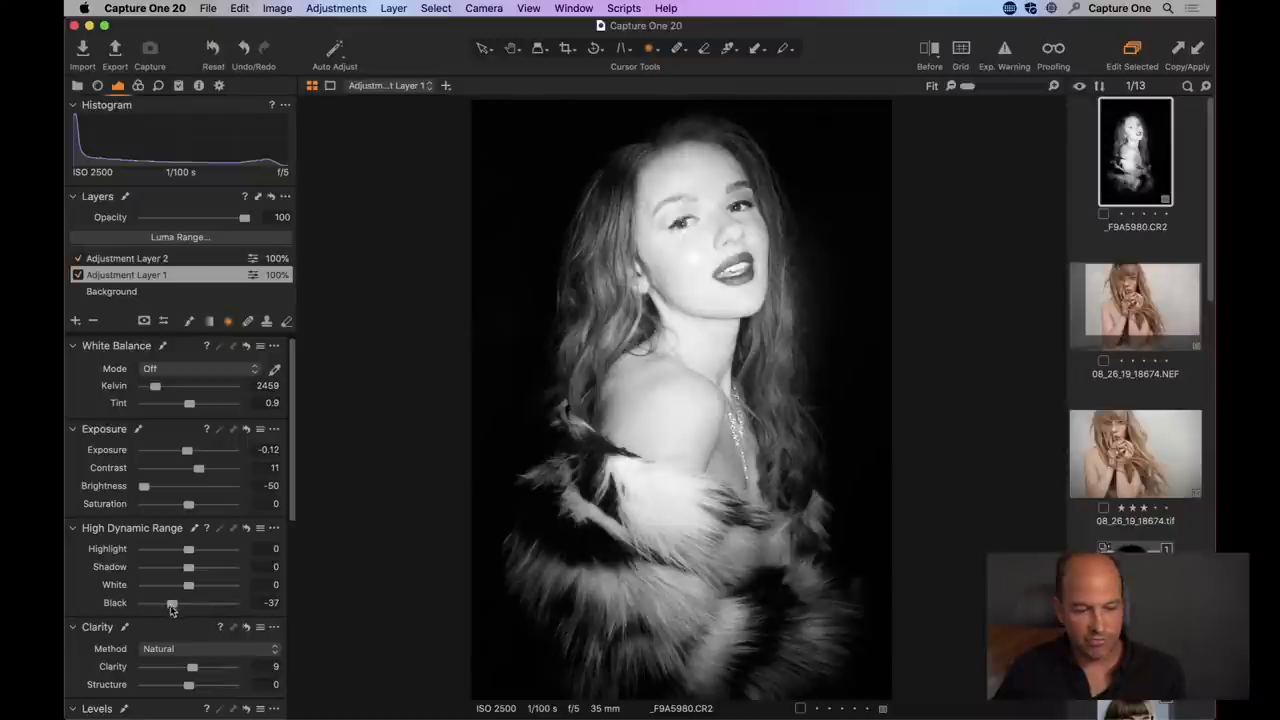
pyautogui.doubleClick(117, 605)
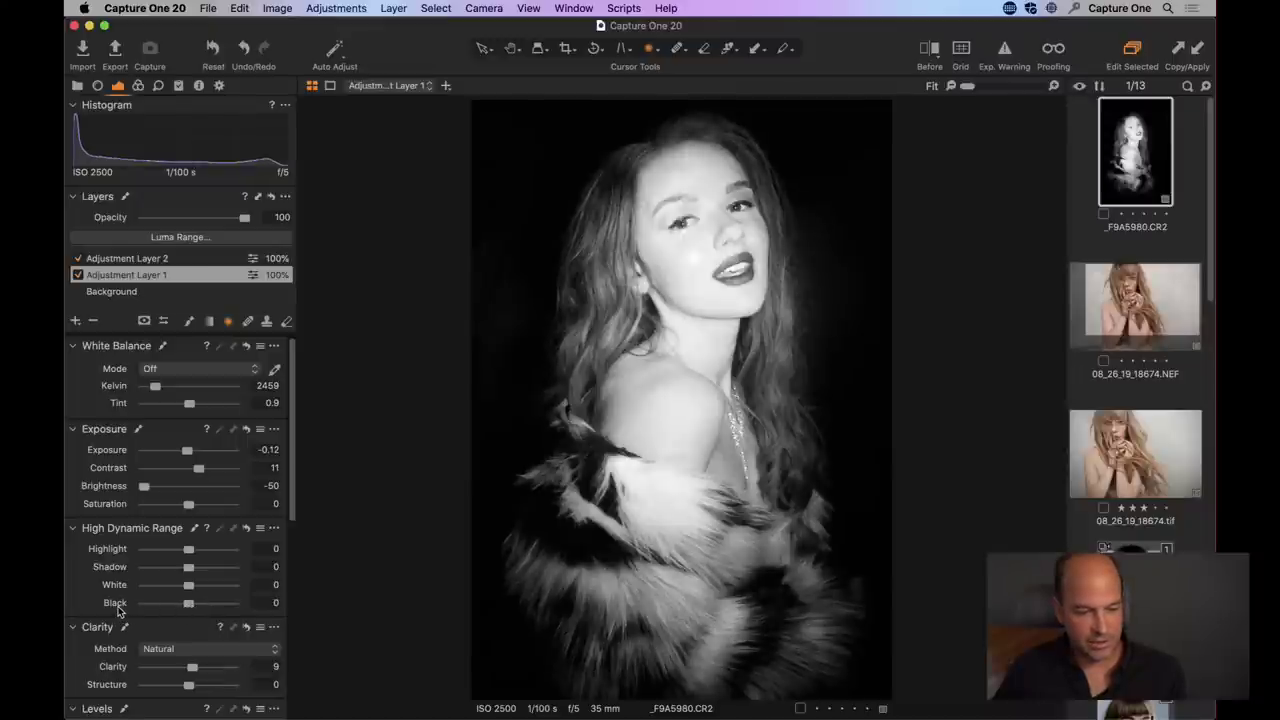
pyautogui.press('super+z')
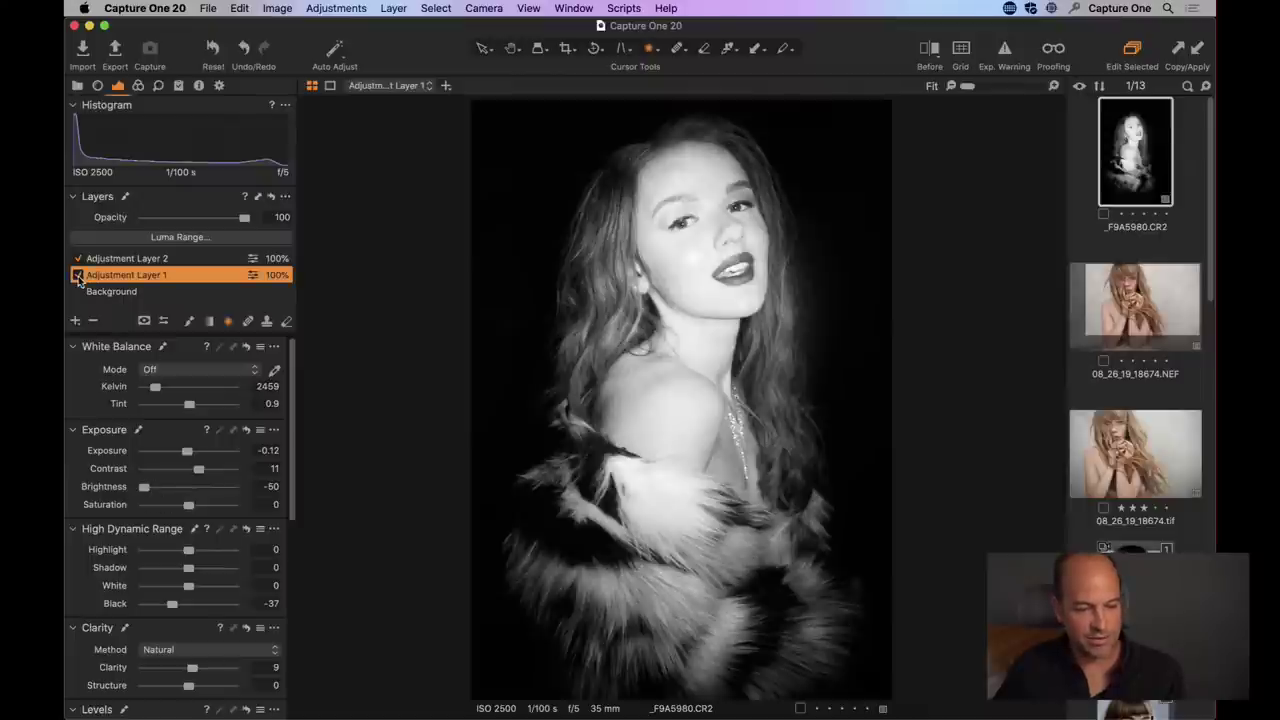
pyautogui.click(77, 276)
pyautogui.click(78, 276)
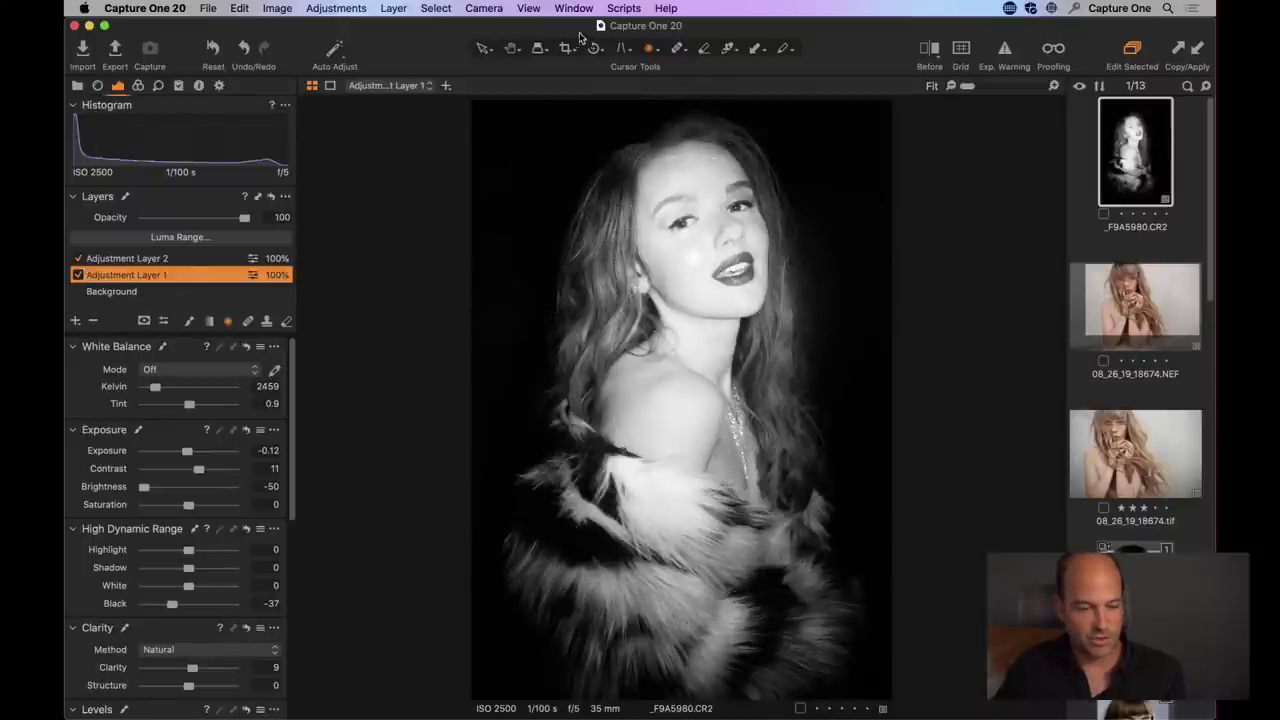
pyautogui.click(512, 50)
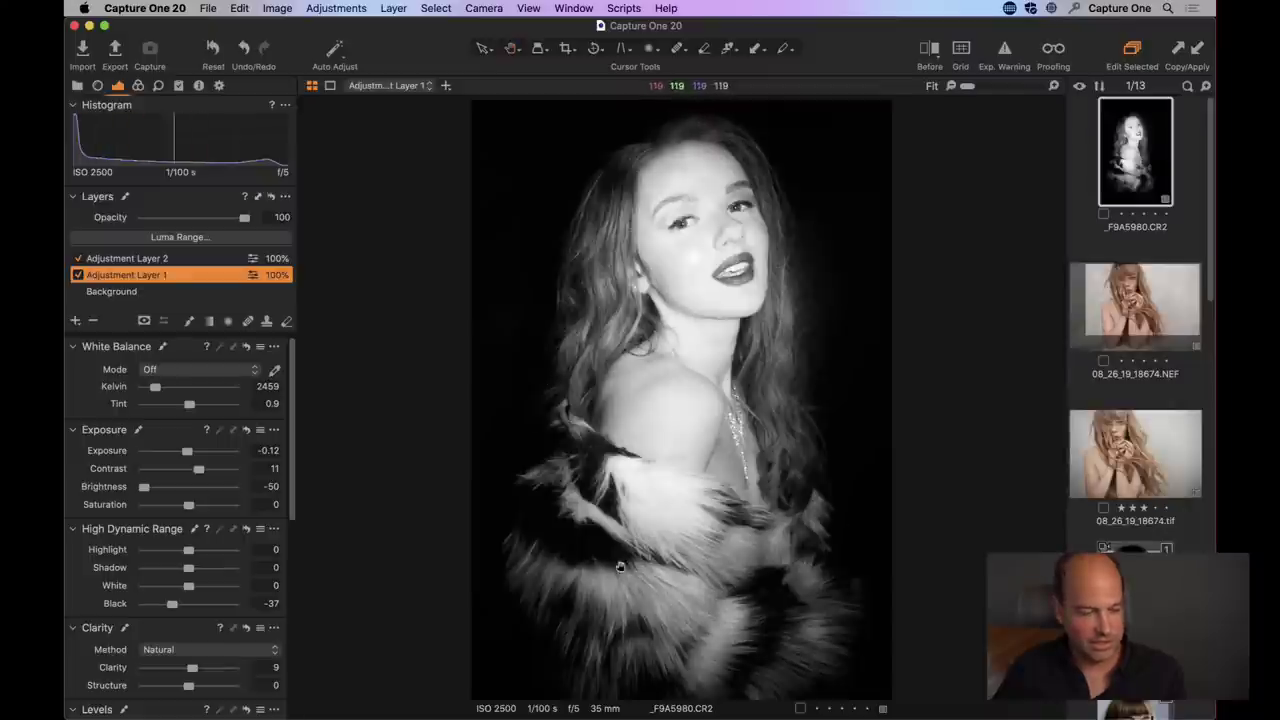
pyautogui.click(115, 260)
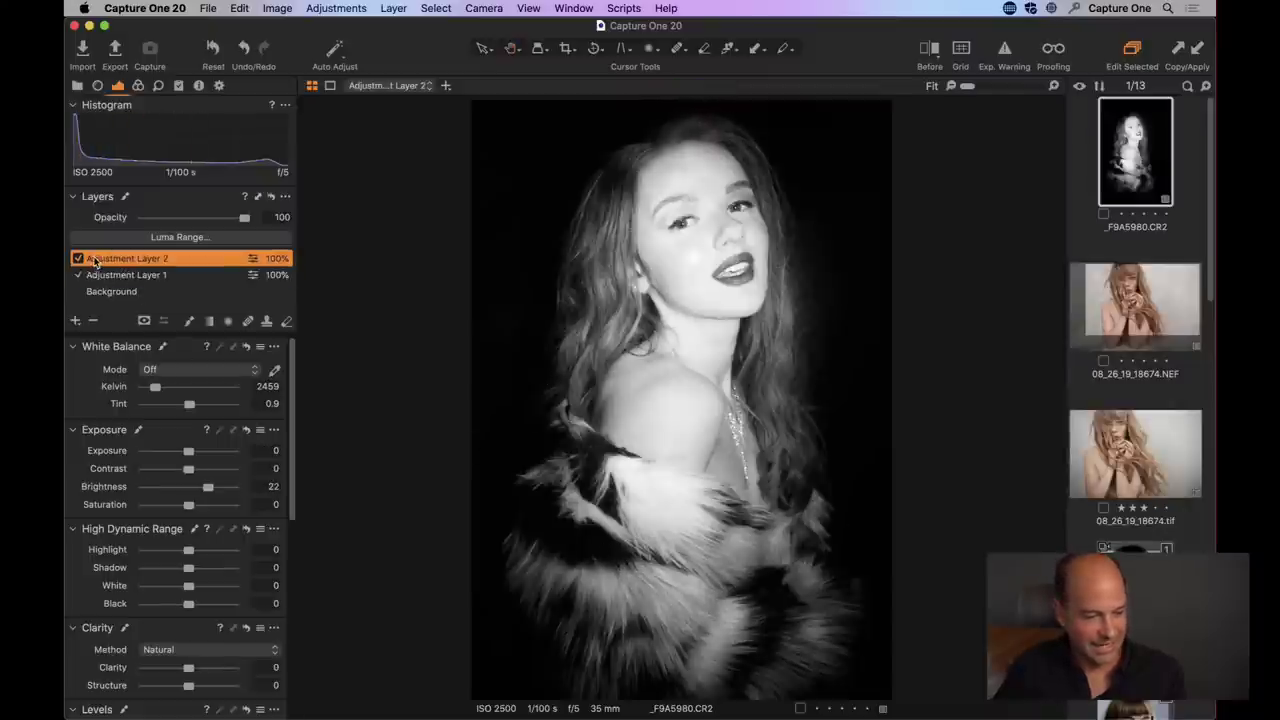
pyautogui.press('m')
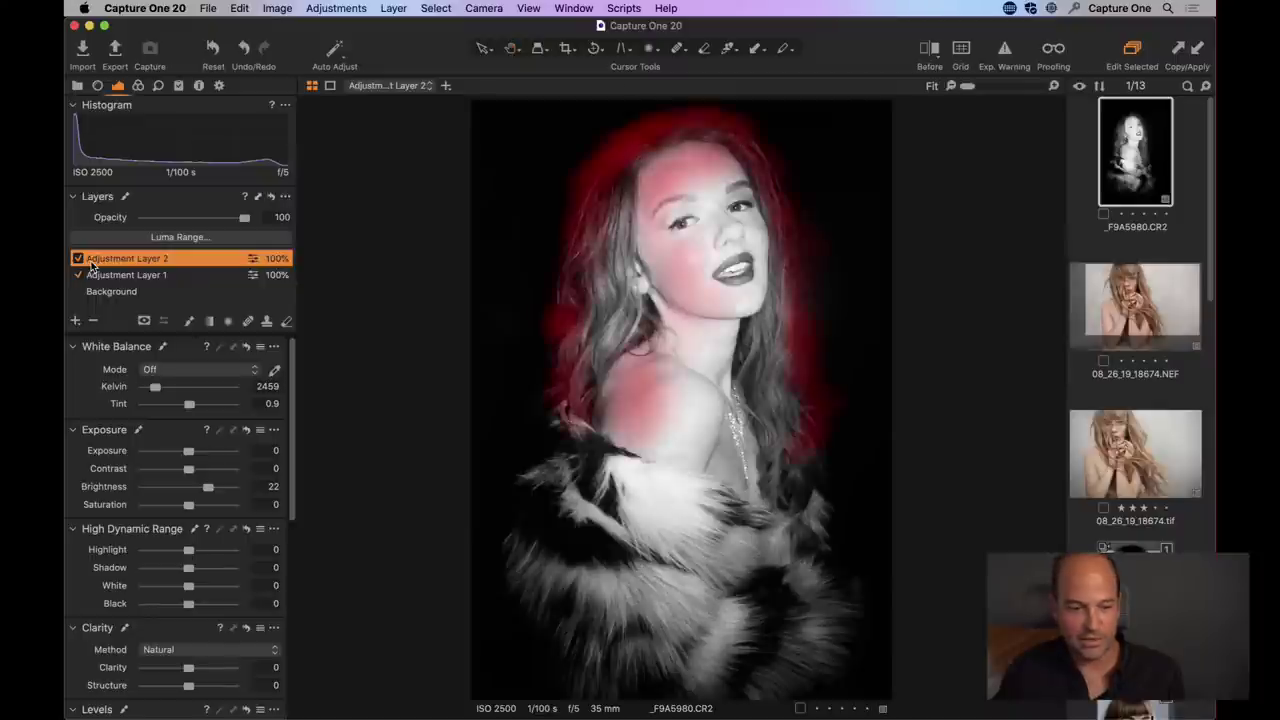
pyautogui.press('m')
pyautogui.hotkey('alt', 'm')
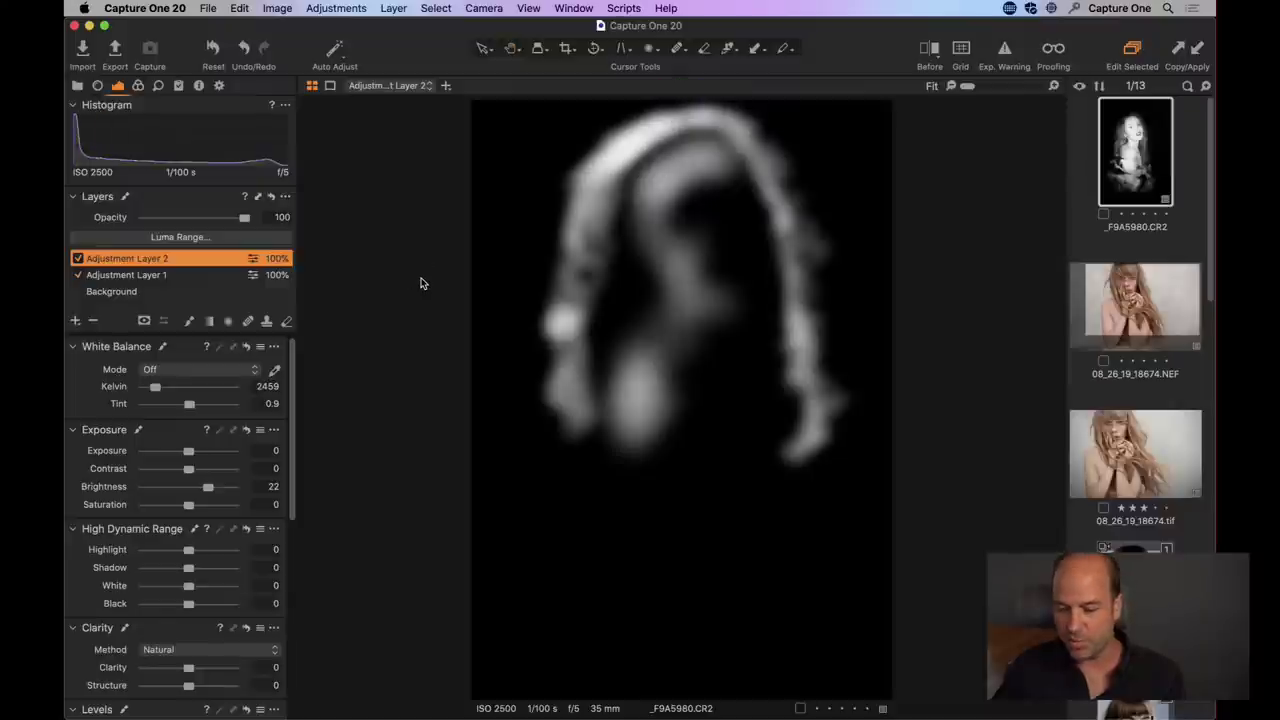
pyautogui.hotkey('alt', 'm')
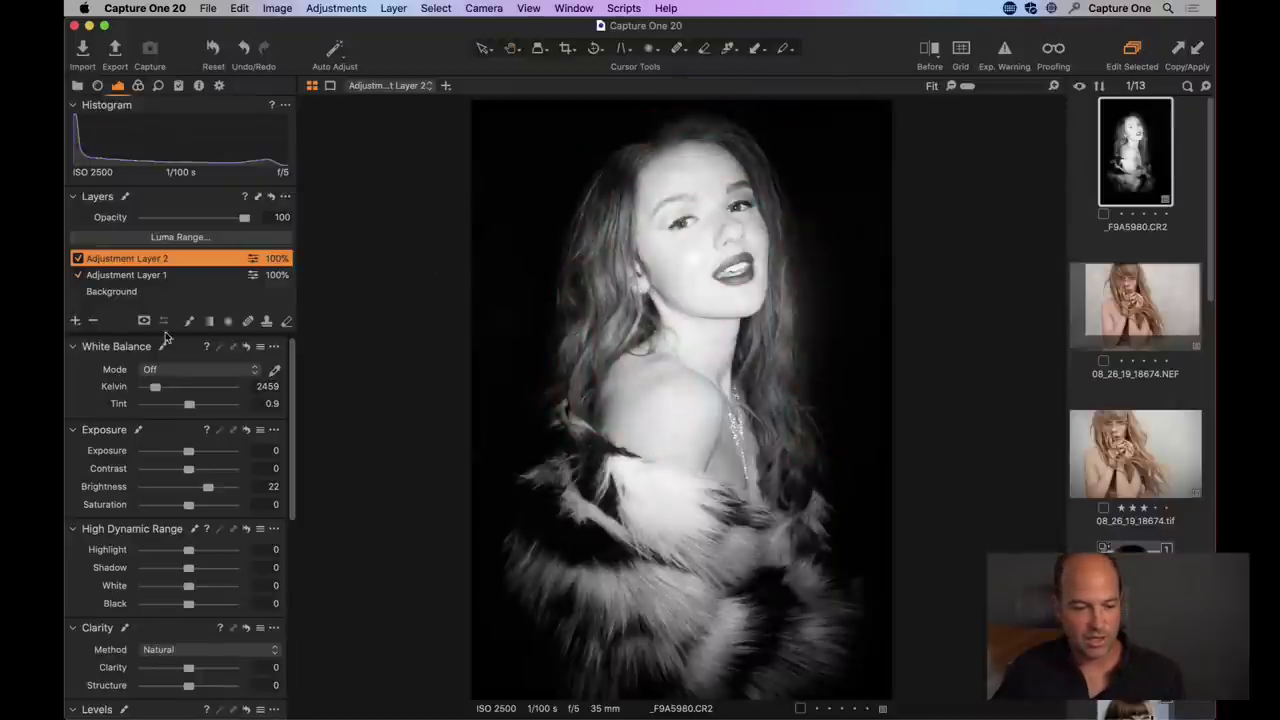
pyautogui.click(78, 258)
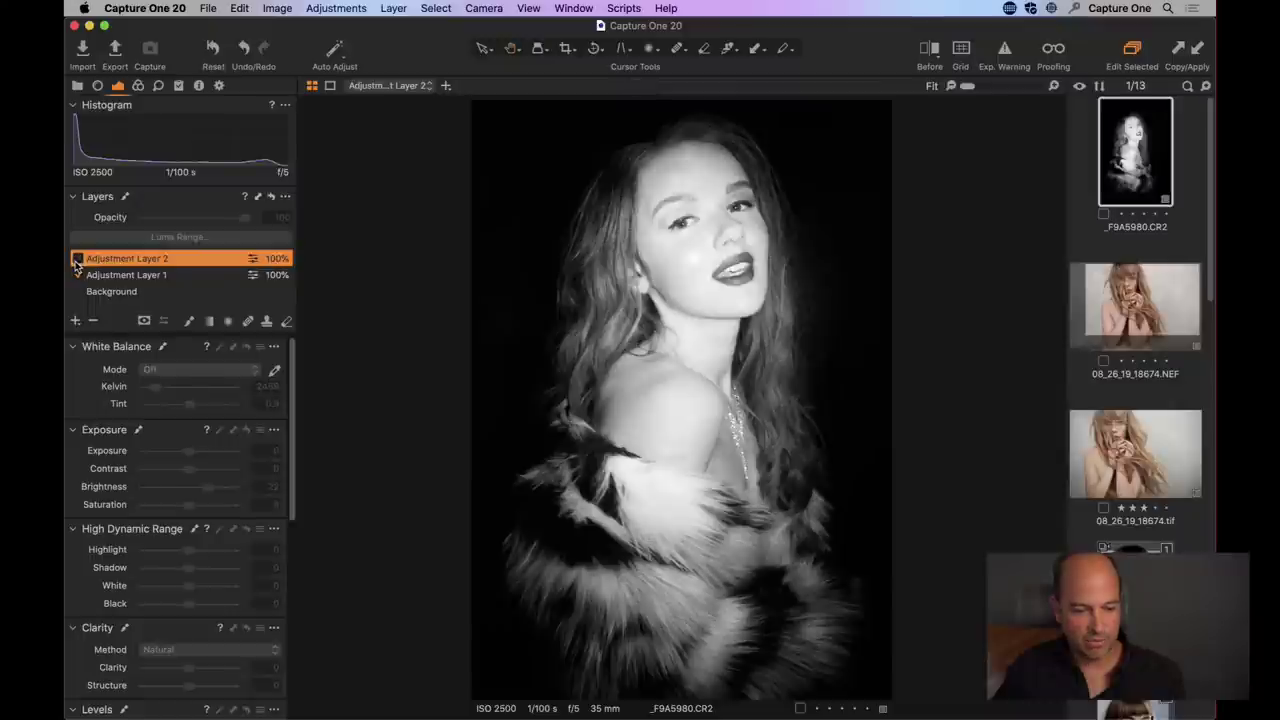
pyautogui.click(78, 259)
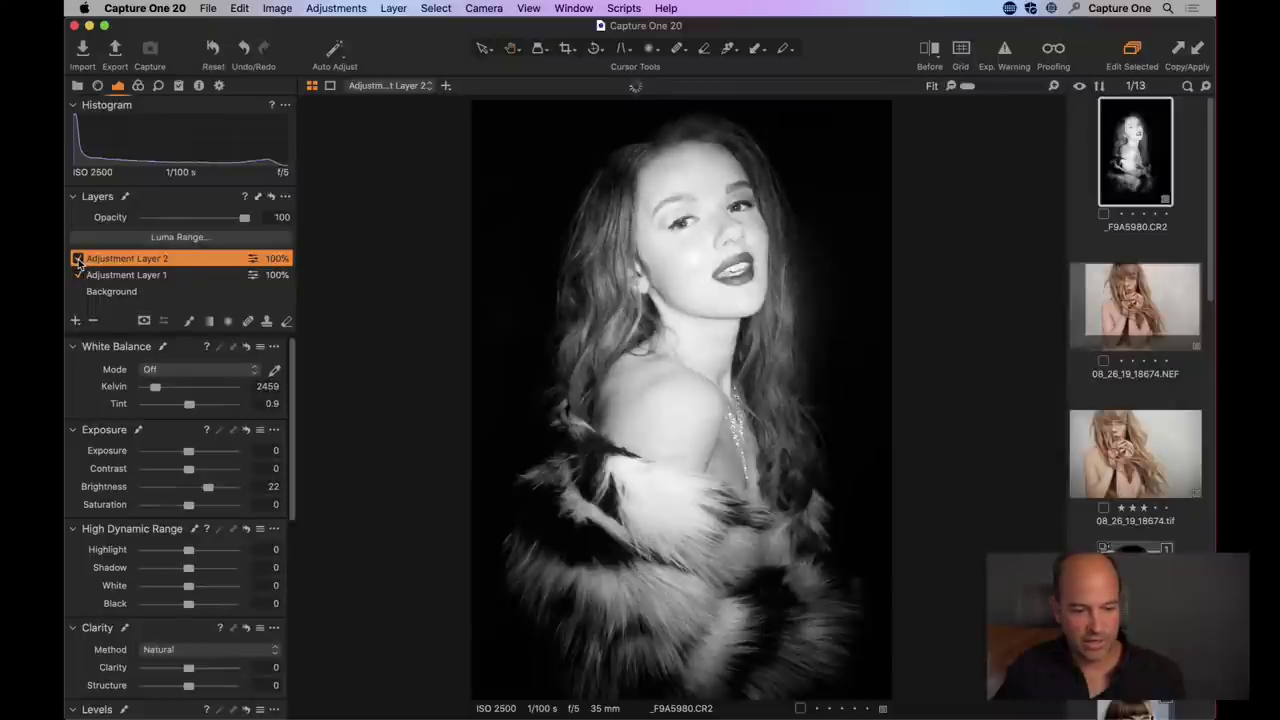
pyautogui.click(78, 259)
pyautogui.click(78, 259)
pyautogui.click(78, 259)
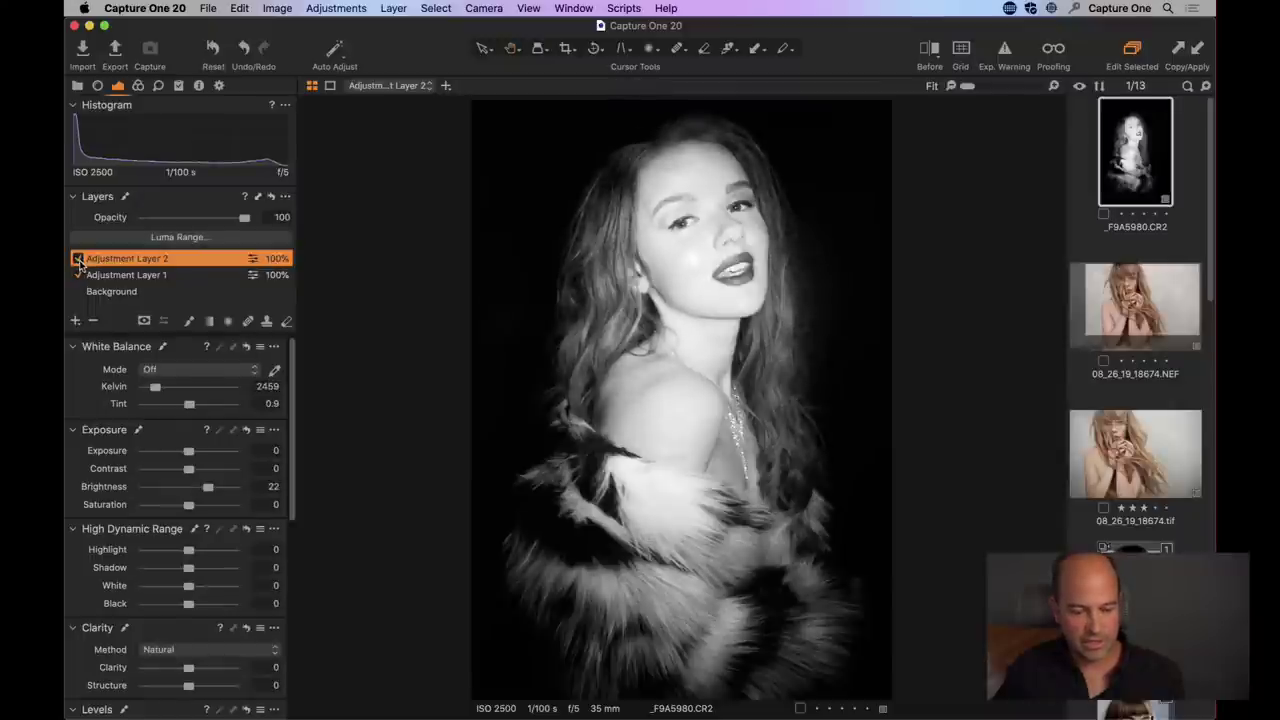
pyautogui.click(78, 259)
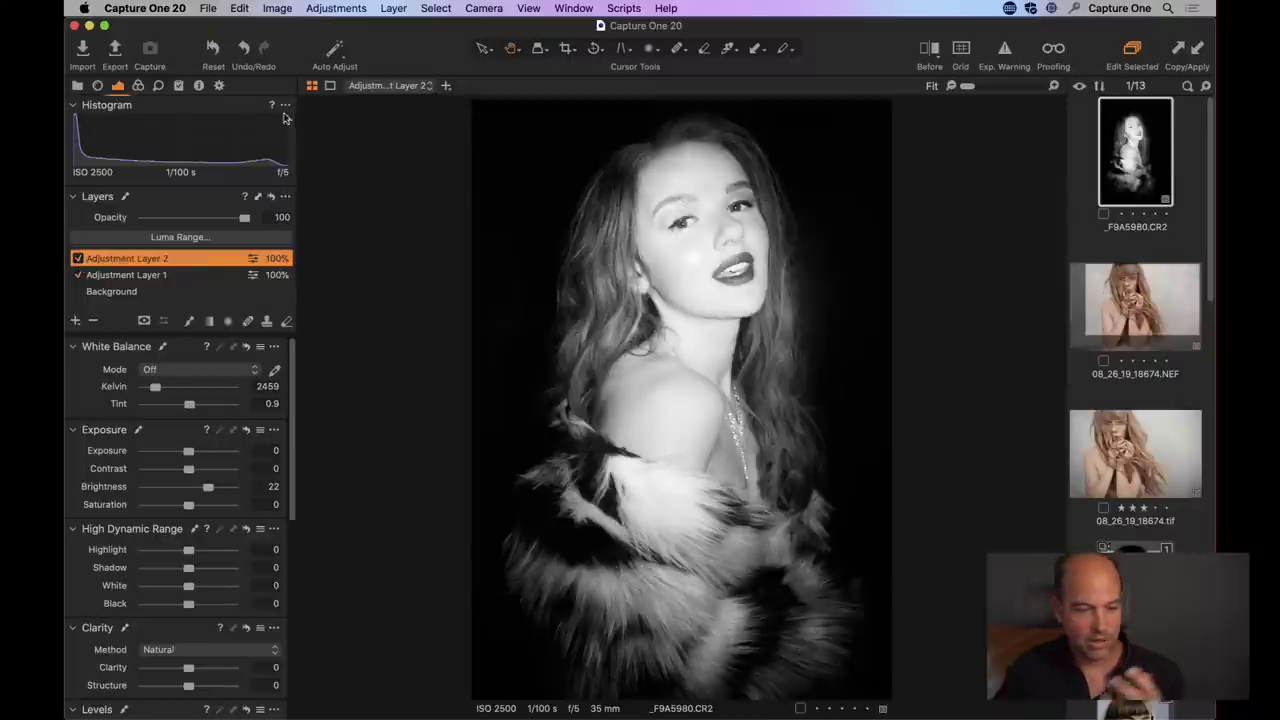
# - Inspect the face at 100%, then show the Details settings with the whole portrait fitted
pyautogui.doubleClick(682, 195)
pyautogui.moveTo(716, 420); pyautogui.dragTo(654, 286)
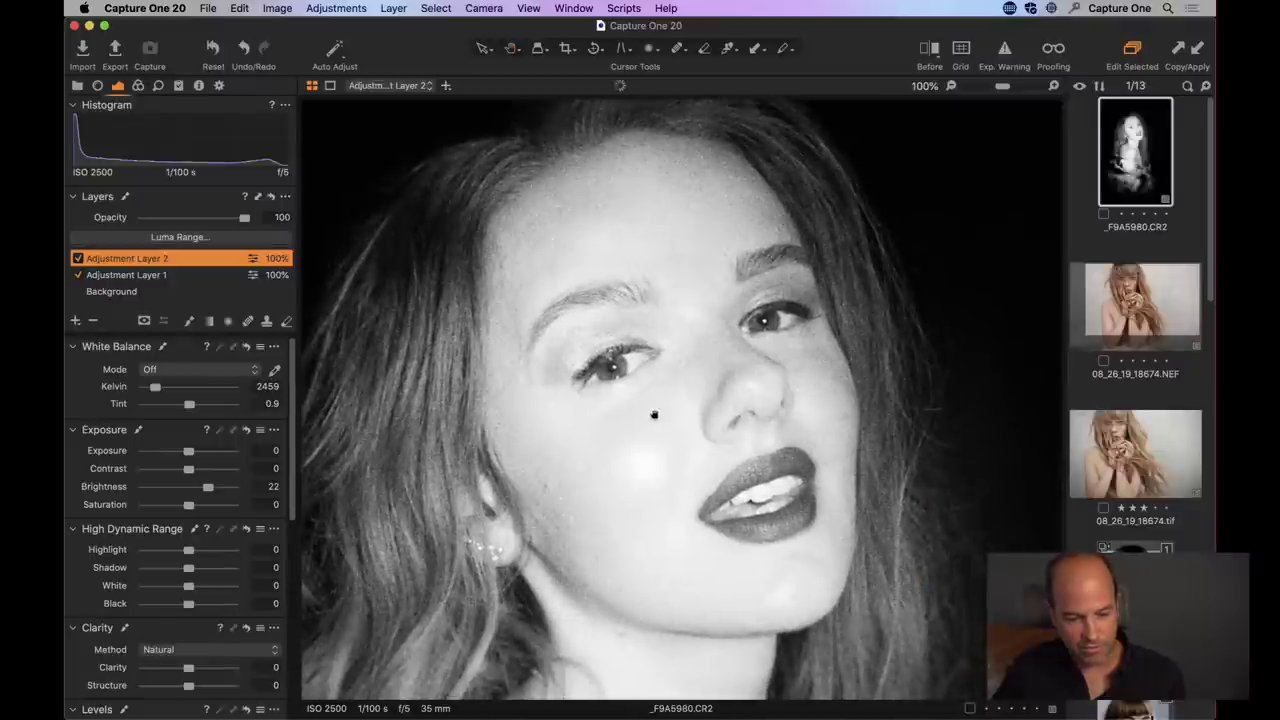
pyautogui.scroll(-2, 663, 414)
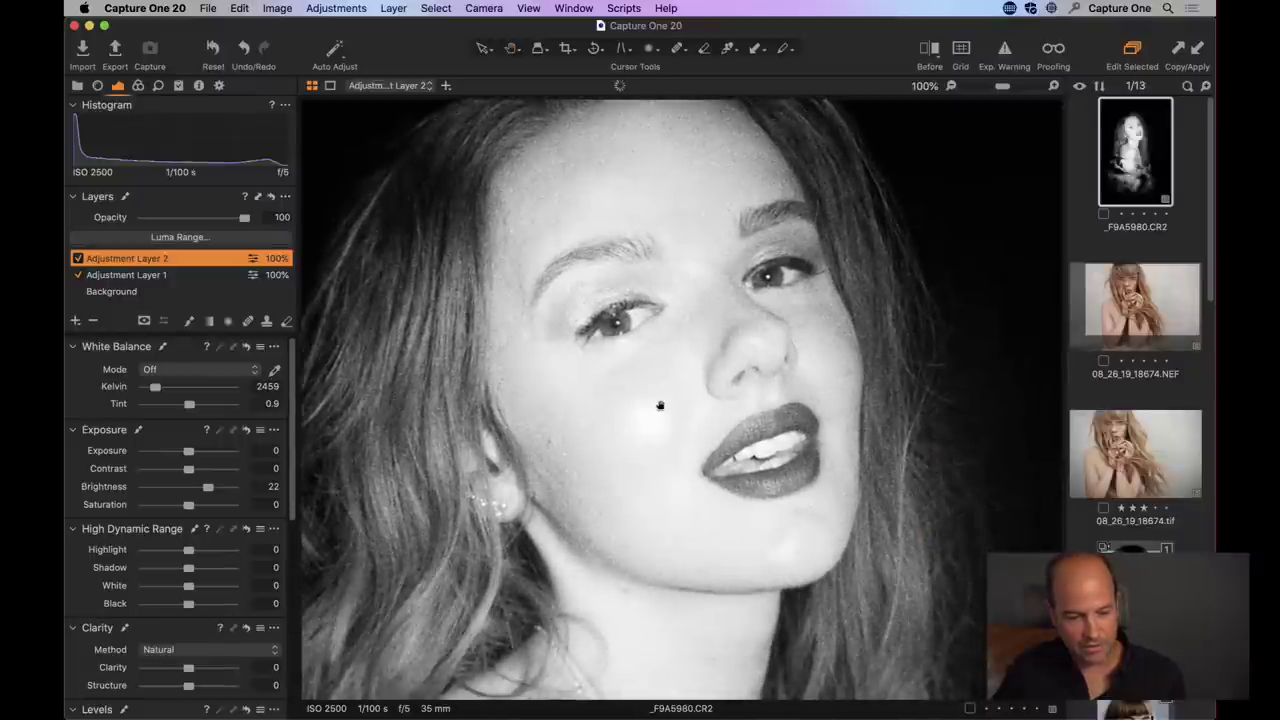
pyautogui.click(158, 86)
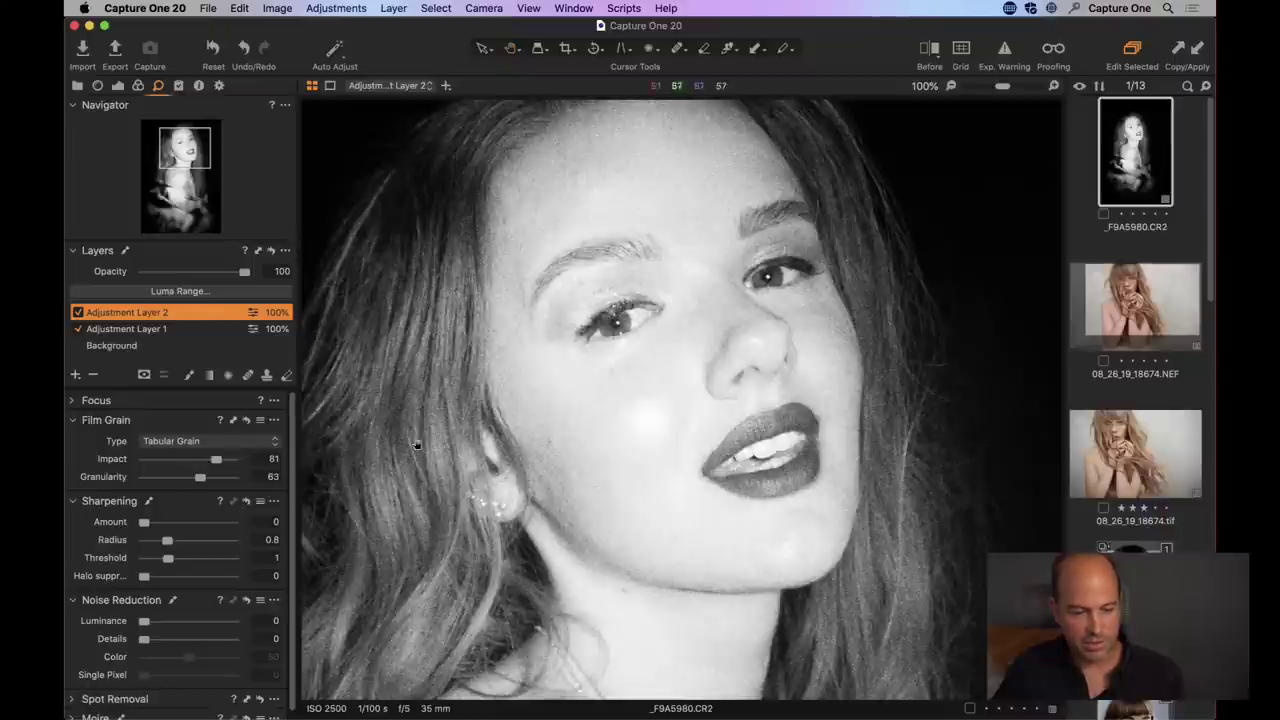
pyautogui.press('super+0')
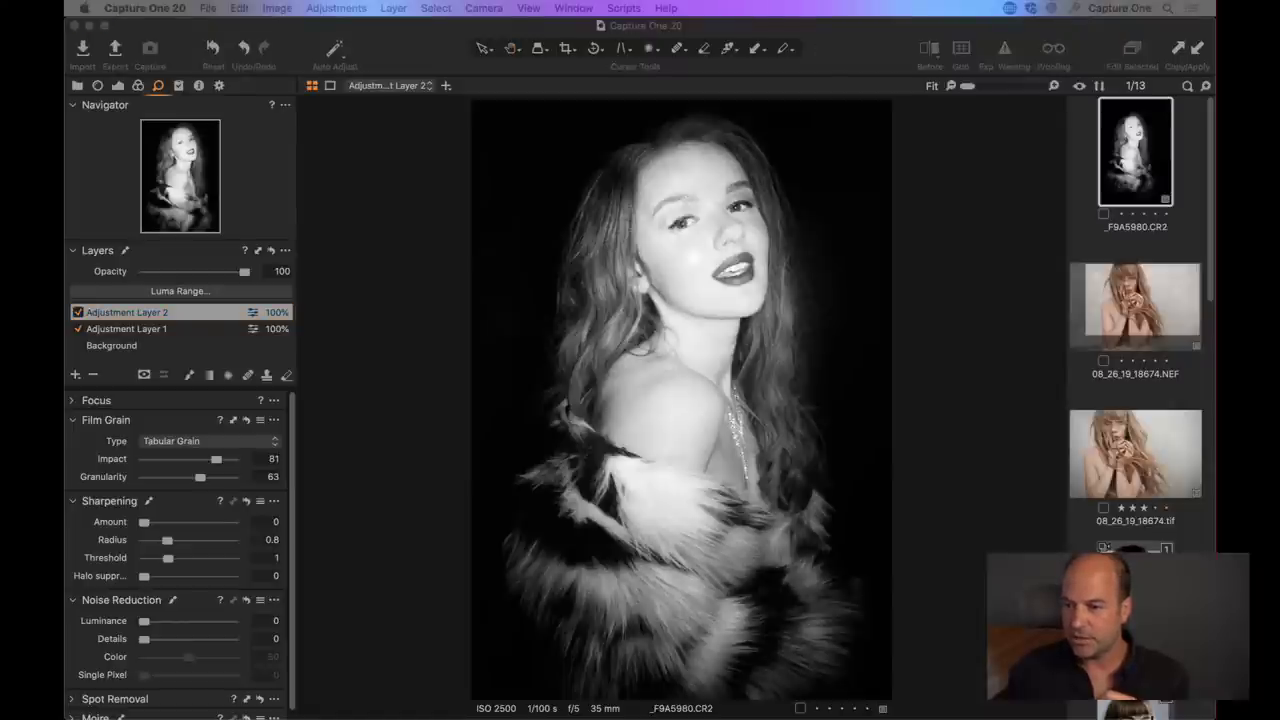
pyautogui.press('h')
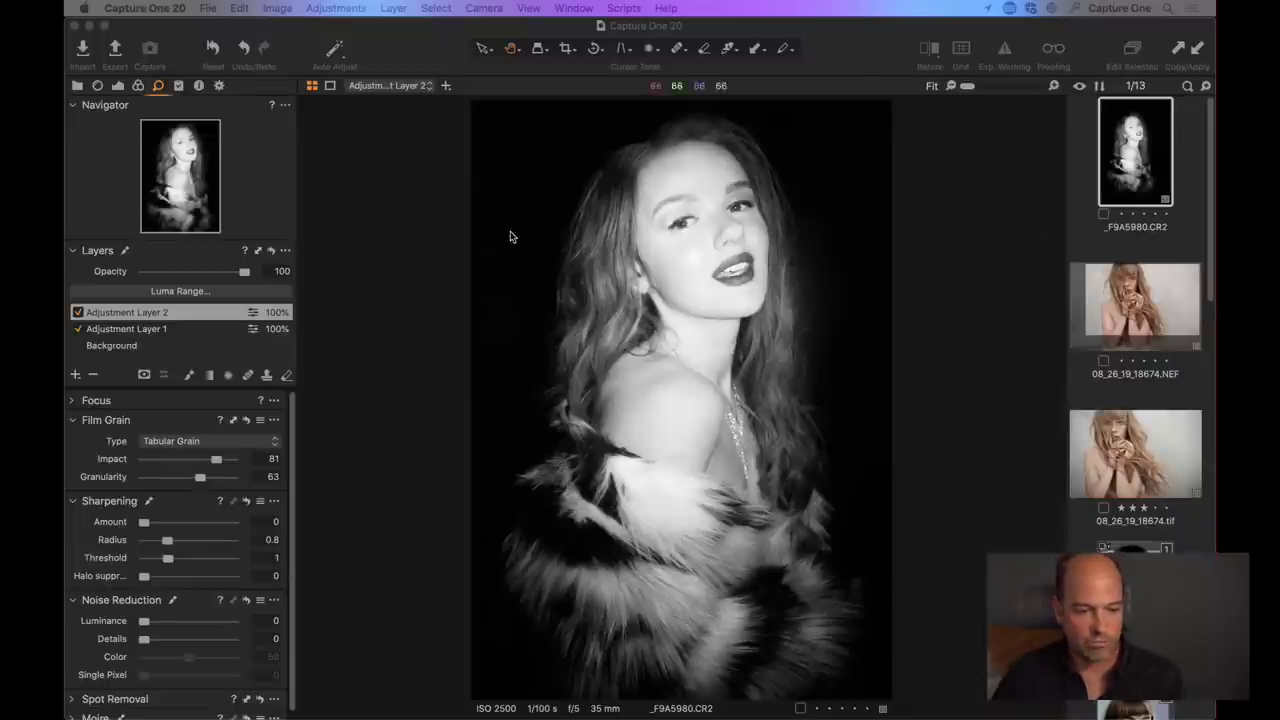
# - Toggle Black & White off and on to compare, then set Red sensitivity to -37
pyautogui.click(138, 85)
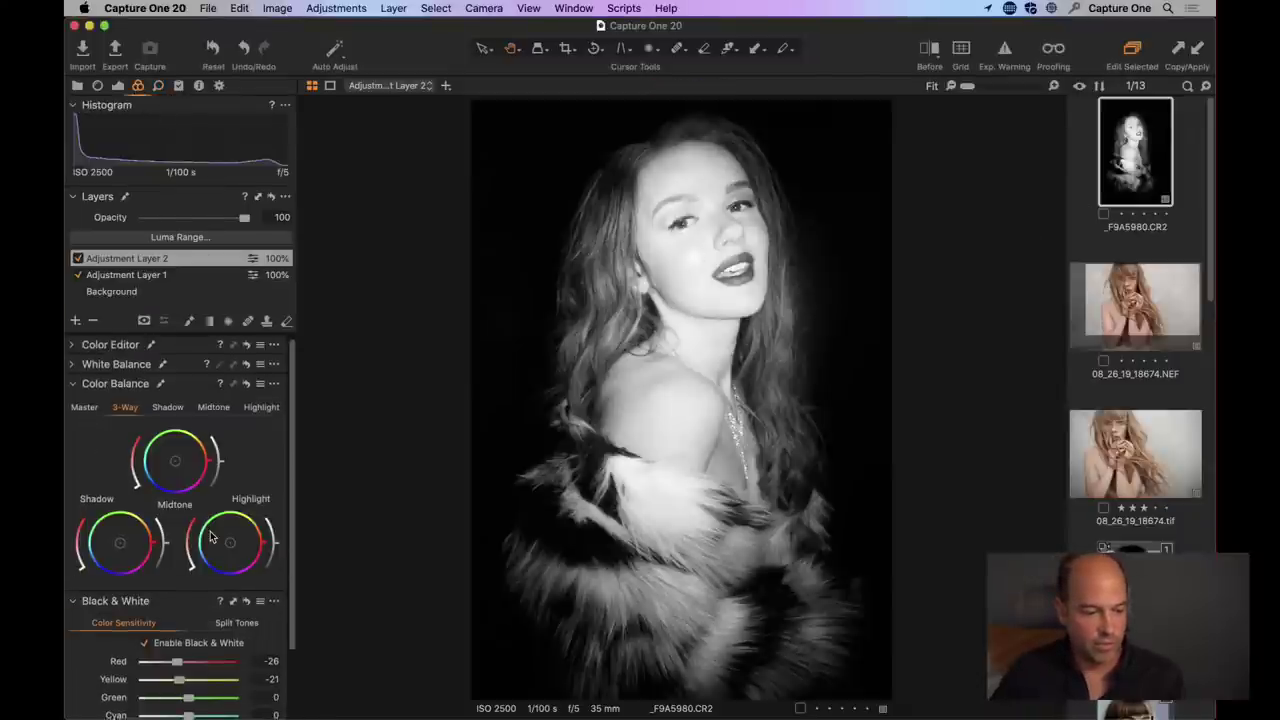
pyautogui.scroll(-2, 210, 538)
pyautogui.click(148, 558)
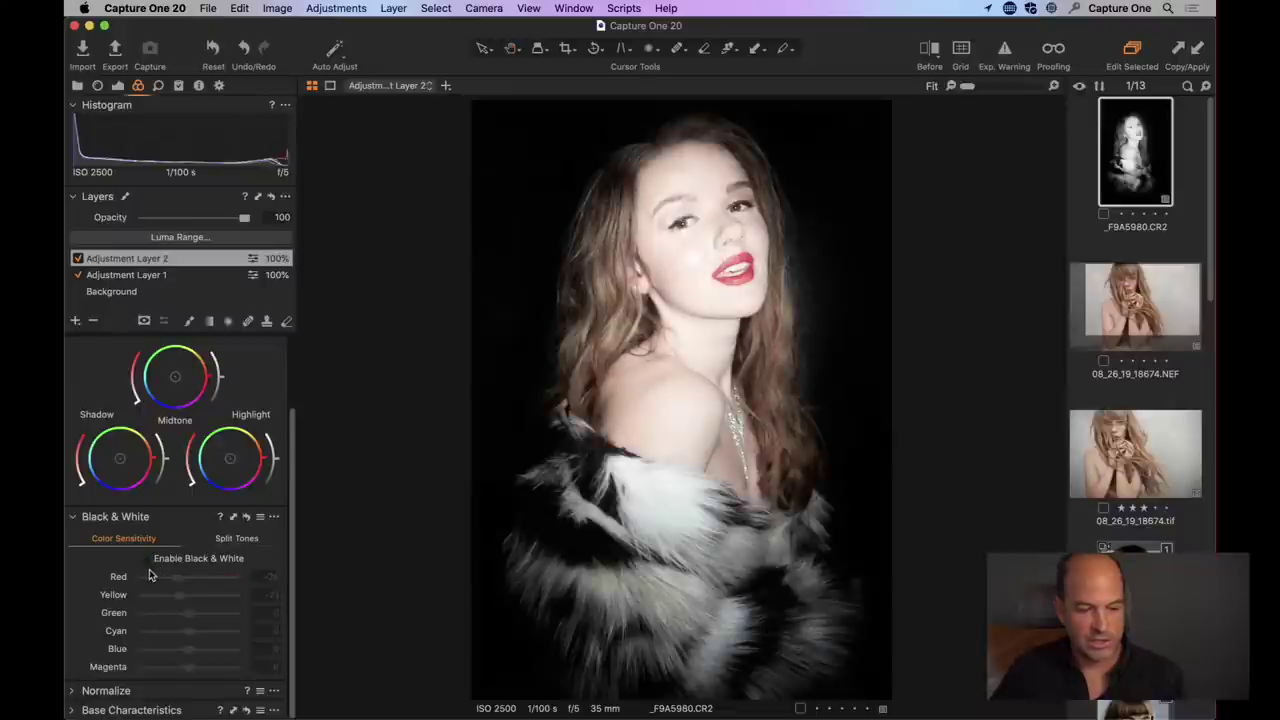
pyautogui.click(148, 560)
pyautogui.click(148, 560)
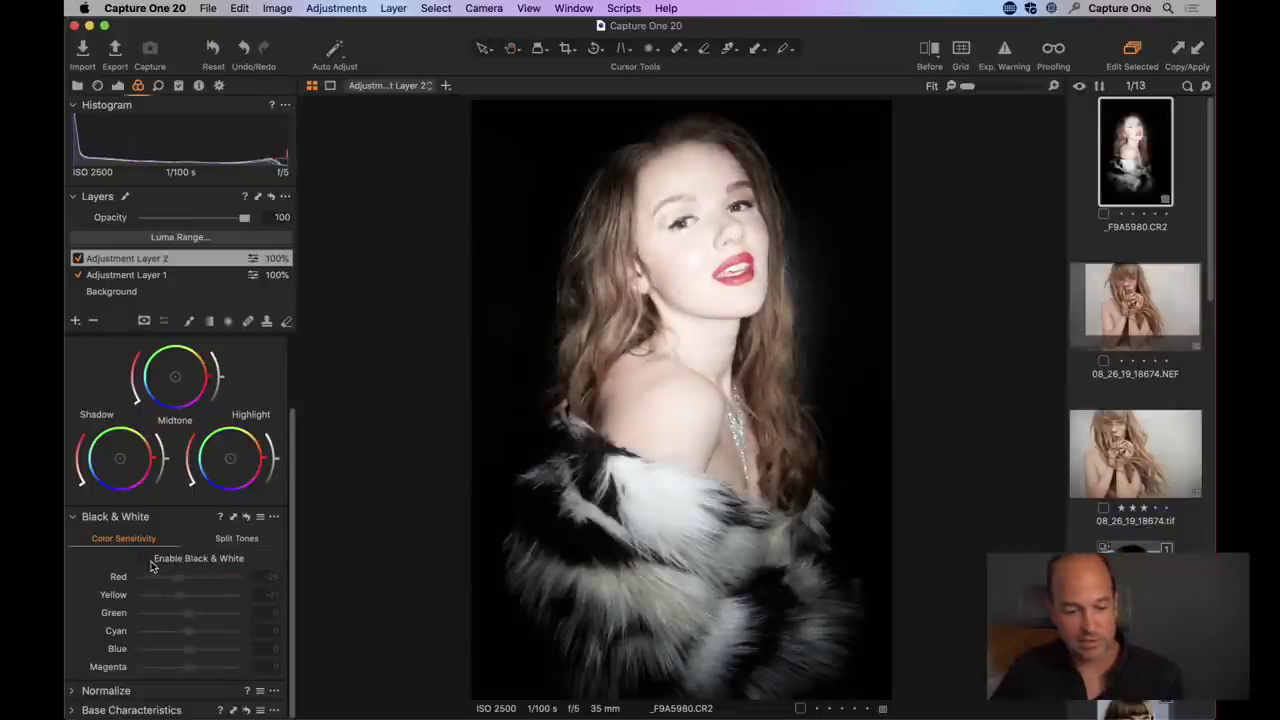
pyautogui.click(148, 559)
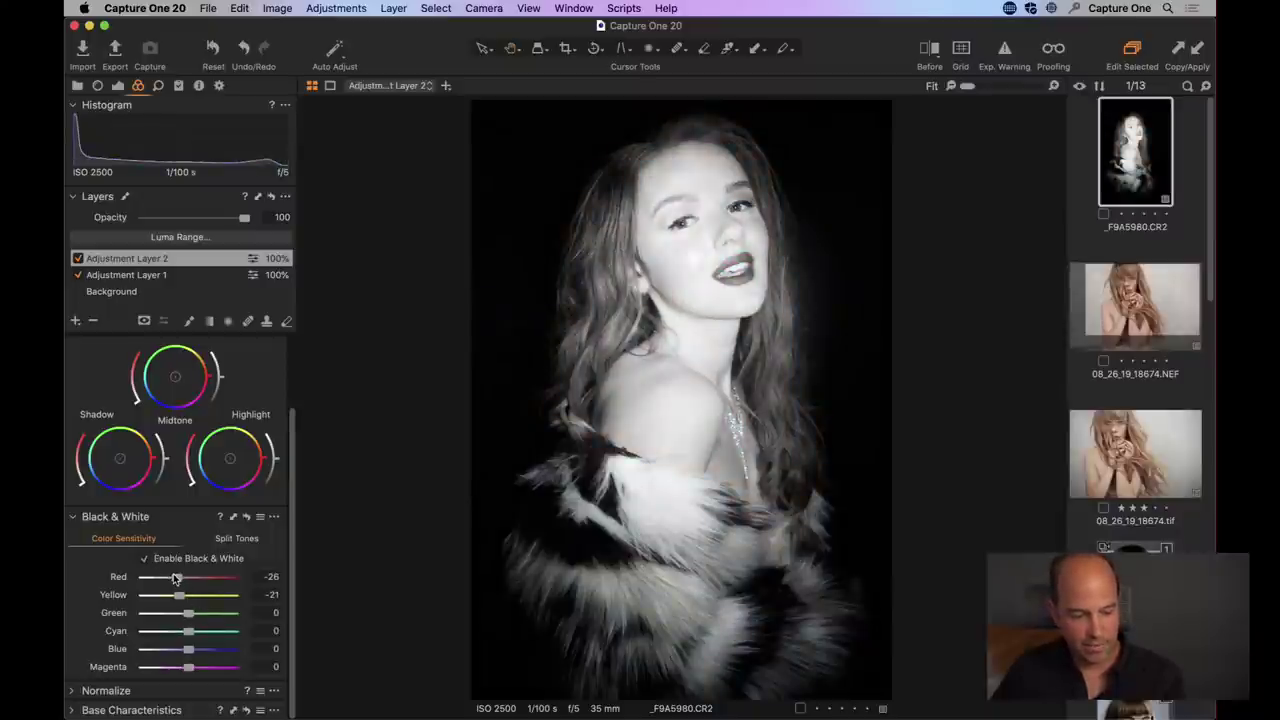
pyautogui.moveTo(175, 579)
pyautogui.mouseDown()
pyautogui.moveTo(186, 579)
pyautogui.moveTo(146, 580)
pyautogui.moveTo(232, 580)
pyautogui.moveTo(160, 582)
pyautogui.moveTo(171, 583)
pyautogui.mouseUp()
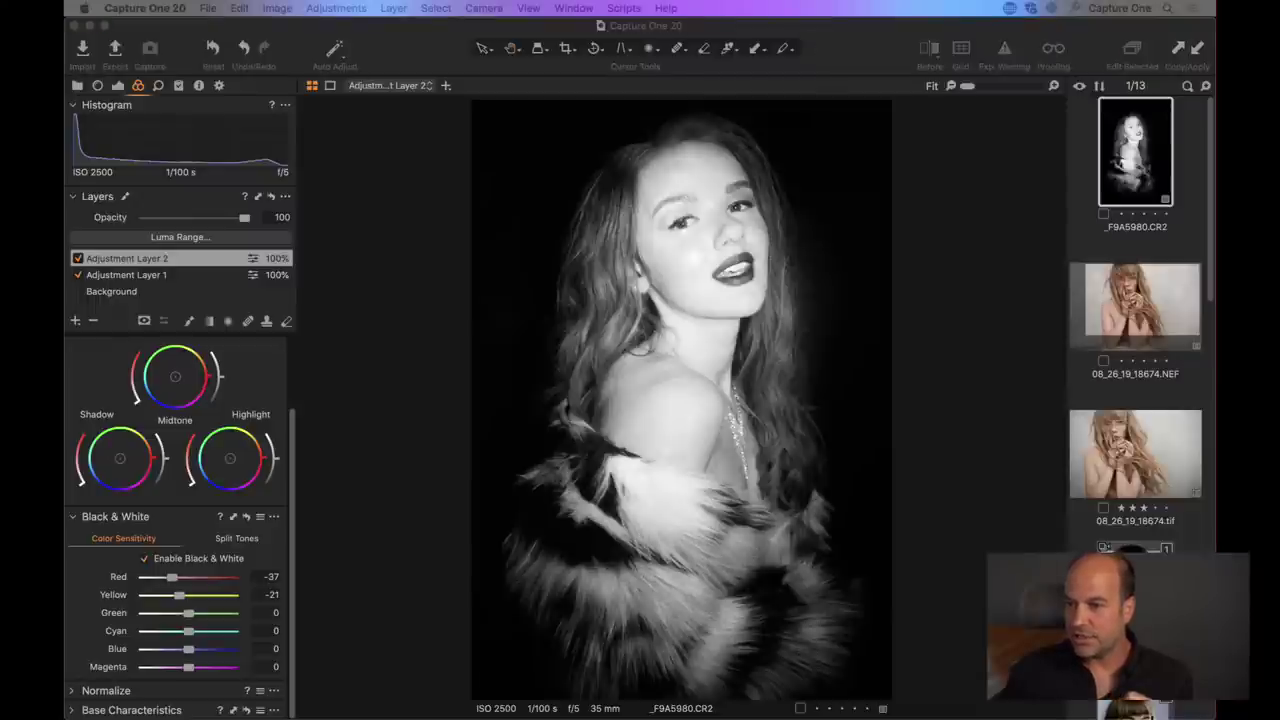
pyautogui.press('h')
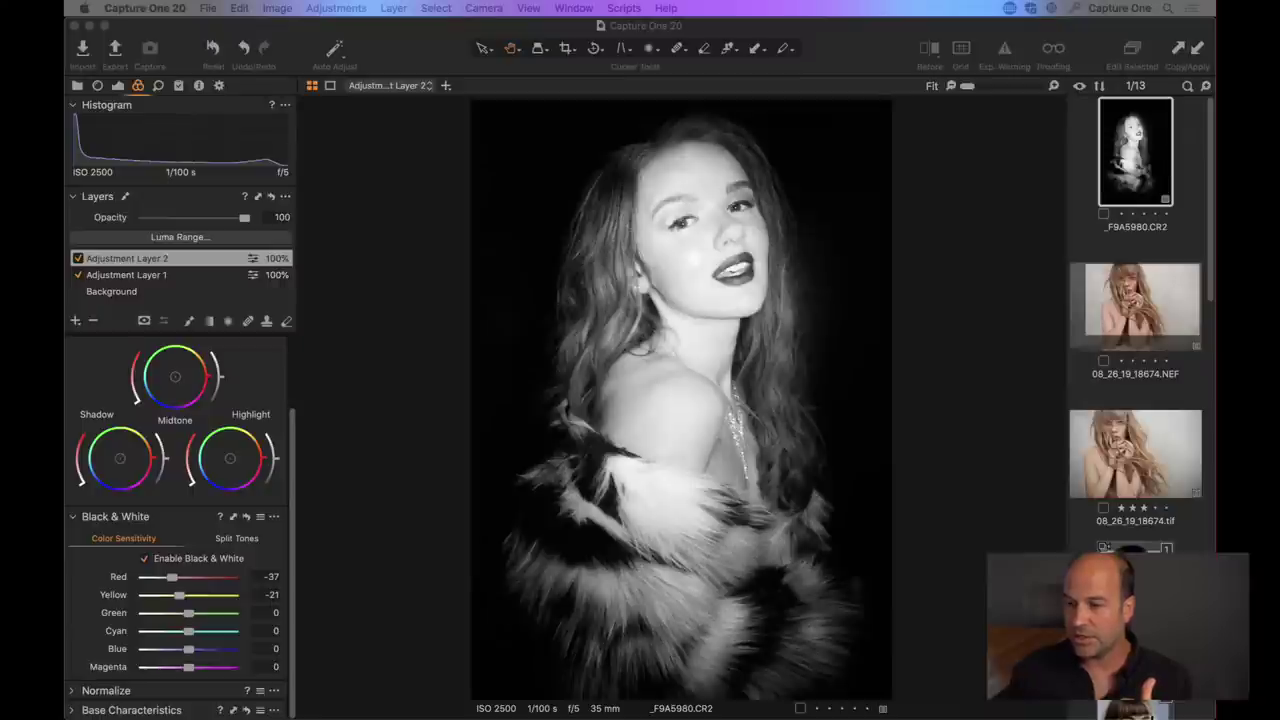
# - Review Adjustment Layer 2's hair mask in greyscale and overlay views, and set brush Flow to 10
pyautogui.click(158, 260)
pyautogui.hotkey('alt', 'm')
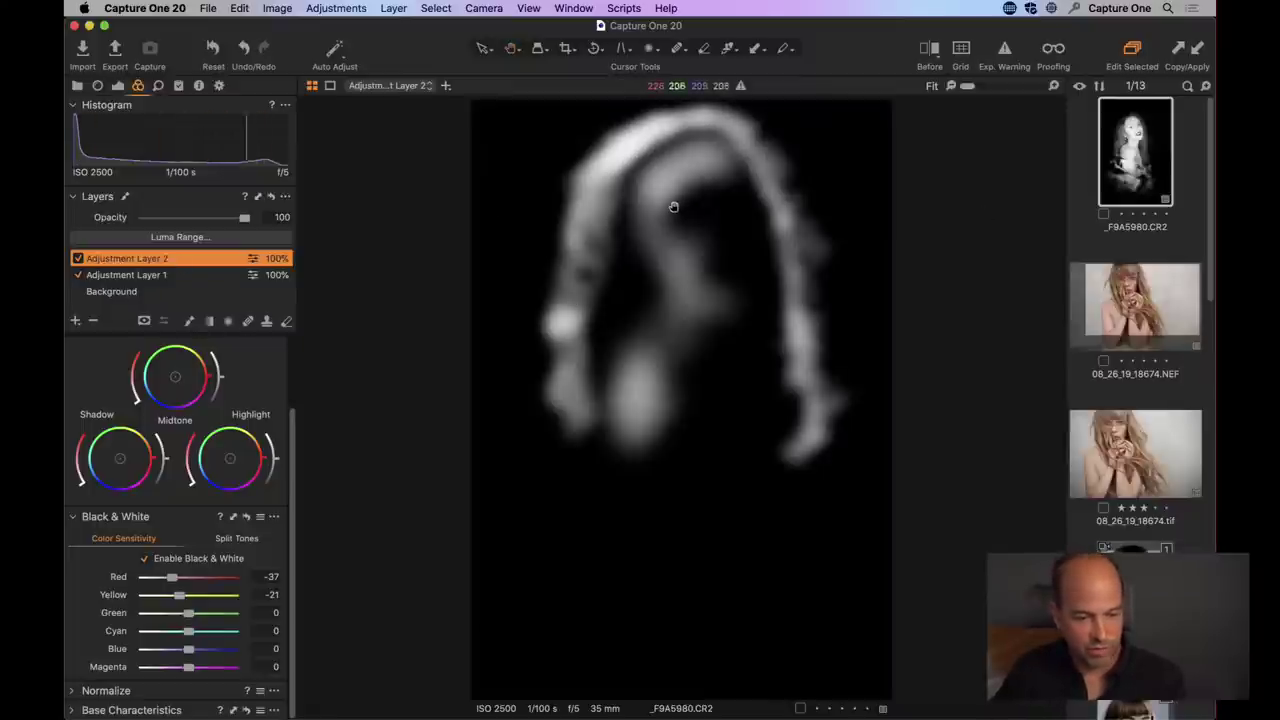
pyautogui.hotkey('alt', 'm')
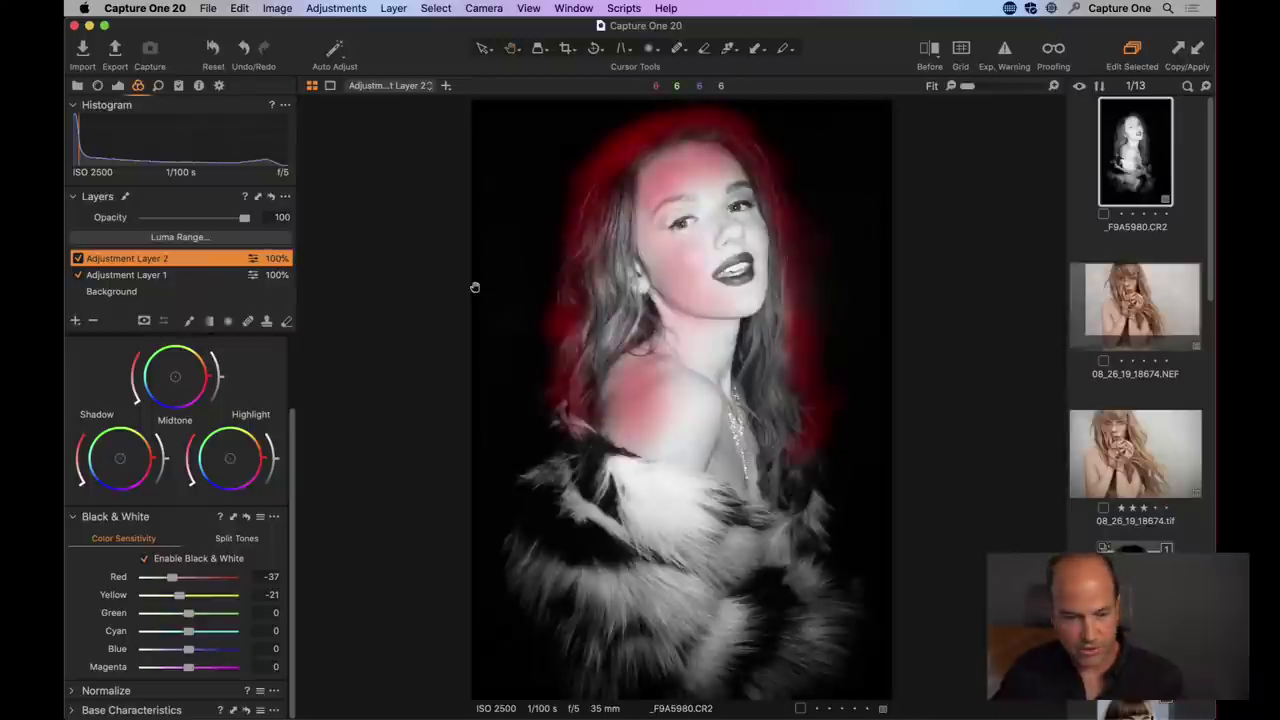
pyautogui.press('m')
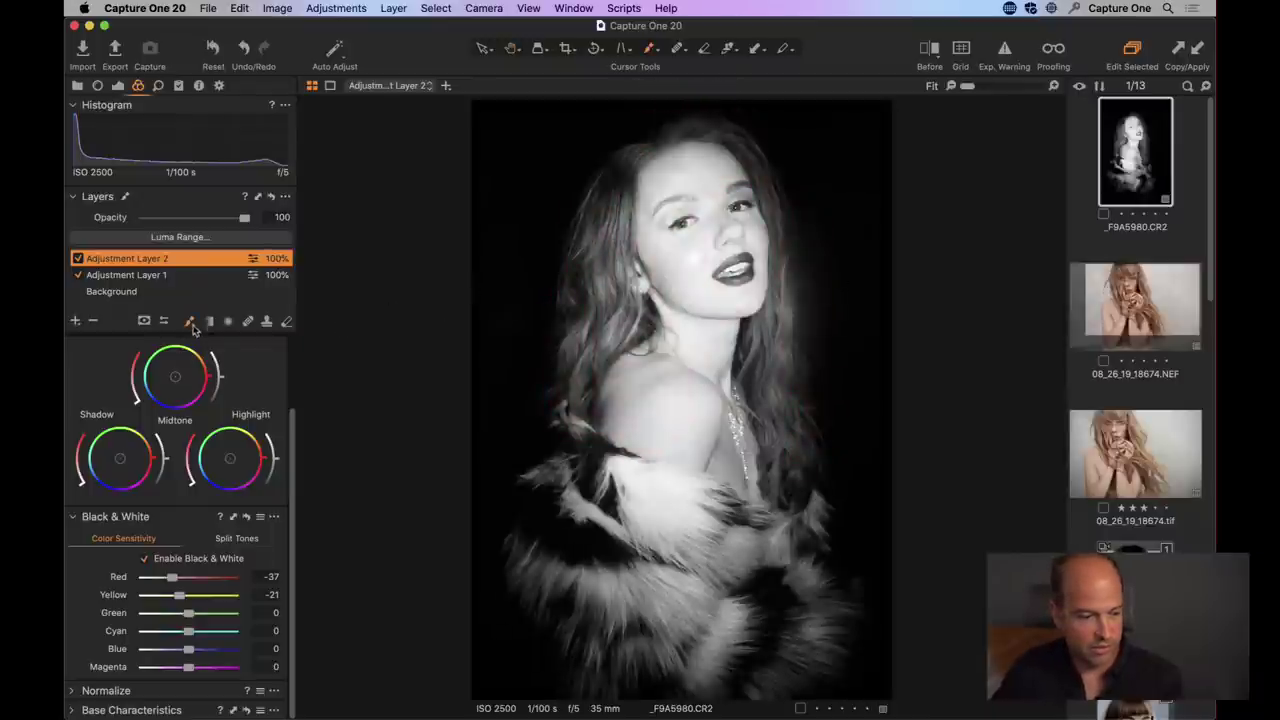
pyautogui.rightClick(656, 248)
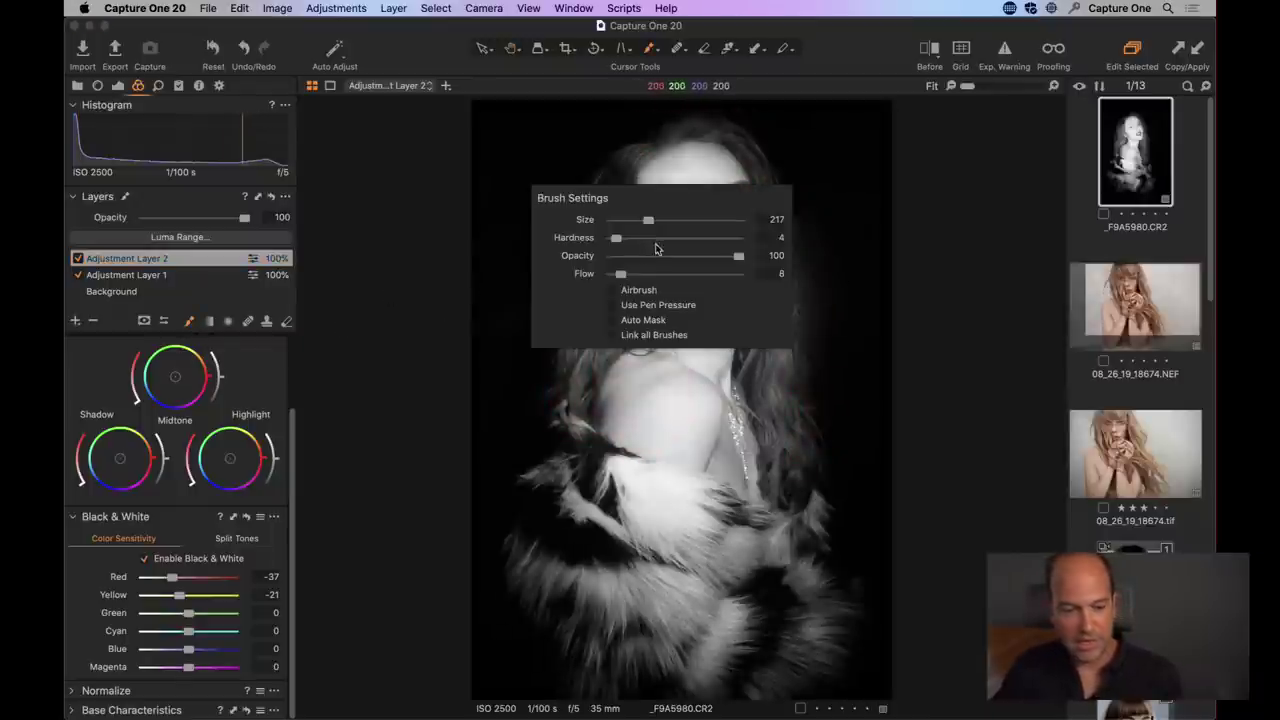
pyautogui.moveTo(620, 273)
pyautogui.mouseDown()
pyautogui.moveTo(634, 274)
pyautogui.moveTo(617, 274)
pyautogui.mouseUp()
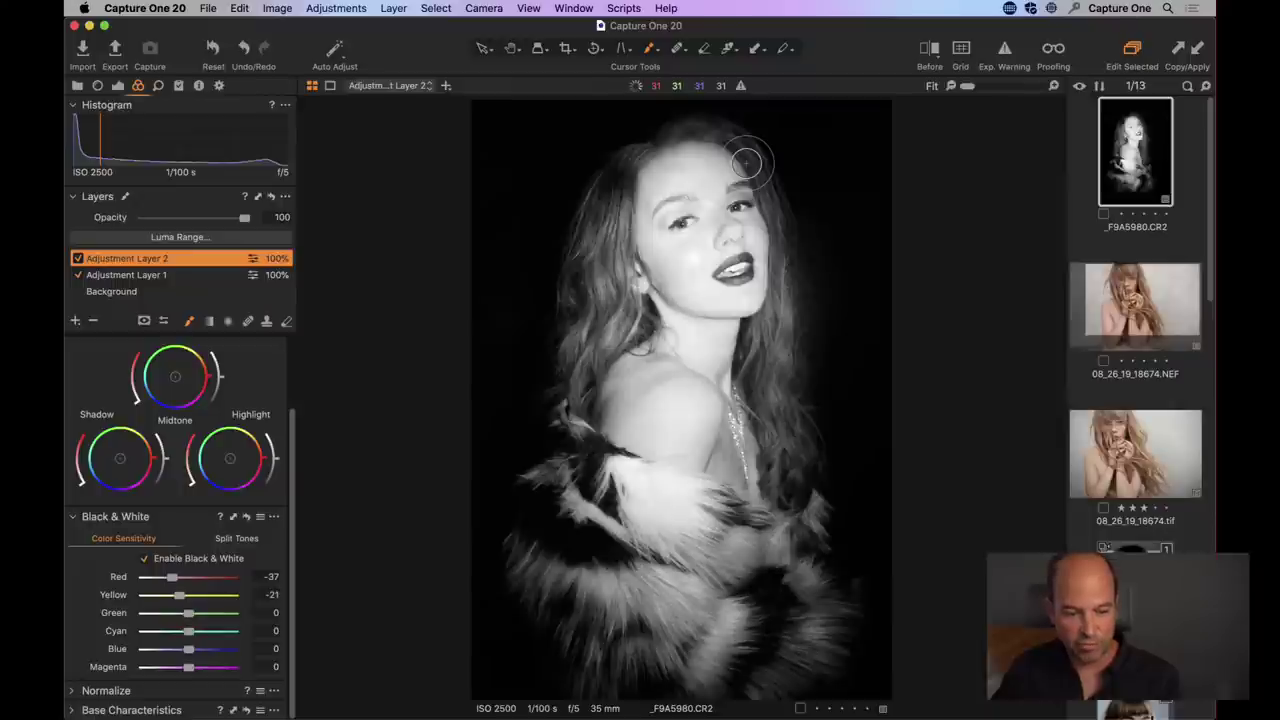
pyautogui.press('m')
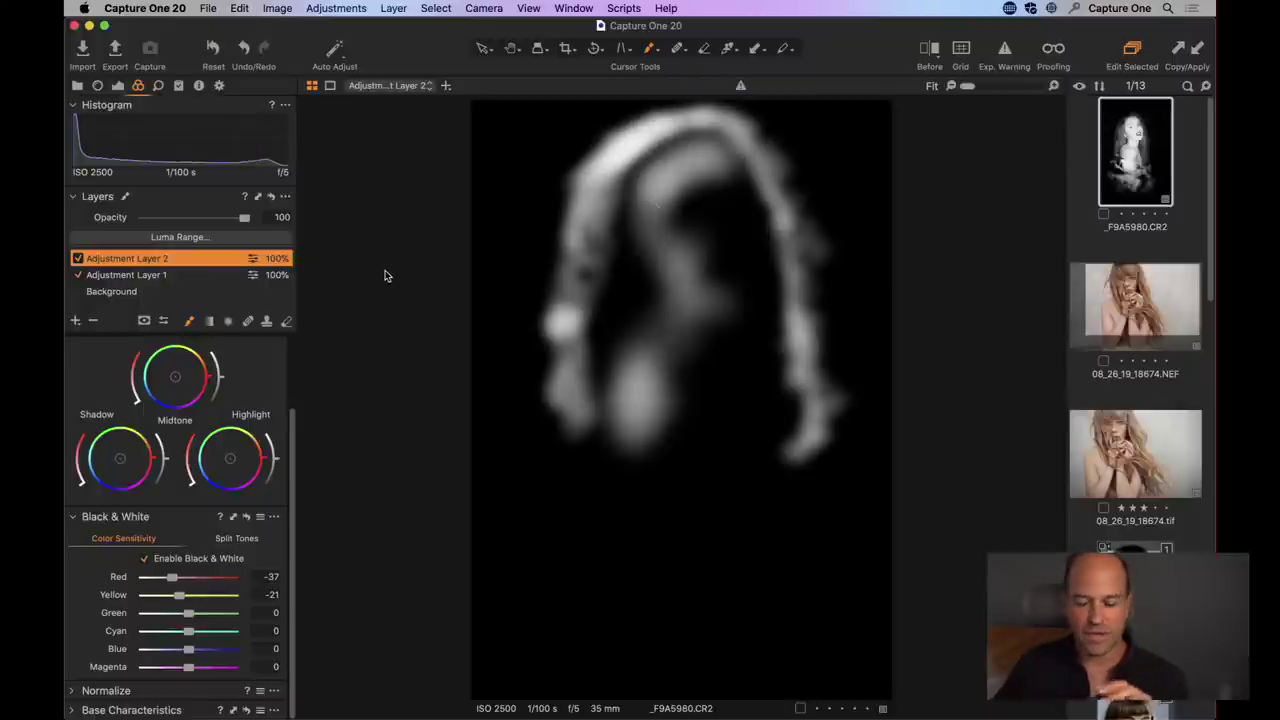
pyautogui.hotkey('alt', 'm')
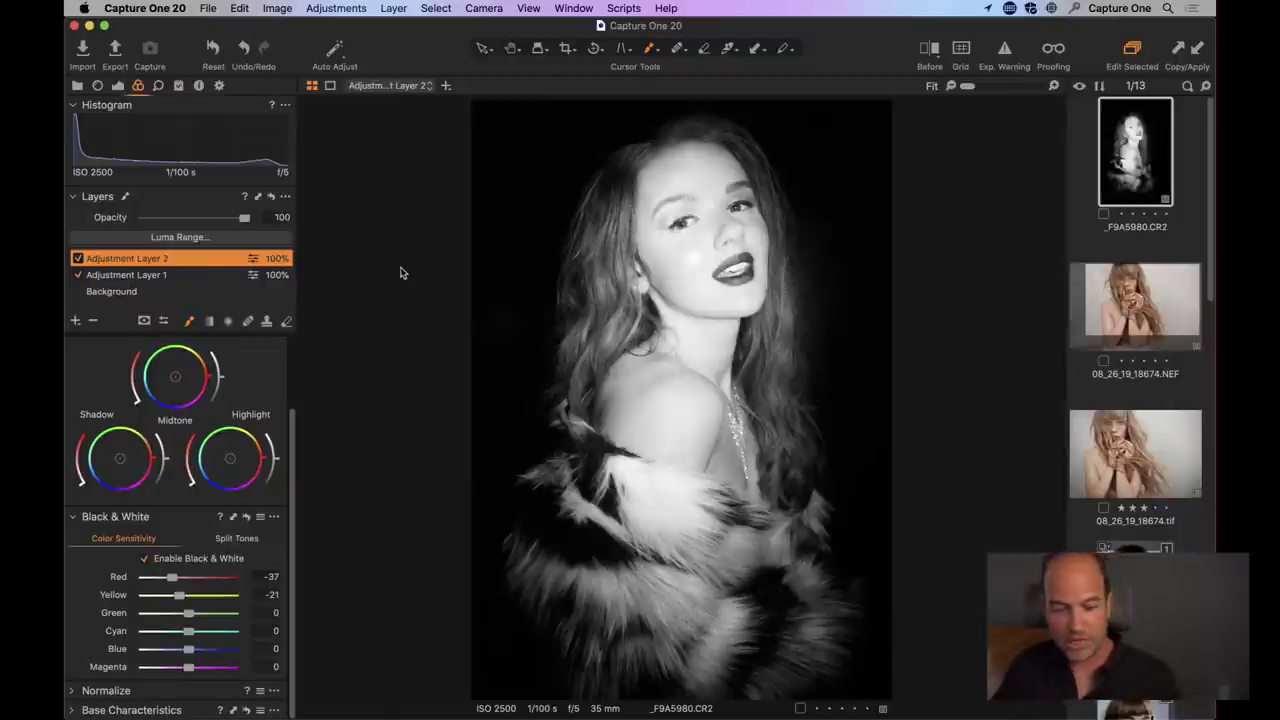
# - Select the fur, glasses, rooftop, older man and red-haired profile portraits and view them together
pyautogui.press('super+alt+v')
pyautogui.keyDown('super'); pyautogui.click(932, 190); pyautogui.keyUp('super')
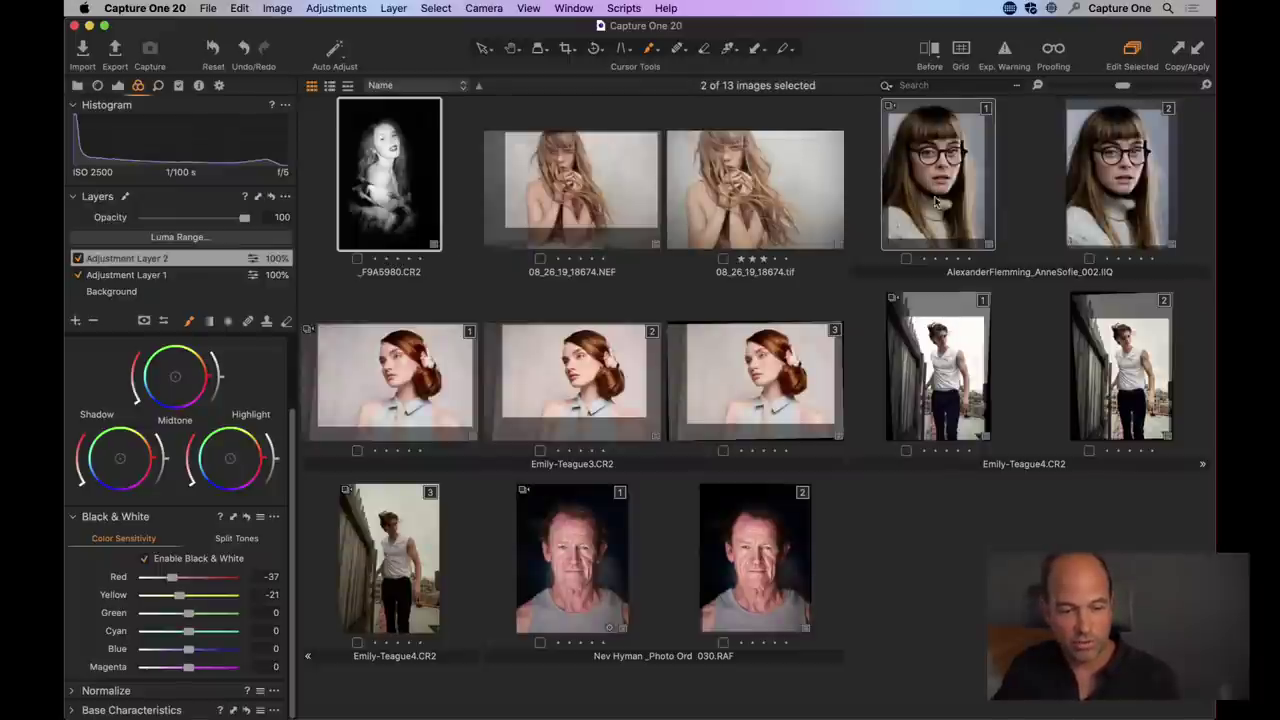
pyautogui.keyDown('super'); pyautogui.click(951, 376); pyautogui.keyUp('super')
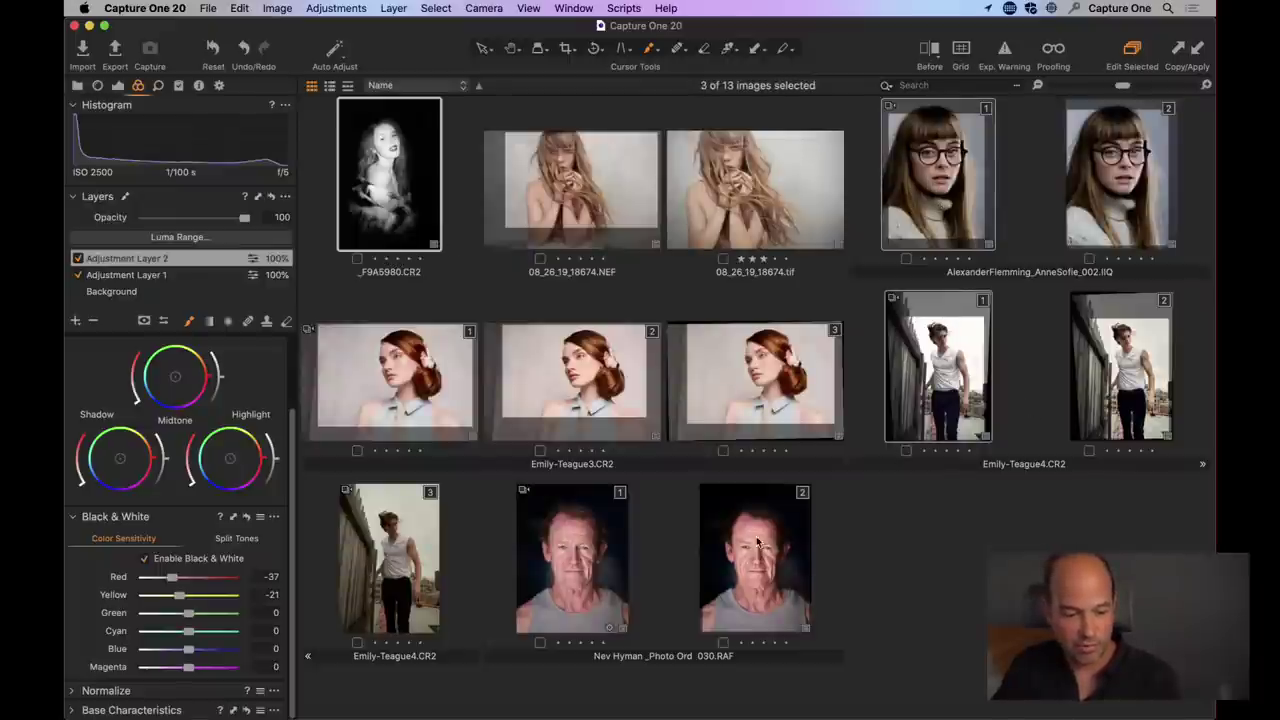
pyautogui.keyDown('super'); pyautogui.click(730, 558); pyautogui.keyUp('super')
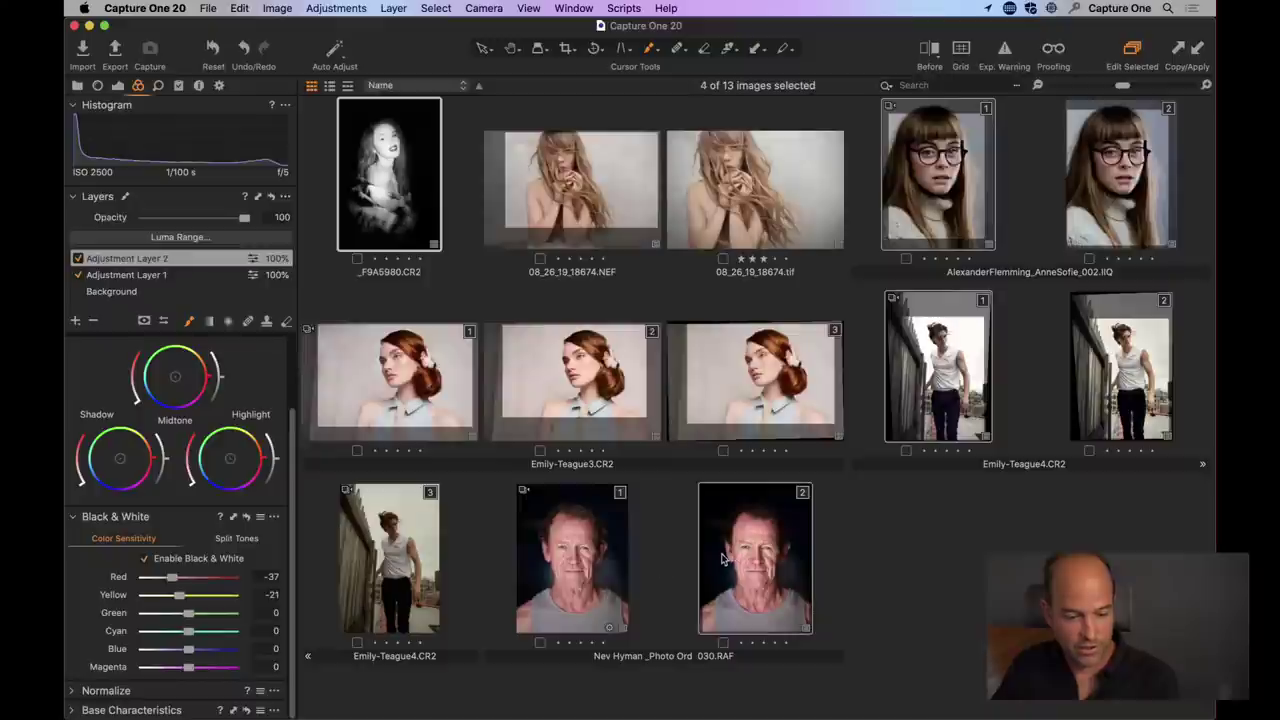
pyautogui.keyDown('super'); pyautogui.click(622, 440); pyautogui.keyUp('super')
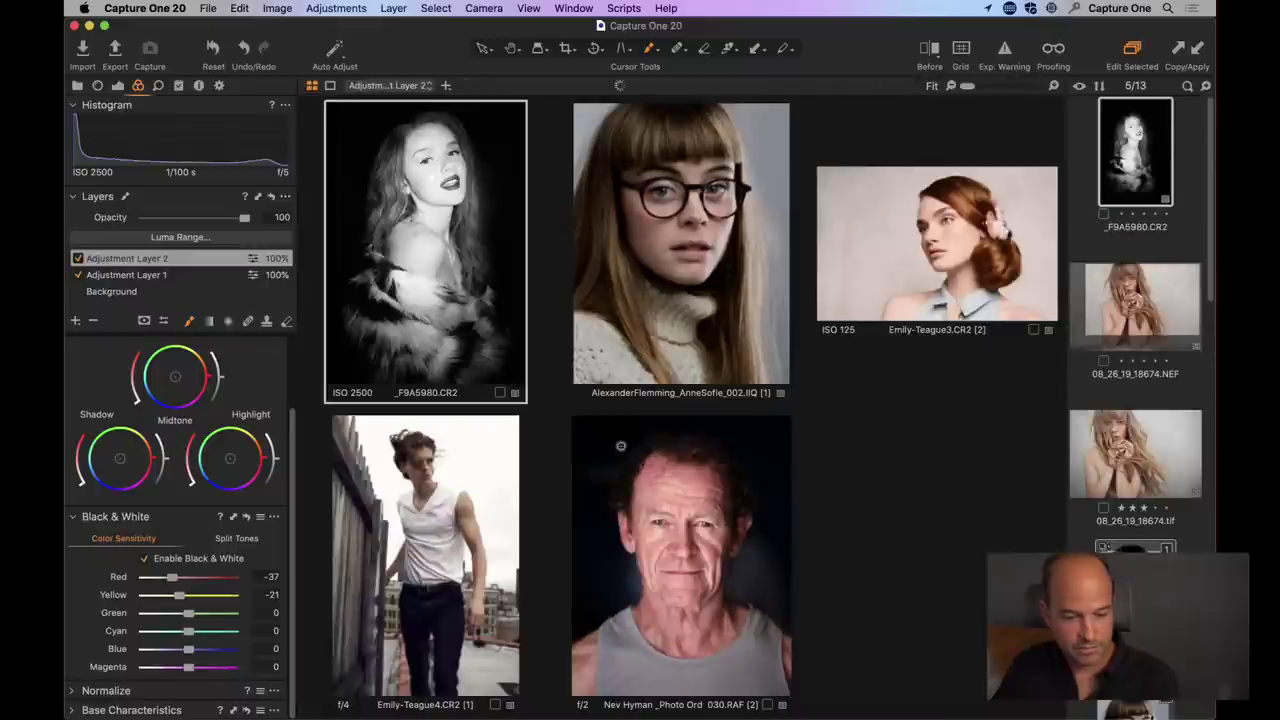
pyautogui.press('alt+super+v')
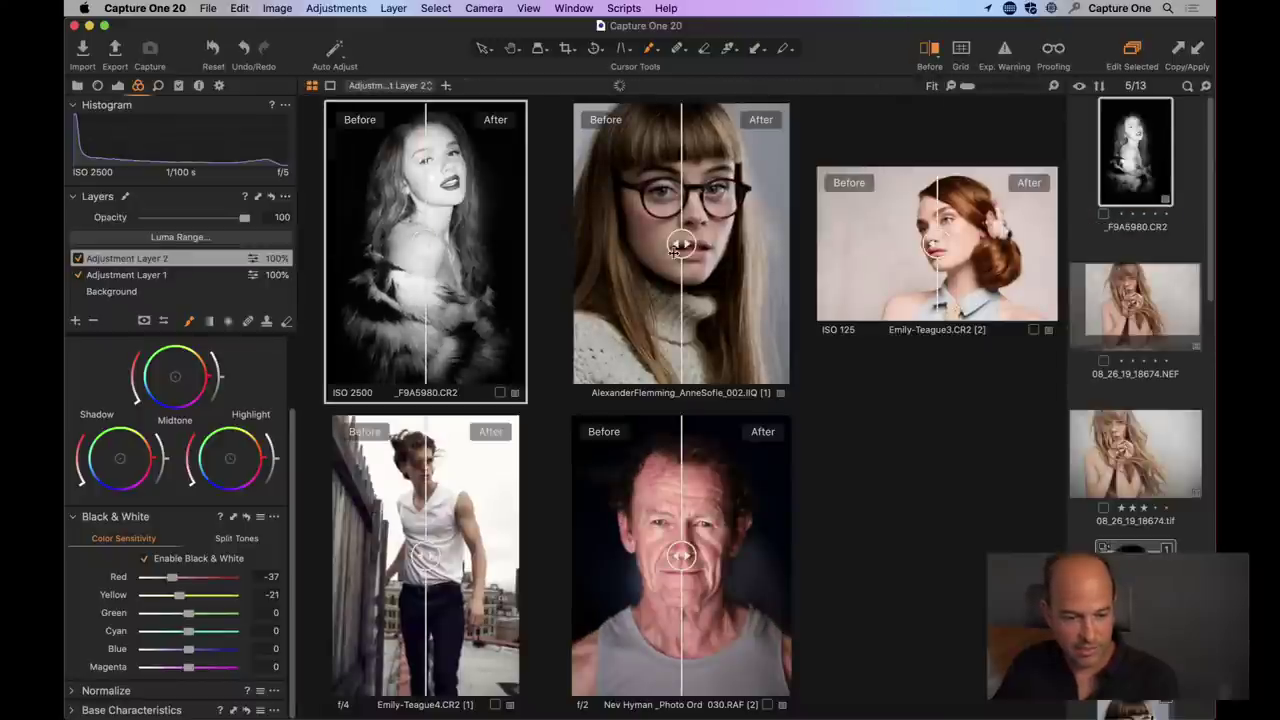
# - Turn on Before/After and drag the split line to reveal more of each edit
pyautogui.moveTo(681, 243)
pyautogui.mouseDown()
pyautogui.moveTo(631, 243)
pyautogui.moveTo(771, 241)
pyautogui.moveTo(586, 243)
pyautogui.moveTo(773, 243)
pyautogui.moveTo(646, 243)
pyautogui.moveTo(688, 244)
pyautogui.mouseUp()
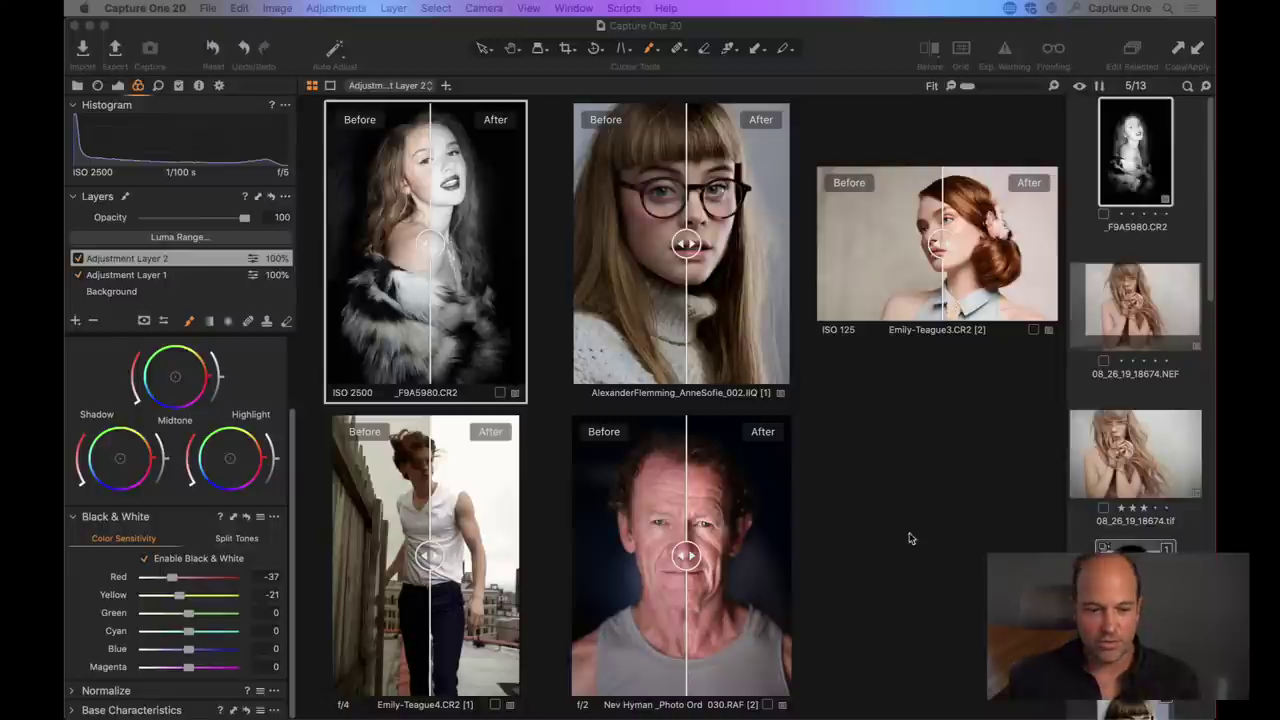
pyautogui.click(882, 493)
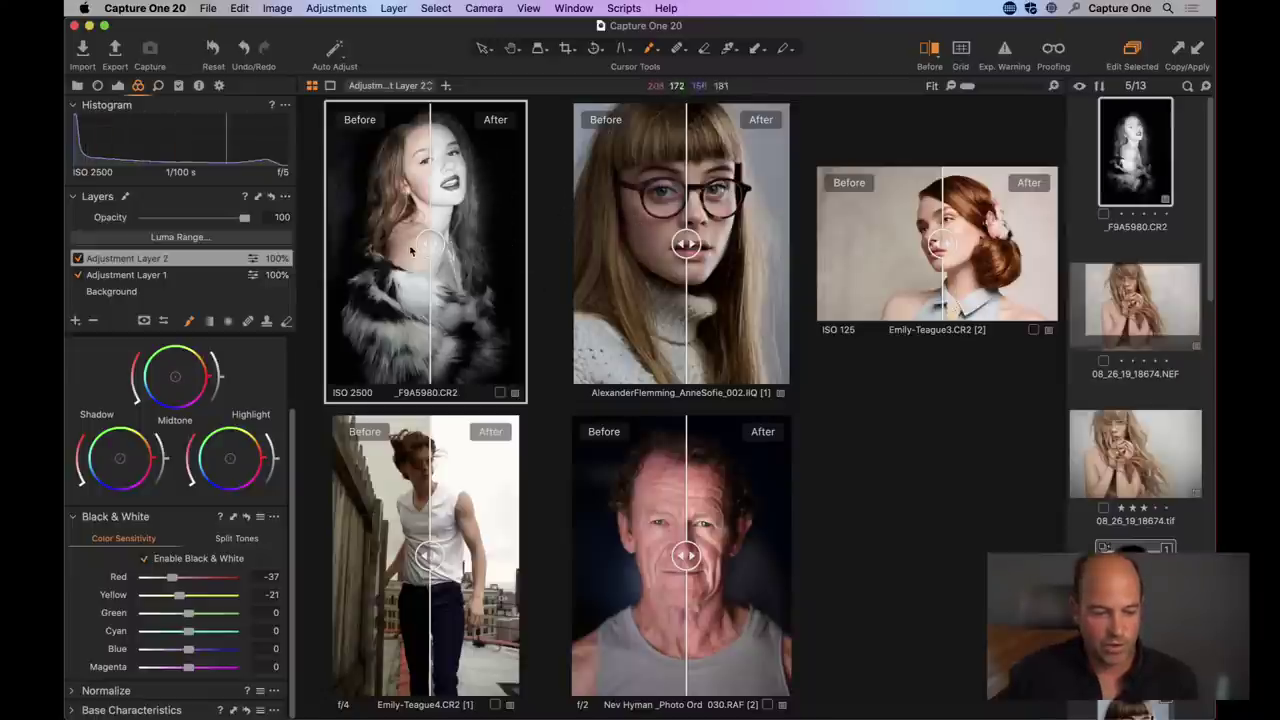
pyautogui.moveTo(428, 243); pyautogui.dragTo(395, 270)
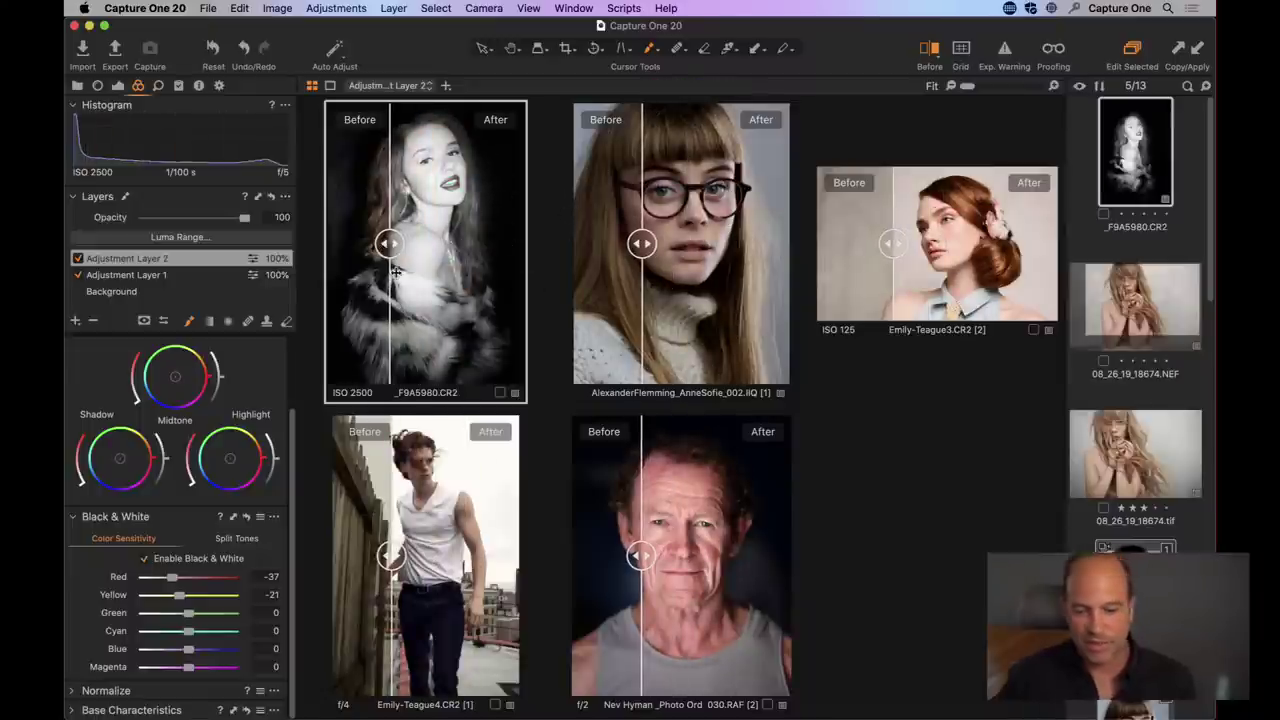